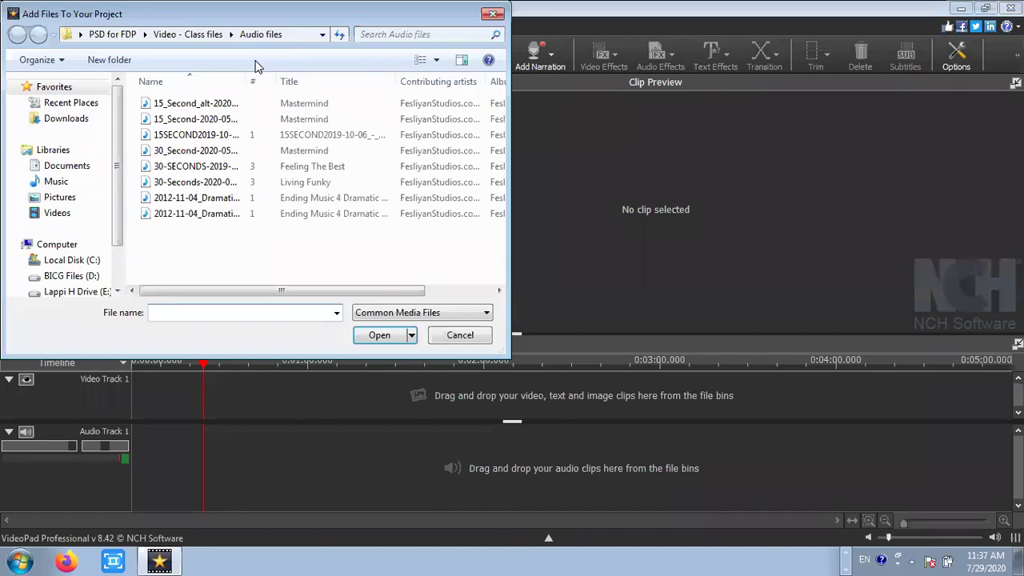
- Import the videos 100_2215, 100_2253, 100_2380 and 100_2639 from the Sample Voideos folder into the project
click(192, 36)
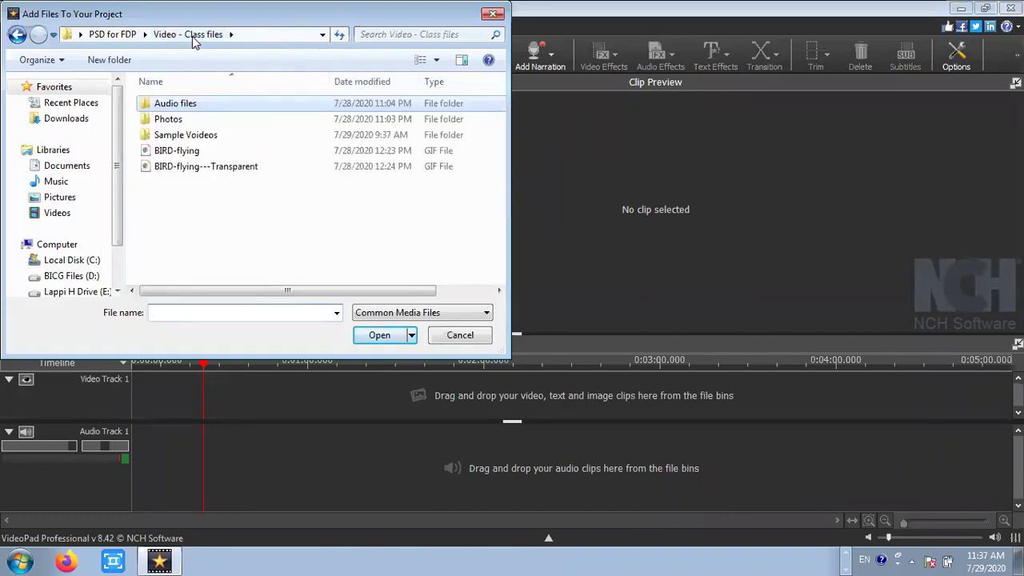
double_click(191, 136)
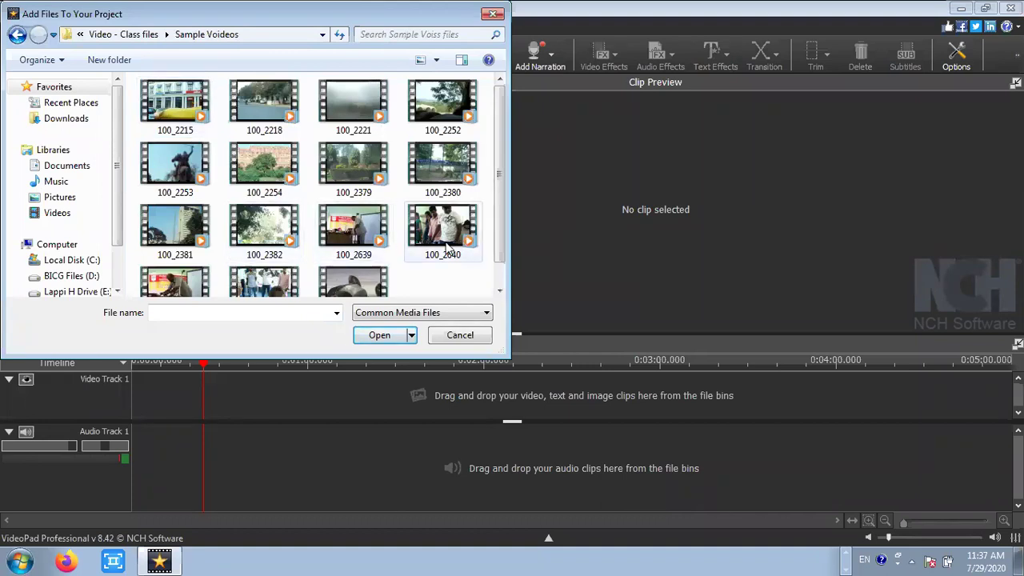
click(191, 111)
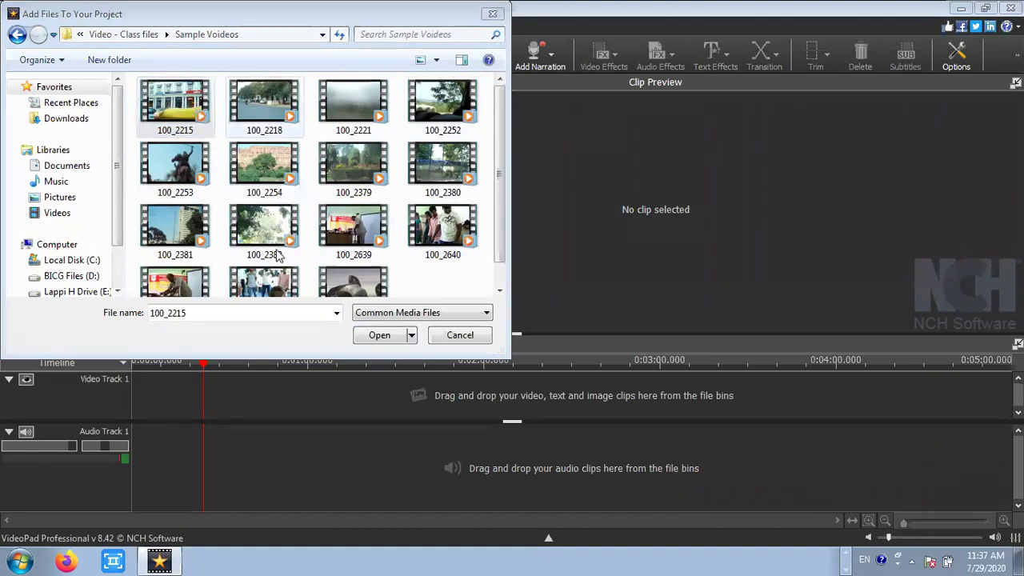
ctrl+click(182, 184)
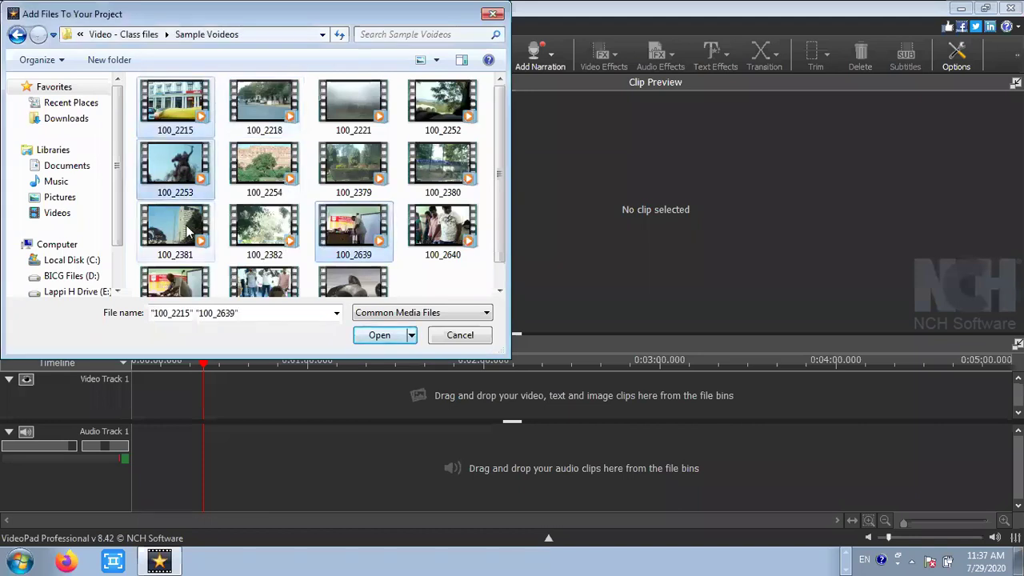
ctrl+click(443, 167)
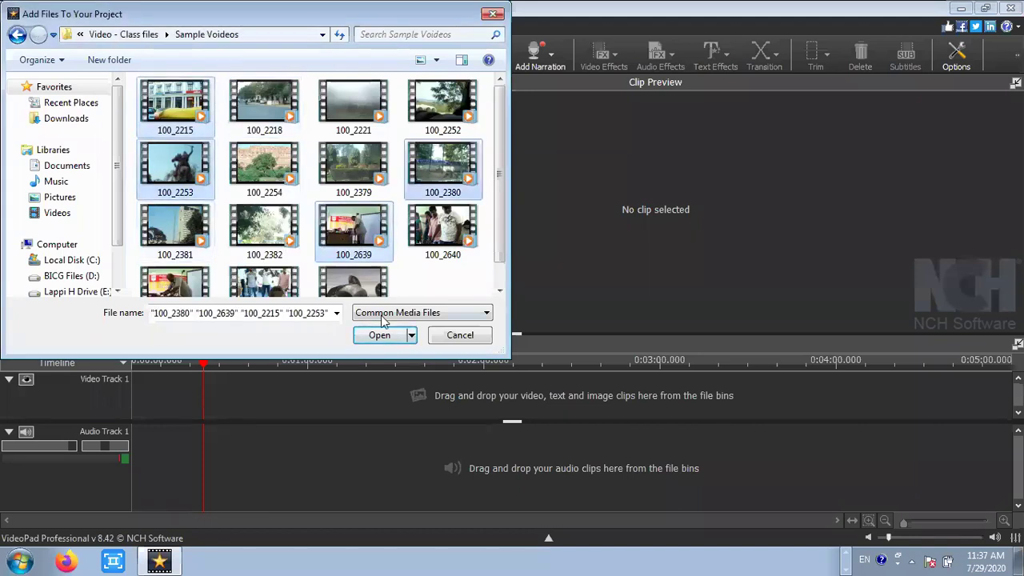
click(380, 335)
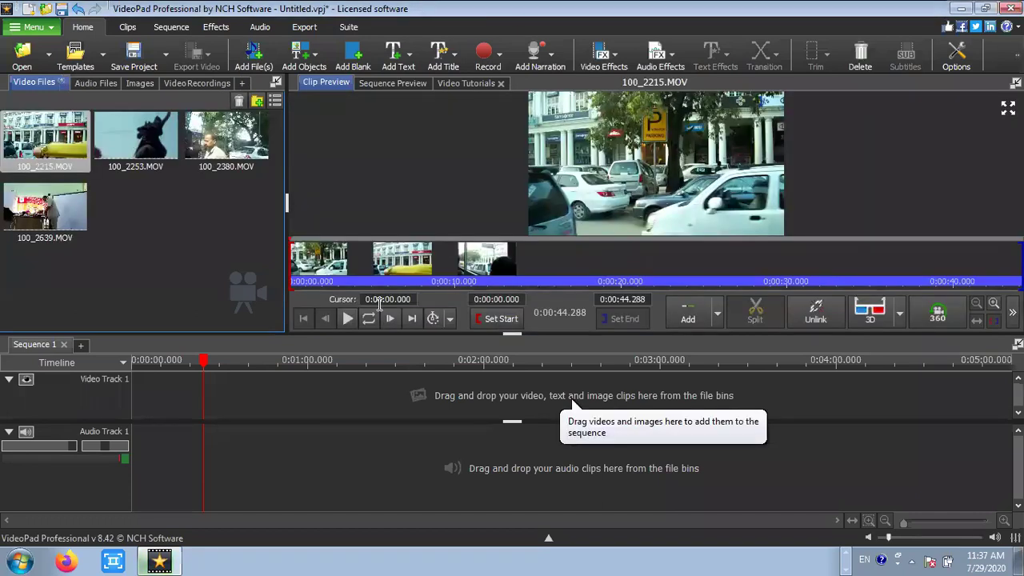
- Place the clip 100_2215.MOV at the start of Video Track 1 and play the sequence
click(175, 232)
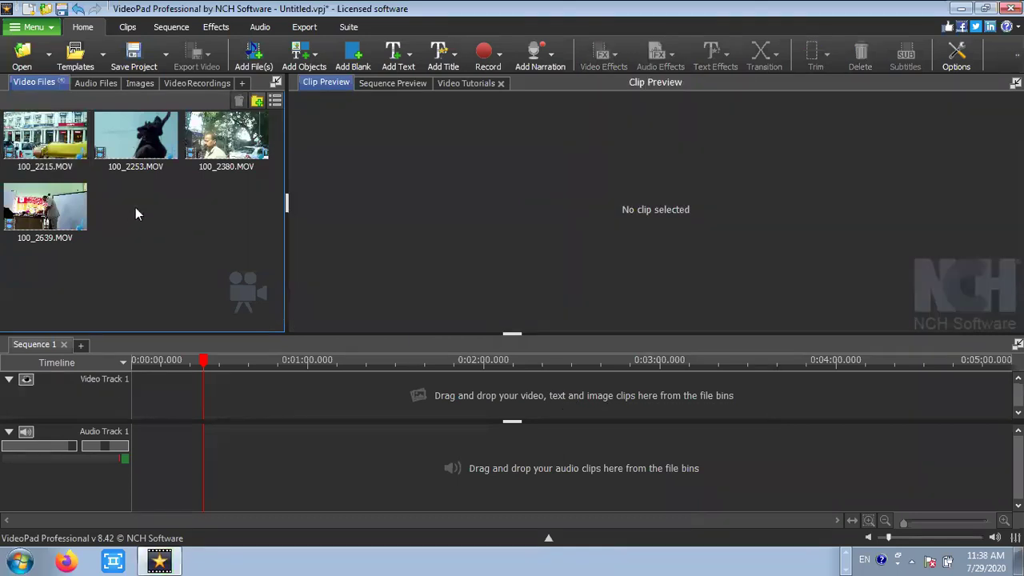
click(42, 133)
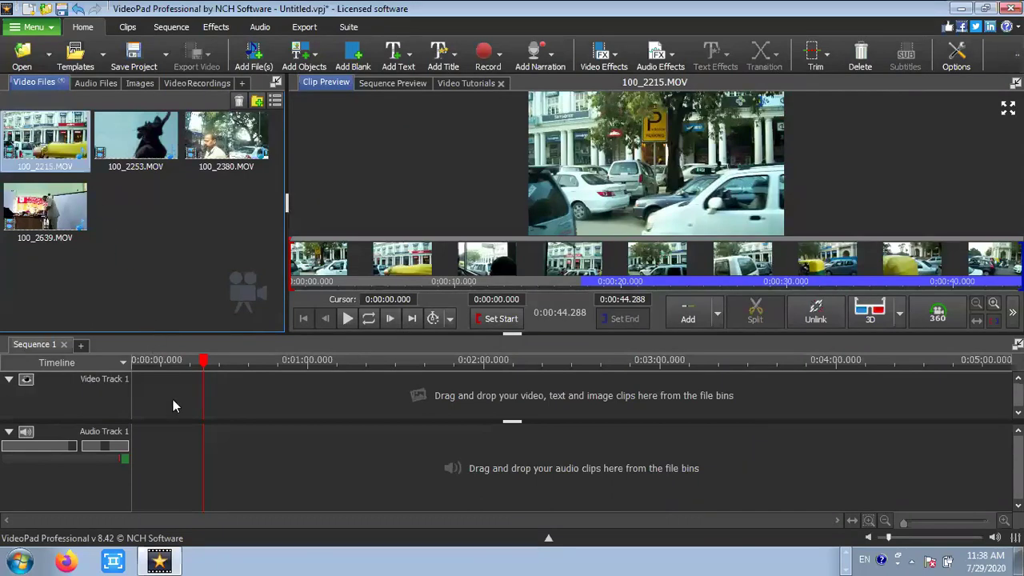
drag(169, 403, 170, 403)
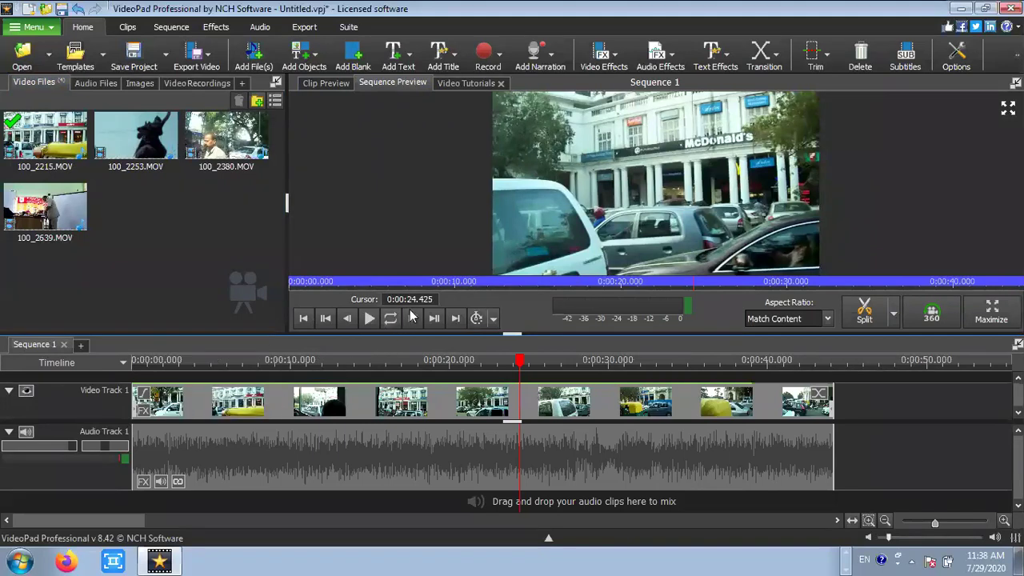
click(368, 319)
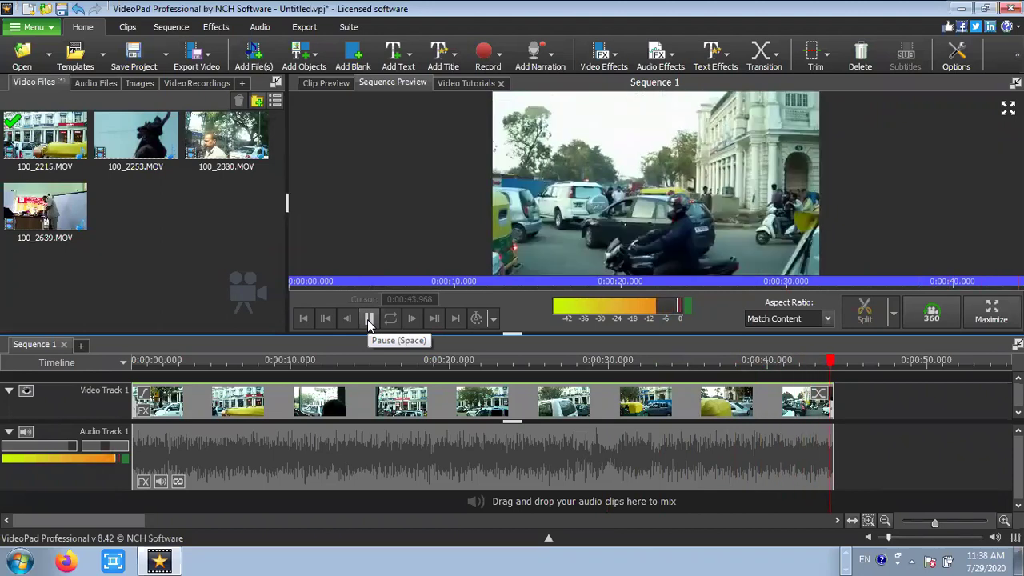
click(367, 319)
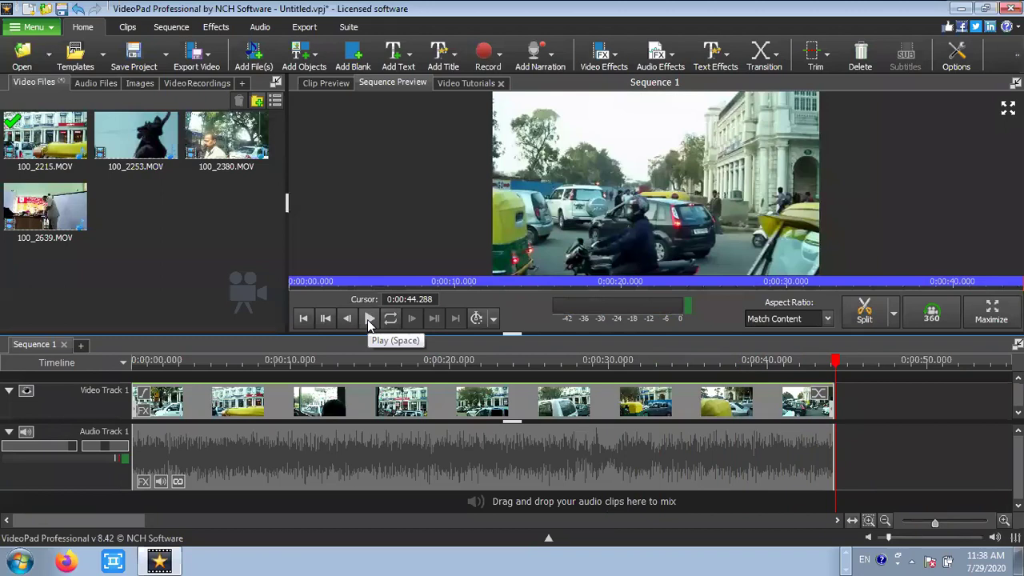
- Mute Audio Track 1 and enlarge the height of the video track area while the sequence plays
click(219, 462)
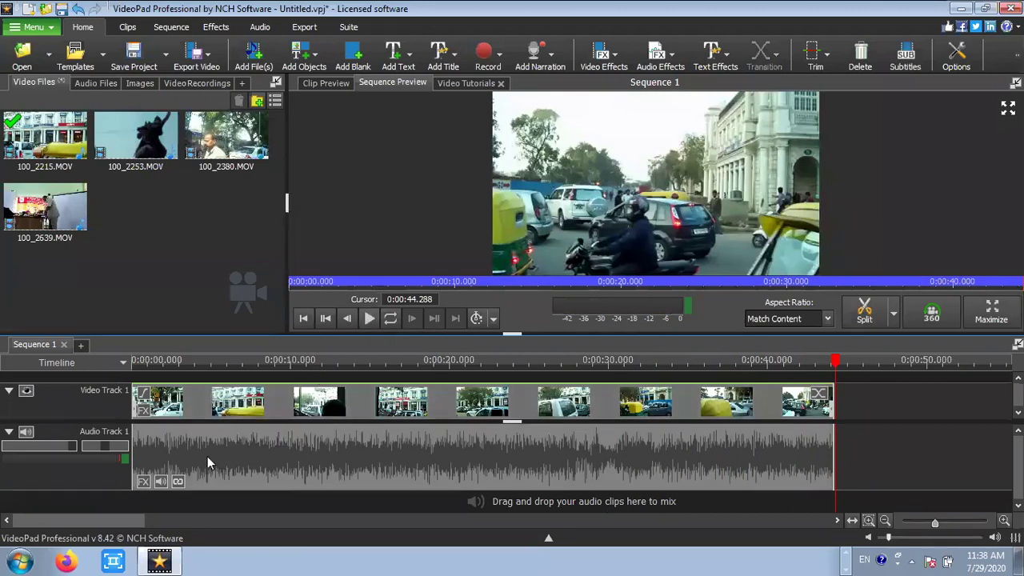
click(26, 431)
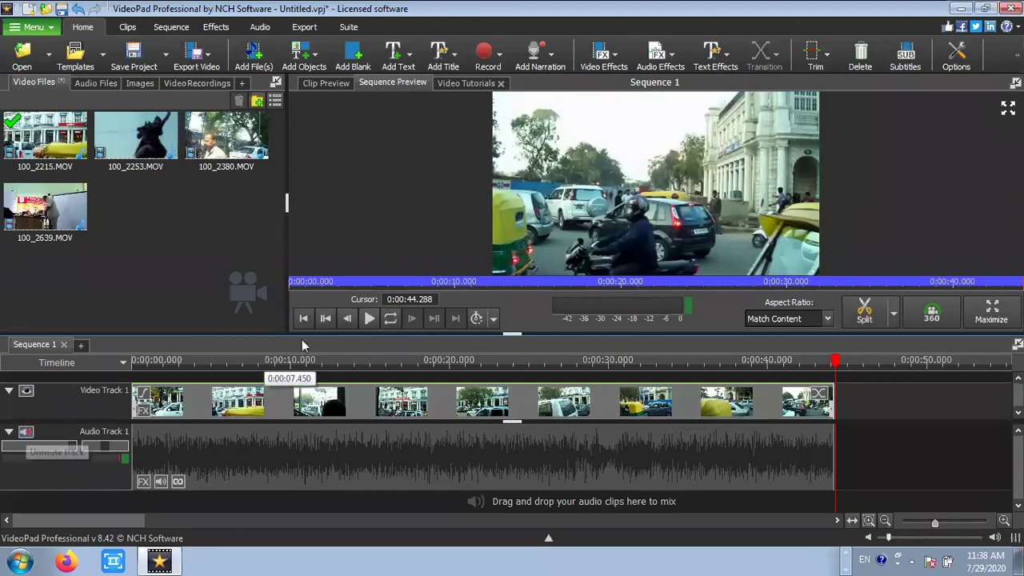
click(369, 318)
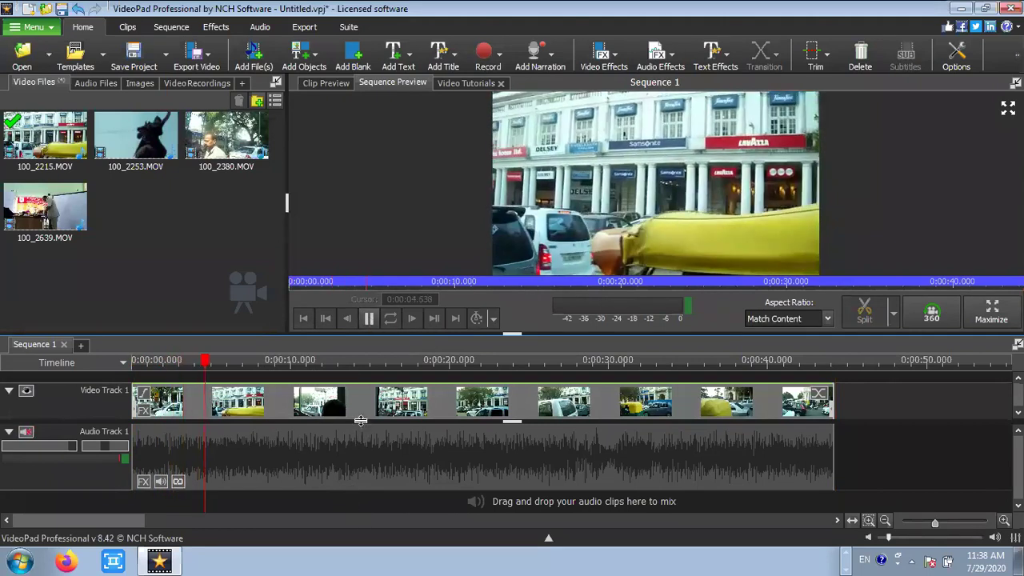
drag(364, 442, 356, 478)
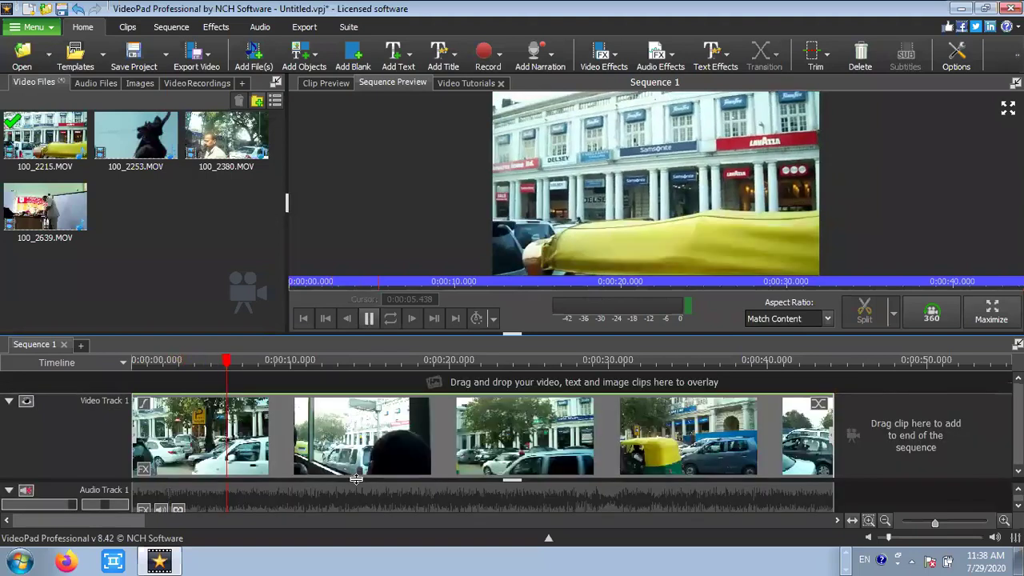
- Try cutting the clip from the timeline through its audio part, and restore it
right_click(206, 502)
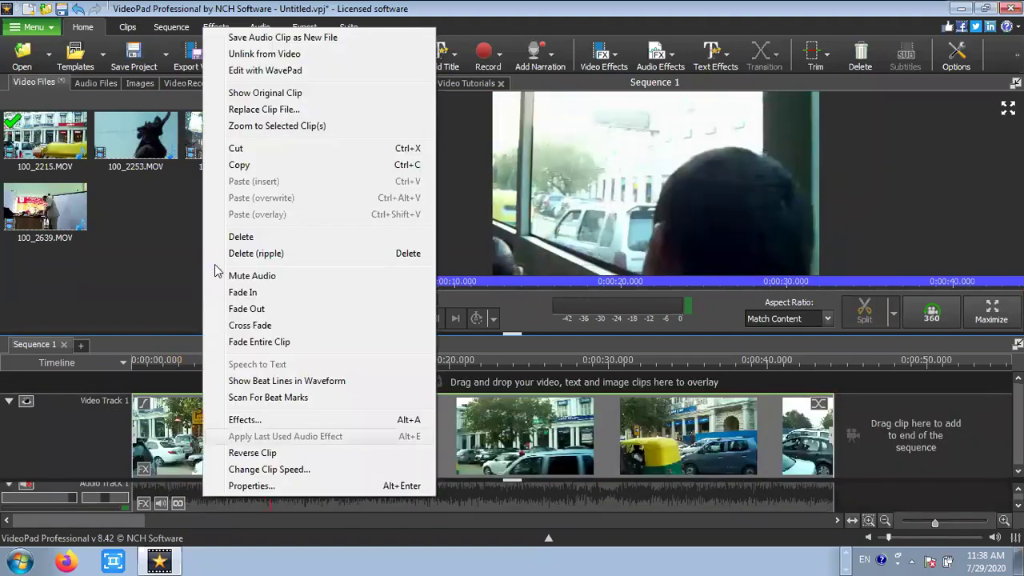
click(240, 149)
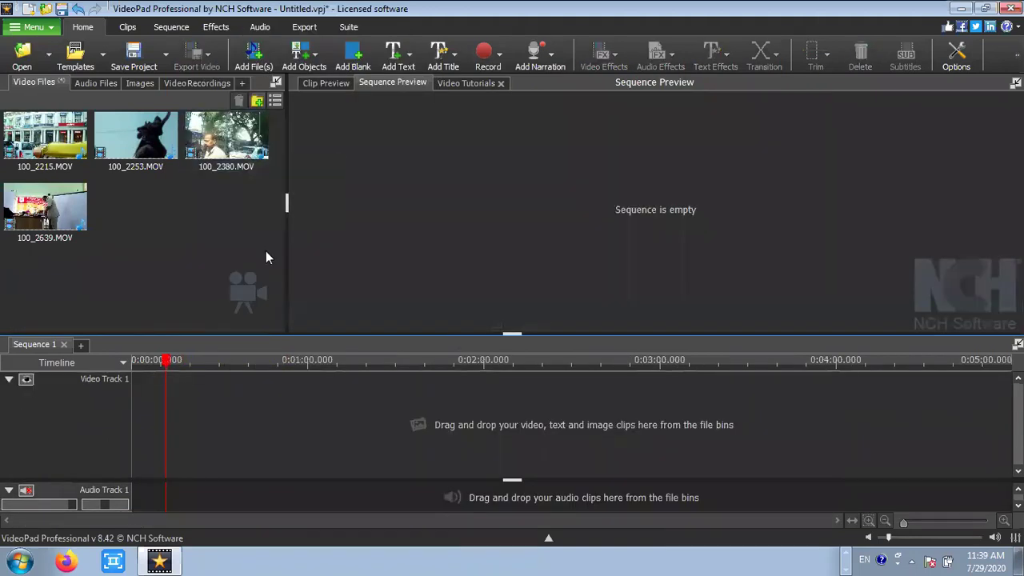
key(ctrl+v)
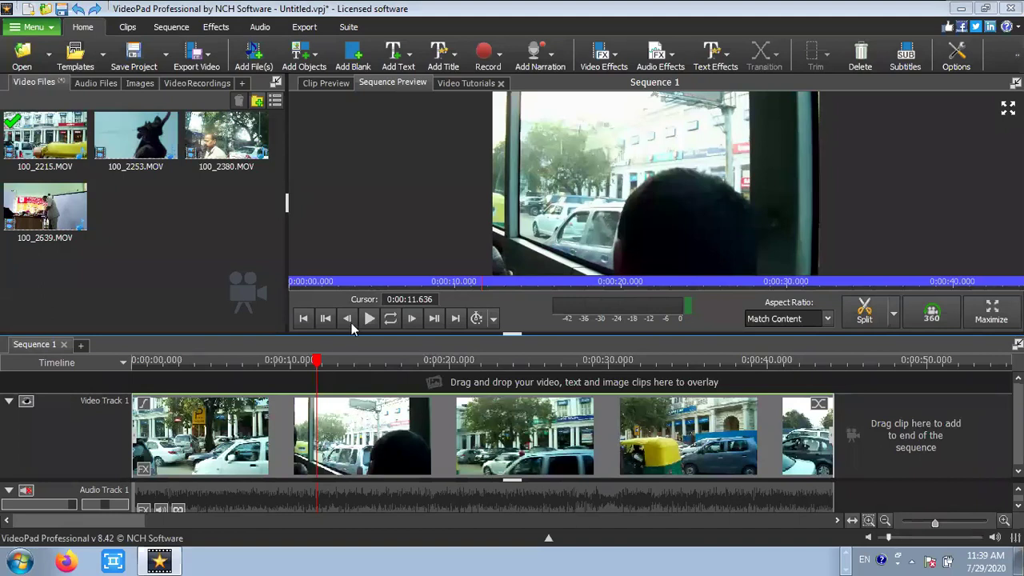
- Play the muted sequence from the beginning for a few seconds and pause it
click(302, 318)
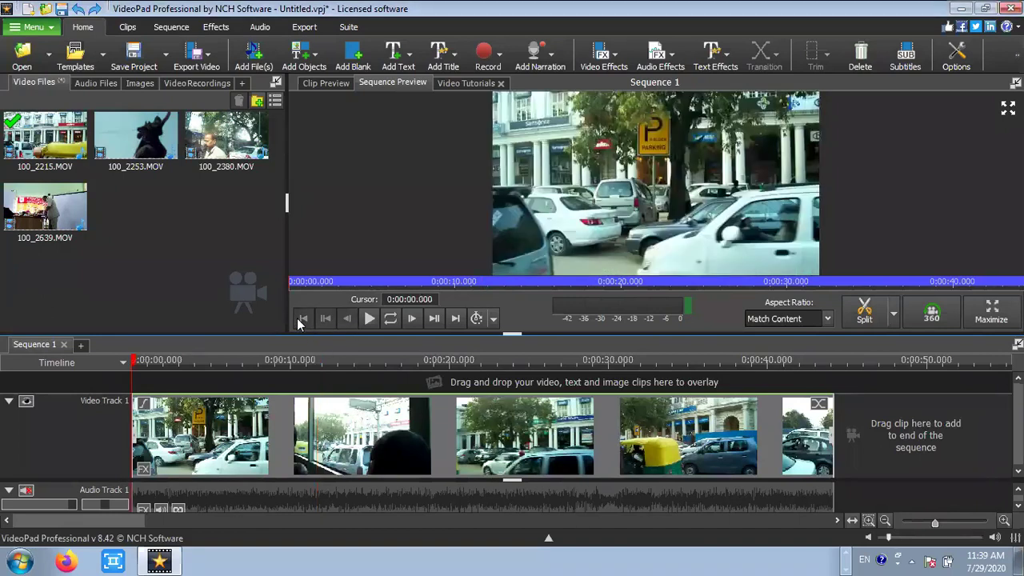
click(369, 318)
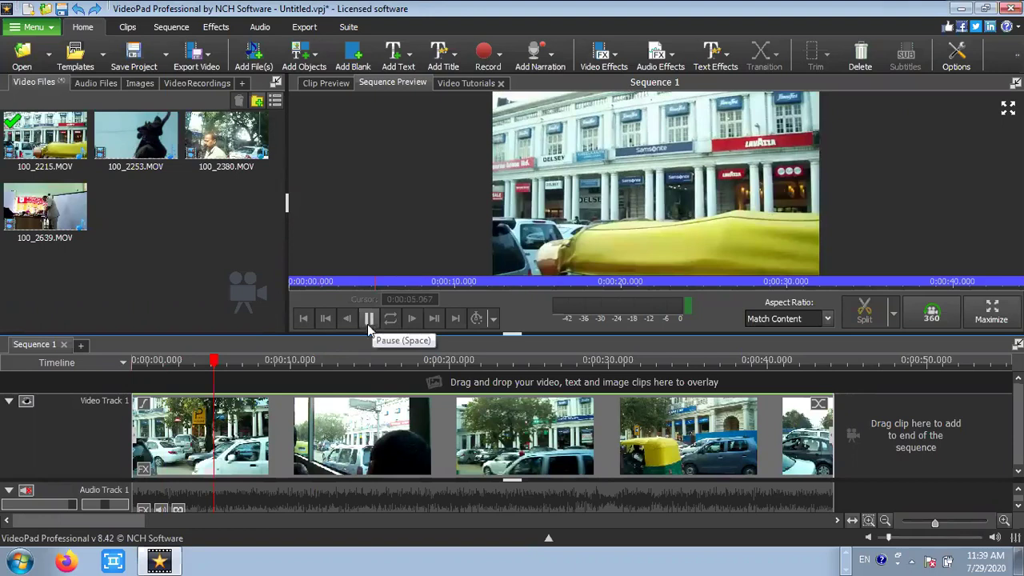
click(370, 318)
- Change the timeline clip's speed by setting its duration to 10 seconds
right_click(347, 426)
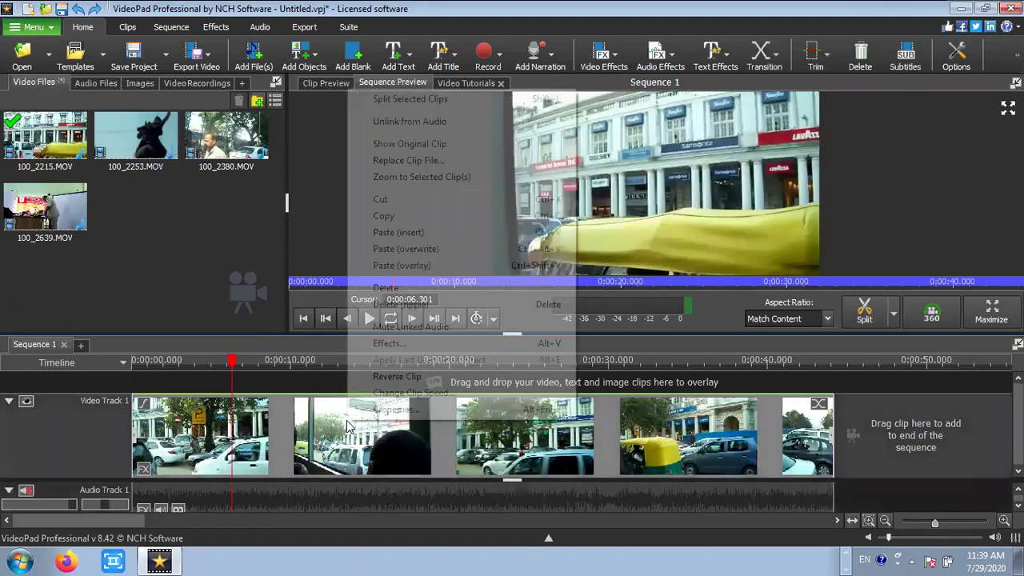
click(408, 393)
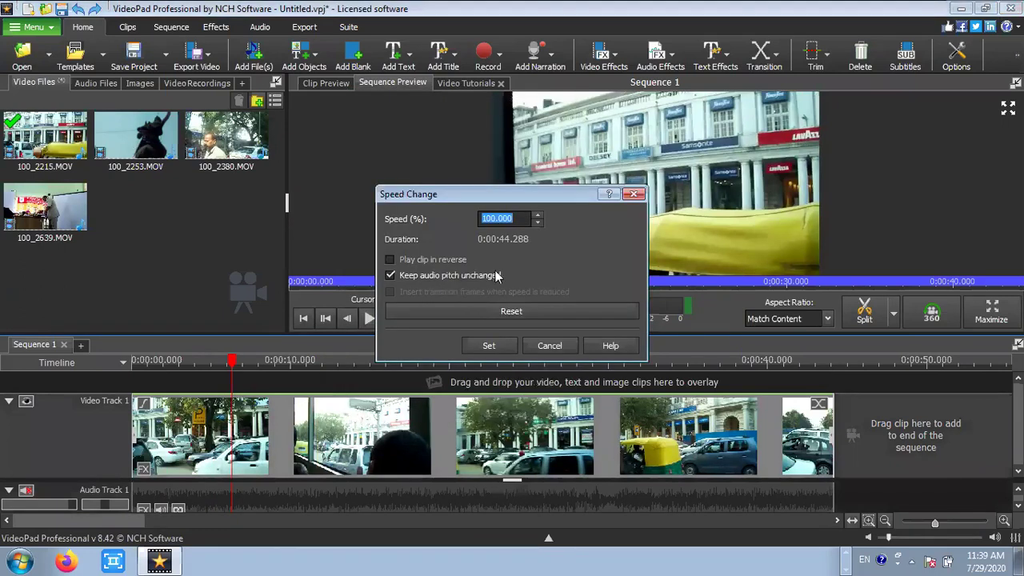
click(506, 241)
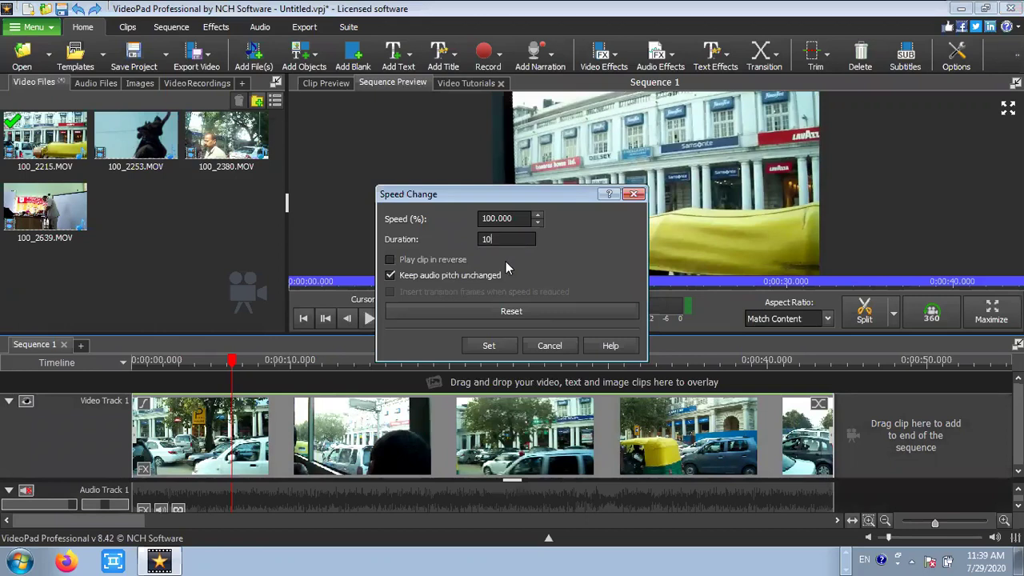
key(Return)
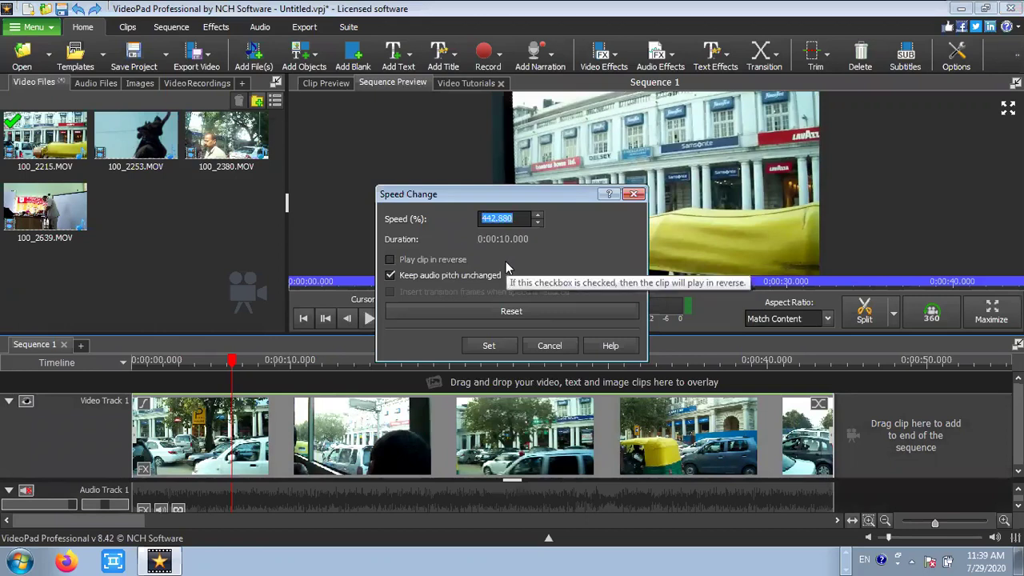
click(490, 346)
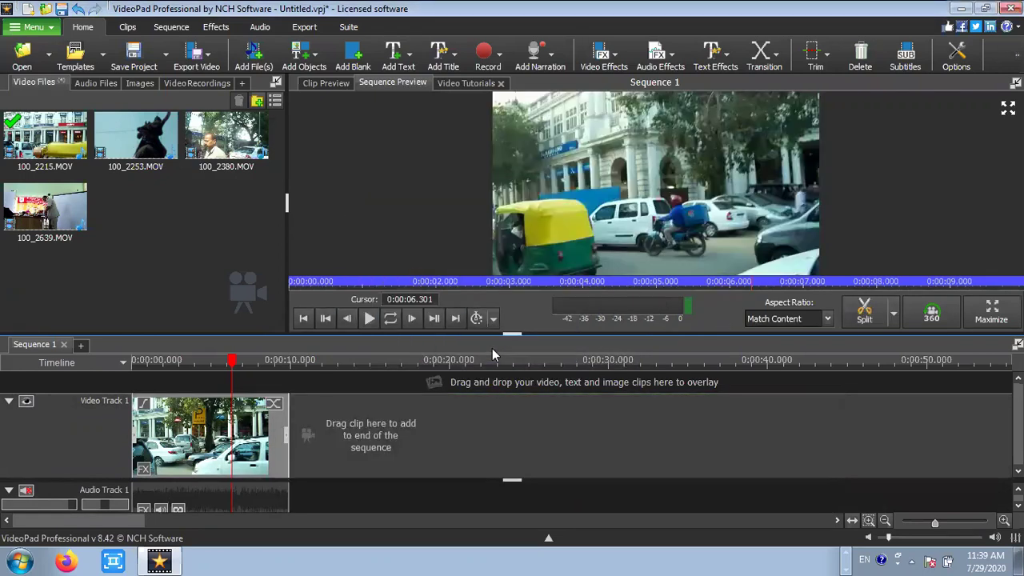
- Play the sped-up clip from the beginning and undo the speed change
click(304, 318)
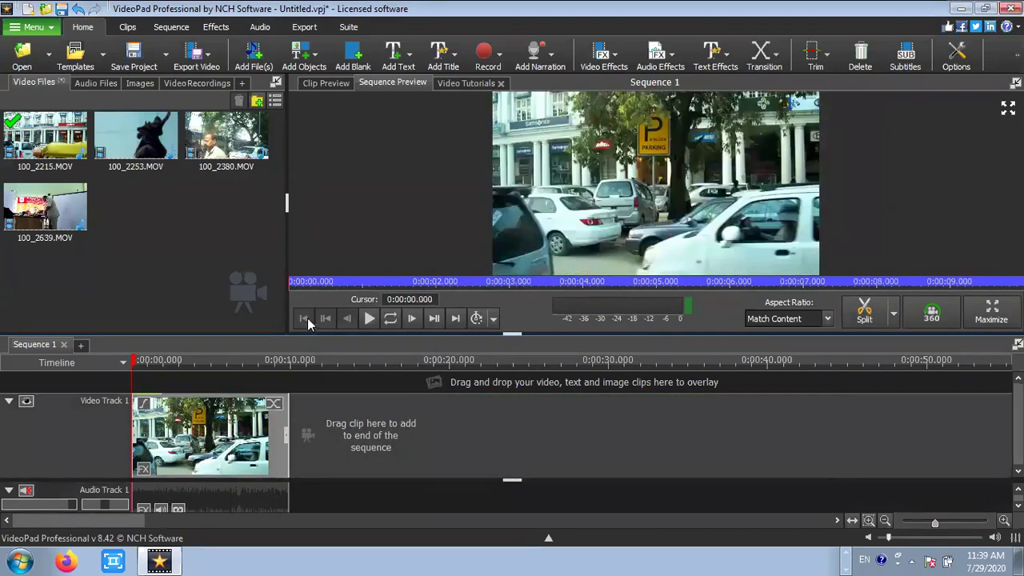
click(369, 319)
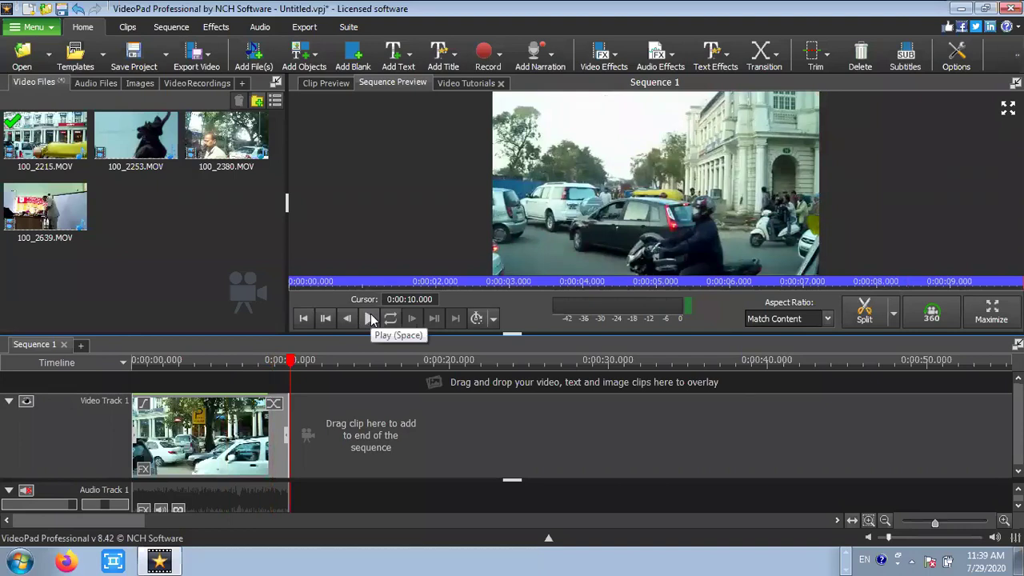
click(370, 318)
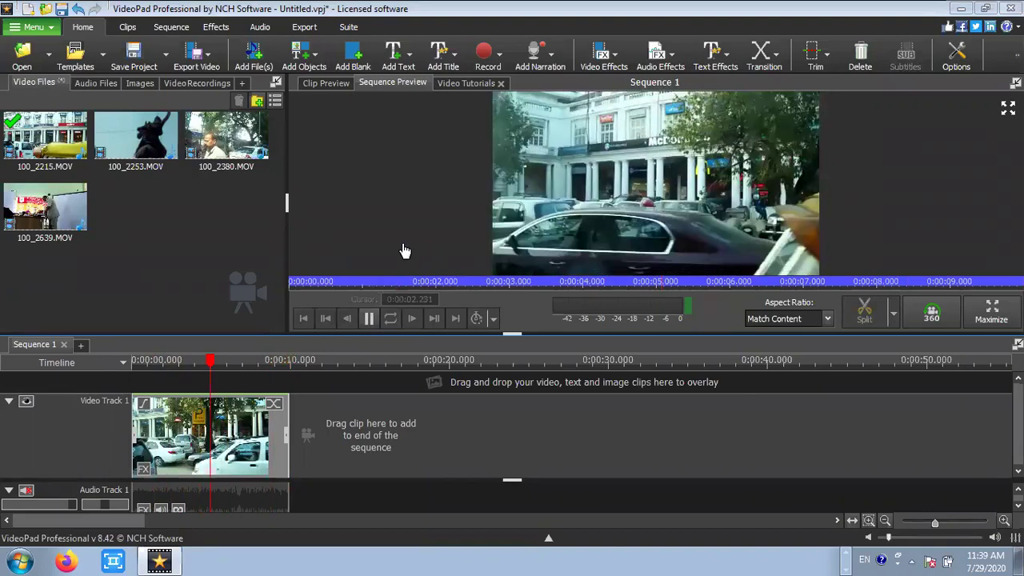
click(368, 318)
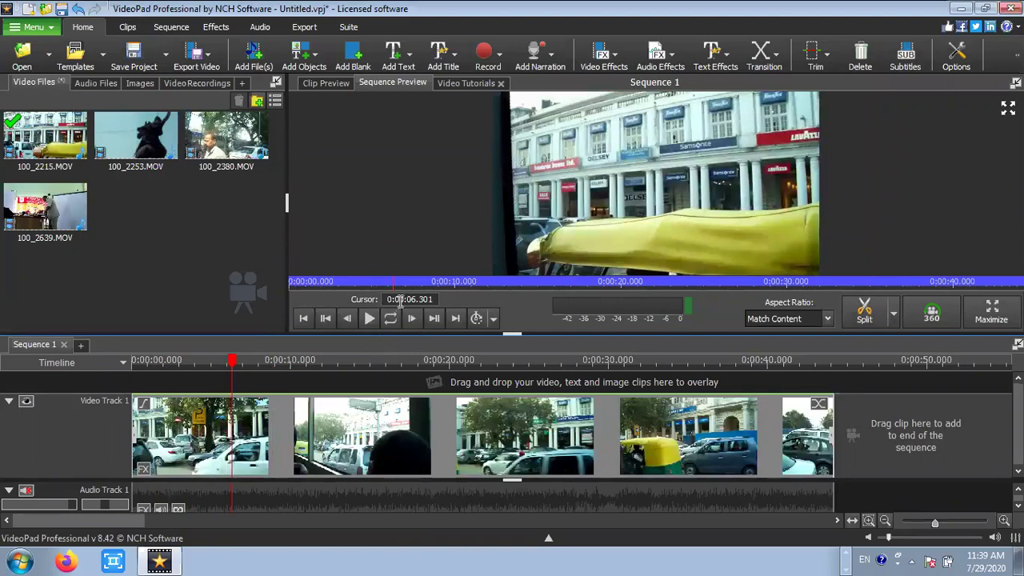
- Play the sequence from the start to about ten seconds and split the clip at 0:00:09.997
click(304, 318)
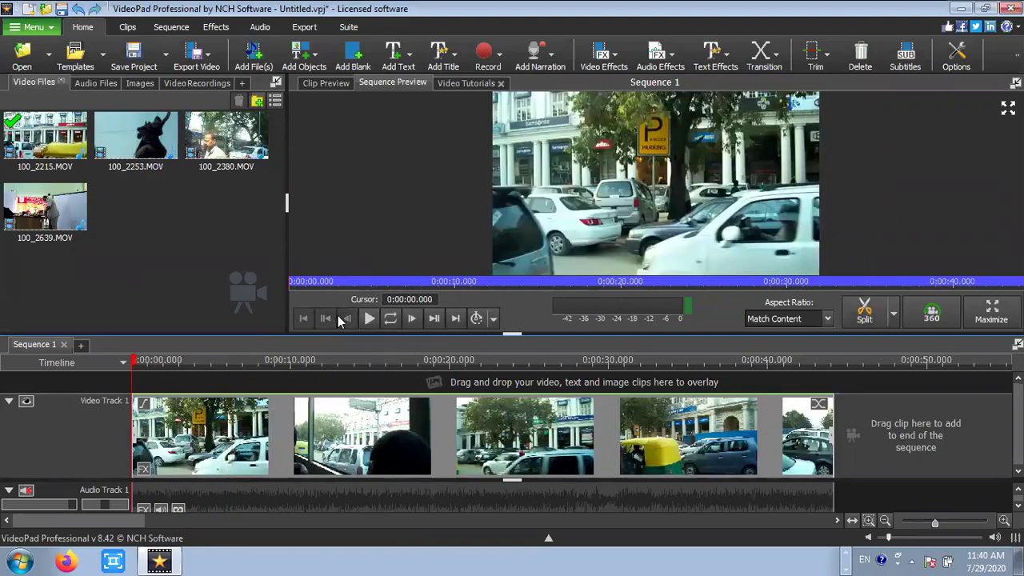
click(369, 319)
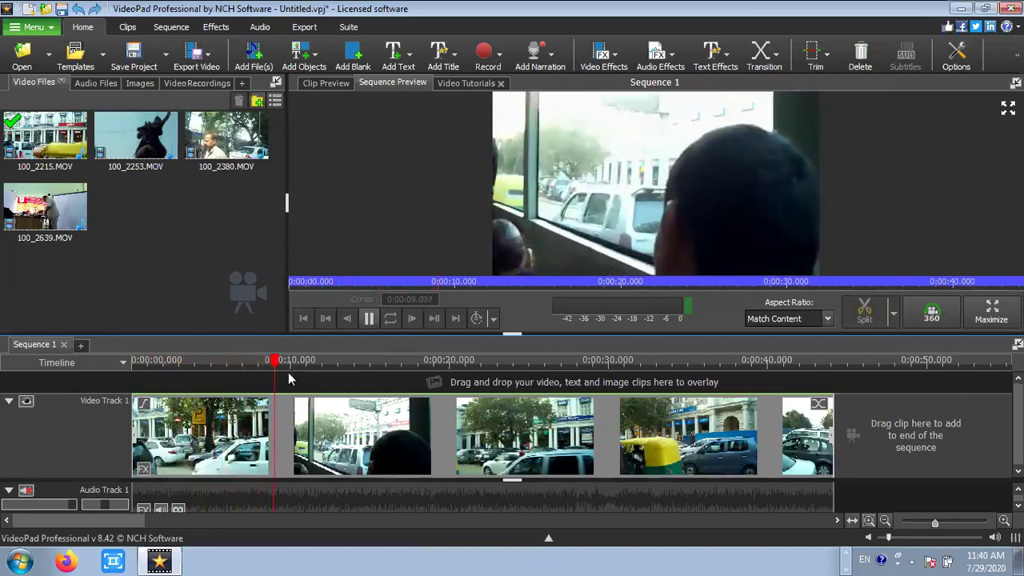
click(367, 319)
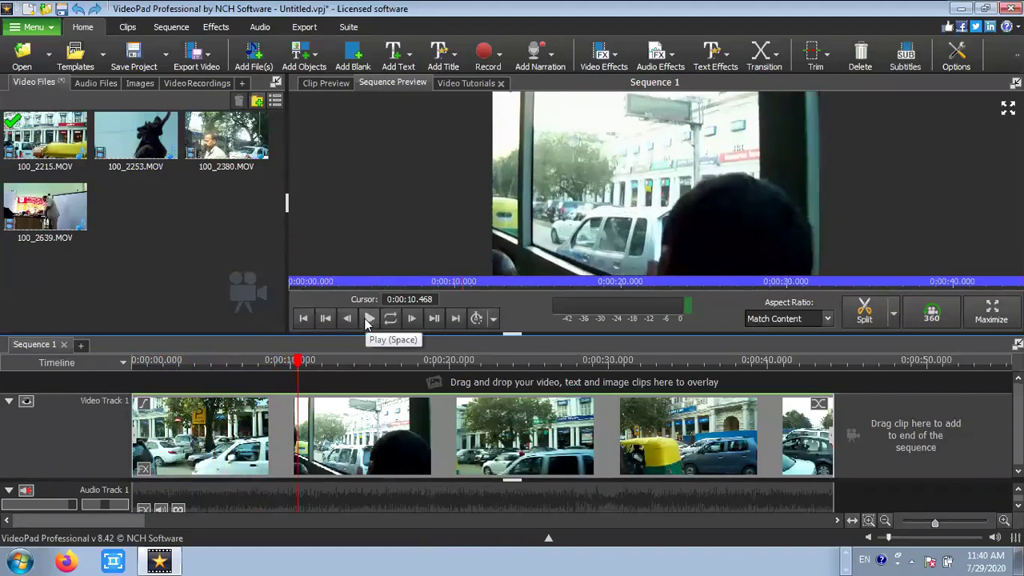
click(293, 370)
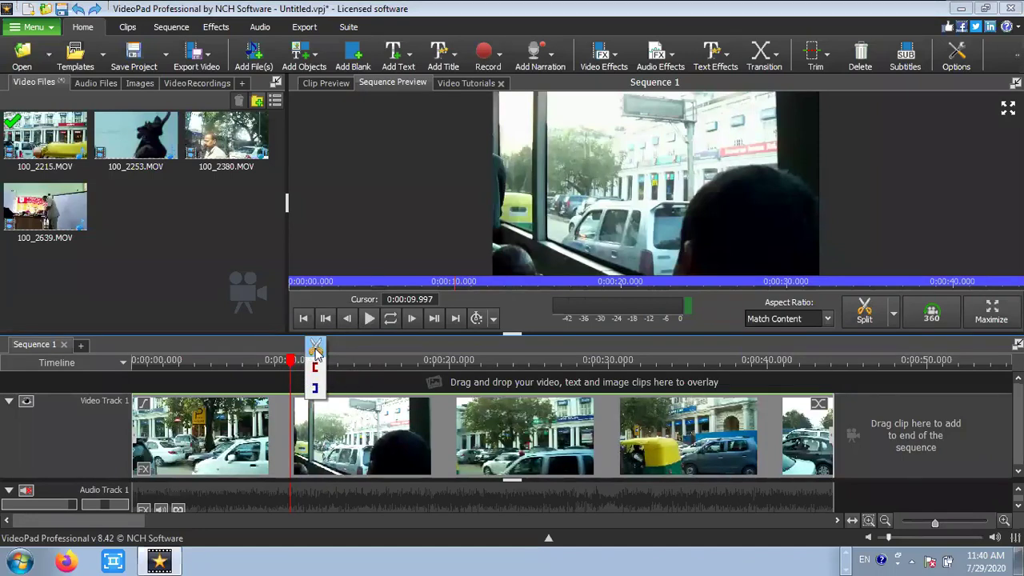
click(315, 349)
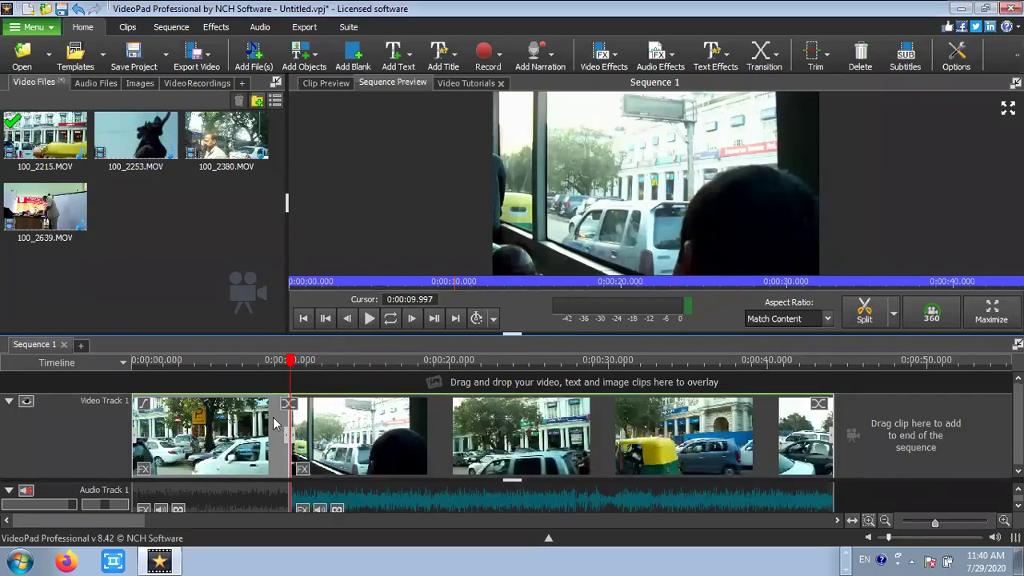
drag(380, 432, 445, 435)
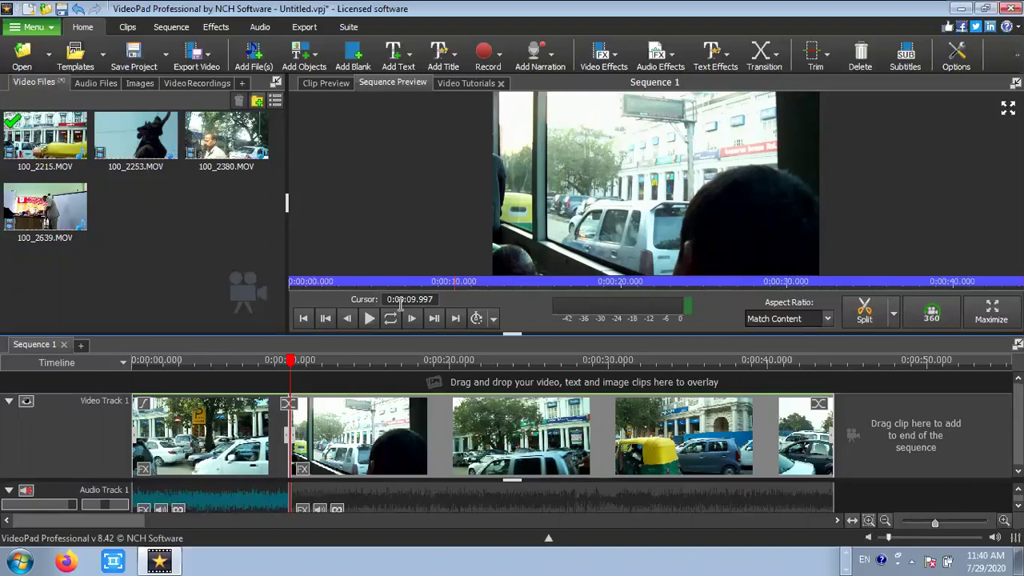
- Delete the part of the clip after the split, play the remaining part, and return to the sequence start
key(Delete)
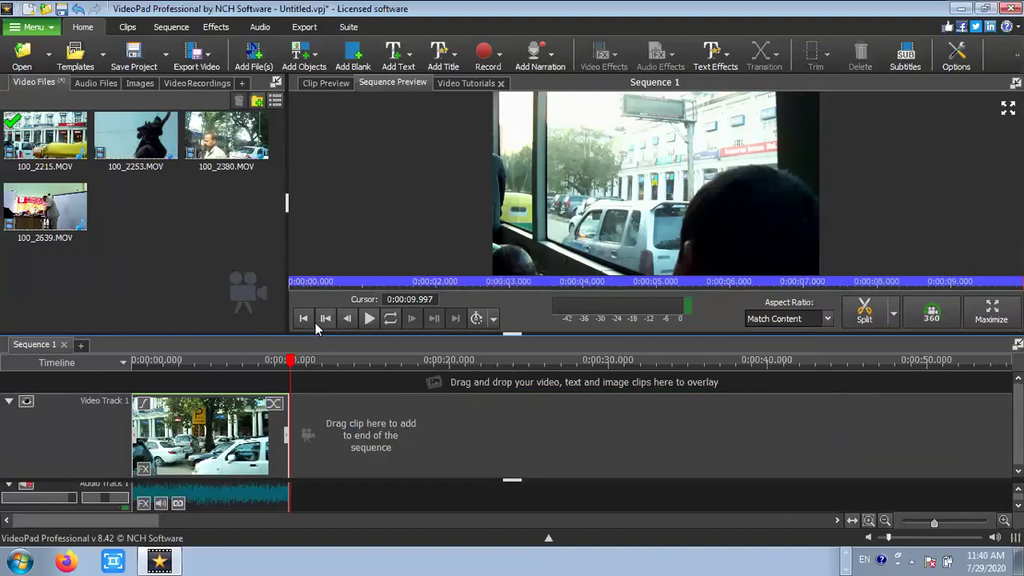
click(368, 319)
click(302, 318)
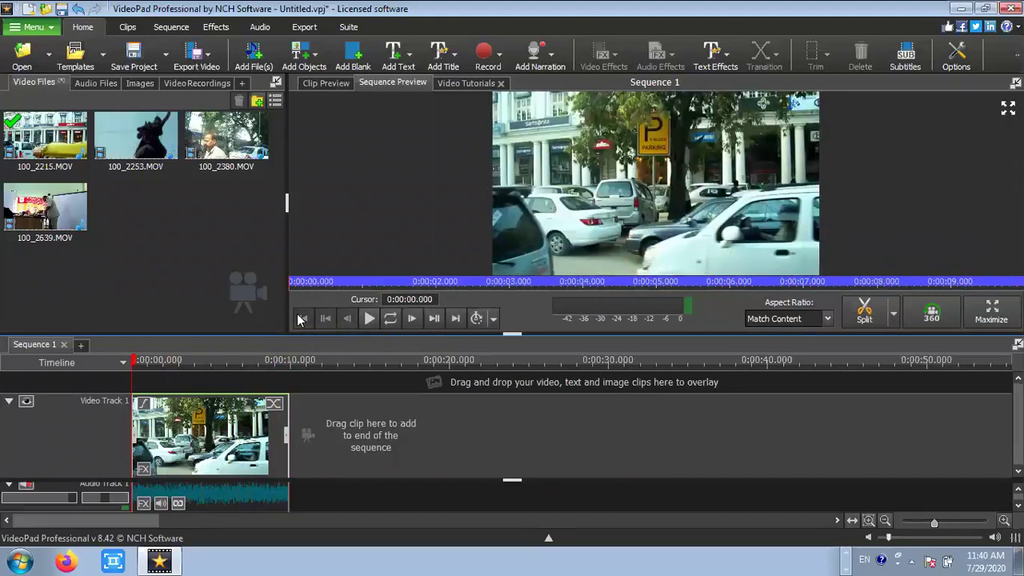
click(28, 486)
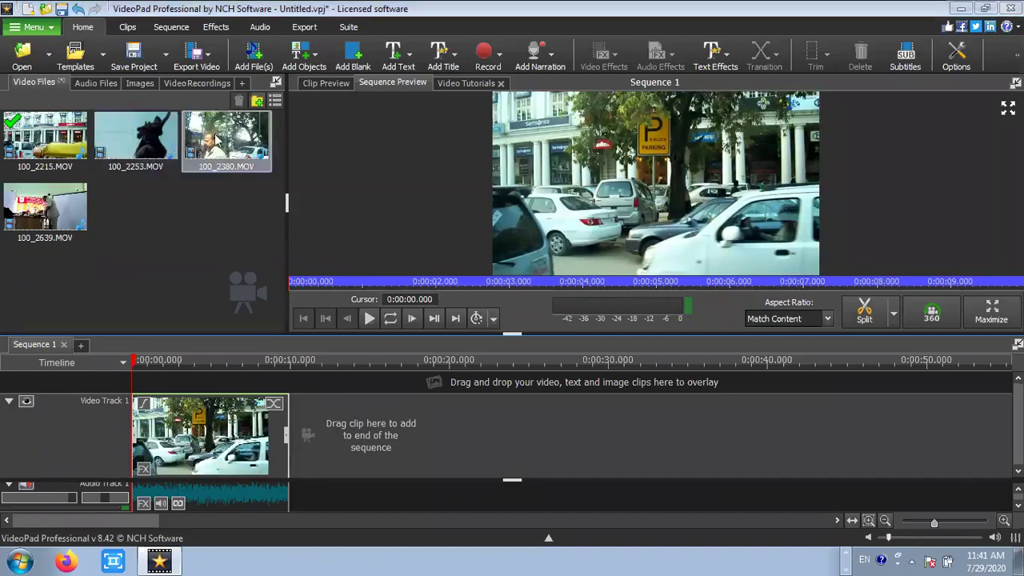
- Add 100_2253.MOV to the end of the sequence on Video Track 1
click(142, 142)
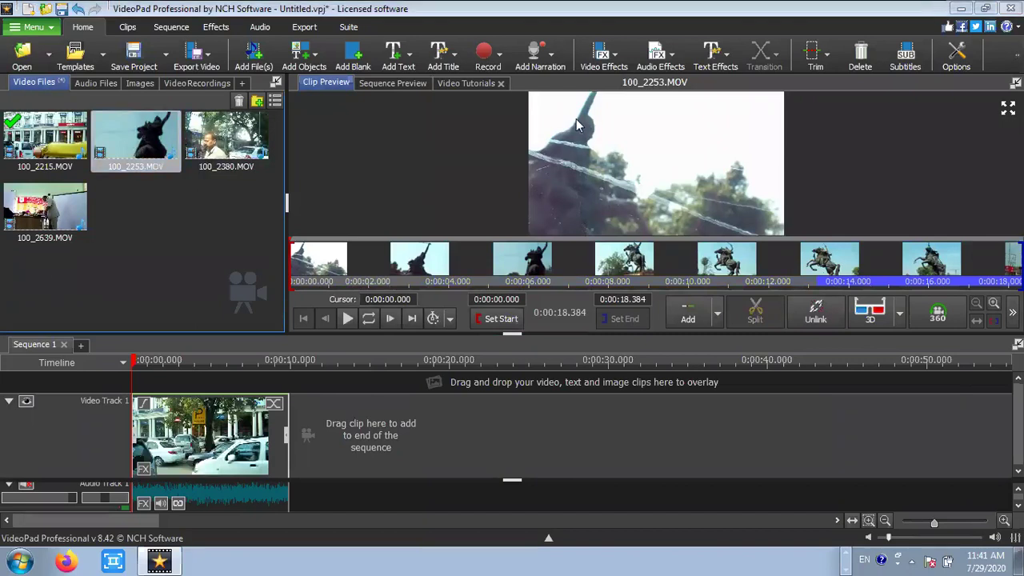
drag(152, 139, 370, 462)
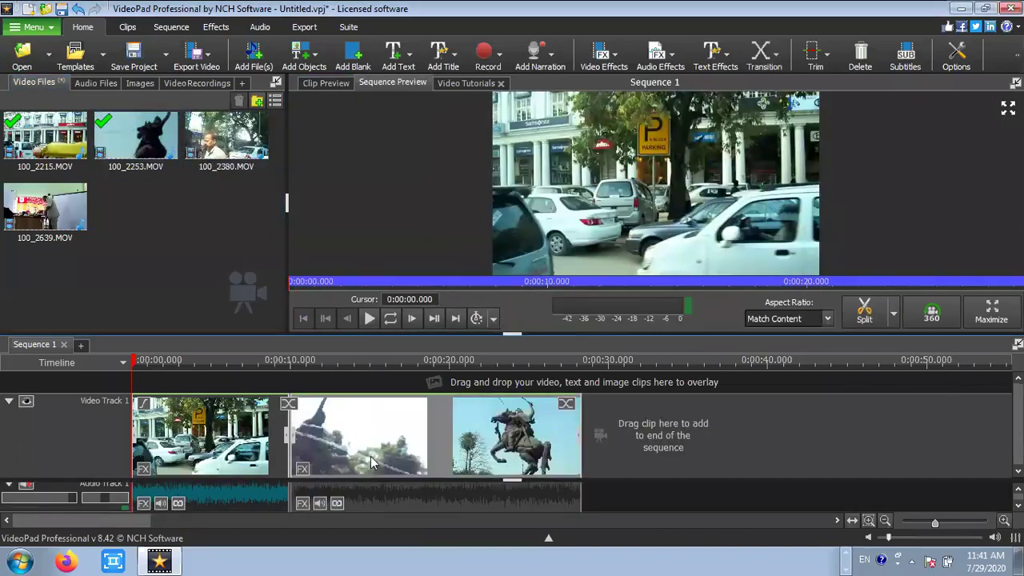
right_click(426, 431)
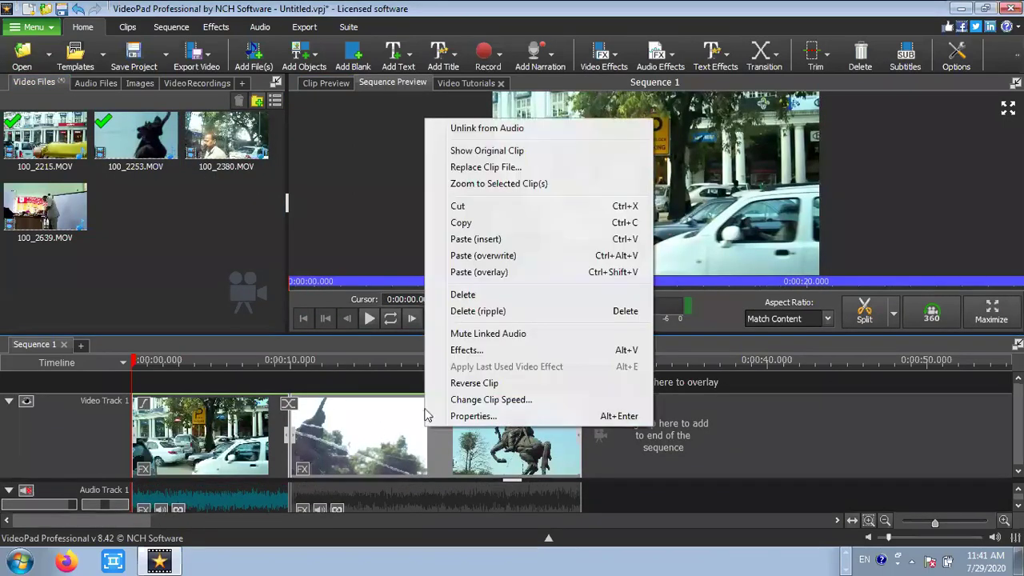
click(490, 400)
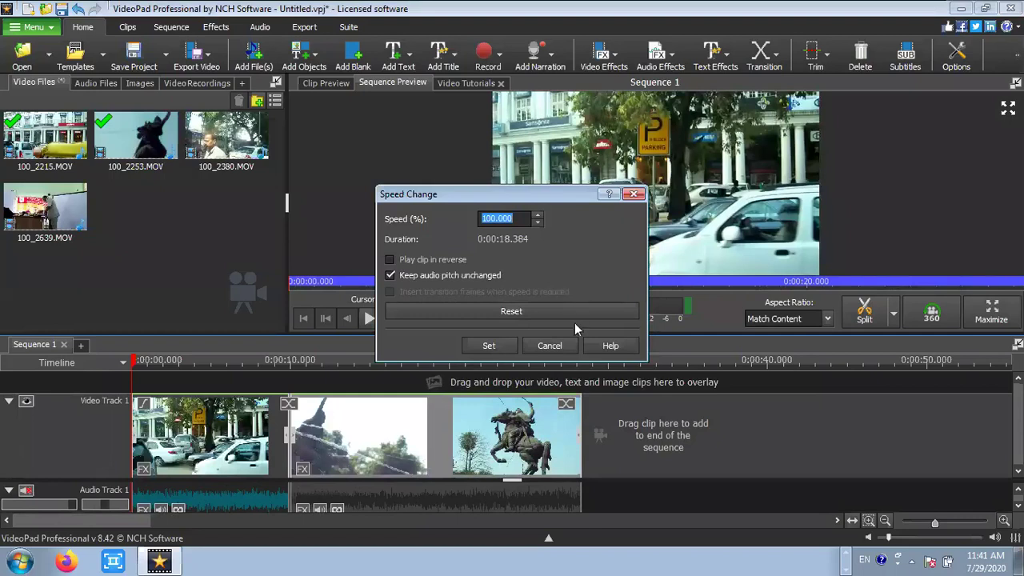
click(549, 346)
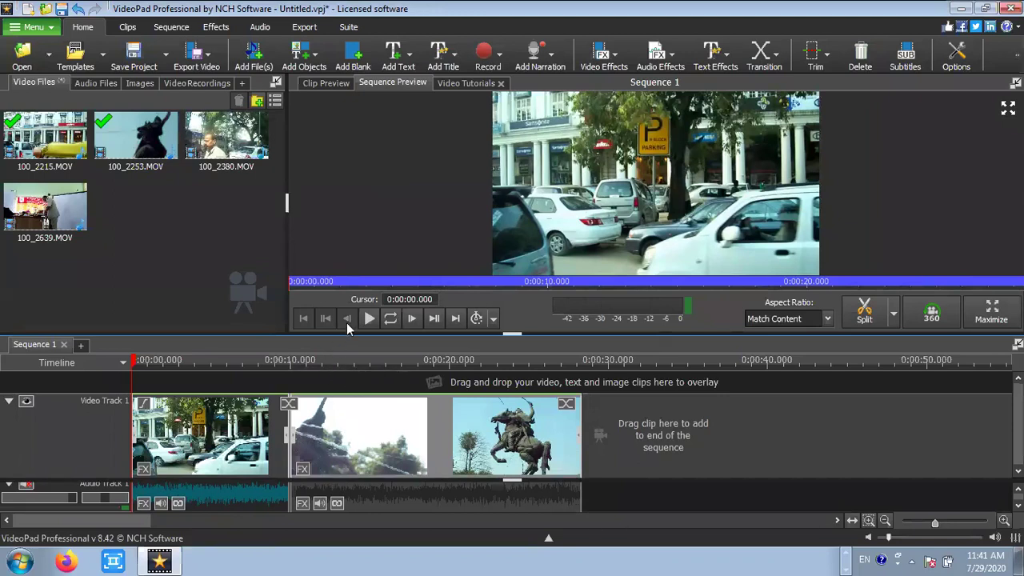
- Play the sequence to its end and change the 100_2253.MOV clip's speed by setting its duration to 10 seconds
click(368, 319)
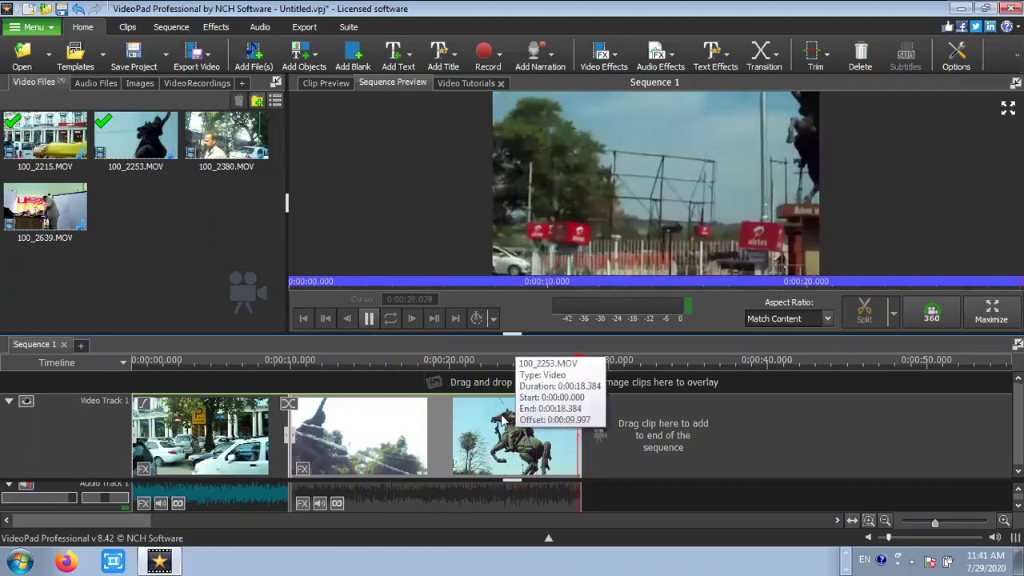
right_click(444, 437)
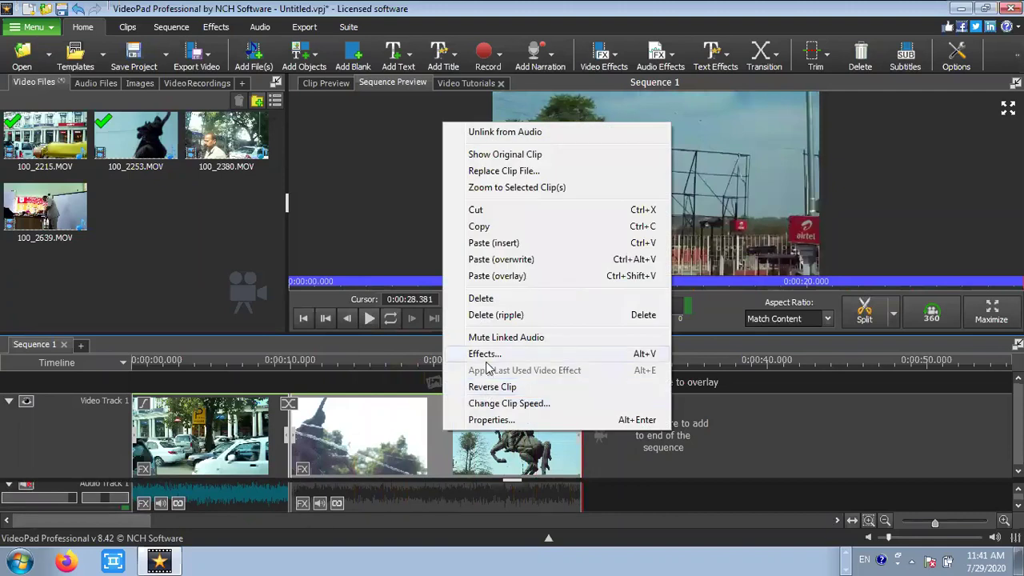
click(495, 403)
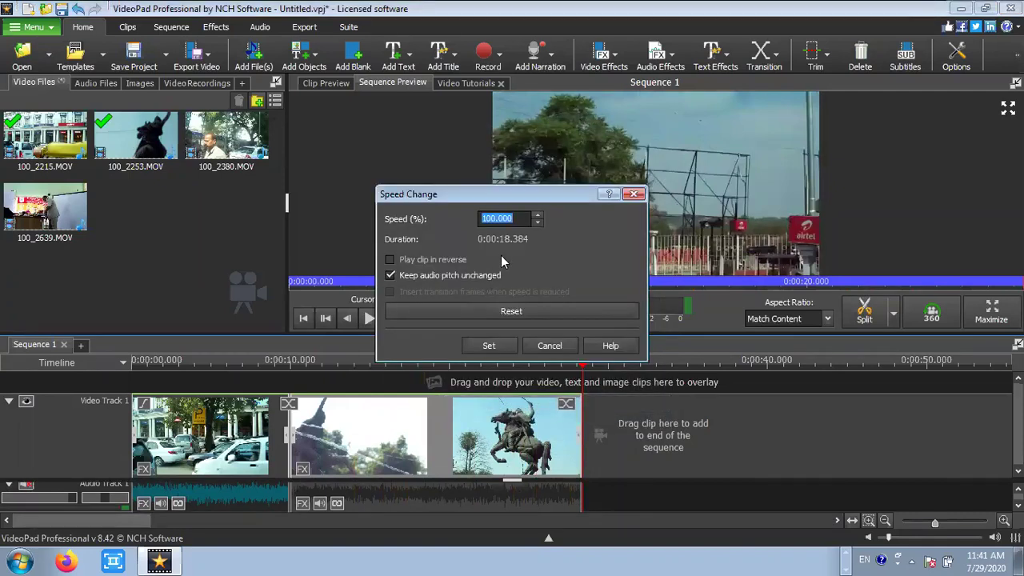
text(10)
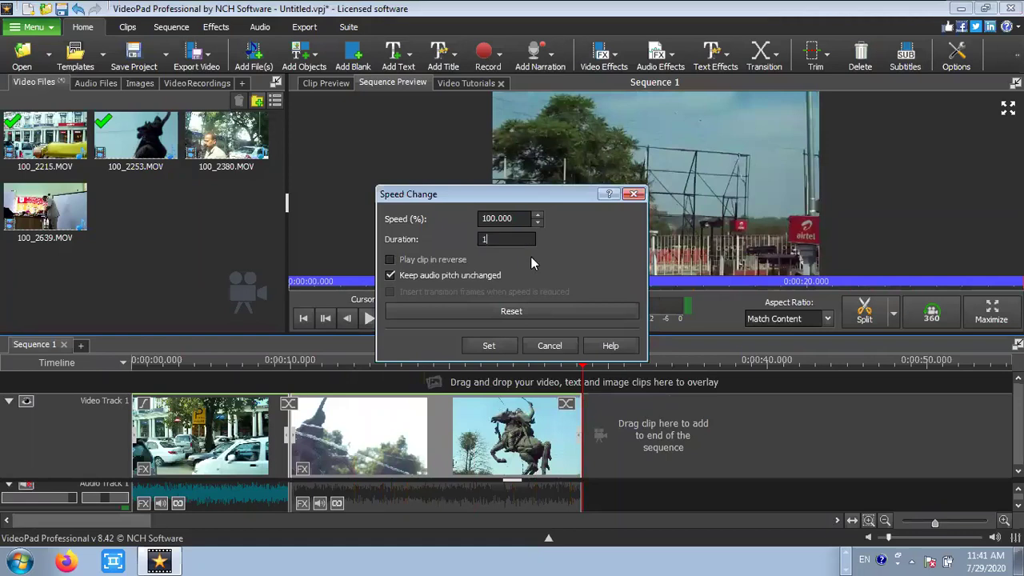
key(Tab)
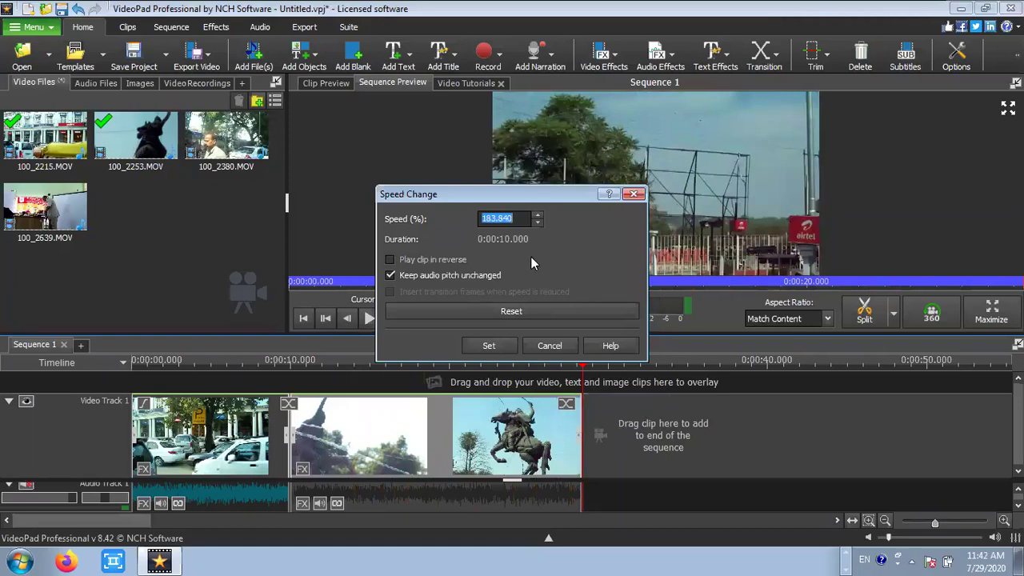
click(492, 342)
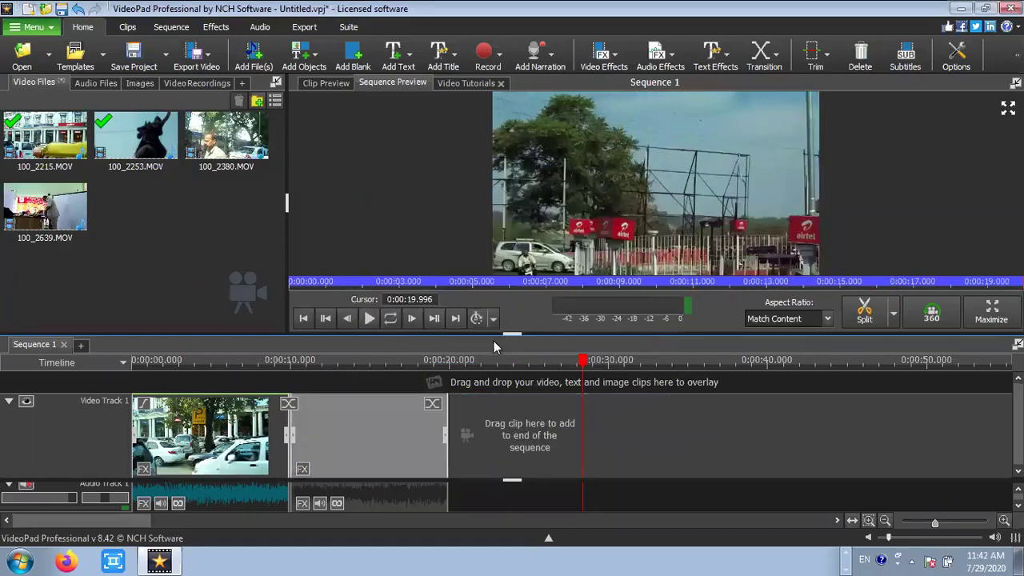
- Play the sequence from the beginning and pause shortly after the second clip starts
click(303, 318)
click(367, 318)
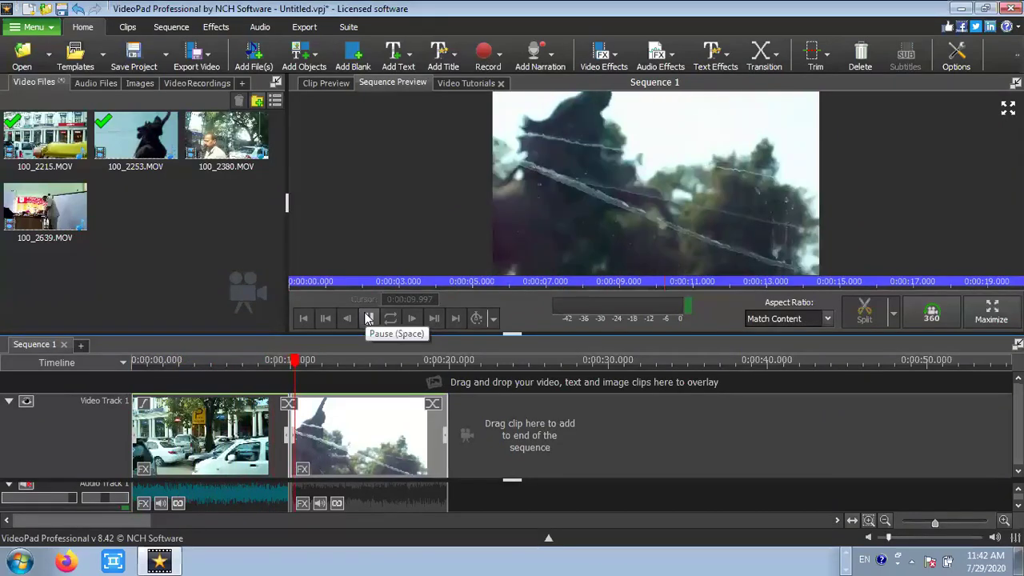
click(368, 318)
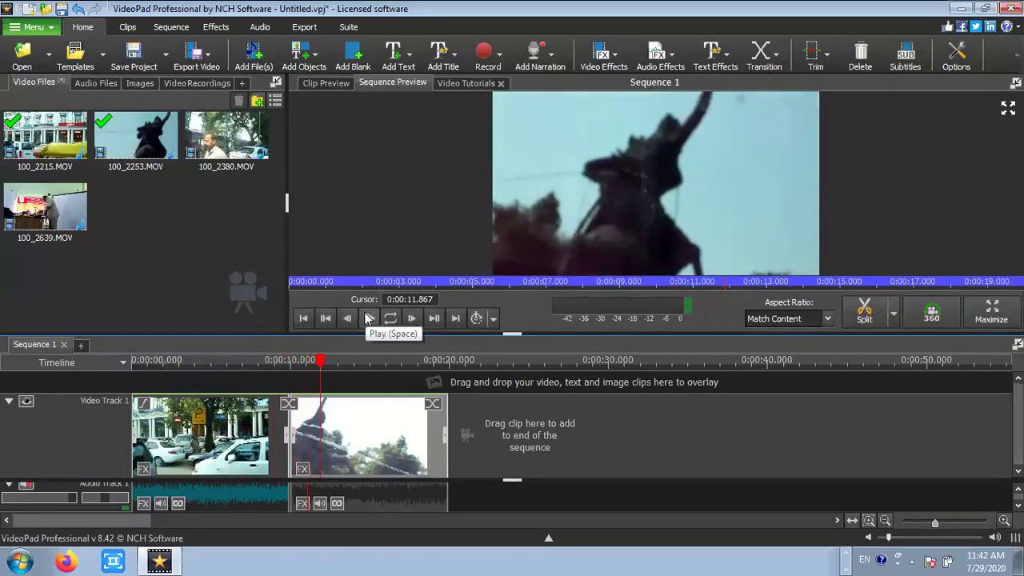
- Add a transition between the first and second clips, moving the clip for an overlapping transition
click(288, 405)
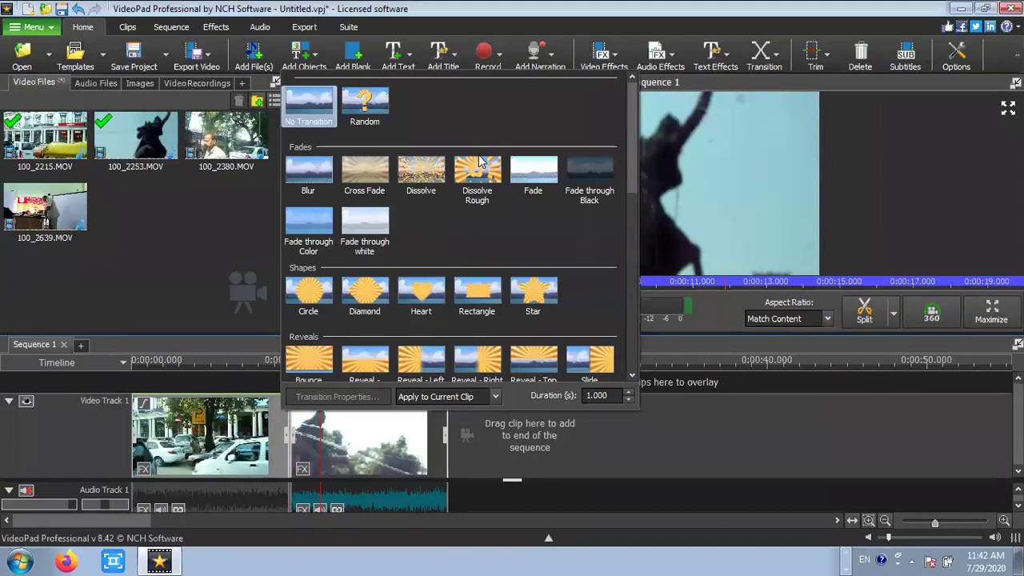
click(478, 166)
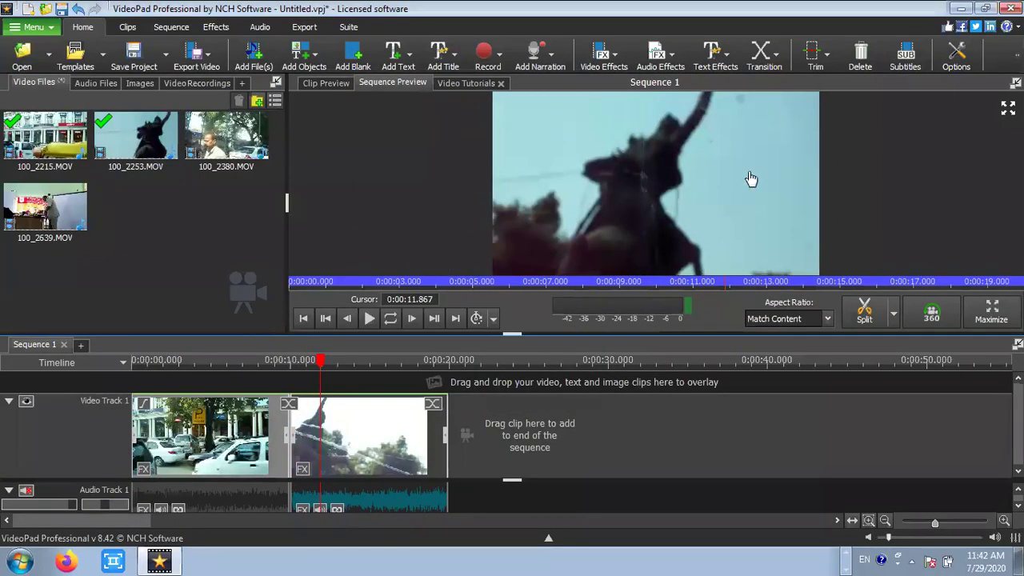
click(288, 403)
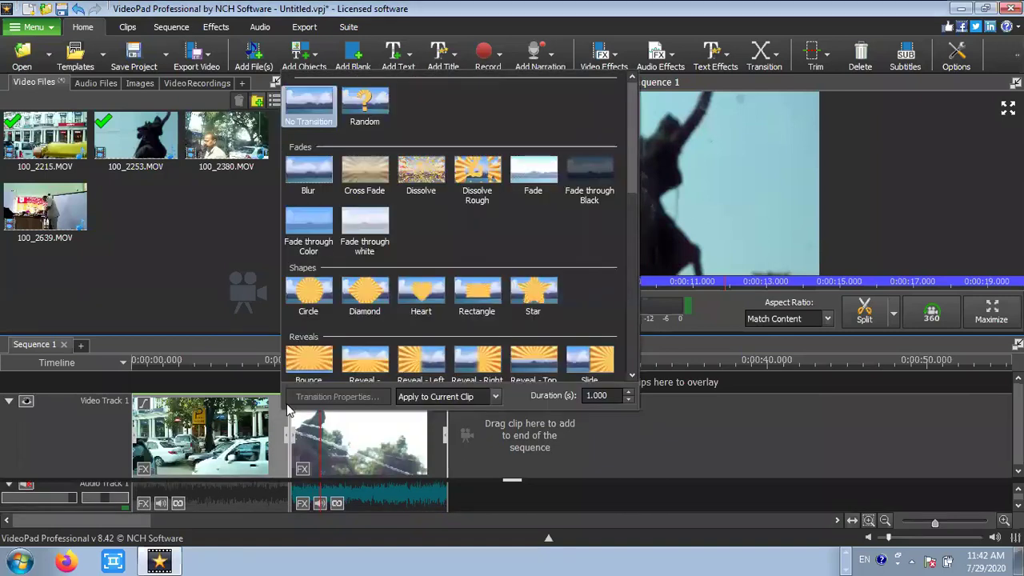
scroll(418, 320, down, 3)
click(417, 318)
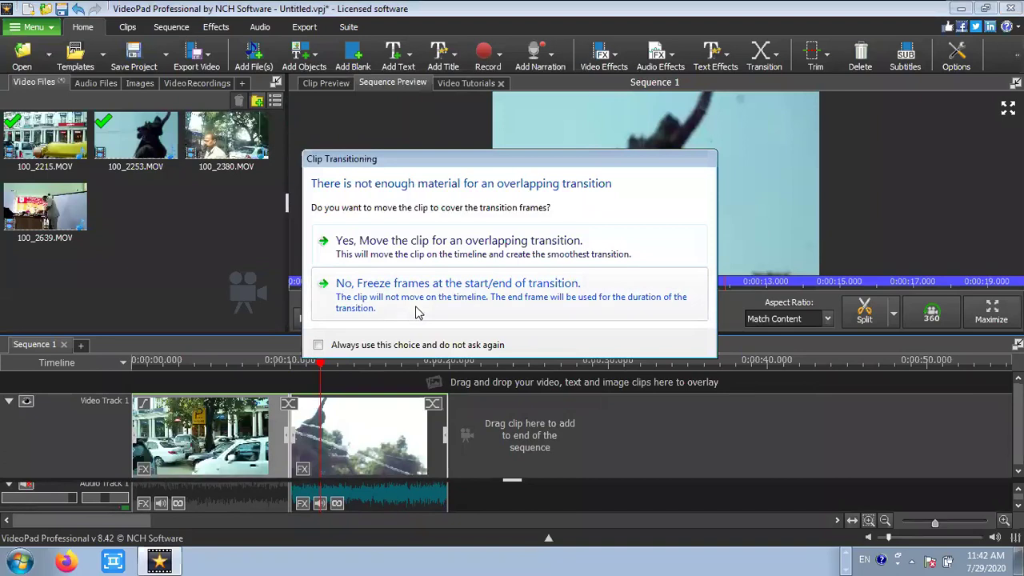
click(485, 242)
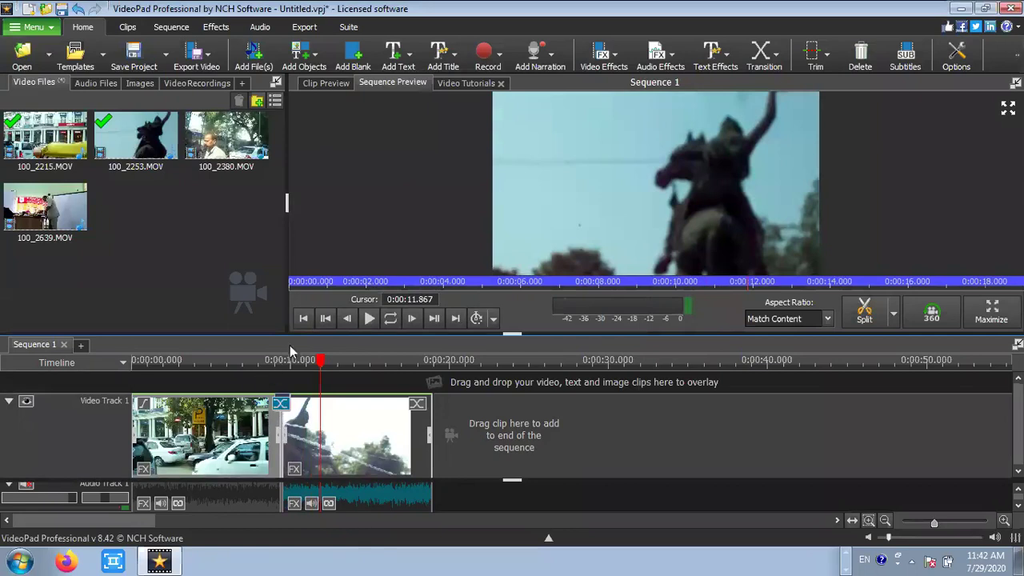
- Play the sequence with the transition from the beginning and add 100_2380.MOV to the end of the timeline
click(304, 317)
click(369, 318)
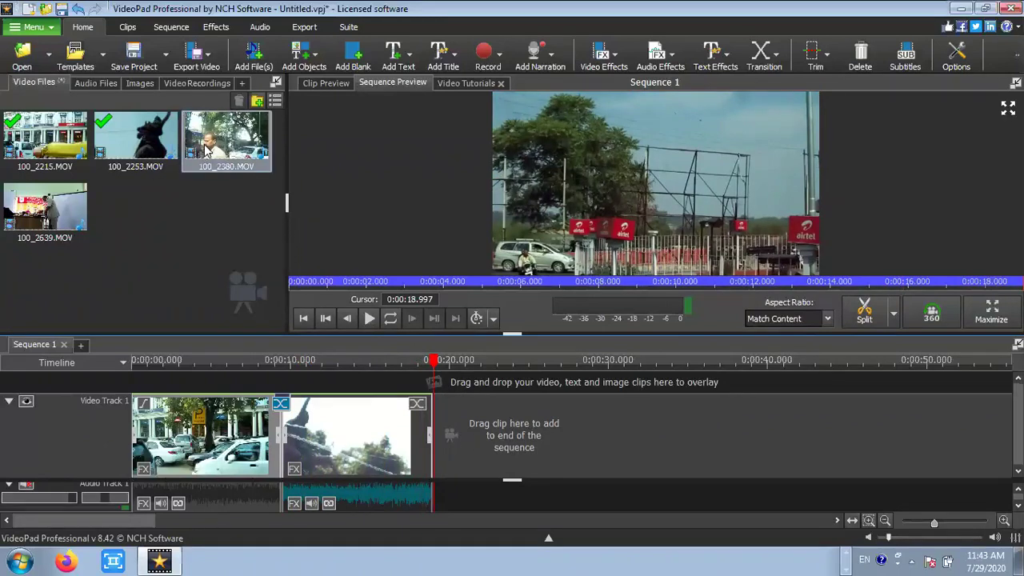
drag(212, 148, 478, 441)
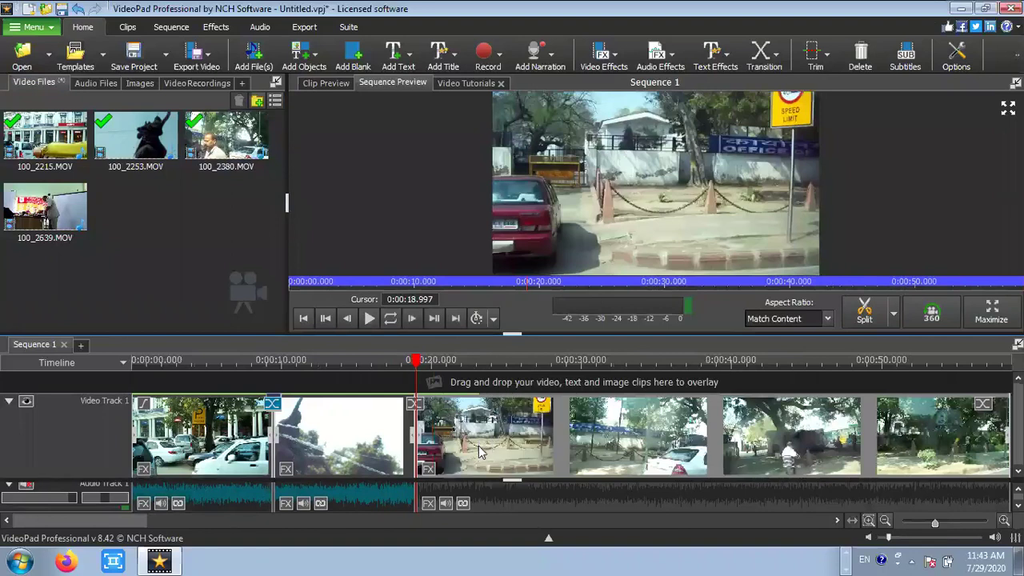
right_click(599, 444)
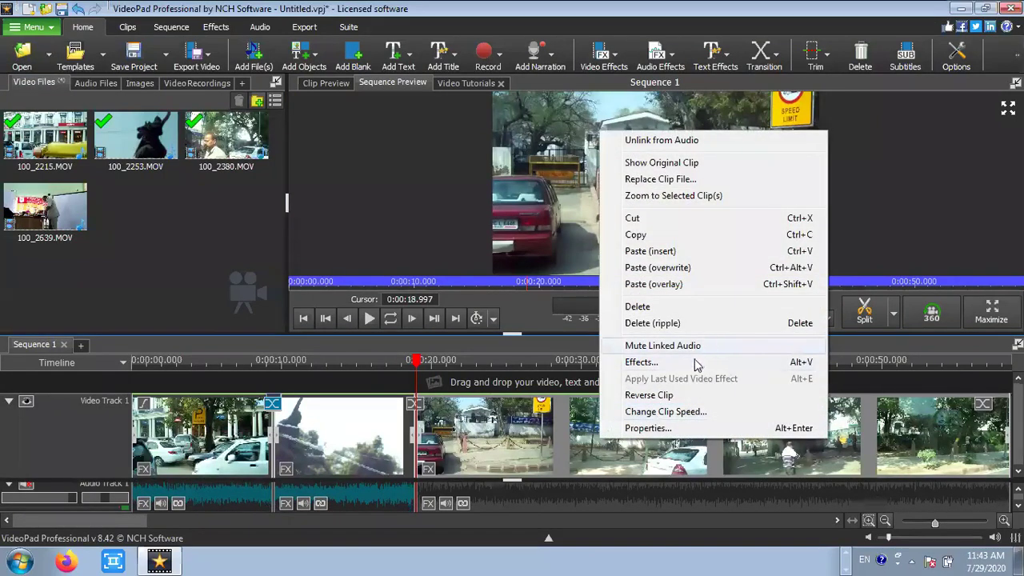
click(685, 412)
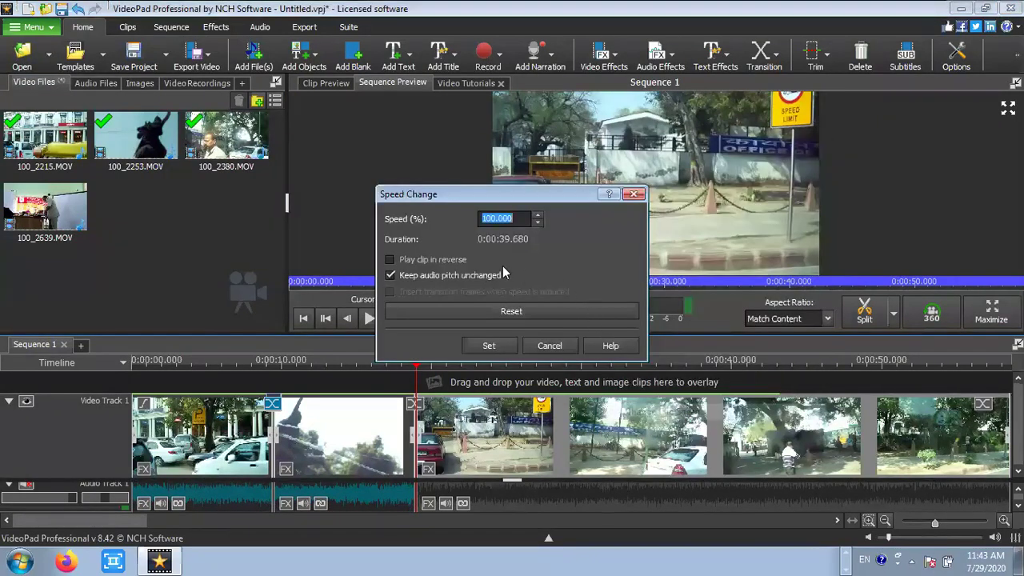
click(561, 345)
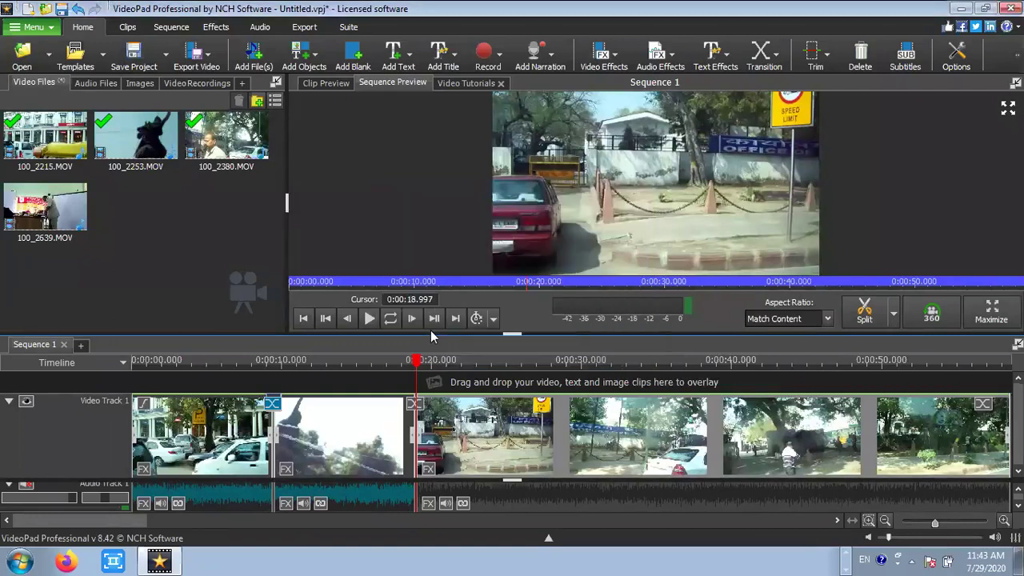
- Play the 100_2380.MOV clip to about 39 seconds and split all tracks at 0:00:39.235
click(369, 319)
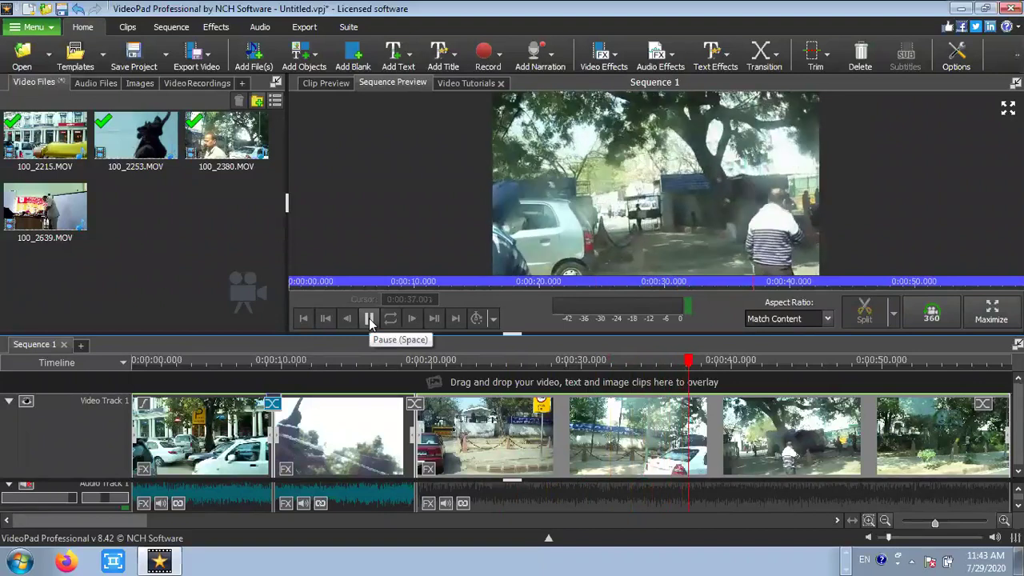
click(370, 318)
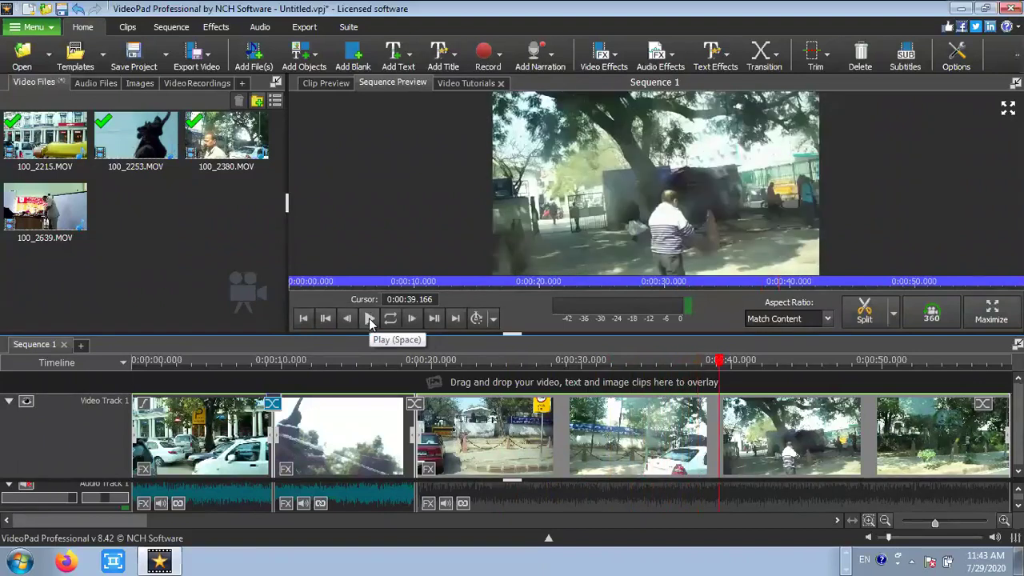
click(718, 407)
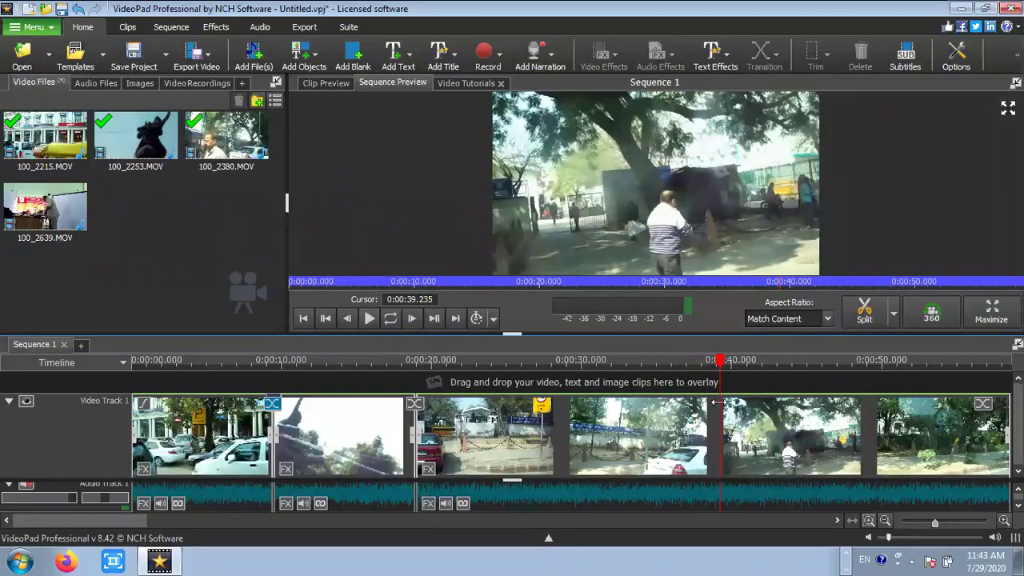
mouse_move(718, 407)
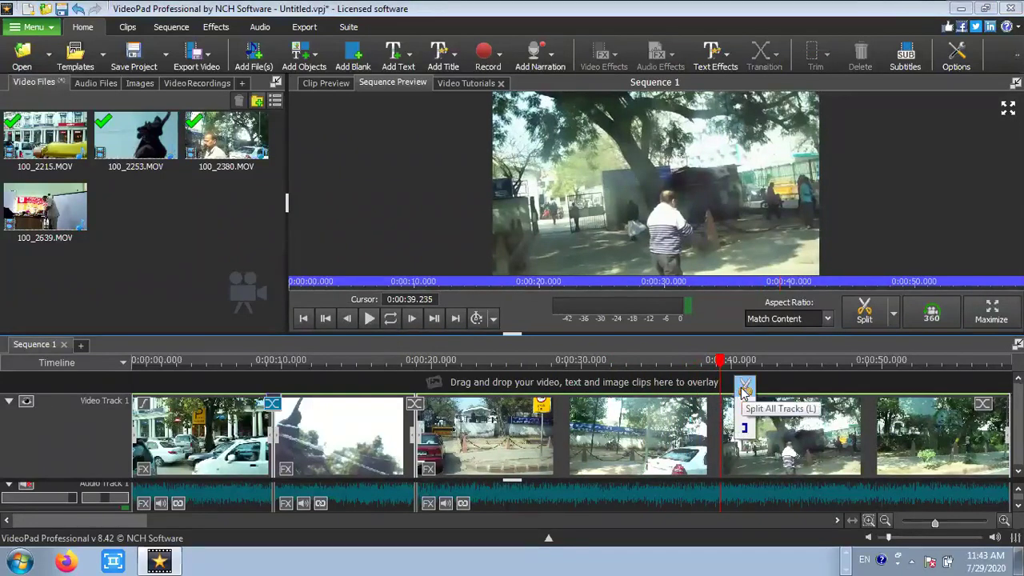
click(742, 390)
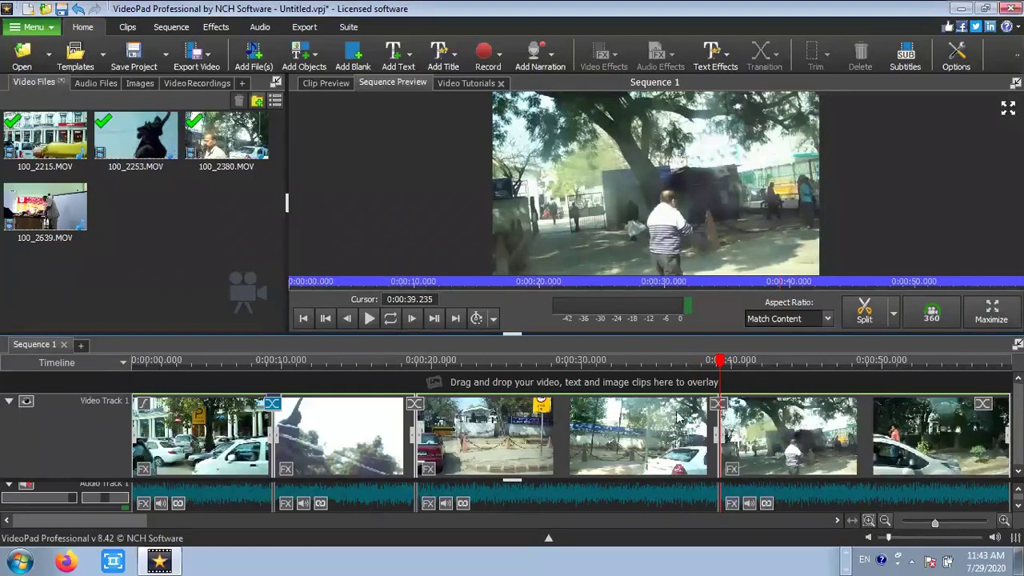
- Delete the part of 100_2380.MOV before the split and play the remaining part from about 0:00:19.192
click(619, 425)
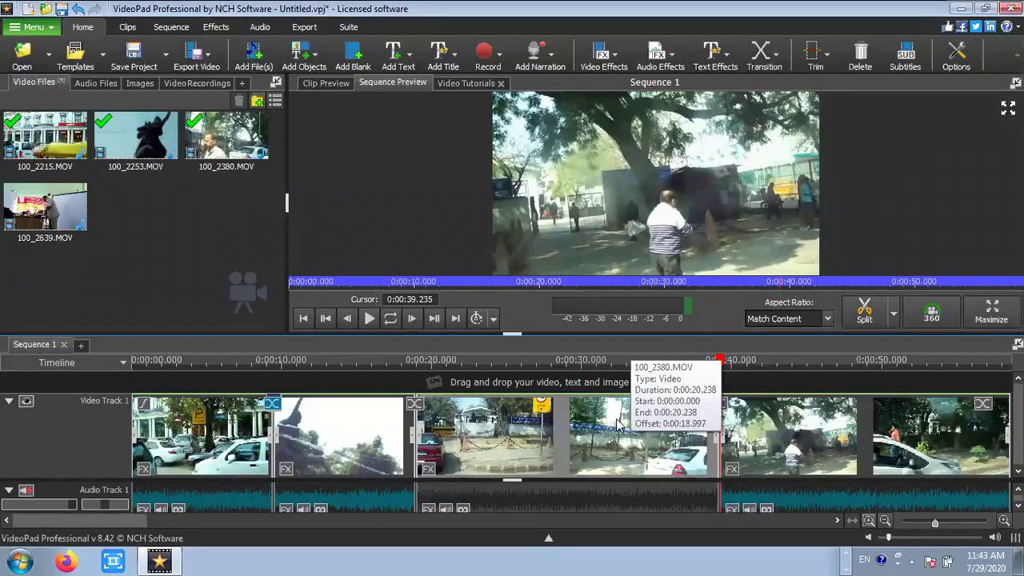
key(Delete)
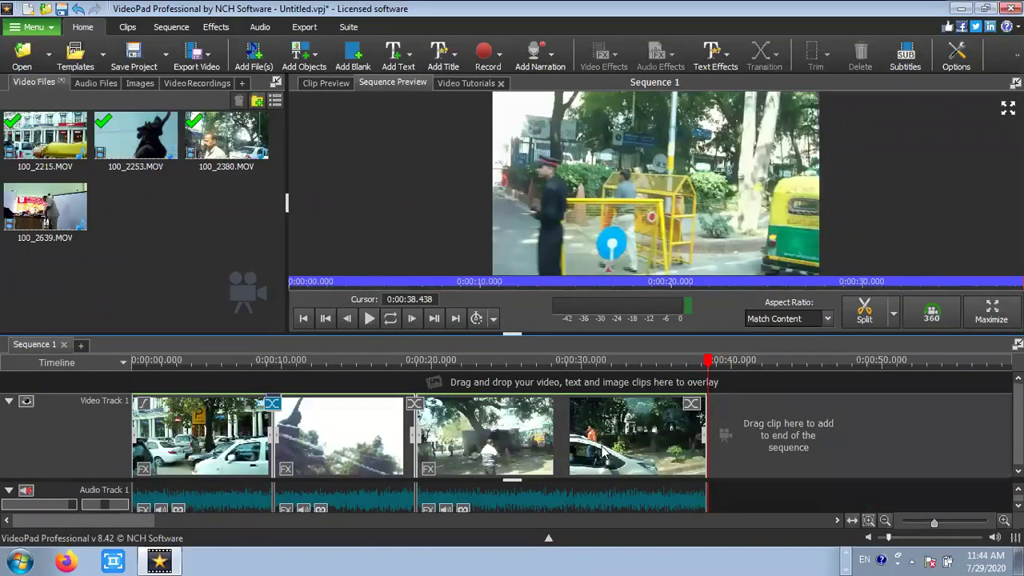
click(418, 362)
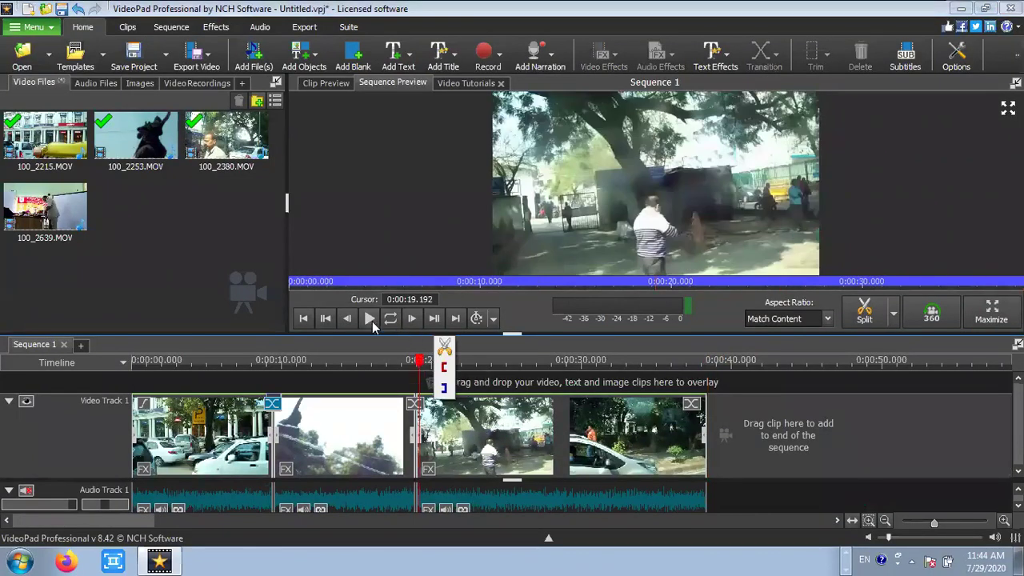
click(369, 319)
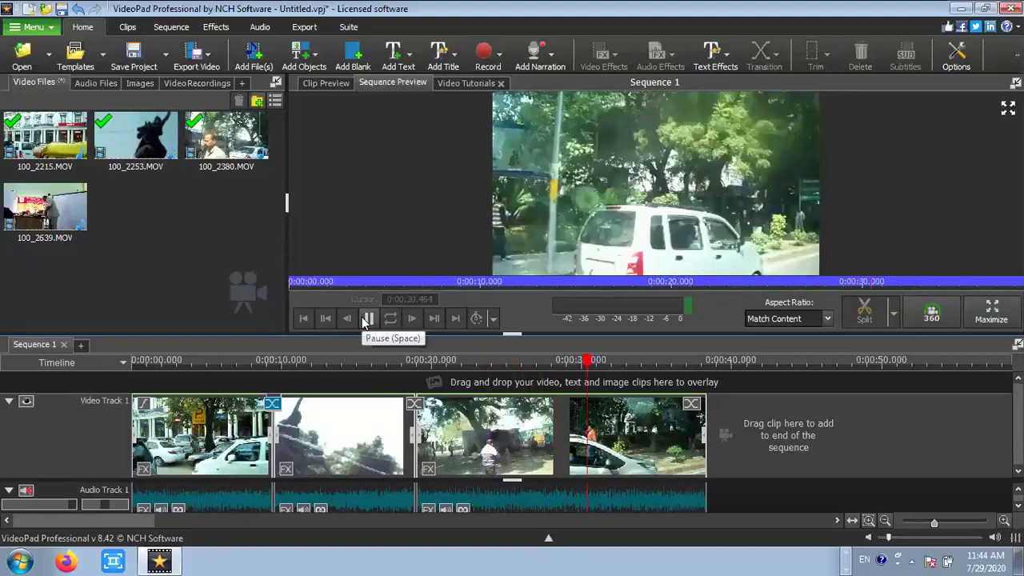
click(367, 319)
drag(590, 382, 583, 378)
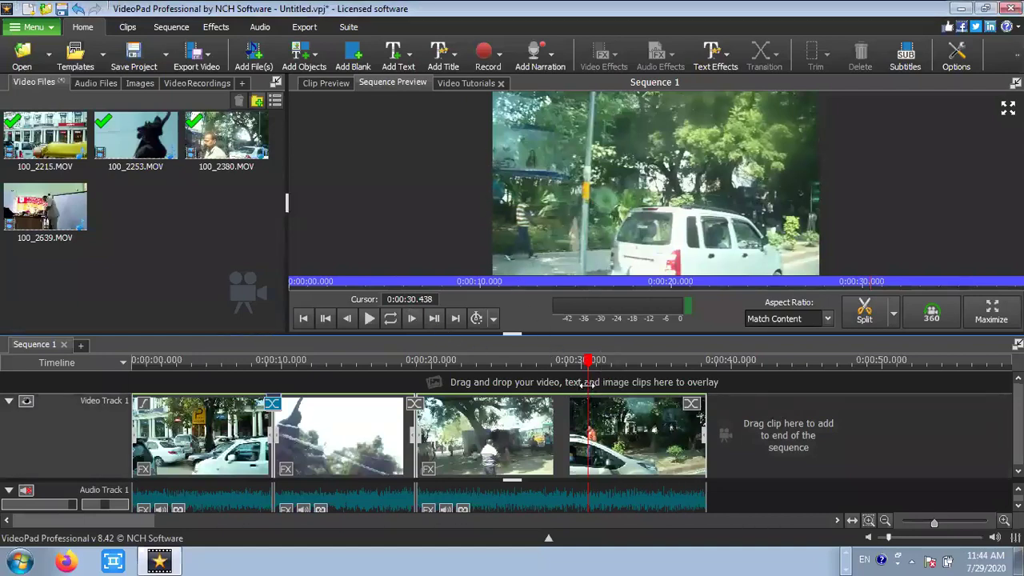
drag(581, 384, 579, 384)
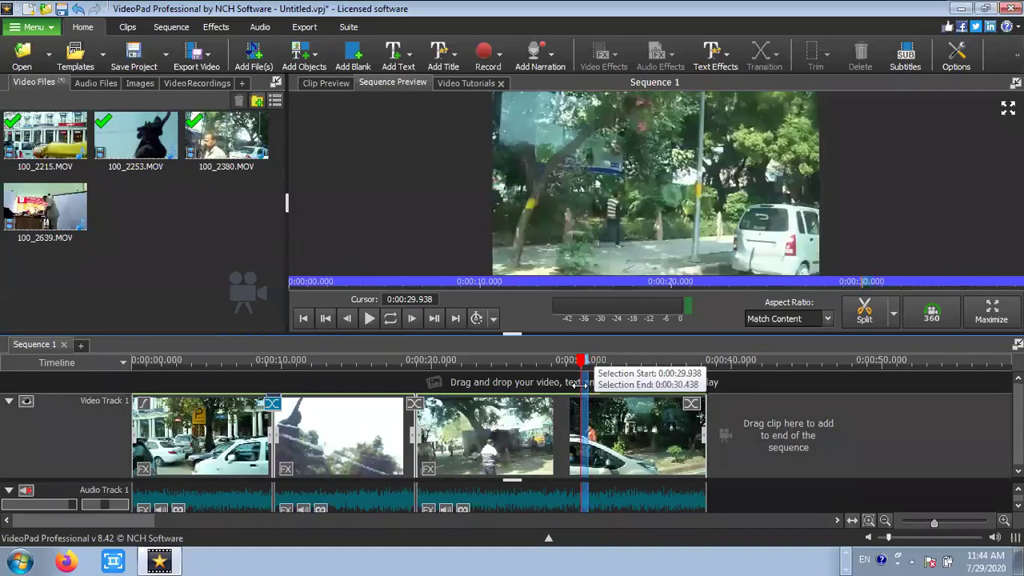
click(580, 384)
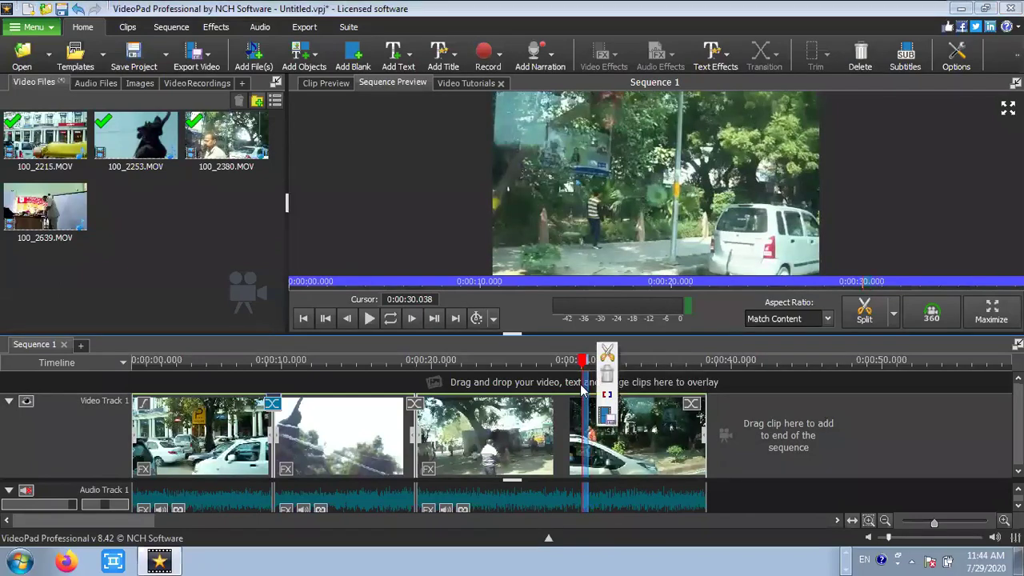
click(580, 365)
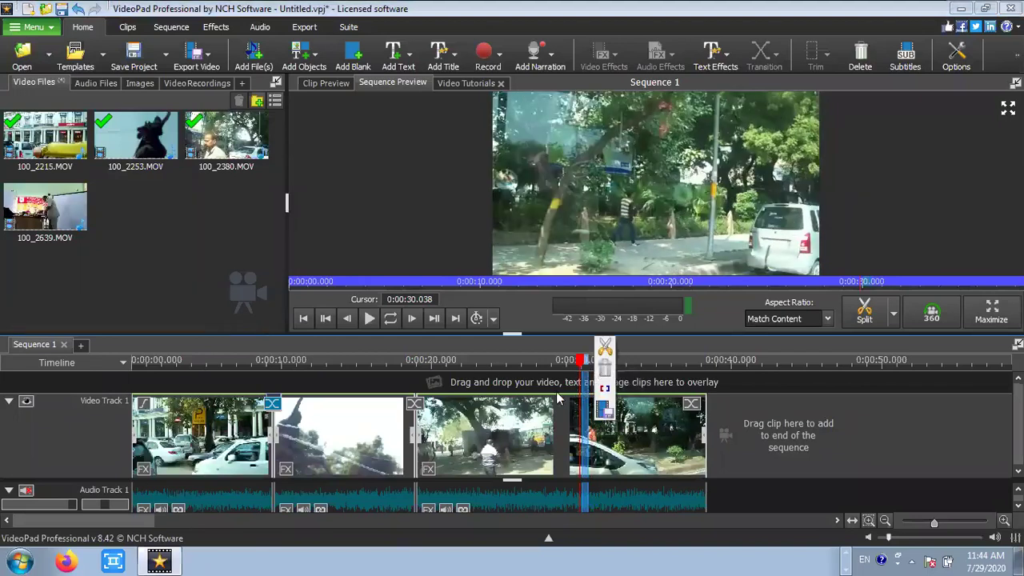
click(553, 362)
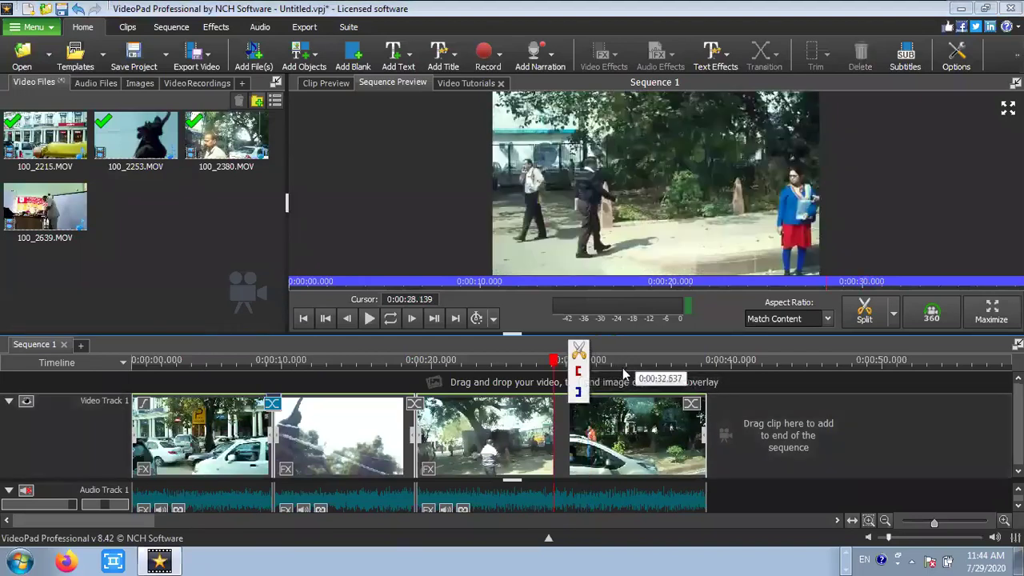
- Split 100_2380.MOV at 0:00:30.088 and delete the part after the split
click(622, 362)
click(572, 366)
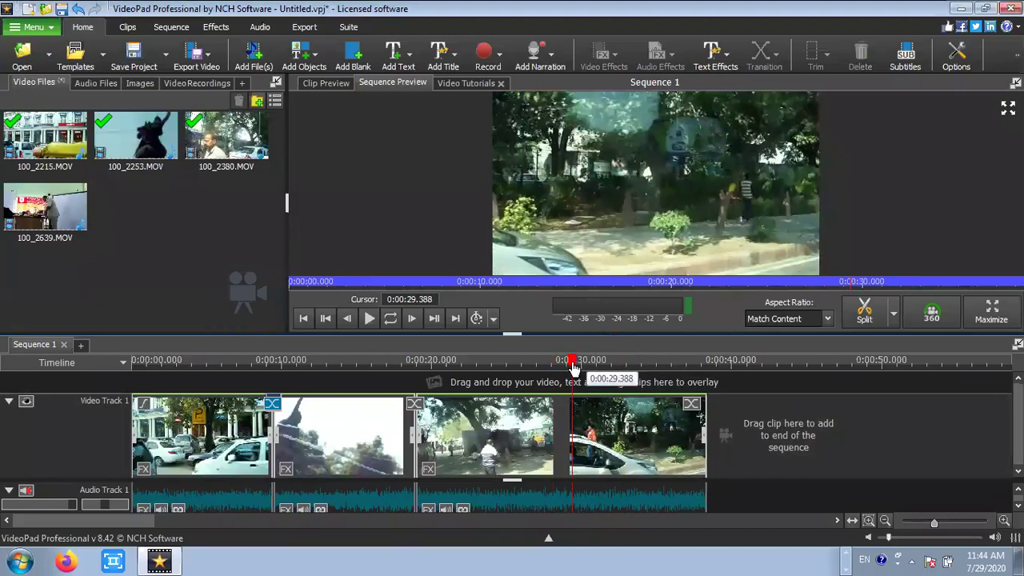
mouse_move(574, 365)
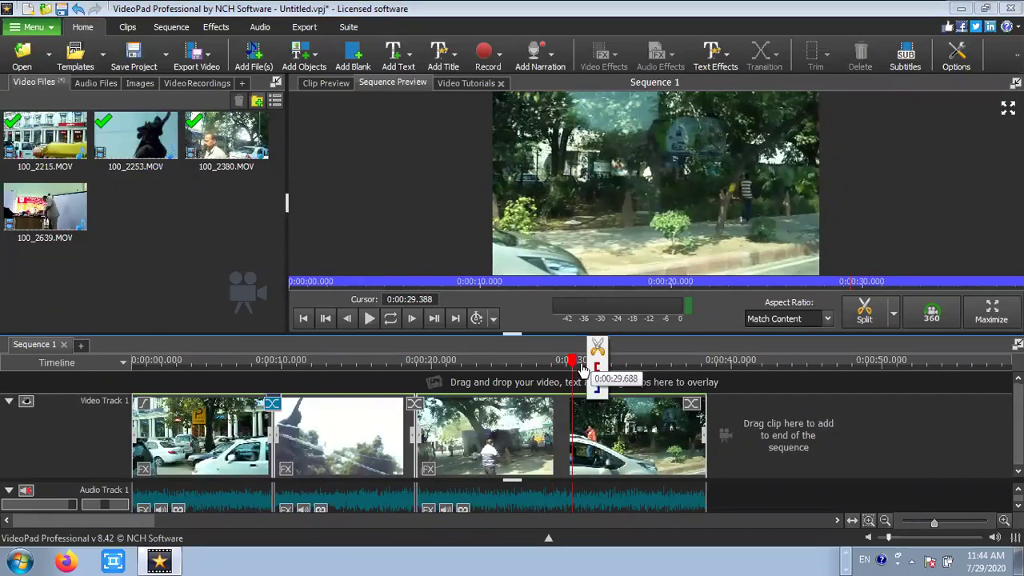
click(582, 373)
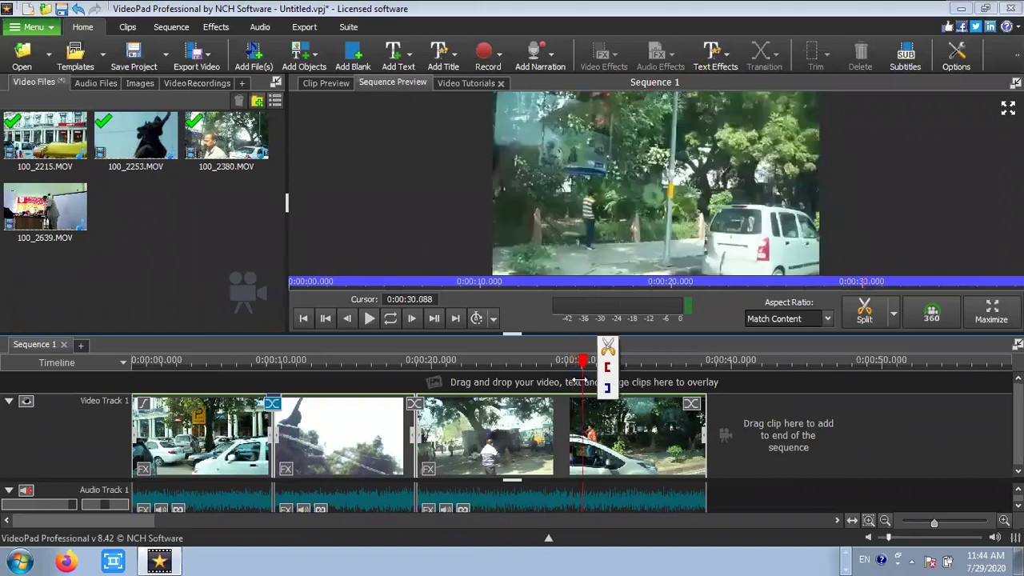
click(609, 347)
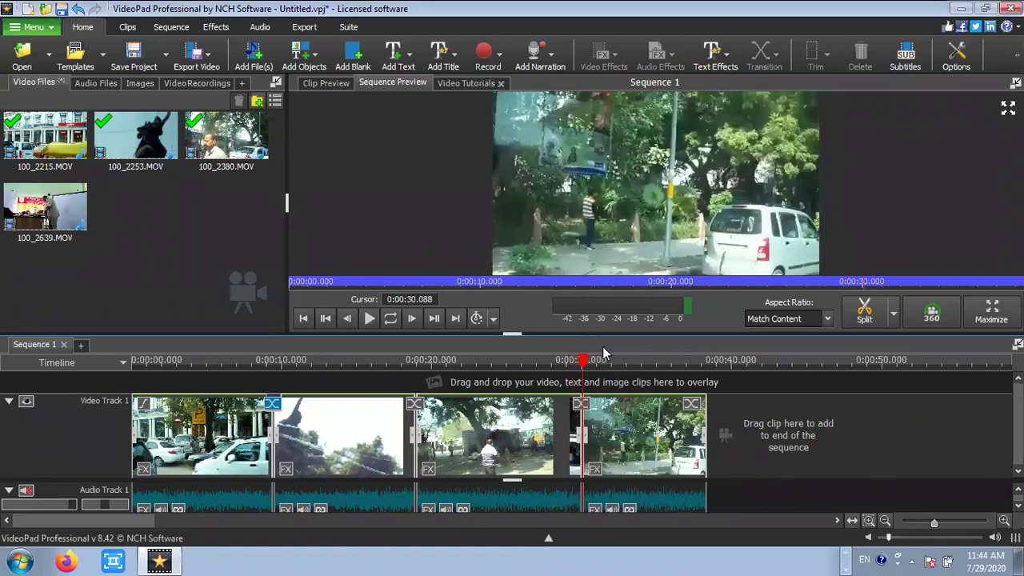
click(632, 453)
key(Delete)
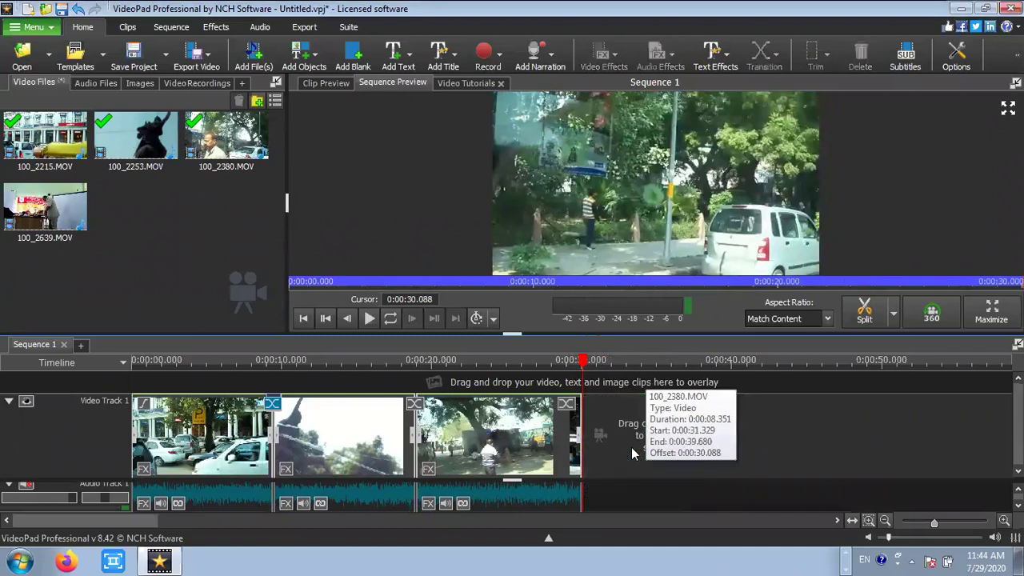
- Add a Reveal - Top transition between the second and third clips, moving the clip for an overlapping transition, and play it back
click(414, 404)
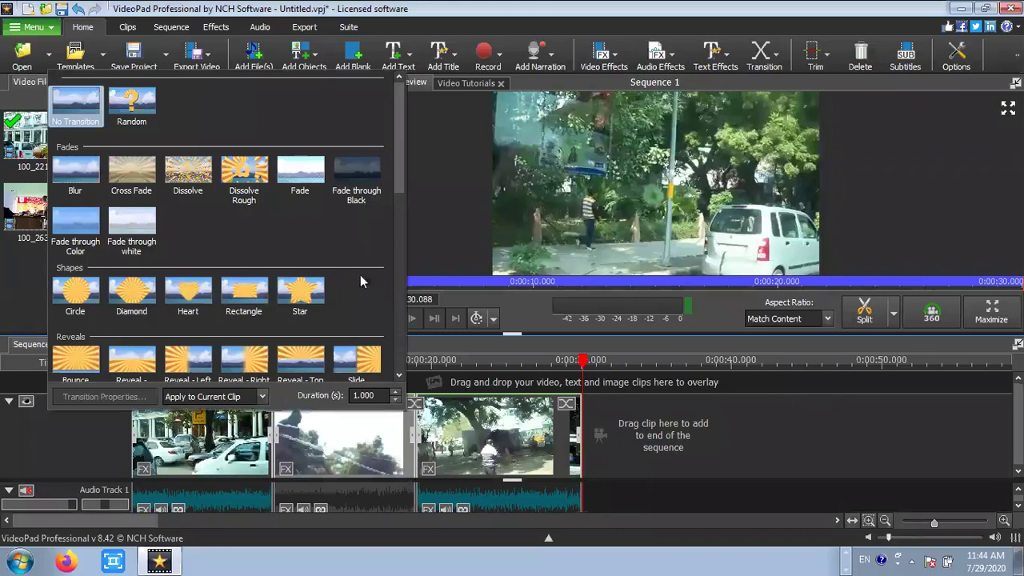
click(315, 352)
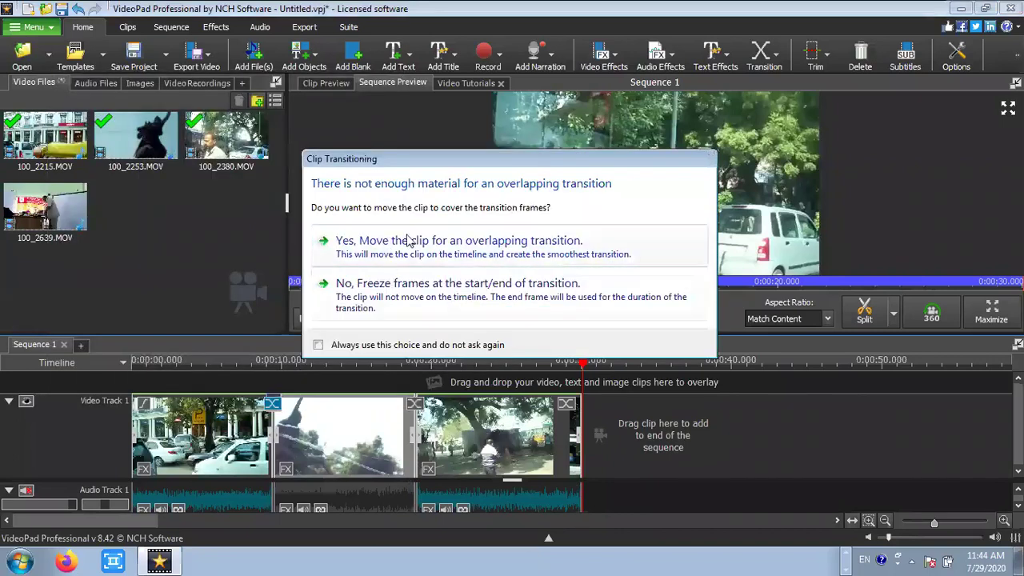
click(411, 258)
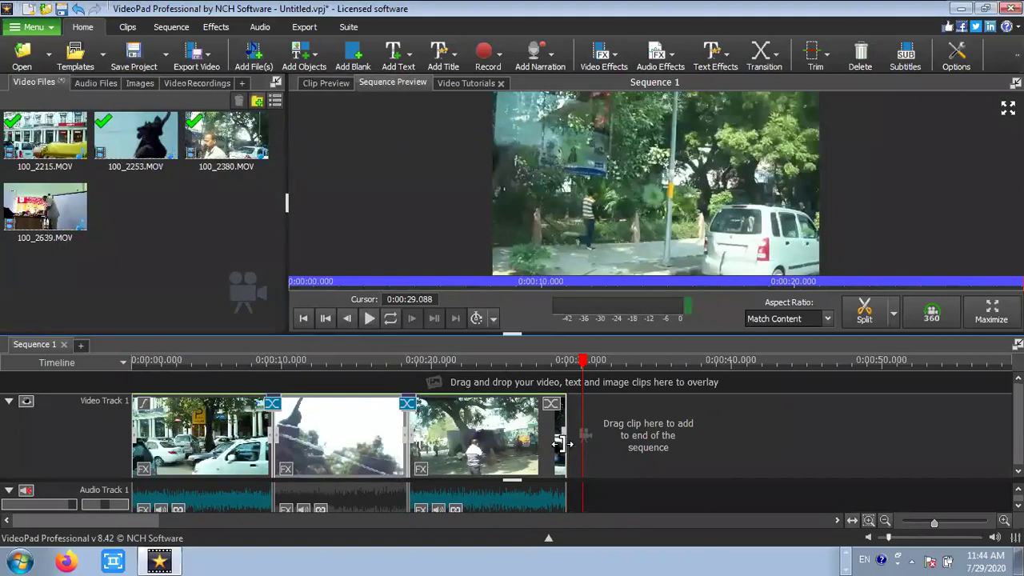
click(370, 362)
click(369, 319)
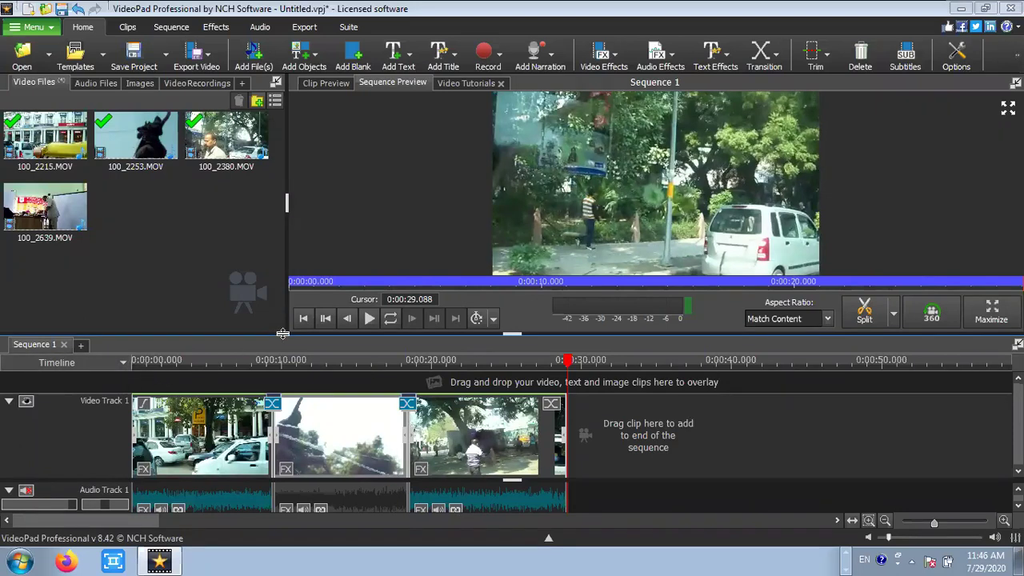
- Add a Typewriter text overlay at the start of the sequence
key(Home)
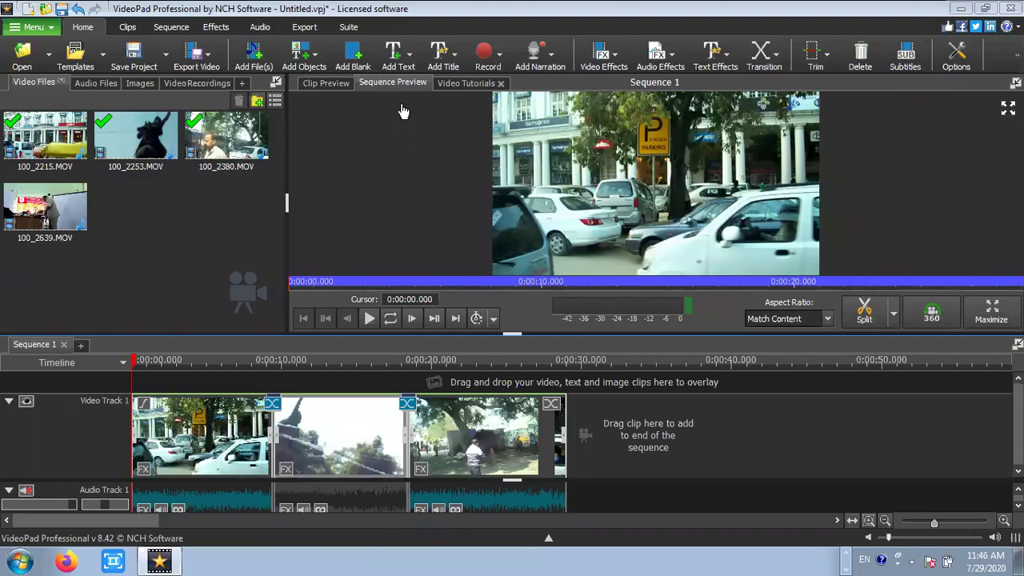
click(395, 63)
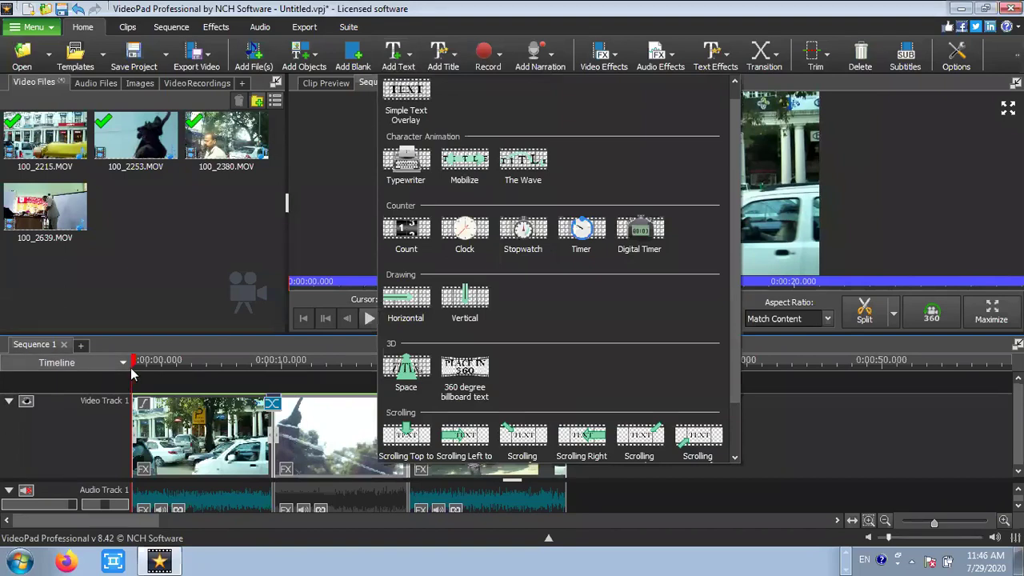
click(412, 173)
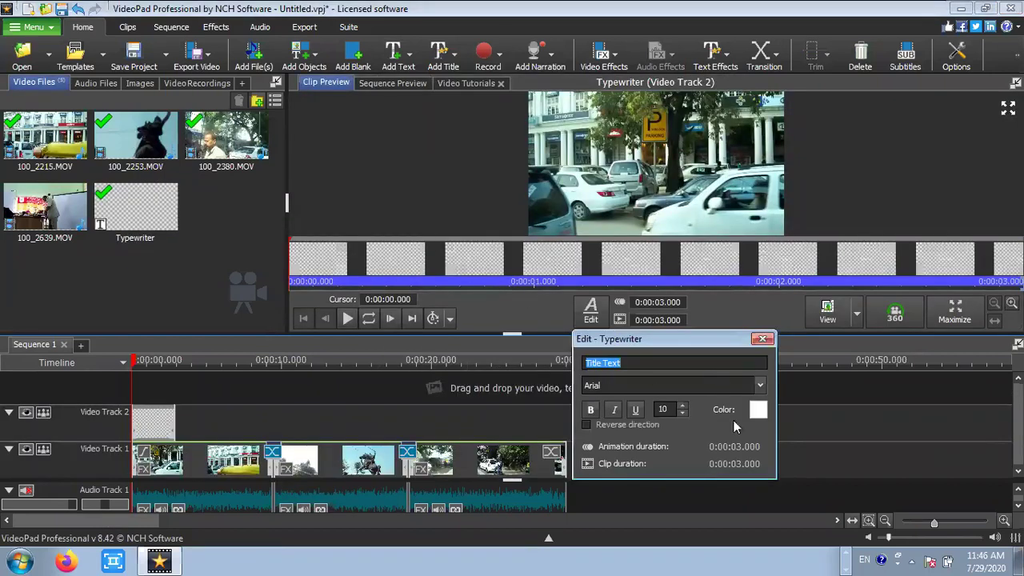
- Replace the Typewriter title text with "வீடியோ பயிற்சி வகுப்பு"
drag(630, 339, 574, 183)
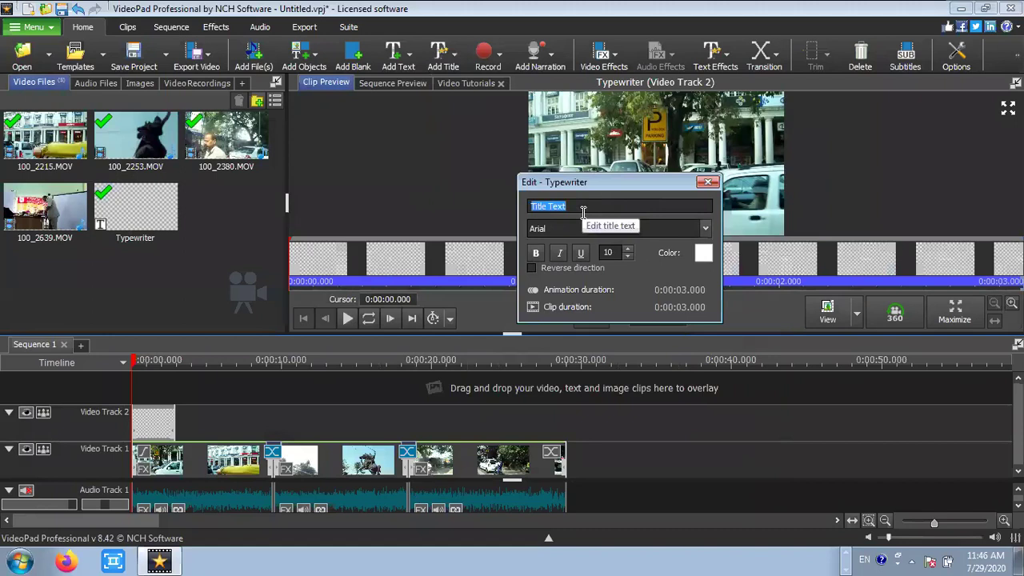
key(alt+shift)
text(வீடியோ)
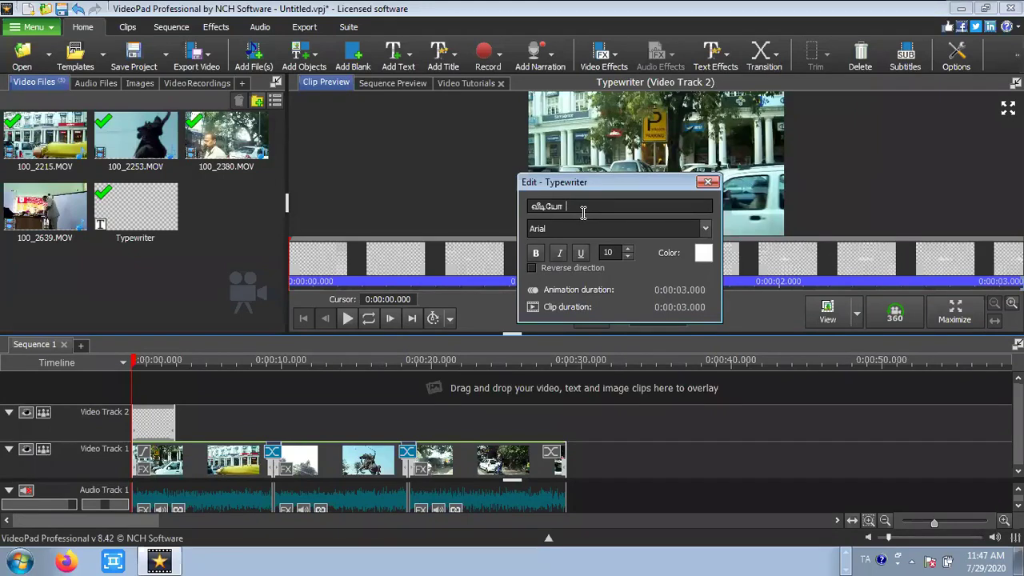
text(டி)
text(்சி)
text(ப்பு)
- Make the title text bold and set its color to yellow (f5f10c)
click(536, 252)
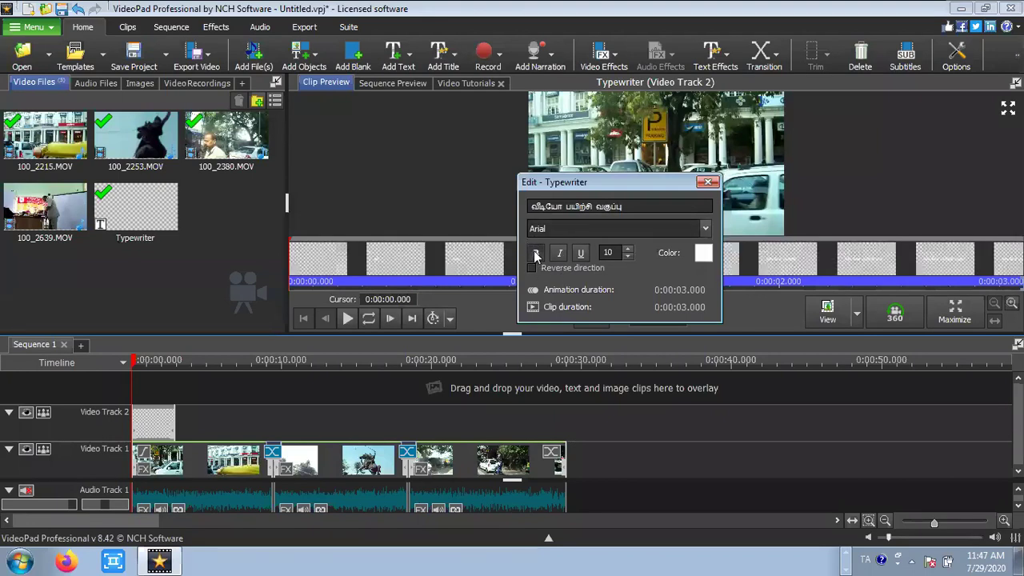
click(703, 255)
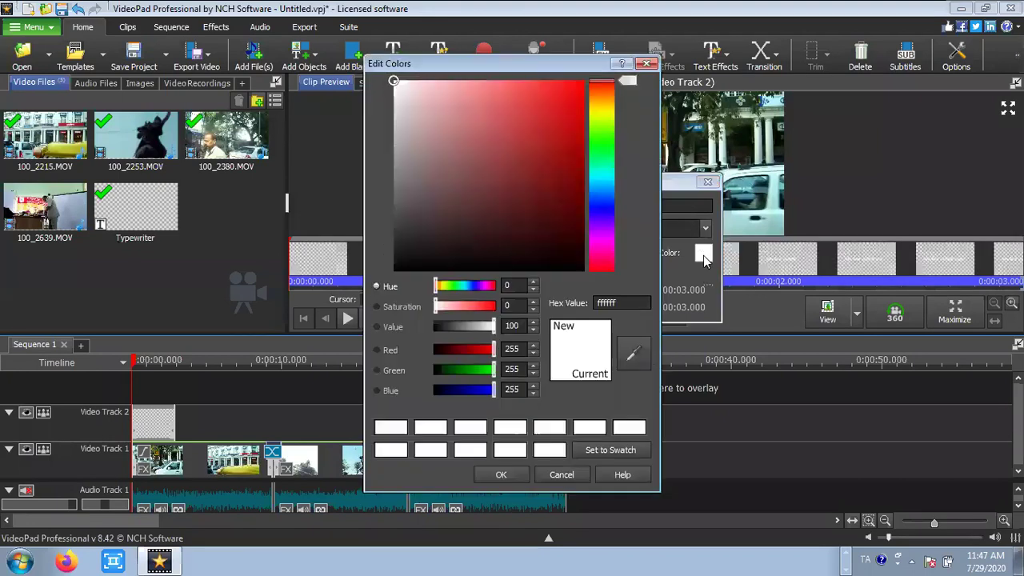
click(609, 113)
click(575, 89)
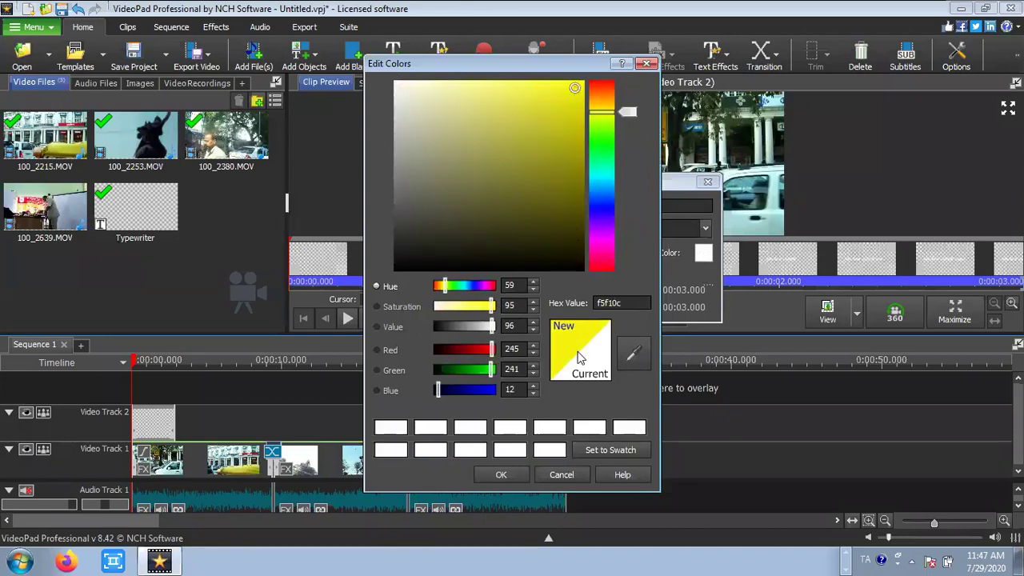
click(500, 475)
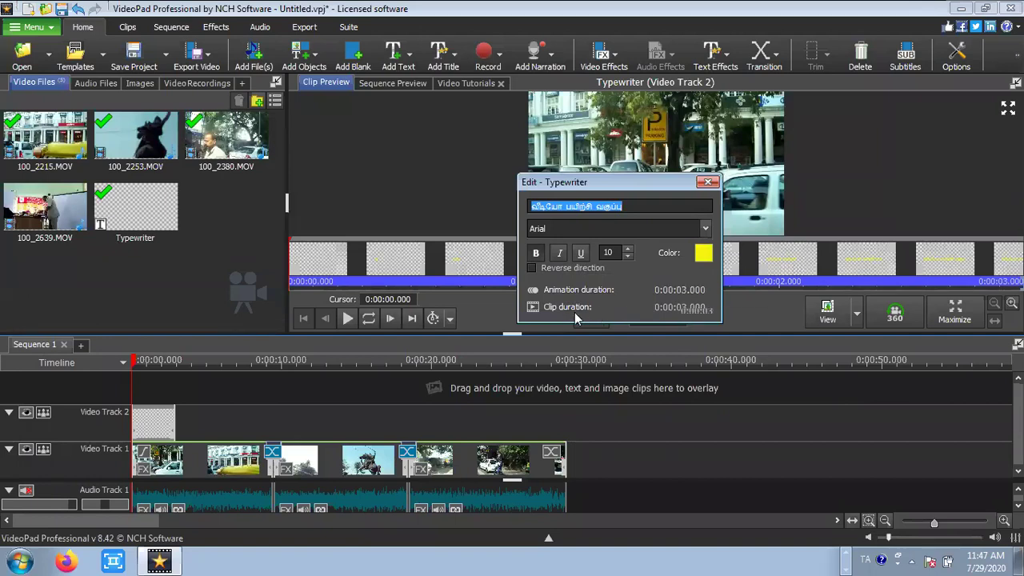
- Set both the animation duration and the clip duration of the Typewriter title to 10 seconds
click(686, 291)
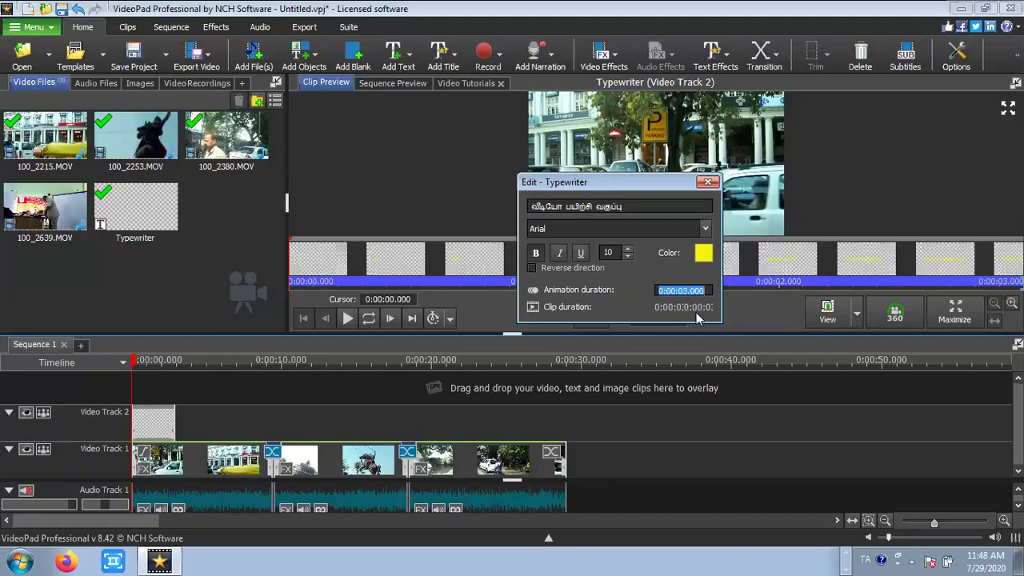
text(10)
key(Return)
click(683, 307)
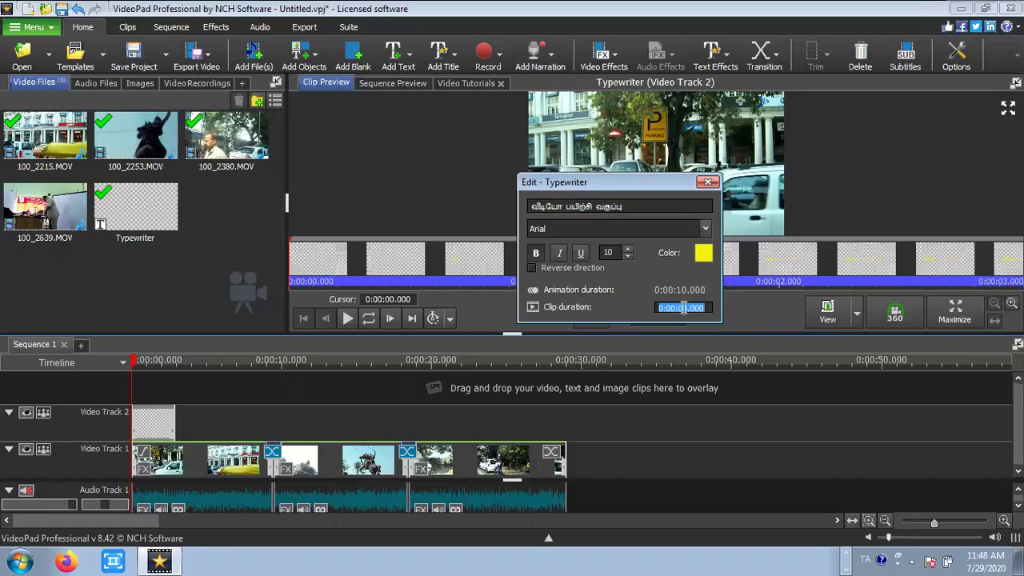
text(10)
key(Return)
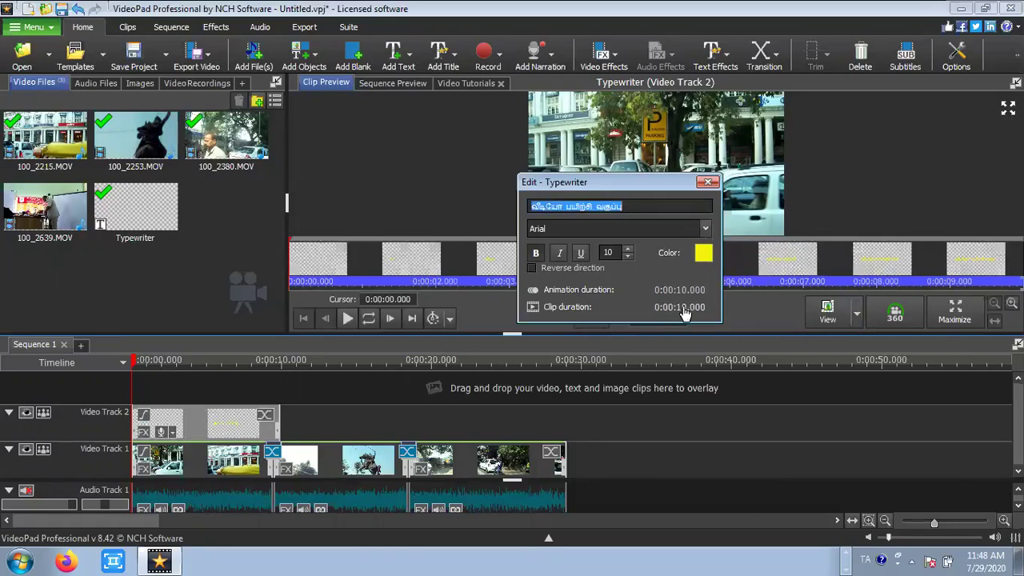
- Close the title editor and play the Typewriter clip twice from its beginning
click(464, 165)
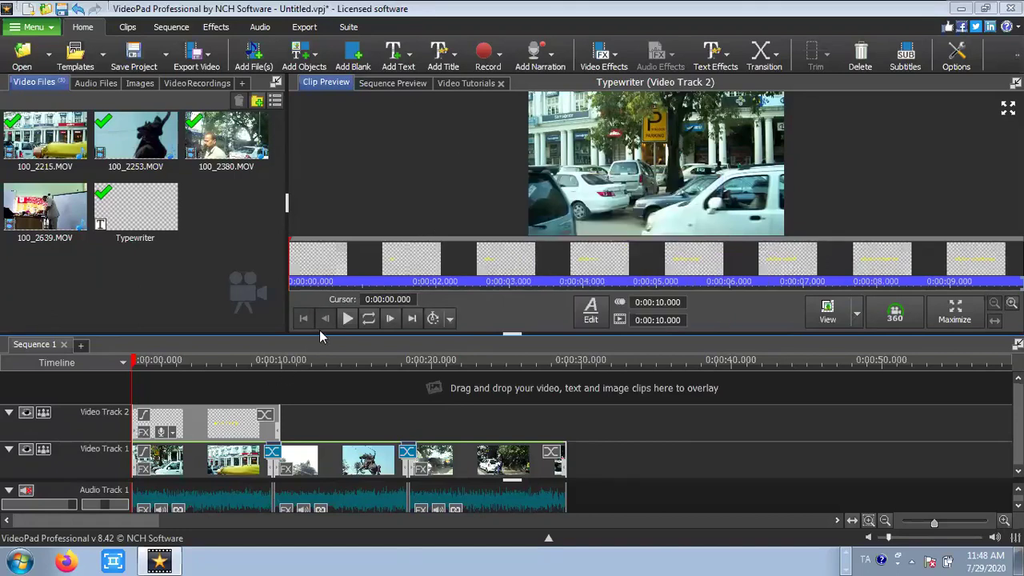
click(347, 319)
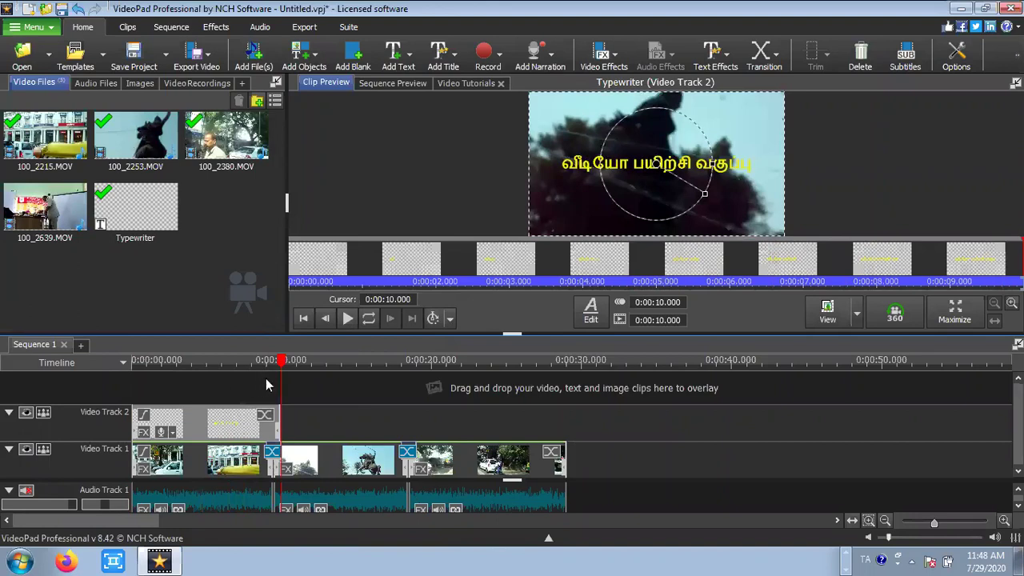
click(303, 318)
click(347, 318)
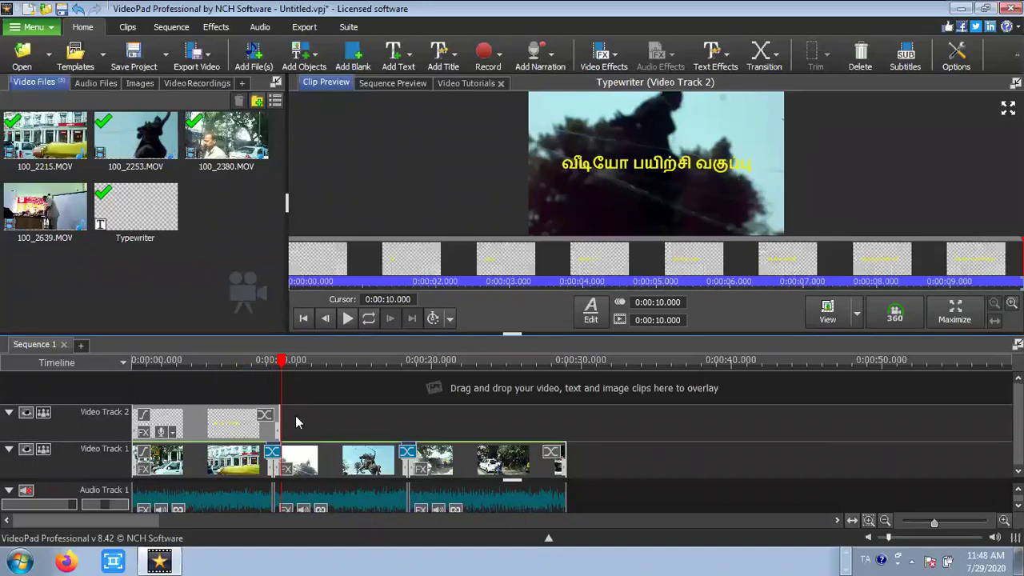
- Extend the end of the Typewriter title on Video Track 2 to a duration of about 15 seconds
drag(282, 420, 397, 430)
click(396, 430)
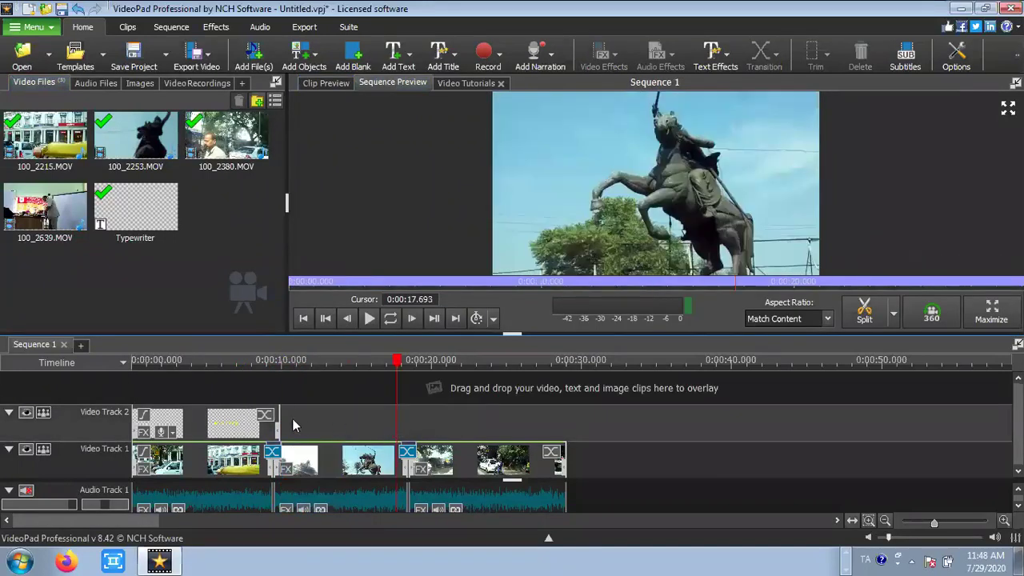
drag(280, 422, 354, 422)
- Play the whole sequence with the title from the beginning and return to the start
click(303, 318)
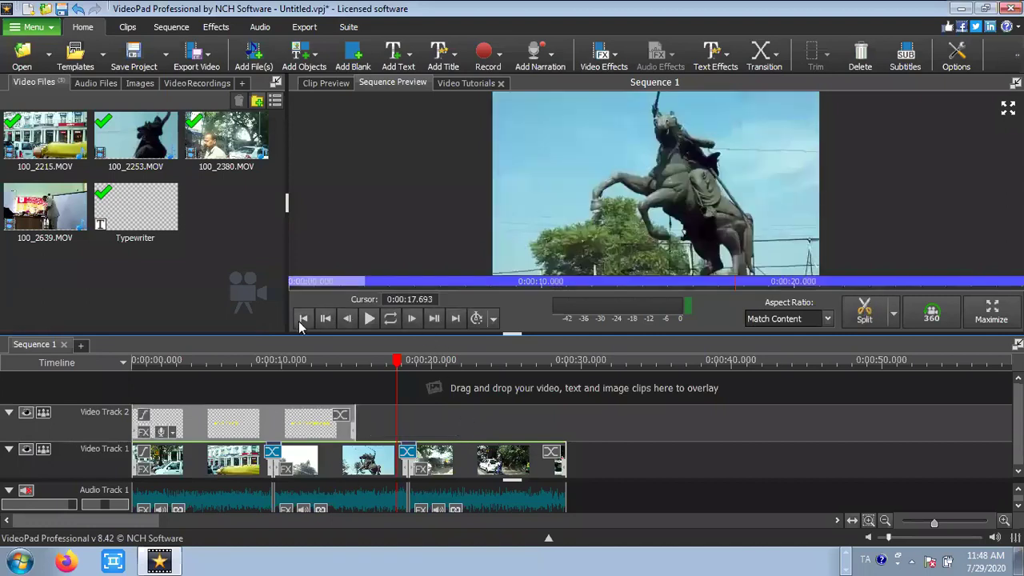
key(space)
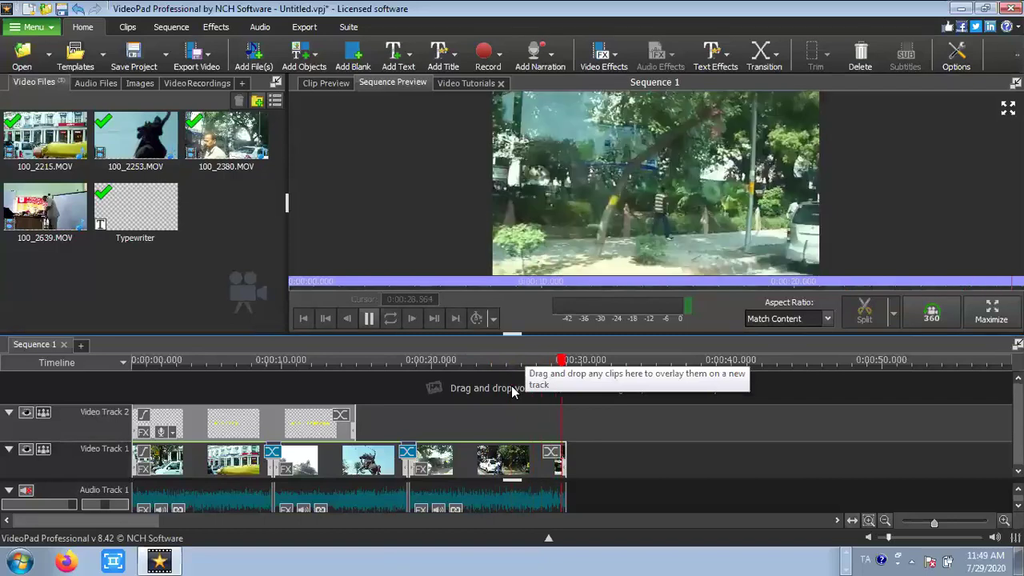
click(306, 318)
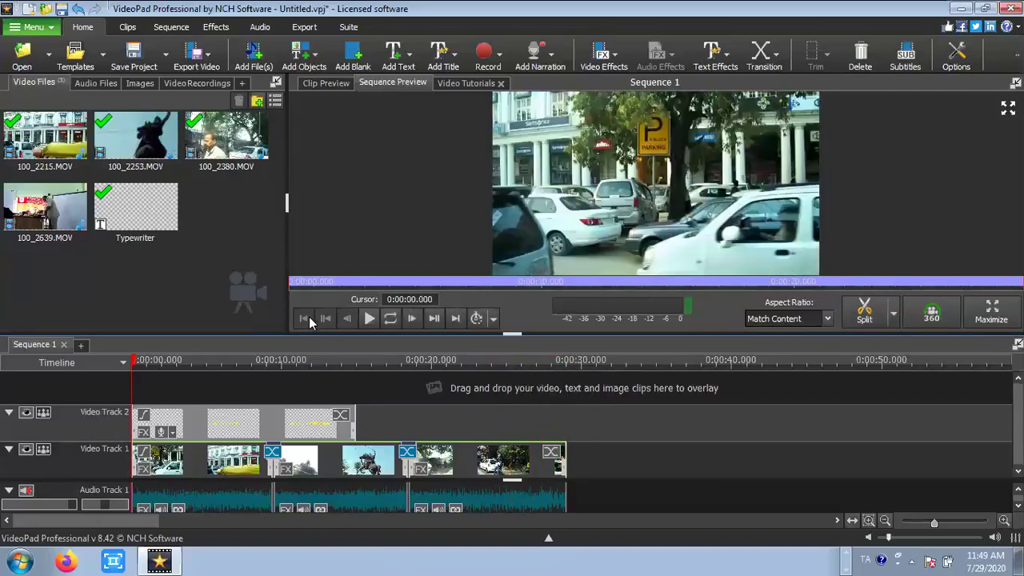
- Append "- உங்களுக்குத் தேவையான எல்லா வகையான வீடியோக்களையும் வீடியோ பேட" to the text of the Typewriter title on Video Track 2
double_click(308, 430)
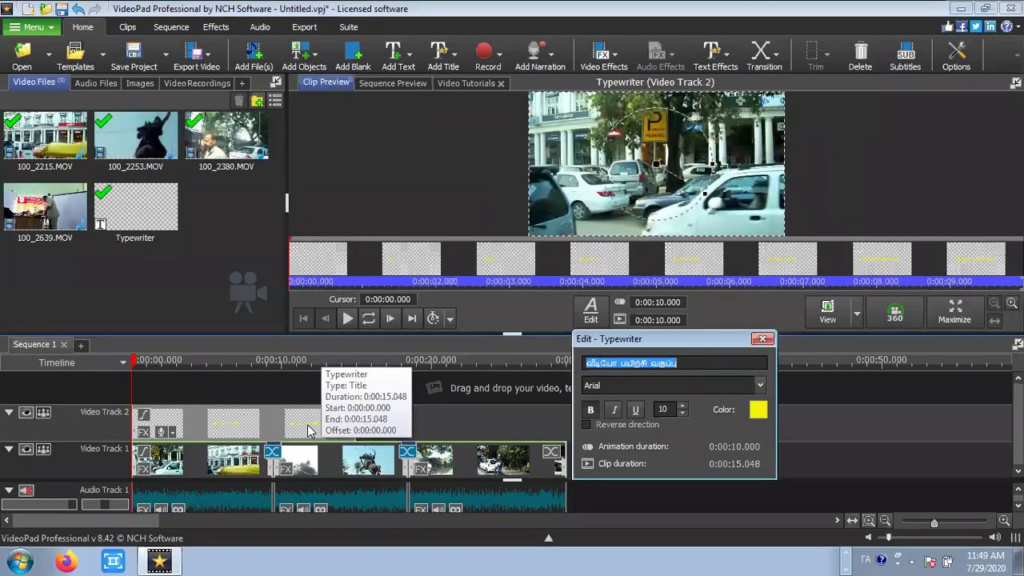
click(693, 362)
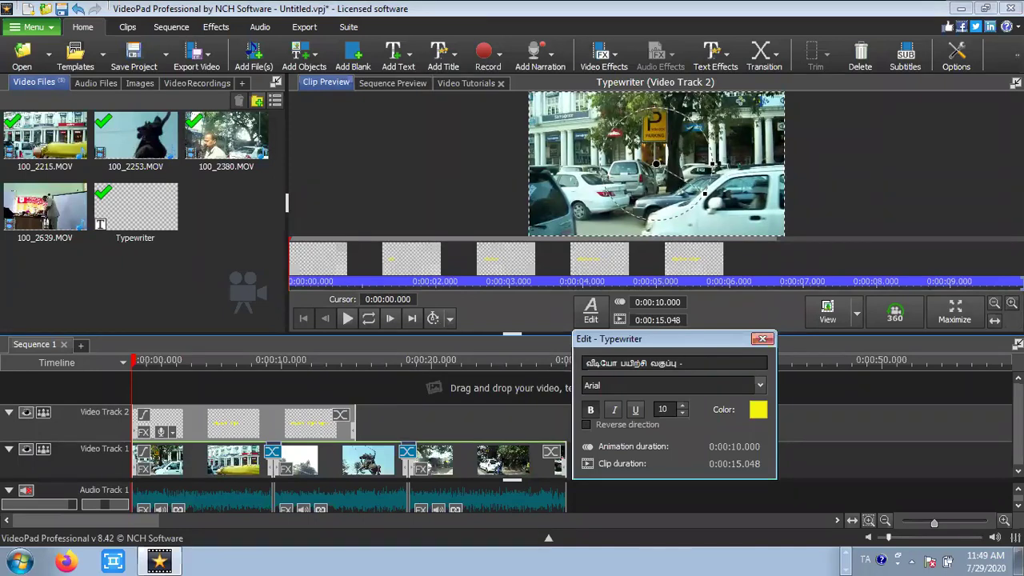
text(உங்களுக)
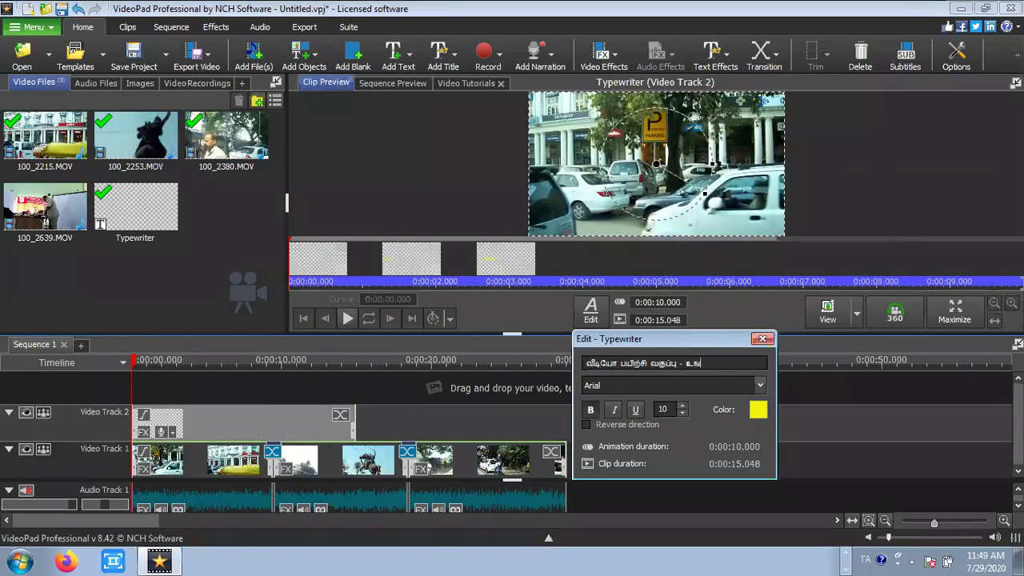
text(்குத் தேவைய)
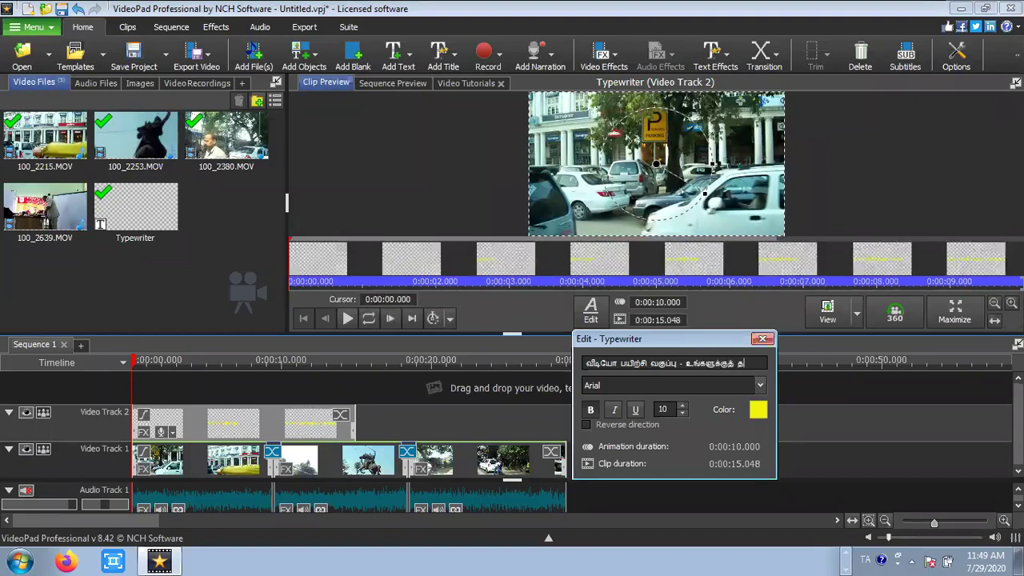
text(ான)
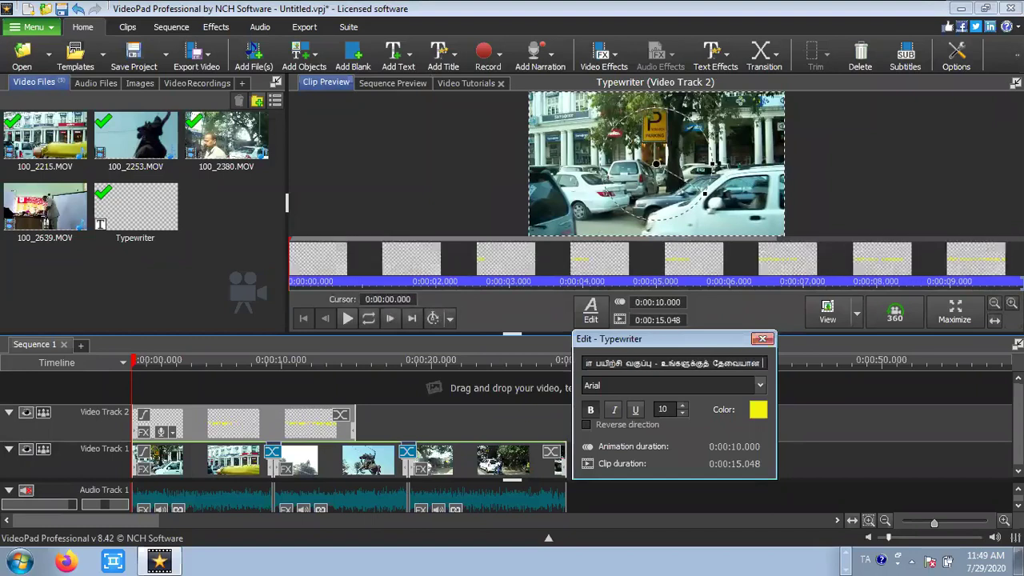
text( எல்லா வகையான)
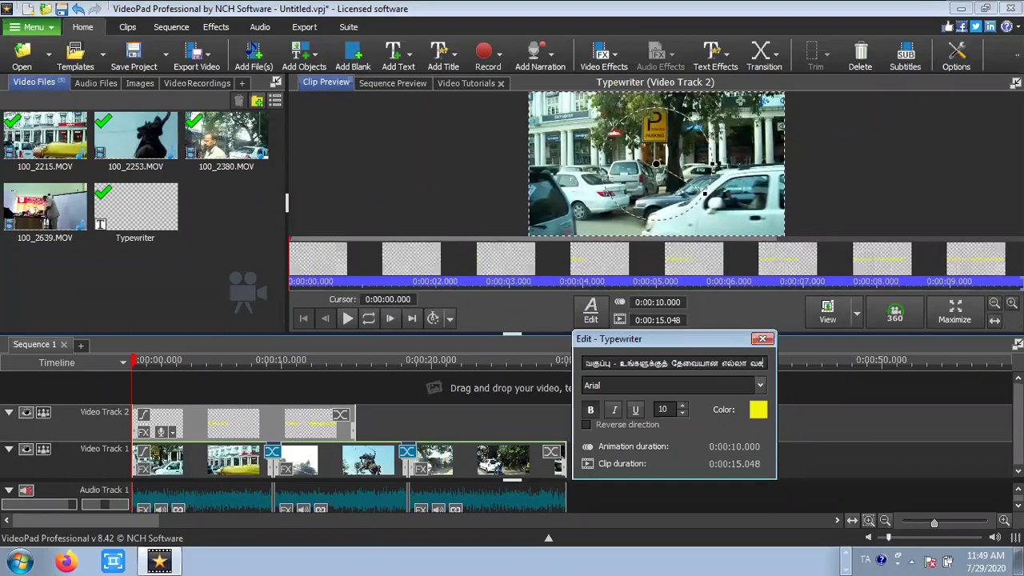
text( வீடி)
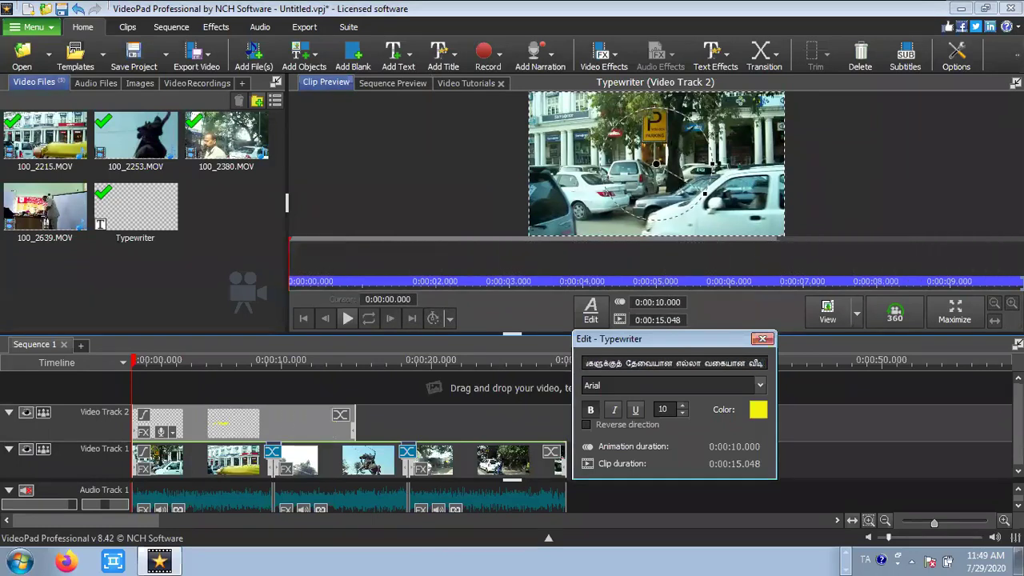
text(யோக்களையும் வீடியோ)
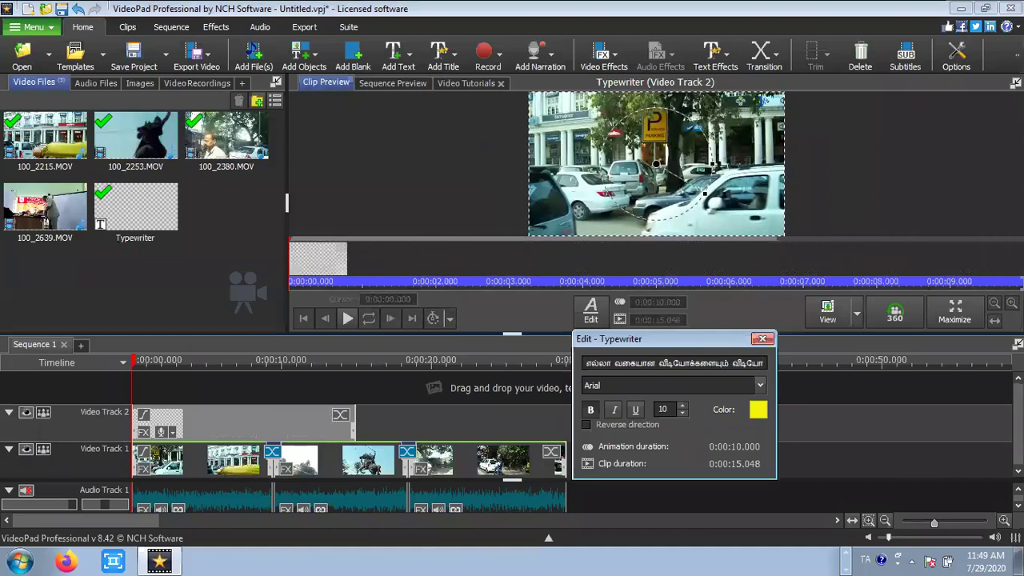
text( பேட எ)
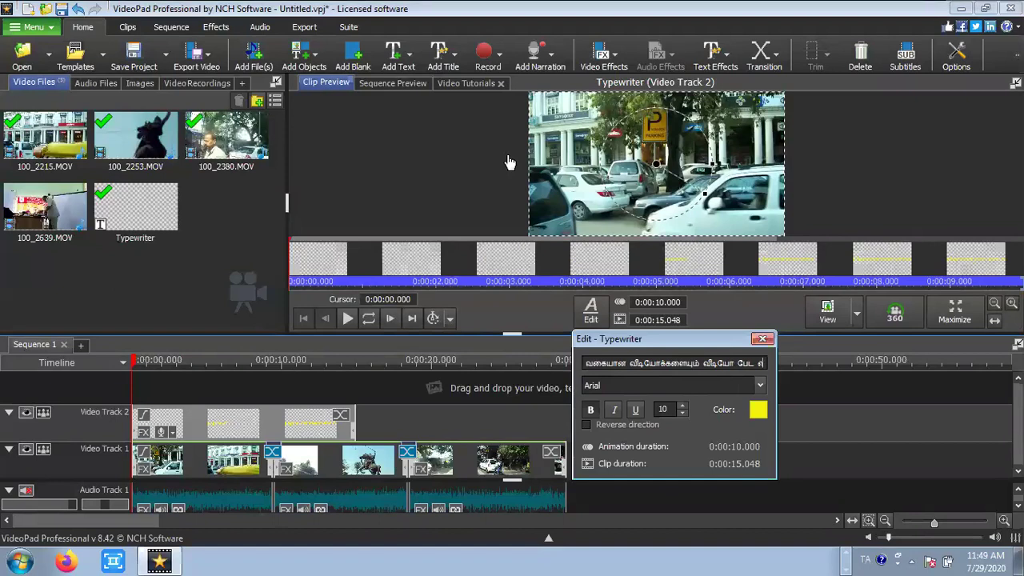
key(Return)
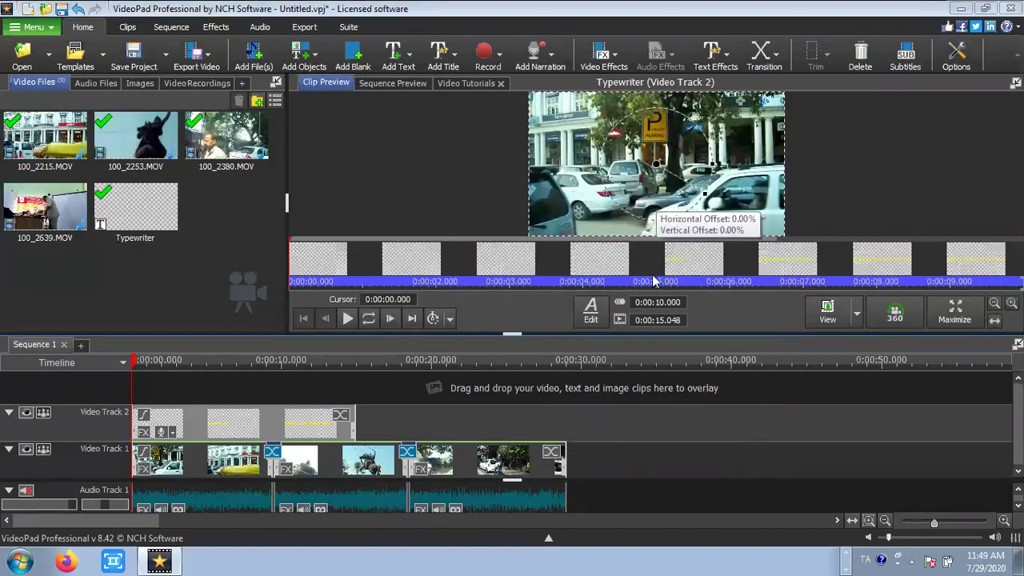
- Continue the Typewriter title's text at its end with "என்ற மென்பொருளில் உருவாக்க முடிகிறது"
double_click(309, 424)
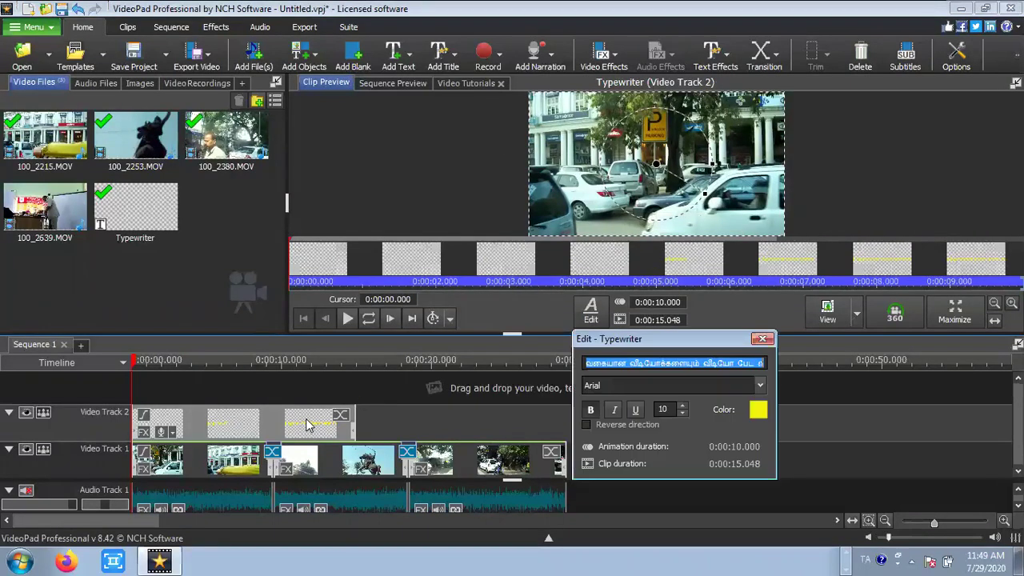
click(655, 364)
key(End)
text(ற மெ)
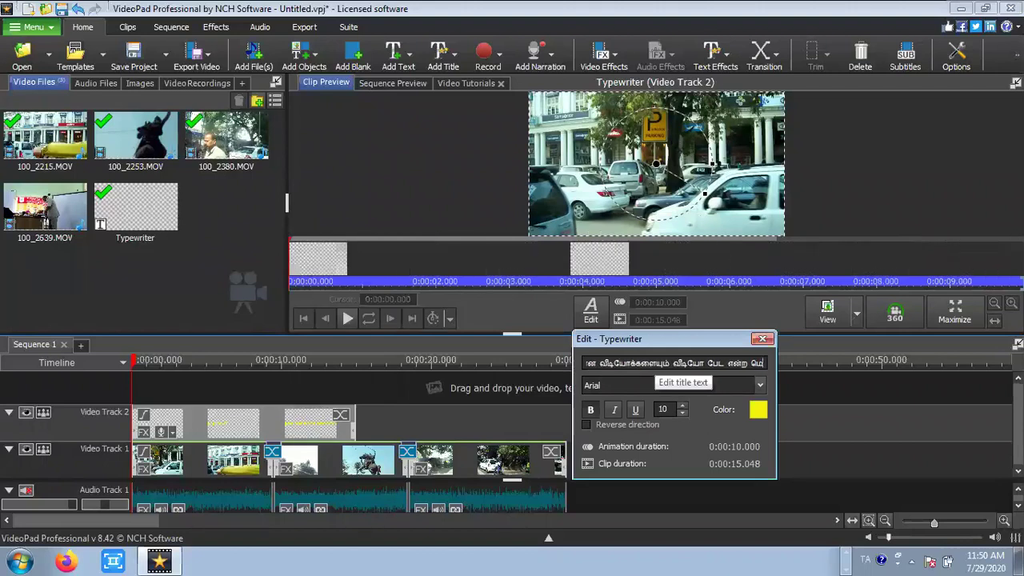
text(ன்பொருள்)
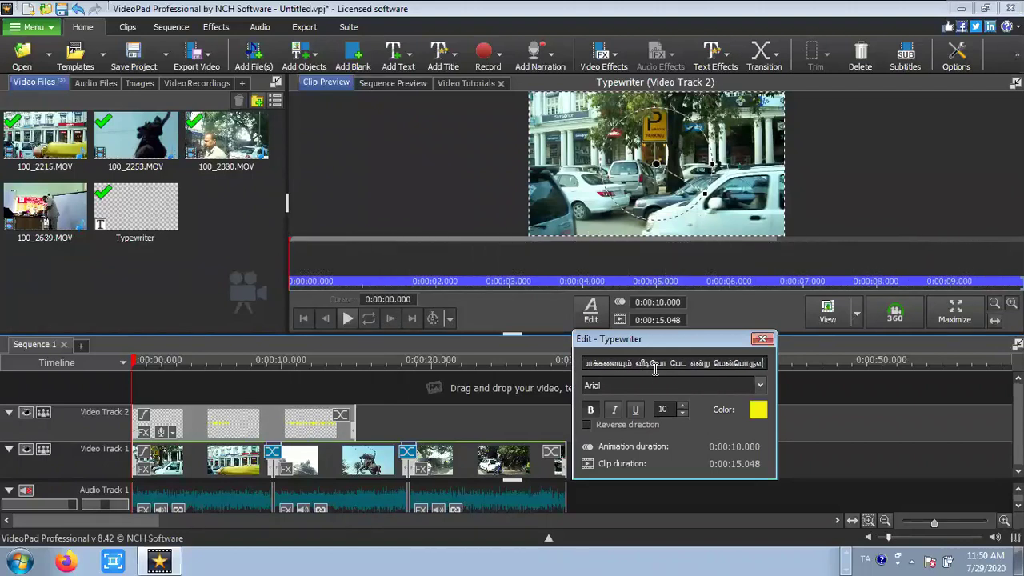
text(ில் உருவாக்க மு)
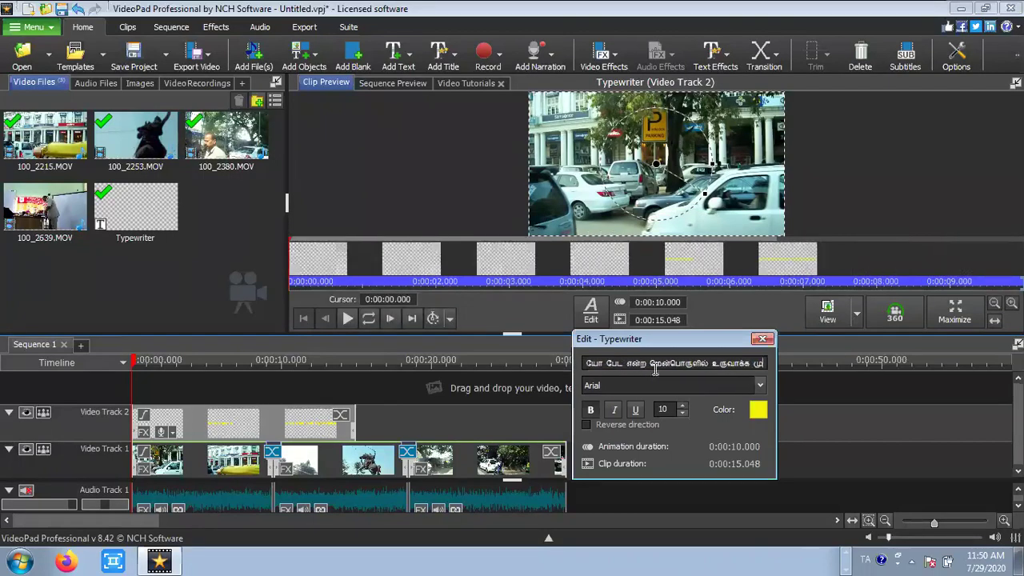
text(டிகிறத)
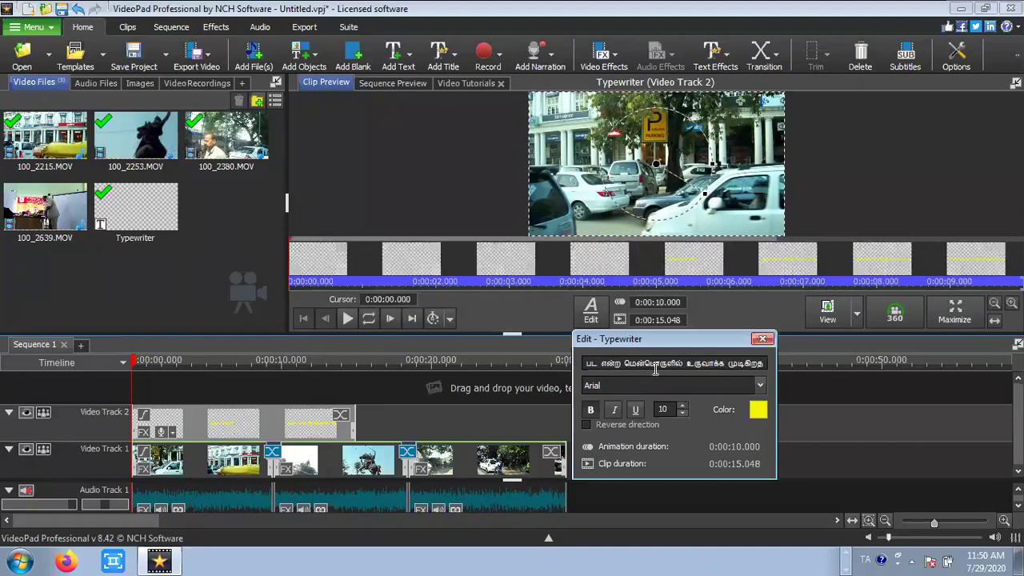
text(ு)
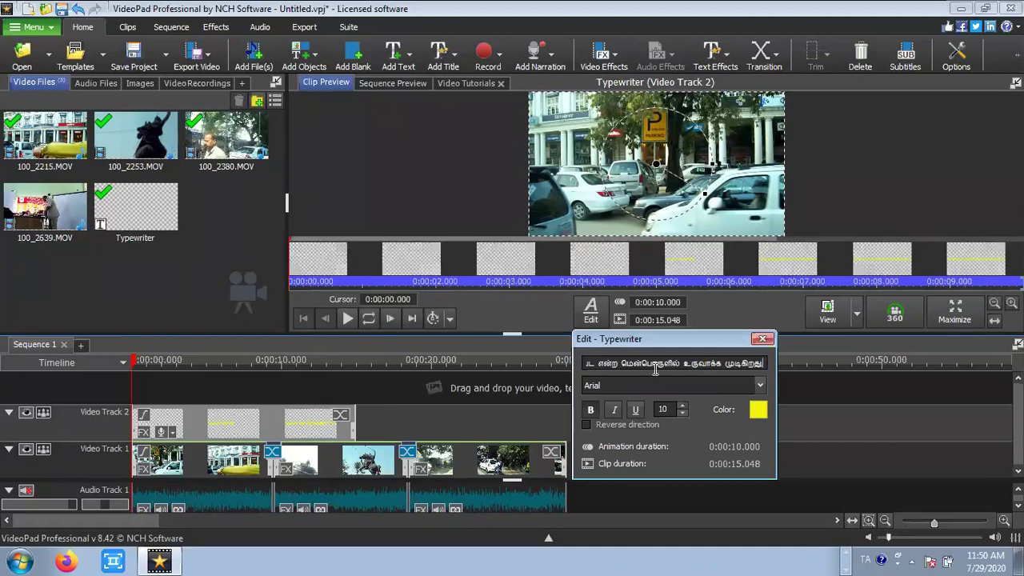
- Set the Typewriter title's font size to 12 and play the clip from its beginning
double_click(669, 409)
text(12)
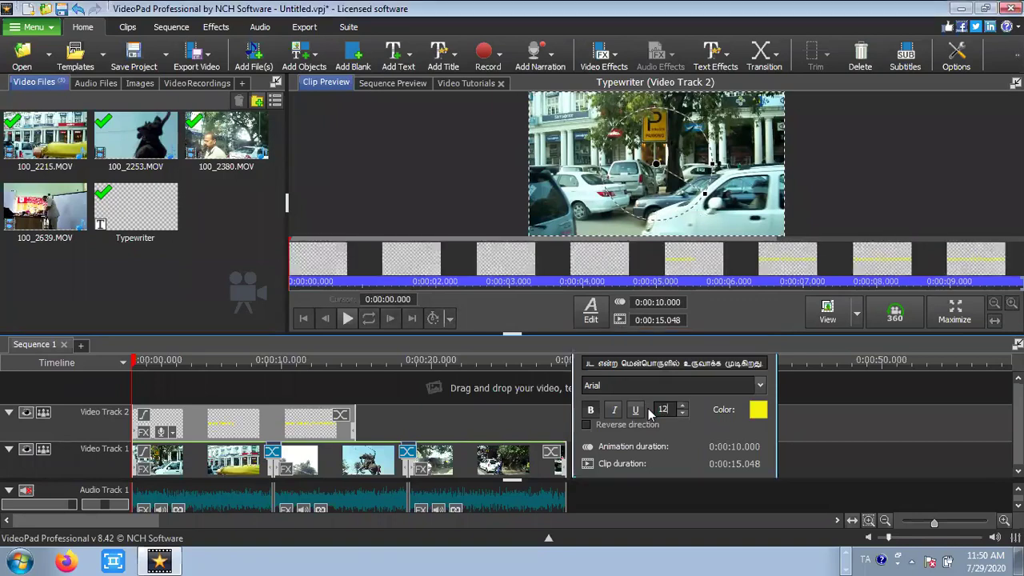
key(Return)
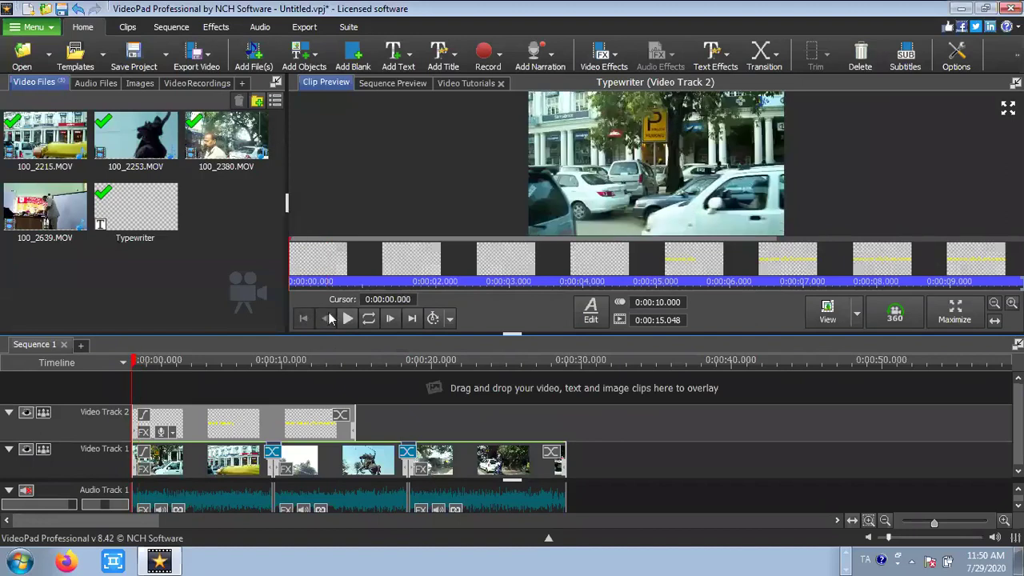
click(347, 318)
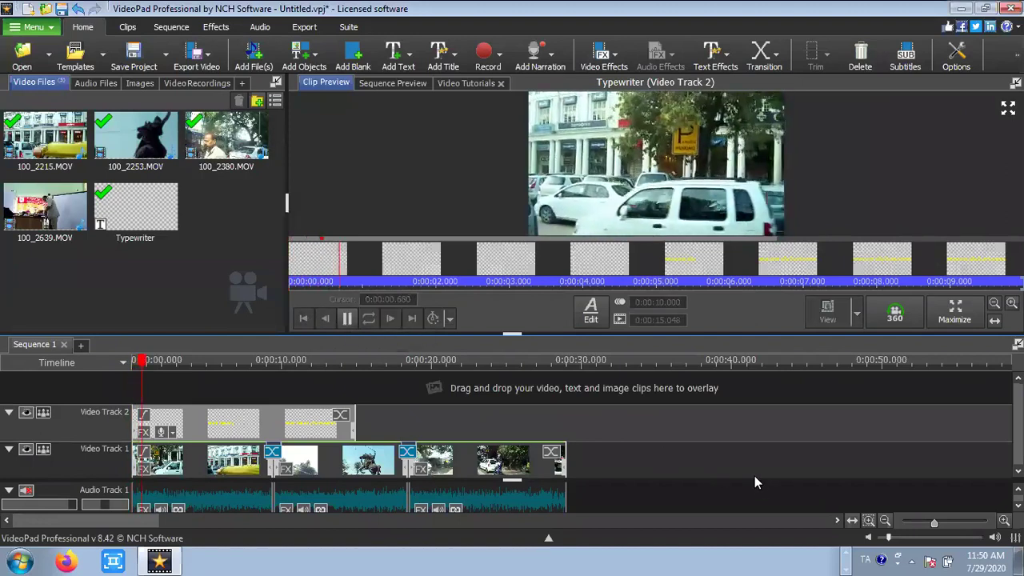
key(alt+shift)
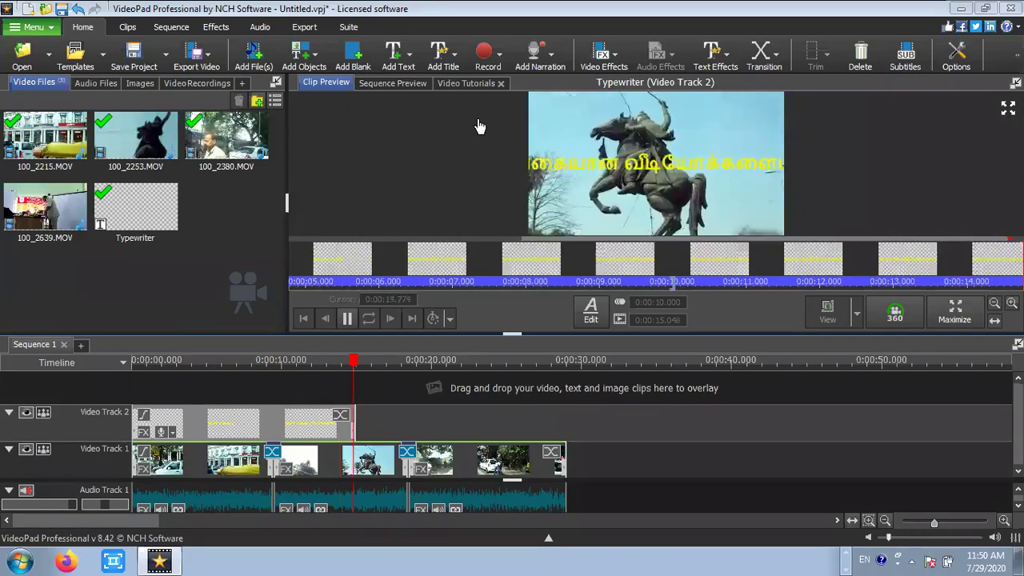
- Replace the whole text of the Typewriter title with "வீடியோ பயிற்சி வகுப்பு" and close the title editor
double_click(168, 421)
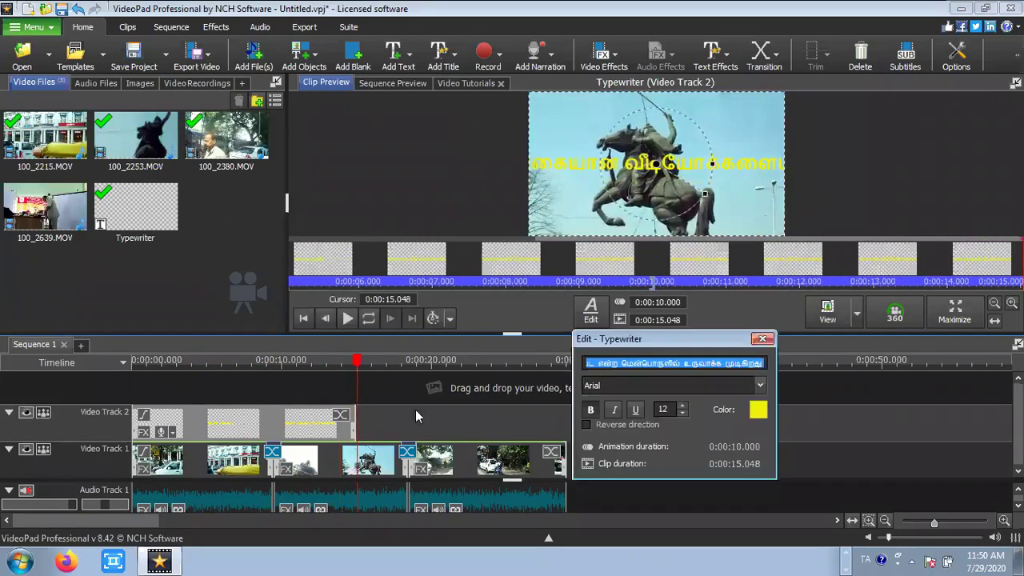
click(613, 362)
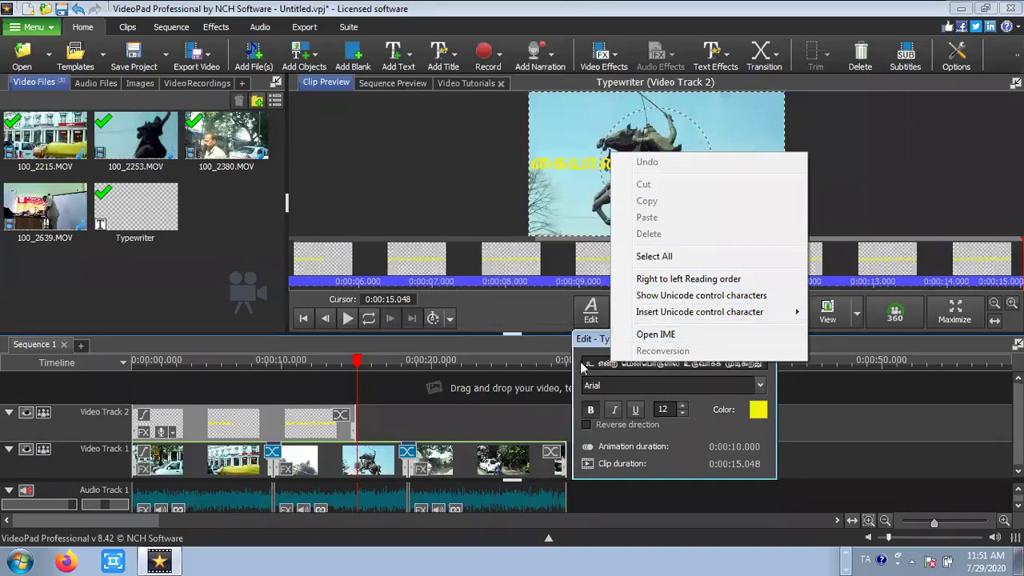
click(580, 361)
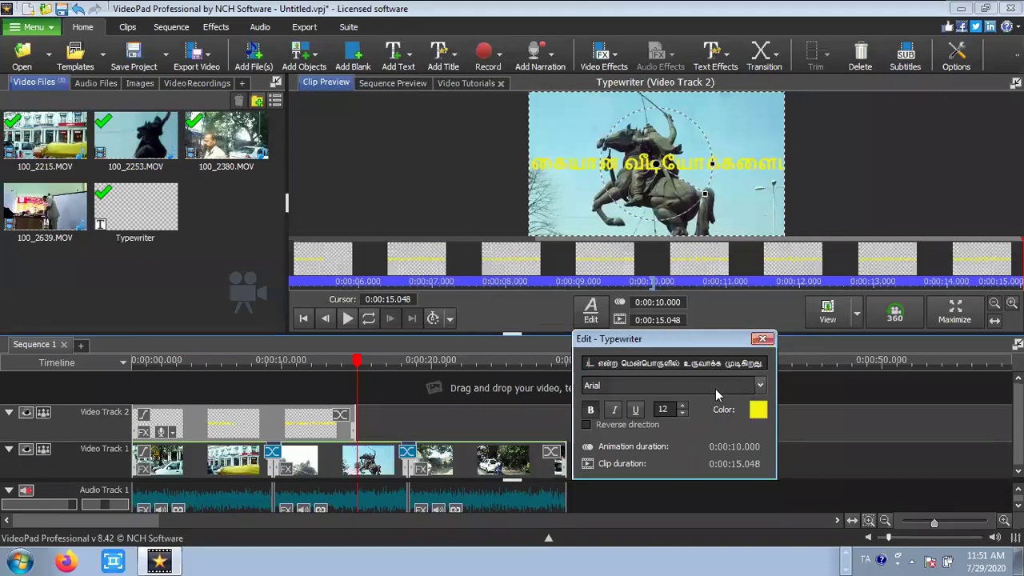
key(Up)
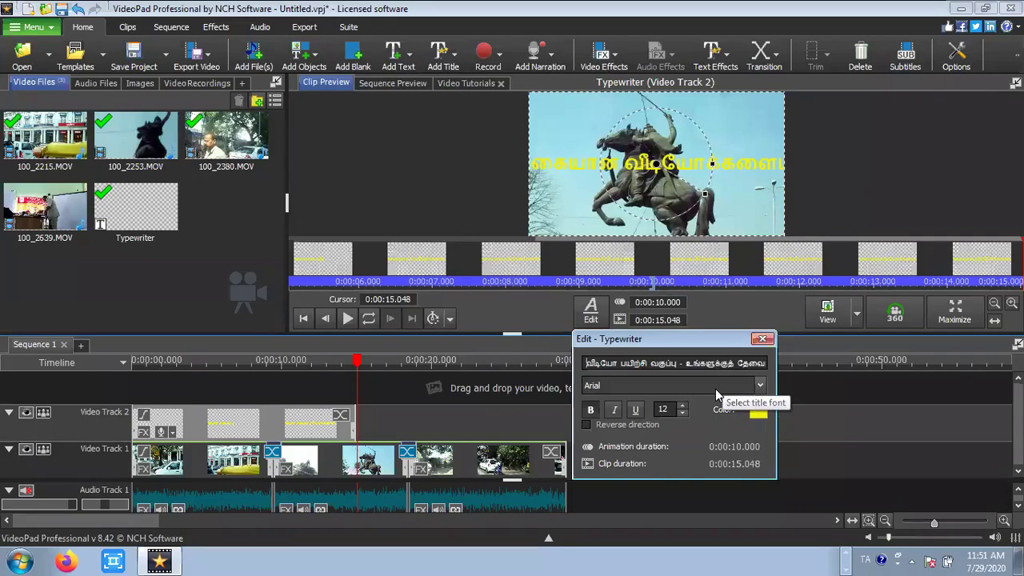
key(shift+End)
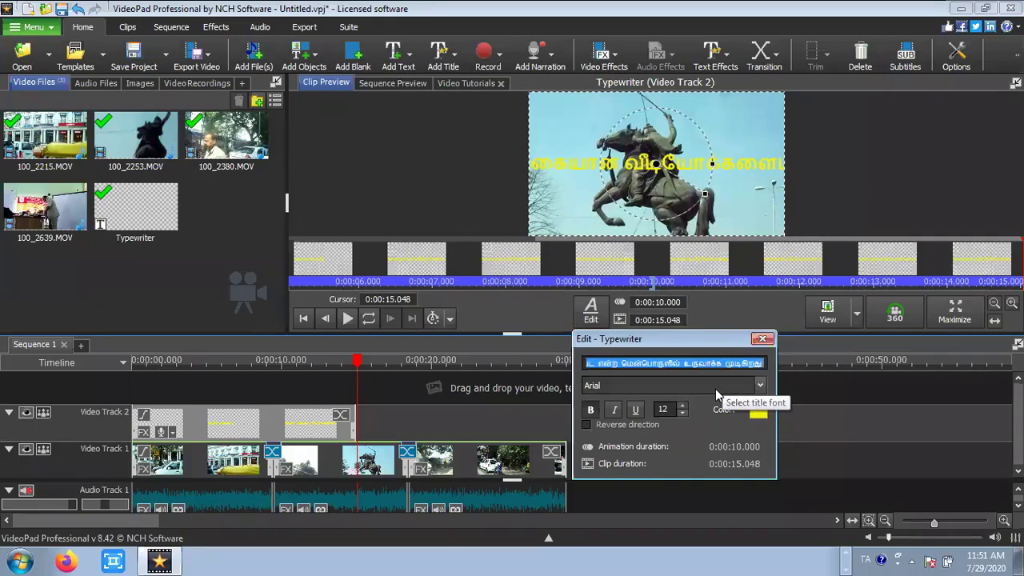
text(வீடியோ பயிற்சி வகுப்பு)
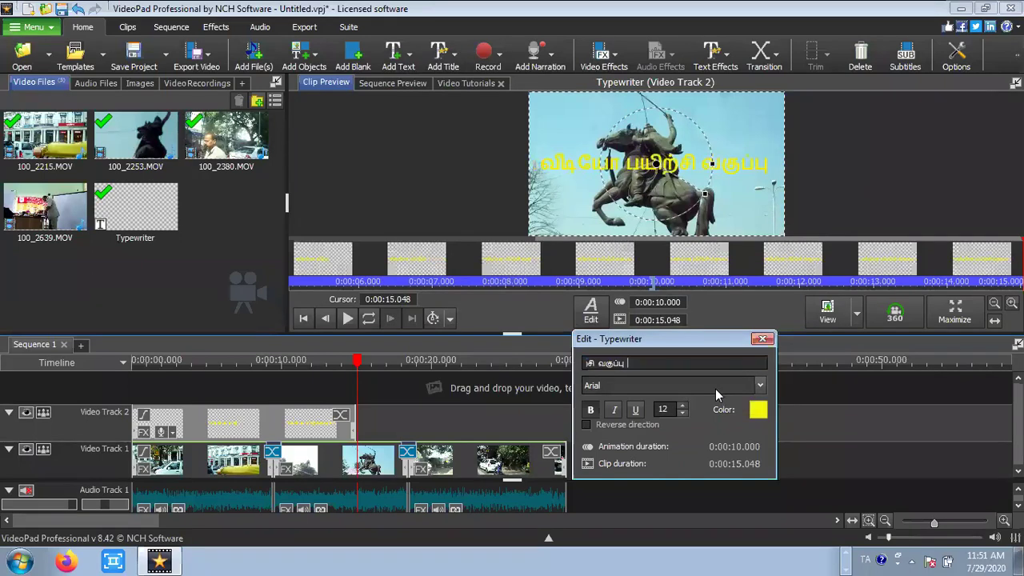
key(BackSpace)
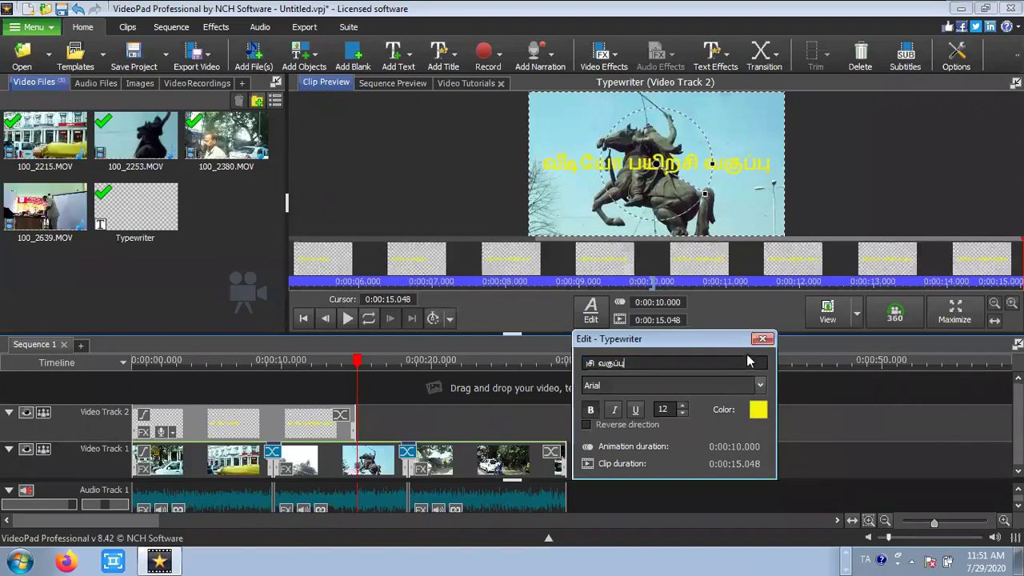
click(762, 339)
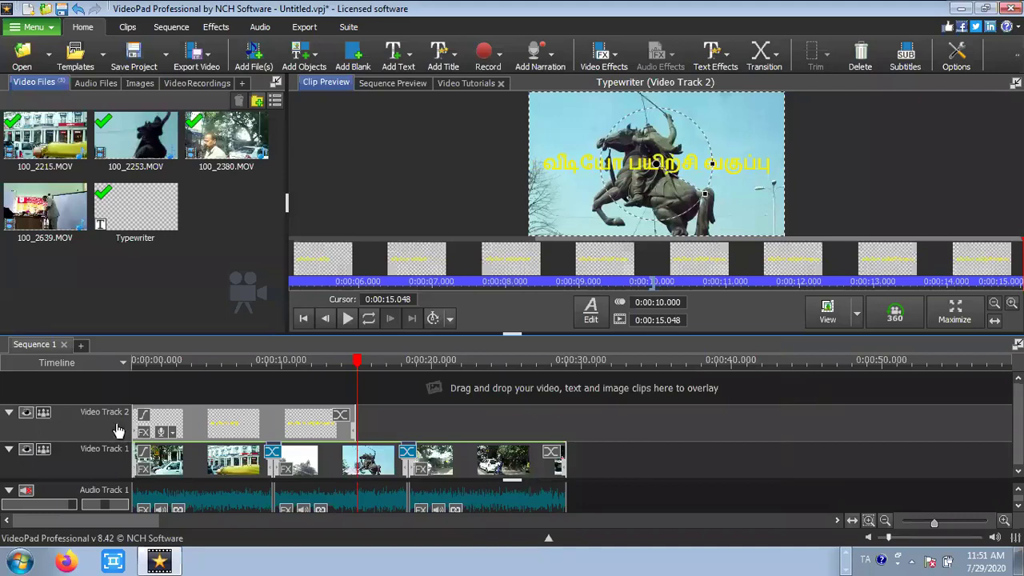
- Return the Typewriter clip to its beginning, check its title settings and close the editor
click(346, 318)
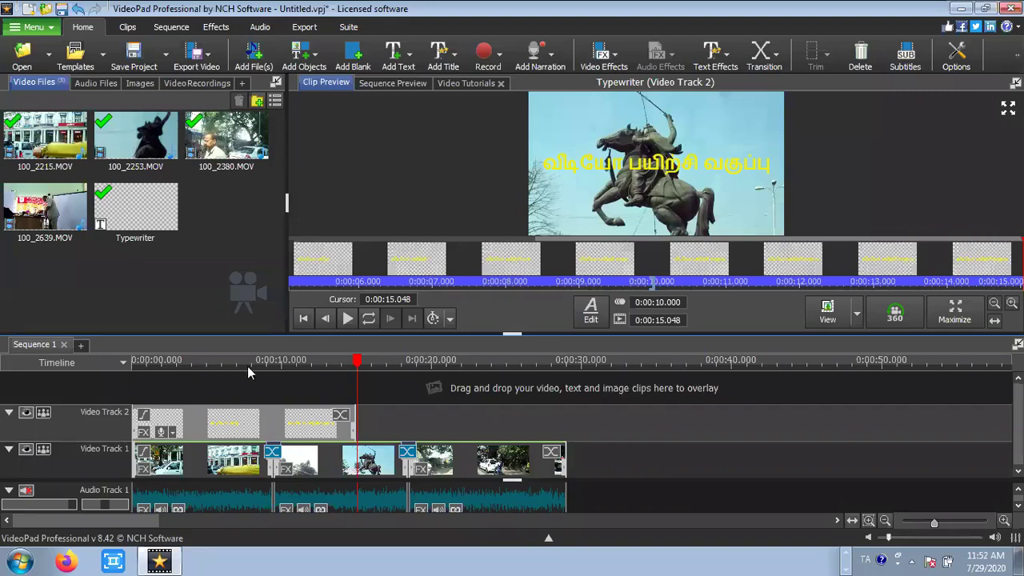
key(alt+shift)
click(300, 320)
key(alt+shift)
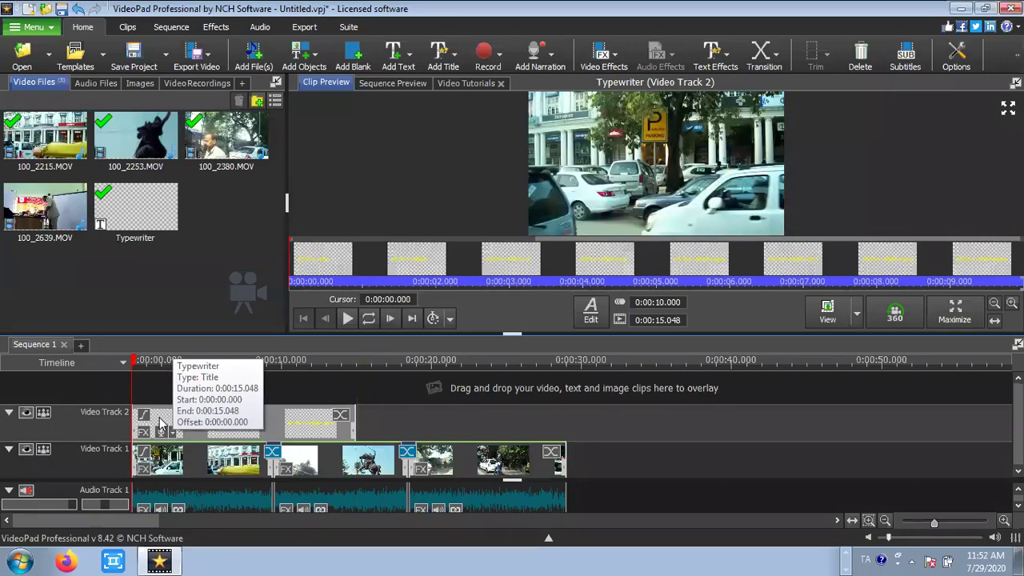
double_click(160, 426)
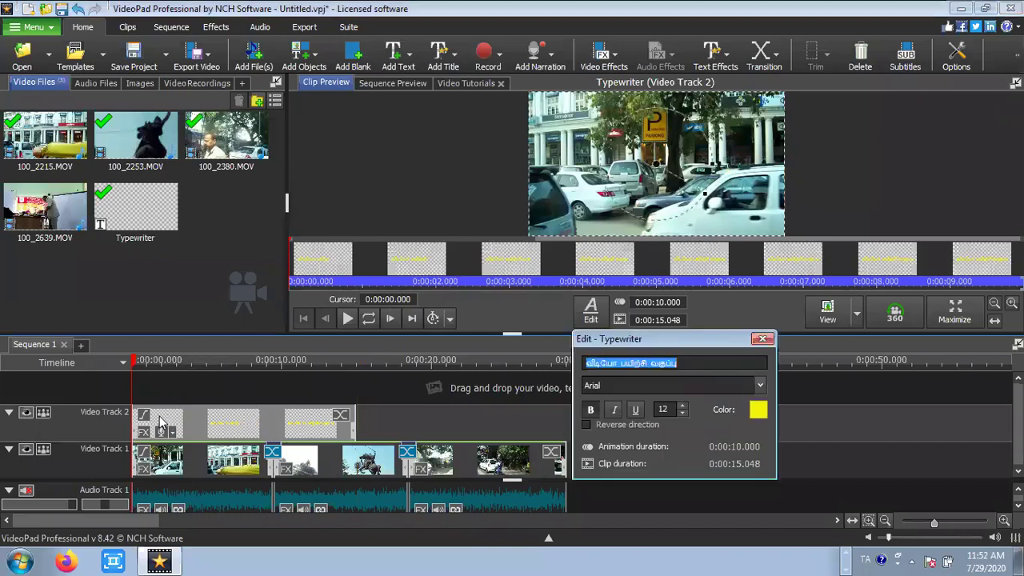
drag(640, 338, 610, 125)
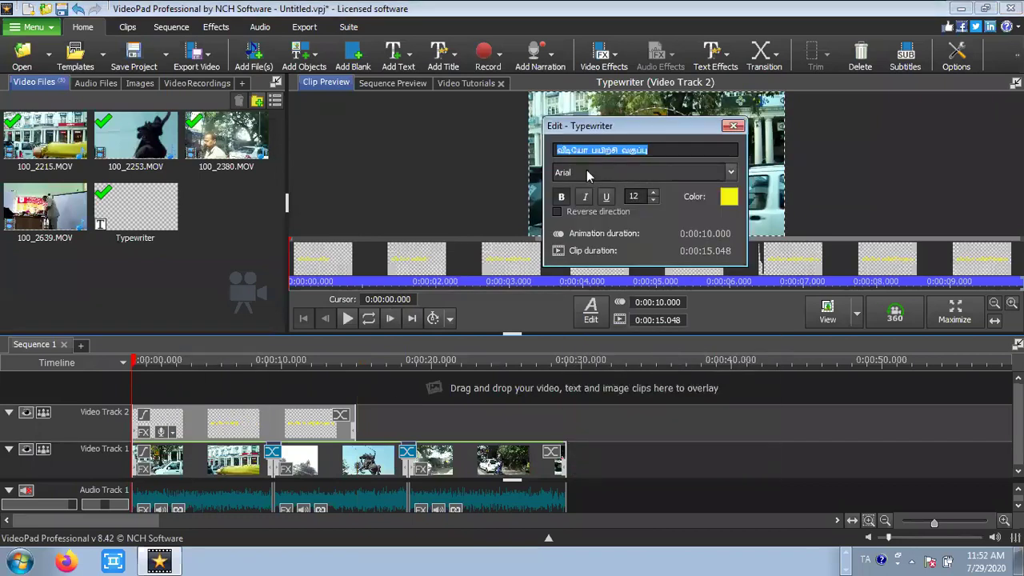
click(733, 126)
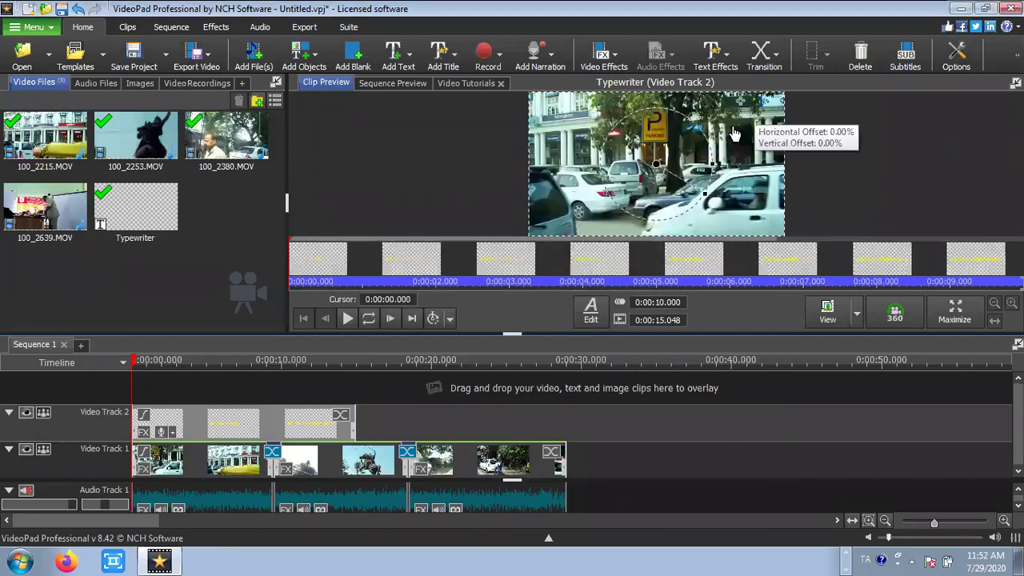
- Add a Scrolling Right to Left title at the start of the sequence above the Typewriter title
click(725, 64)
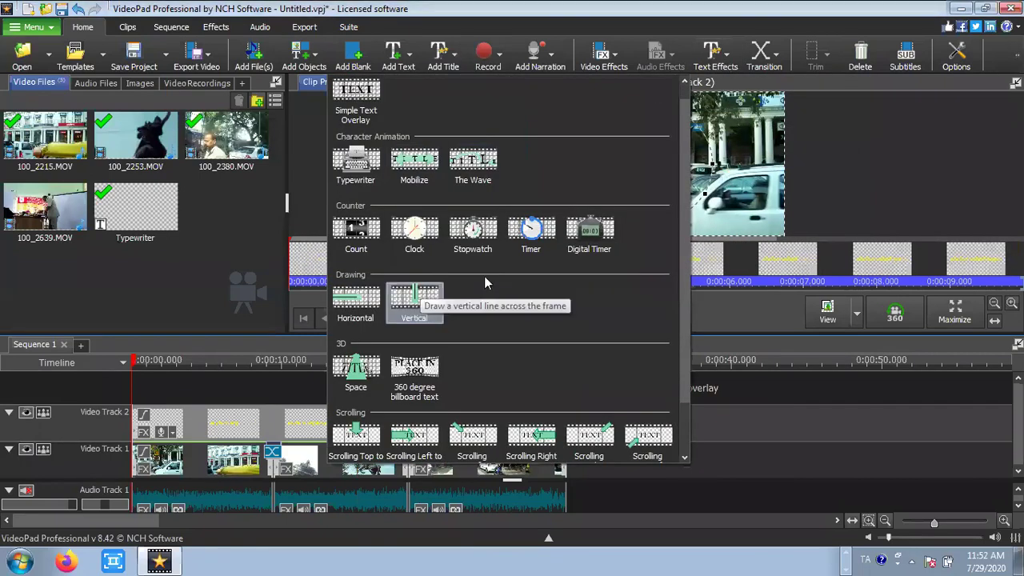
scroll(491, 276, down, 1)
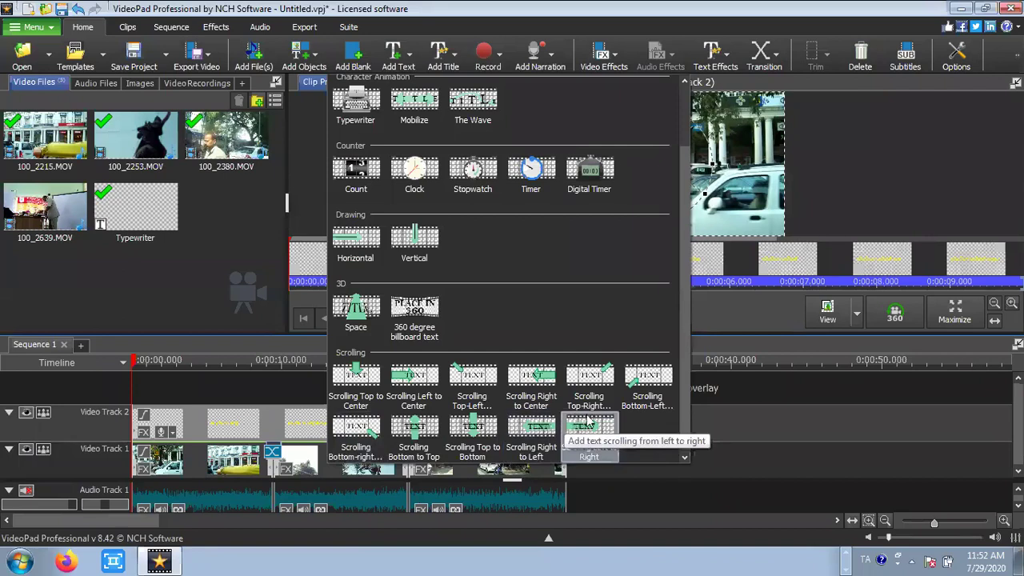
click(538, 433)
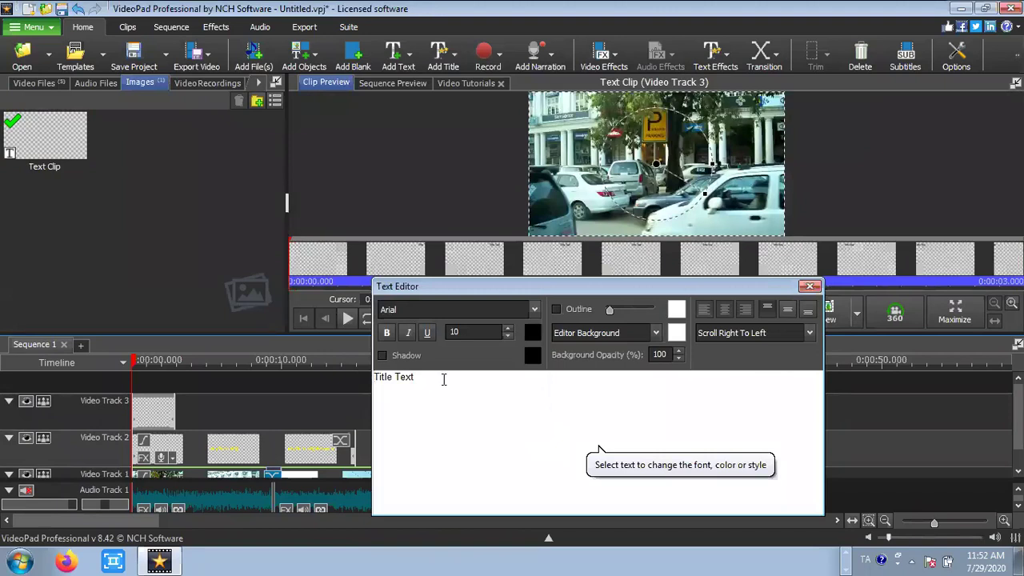
- Replace the scrolling title's placeholder text with "வீடியோ எடிட்டிங் பயிற்சி -"
drag(443, 379, 337, 381)
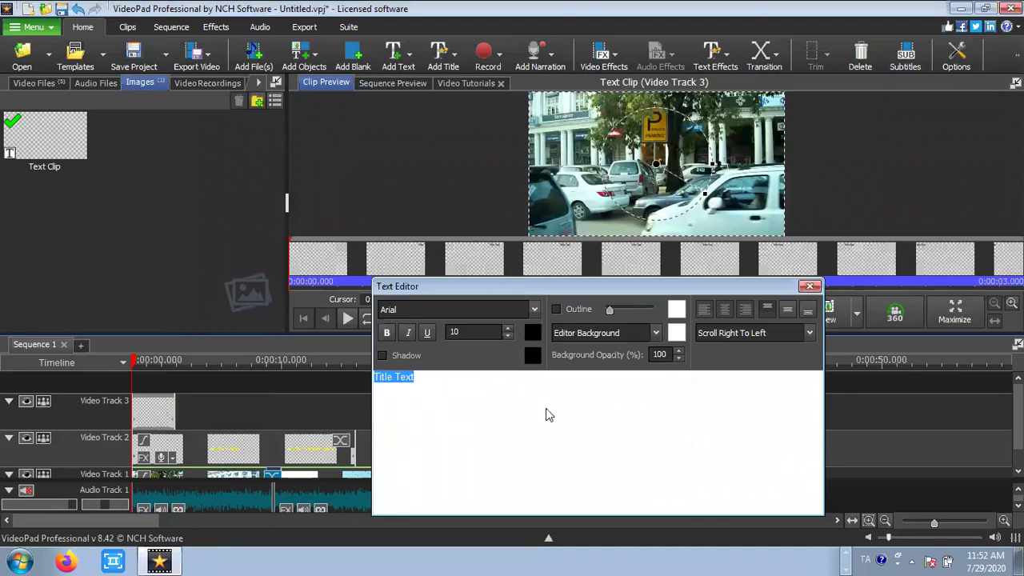
text(வி)
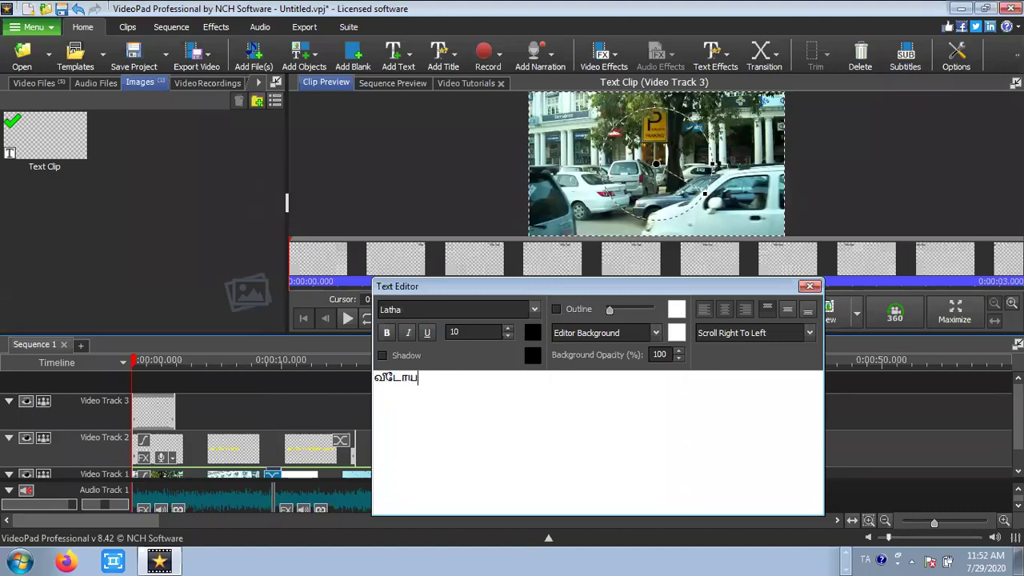
text(டட)
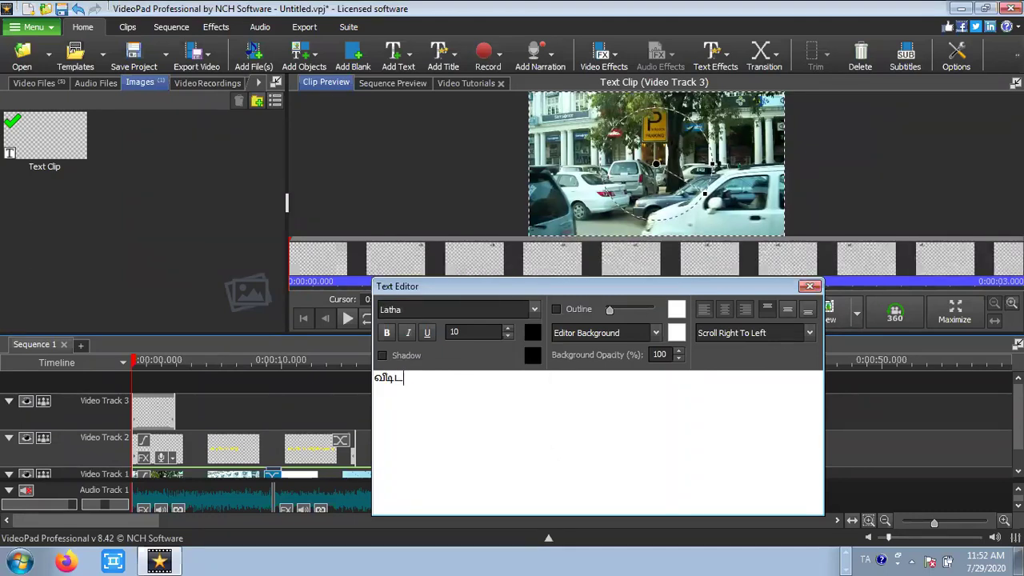
text(யோ எடிட)
text(டிங் பயிற்சி -)
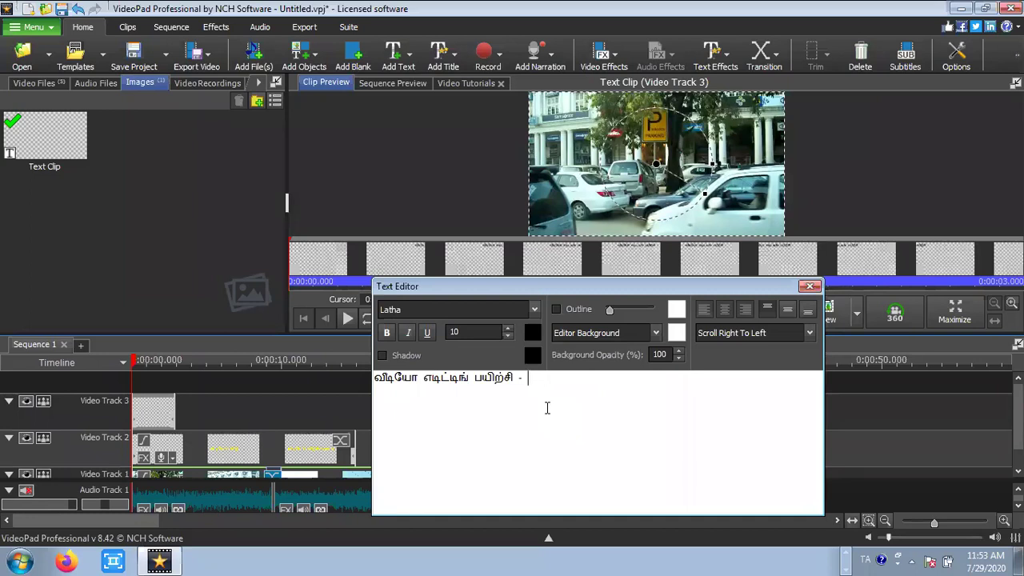
- Continue the scrolling title's text with "இந்தப் பயிற்சி வகுப்பிற்கு நாம் வீடியோ பேட் என்ற மென்பொருளை பயன்படுத்துகிறோம்."
text(இந்தப் பயிற்சி வகு)
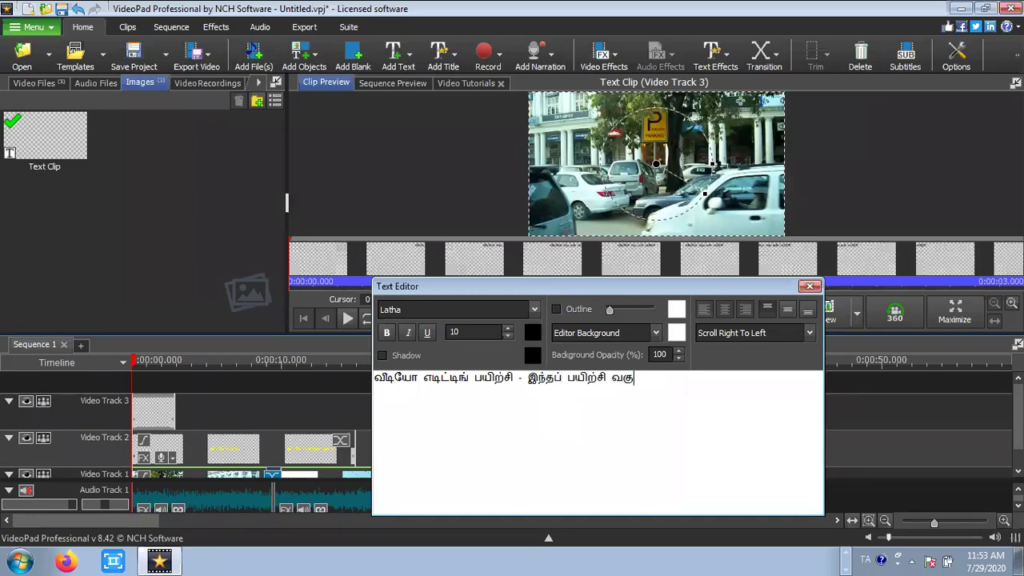
text(ப்பிற்கு நாம் வீடியோ பேட் என்ற மென)
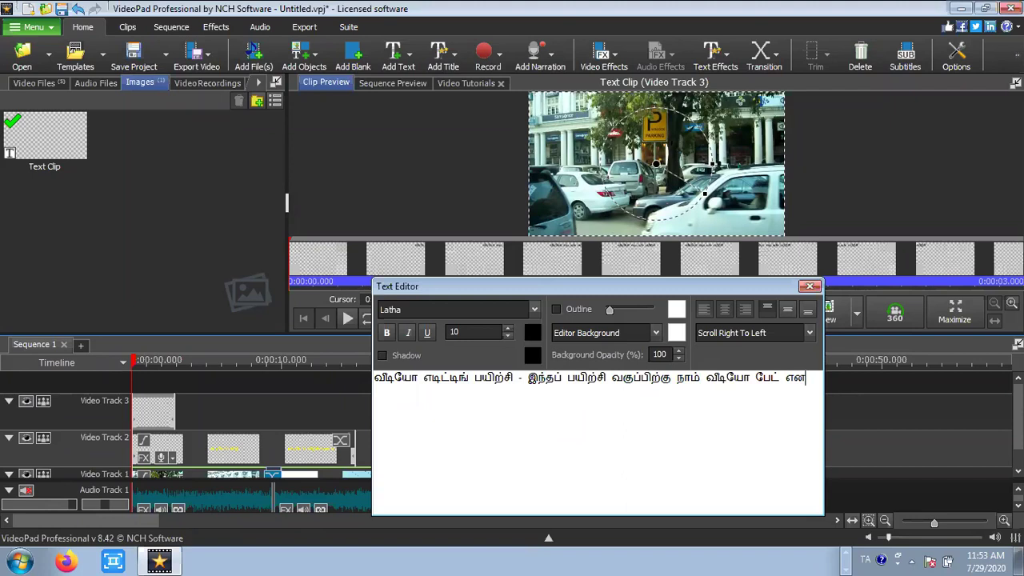
text(்பொரு)
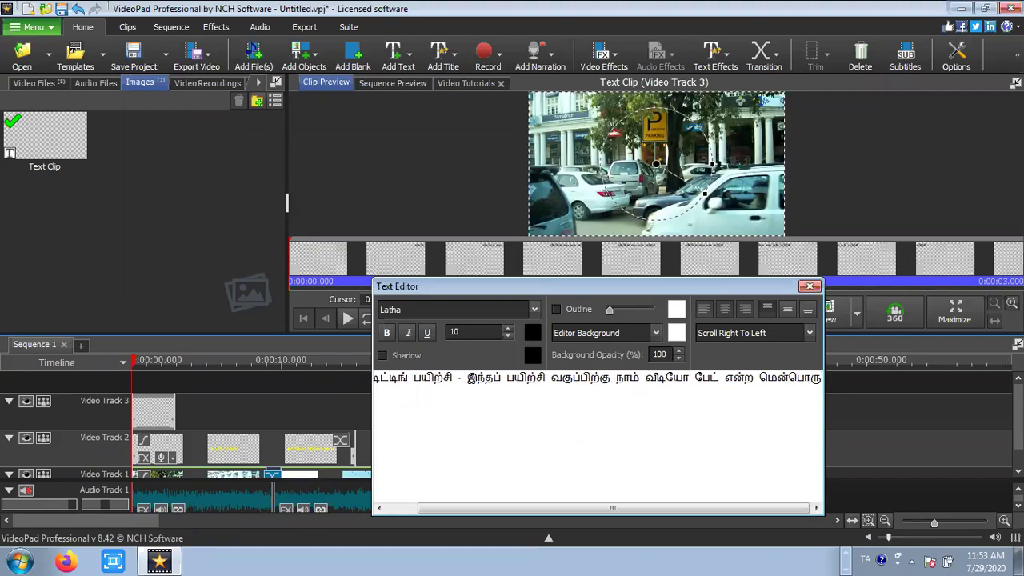
text(ளை பயன்படு)
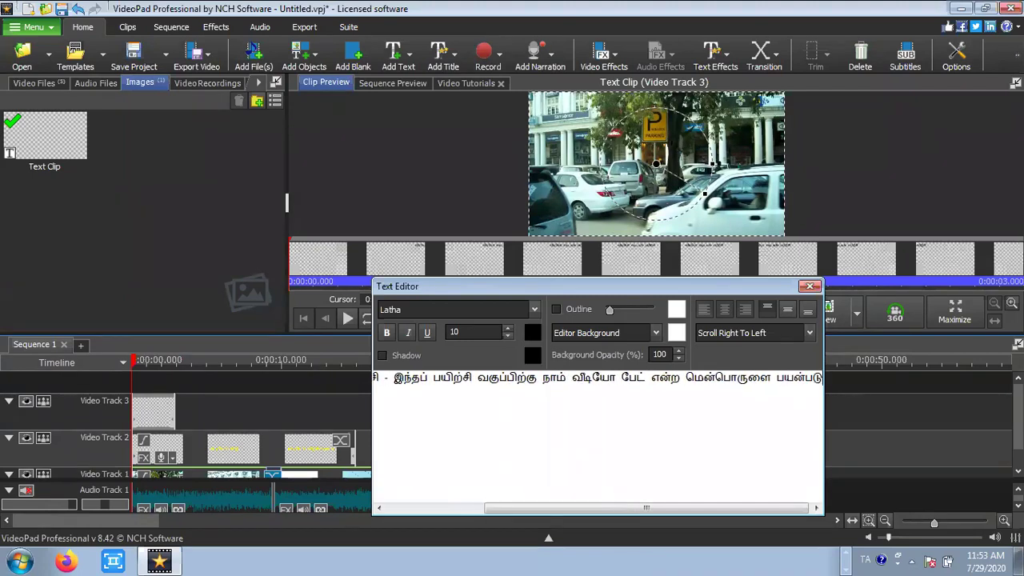
text(த்துகிறோம்.)
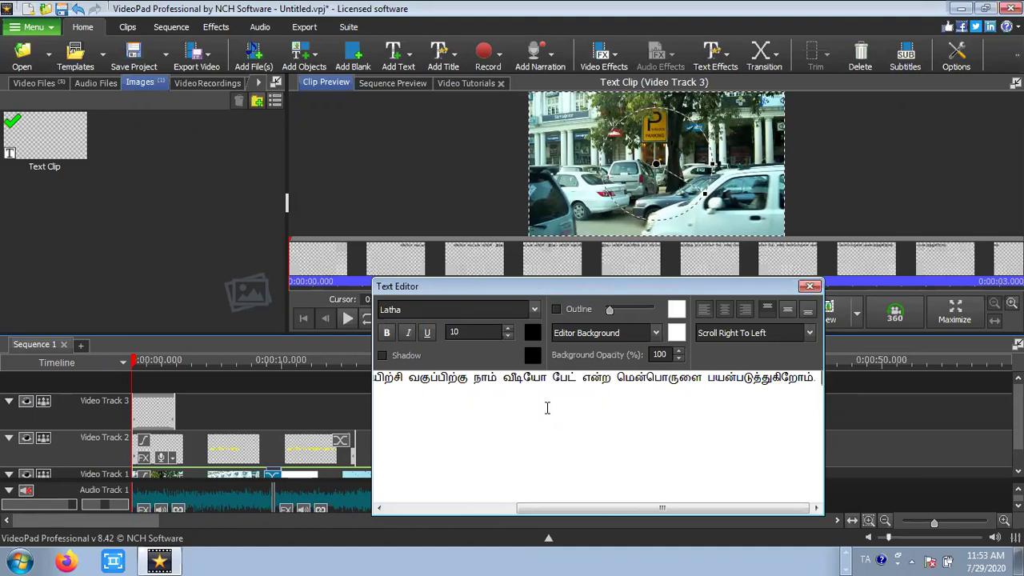
- Append "இதில் தேவையான அளவு டெக்ஸ்ட் கொடுக்க முடிகிறது." to the end of the scrolling title's text
text(இதில் தே)
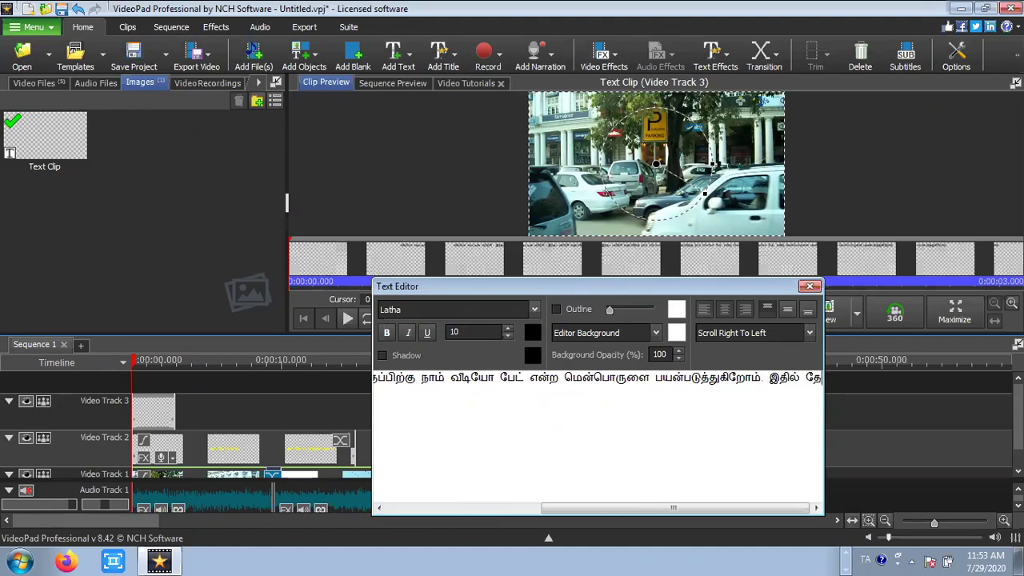
text(வையா)
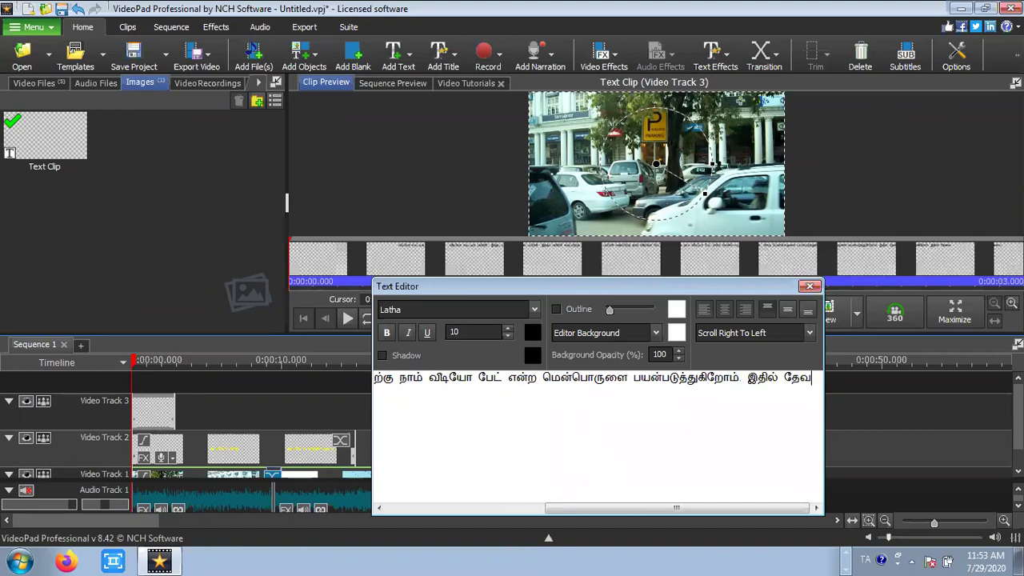
text(ன அளவு)
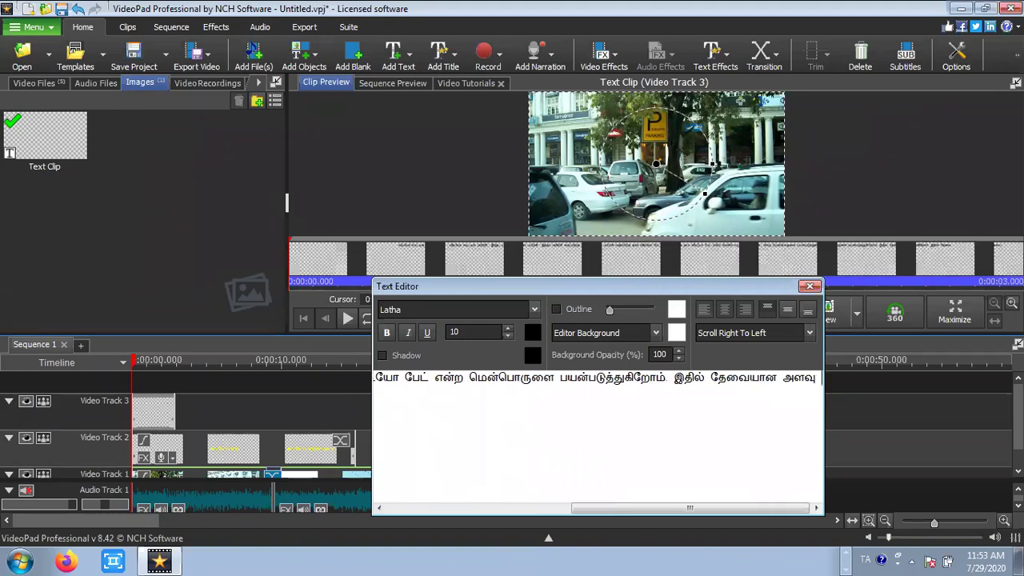
text( டெக்ஸ்ட்)
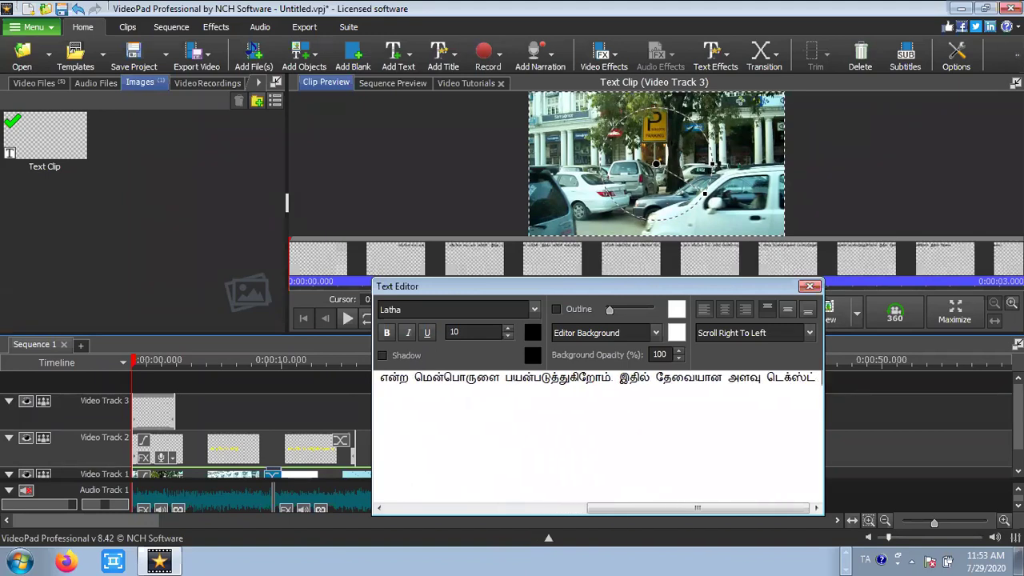
text( கொடுக்க முடிகி)
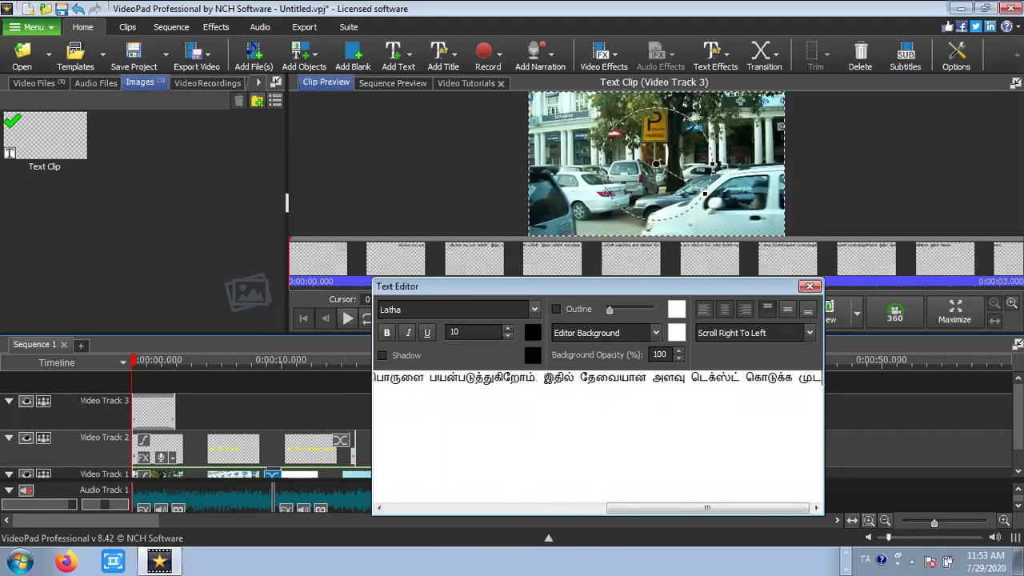
text(றது.)
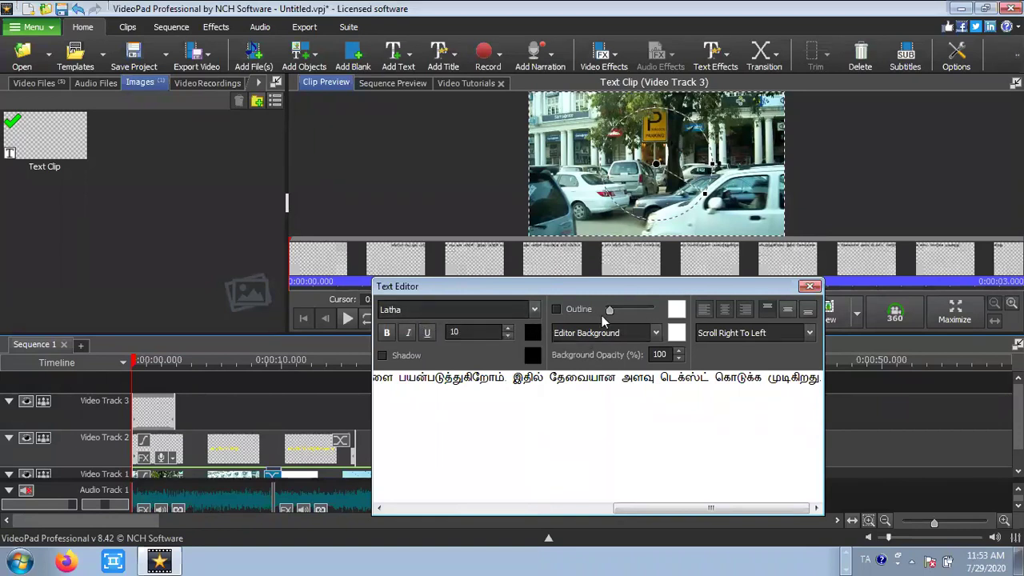
- Slightly lower the outline thickness, align the scrolling title to the bottom of the frame and review the scroll directions, keeping Scroll Right To Left
mouse_move(609, 309)
mouse_down()
mouse_move(624, 312)
mouse_move(606, 310)
mouse_up()
click(806, 312)
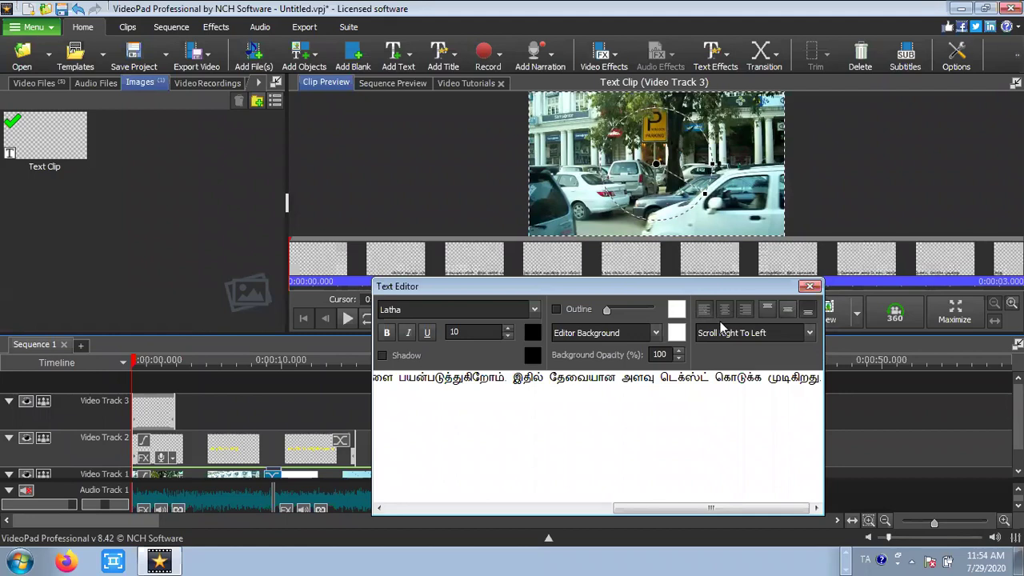
click(809, 333)
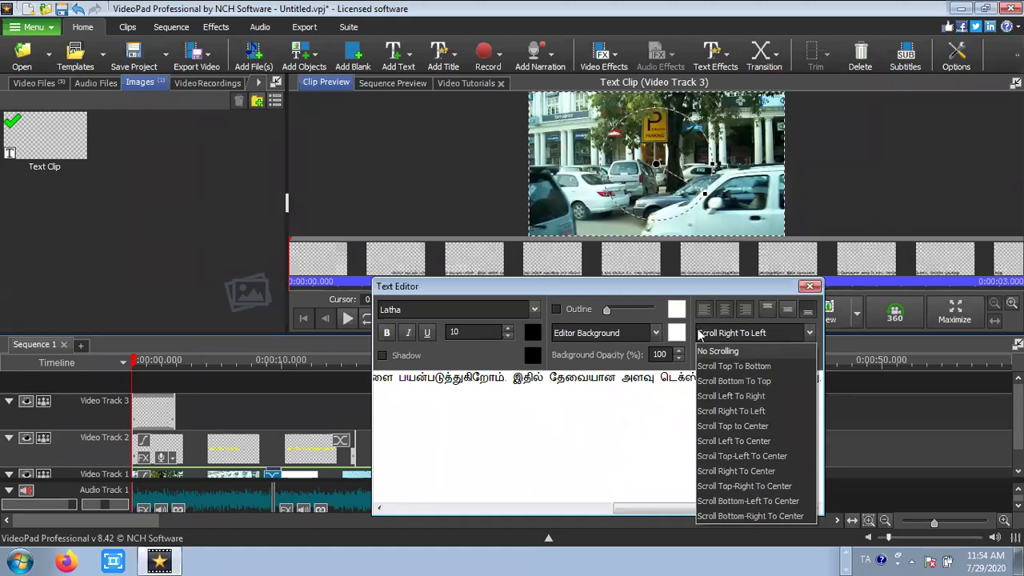
click(640, 411)
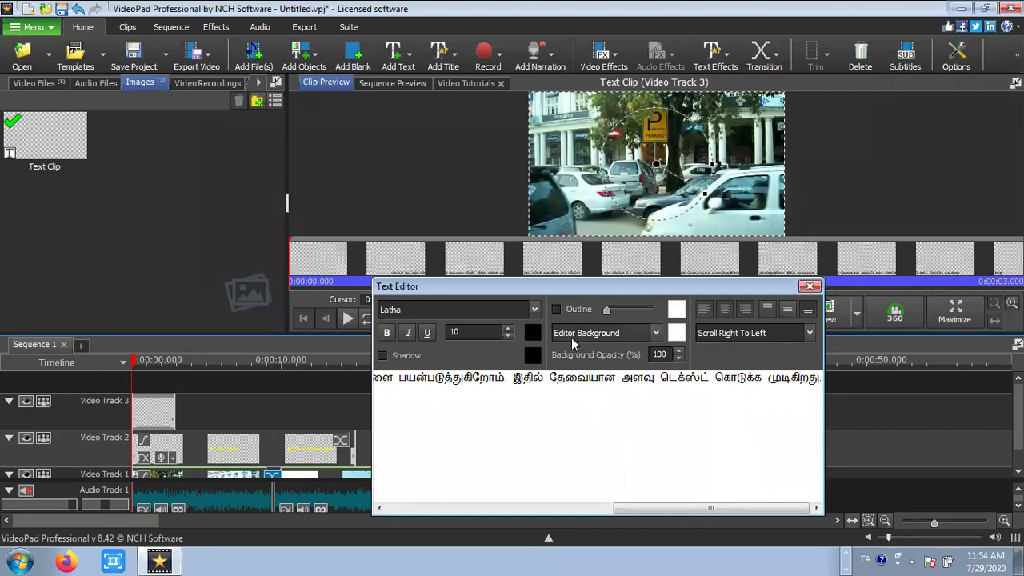
- Set the scrolling title's font colour to yellow fcd703, turn on its shadow and close the text editor
click(676, 334)
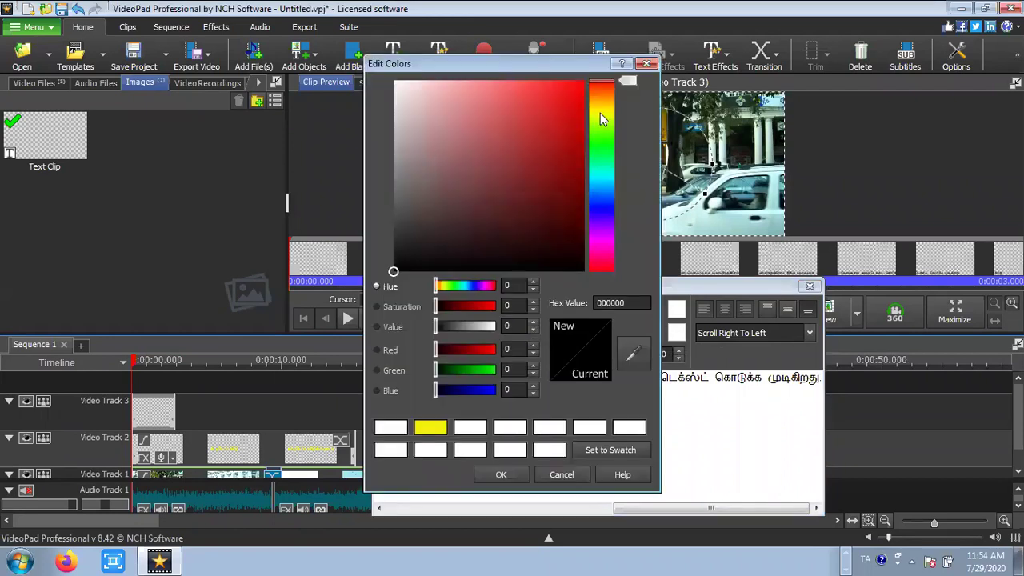
click(601, 106)
click(581, 82)
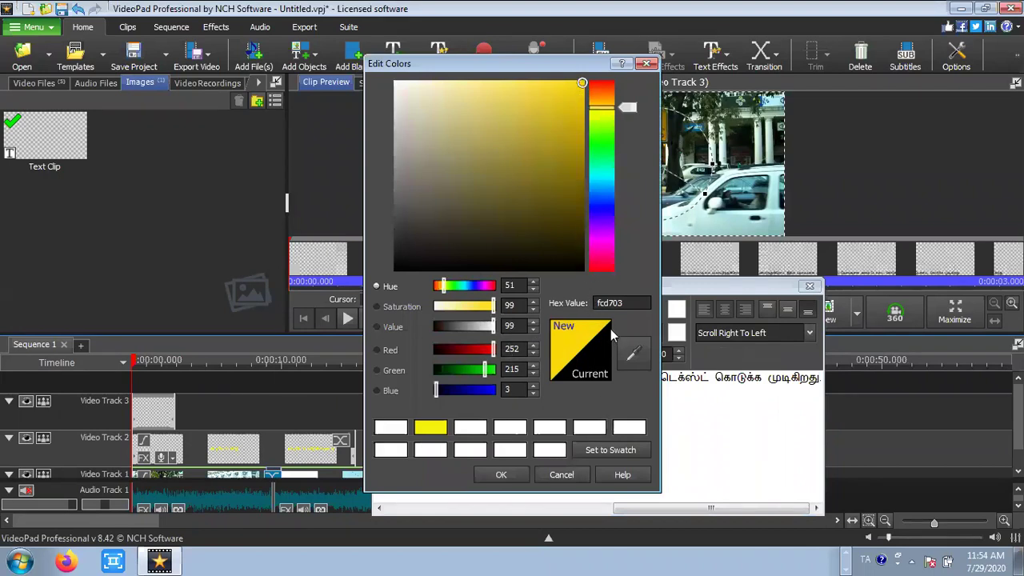
click(501, 474)
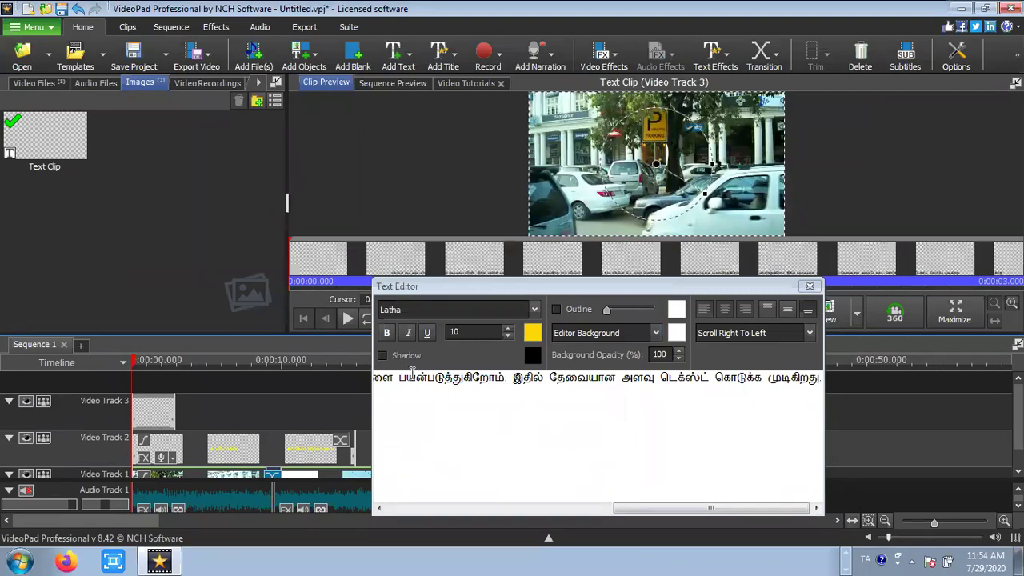
click(382, 356)
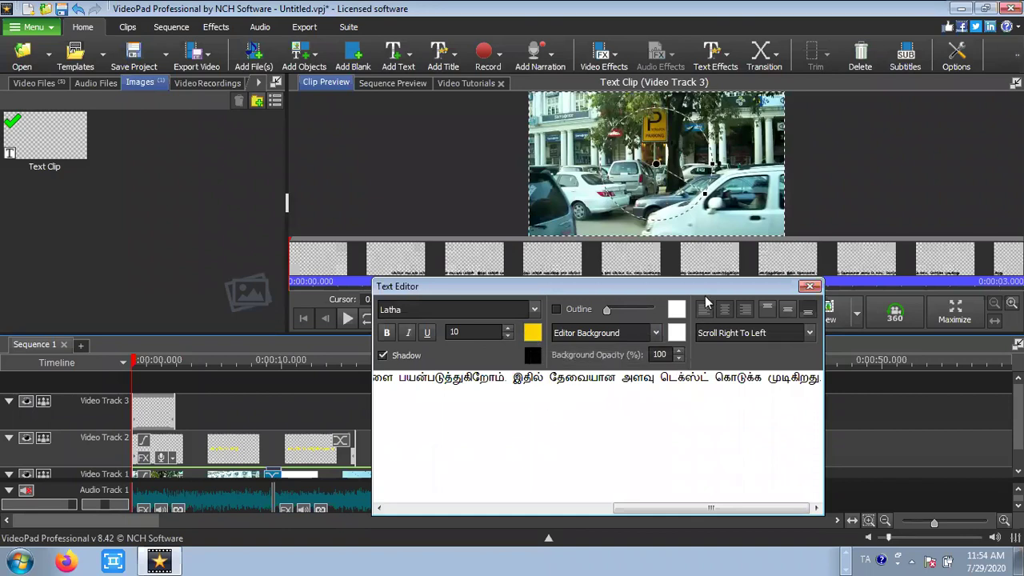
click(811, 287)
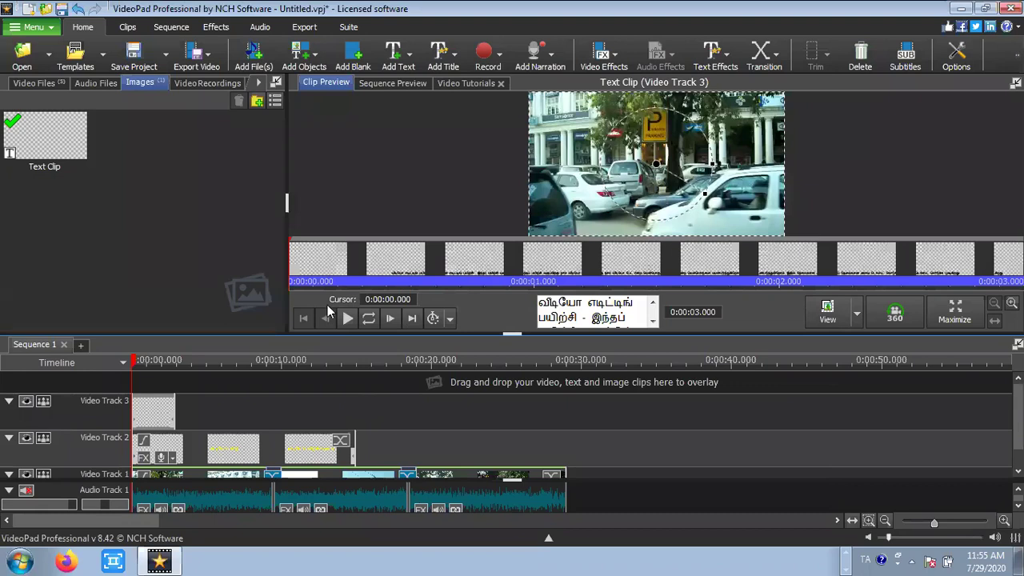
- Preview the scrolling text clip, extend it to the end of the Video Track 1 footage and play part of the sequence
click(343, 318)
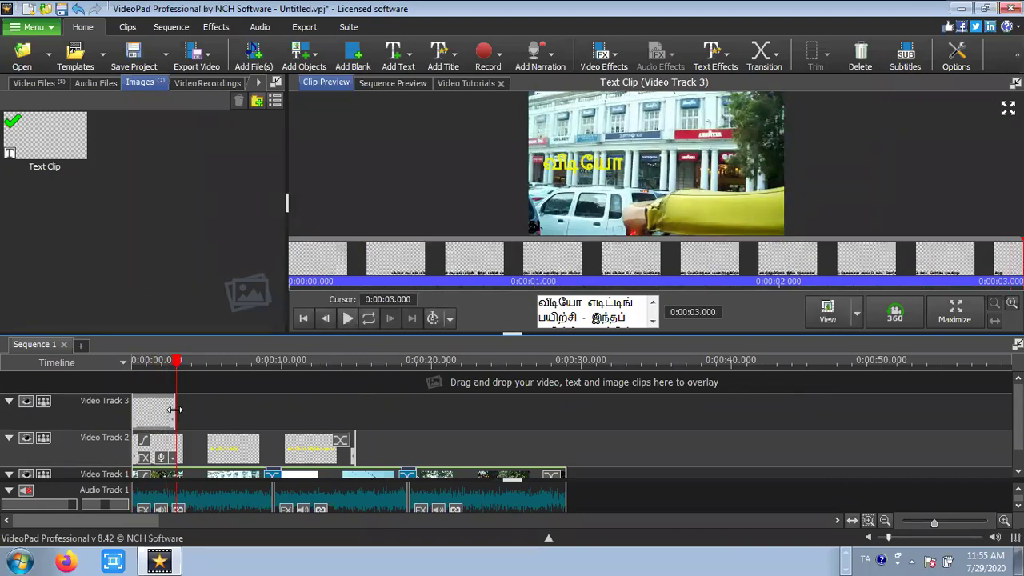
click(151, 407)
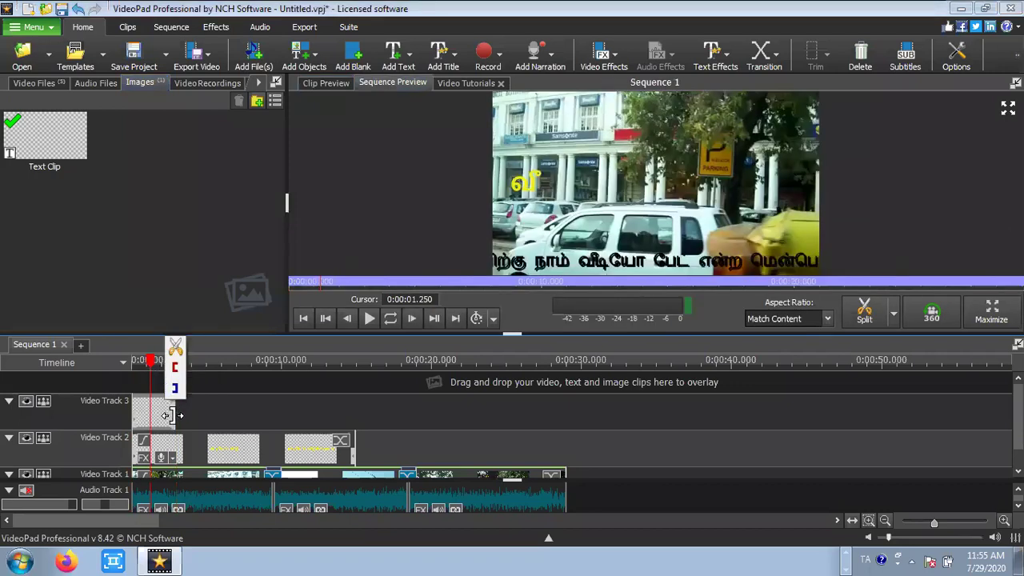
drag(170, 414, 565, 414)
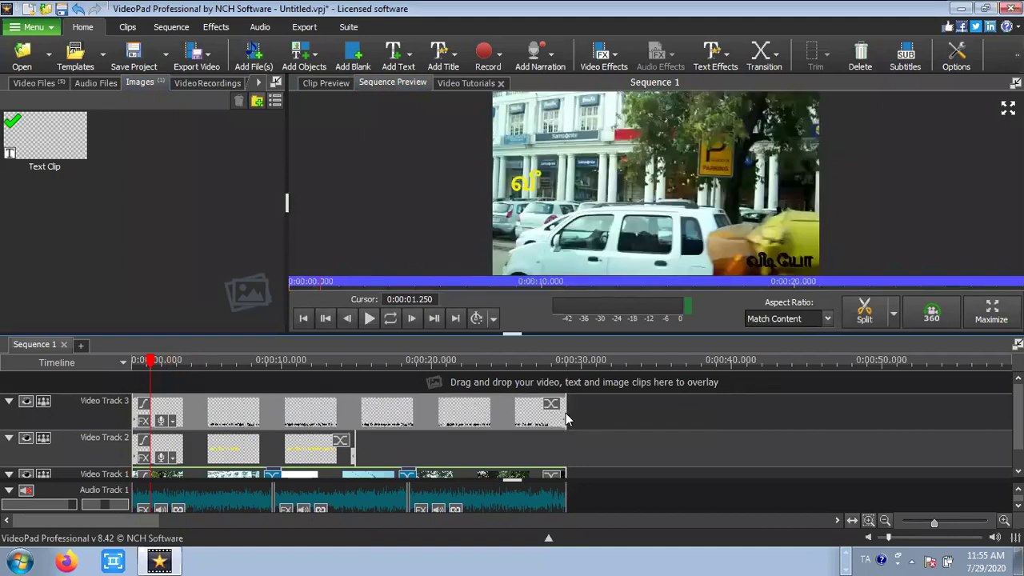
click(368, 318)
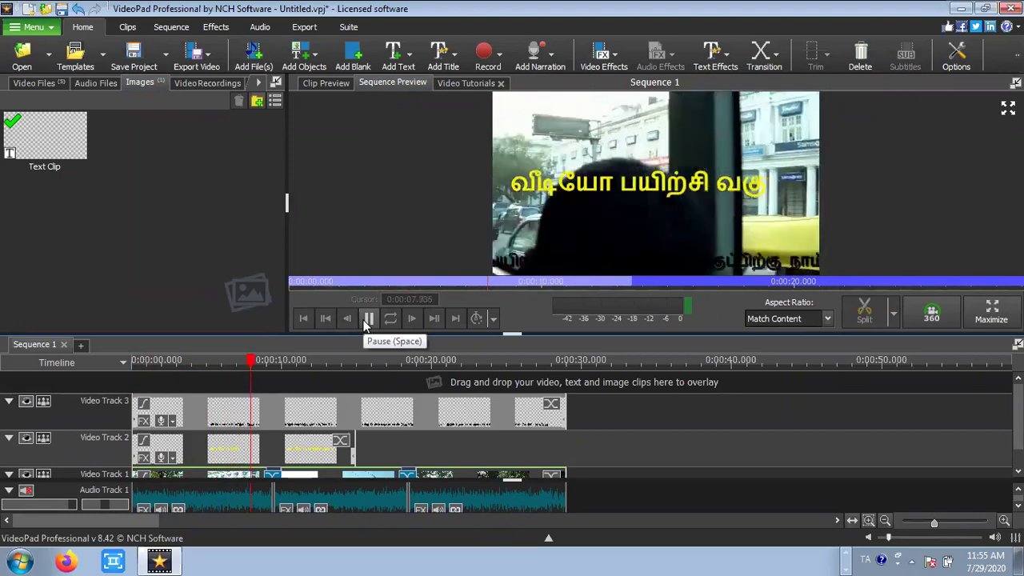
click(368, 318)
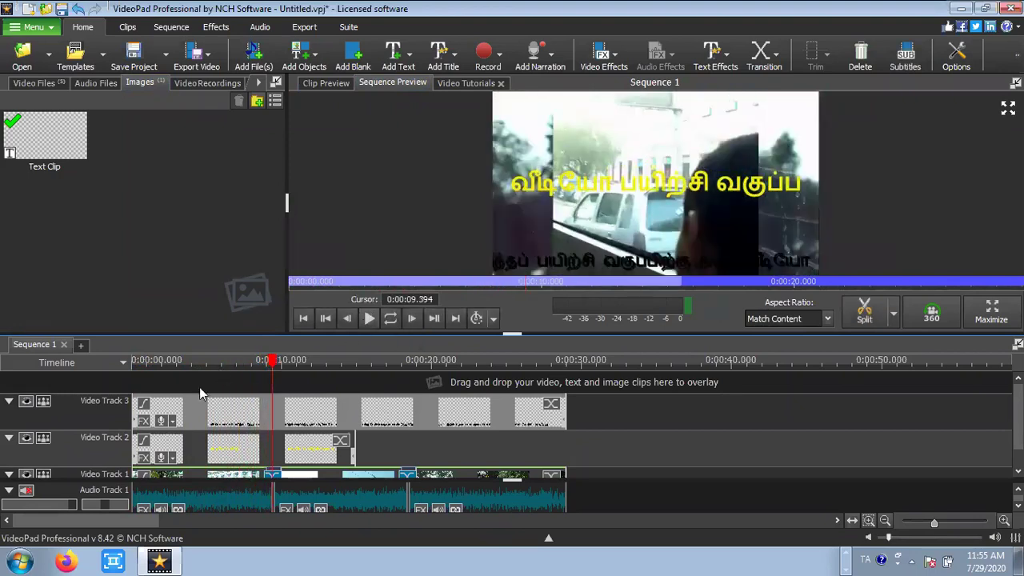
- Try to set the scrolling title's font colour to yellow fcf403 without selecting its text, and close the text editor
double_click(160, 412)
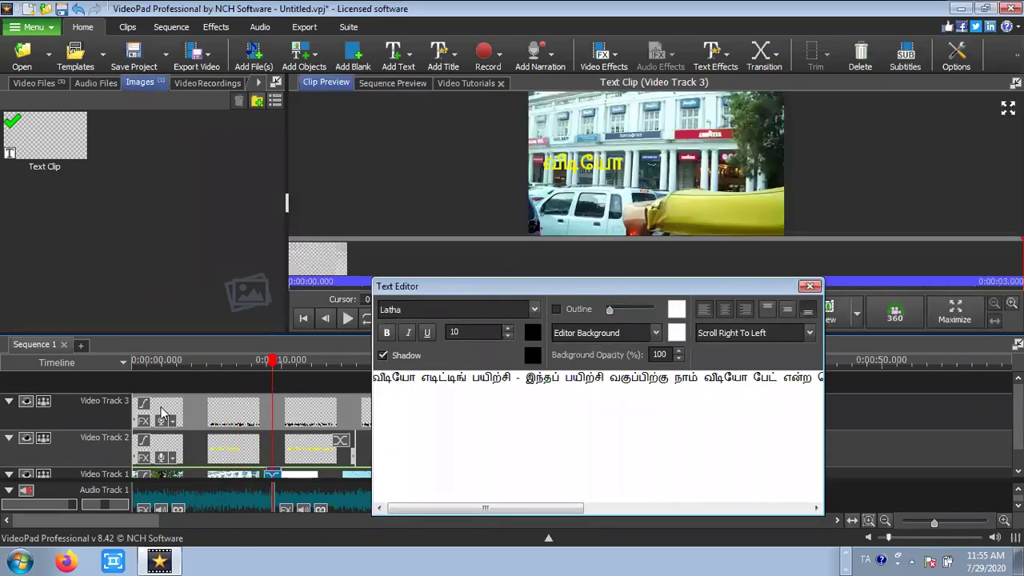
click(534, 356)
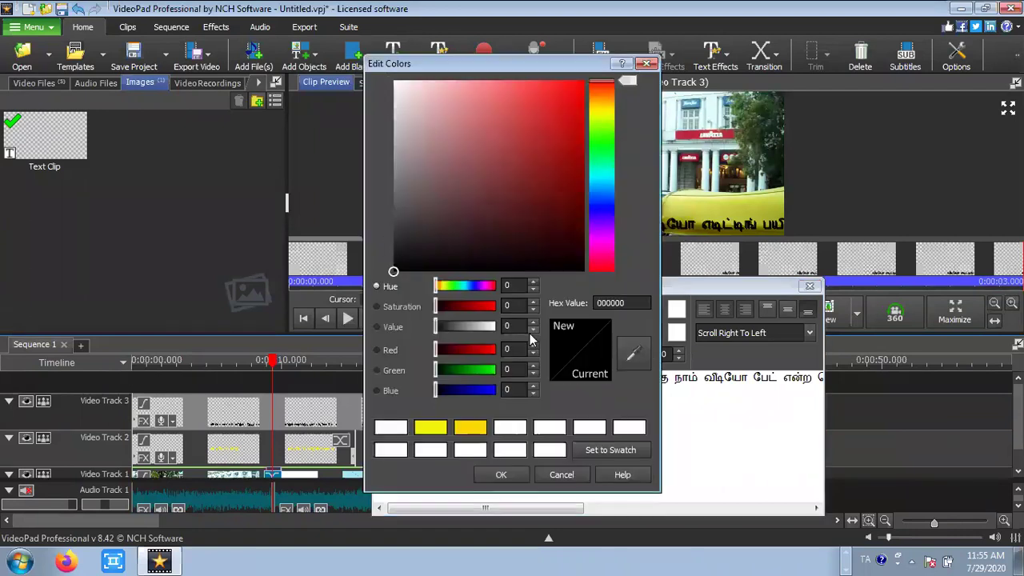
click(601, 111)
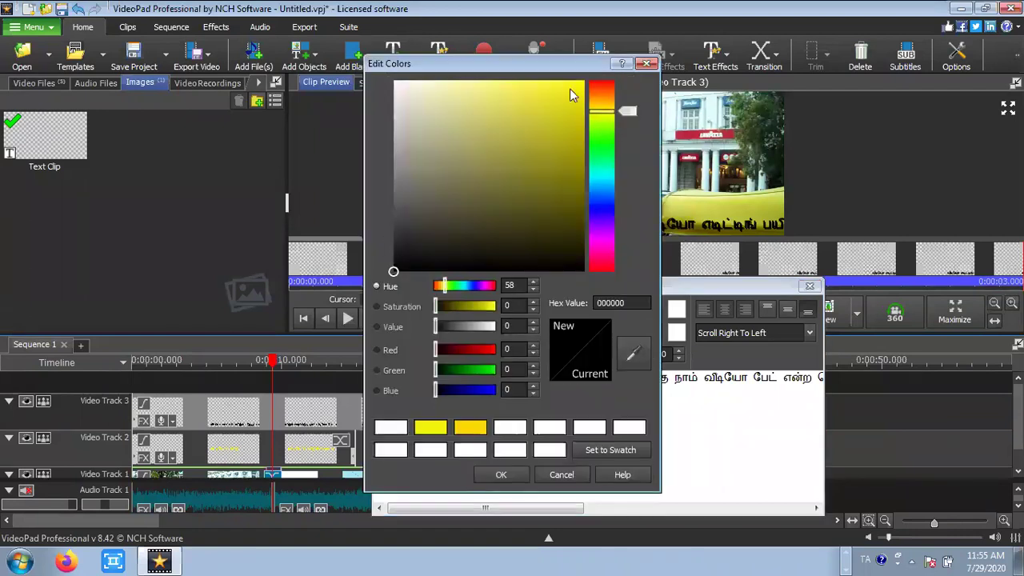
click(582, 83)
drag(594, 88, 627, 85)
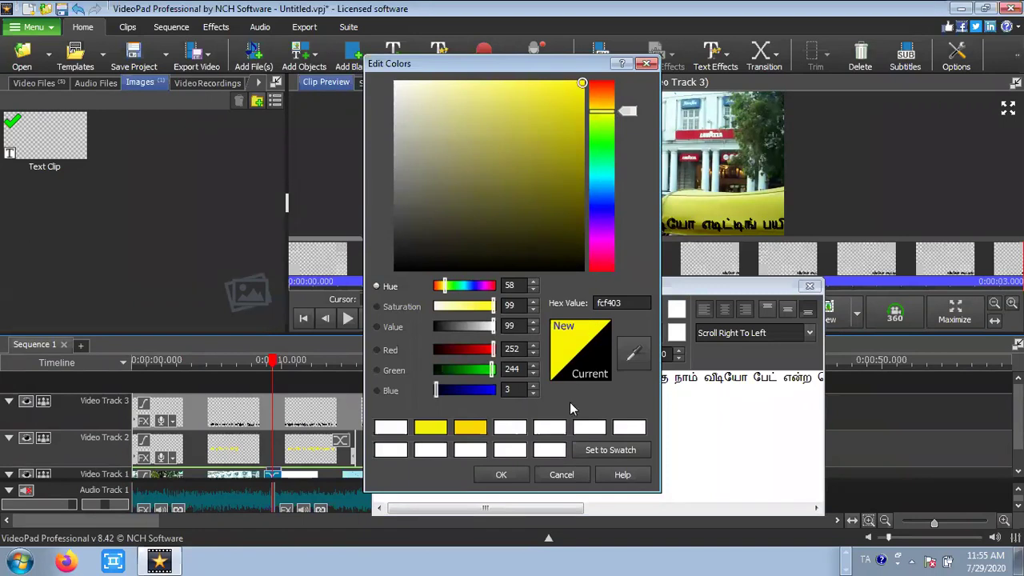
click(502, 474)
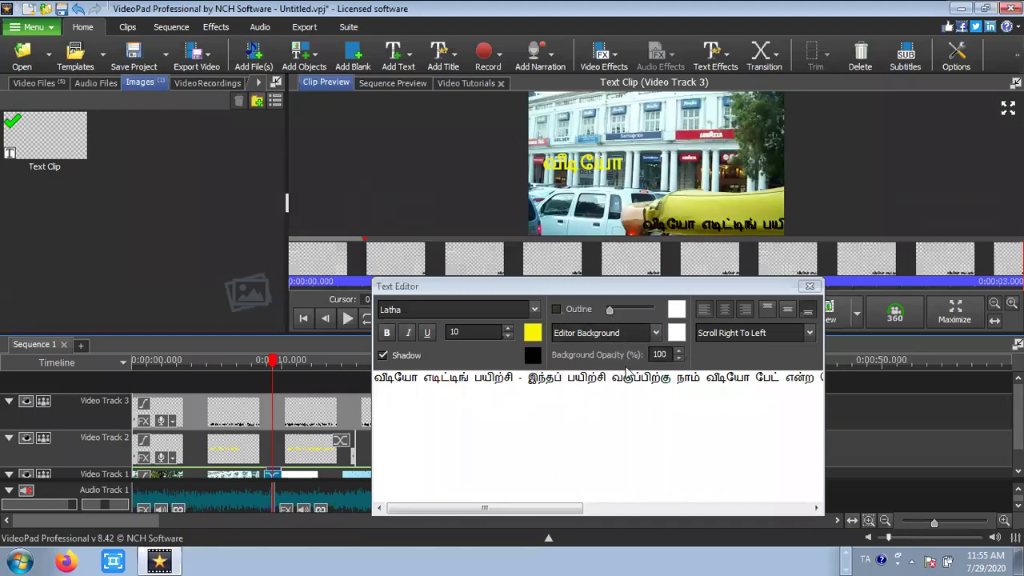
click(809, 286)
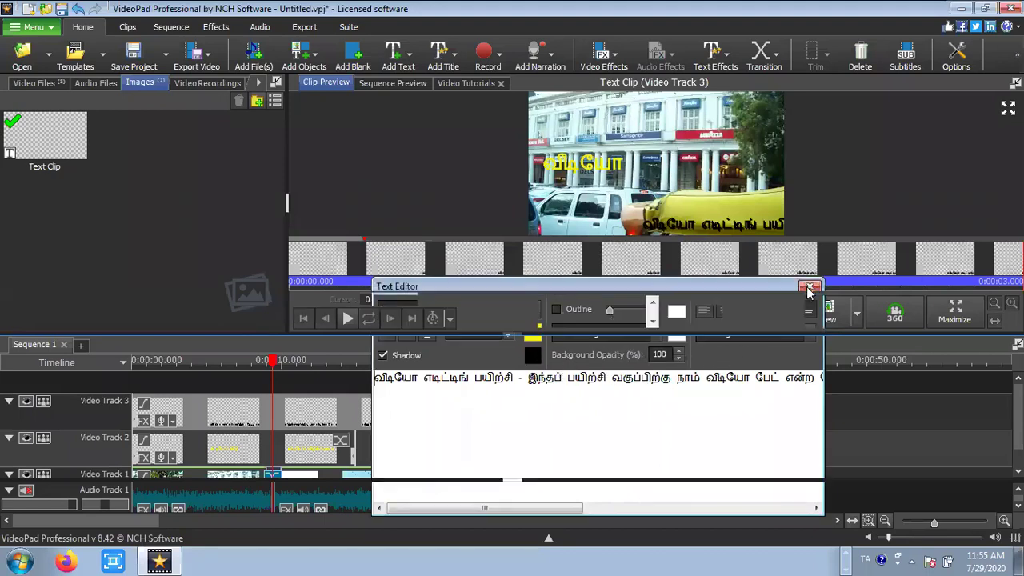
- Play part of the scrolling text clip to check its colour, and return the playhead to the start
click(347, 318)
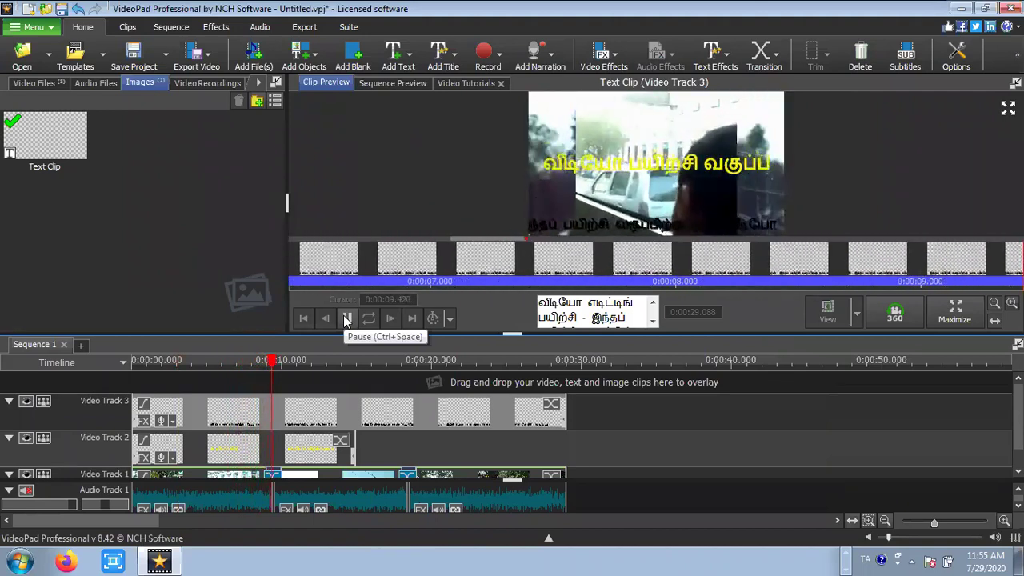
click(347, 319)
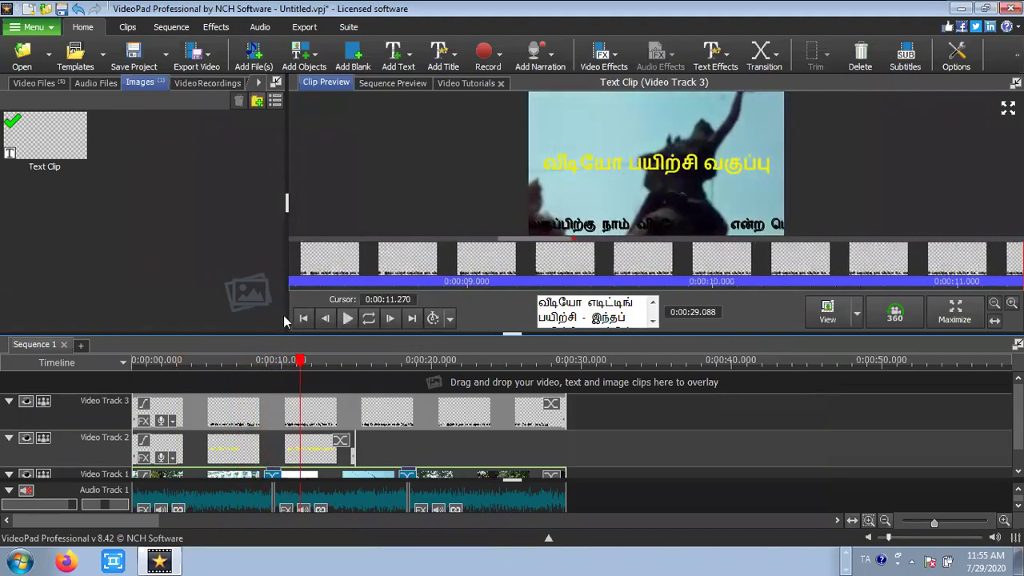
click(304, 318)
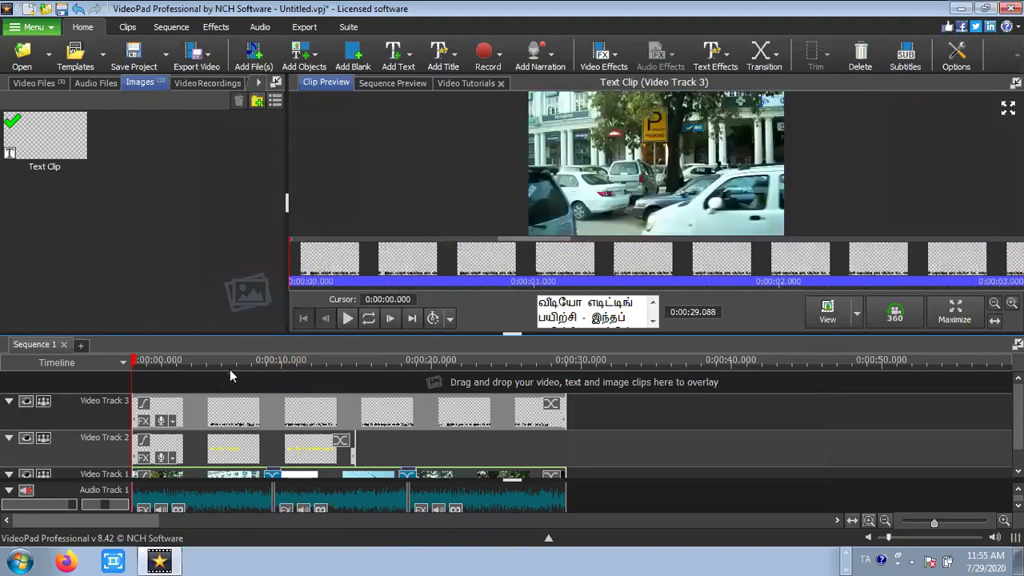
- Select all of the scrolling title's text on Video Track 3, set its font colour to yellow fcf405 and close the text editor
double_click(224, 416)
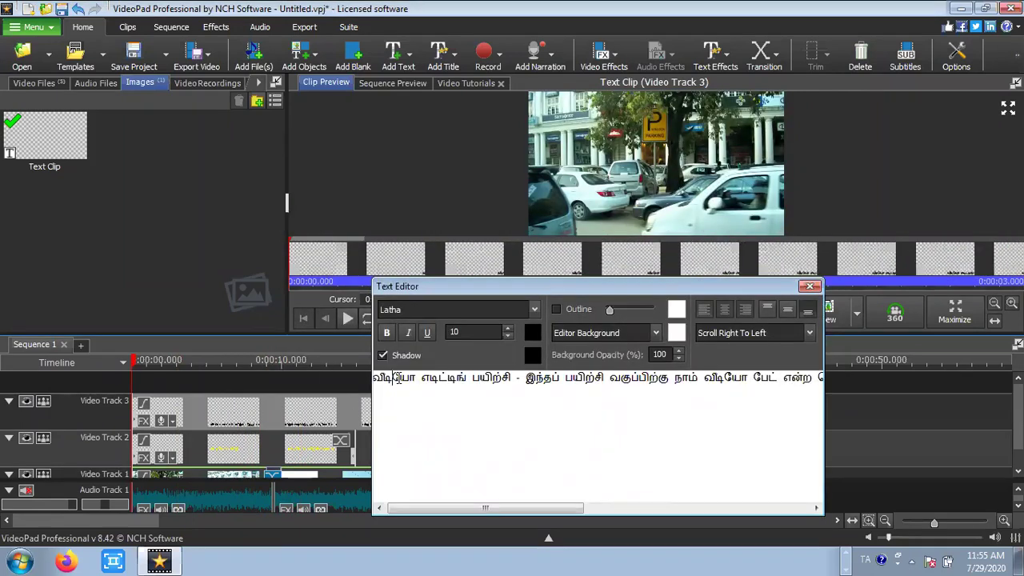
key(ctrl+a)
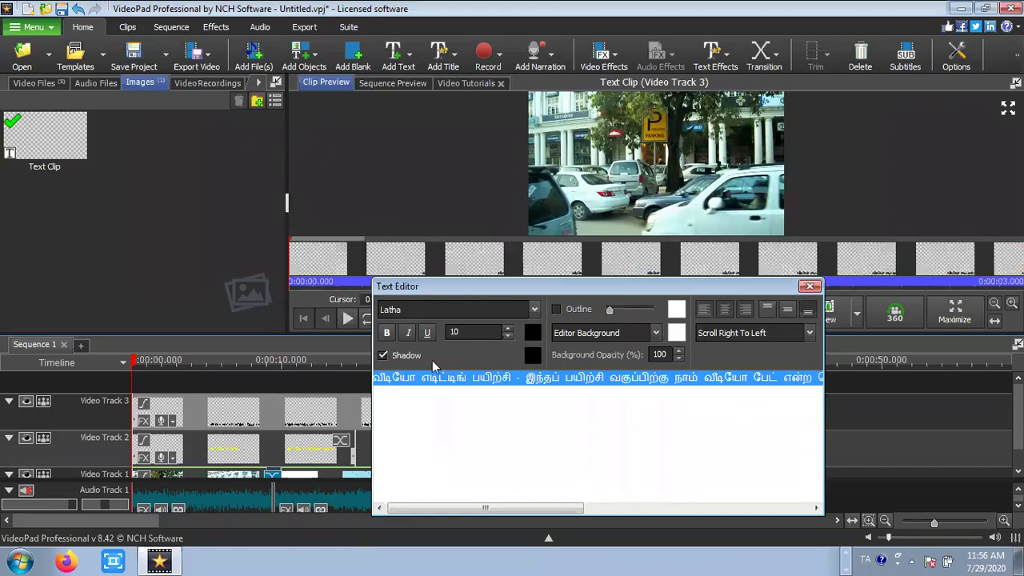
click(533, 332)
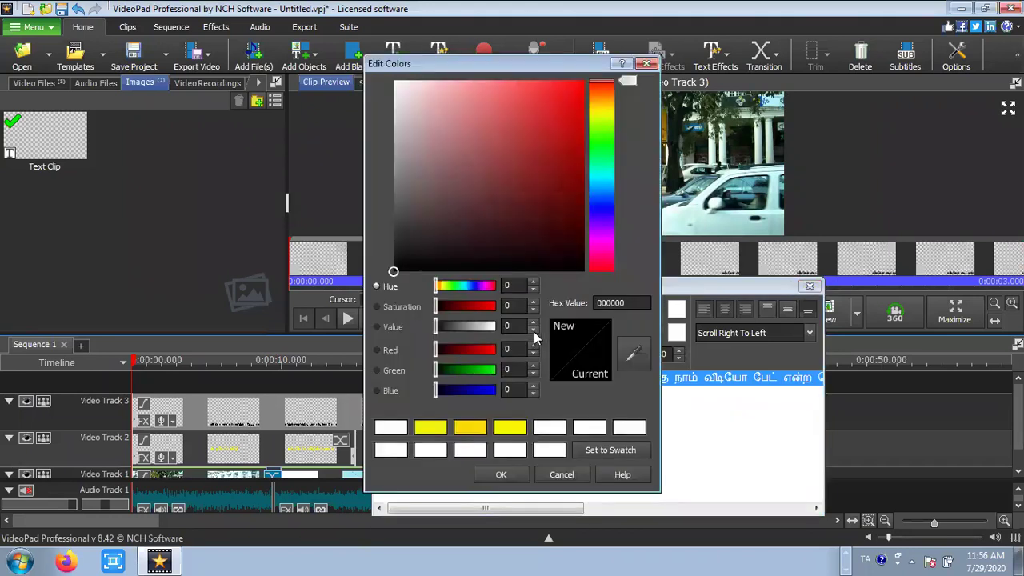
click(602, 112)
drag(584, 95, 582, 83)
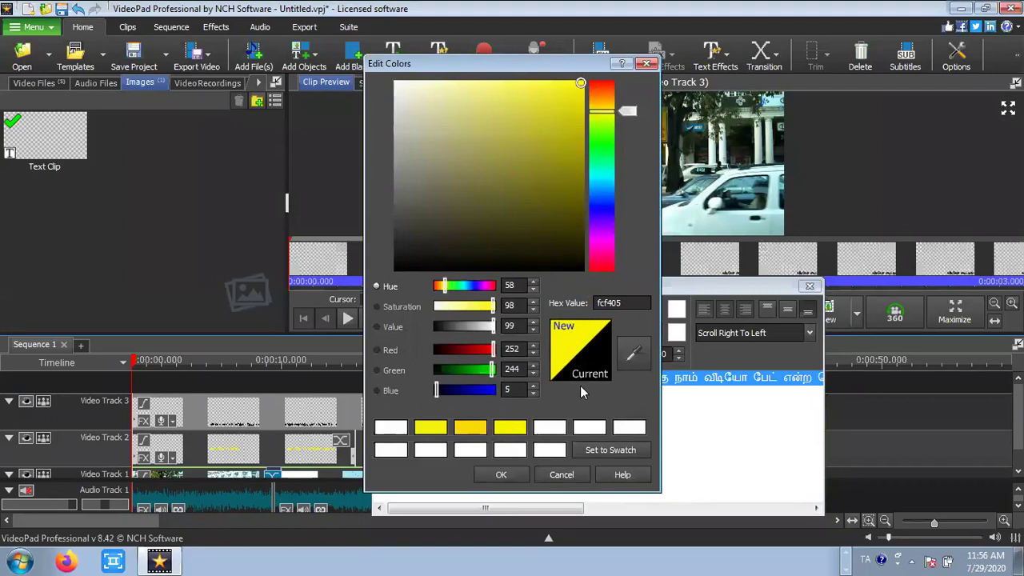
click(610, 450)
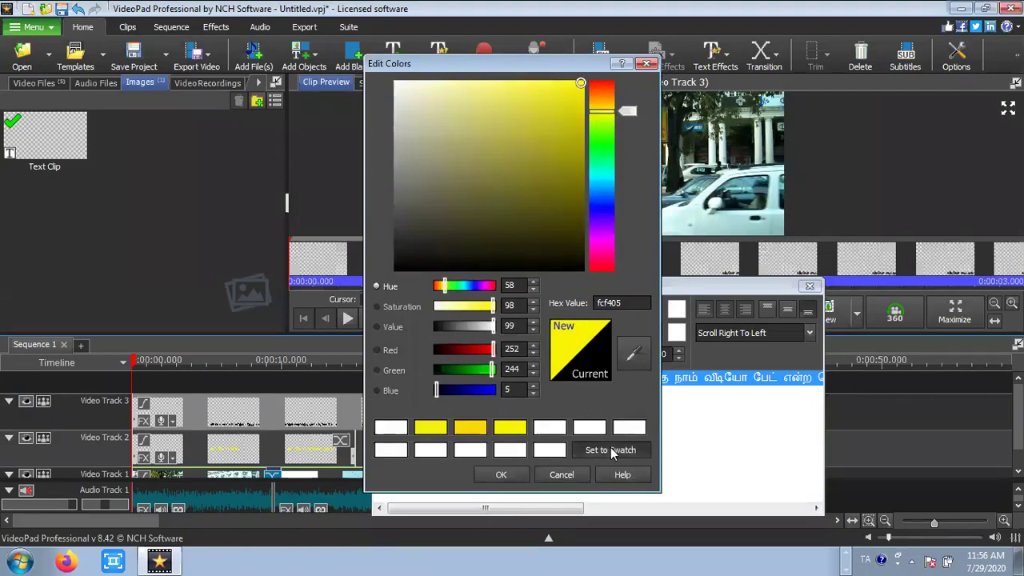
click(501, 474)
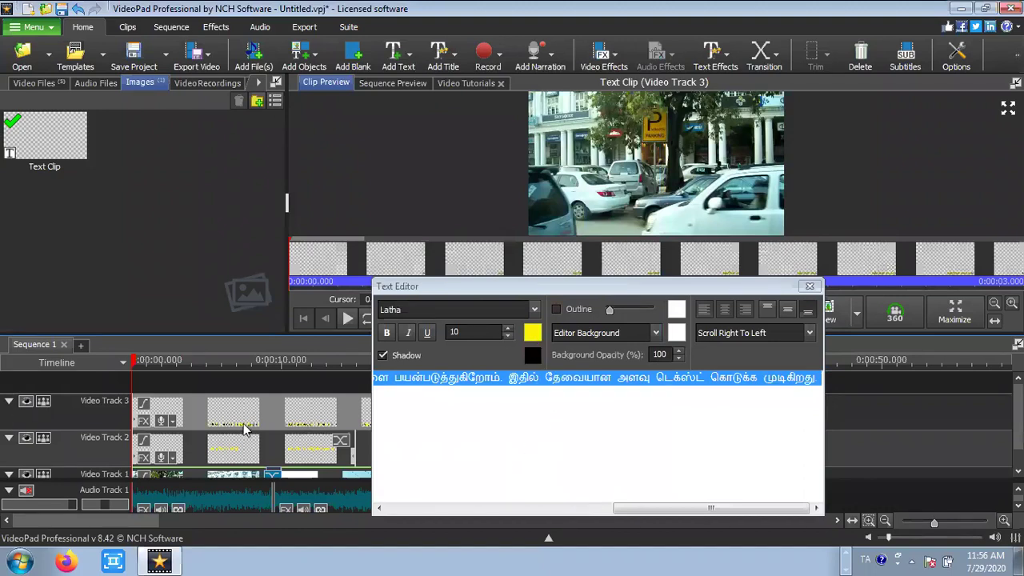
click(808, 285)
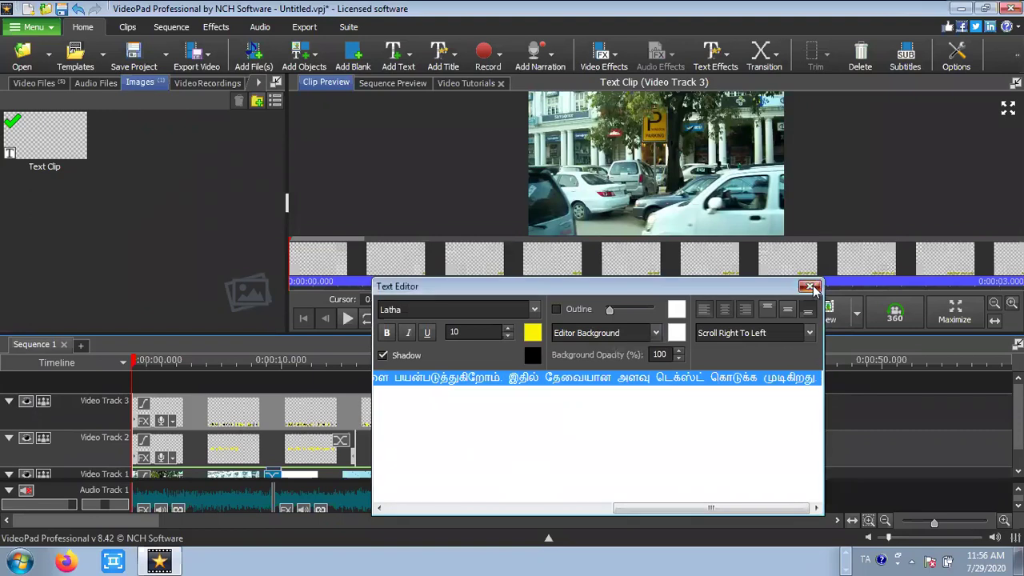
- Play the scrolling title in full screen, replay it from the beginning, exit full screen and return the playhead to the start
click(347, 319)
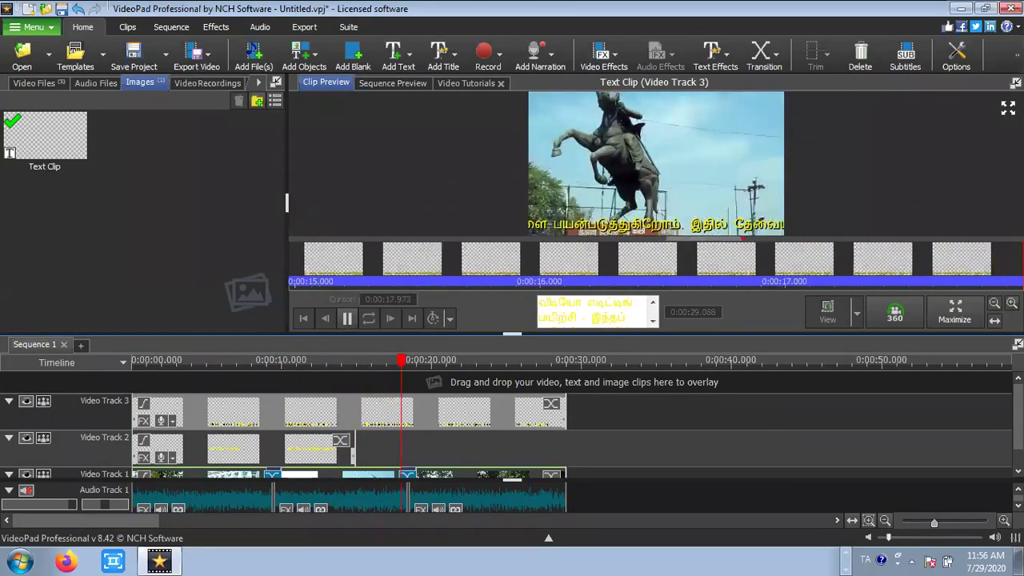
click(1008, 107)
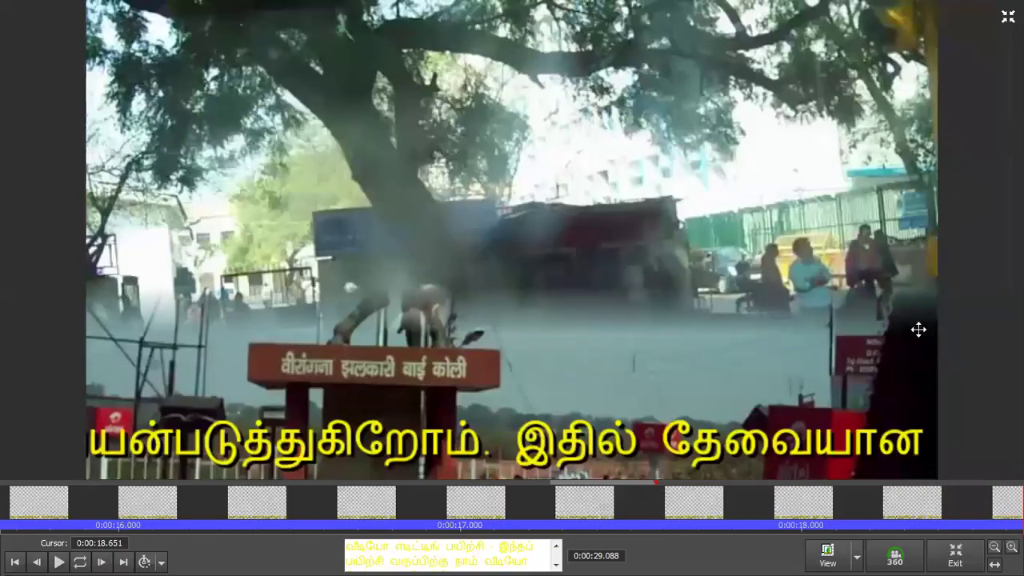
click(58, 562)
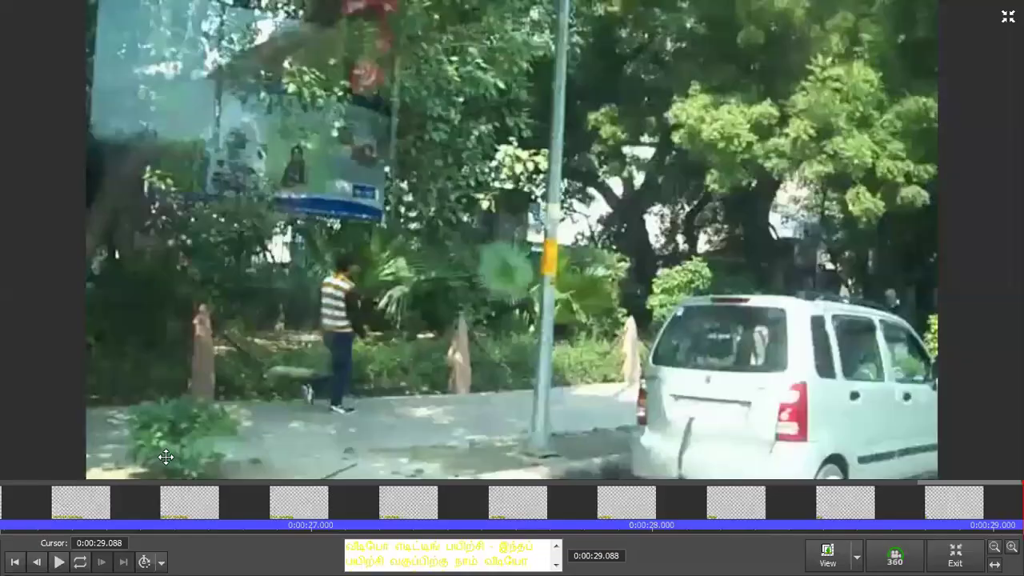
click(14, 561)
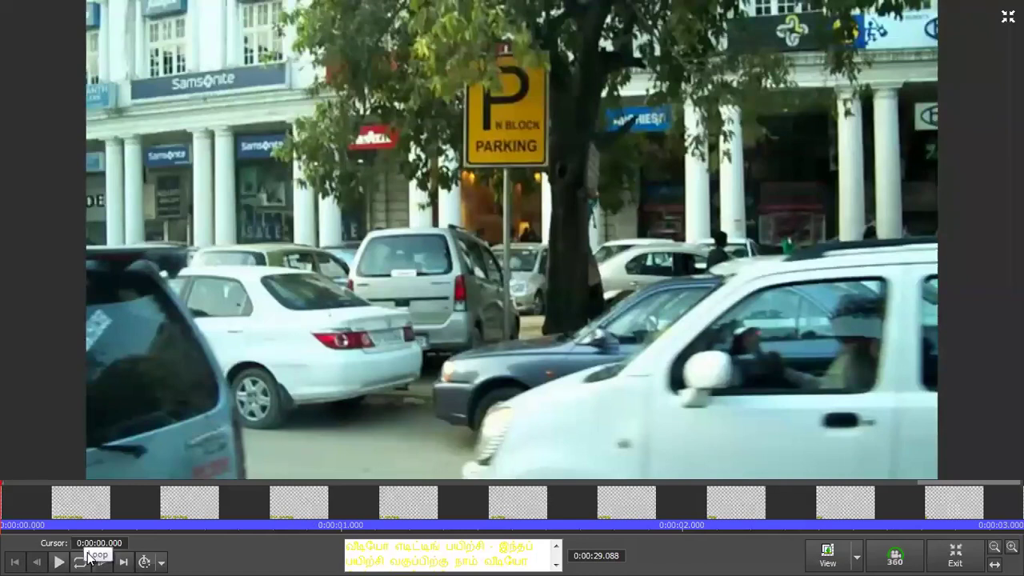
click(60, 561)
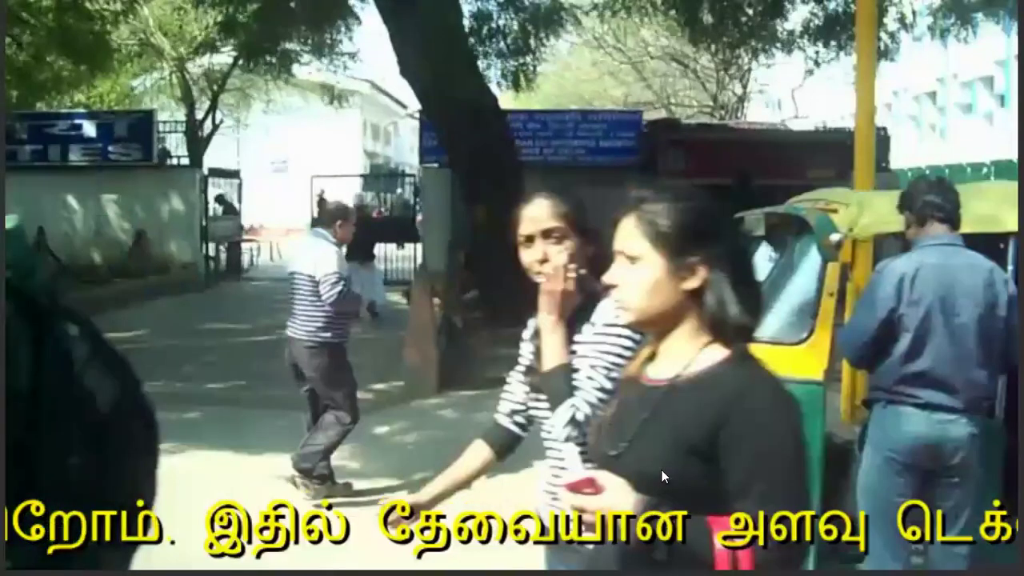
mouse_move(413, 361)
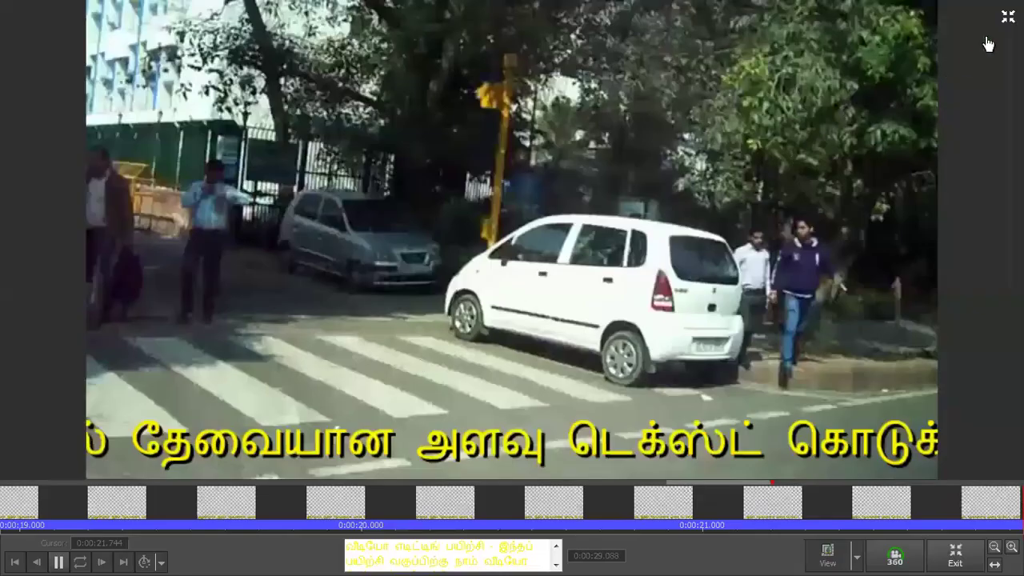
key(Escape)
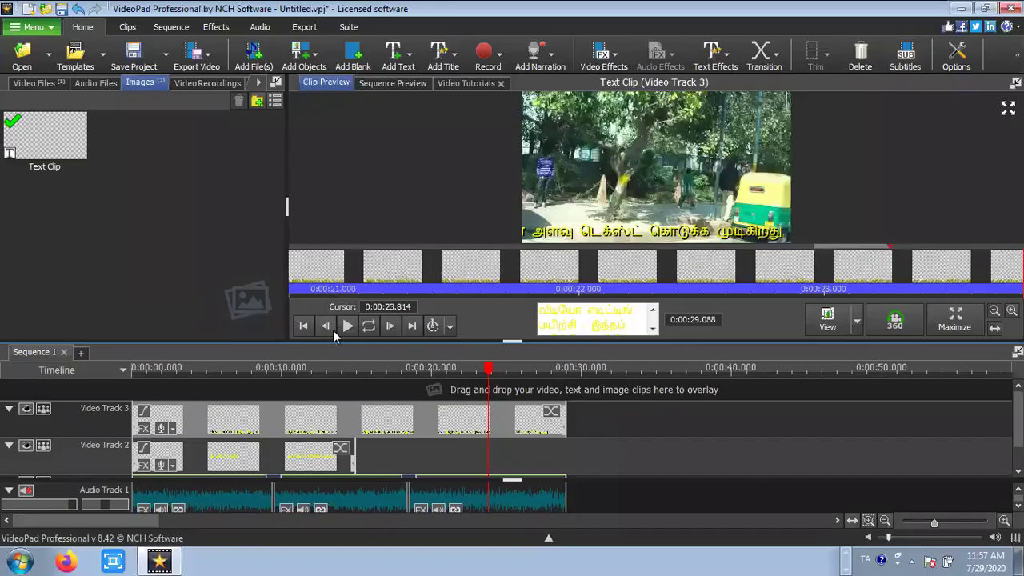
click(304, 325)
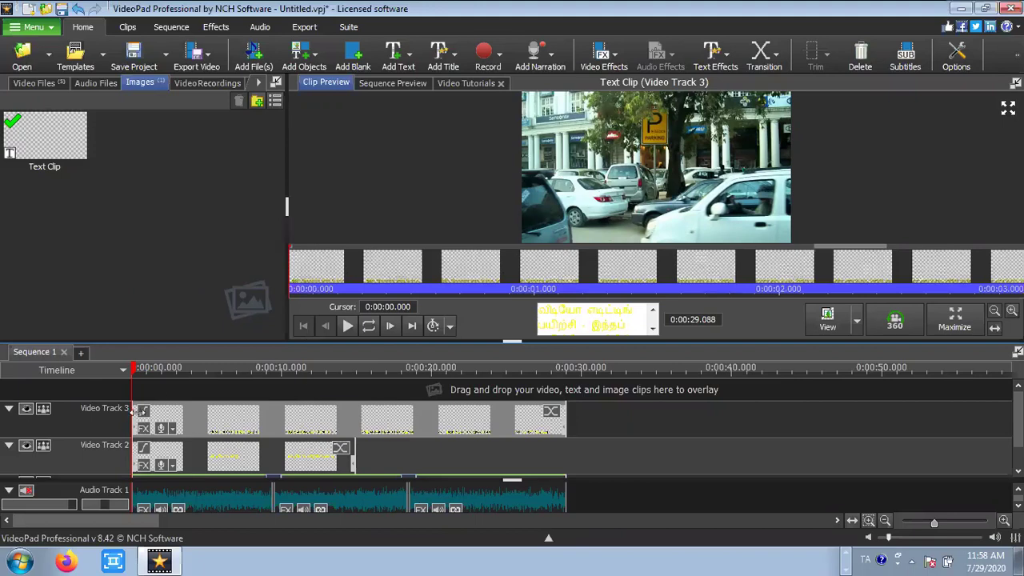
- With the Video Track 3 text clip selected, examine the available text effects, from character animation and counters to the scrolling styles
click(166, 454)
click(167, 423)
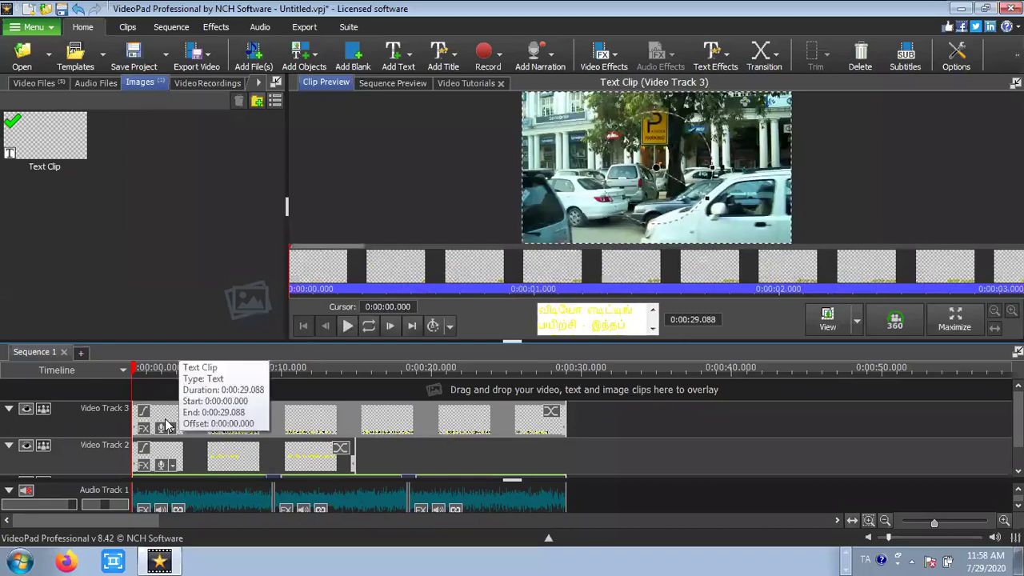
click(726, 60)
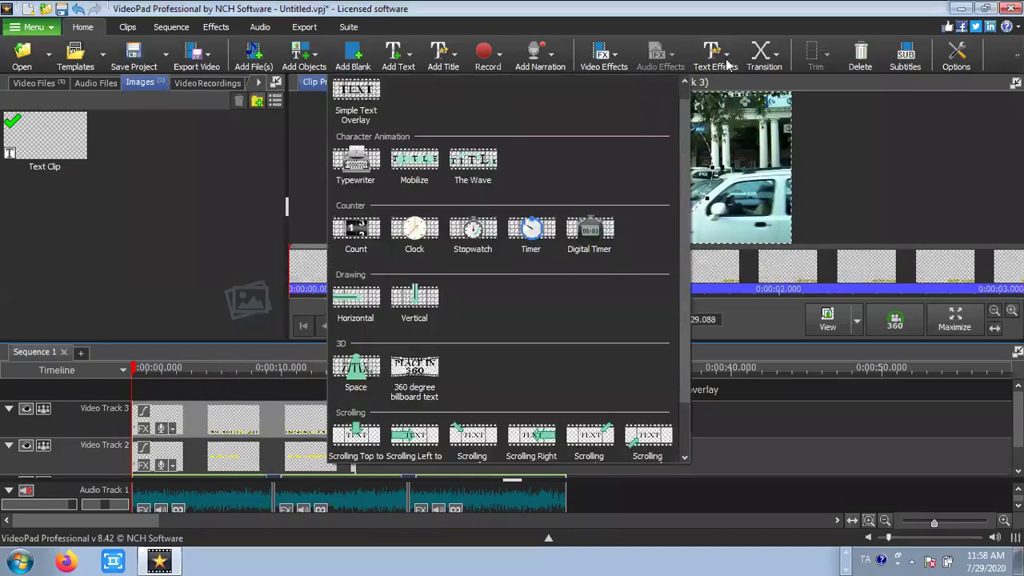
scroll(684, 139, down, 2)
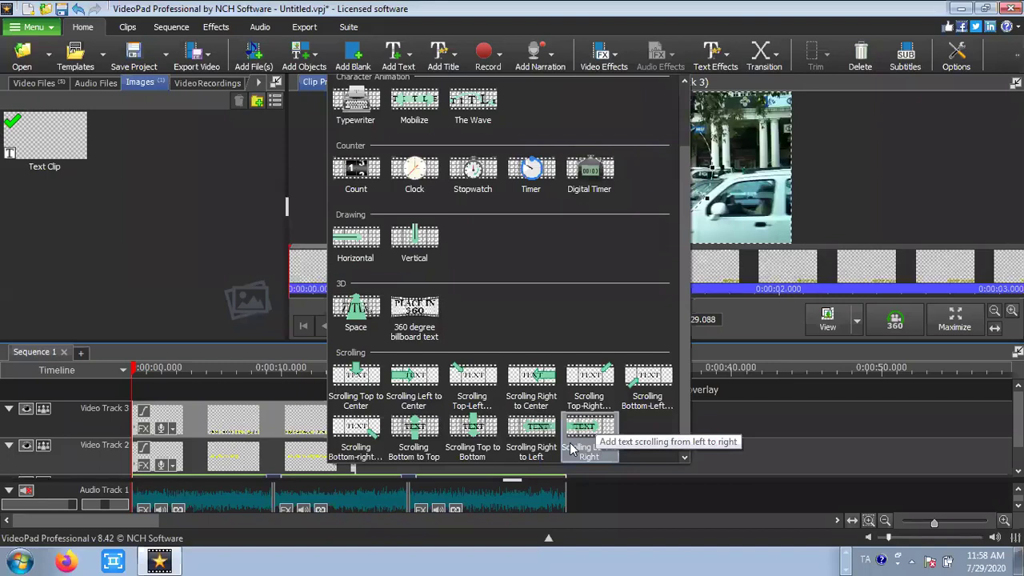
scroll(521, 331, up, 2)
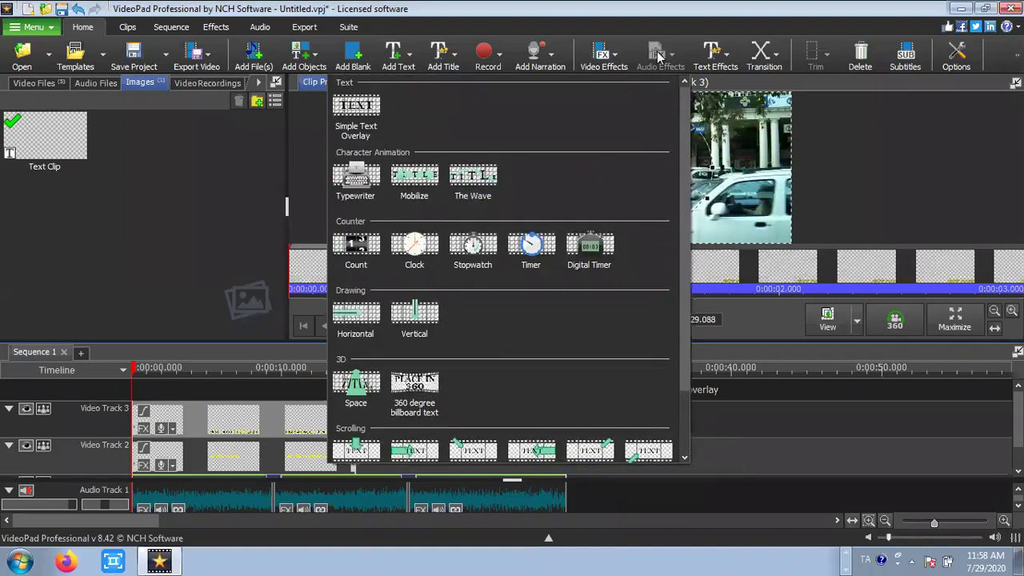
scroll(710, 66, down, 1)
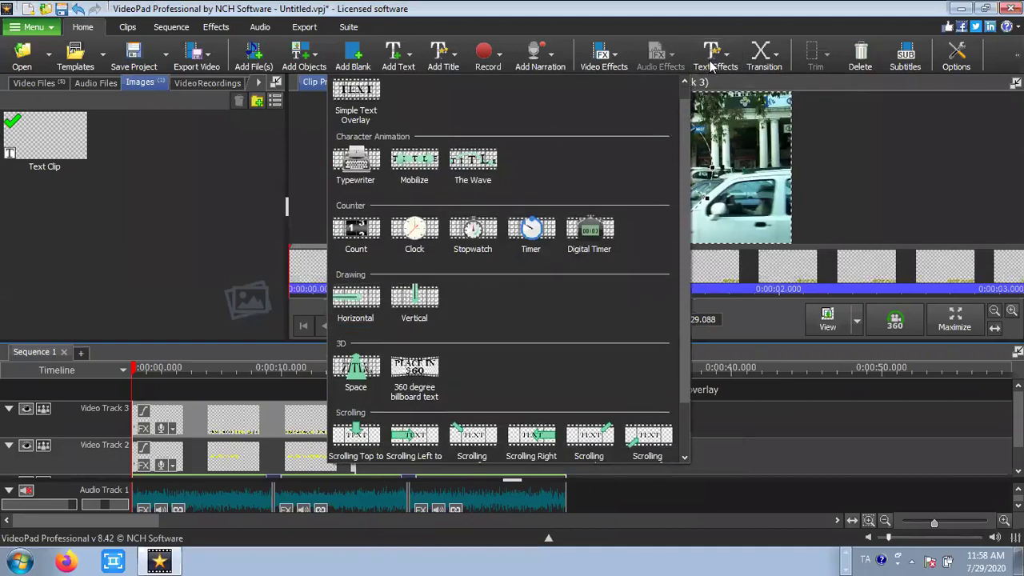
click(665, 55)
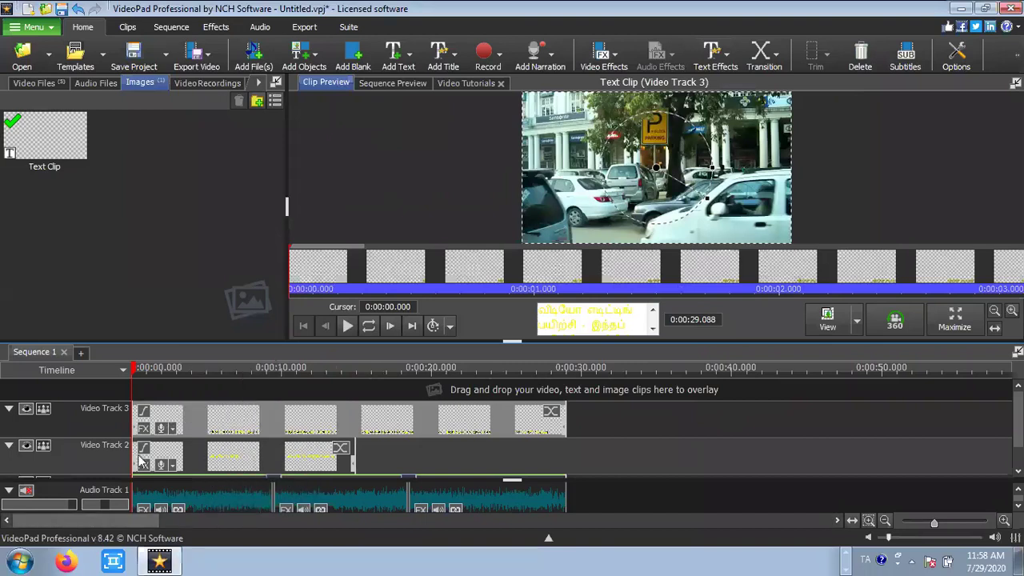
- Add a Space title from the 3D title styles at the start of the sequence, above Video Track 3
click(178, 452)
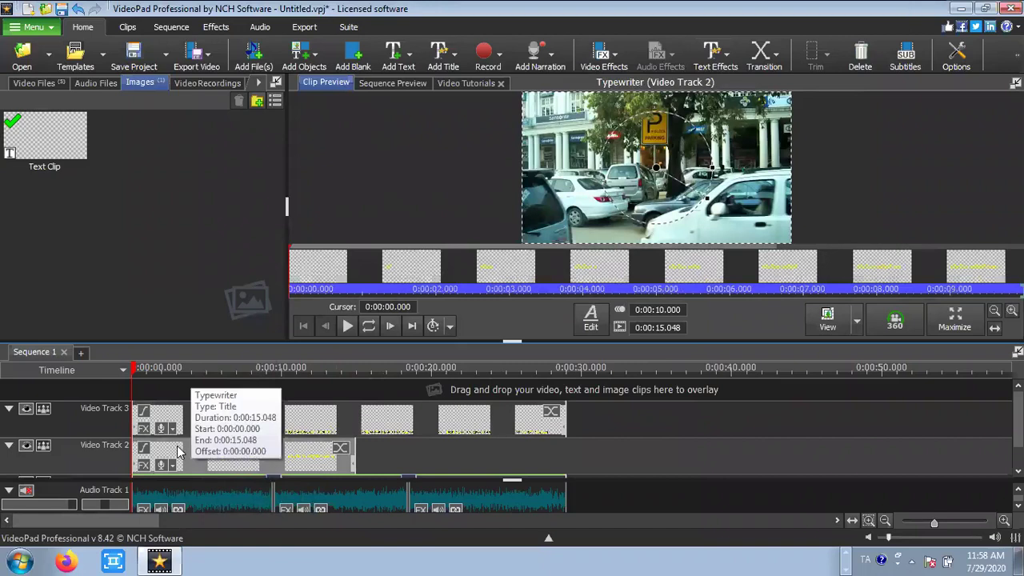
click(164, 414)
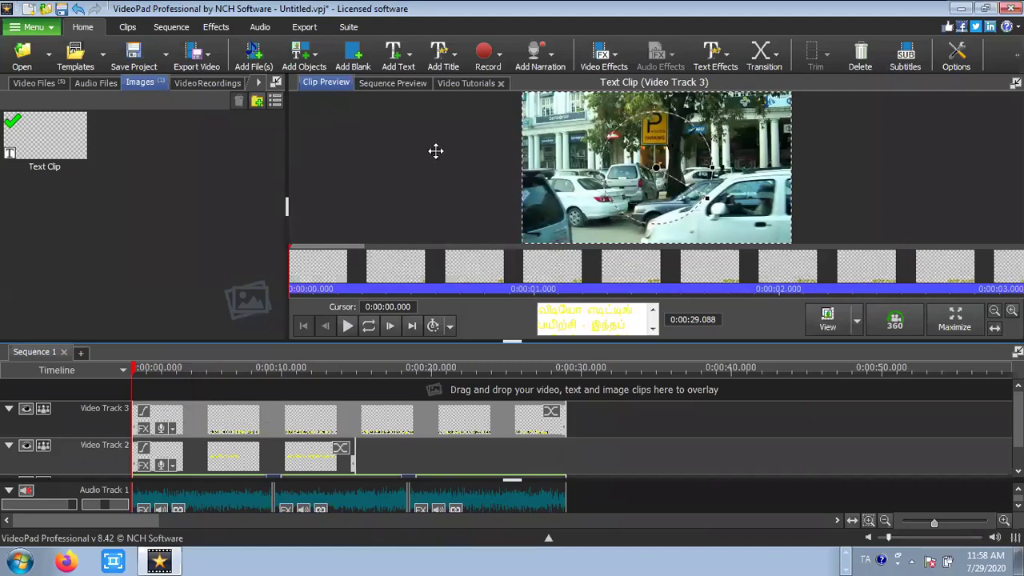
click(450, 65)
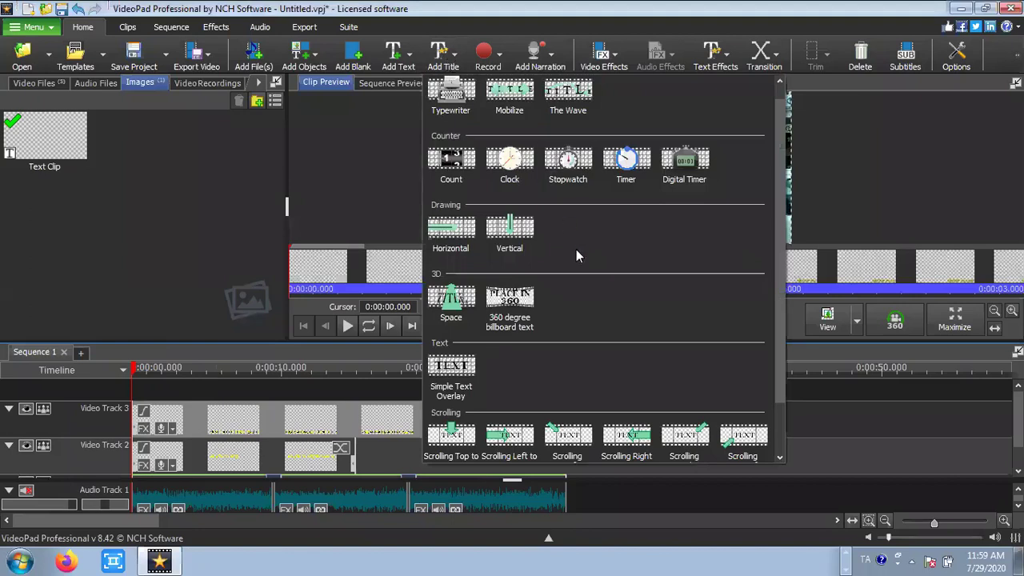
scroll(577, 255, down, 1)
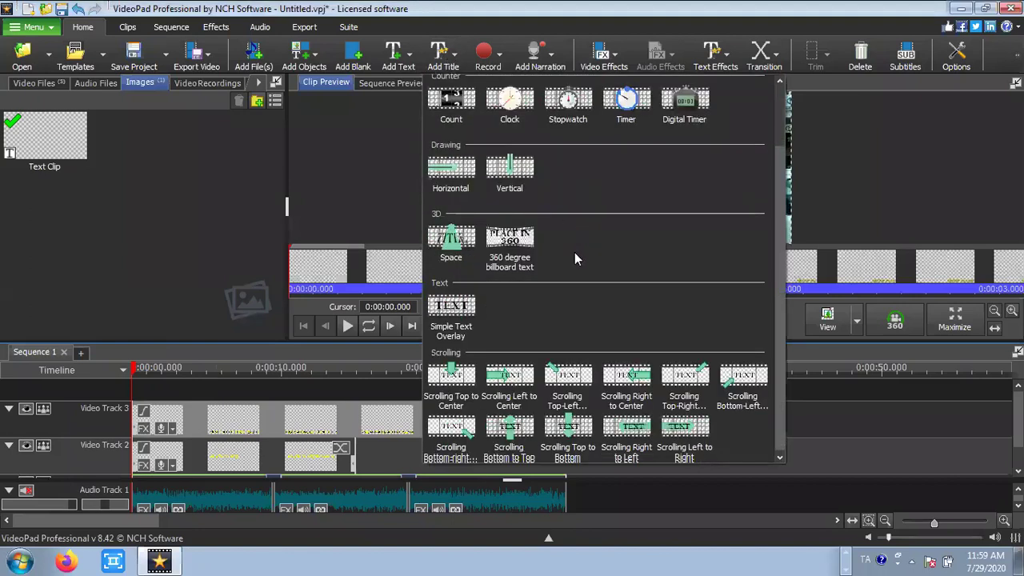
scroll(574, 252, up, 1)
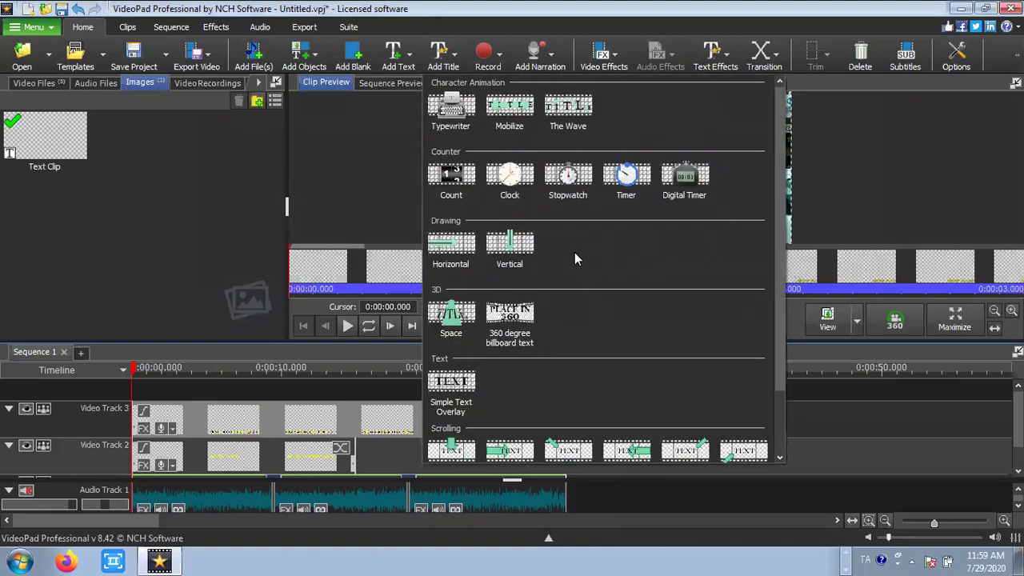
click(451, 320)
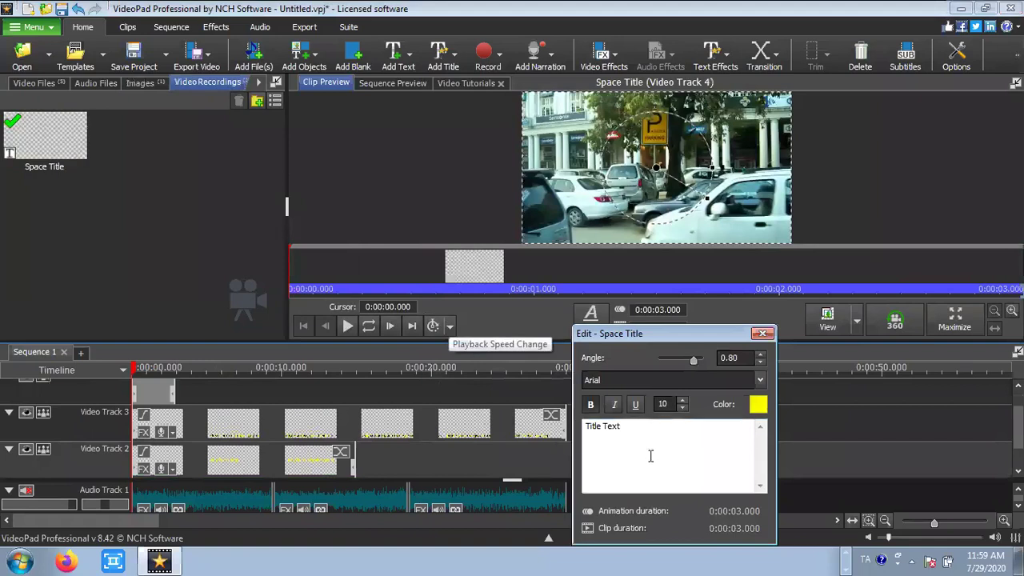
- Replace the Space title's placeholder text with "Training", "on" and "VideoPad" on three separate lines, using English keyboard input
click(650, 456)
triple_click(617, 426)
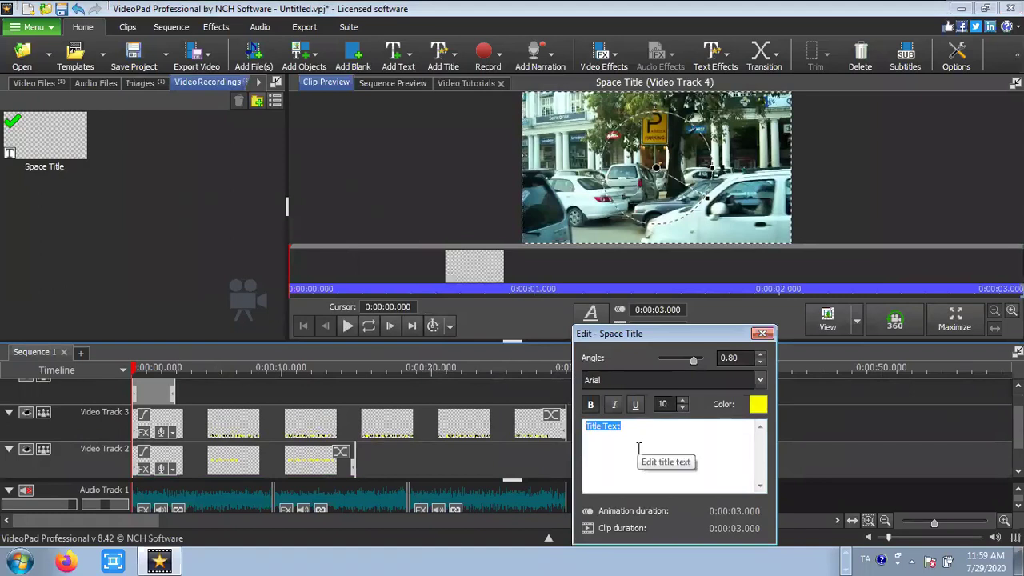
key(alt+shift)
text(VideoPad)
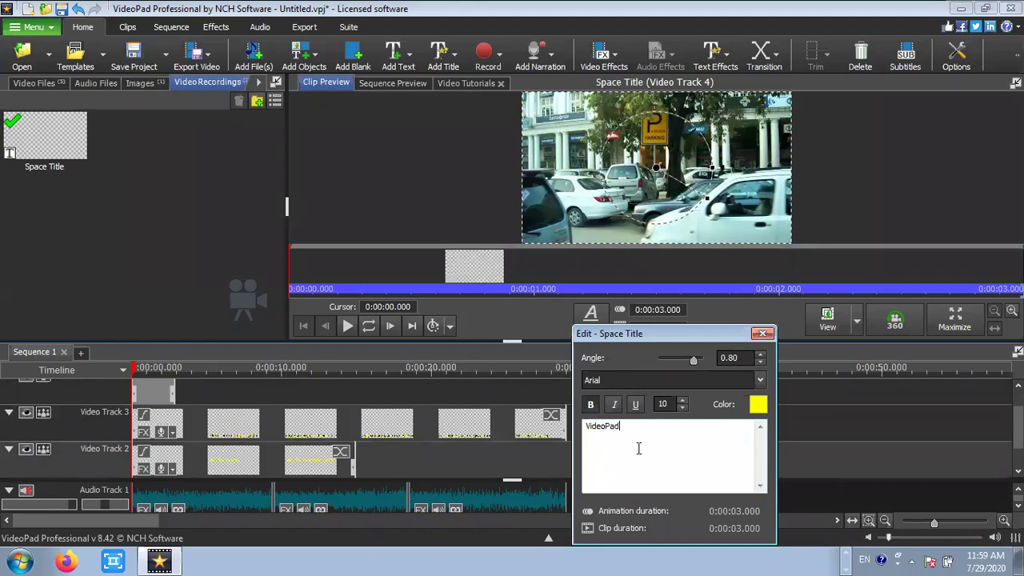
key(Up)
text(Trai)
text(ning)
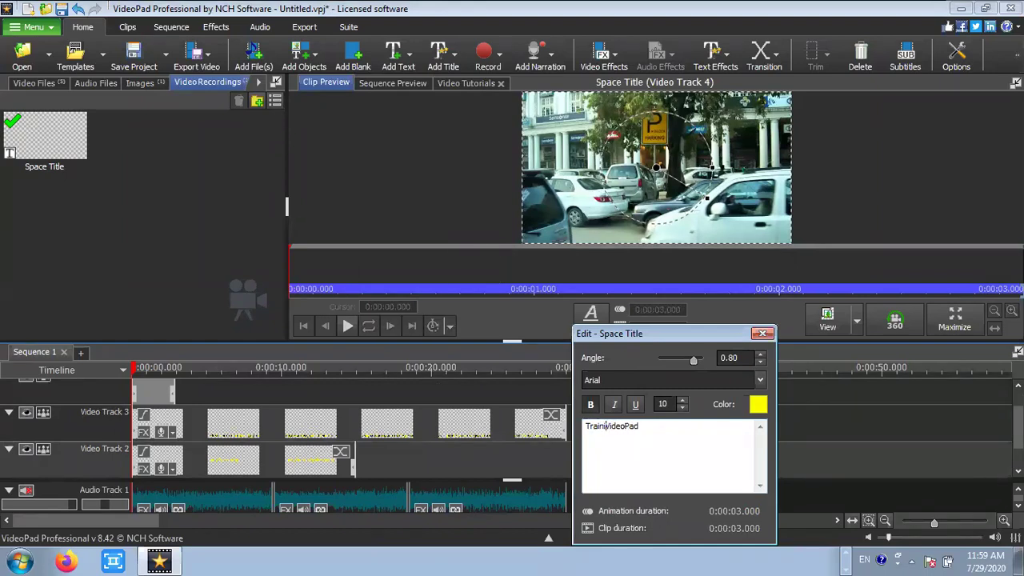
key(Return)
text(on)
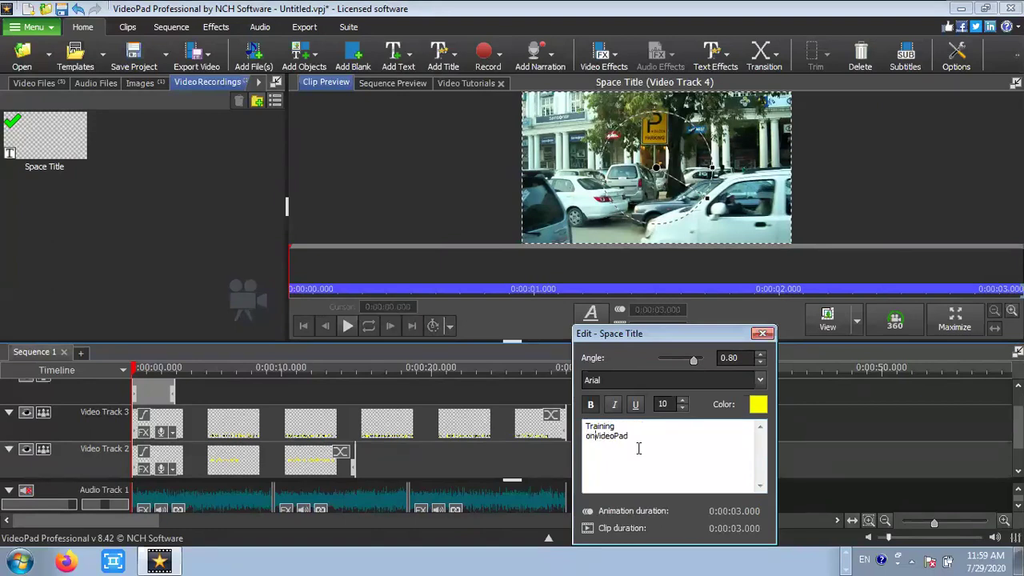
key(Return)
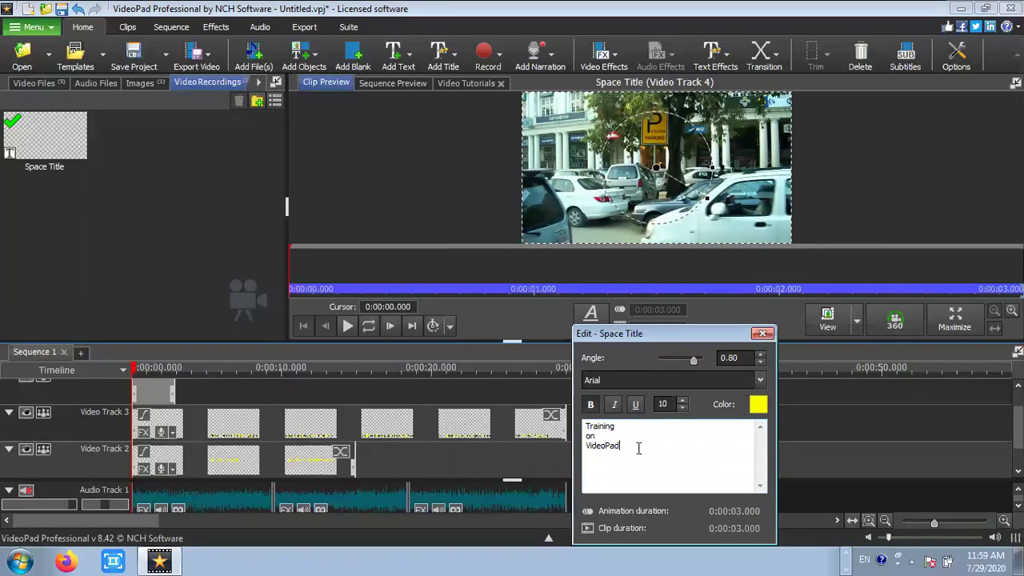
- Insert the line "FDP - Day 3" above "Training" in the Space title text
key(Up)
key(Home)
key(Up)
text(FDP )
text(- Day)
text( 3)
key(Return)
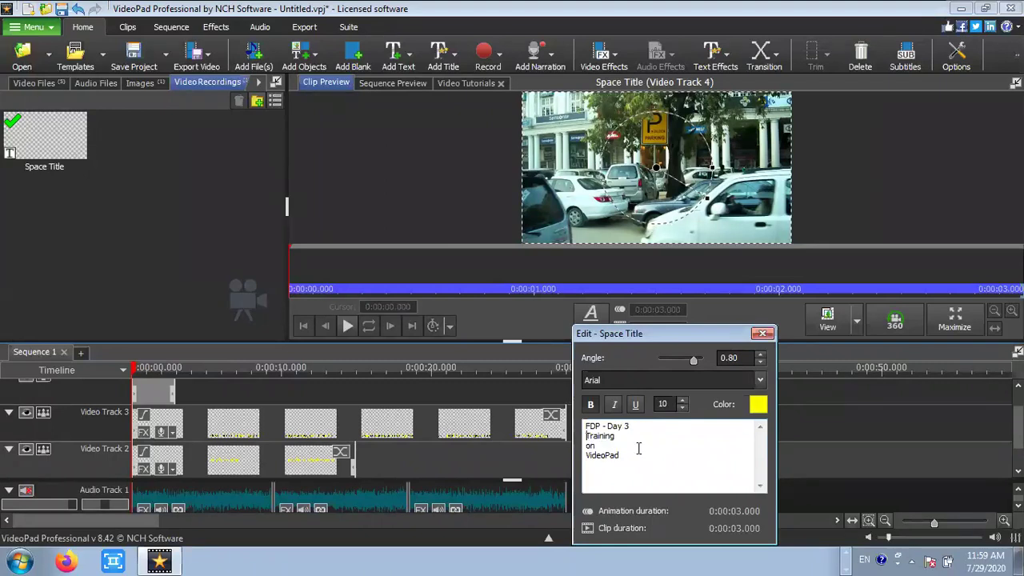
- Below "VideoPad" and a blank line, add "Welcome", "to" and "All" on separate lines
key(Down)
key(Down)
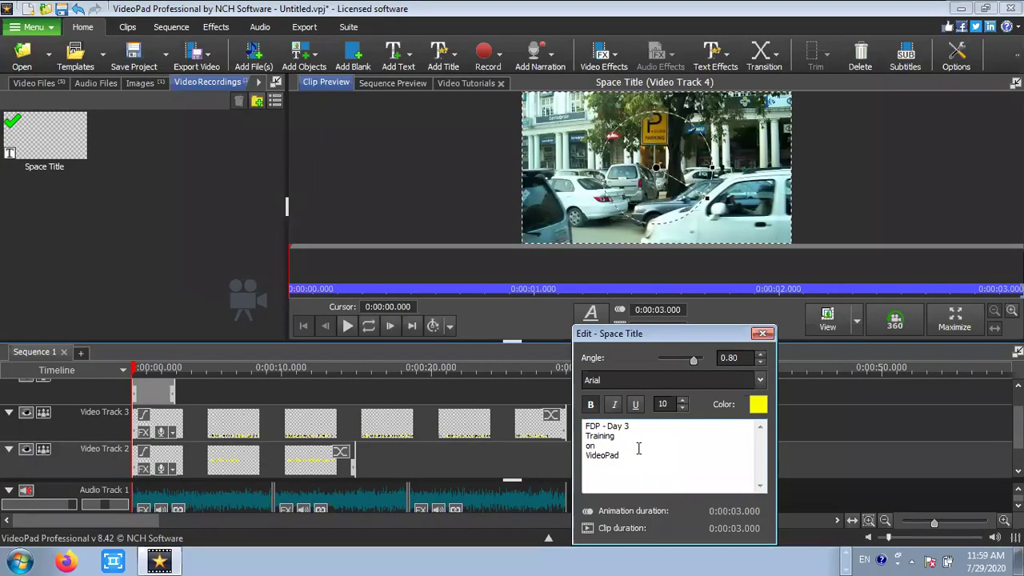
text(Welcome )
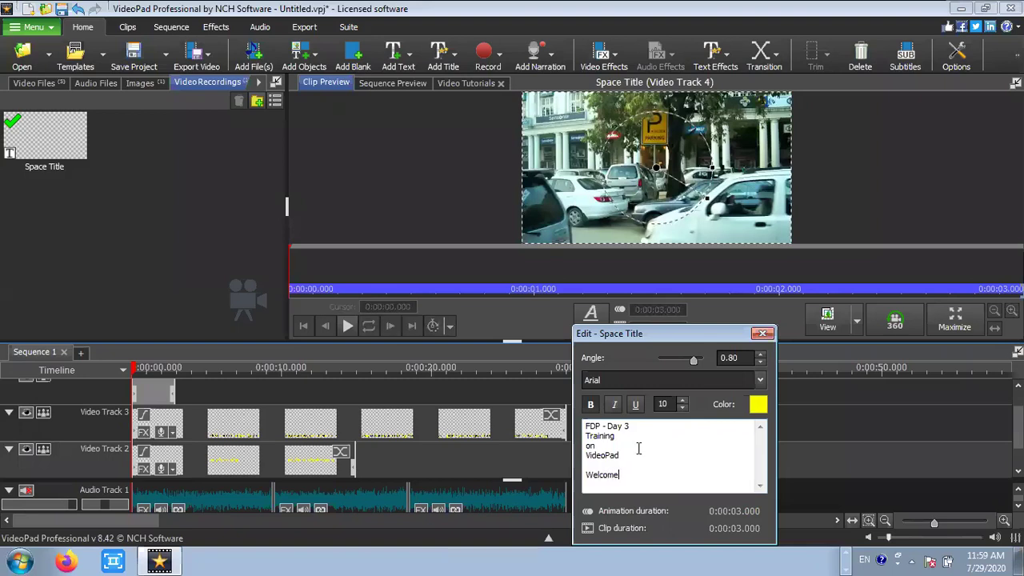
text(to)
key(Return)
text(All)
key(Return)
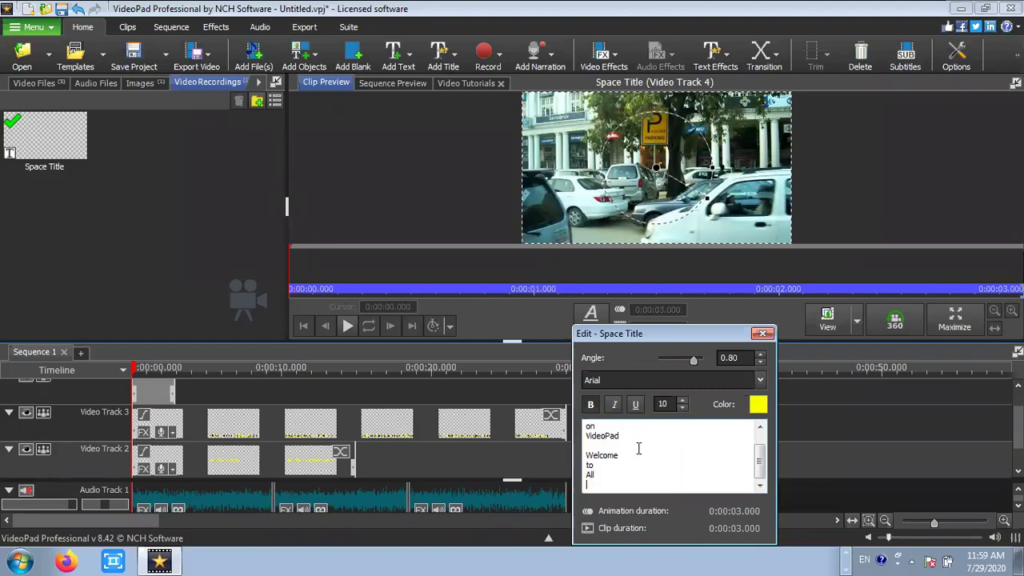
- After a blank line, append "Try few", "clippings", "and", "send", "your", "videos" and "to us." on separate lines
text(Try )
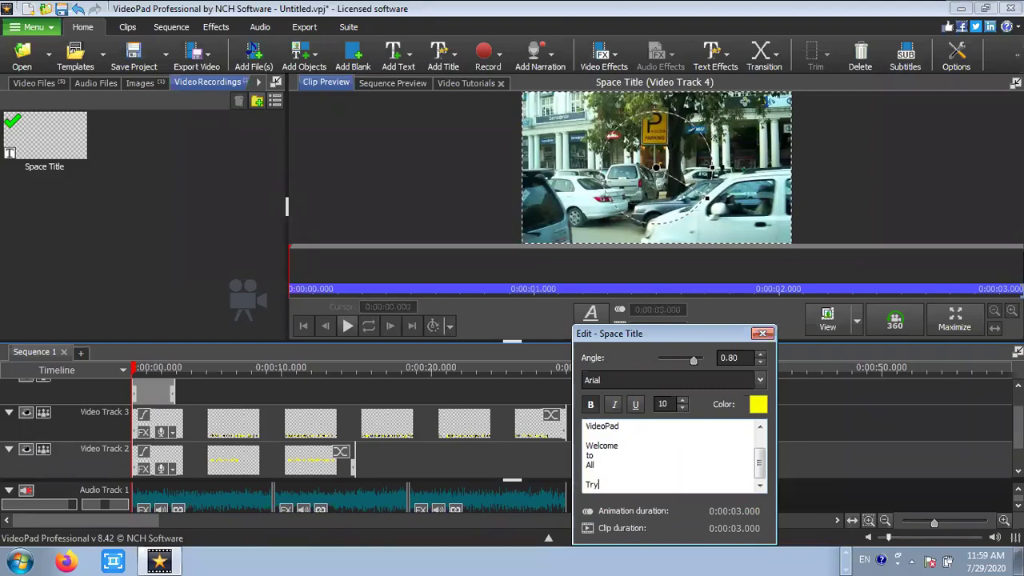
text(few)
key(Return)
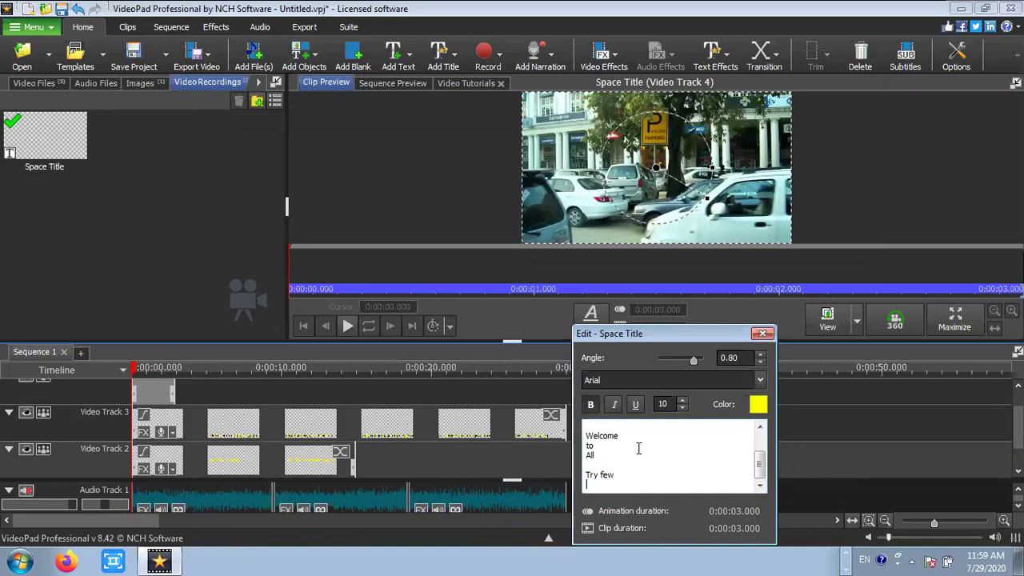
text(clippings)
key(Return)
text(and)
key(Return)
text(send)
key(Return)
text(your)
key(Return)
text(videos)
key(Return)
text(to )
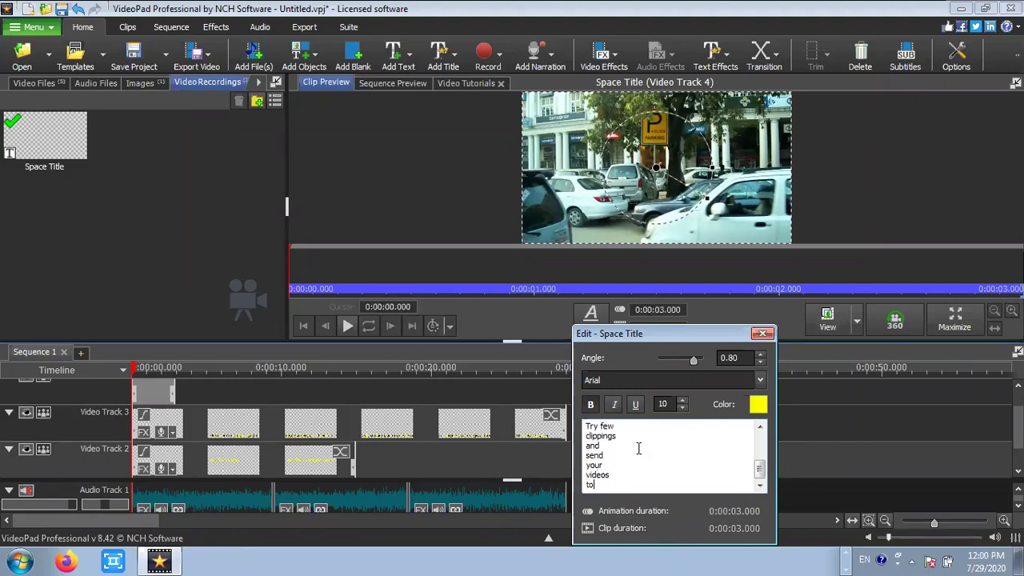
text(us.)
- Finish the Space title text with "Thanking" and "you!" on two new lines
key(Return)
text(Tha)
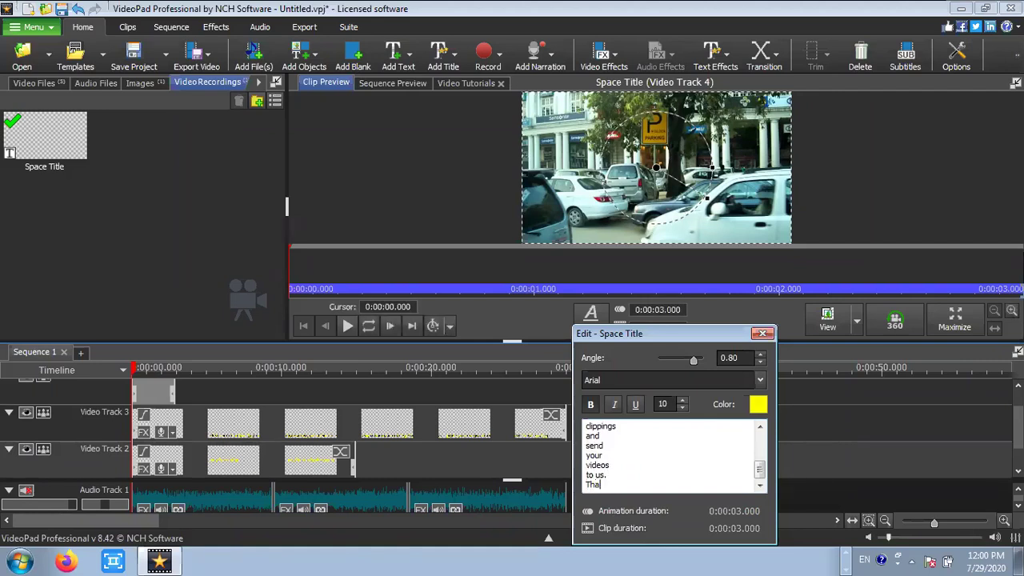
text(nking)
key(Return)
text(y)
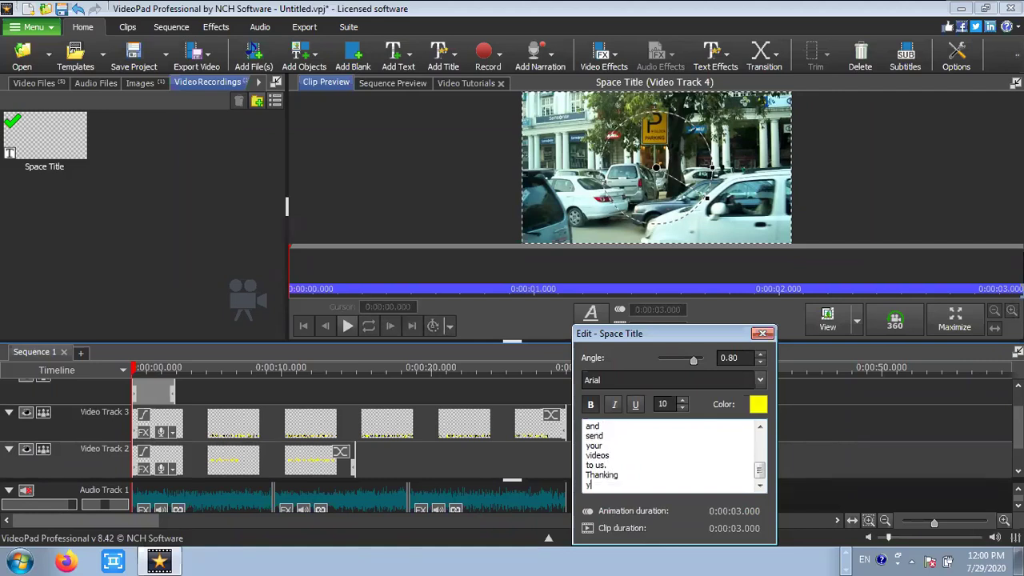
text(ou!)
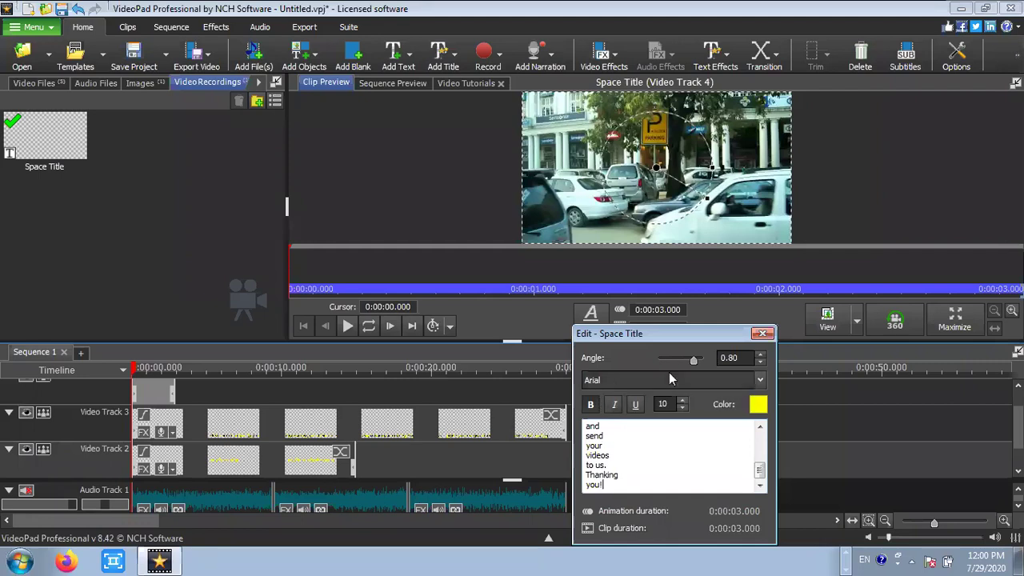
- Set the Space title's font size to 16, accept yellow ffff00 as its colour and close the title editor
double_click(662, 404)
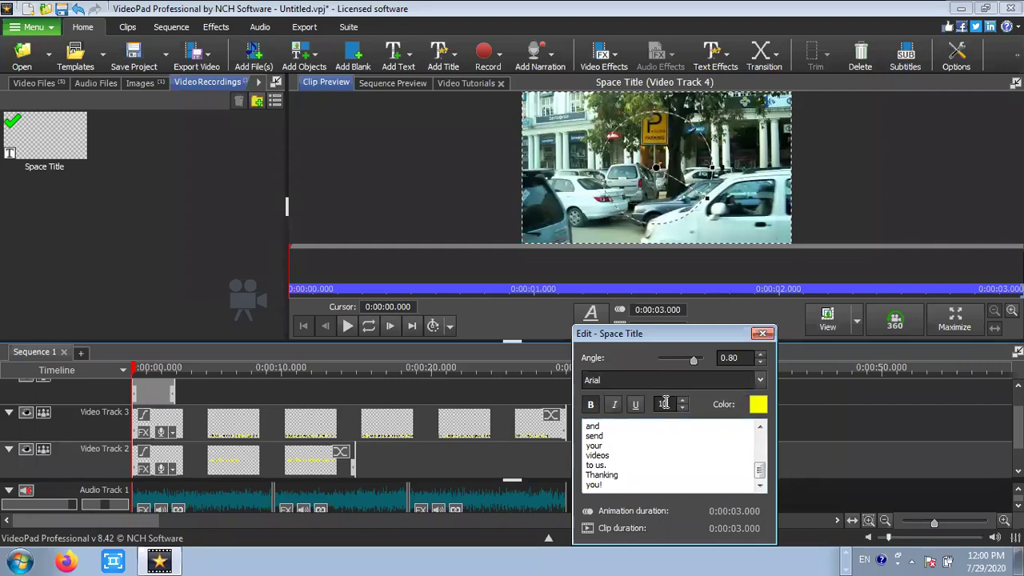
text(16)
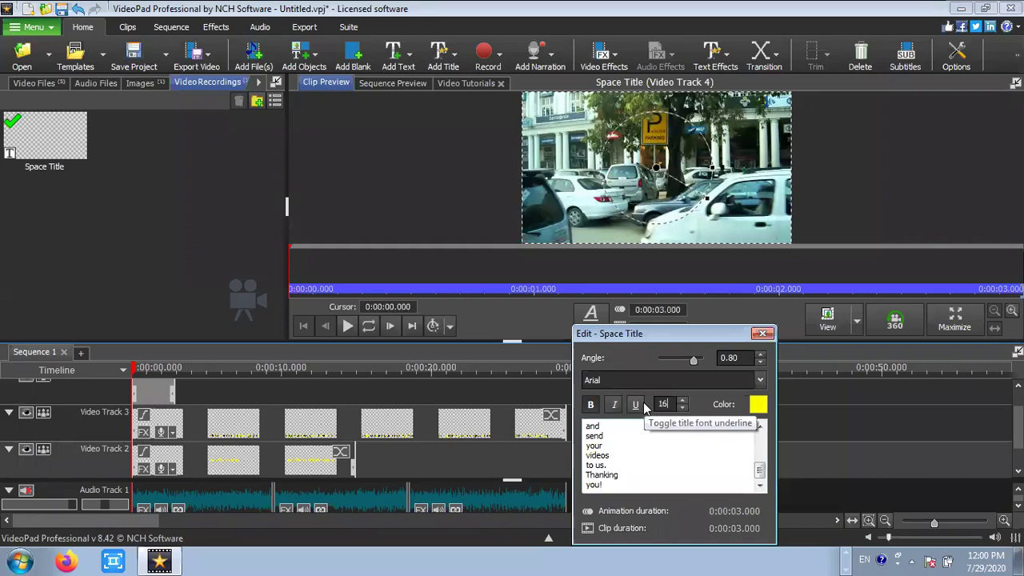
click(759, 406)
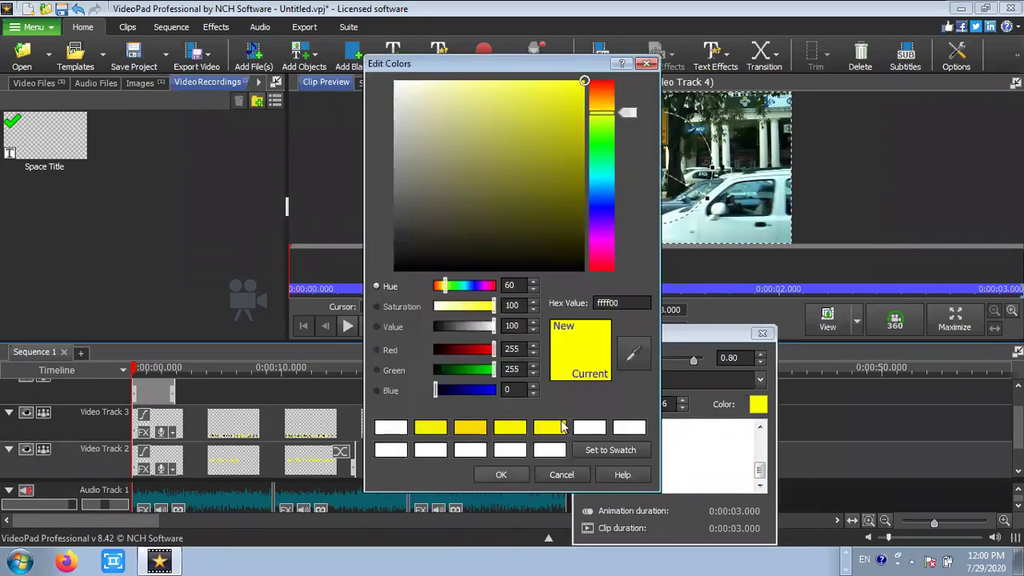
key(Return)
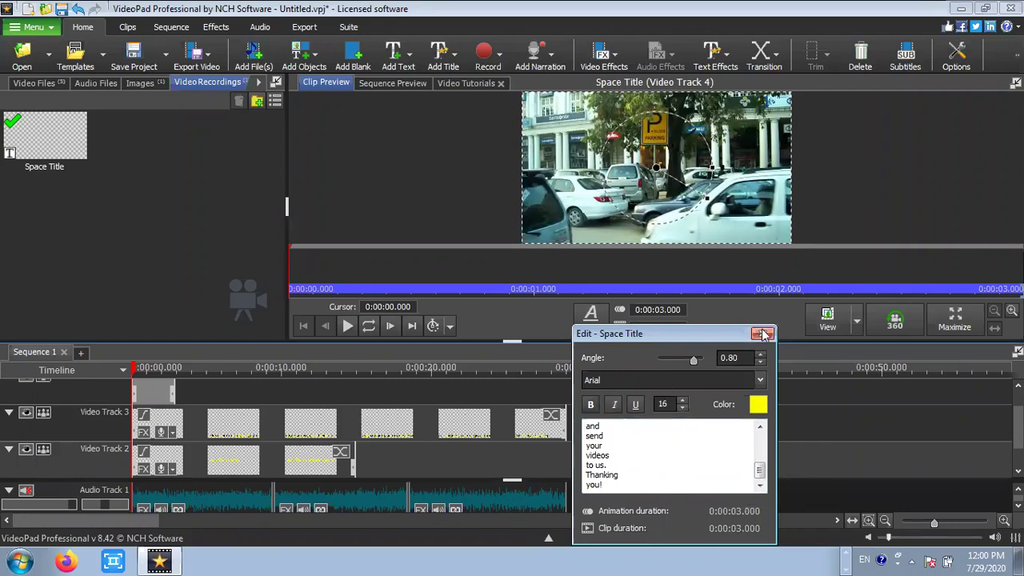
click(2, 368)
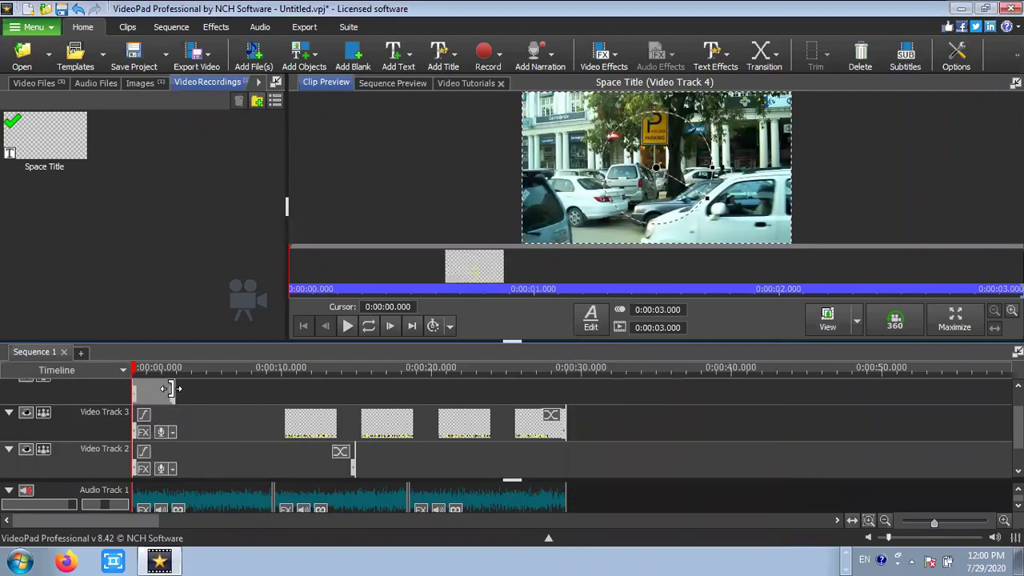
- Extend the Space title clip to the end of the sequence at 0:00:29.088, and hide Video Track 2
drag(172, 389, 570, 400)
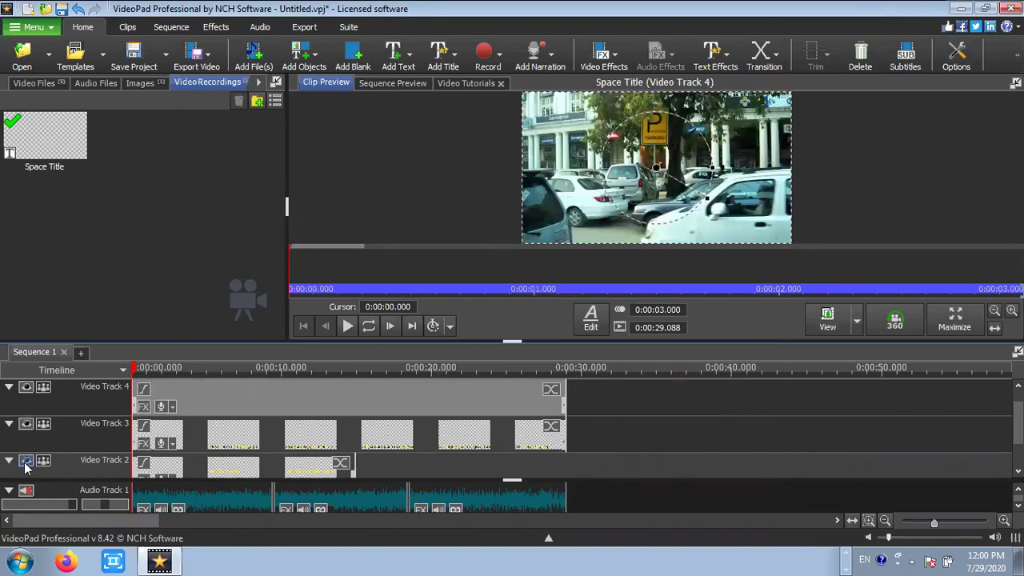
click(25, 462)
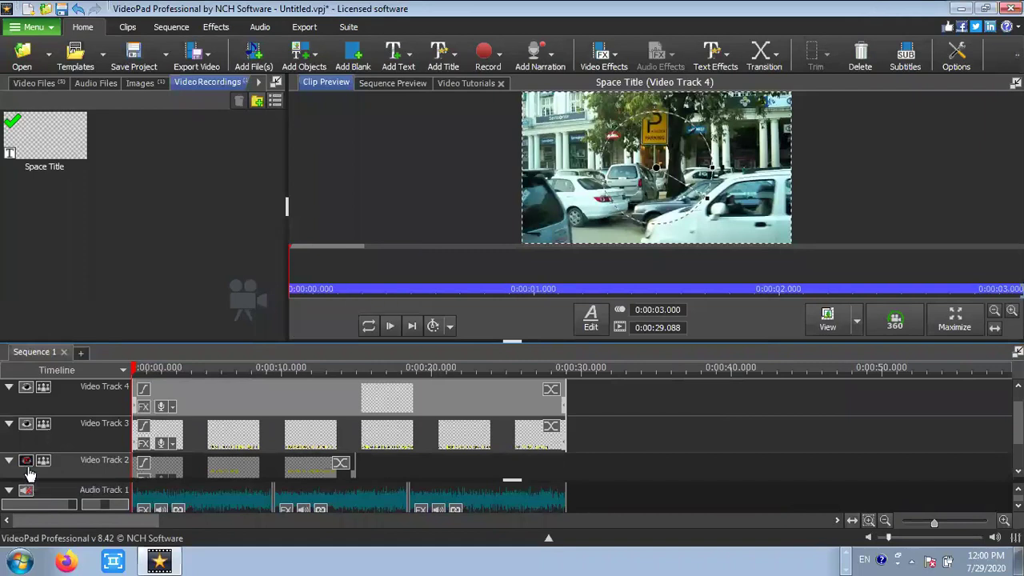
click(25, 462)
click(26, 462)
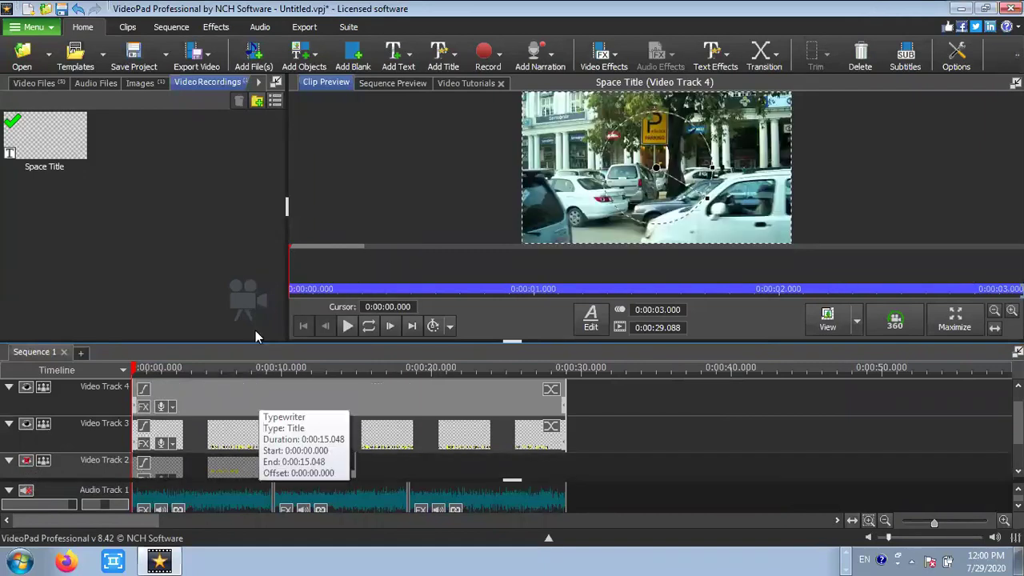
- Play the first seconds of the sequence to check how the Space title appears over the video
click(346, 327)
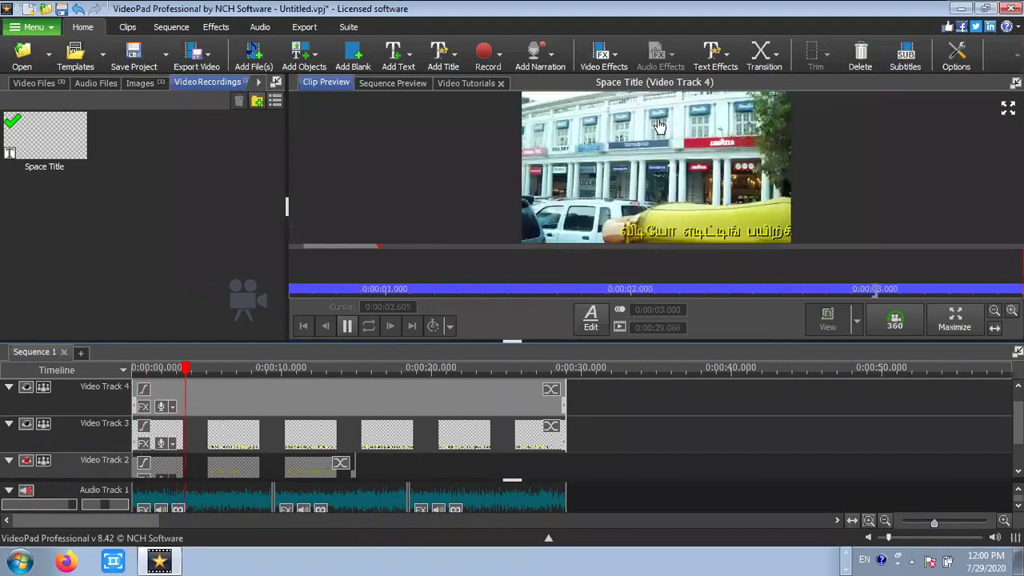
click(348, 325)
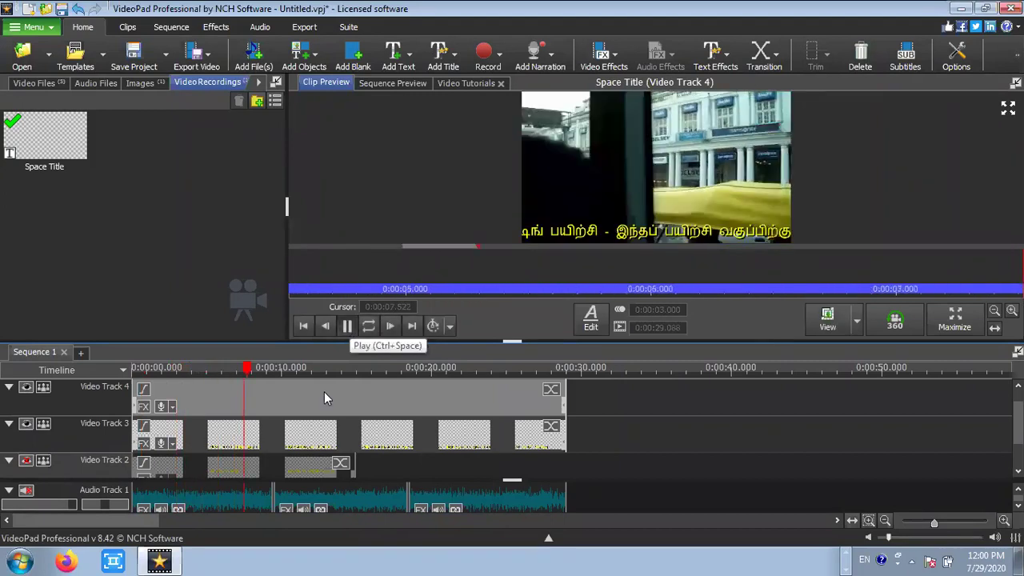
- Reopen the Space title on Video Track 4 for editing and set its animation duration to 30 seconds
double_click(323, 398)
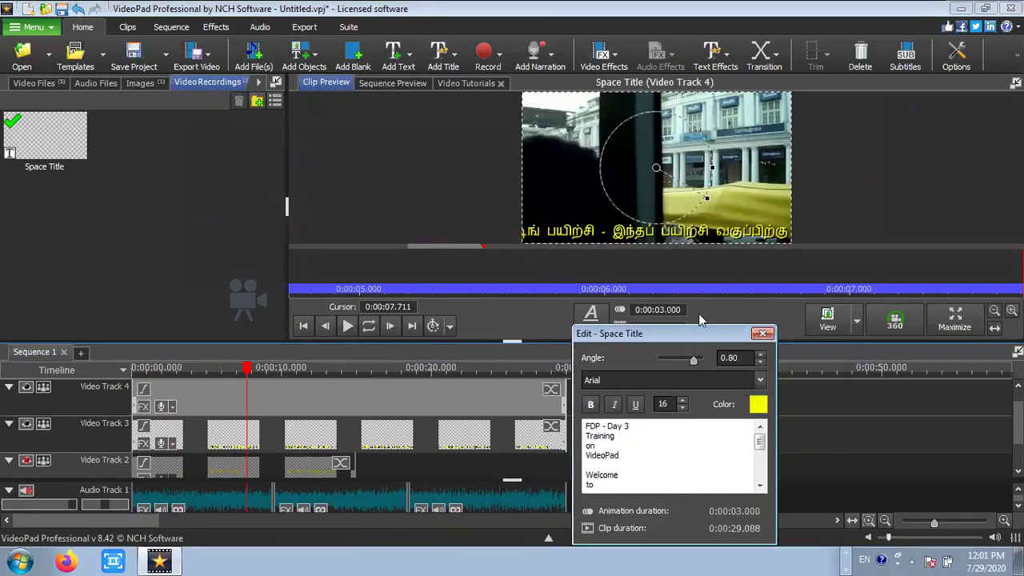
click(733, 487)
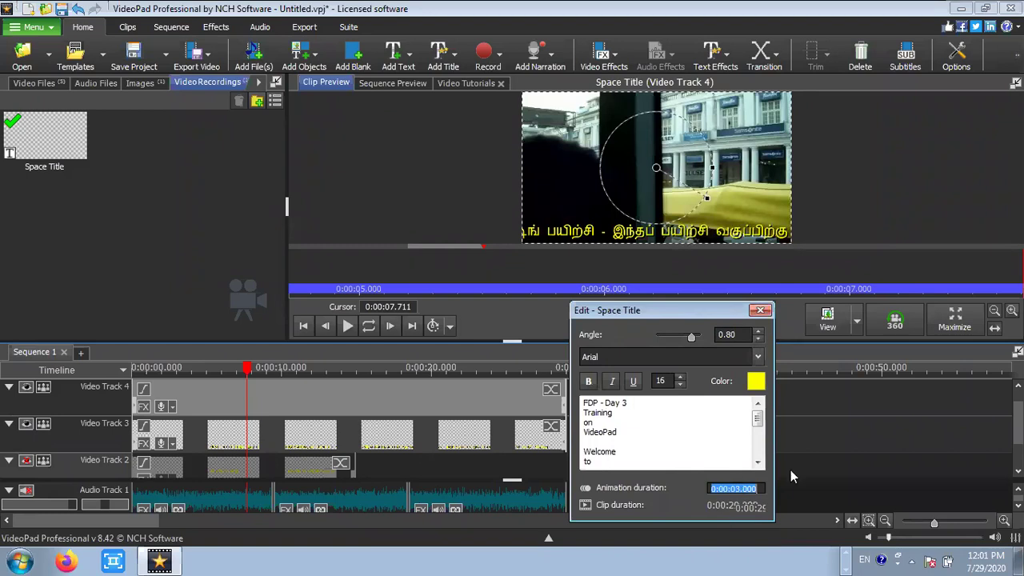
text(10)
key(Return)
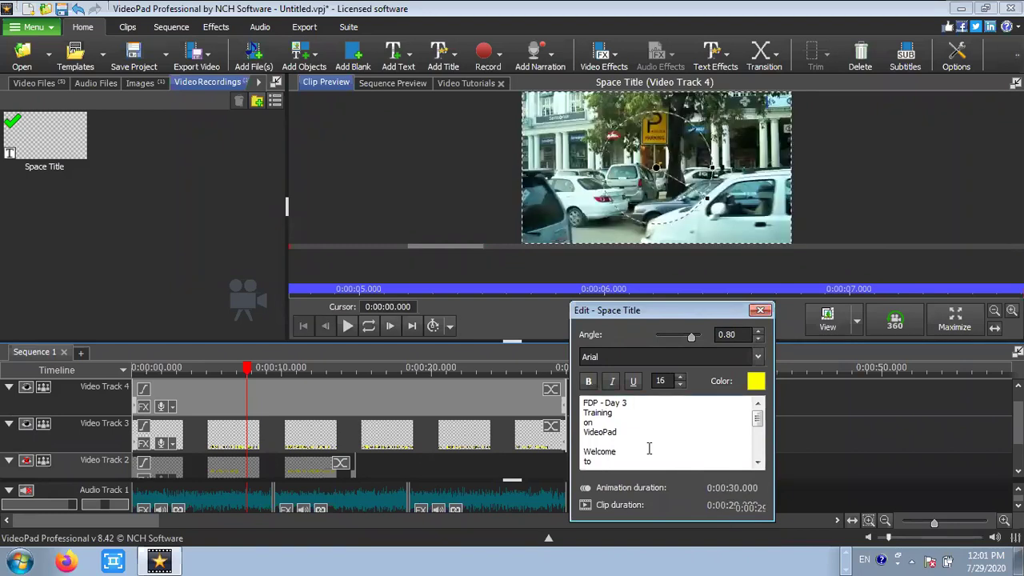
click(644, 458)
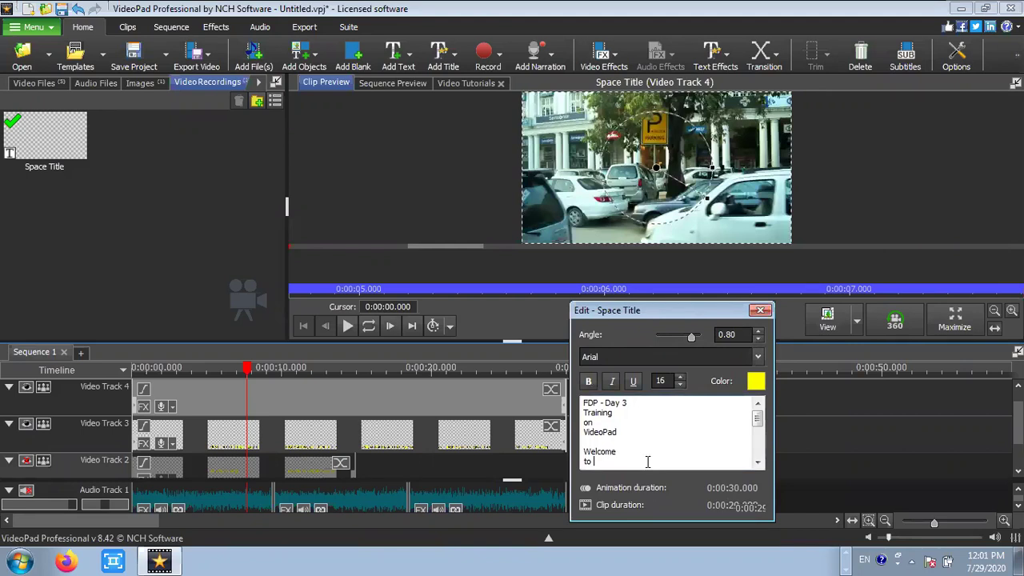
- Set the Space title's font size to 28 and its angle to 1.00, and close the title editor
drag(583, 404, 606, 484)
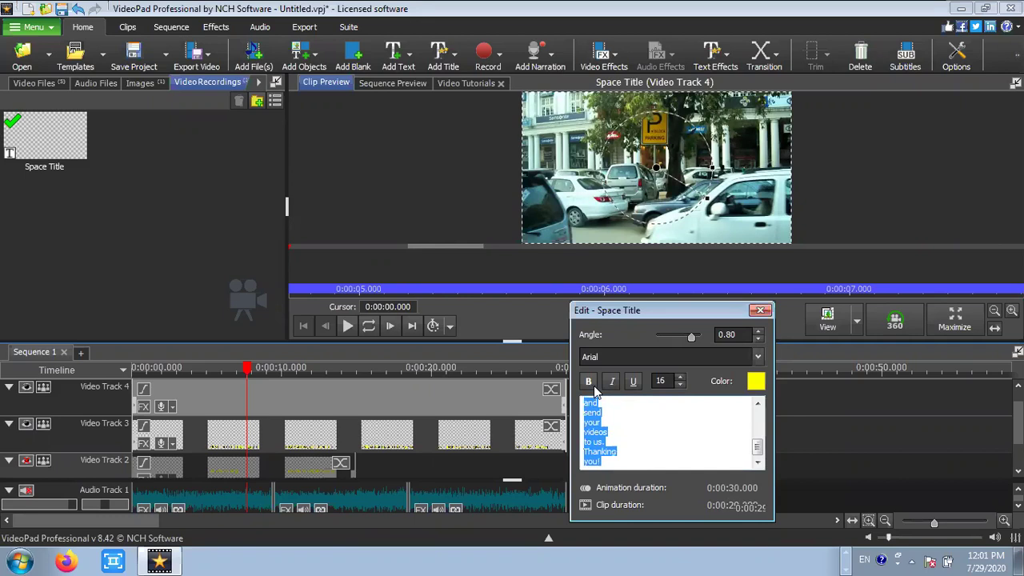
click(625, 434)
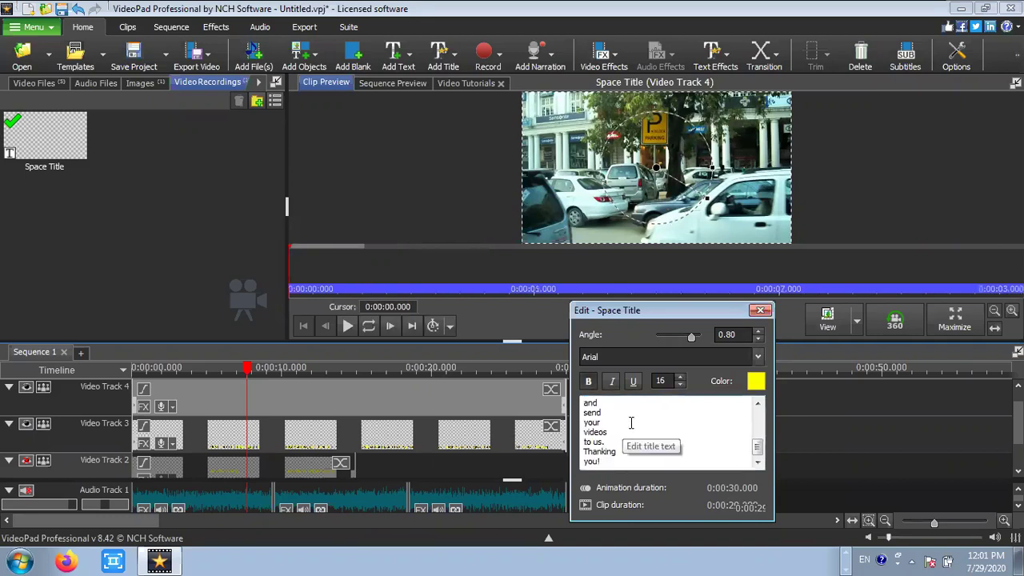
click(634, 381)
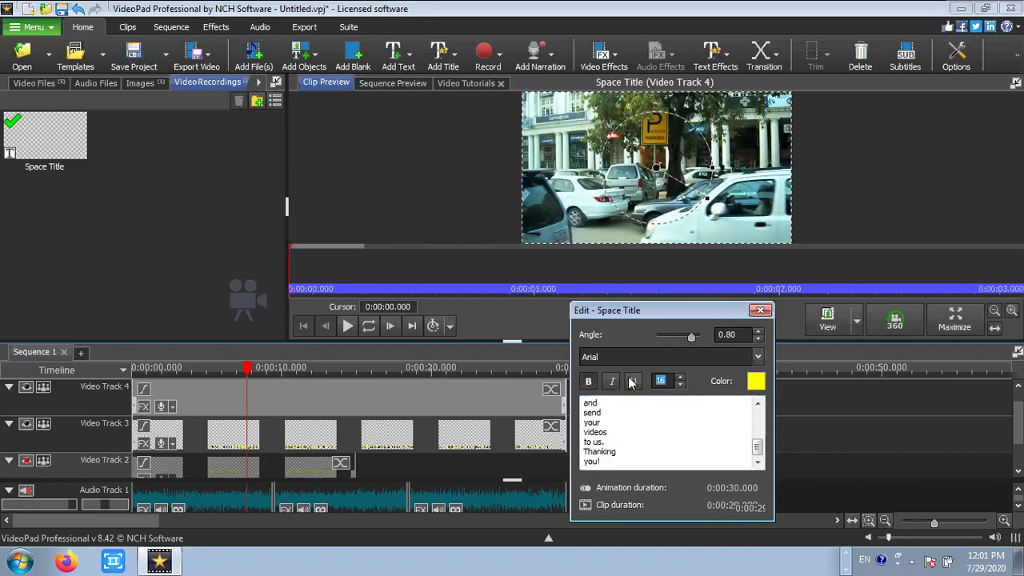
text(28)
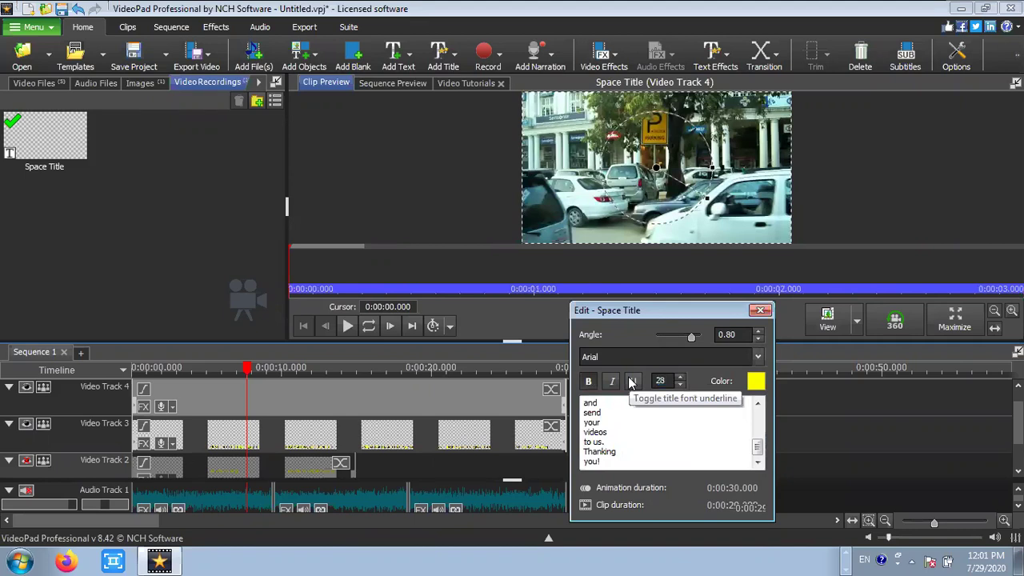
click(706, 336)
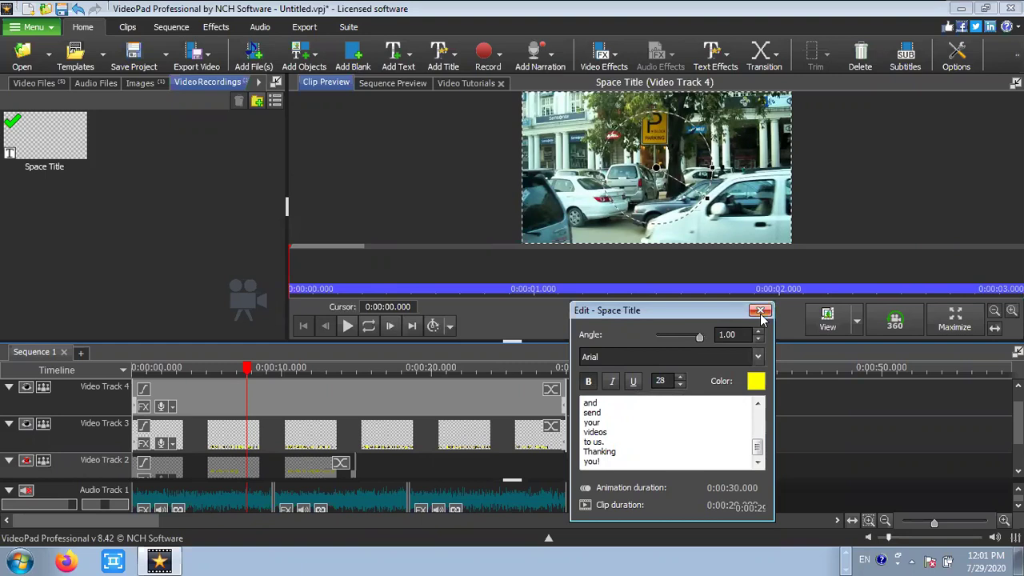
click(759, 312)
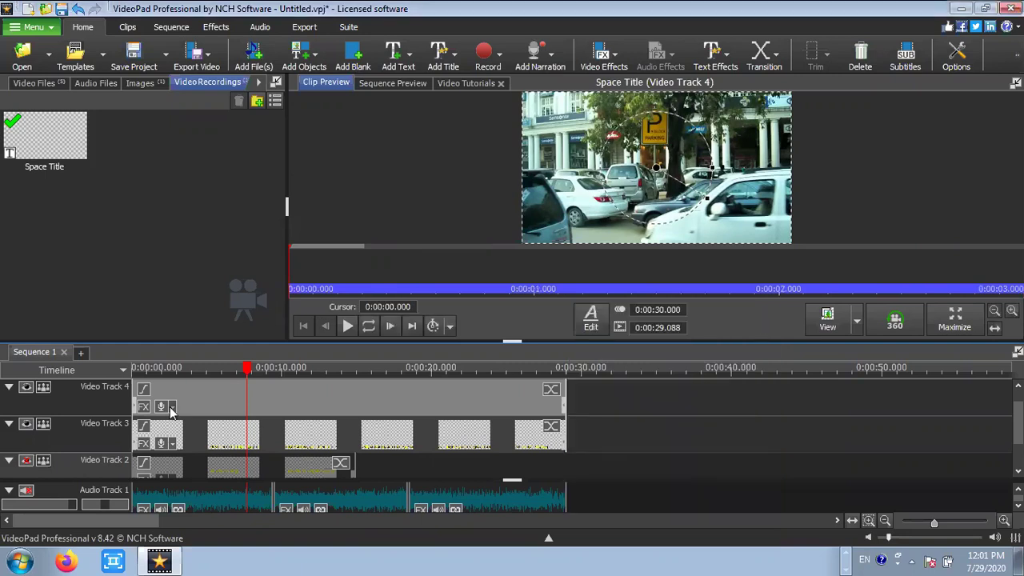
- Play the first seconds of the sequence to check the enlarged Space title over the video
click(346, 326)
click(346, 327)
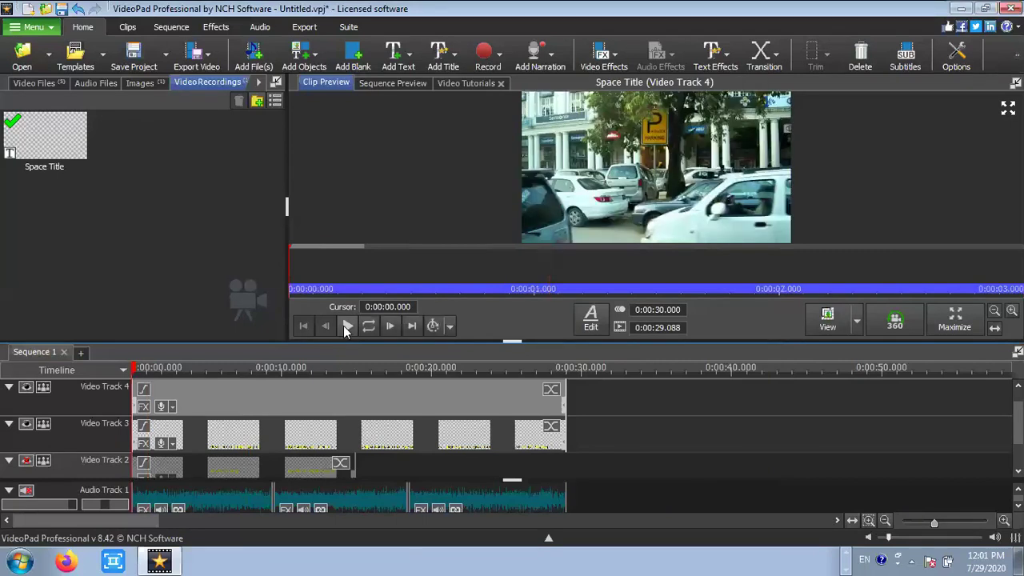
click(346, 326)
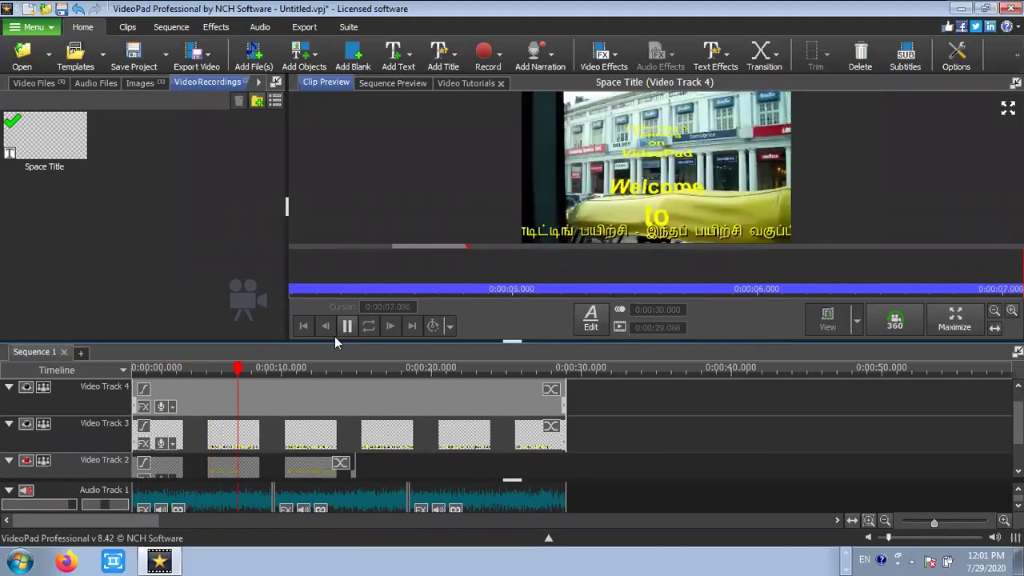
key(space)
- Play the whole sequence from the start in full screen and return to the normal view
click(1007, 109)
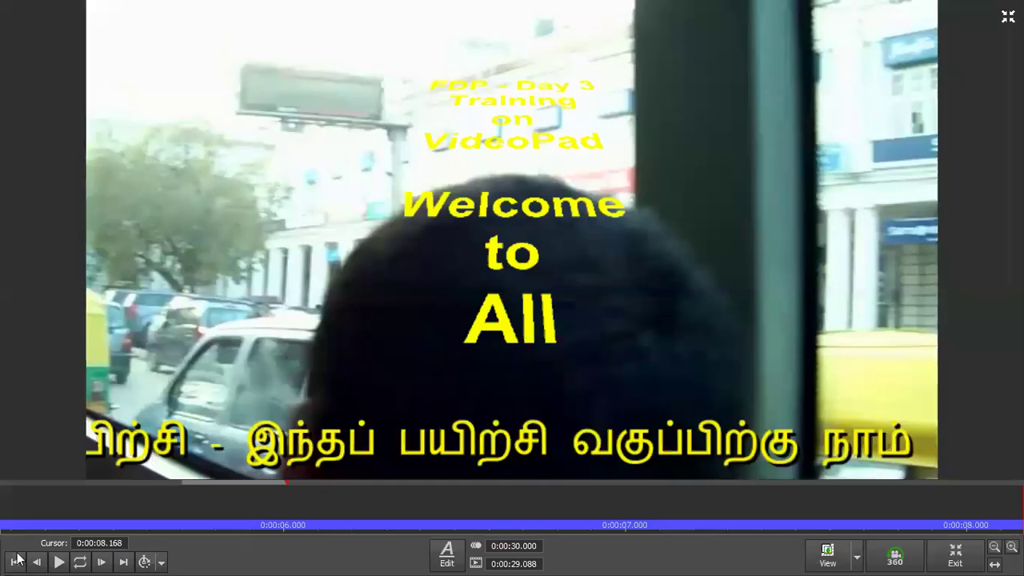
click(16, 560)
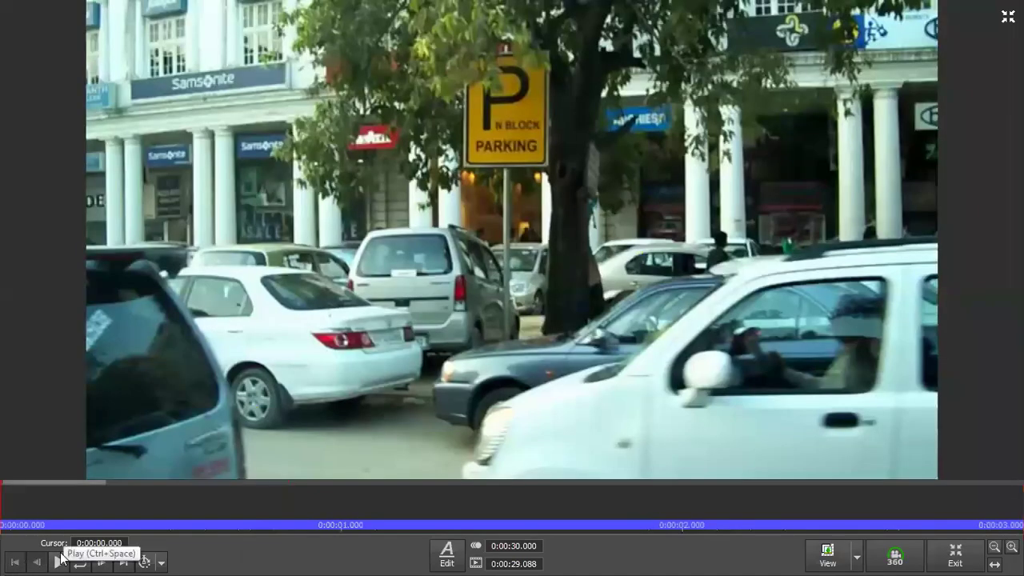
click(60, 560)
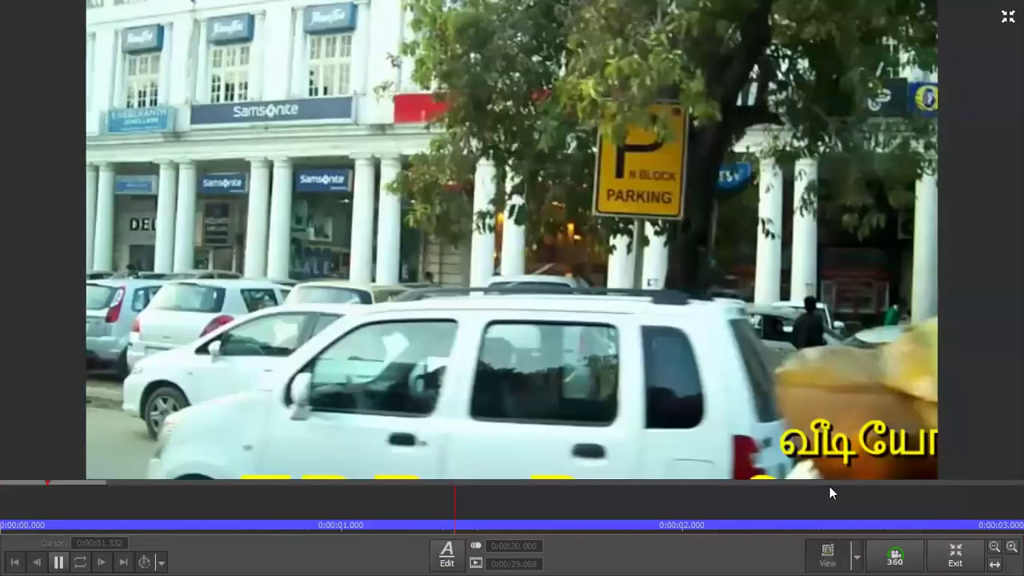
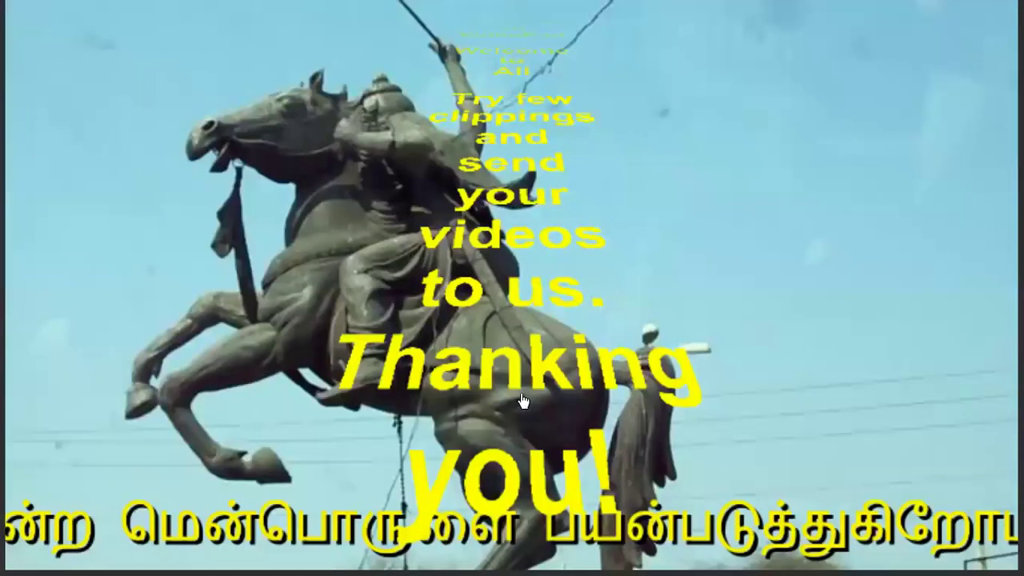
mouse_move(521, 400)
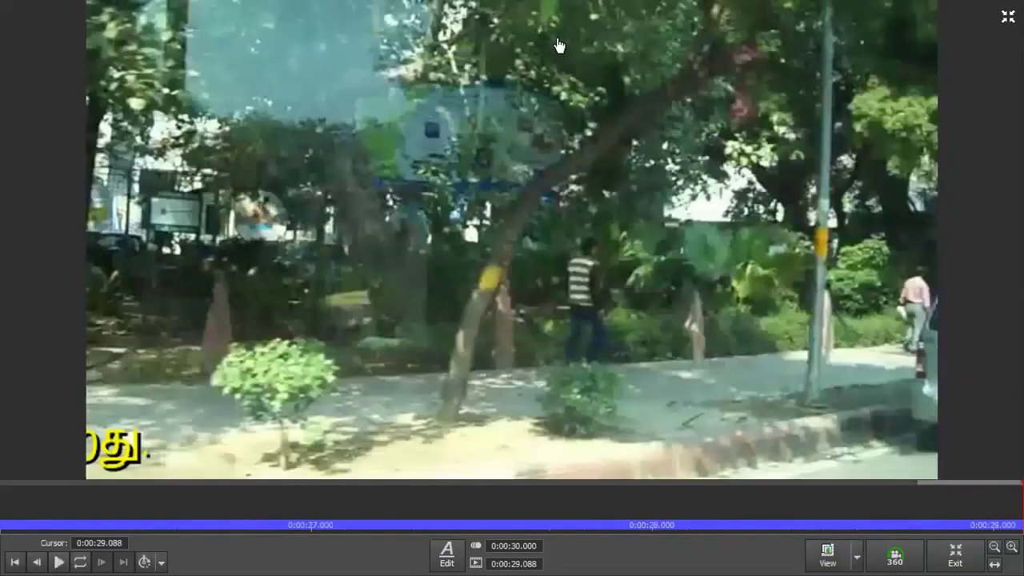
key(Escape)
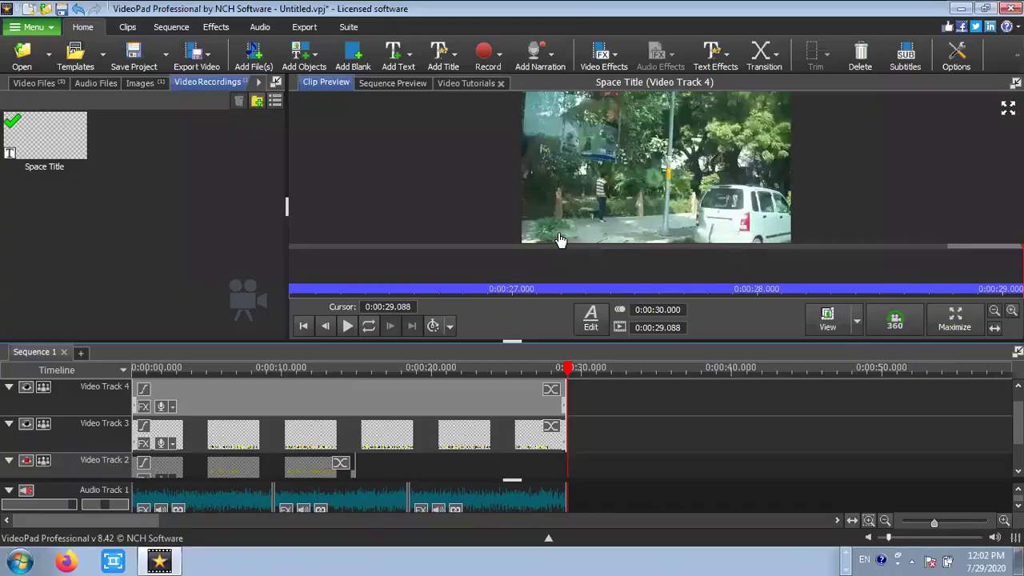
click(182, 428)
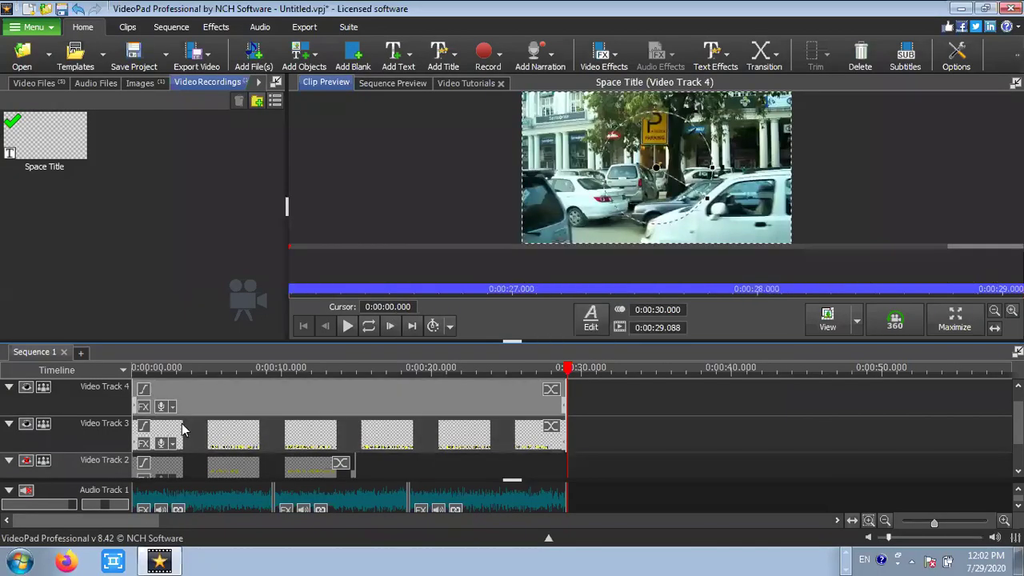
click(209, 405)
right_click(470, 435)
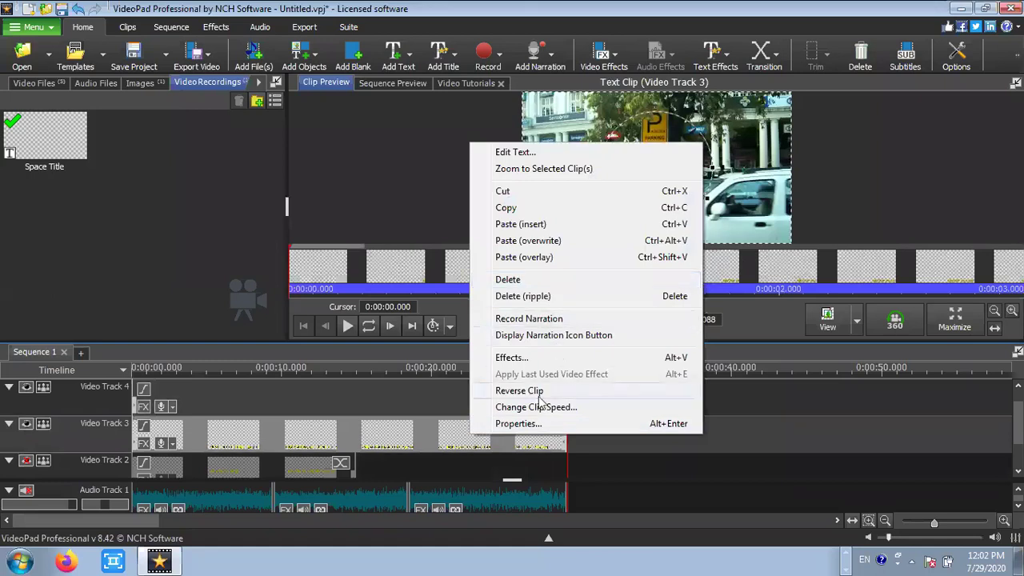
click(734, 452)
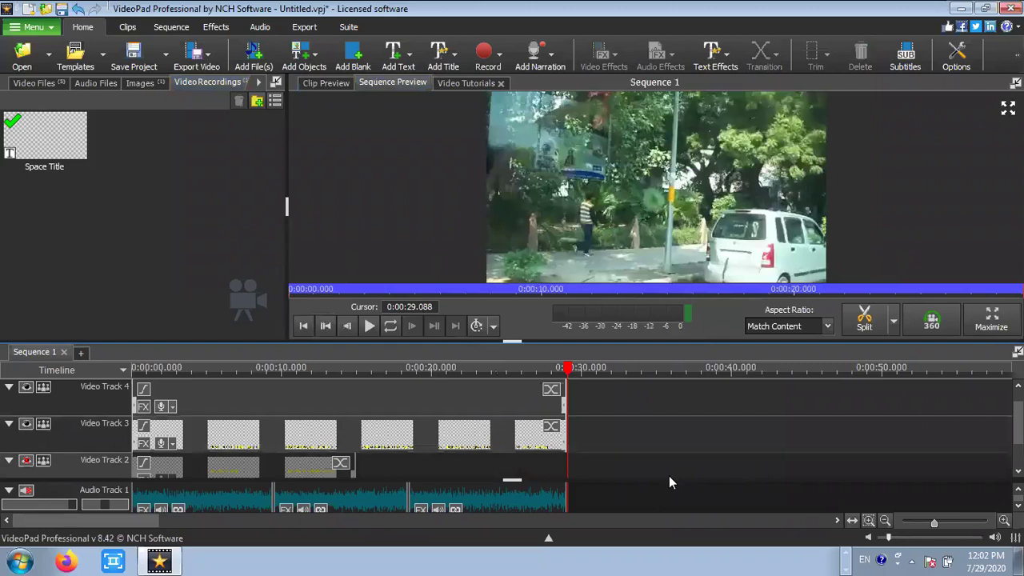
- Start adding files to the project and open the Audio files folder
click(253, 62)
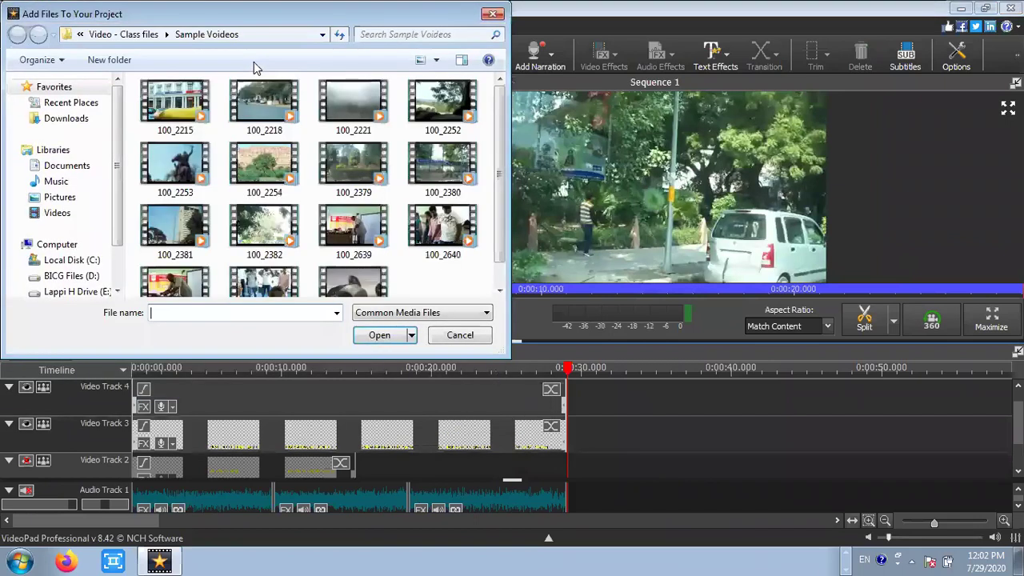
click(121, 34)
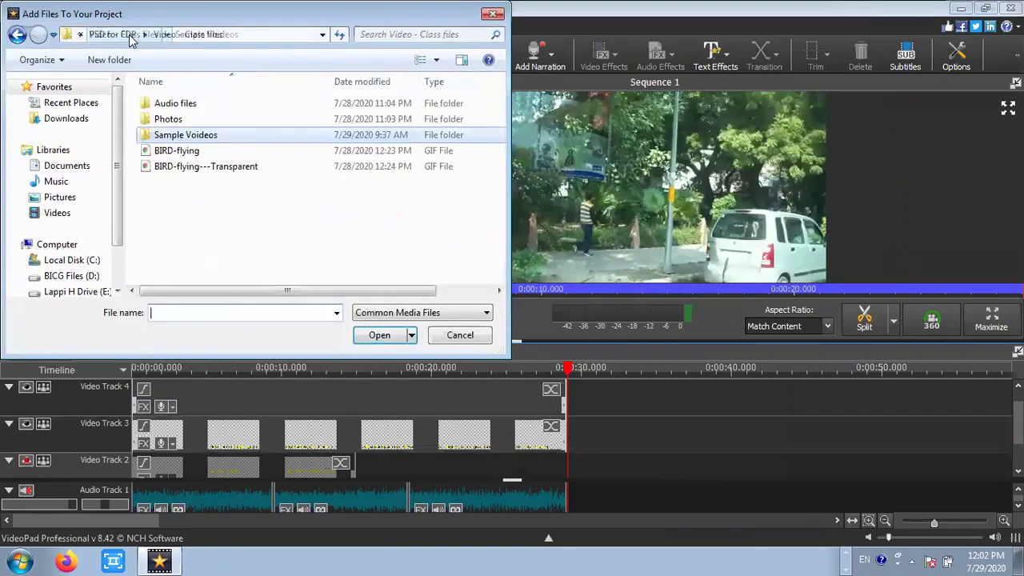
double_click(172, 105)
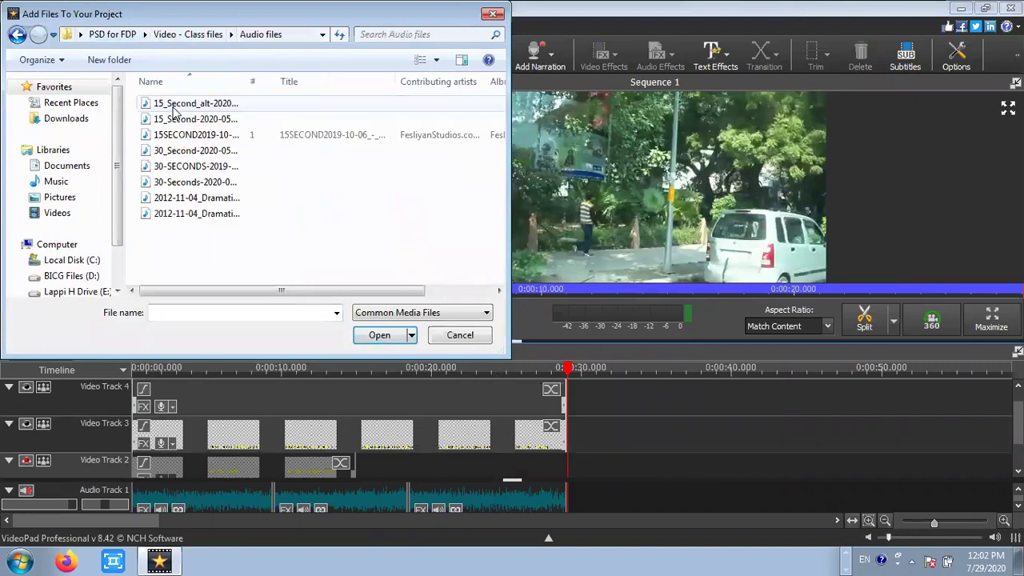
- Listen to the 30_Second Mastermind track in the media player, pause it and return to the file selection
click(181, 153)
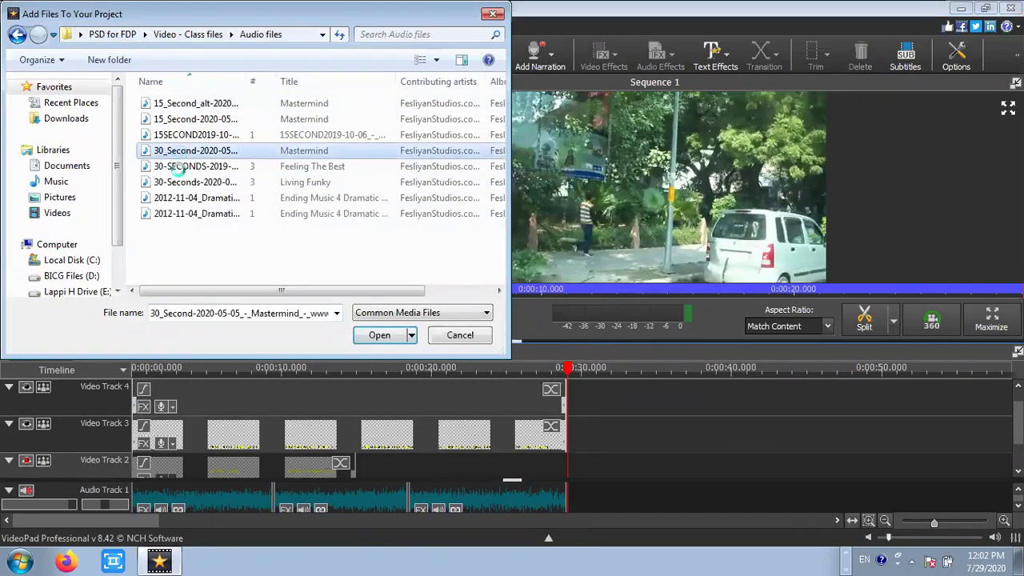
right_click(181, 153)
click(224, 185)
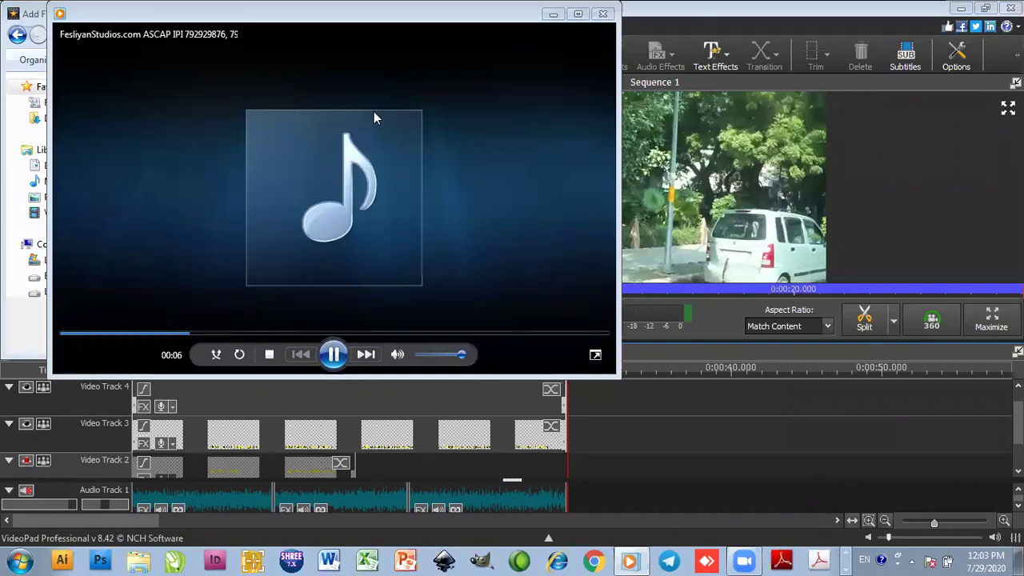
click(334, 354)
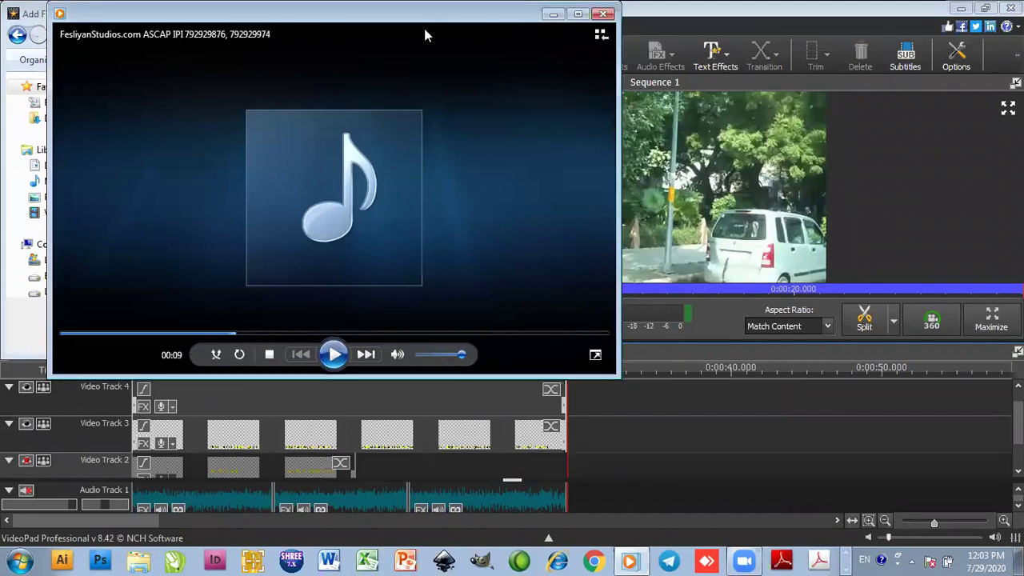
drag(532, 105, 549, 193)
click(154, 153)
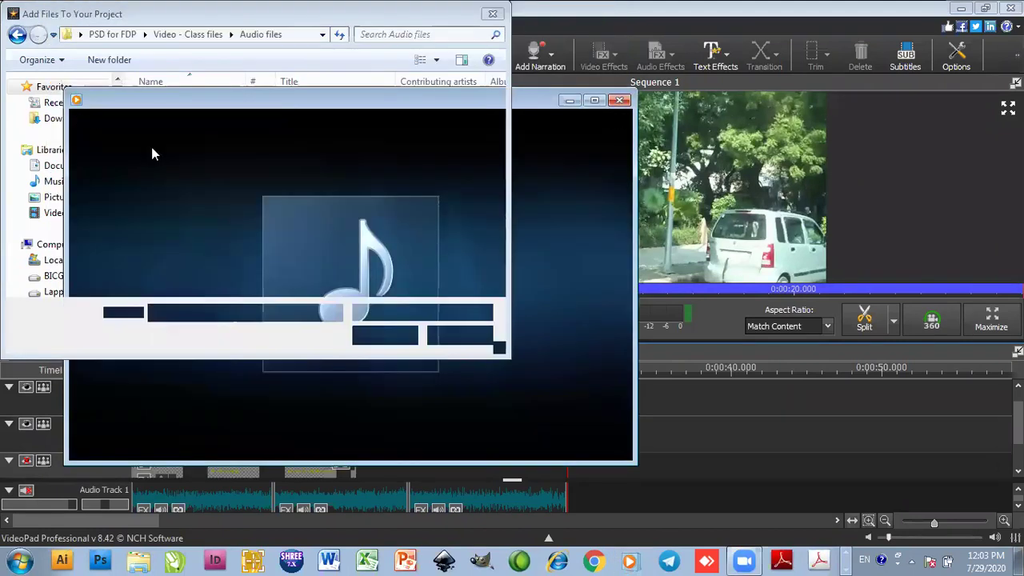
- Import the 15_Second-2020-05-05 Mastermind audio file into the project
click(196, 119)
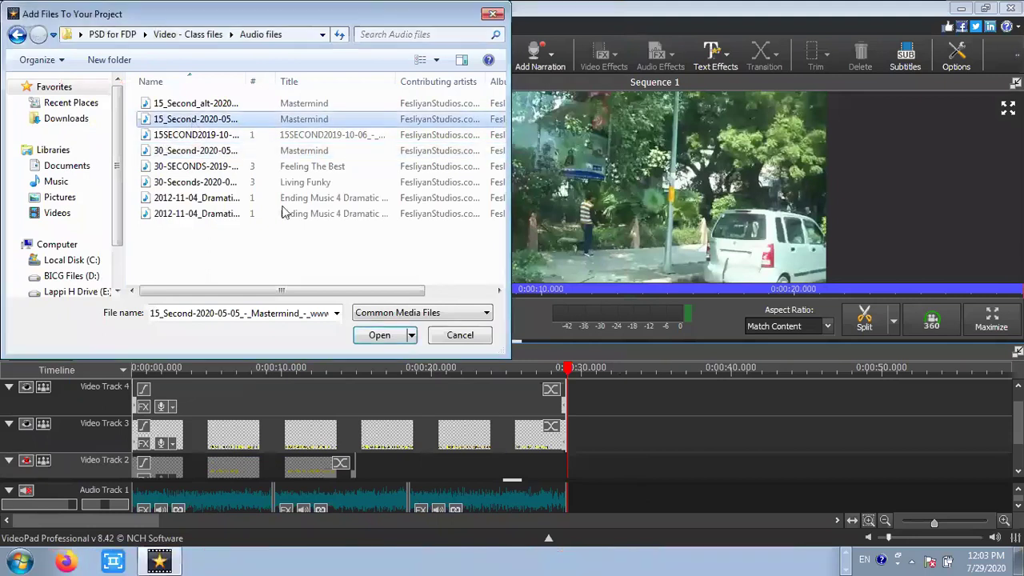
click(374, 335)
- Try to place the 15_Second audio clip on Audio Track 1 and in the overlay area above Video Track 4
drag(70, 168, 170, 506)
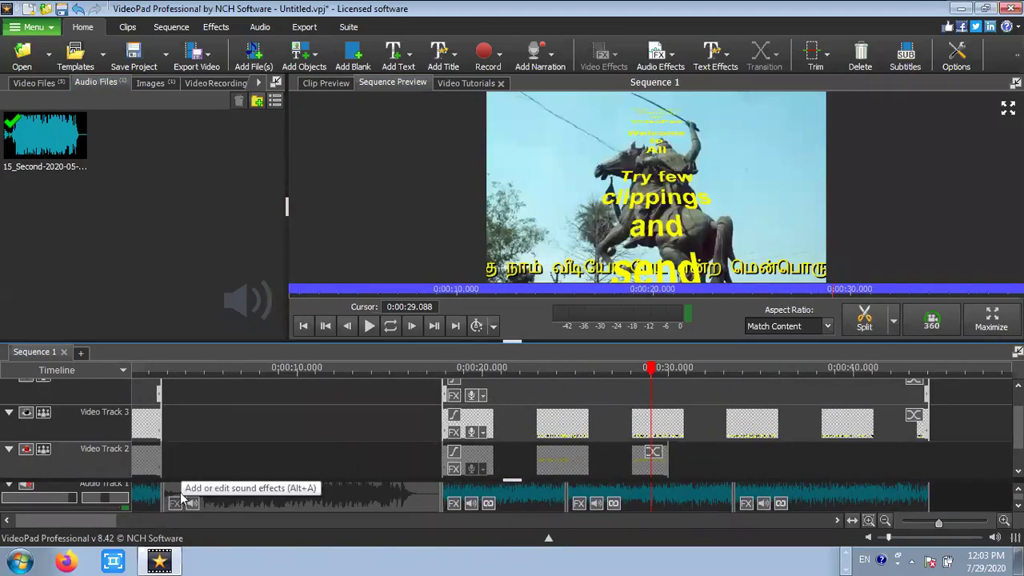
click(643, 497)
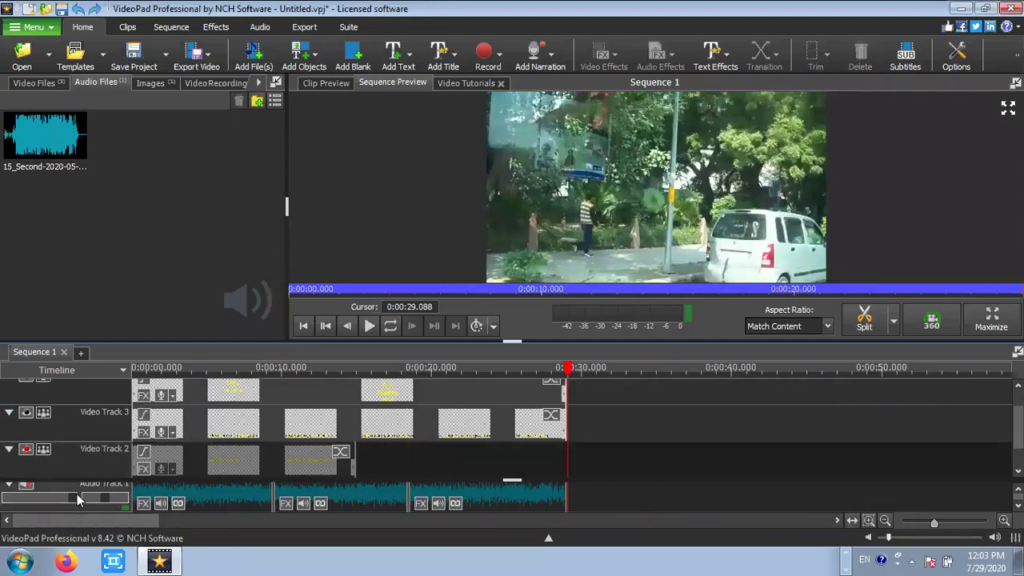
scroll(79, 497, up, 2)
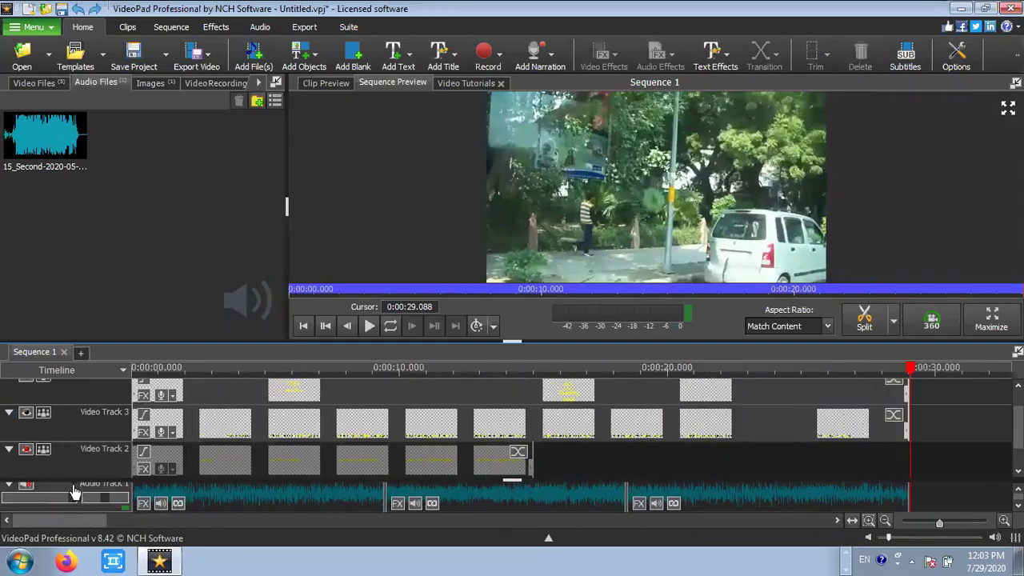
mouse_move(70, 480)
mouse_down()
mouse_move(69, 450)
mouse_move(69, 469)
mouse_up()
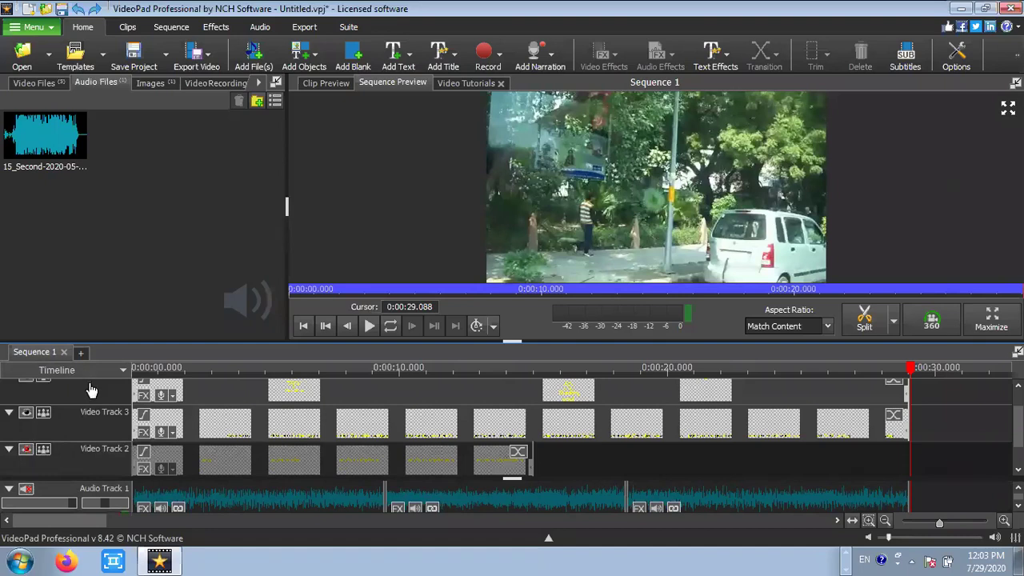
scroll(512, 427, up, 2)
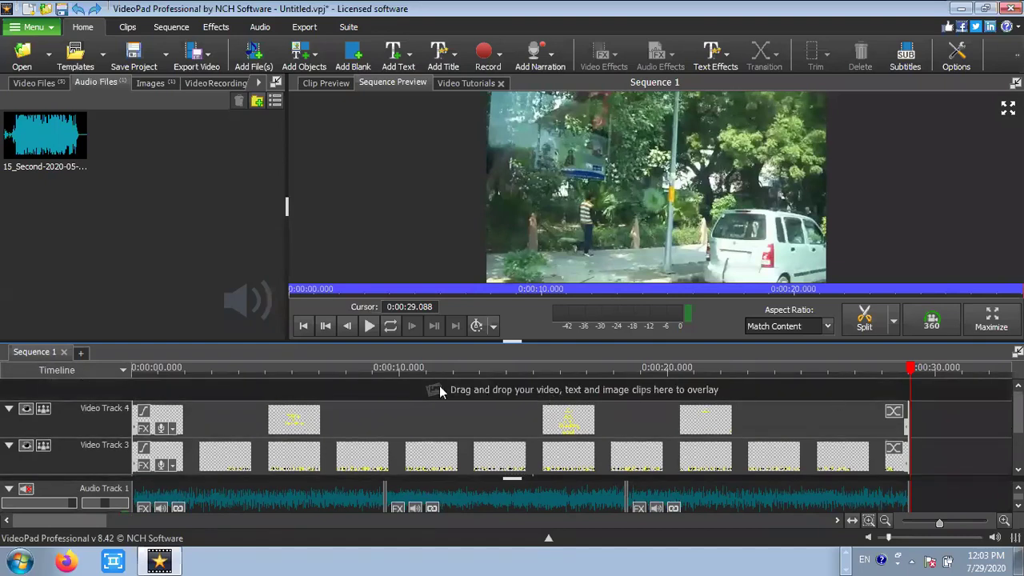
drag(27, 137, 221, 393)
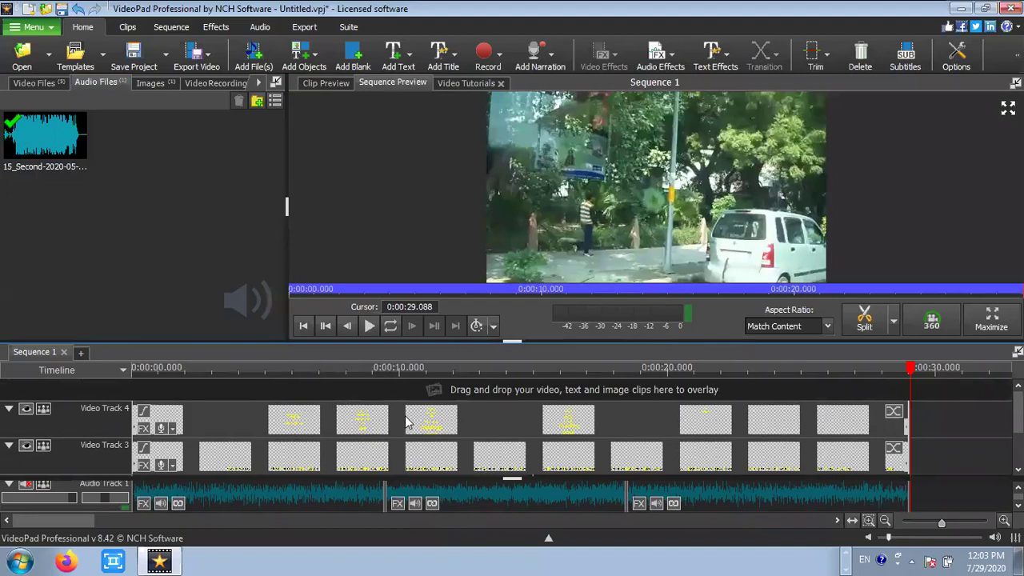
- Try to delete the first video clip's audio from Audio Track 1, and undo the deletion
scroll(335, 523, up, 4)
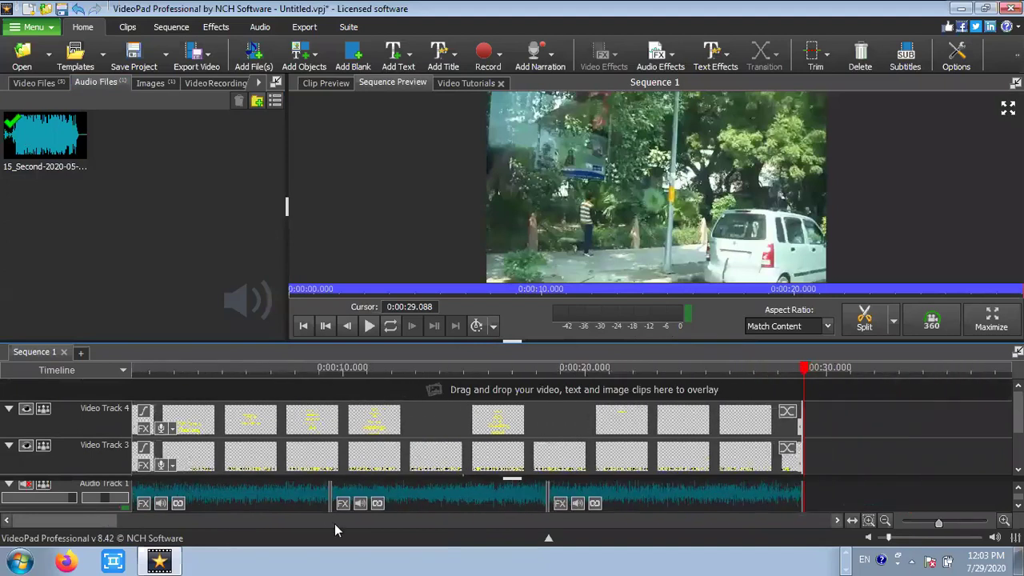
scroll(335, 523, up, 1)
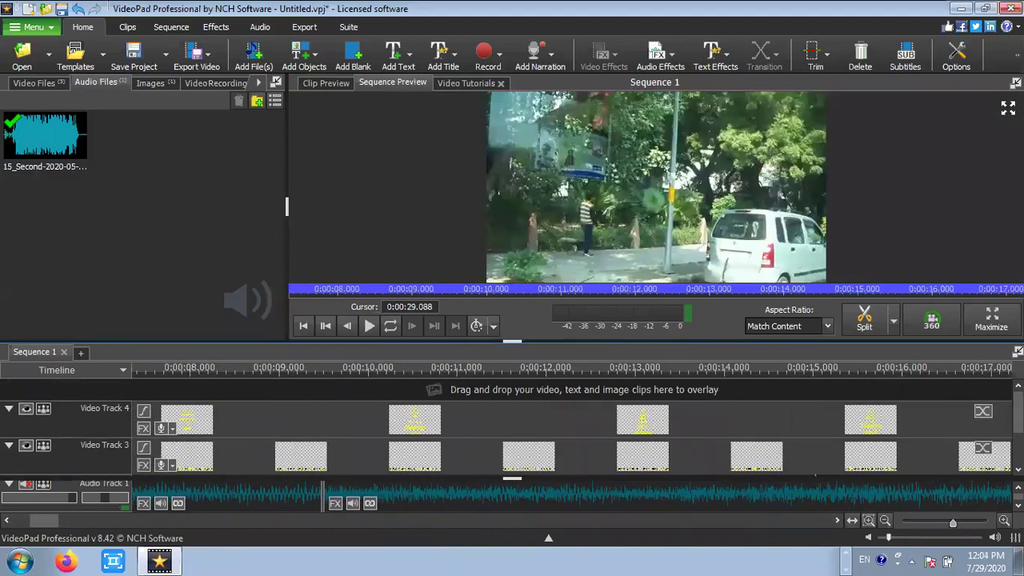
scroll(851, 501, down, 3)
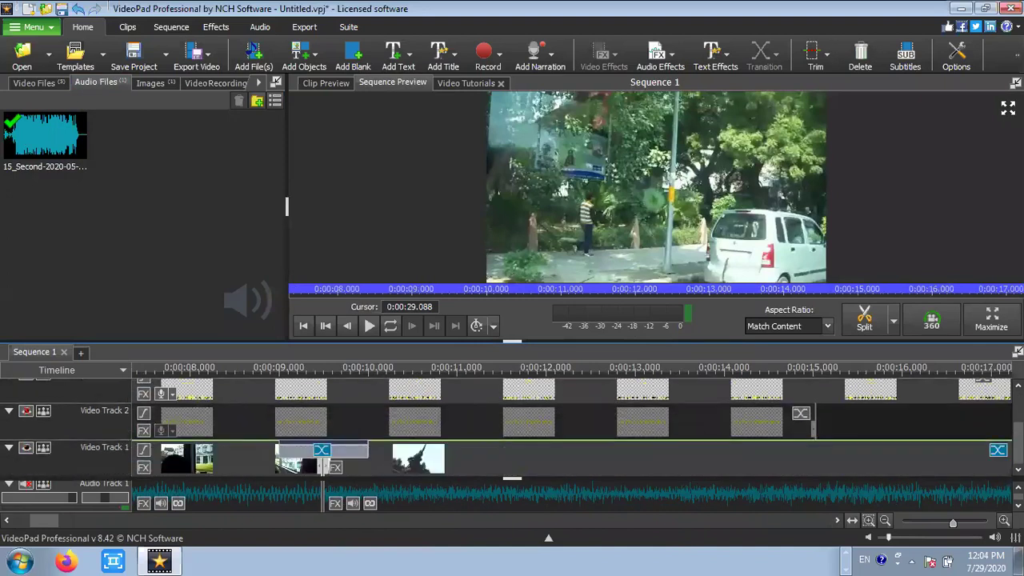
click(233, 495)
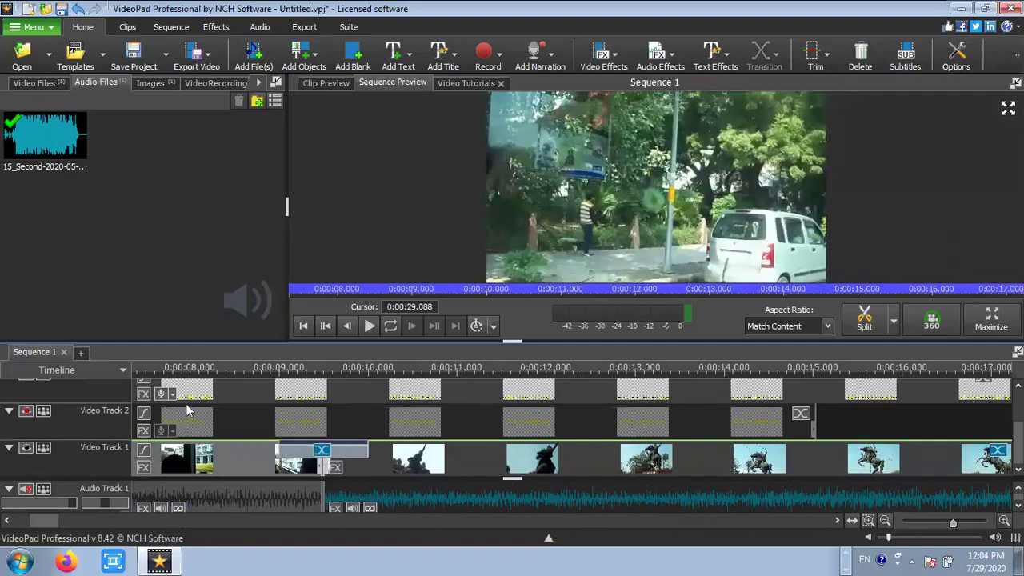
scroll(512, 429, up, 2)
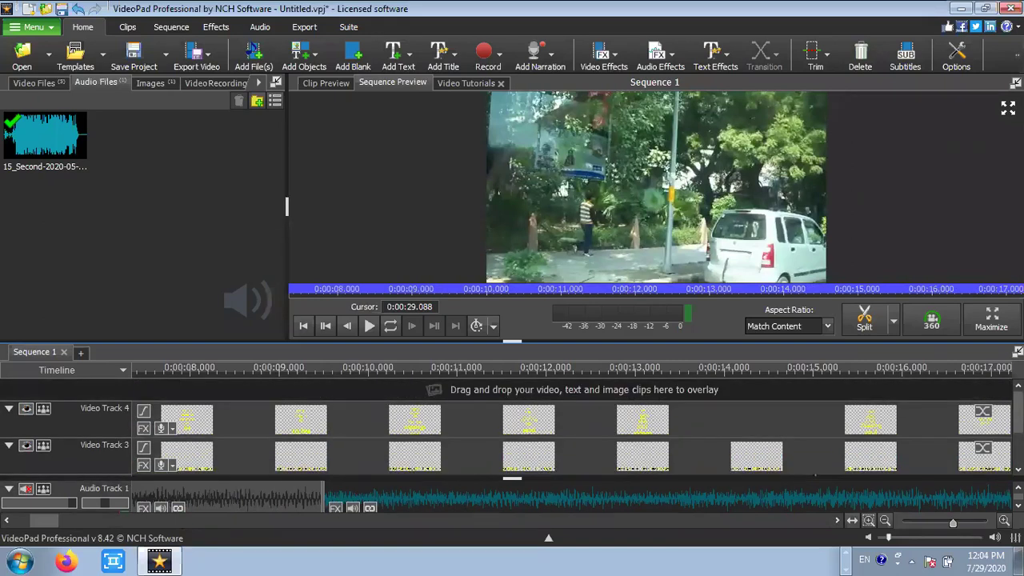
scroll(512, 432, down, 5)
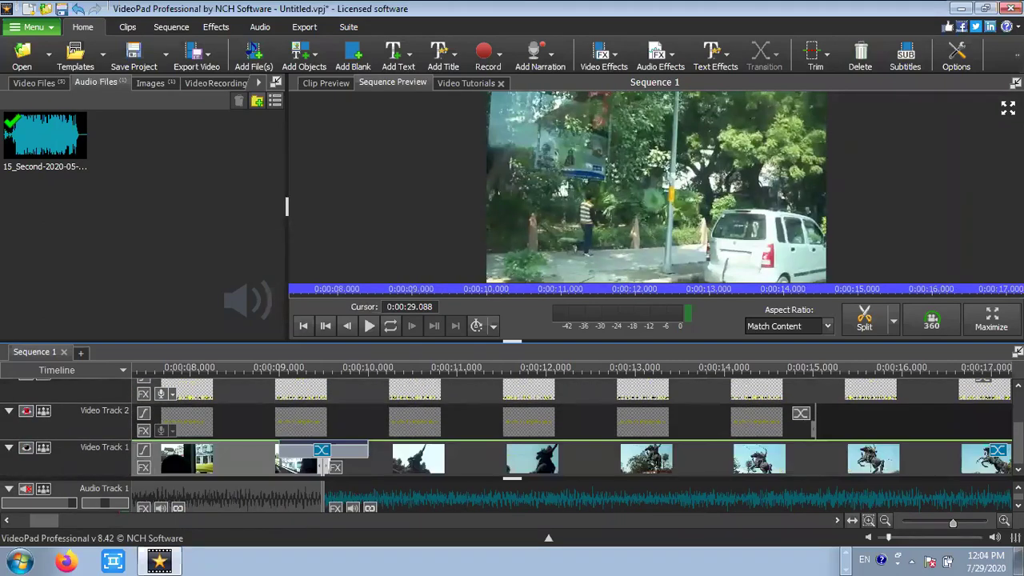
right_click(276, 505)
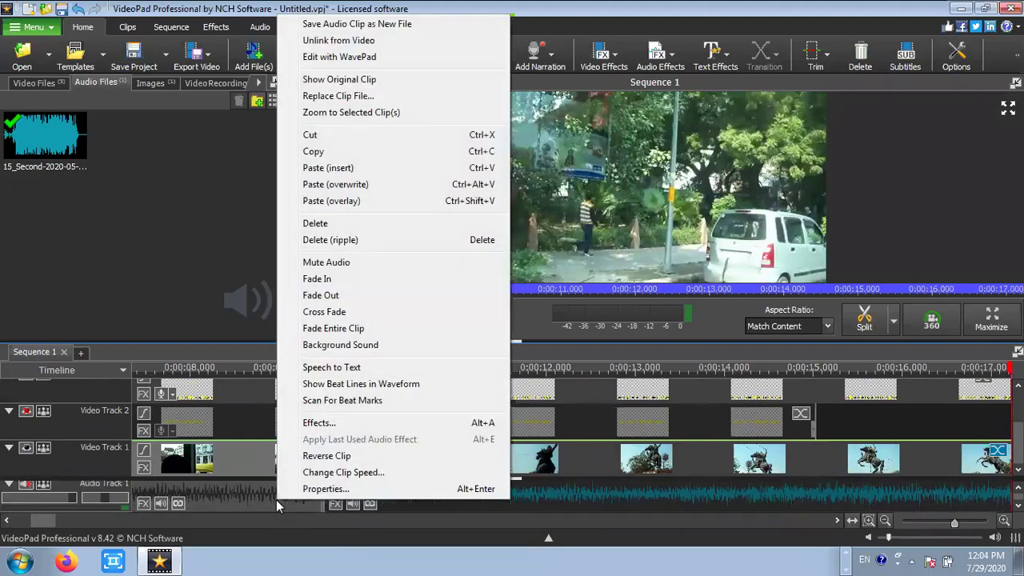
click(331, 223)
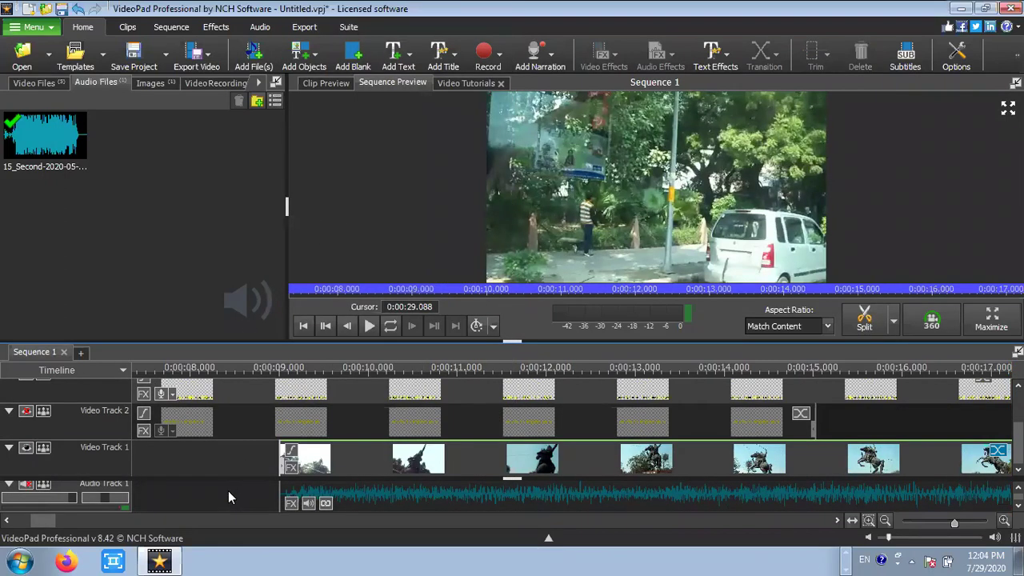
key(ctrl+z)
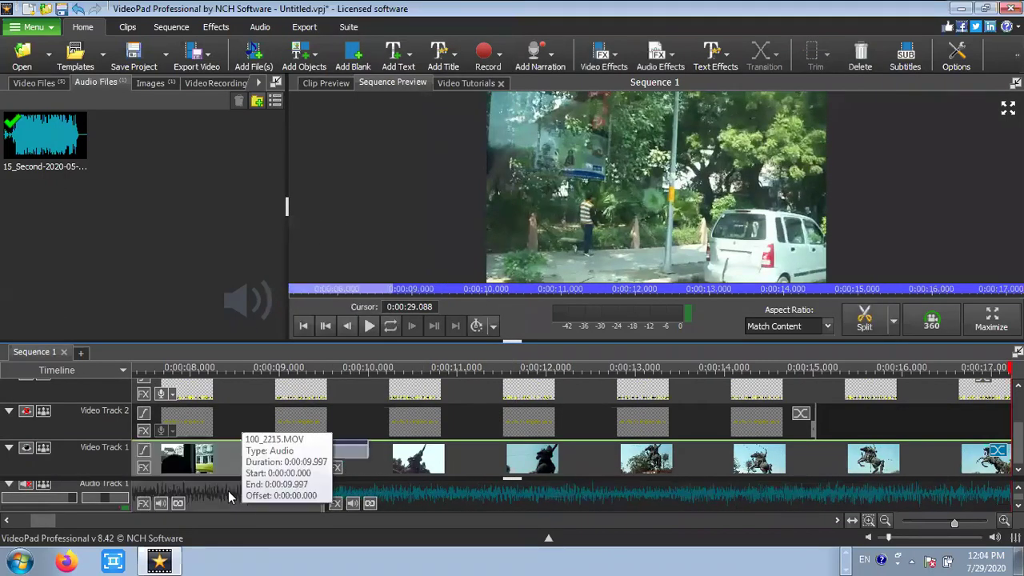
- Play the sequence from the cut between the first two clips, and replay it from the beginning
click(408, 504)
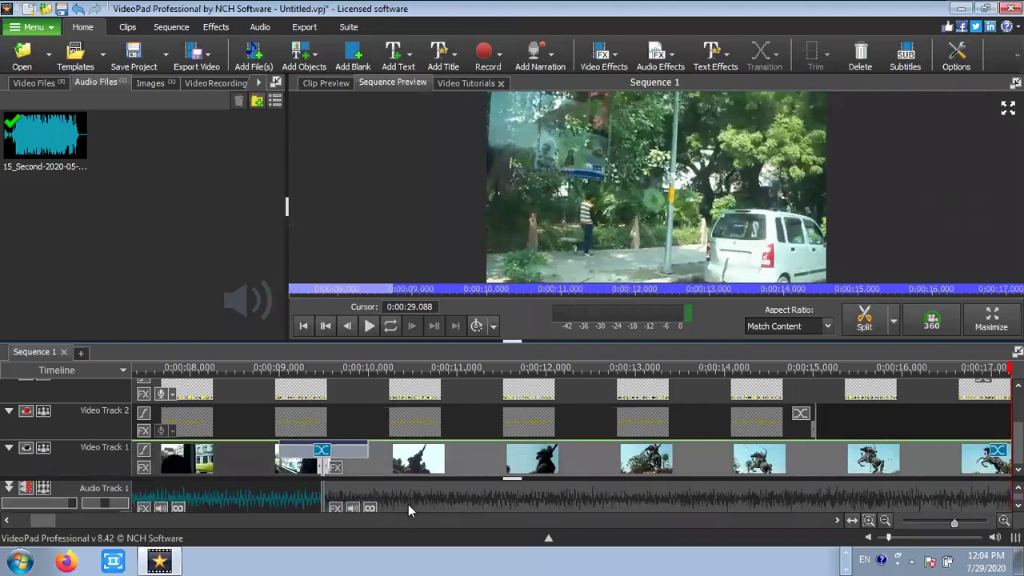
click(325, 367)
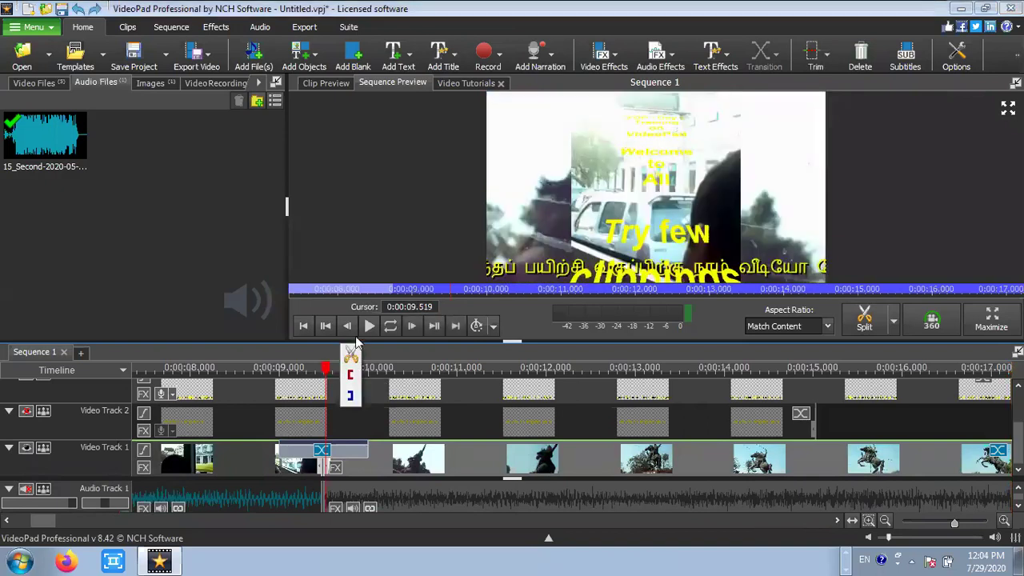
click(368, 325)
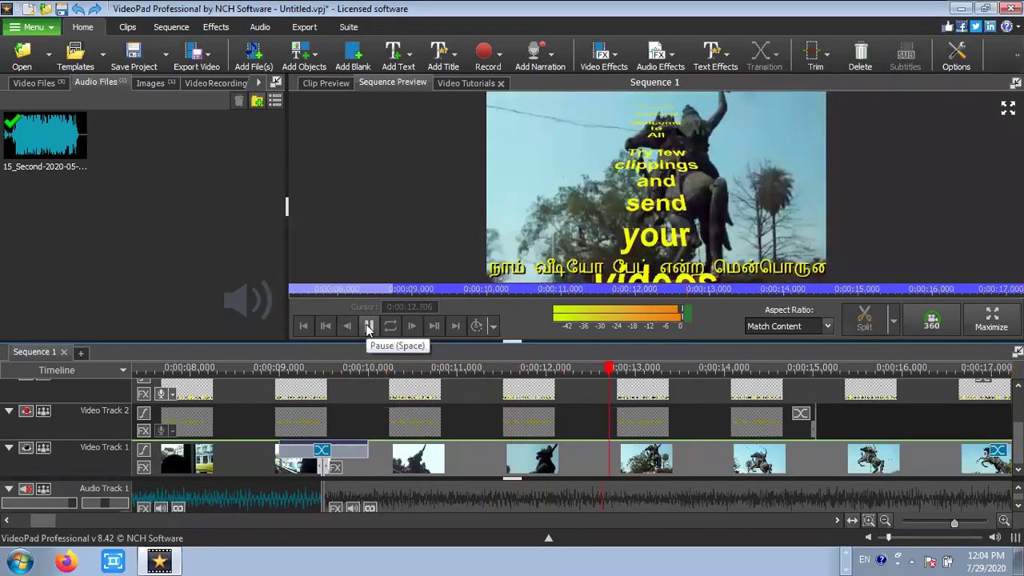
click(369, 326)
click(325, 329)
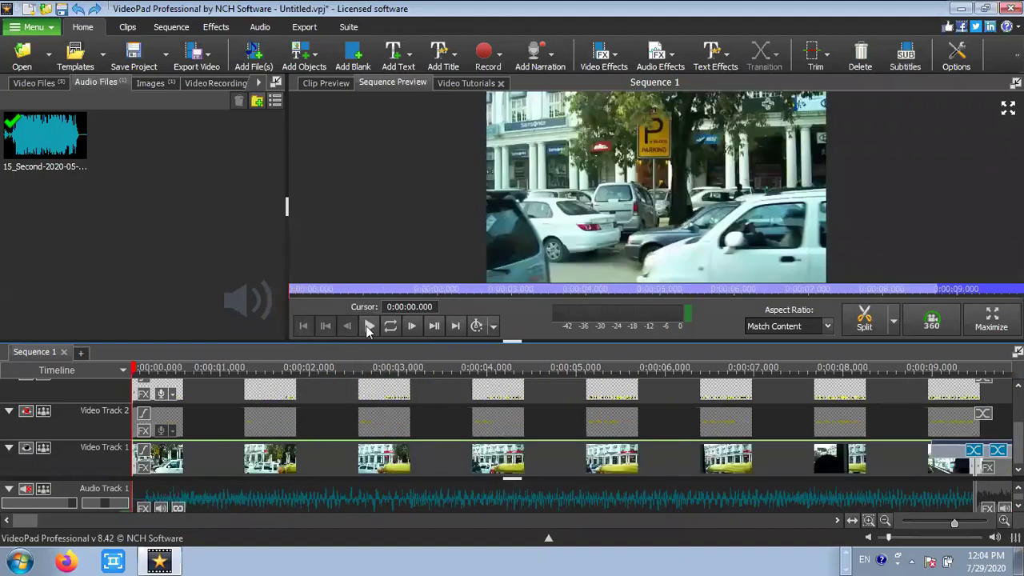
click(369, 326)
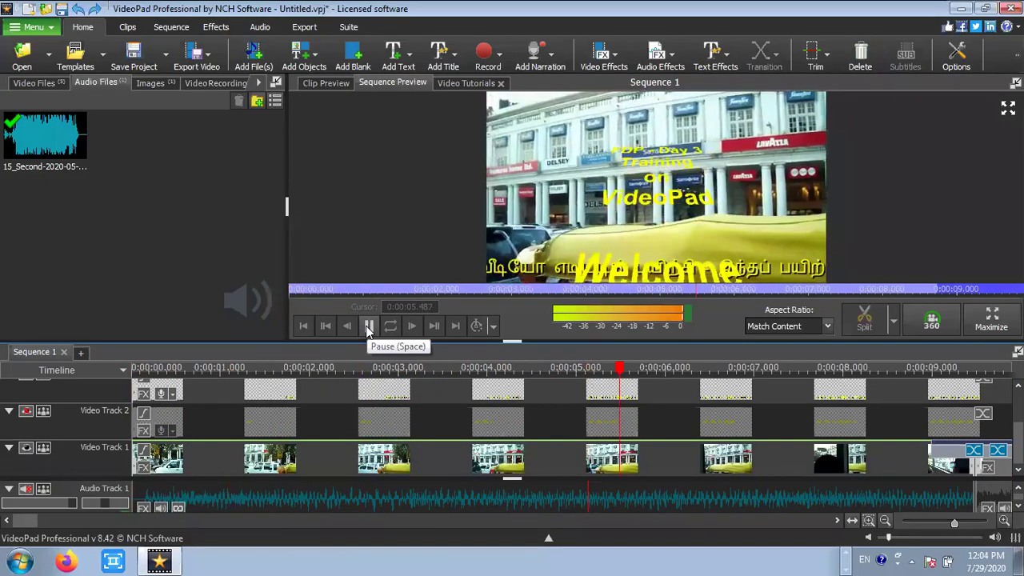
click(369, 326)
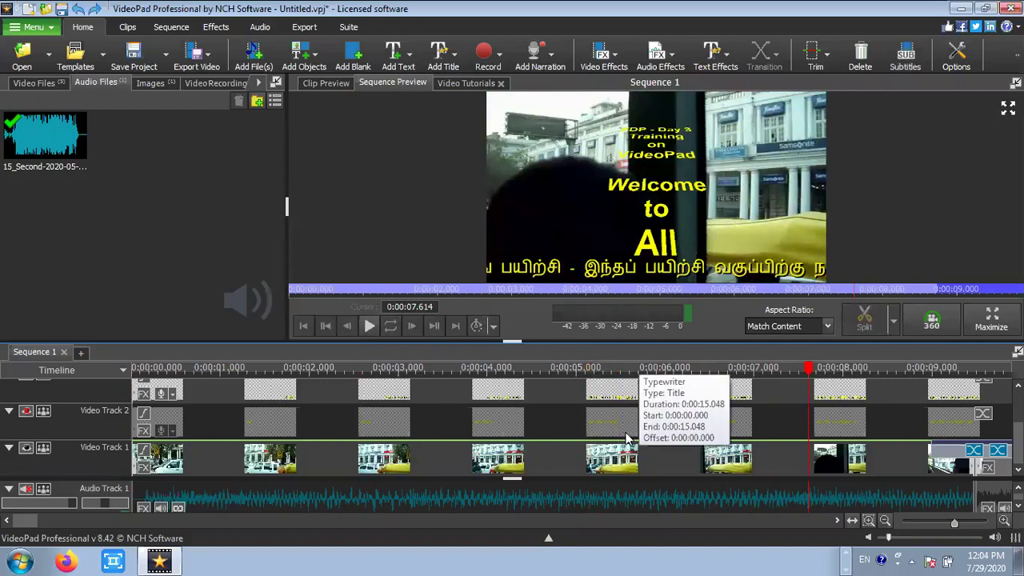
- Insert the 15_Second audio file at the beginning of Audio Track 1, ahead of the existing clips
key(End)
scroll(627, 438, down, 3)
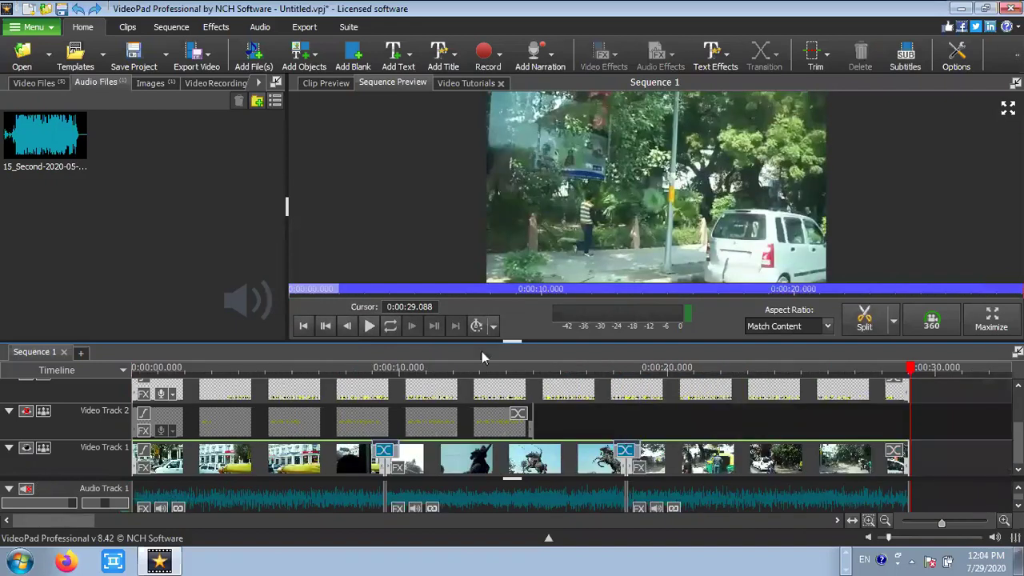
drag(49, 138, 129, 520)
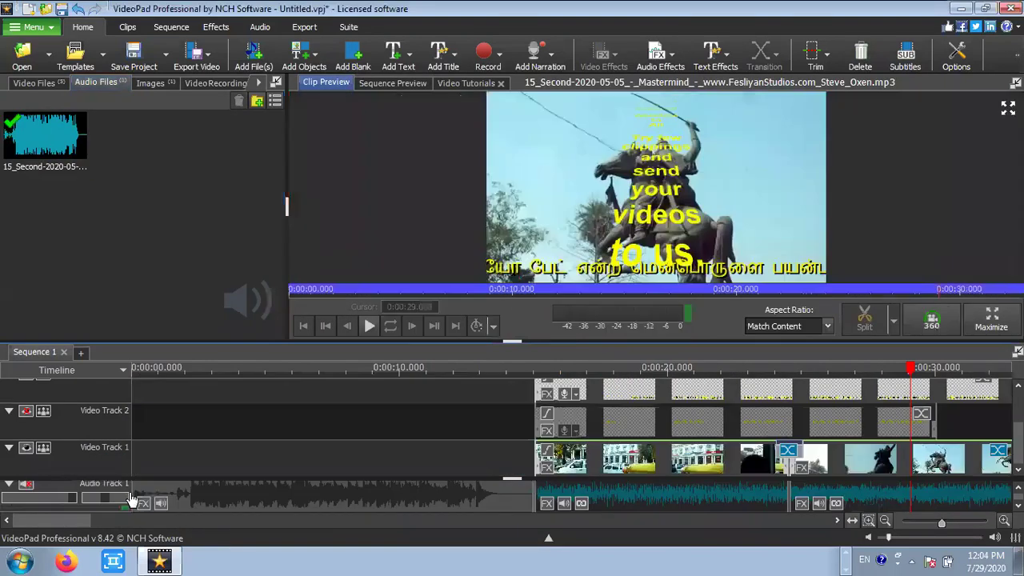
- Play the sequence, return to its beginning and play the inserted music section
click(369, 325)
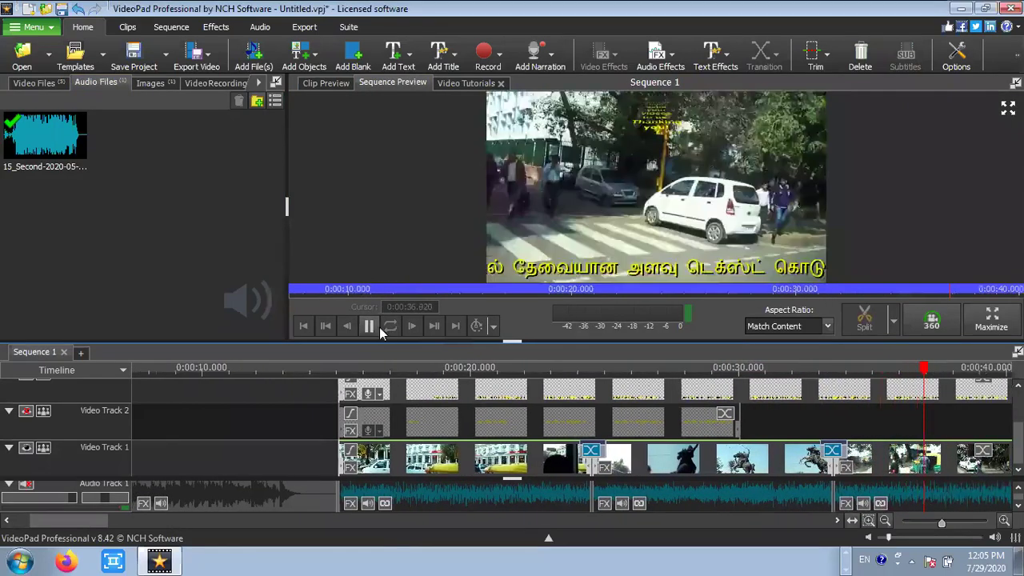
click(369, 326)
click(304, 325)
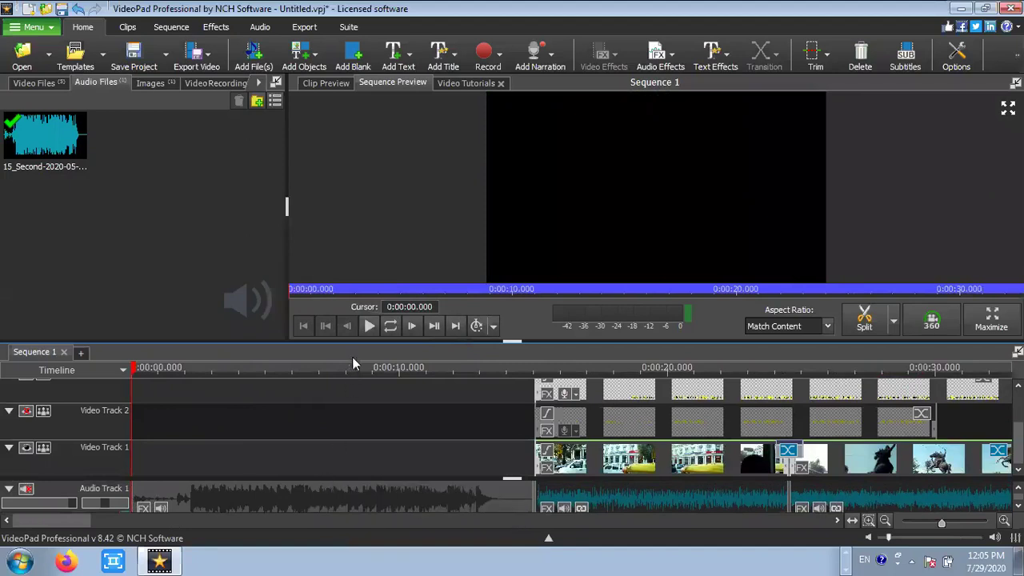
click(369, 326)
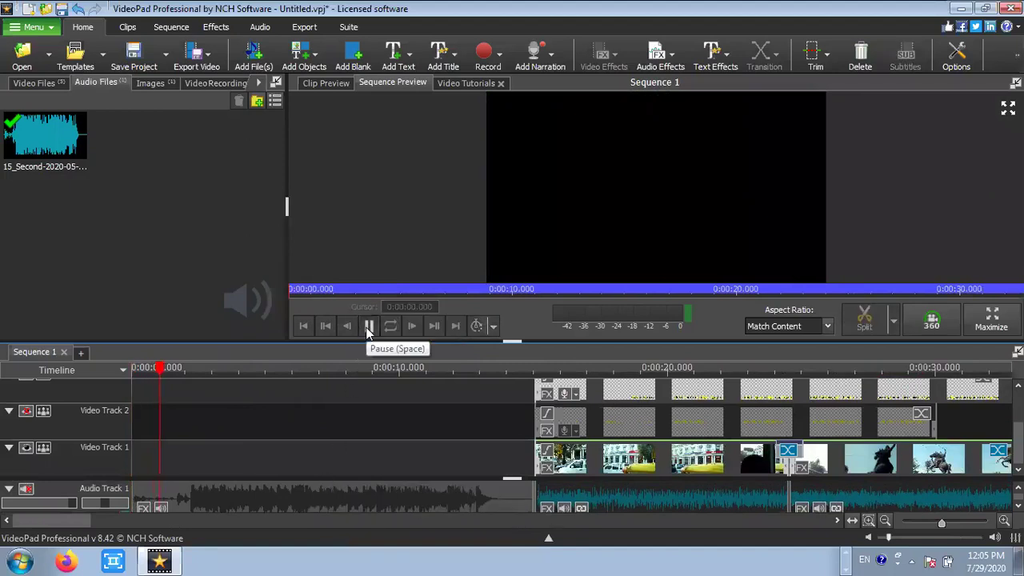
click(369, 326)
- Try to move the first video clip to an earlier time on Video Track 1
drag(533, 465, 376, 474)
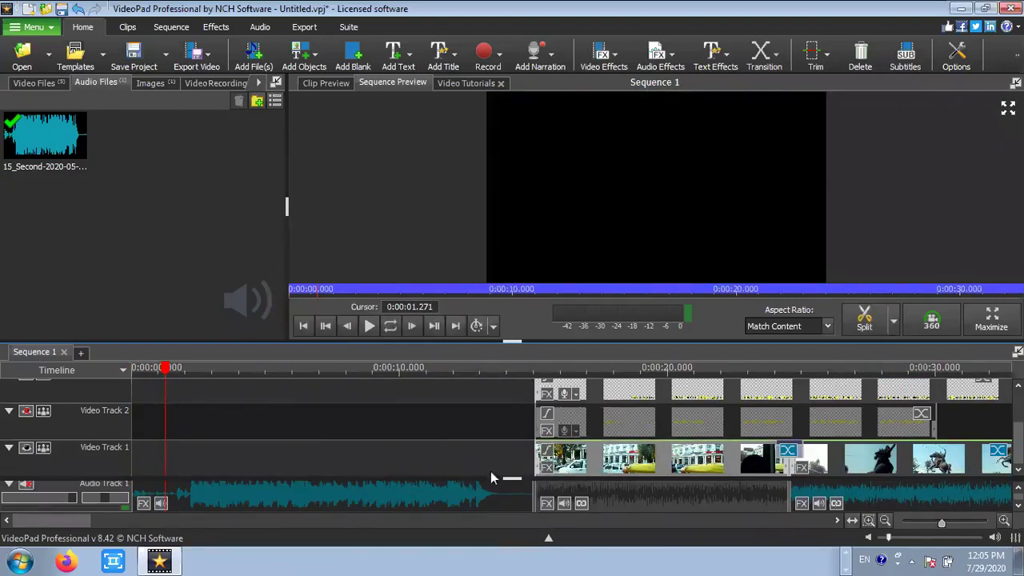
click(299, 495)
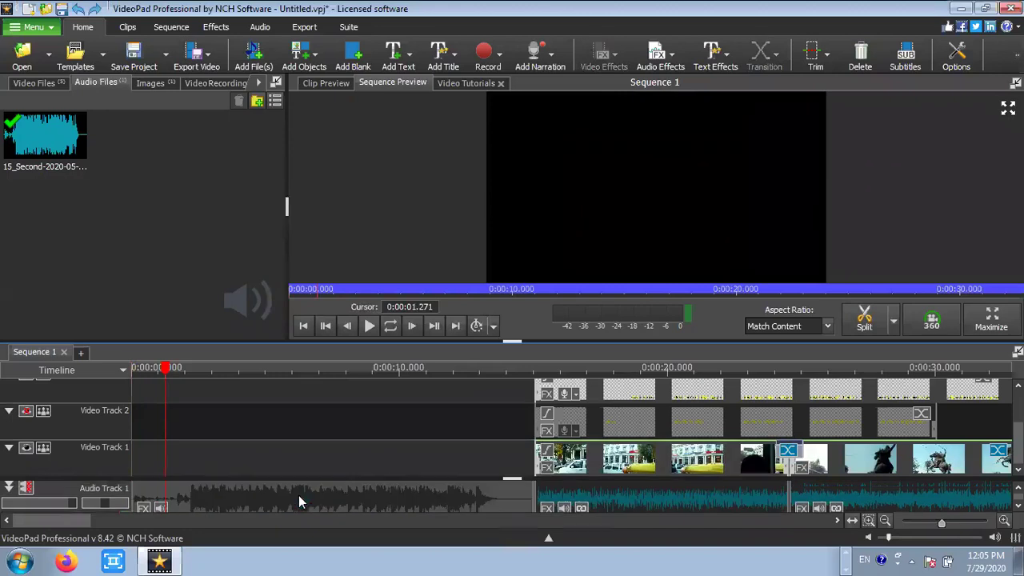
- Unmute Audio Track 1 and play both the first video section and the inserted music to check the sound
click(370, 326)
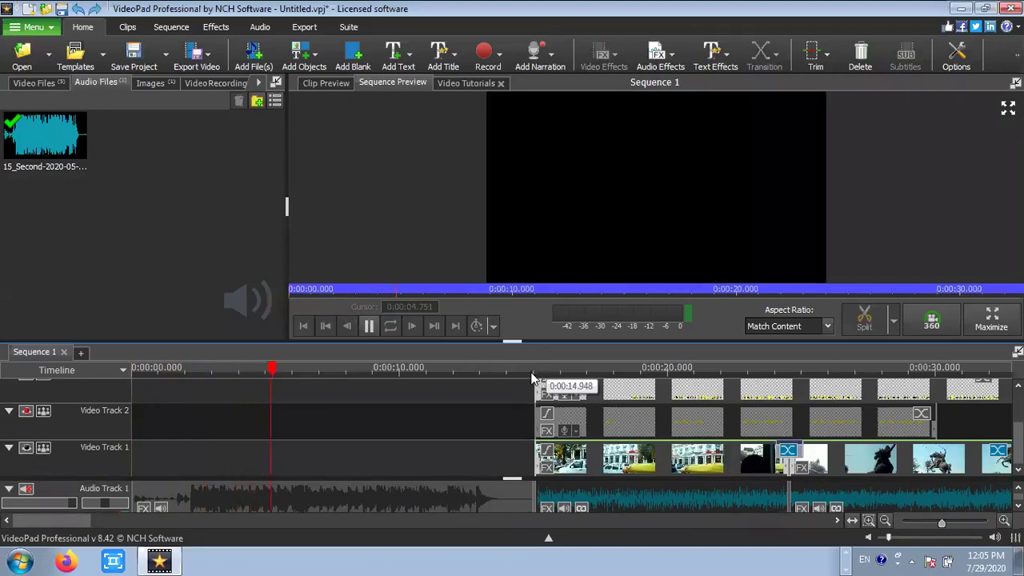
click(535, 367)
click(369, 326)
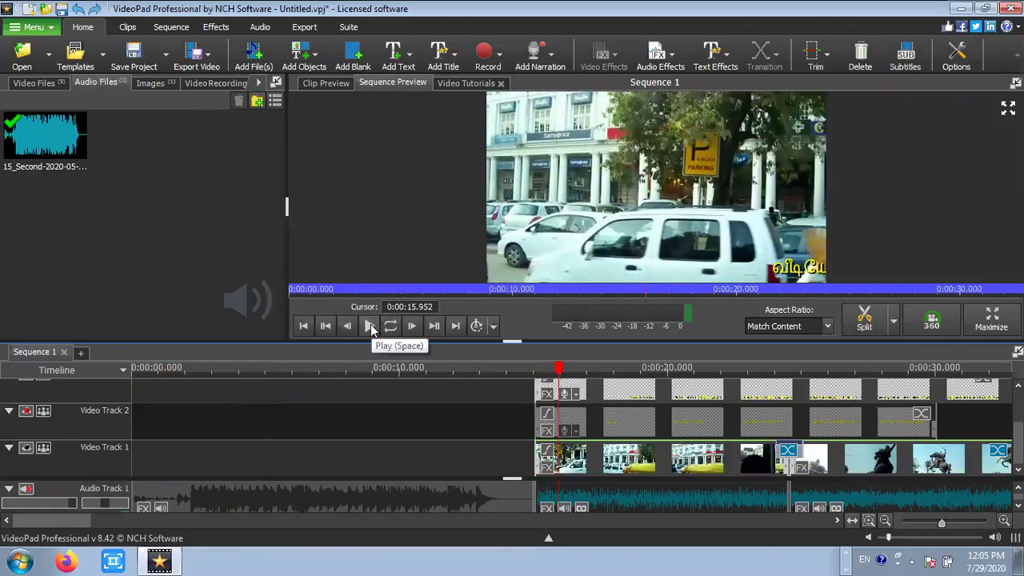
click(370, 326)
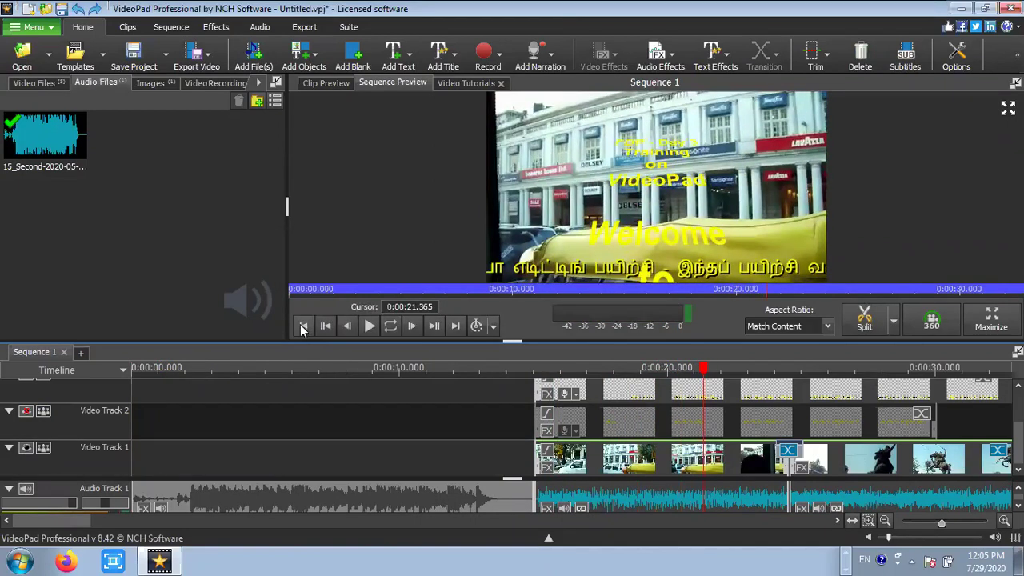
click(368, 328)
click(369, 326)
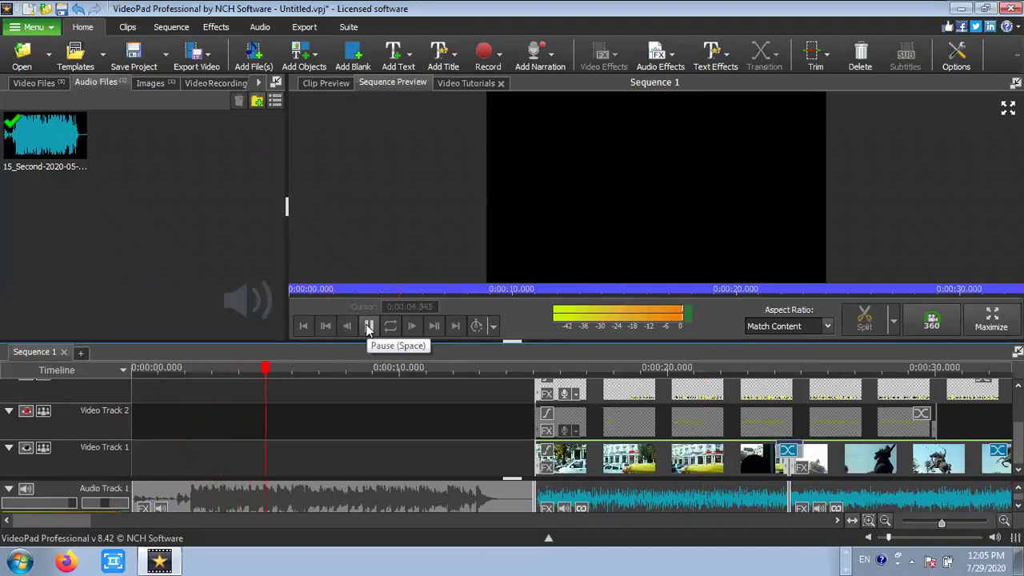
click(368, 326)
- Try a ripple delete of the first video's audio clip, and undo it
right_click(654, 501)
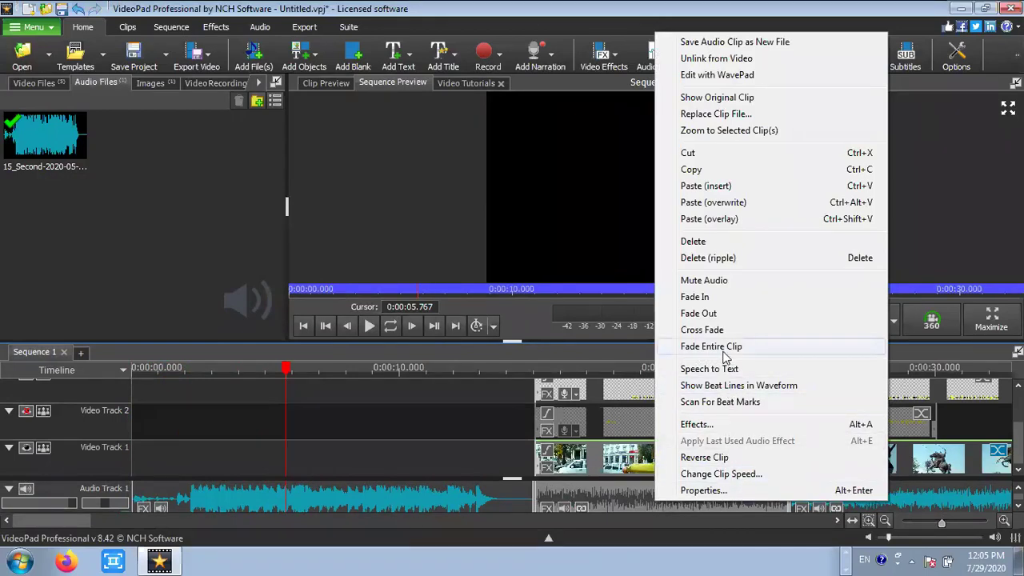
click(707, 258)
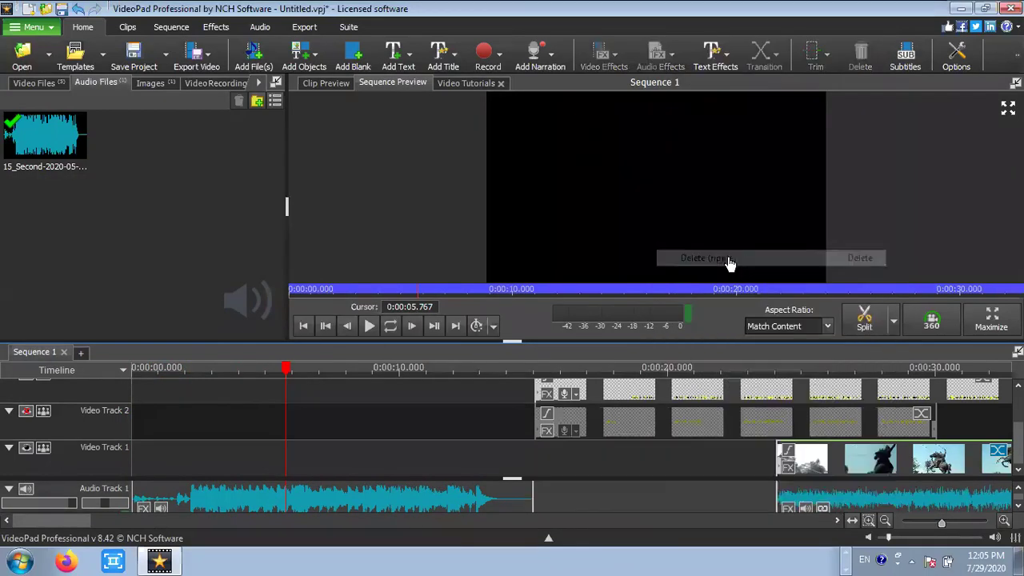
key(ctrl+z)
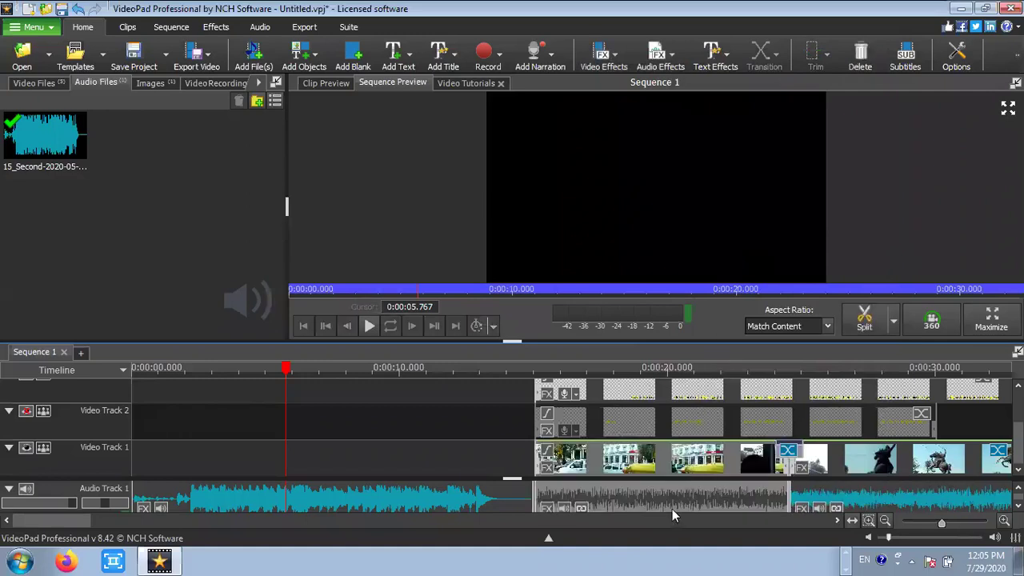
- Try to replace the first video's audio clip with the 15SECOND2019-10-06 Villainous file from the Audio files folder
right_click(672, 499)
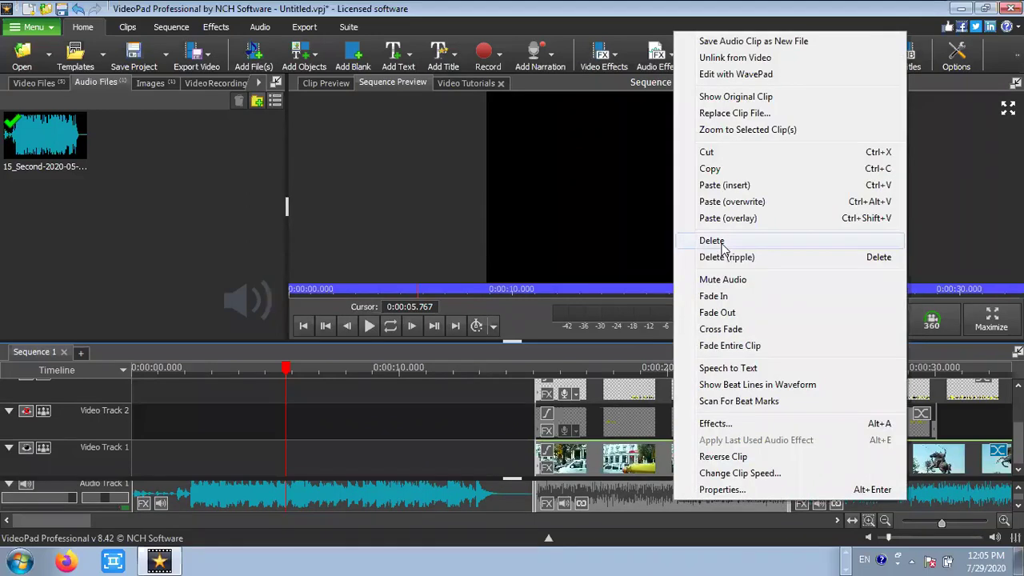
click(765, 116)
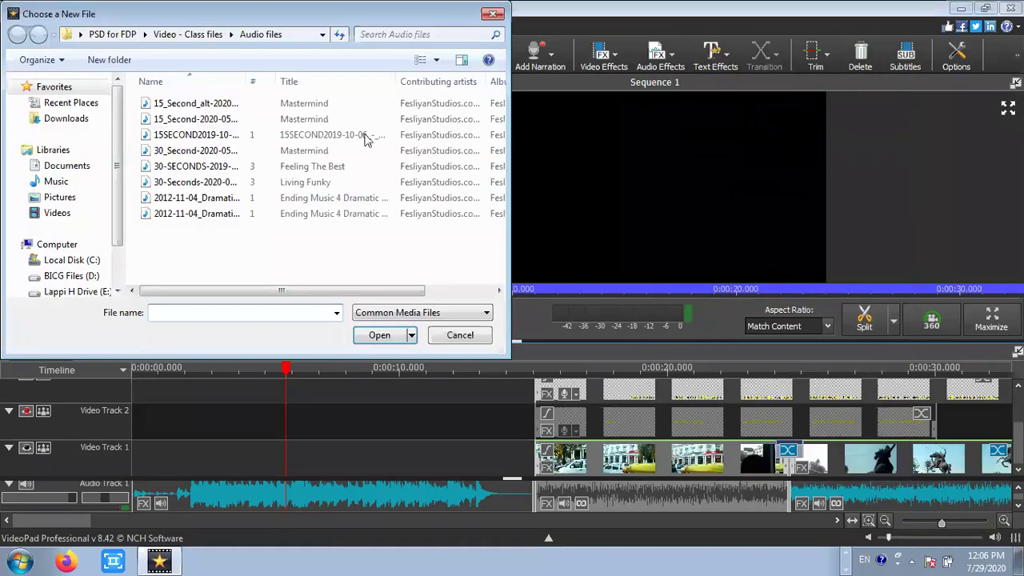
click(192, 135)
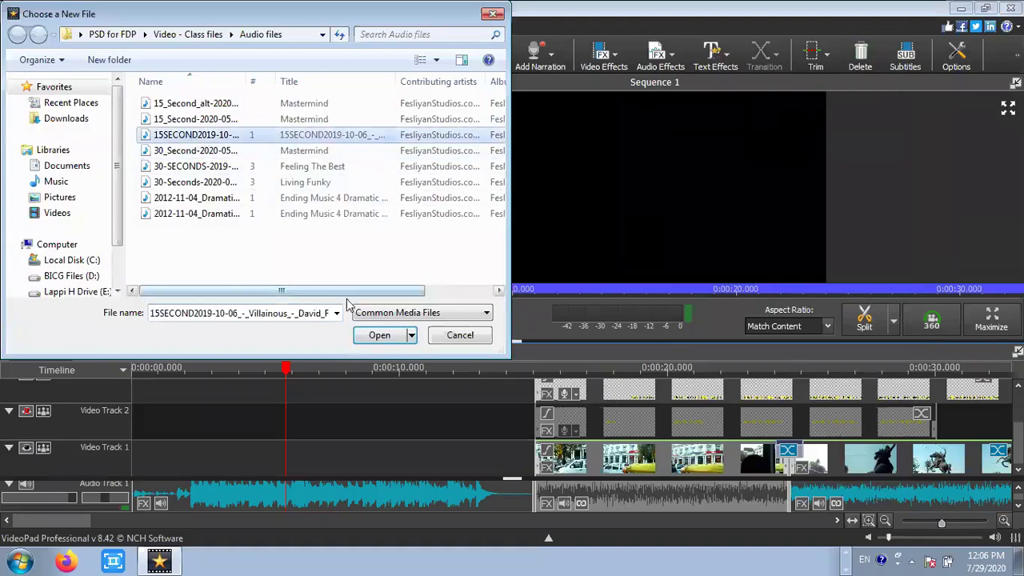
click(368, 336)
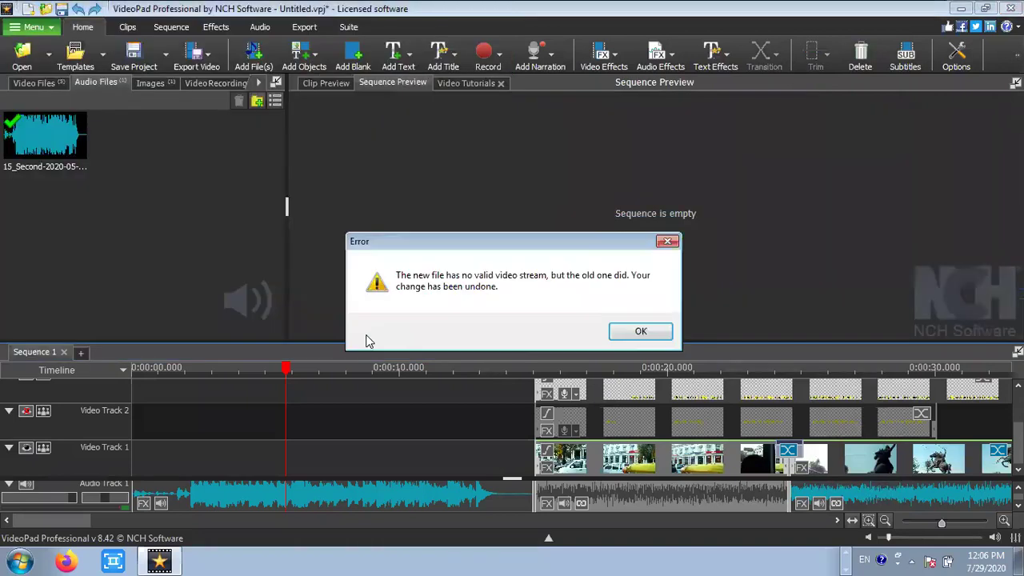
click(640, 331)
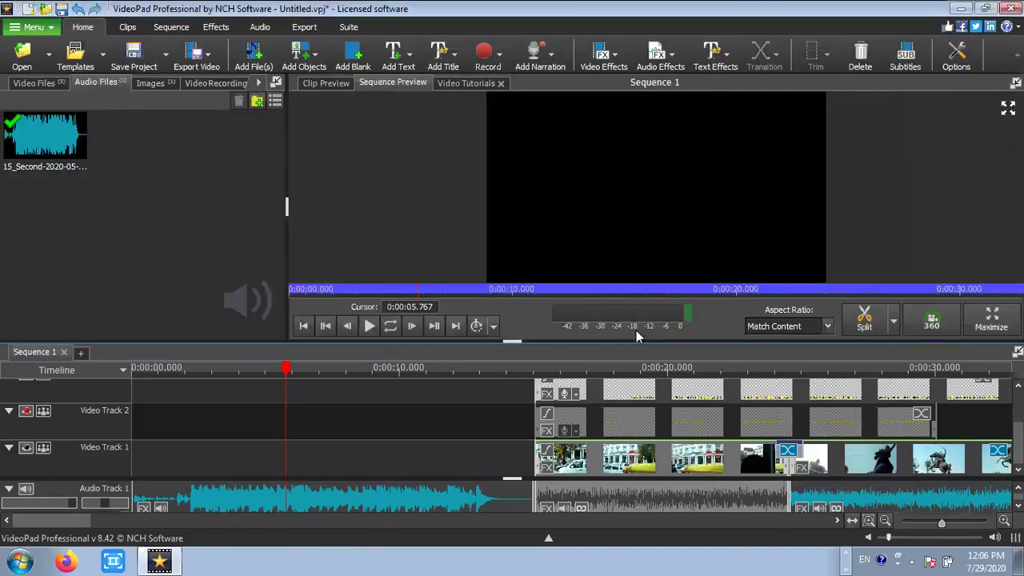
- Play the sequence through the end of the inserted music and into the first video clip
right_click(686, 504)
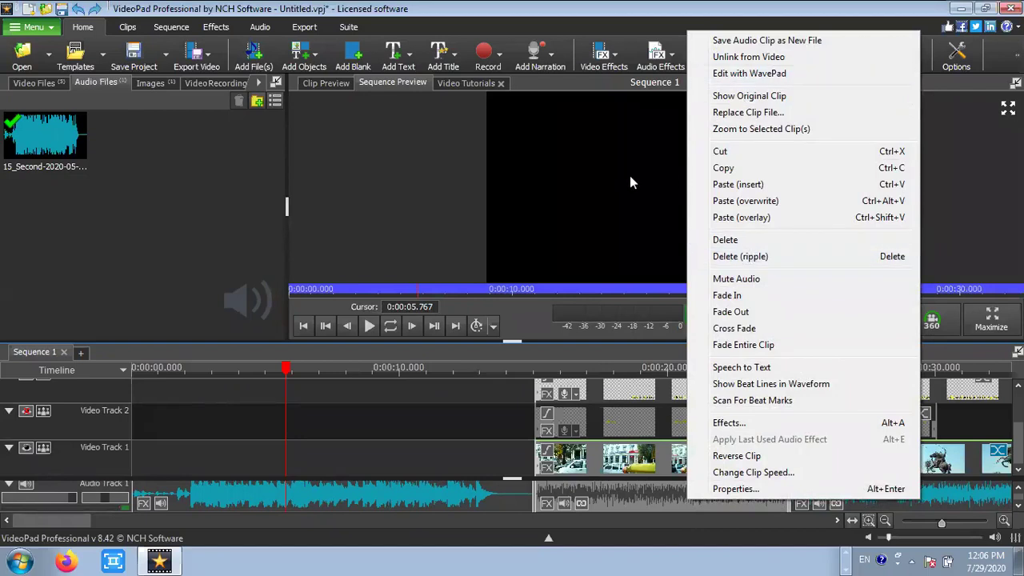
click(436, 200)
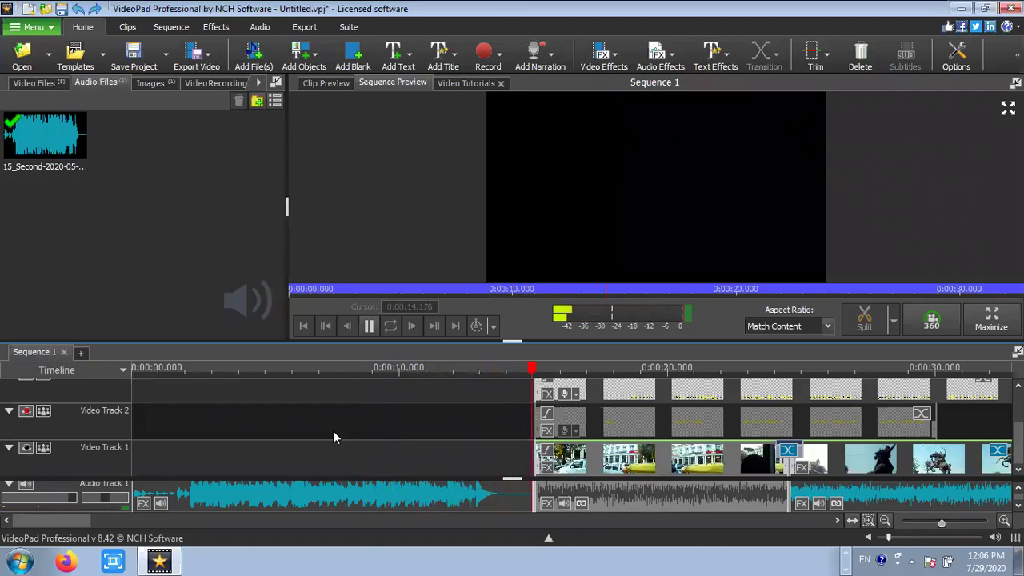
click(369, 326)
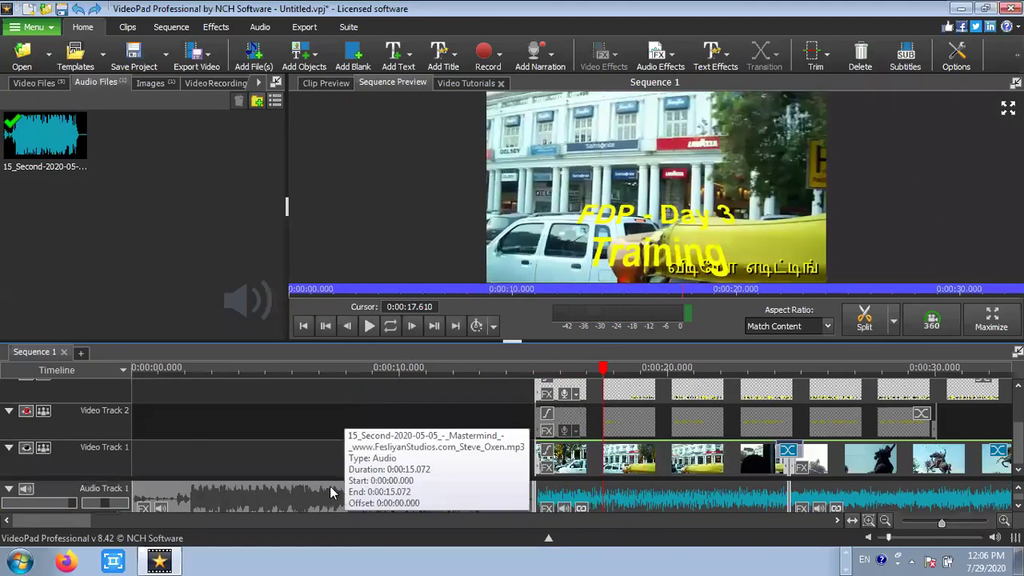
- Remove the inserted 15_Second music from the start of Audio Track 1 and play the sequence from its beginning
key(ctrl+z)
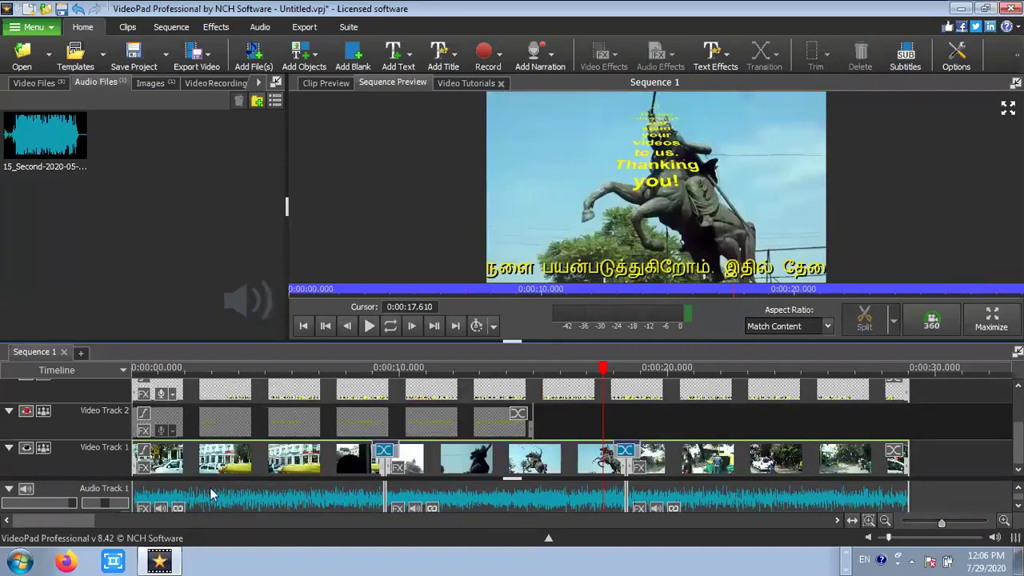
key(End)
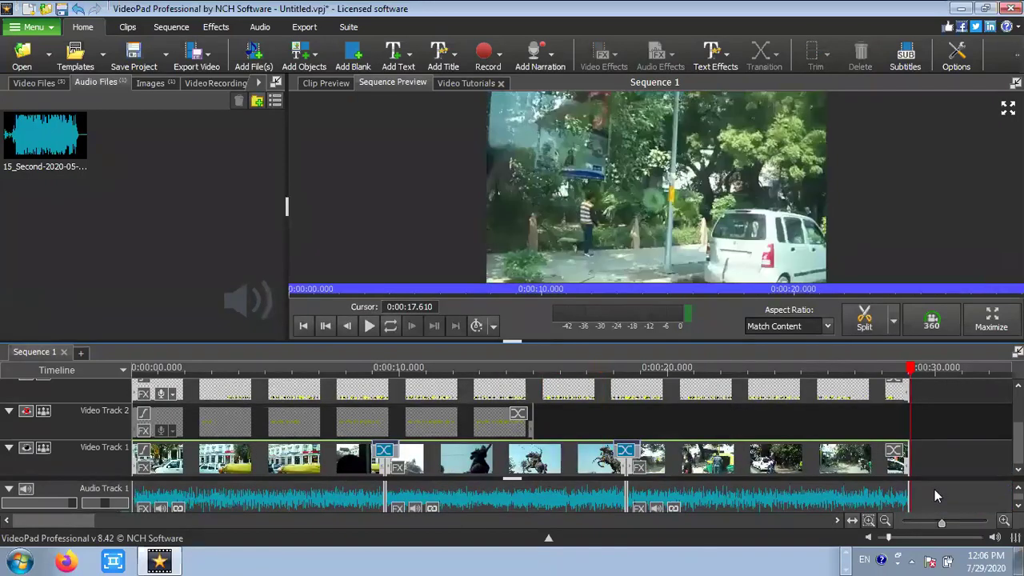
click(304, 328)
click(370, 324)
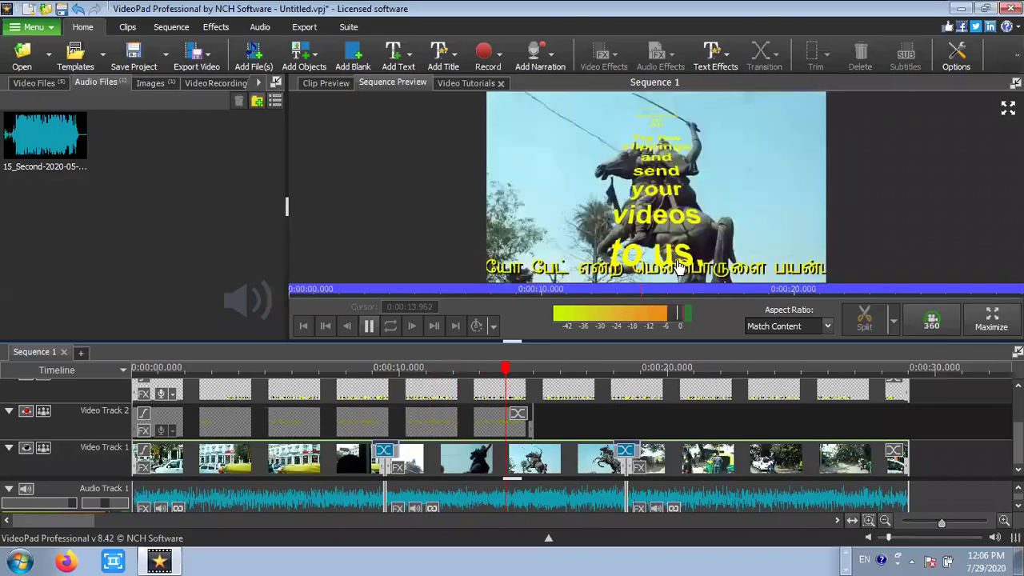
click(368, 328)
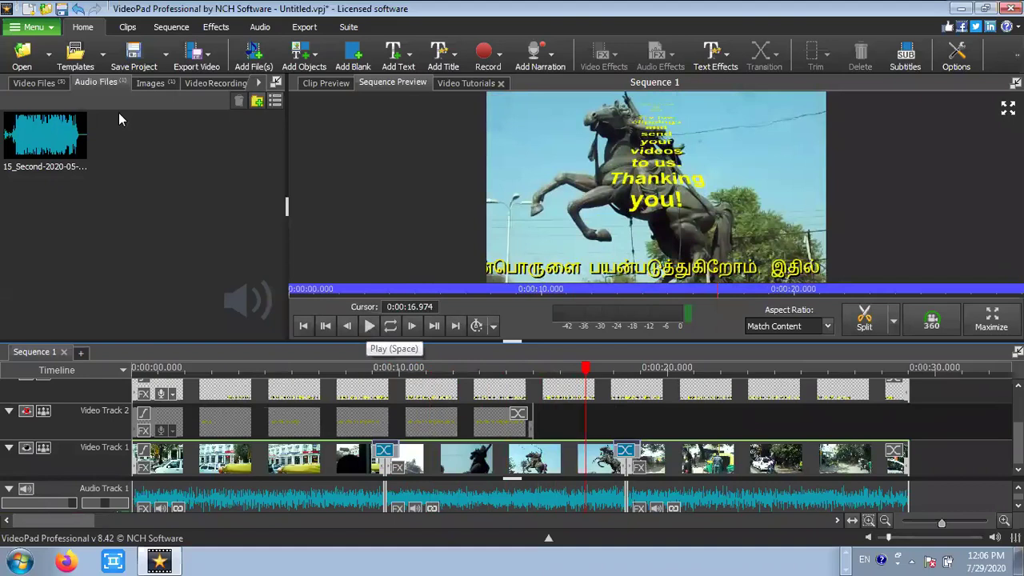
- Export the sequence as the .mp4 file Untitled at a resolution of 640 x 480
click(198, 66)
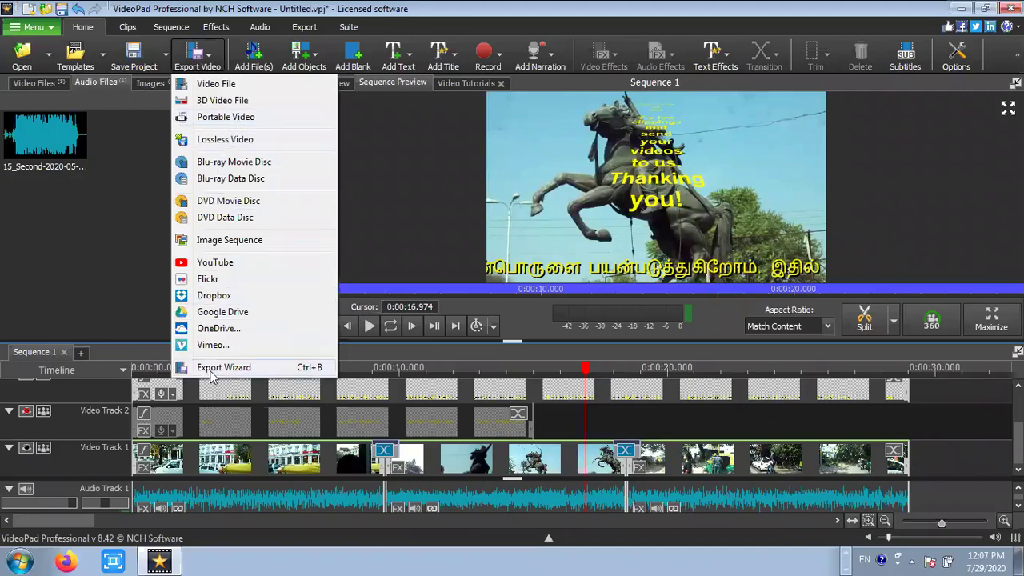
click(227, 118)
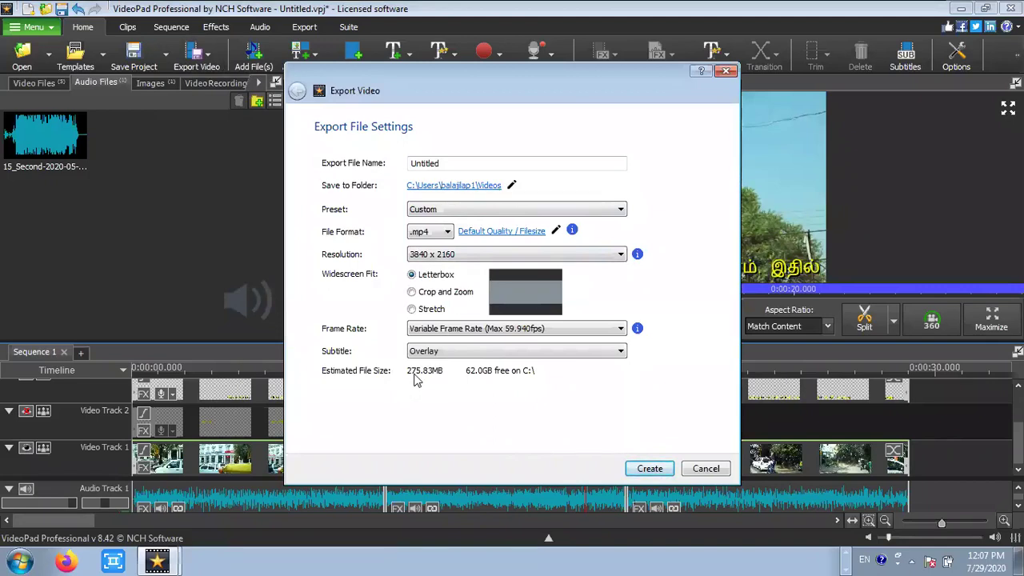
click(621, 254)
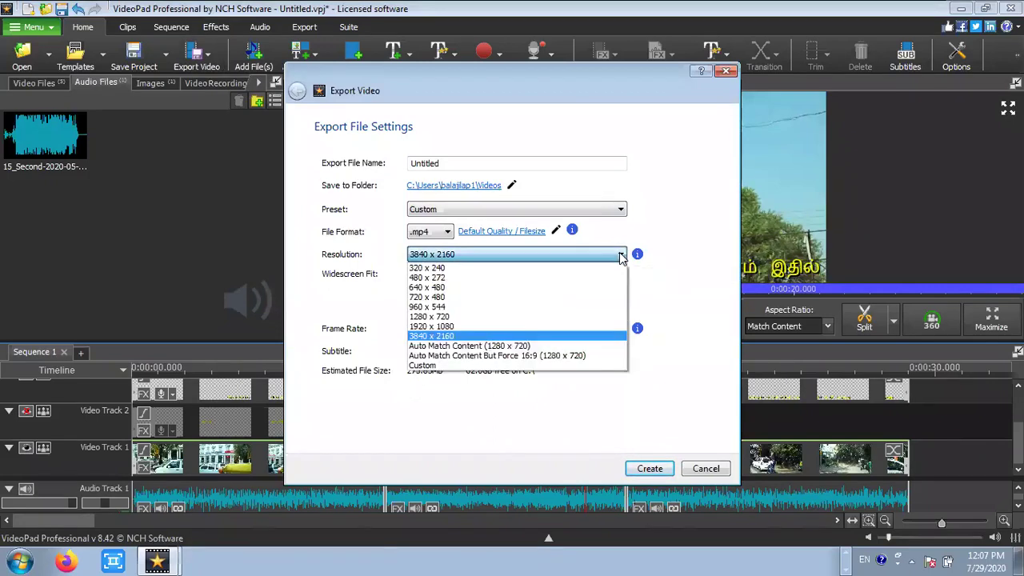
click(445, 289)
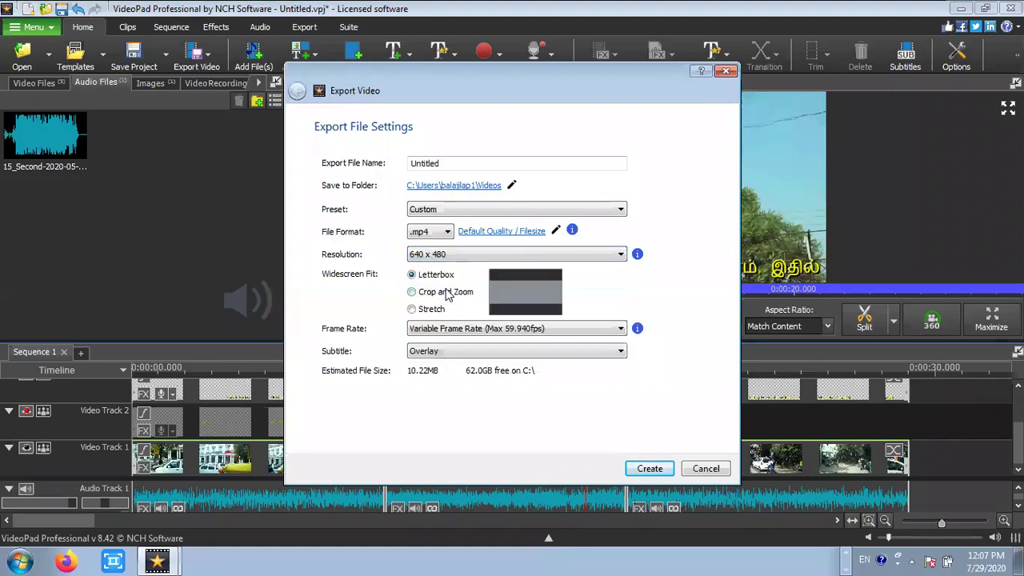
click(648, 467)
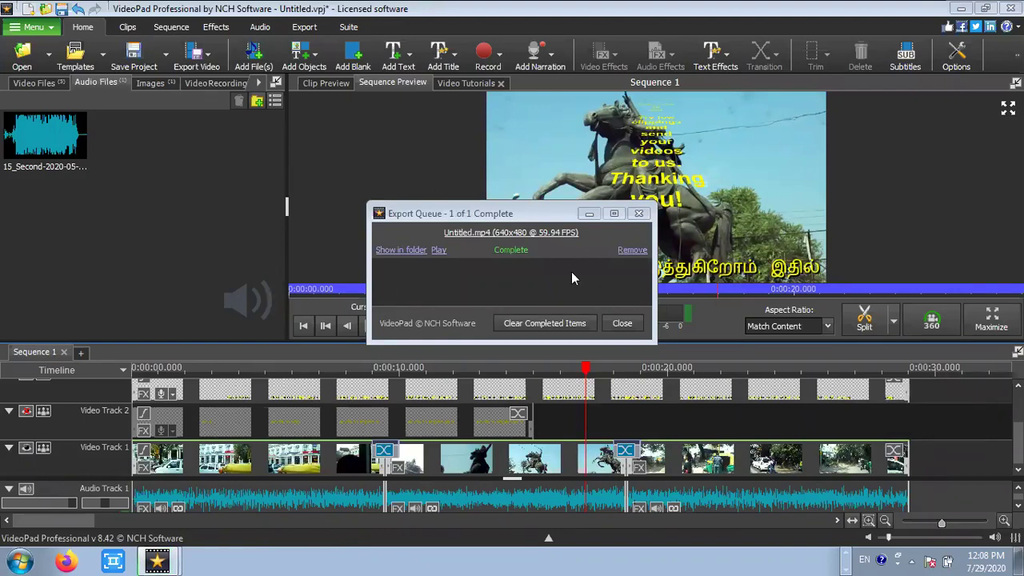
- Show the exported Untitled video in its folder, play it at a lower volume and close the player
click(397, 251)
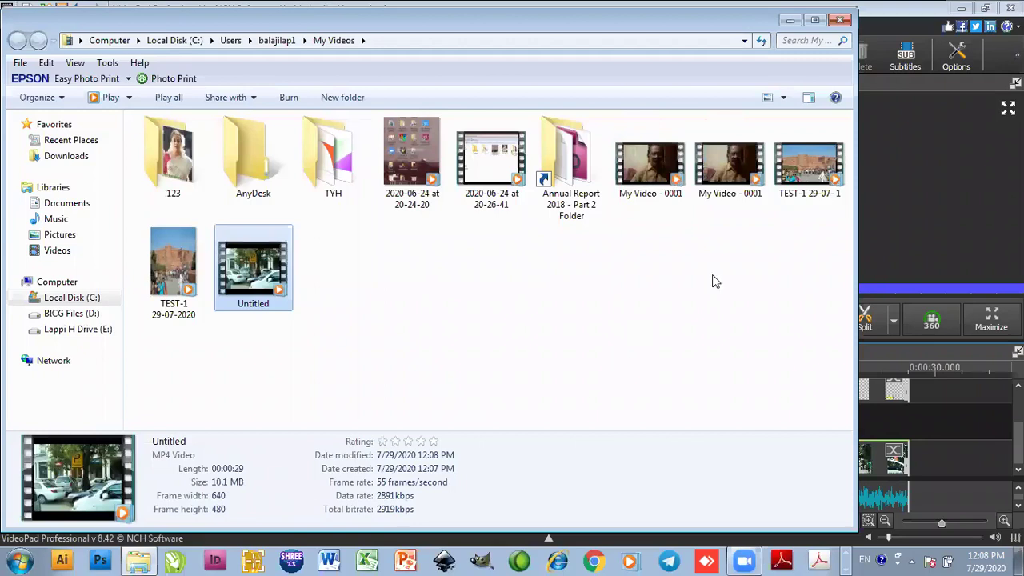
click(195, 76)
double_click(264, 260)
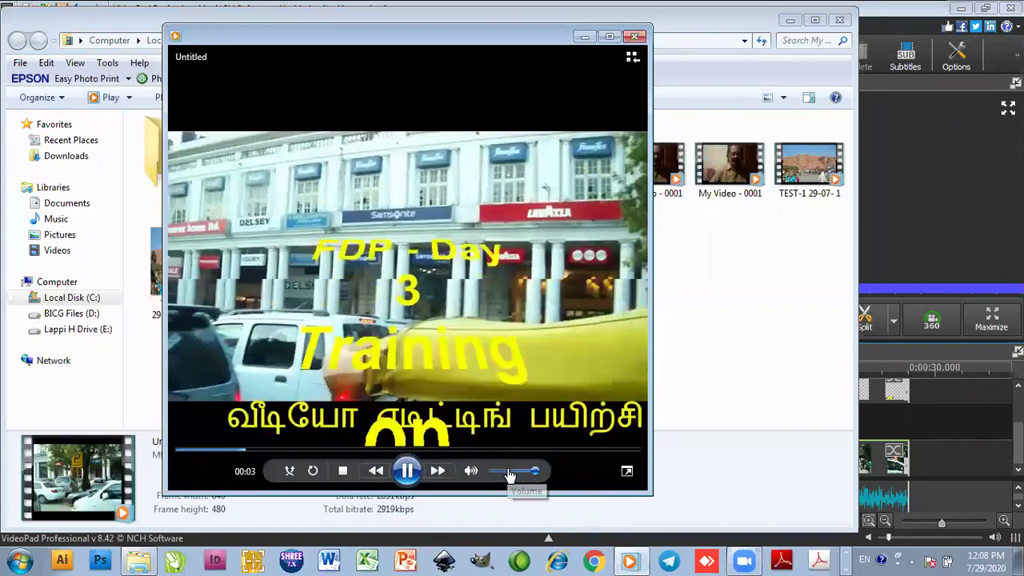
click(507, 471)
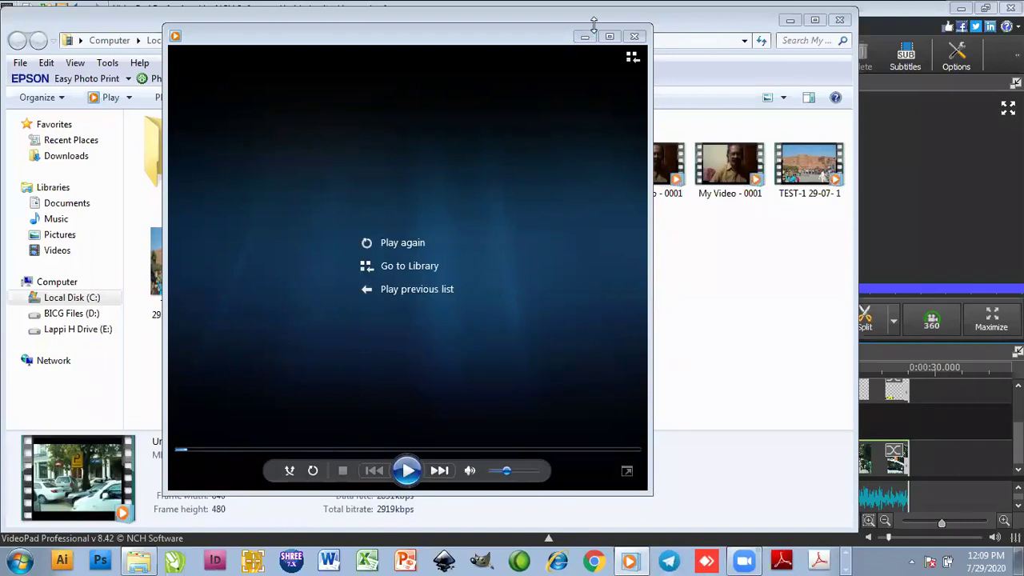
click(635, 36)
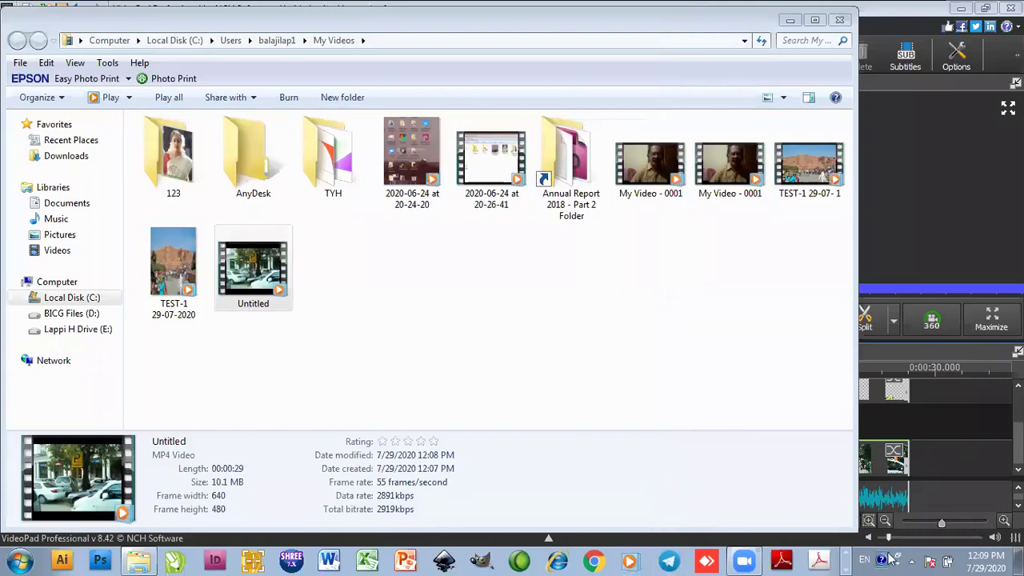
- Minimize VideoPad and the My Videos folder window, and close the Export Queue
click(911, 558)
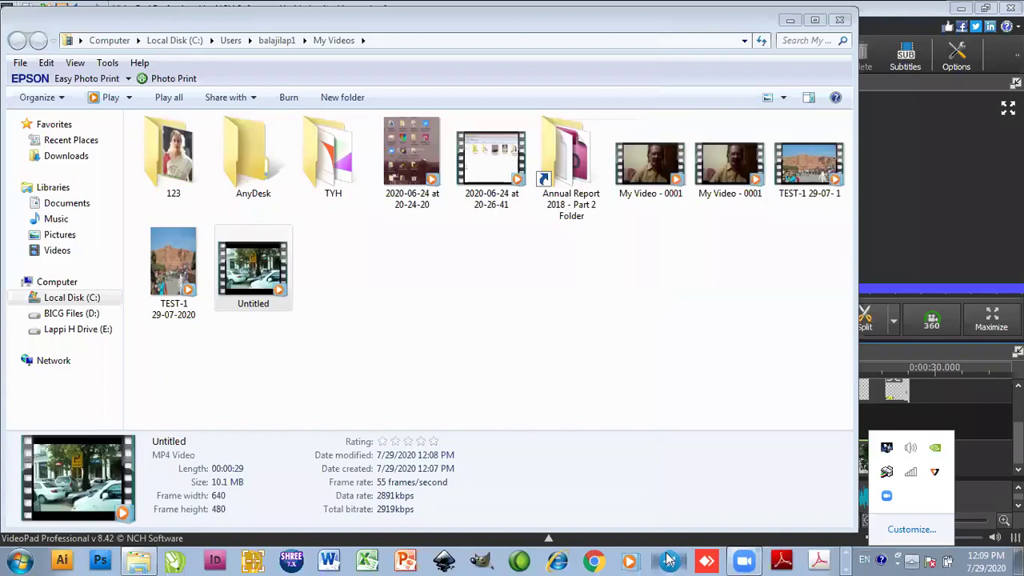
click(674, 468)
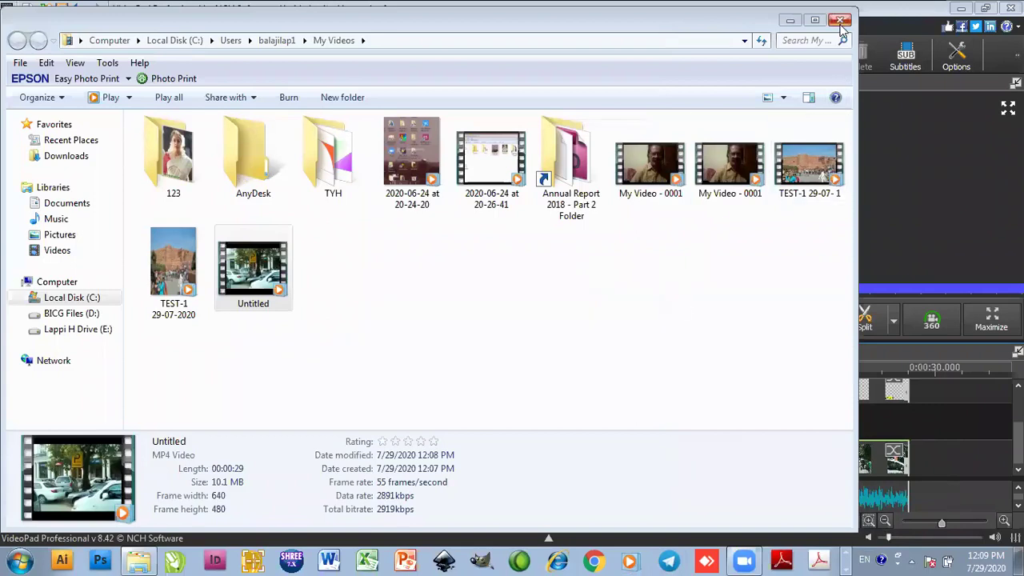
click(912, 15)
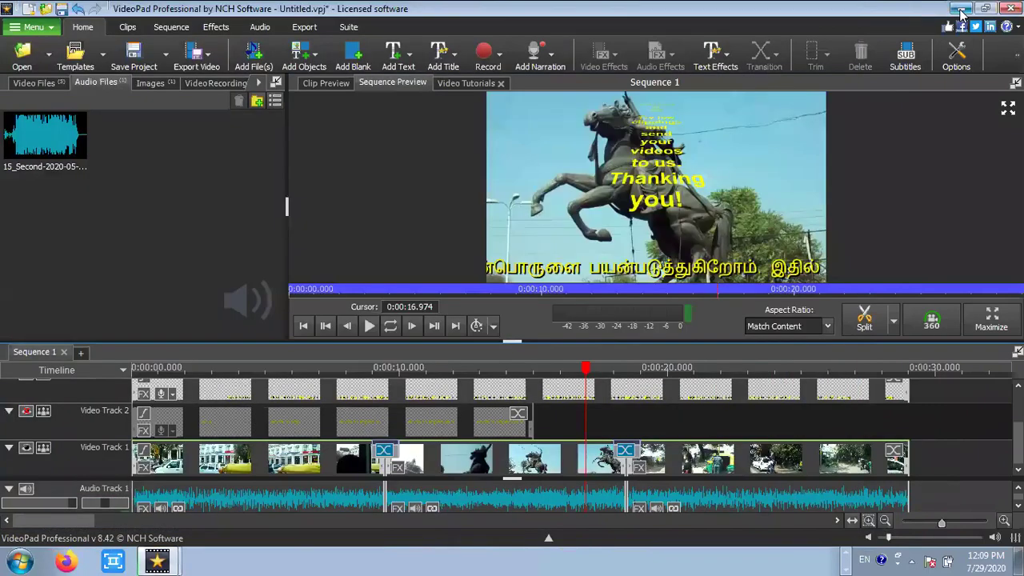
click(961, 8)
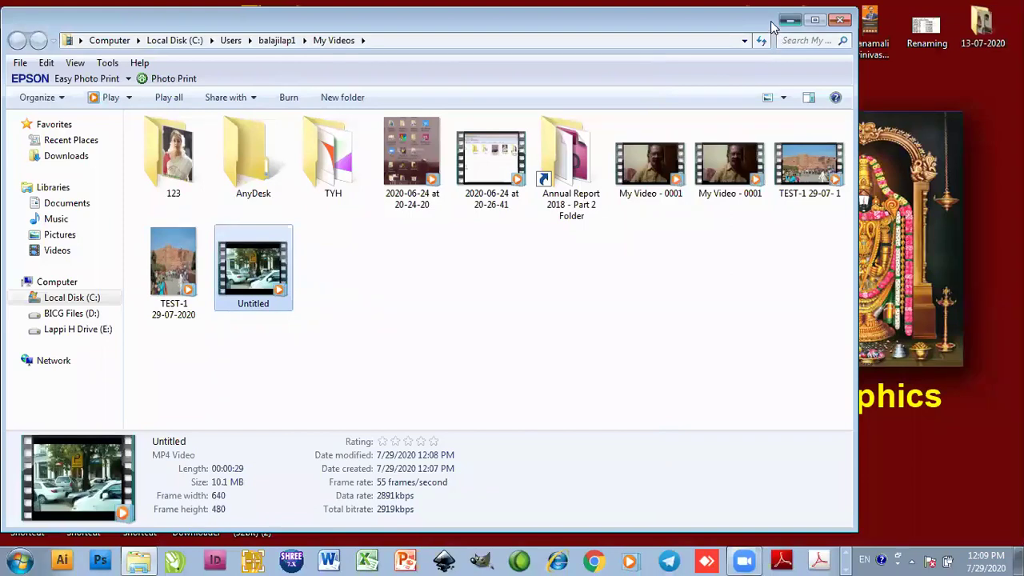
click(789, 19)
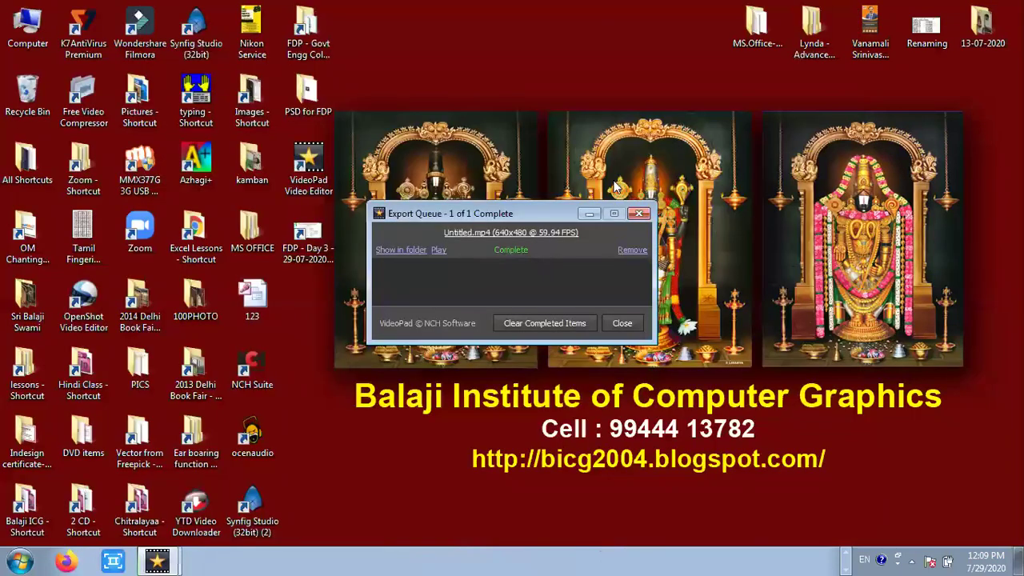
click(622, 323)
- Switch to Telegram, open the TEQIP III - GCEB - FDP on Content creating tools group and narrow the My Videos folder window beside it
click(676, 561)
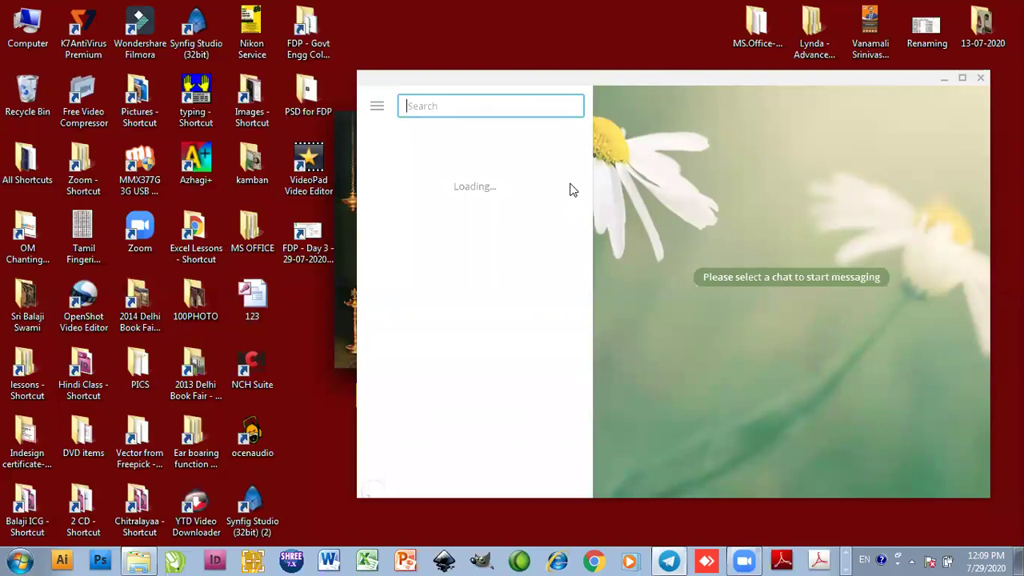
click(139, 560)
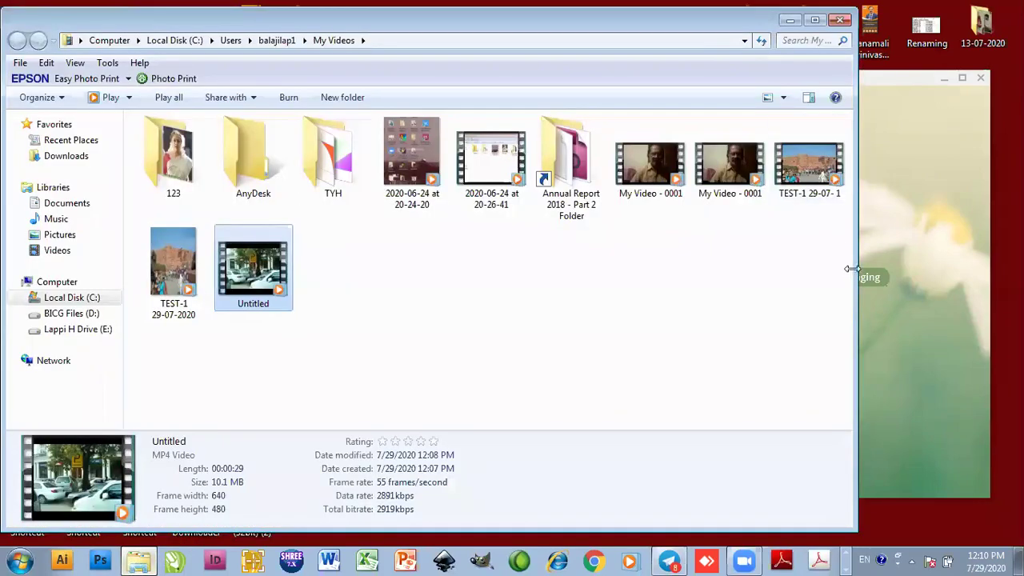
drag(850, 272, 482, 272)
click(532, 158)
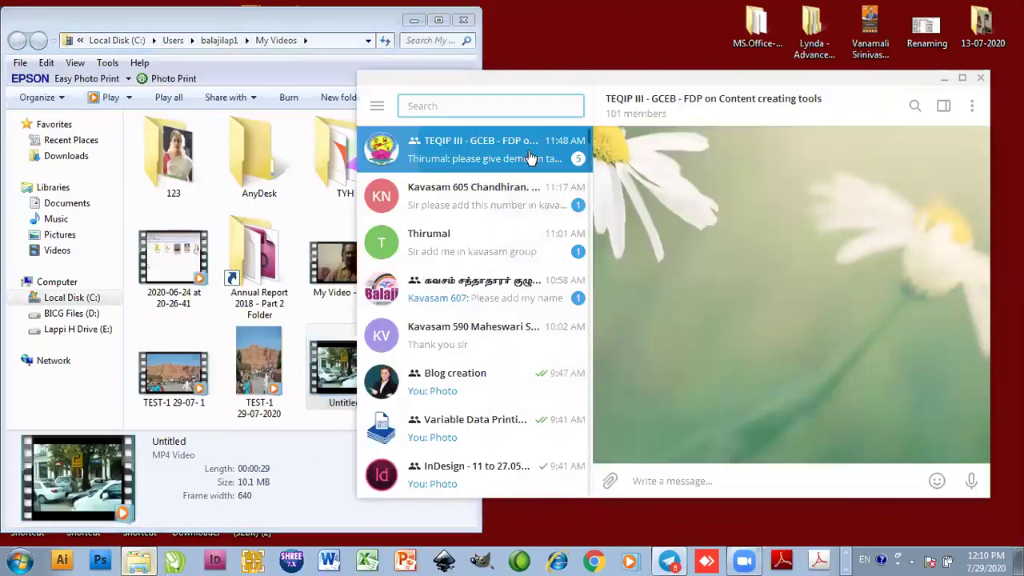
- Send the exported Untitled video from the My Videos folder to the group chat without a caption
click(166, 382)
drag(333, 373, 694, 358)
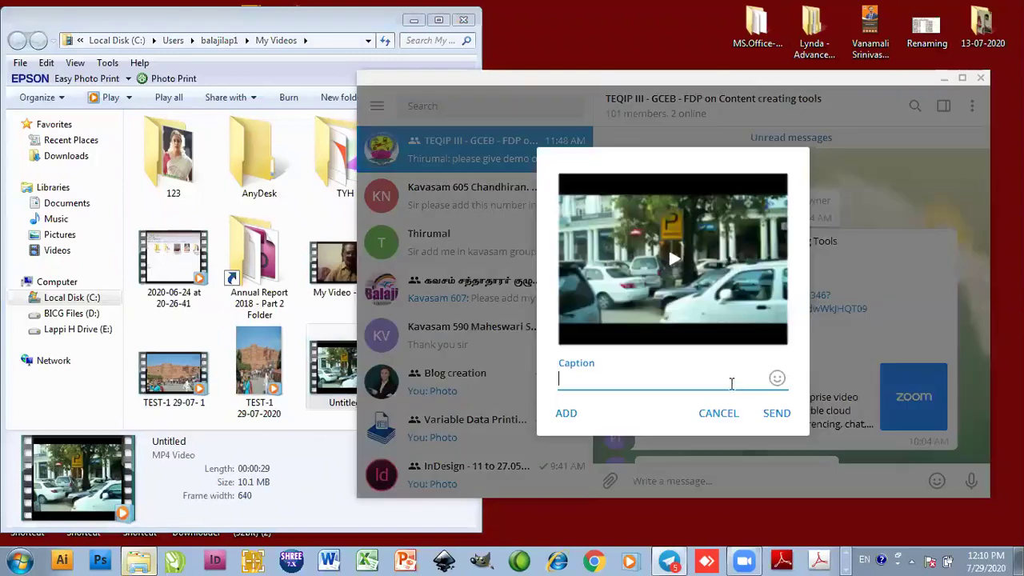
click(773, 413)
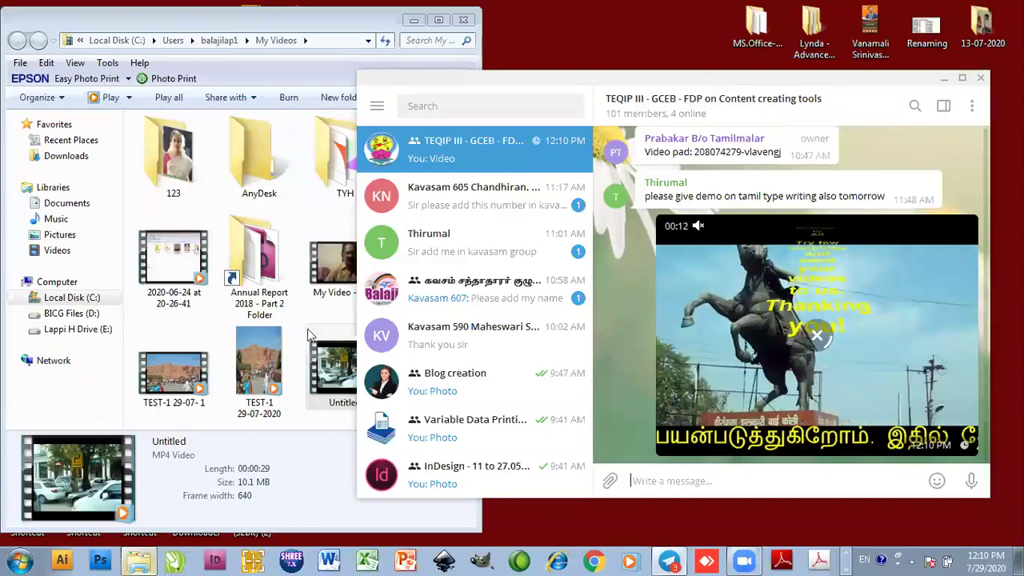
- Check the exported video's file details and the unread messages in other Telegram chats, and return to the TEQIP III group chat
click(254, 489)
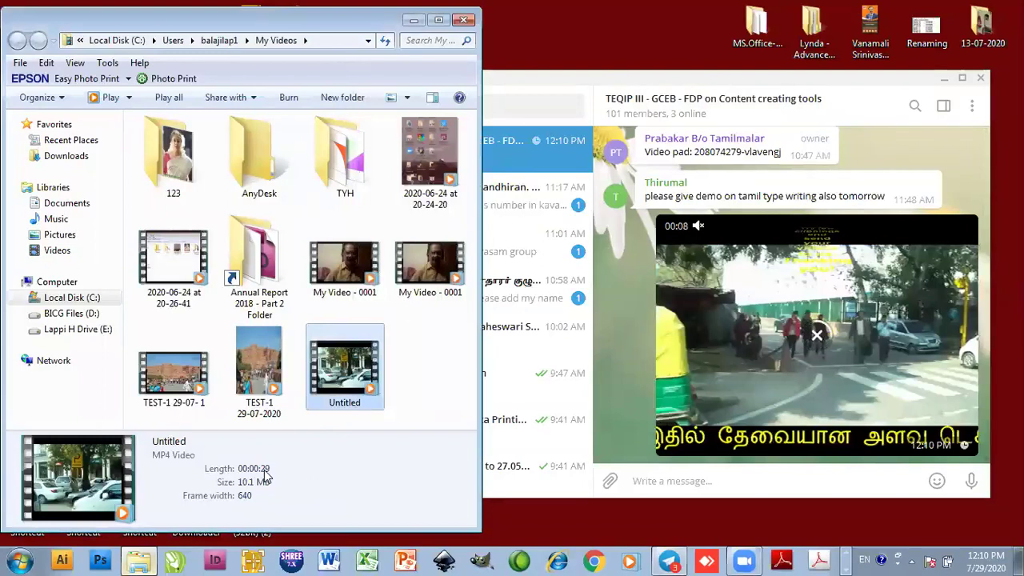
click(537, 295)
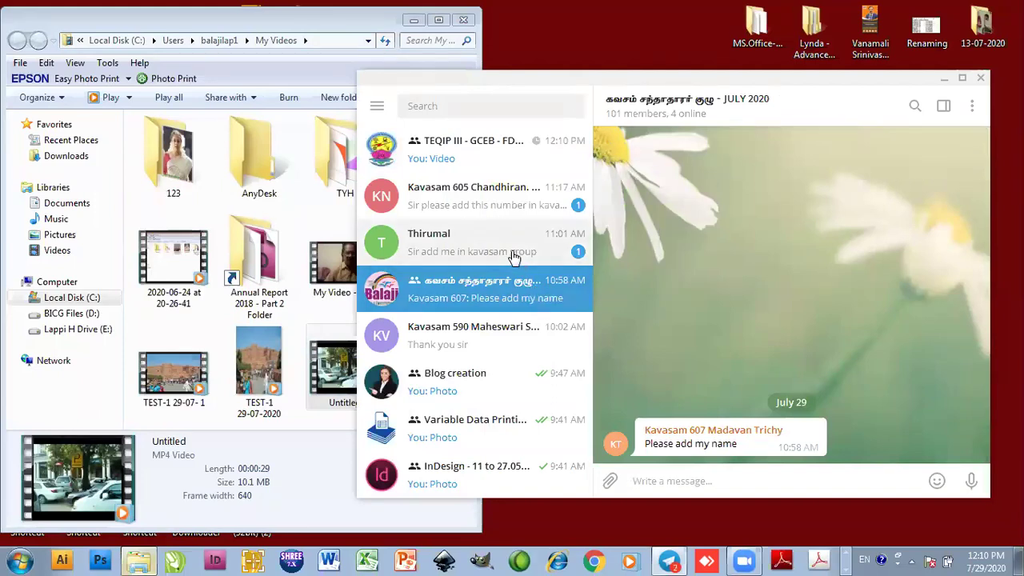
click(499, 203)
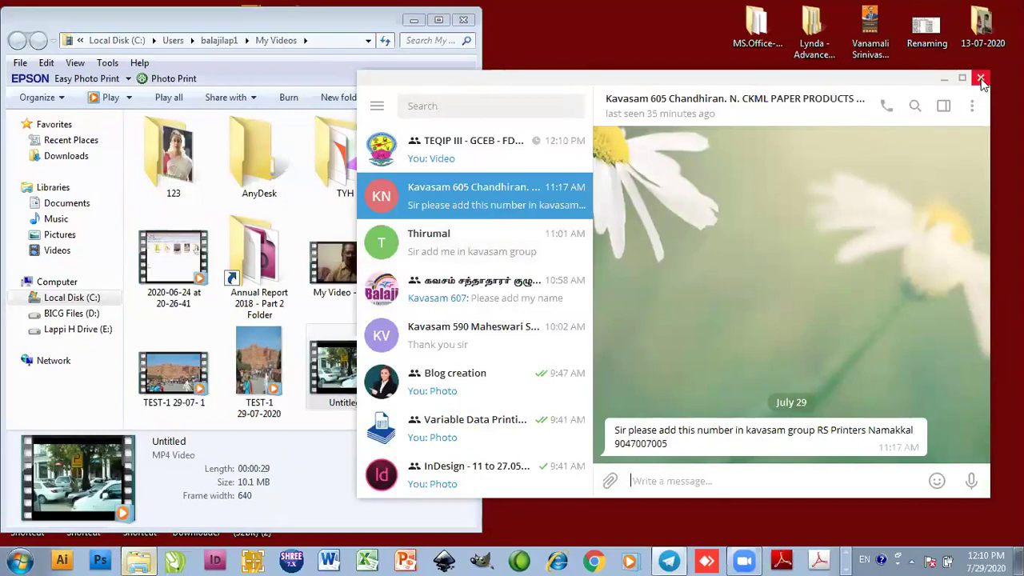
key(alt+Up)
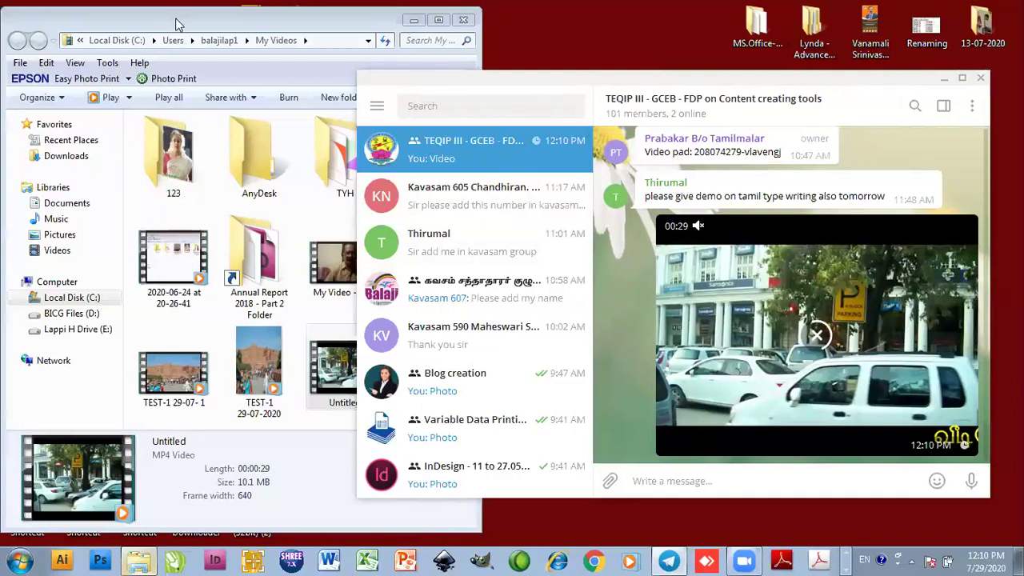
- Return to VideoPad, narrow the media bin and select the second clip on Audio Track 1
click(459, 27)
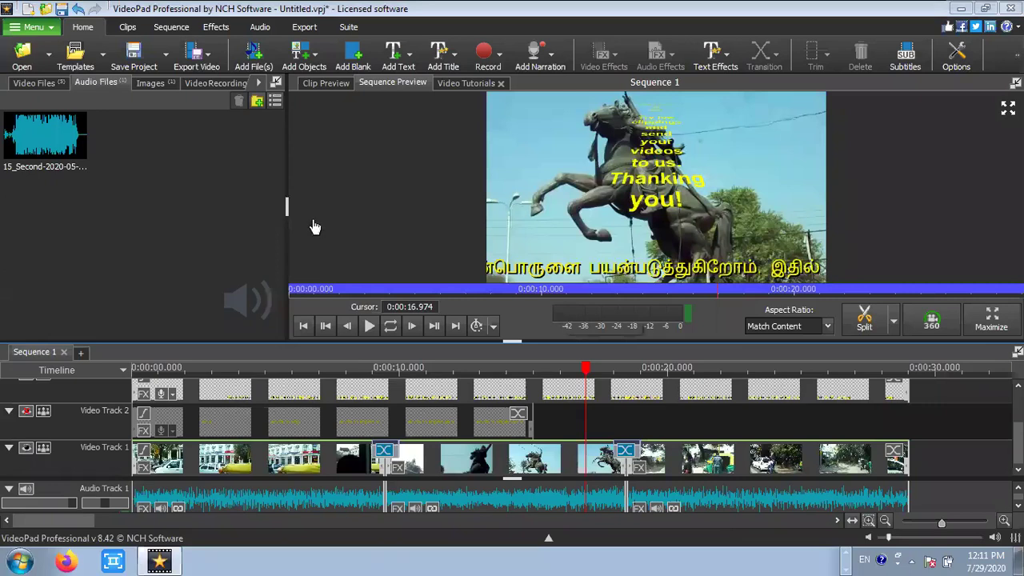
drag(287, 209, 250, 209)
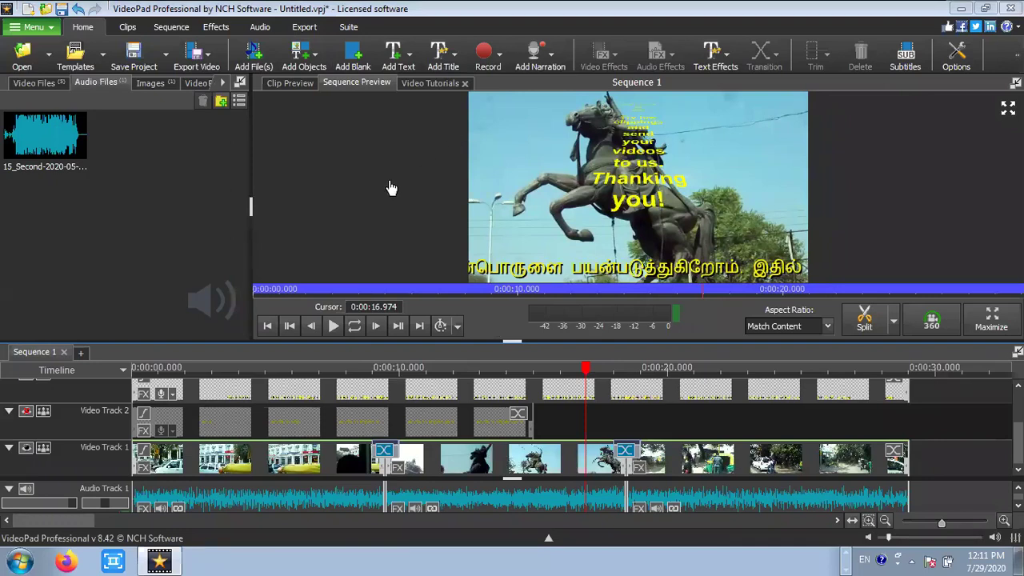
click(477, 465)
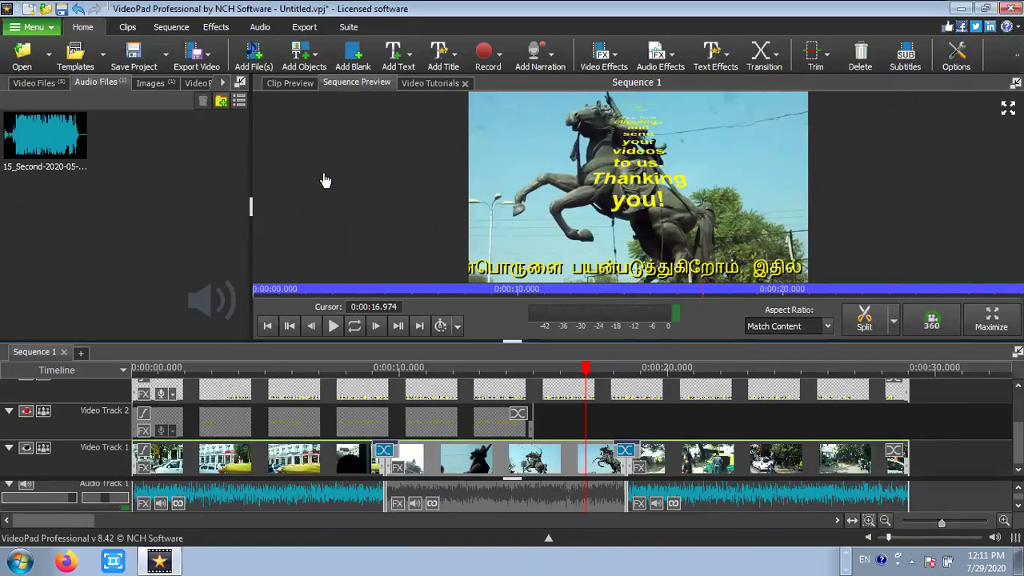
- Review the program options for display, audio, media, editing, export, disk and speech to text, and close them without changes
click(958, 57)
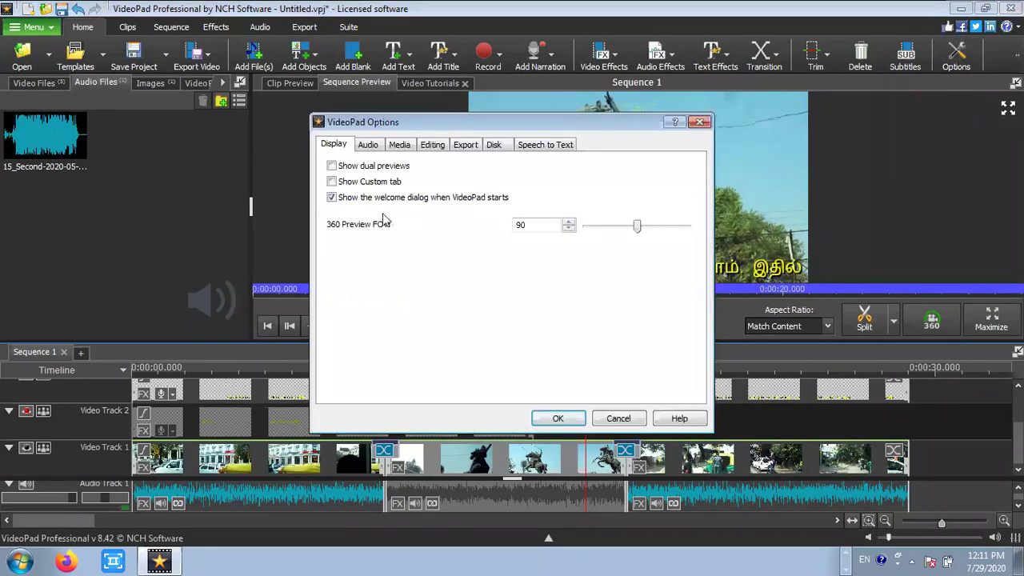
click(376, 149)
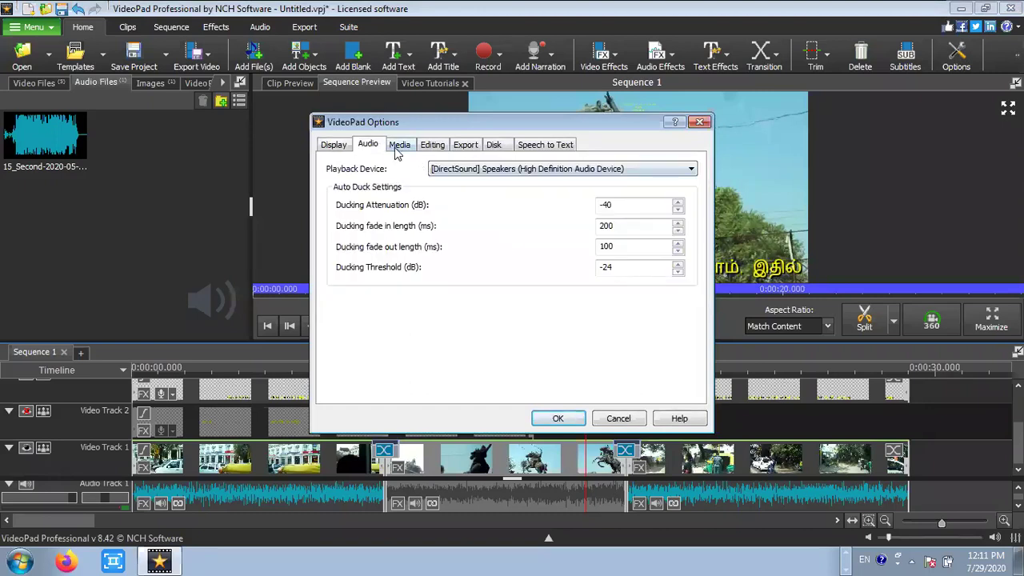
click(398, 147)
click(432, 147)
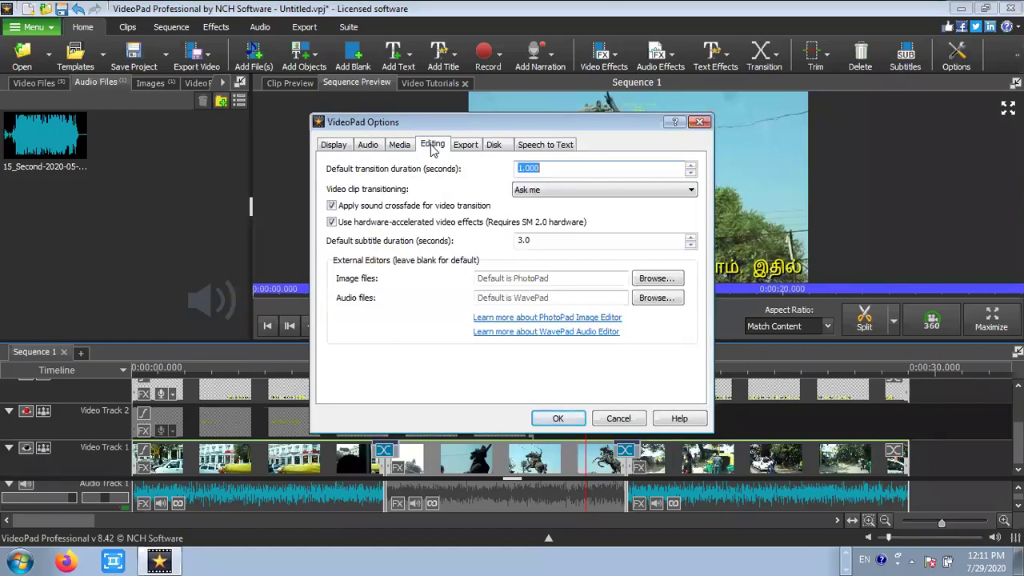
click(464, 147)
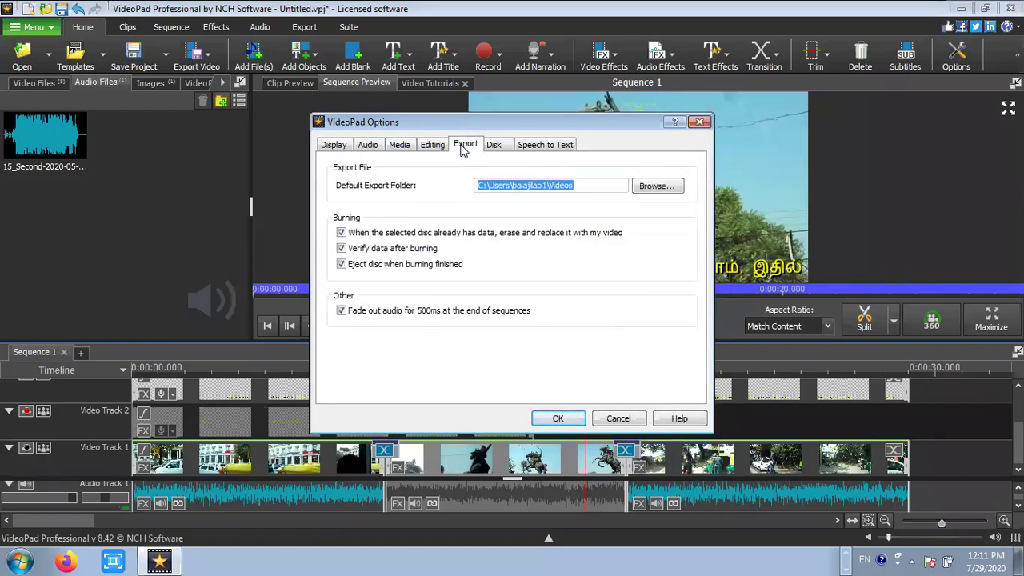
click(496, 147)
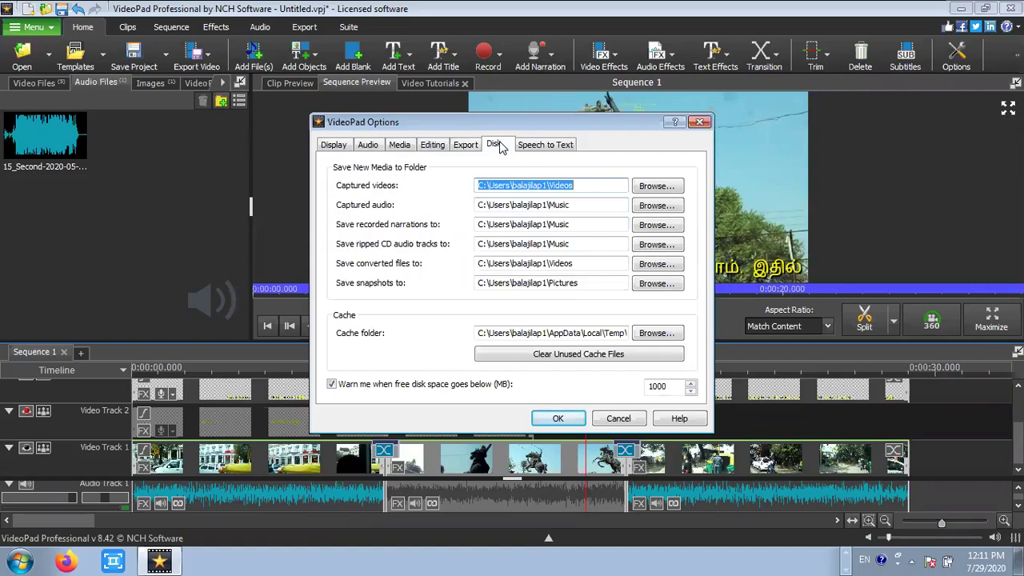
click(541, 147)
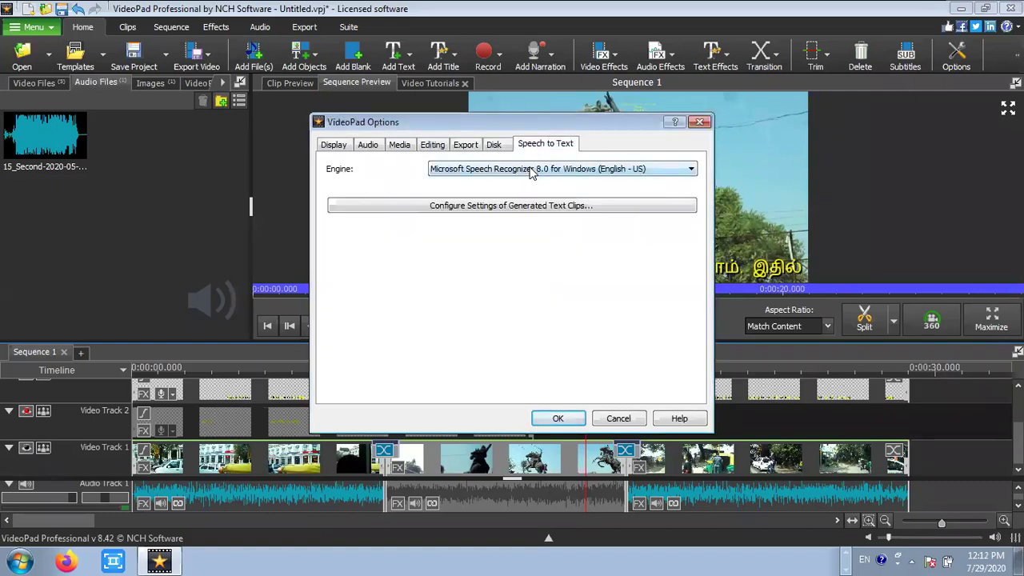
click(339, 150)
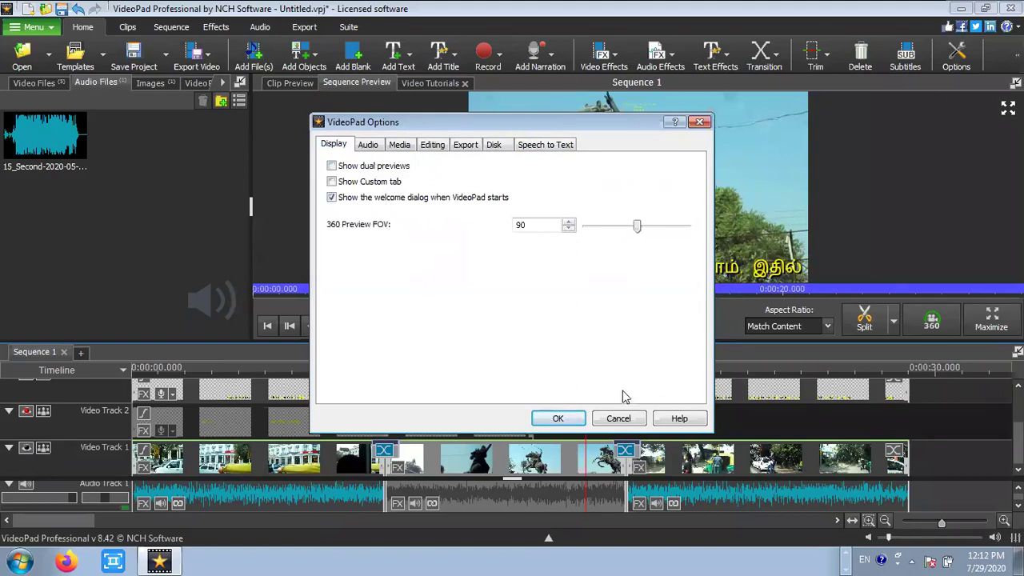
click(617, 419)
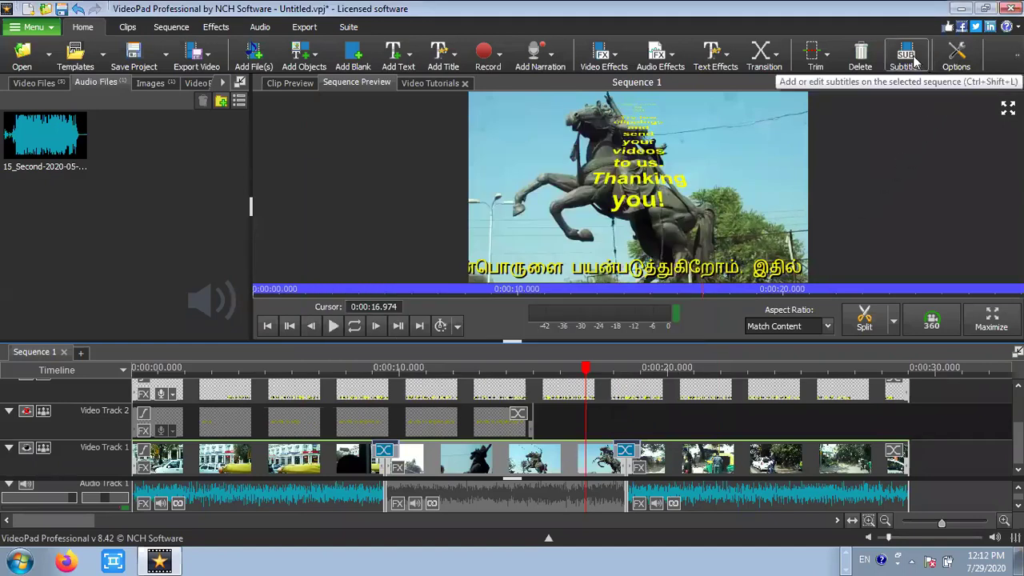
- Look at the Trim choices for clip in and out positions, and play a short stretch of the sequence from the cursor
click(828, 57)
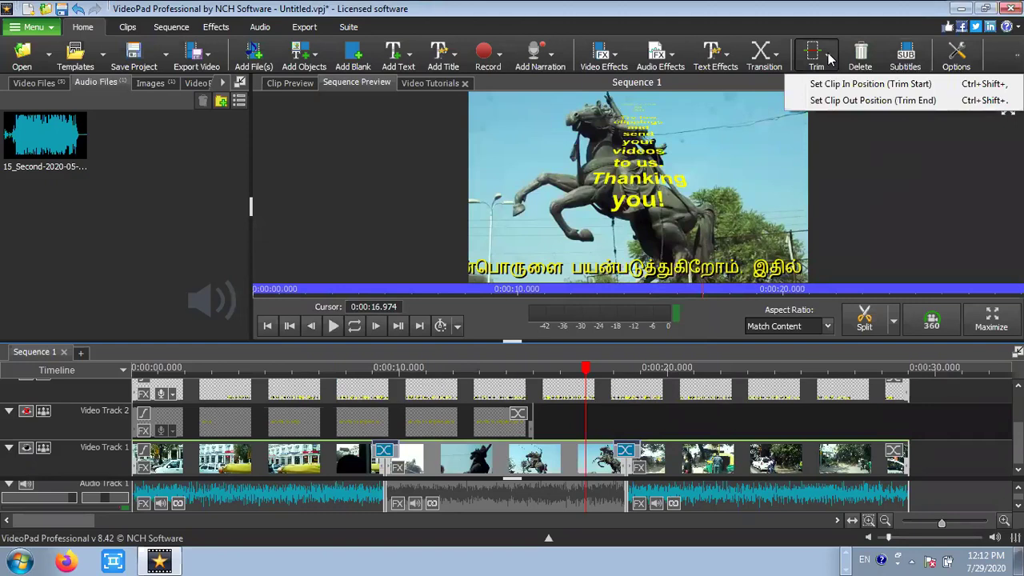
click(865, 169)
key(space)
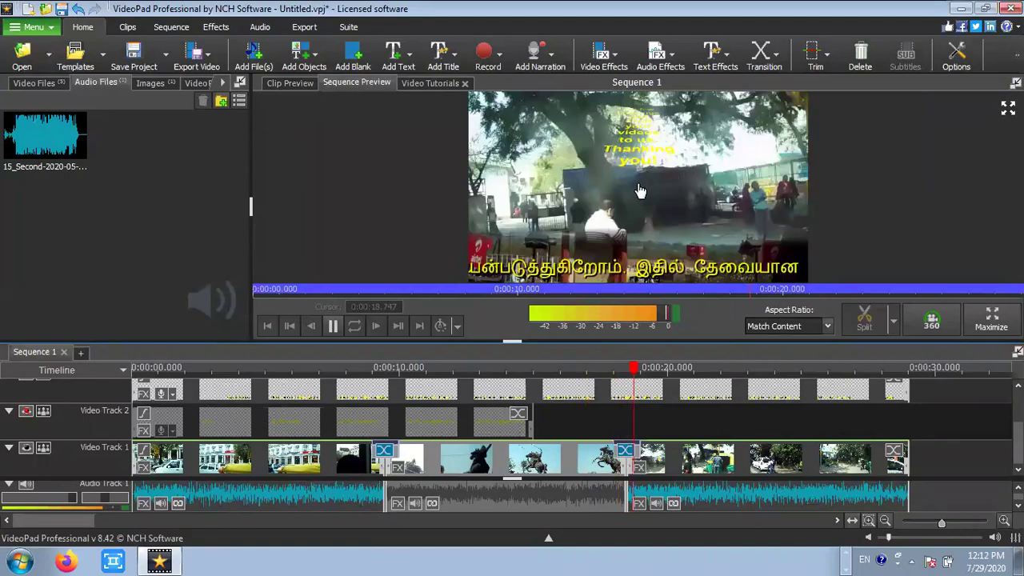
key(space)
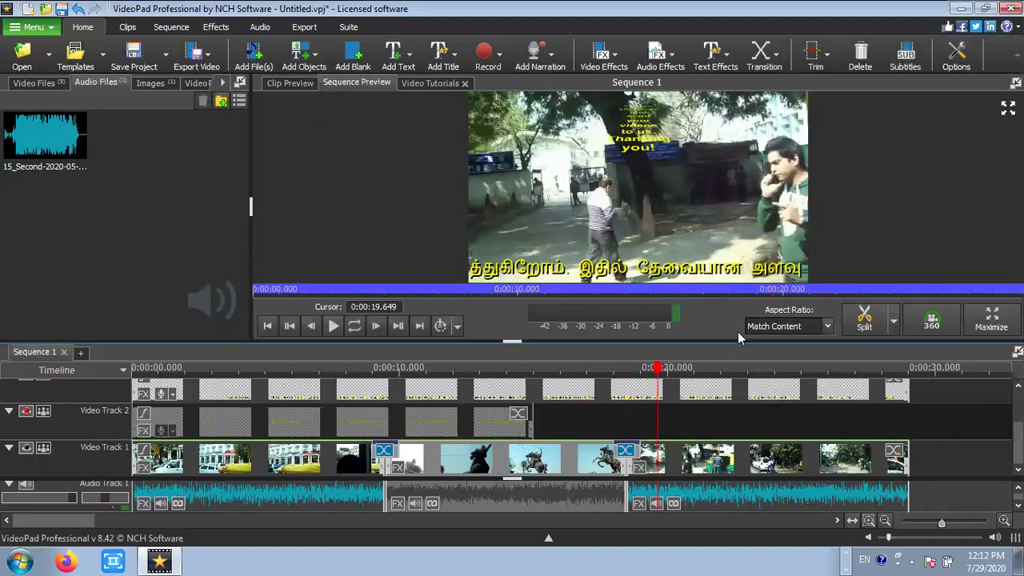
- Switch to Telegram, check the replies in the TEQIP III group chat, preview the shared Untitled.mp4 and return to VideoPad
key(alt+Tab)
key(alt+Tab)
key(alt+shift+Tab)
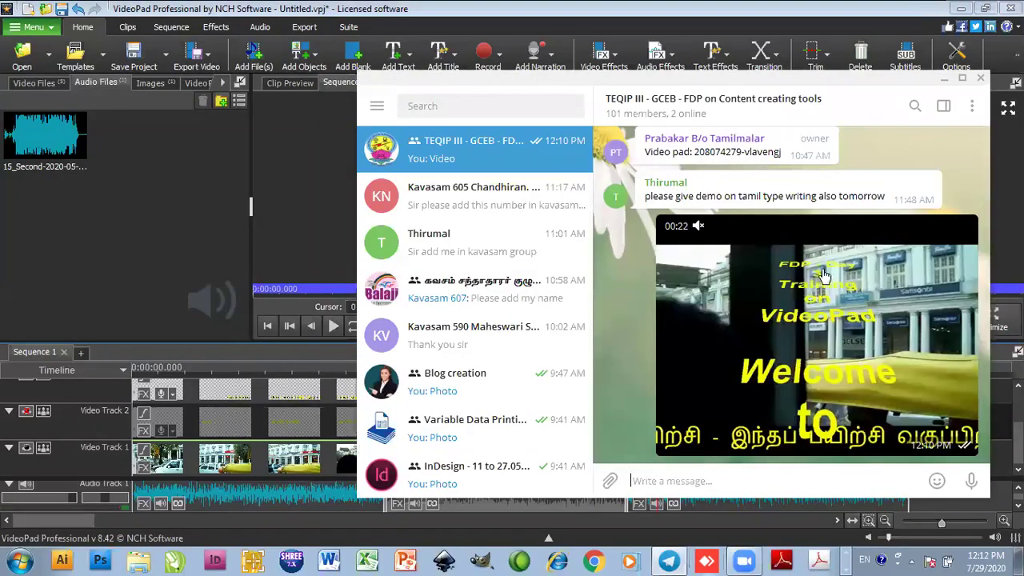
click(980, 80)
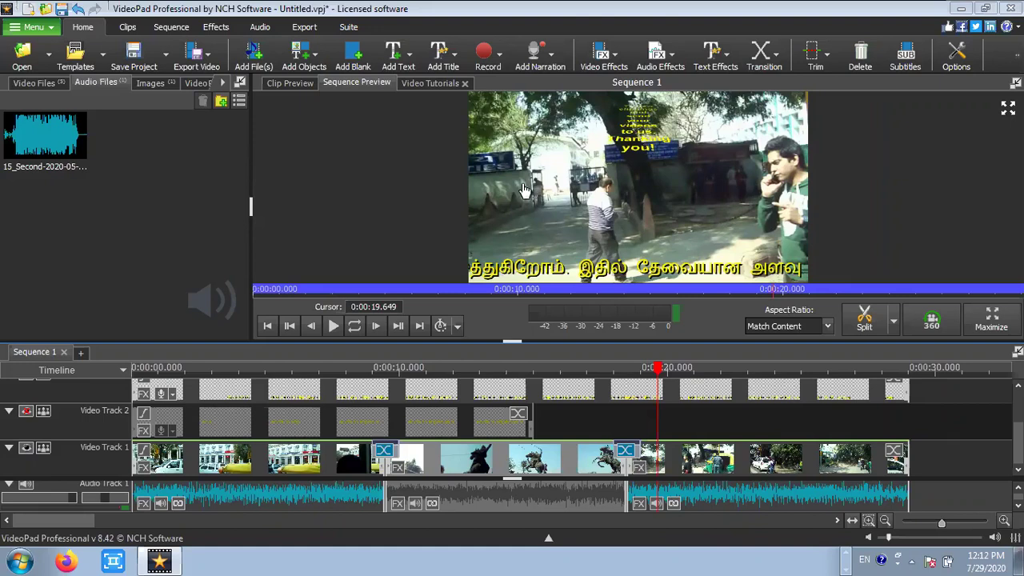
click(894, 529)
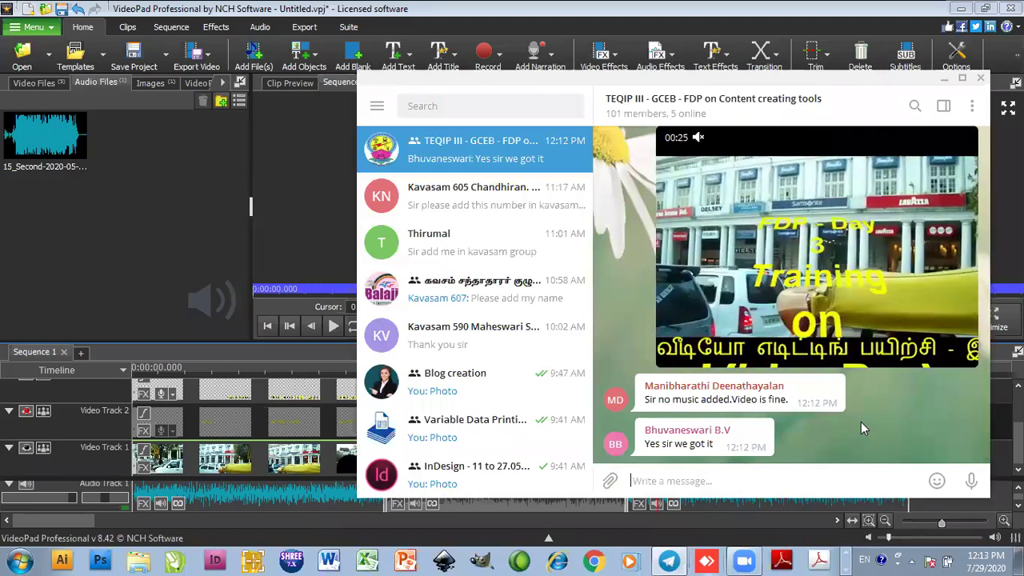
click(805, 265)
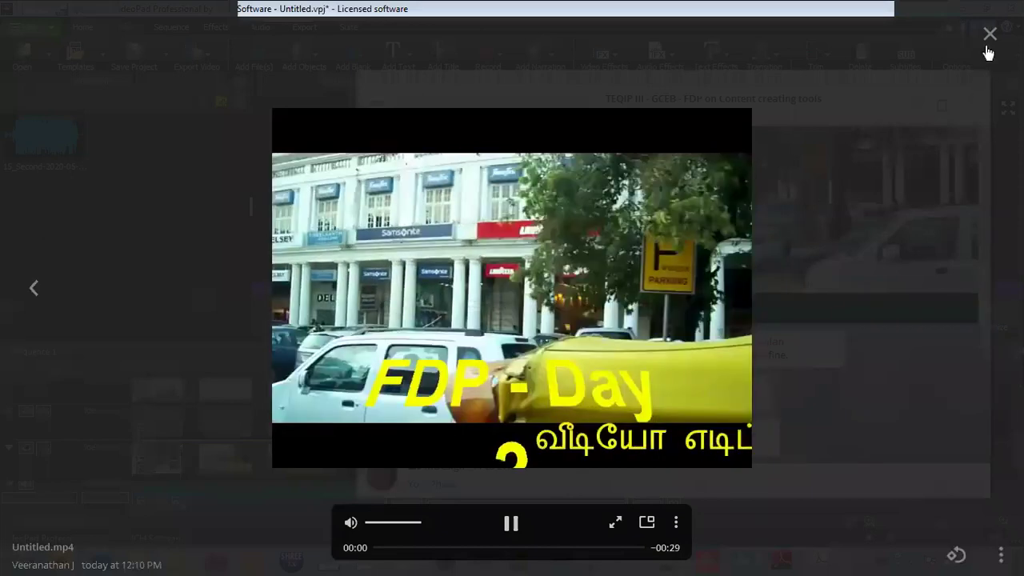
click(886, 429)
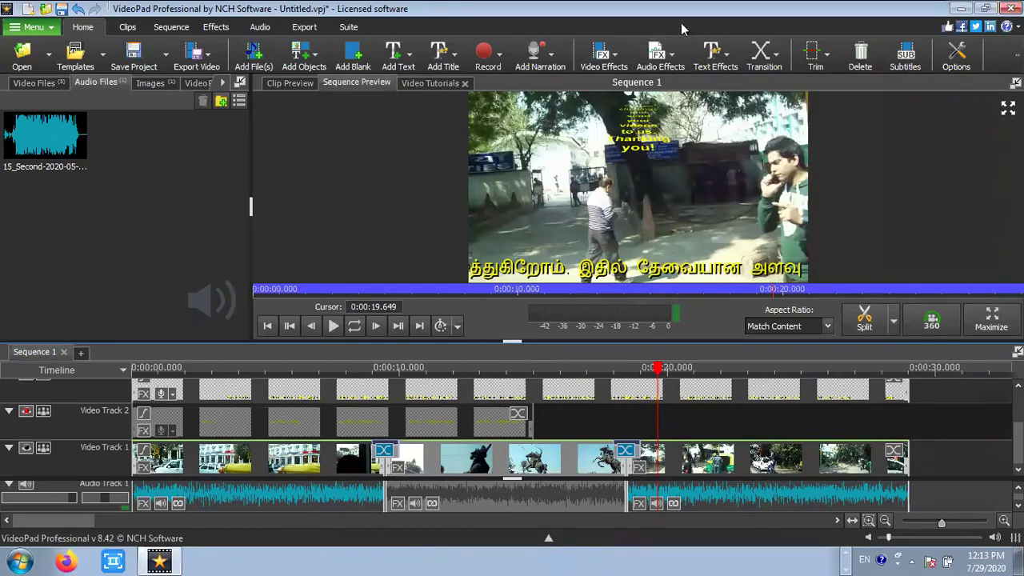
- Minimize VideoPad and open the Video - Class files folder inside the desktop's PSD for FDP folder
click(961, 10)
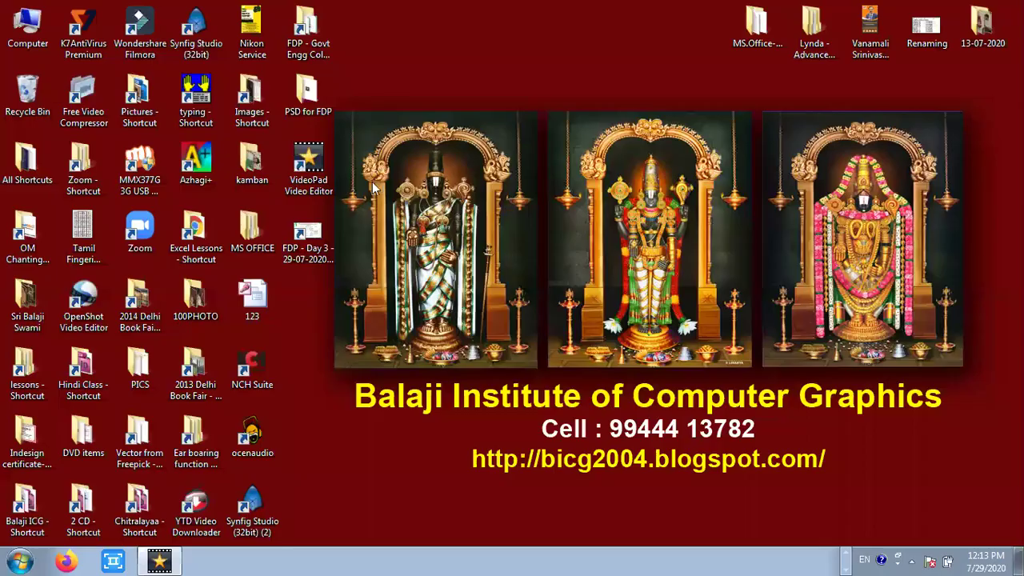
double_click(311, 94)
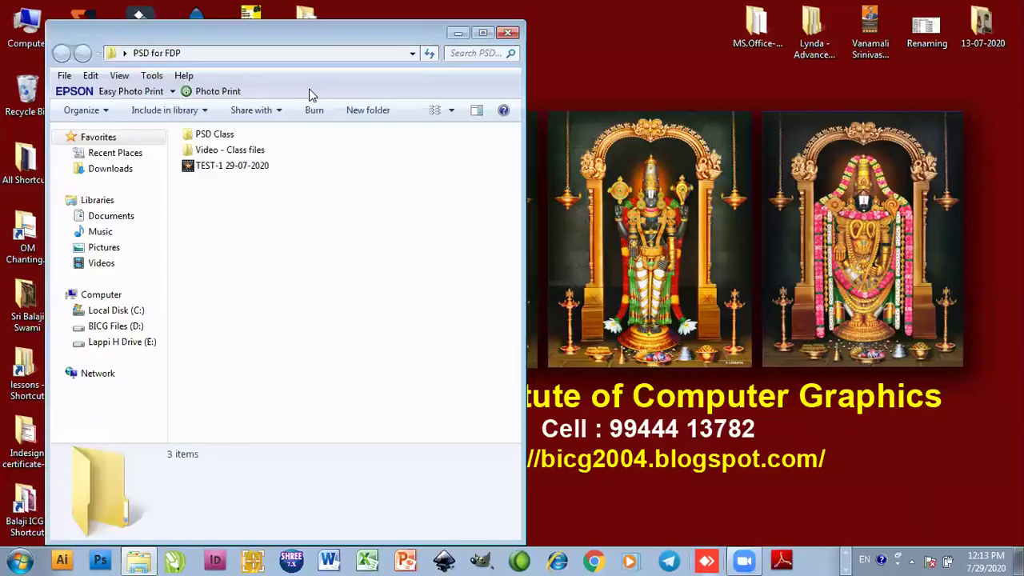
double_click(237, 156)
- Look through the Audio files, Photos and Sample Voideos subfolders, returning to the Video - Class files folder
click(228, 136)
double_click(232, 138)
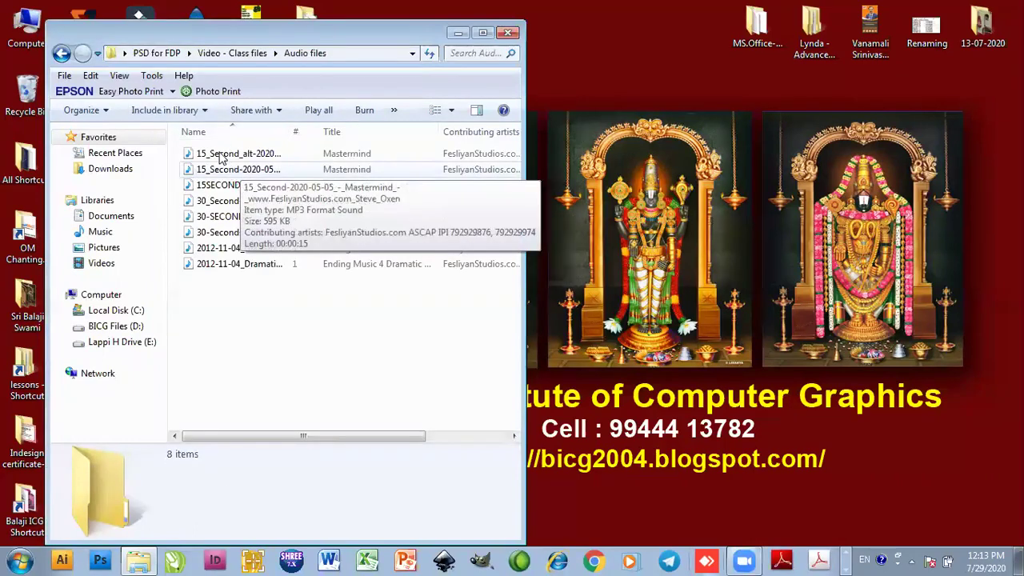
key(BackSpace)
double_click(216, 152)
key(BackSpace)
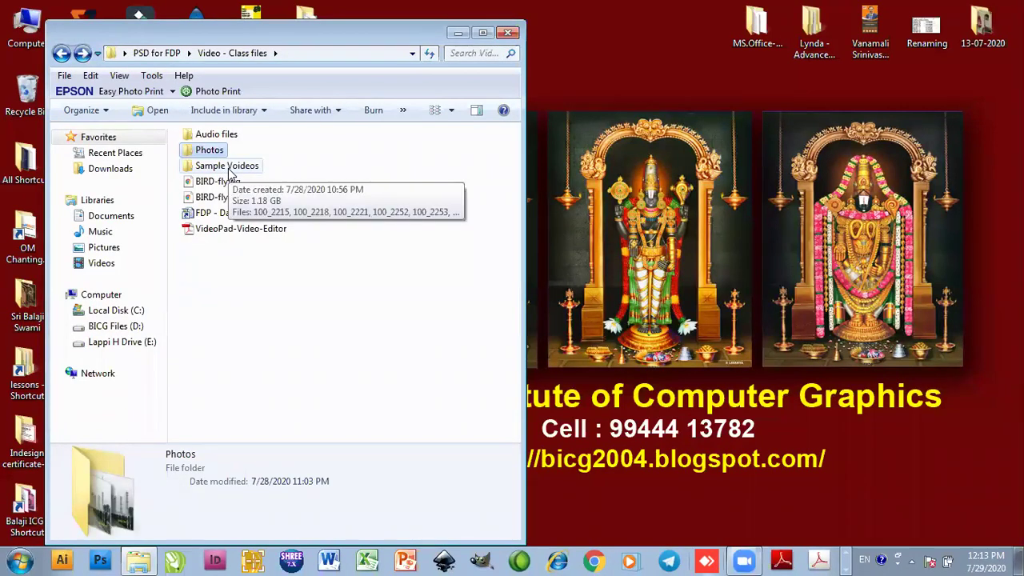
double_click(228, 166)
key(BackSpace)
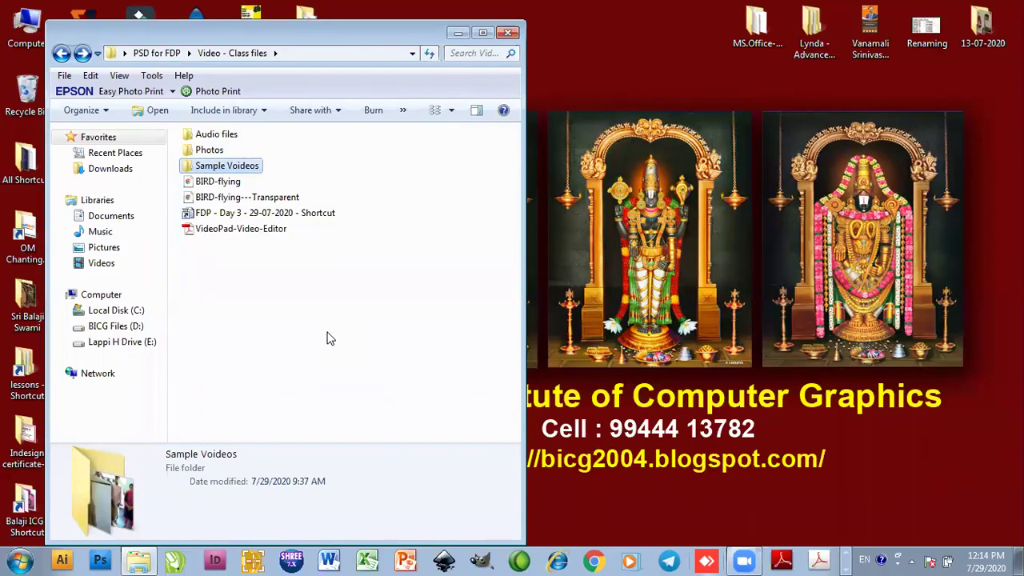
- Move the folder window clear of the desktop's upper edge, view the BIRD-flying---Transparent and BIRD-flying GIFs in Chrome, and close the browser
drag(226, 22, 236, 74)
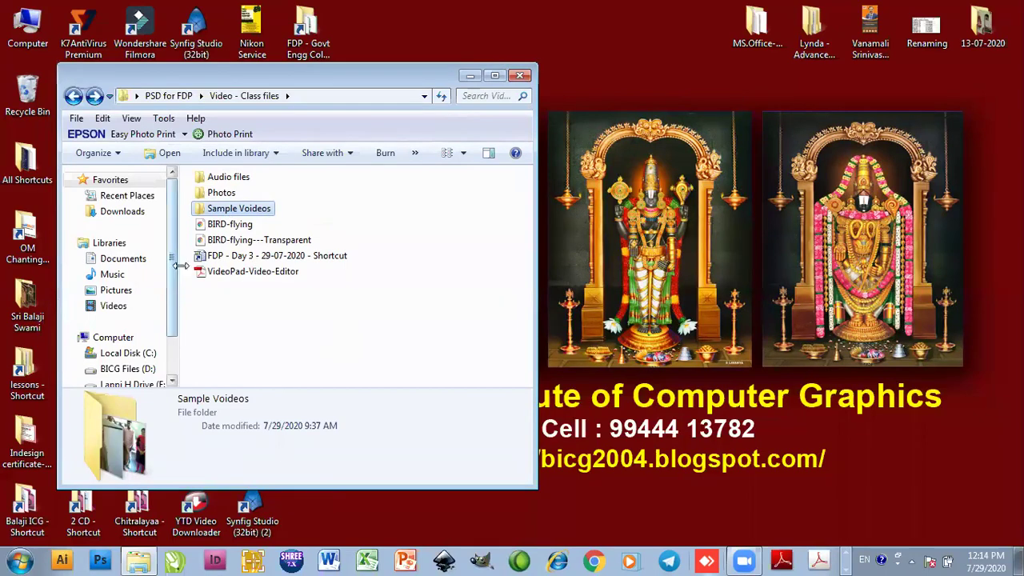
double_click(266, 243)
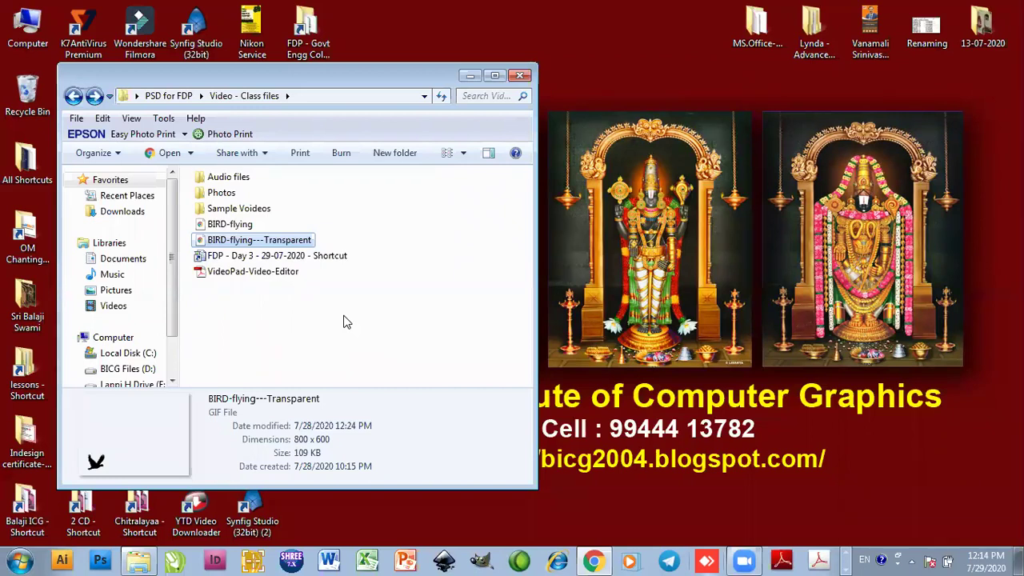
key(Return)
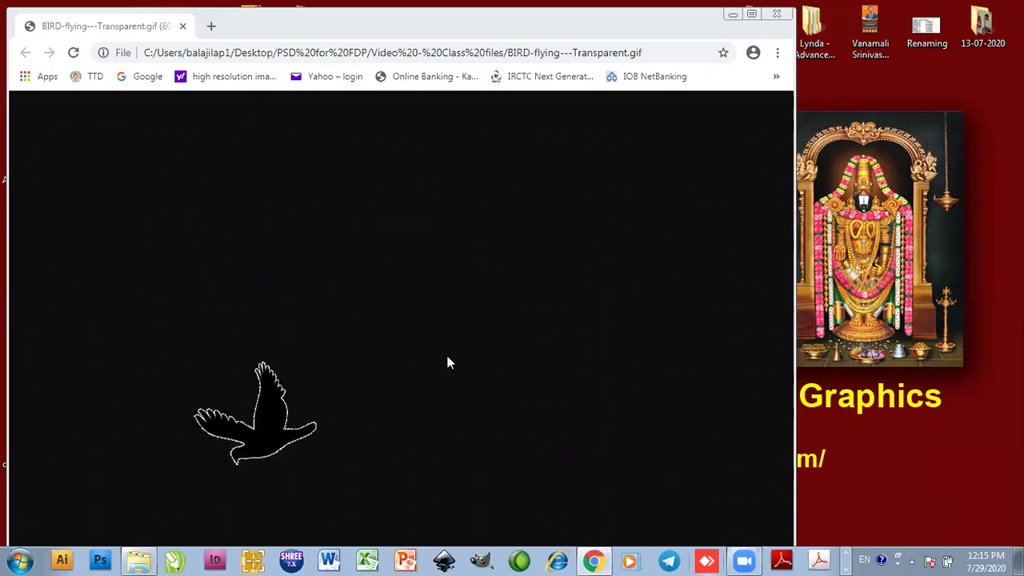
click(138, 559)
click(232, 225)
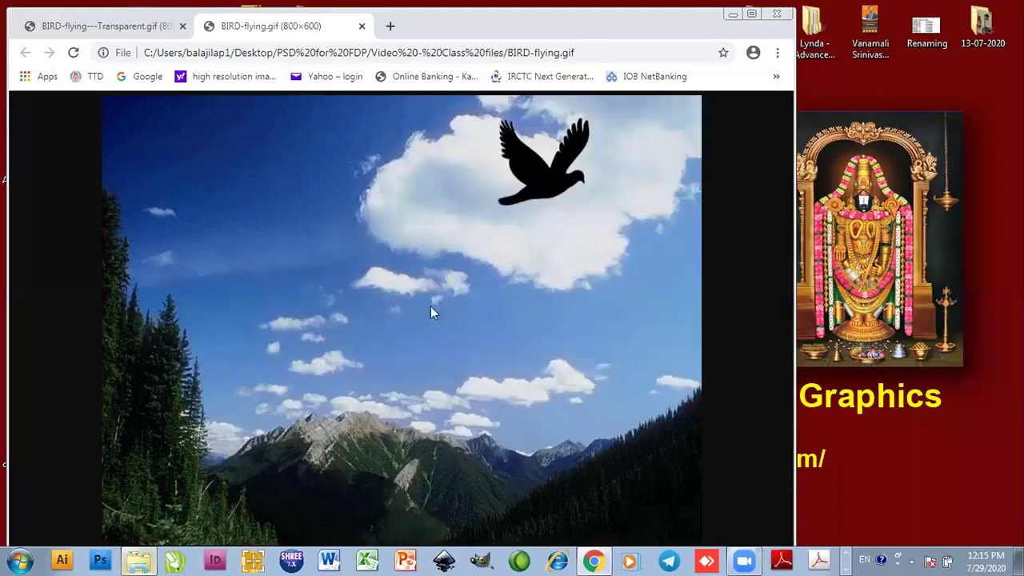
click(775, 14)
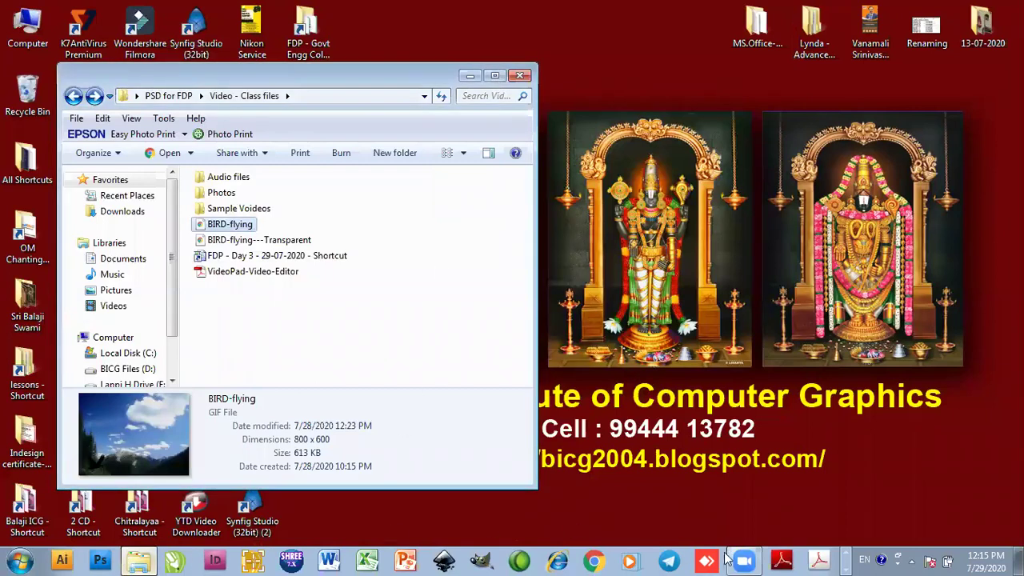
- Switch to VideoPad and save the project as Untitled in the Video - Class files folder
key(alt+Tab)
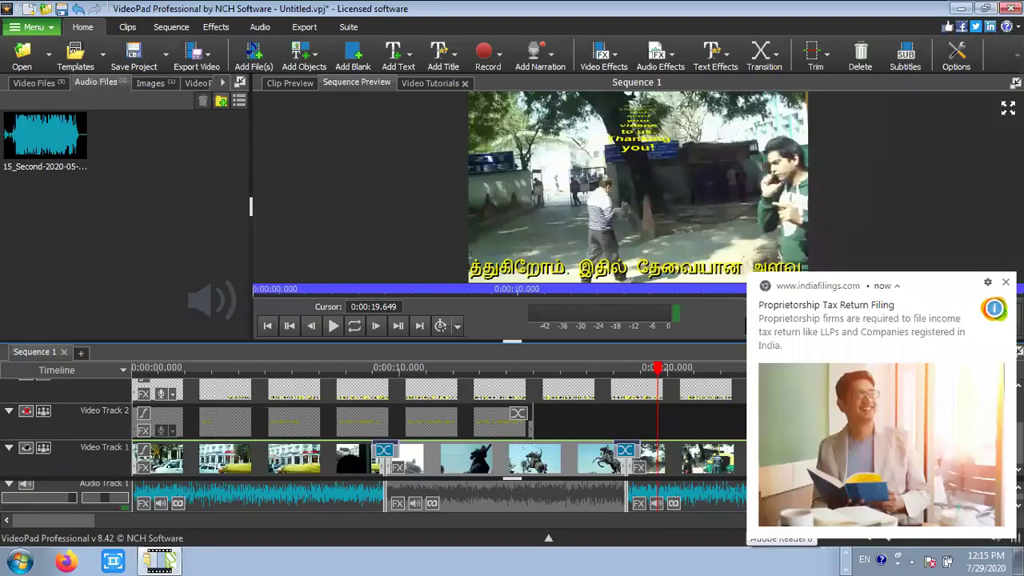
key(space)
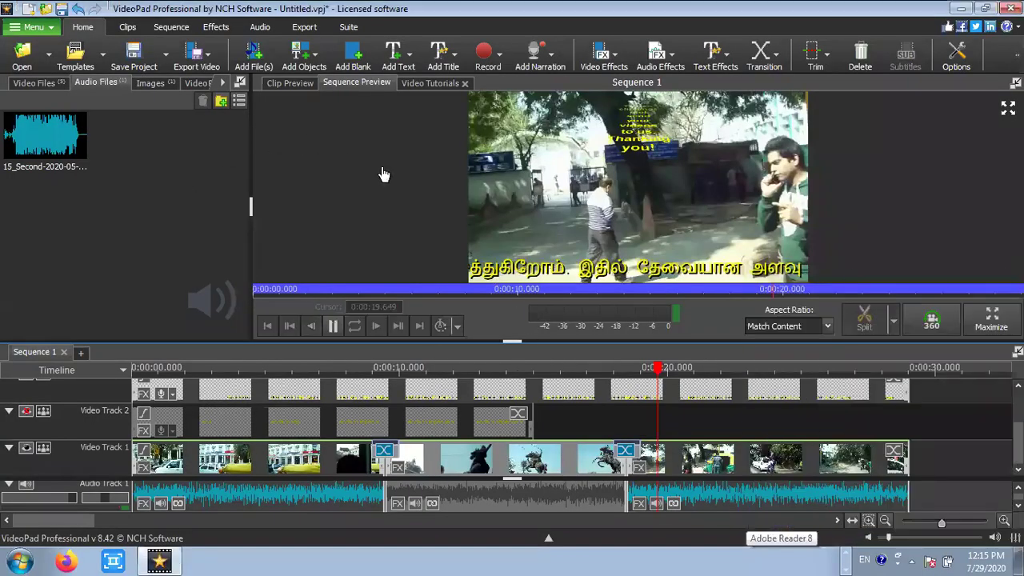
click(134, 56)
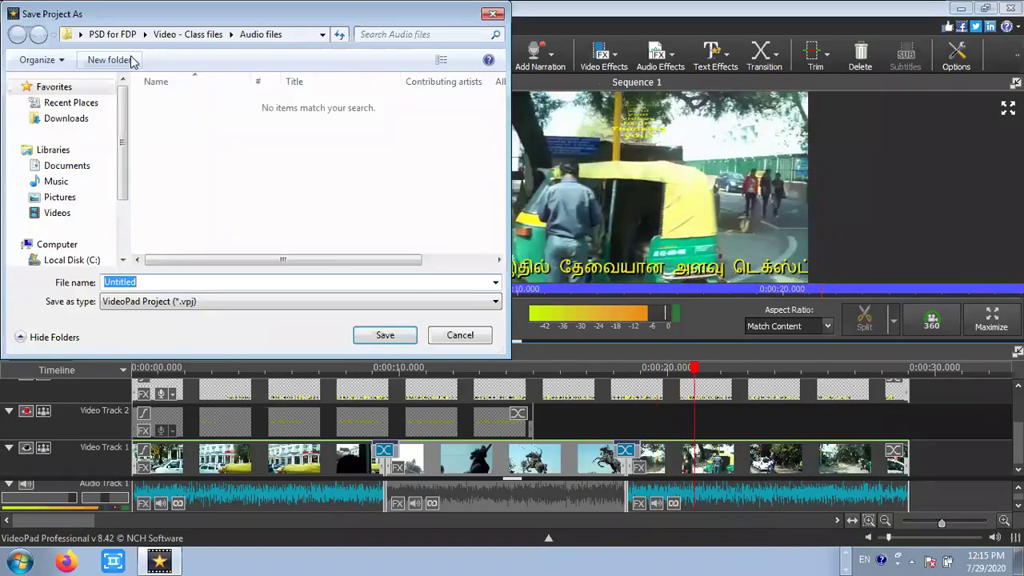
click(183, 34)
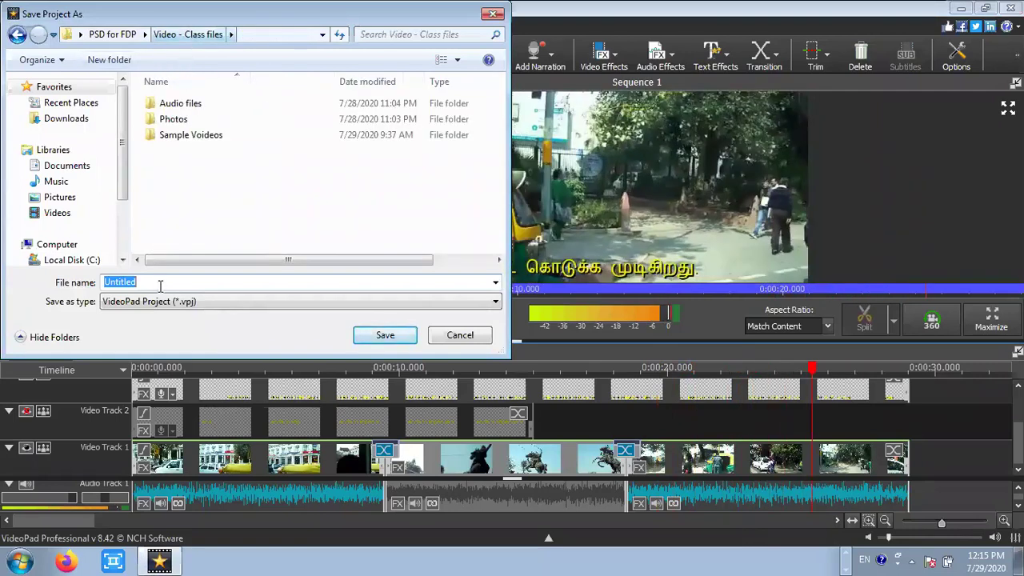
click(384, 336)
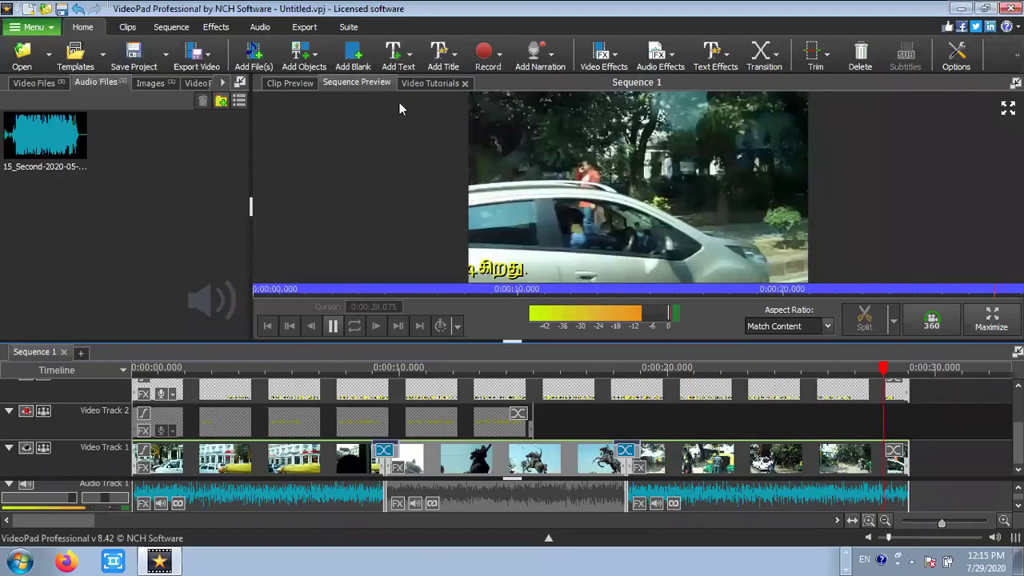
- Restart VideoPad from the desktop and start a new project
key(alt+F4)
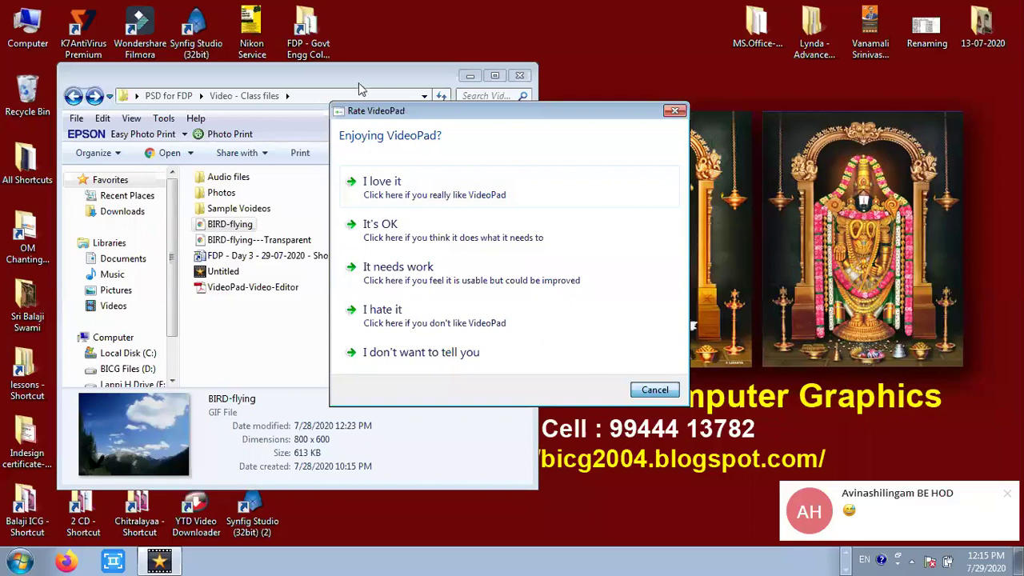
drag(424, 64, 422, 193)
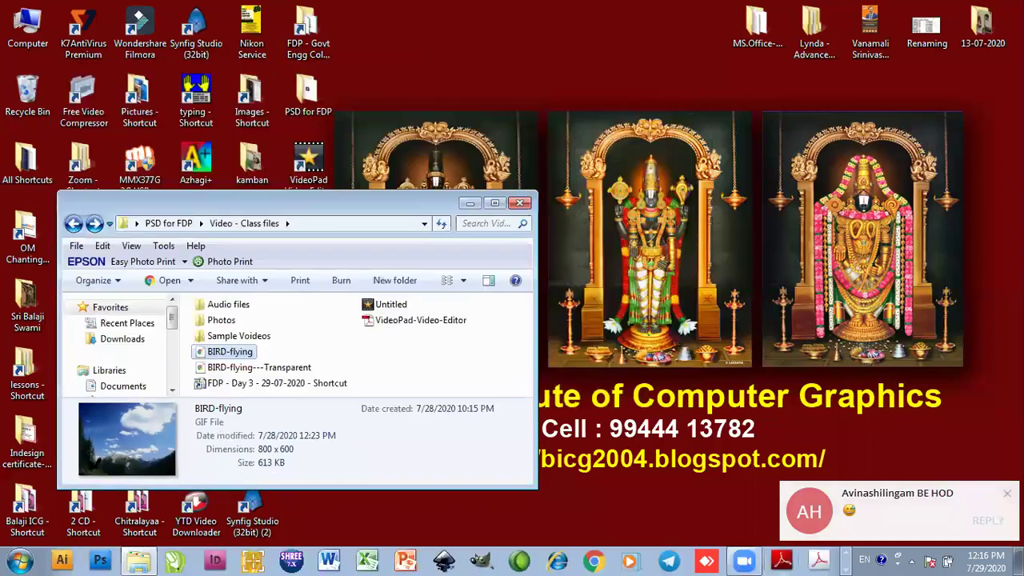
click(305, 163)
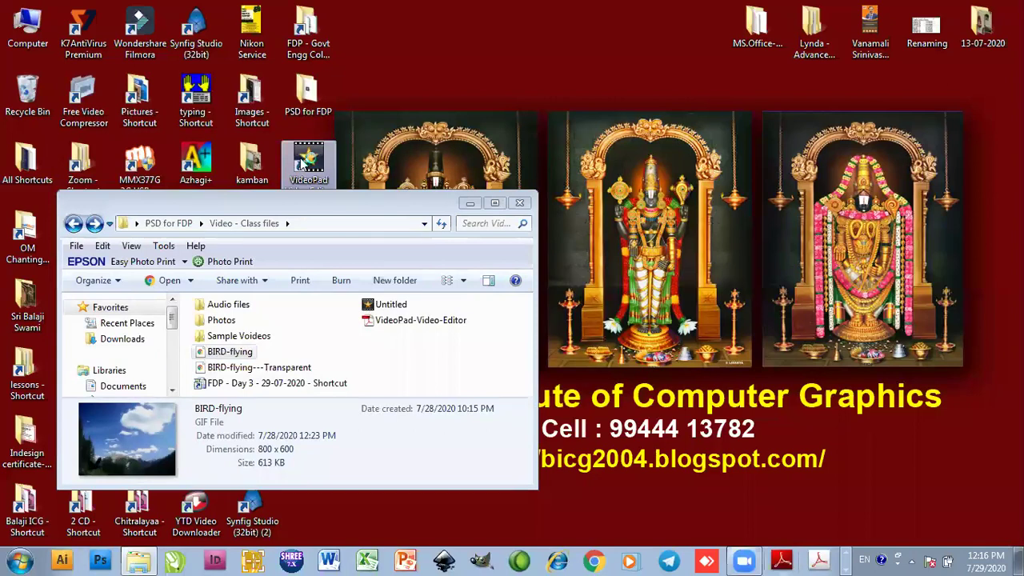
double_click(304, 161)
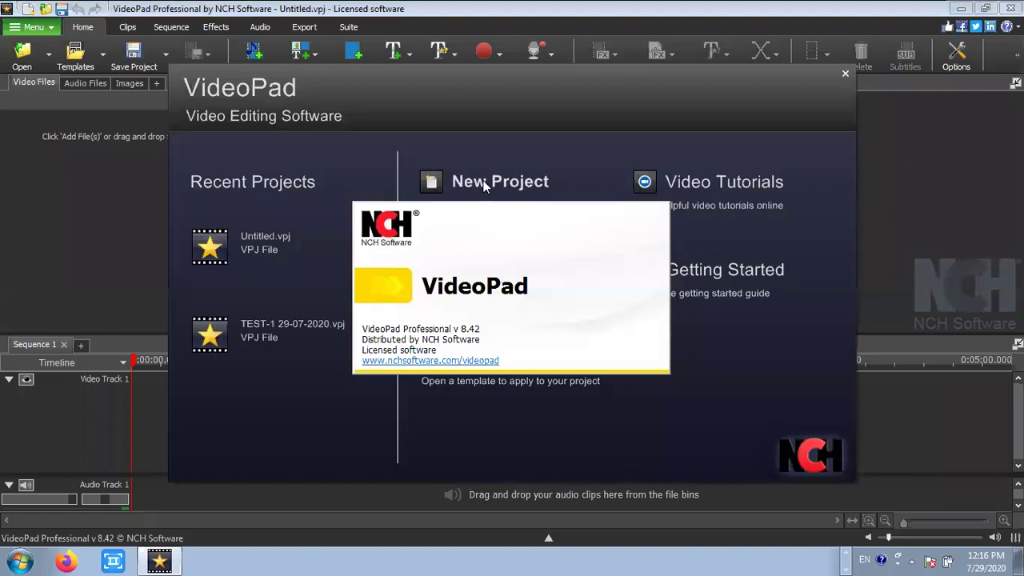
click(483, 183)
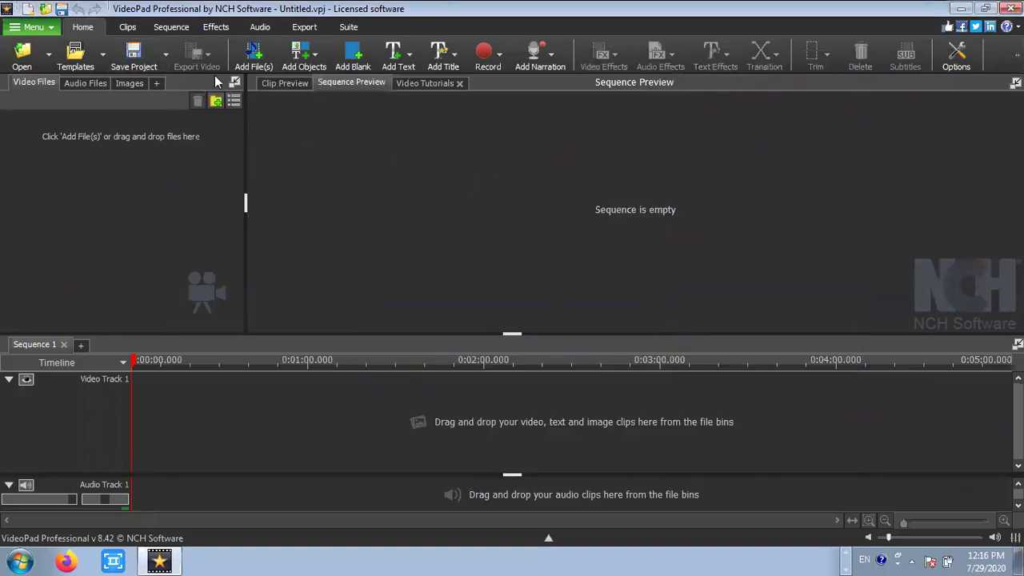
- Import the video 100_2221 from the Sample Voideos folder and place it at the start of Video Track 1
click(248, 58)
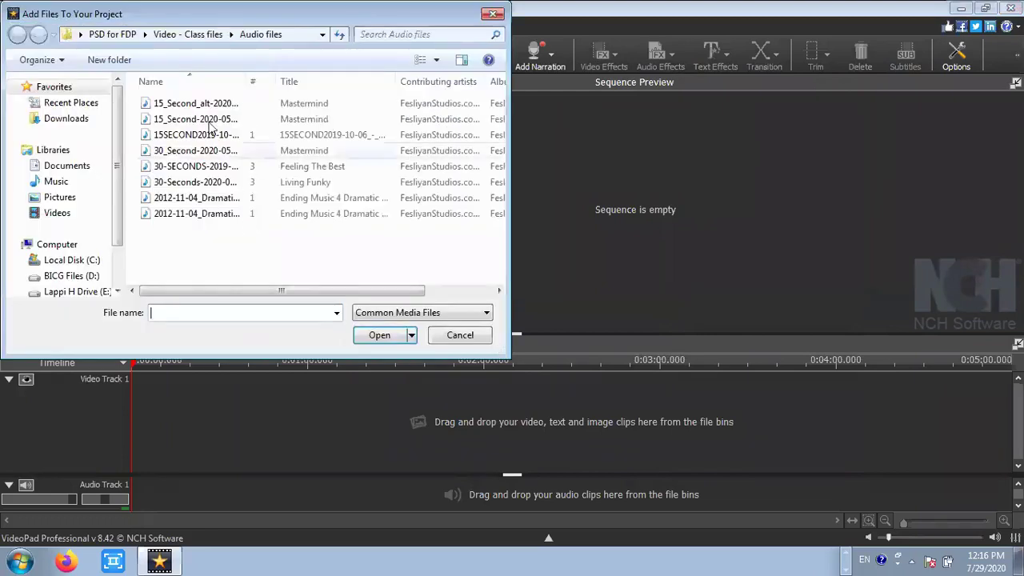
click(198, 38)
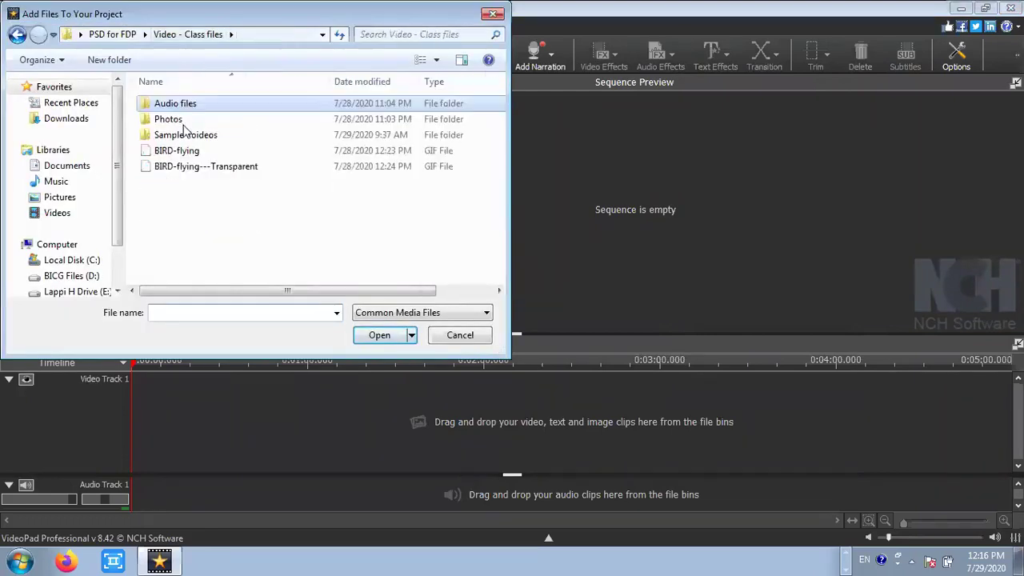
double_click(187, 138)
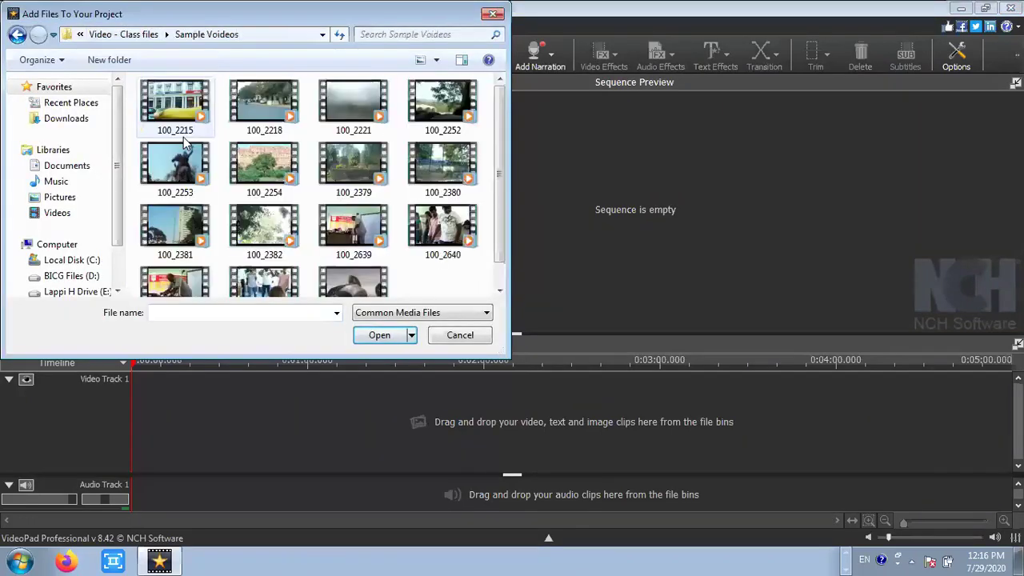
click(346, 110)
click(382, 337)
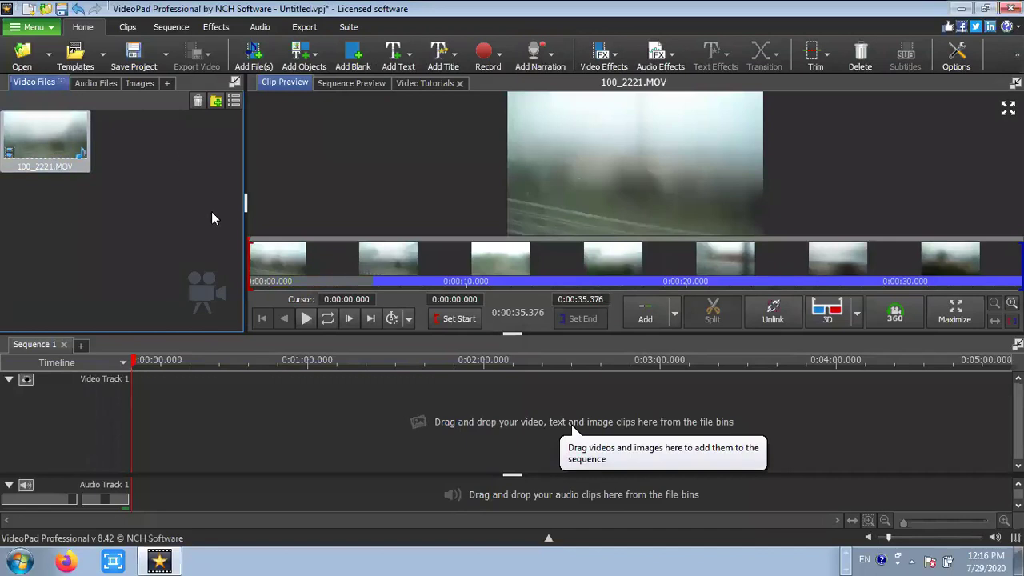
drag(51, 143, 178, 398)
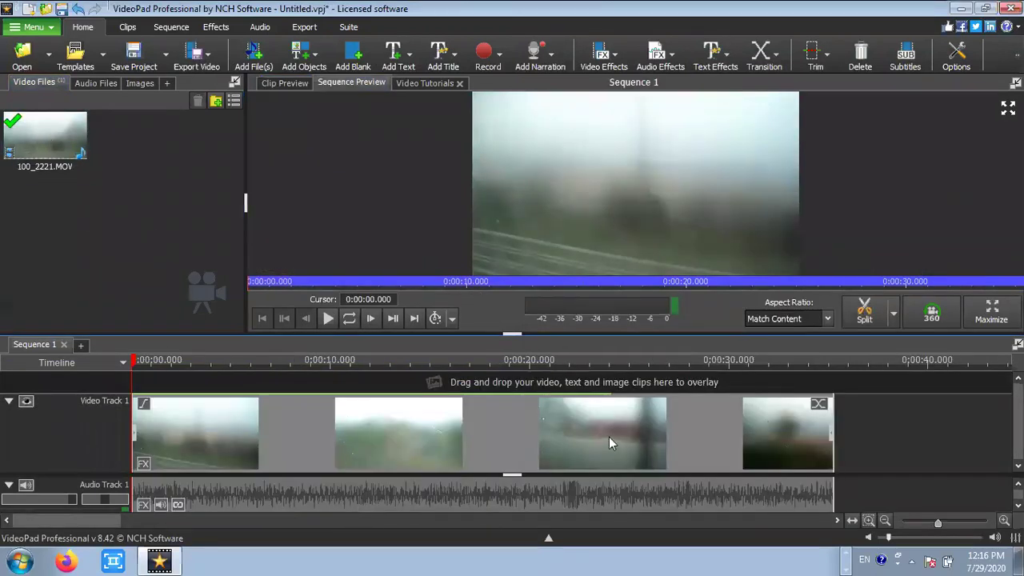
- Change the speed of the 100_2221 clip on Video Track 1 so its duration is 20 seconds
click(414, 319)
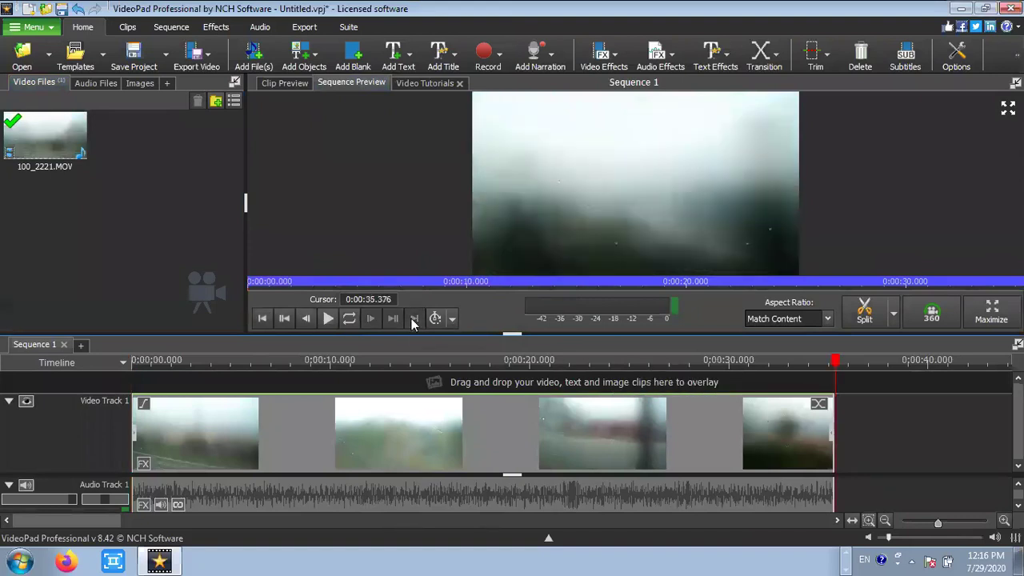
right_click(406, 412)
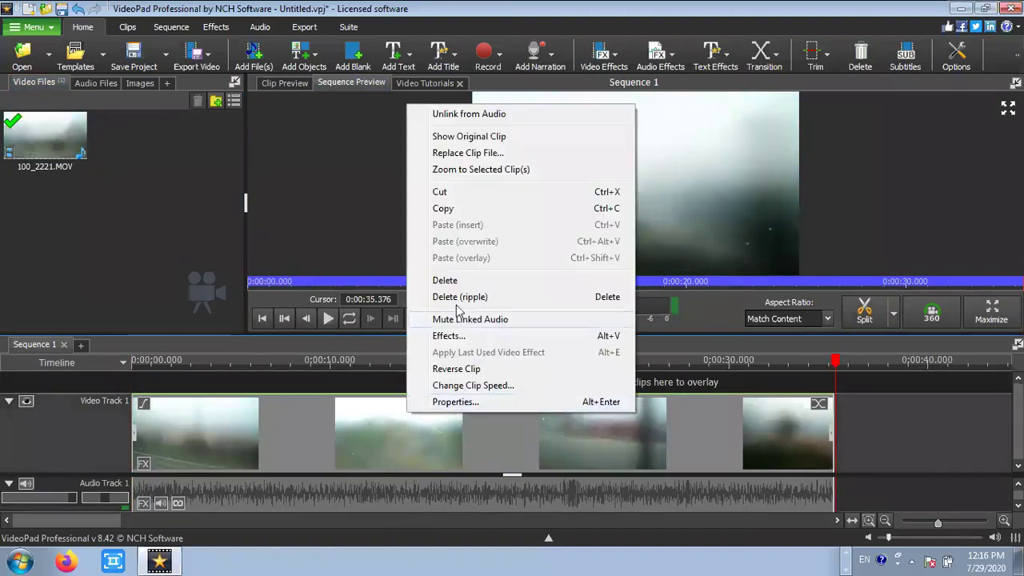
click(461, 387)
click(504, 241)
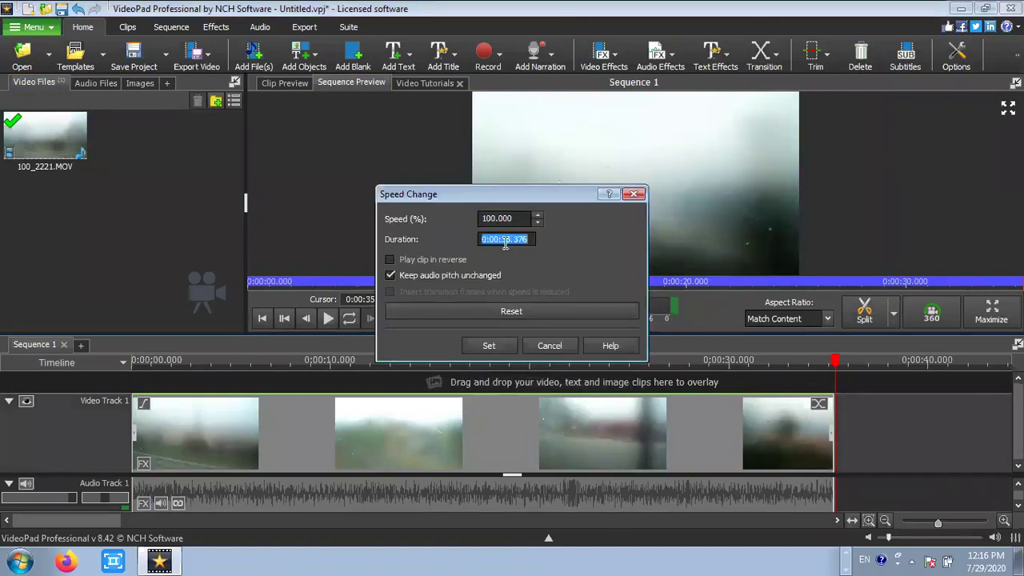
text(20)
key(Tab)
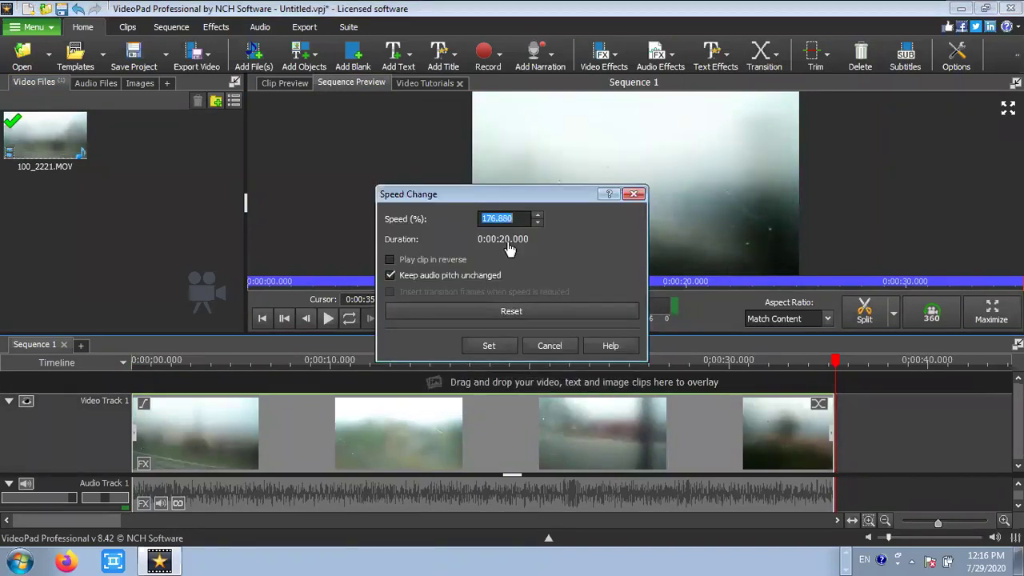
click(489, 345)
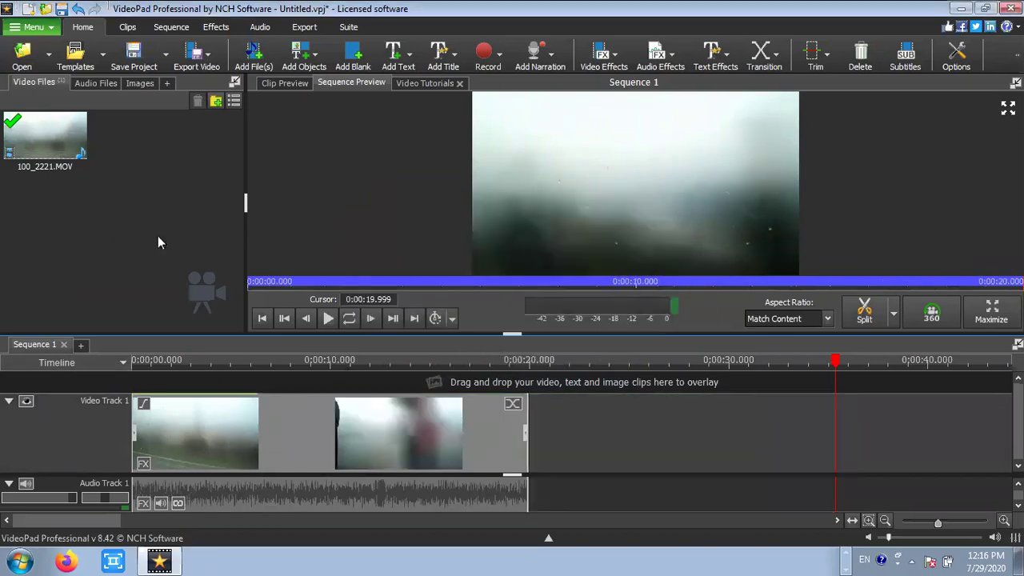
- Import BIRD-flying---Transparent from Video - Class files, overlay it at the start of a track above the video, and preview the sequence
click(254, 53)
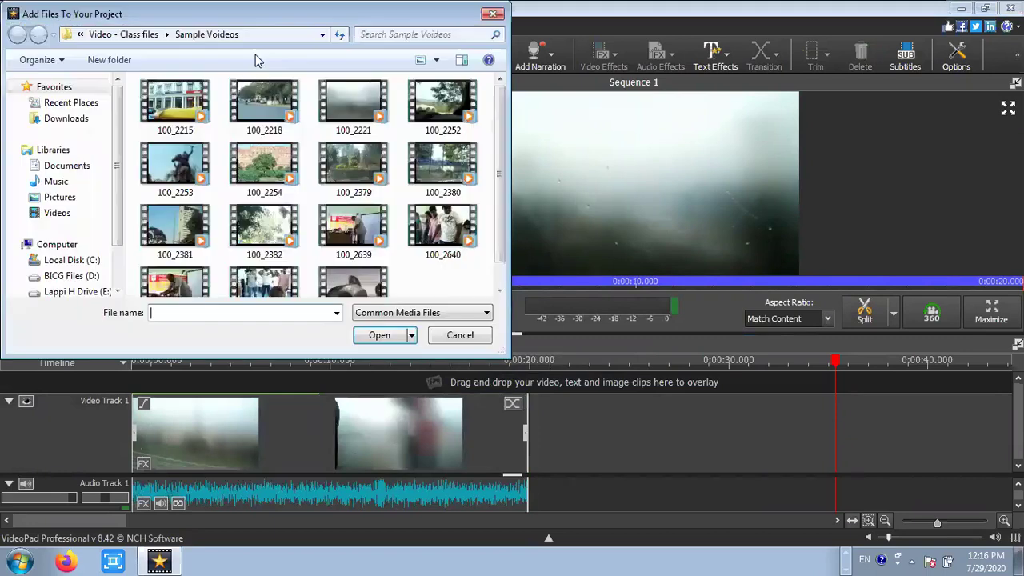
click(136, 36)
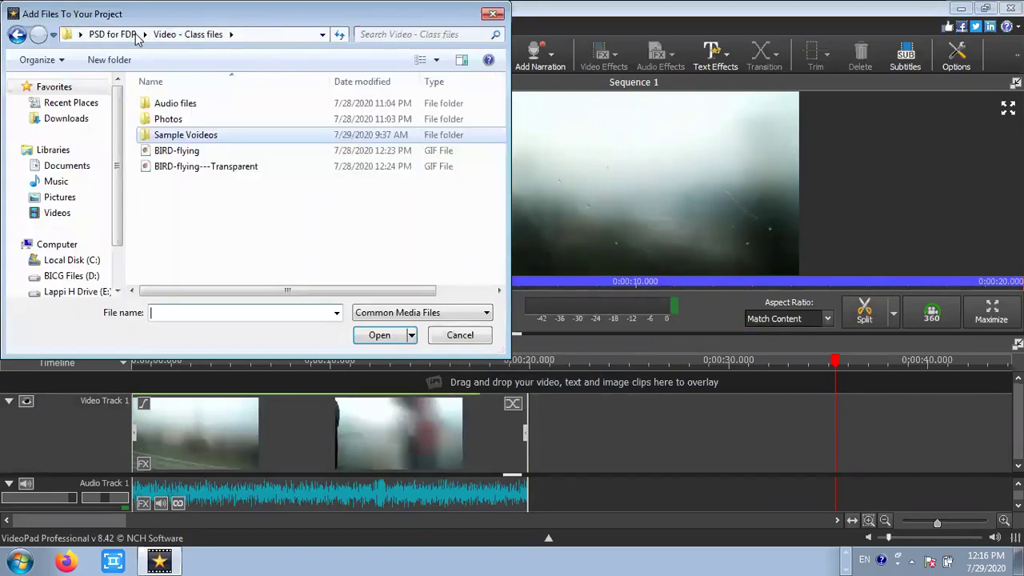
click(232, 167)
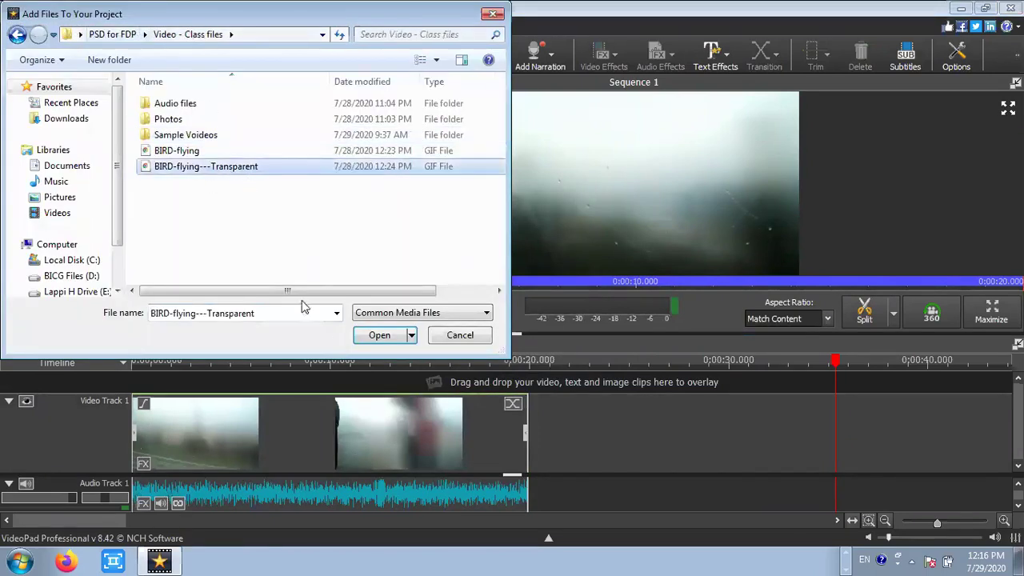
click(384, 335)
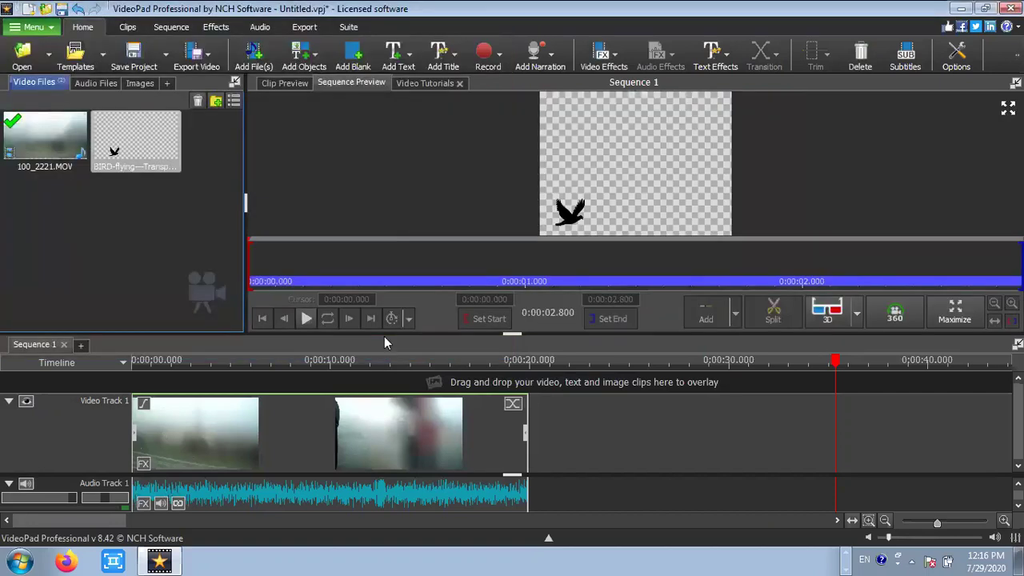
drag(179, 384, 526, 422)
drag(186, 416, 525, 413)
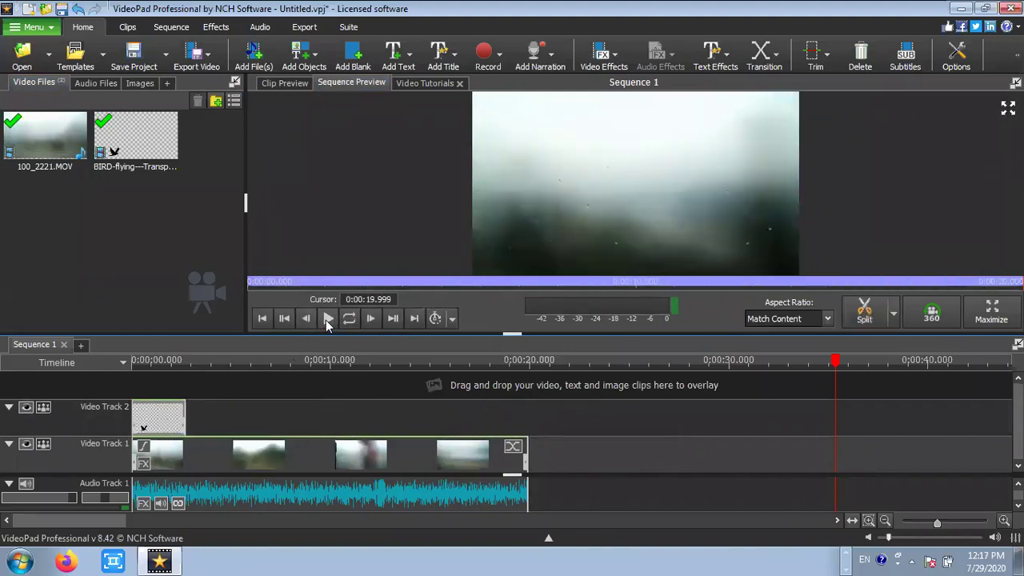
click(328, 318)
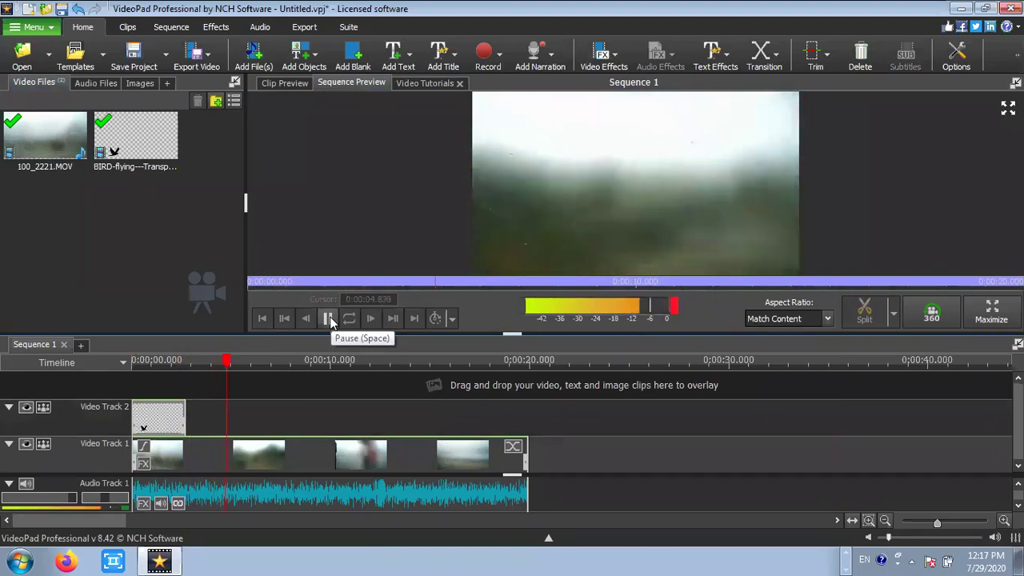
click(328, 318)
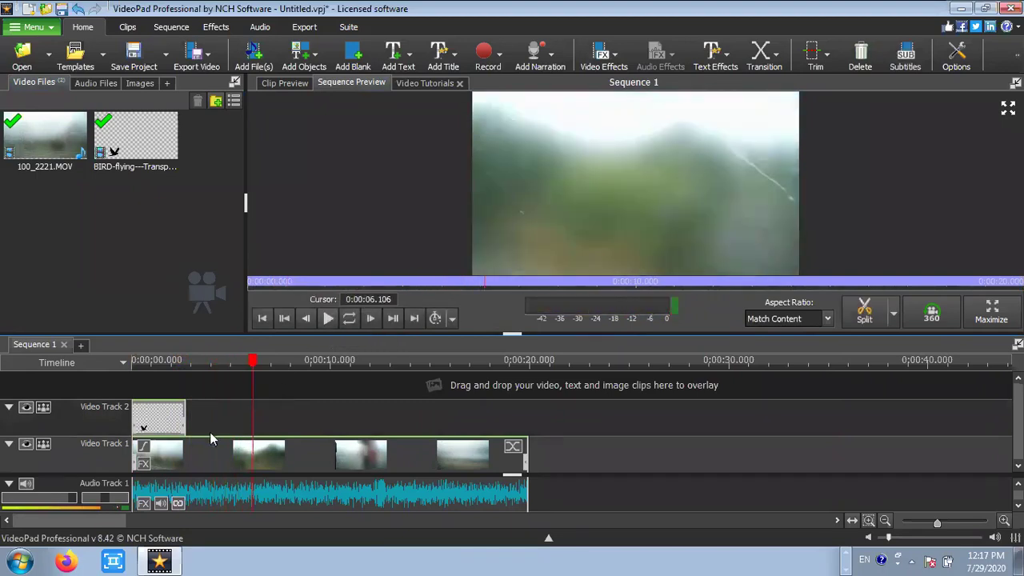
- Copy the bird clip, paste it on Video Track 2 and move the copy directly against the end of the first bird clip
right_click(160, 422)
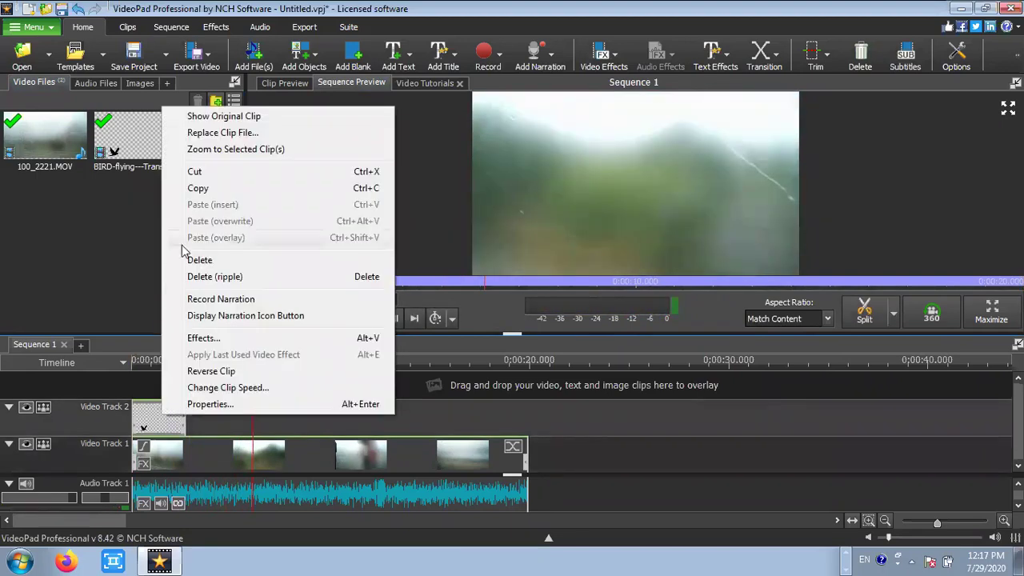
click(201, 192)
click(221, 405)
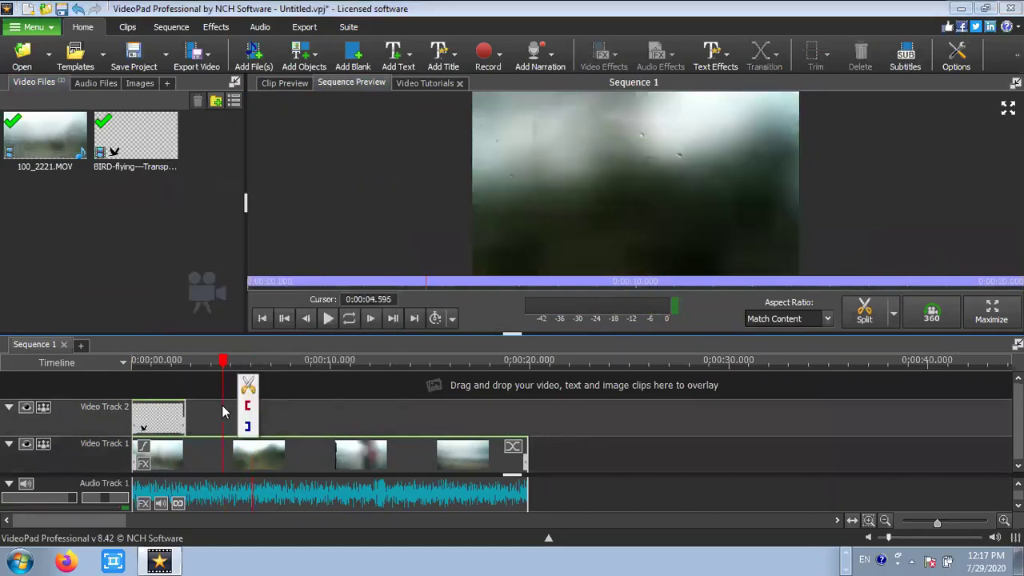
right_click(221, 405)
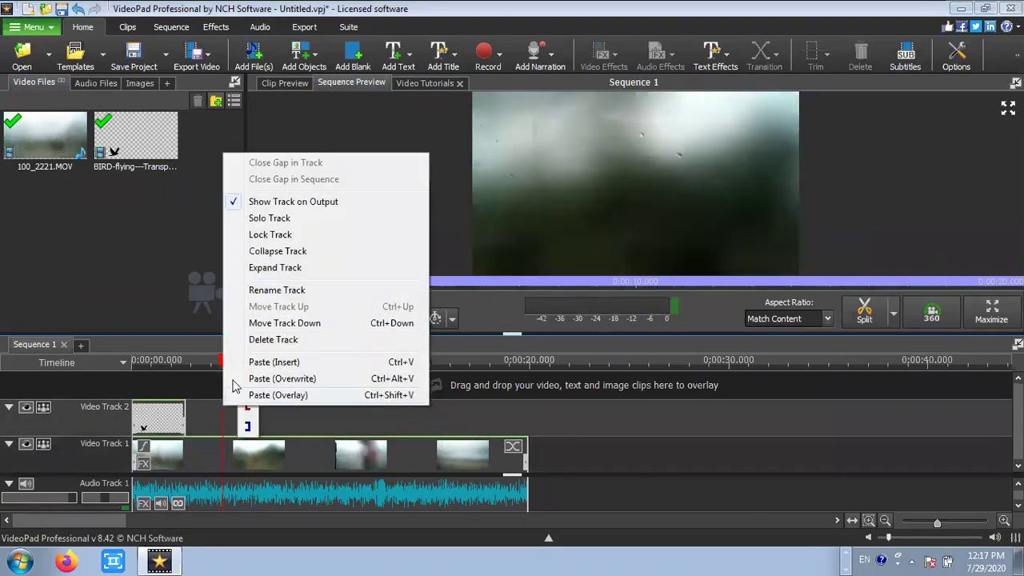
click(280, 362)
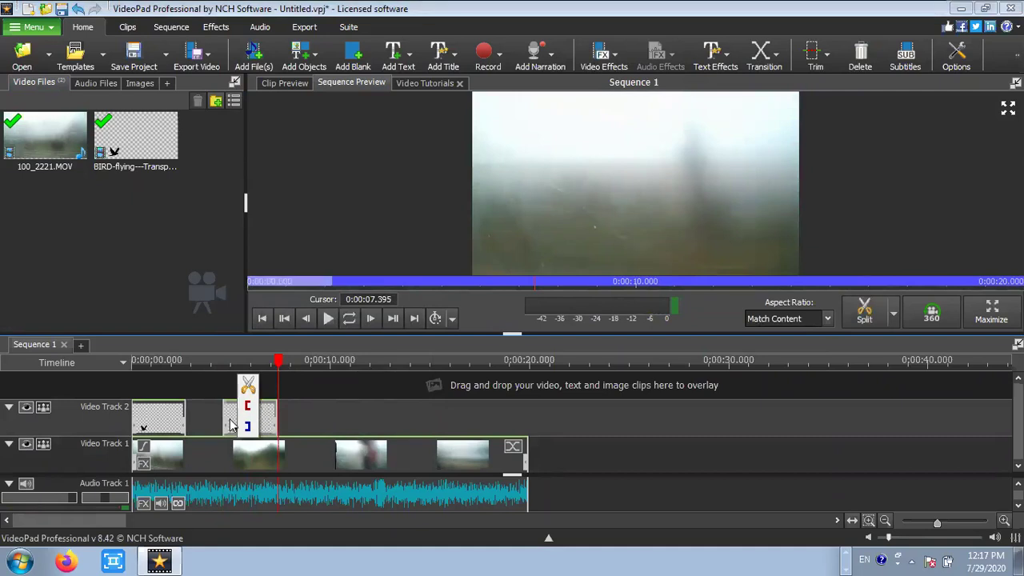
drag(230, 425, 193, 419)
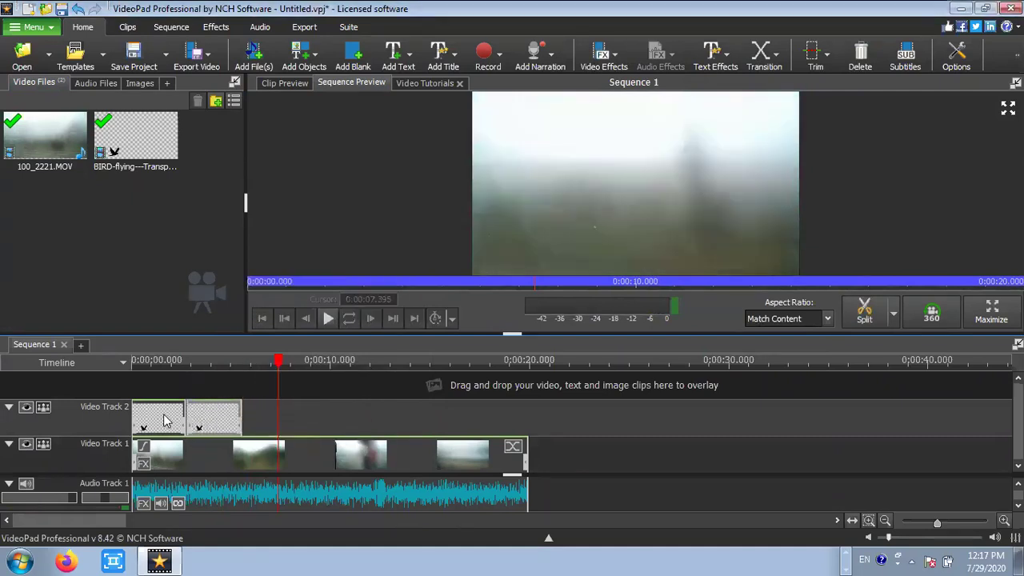
- Try to change the speed of the second bird clip on Video Track 2 so its duration is 20 seconds
right_click(230, 427)
click(298, 394)
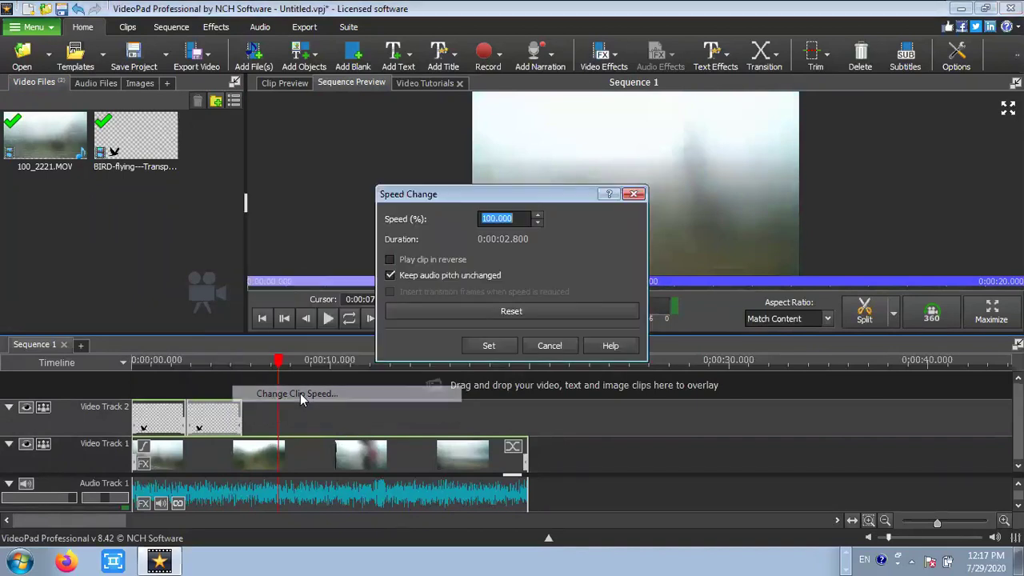
click(500, 239)
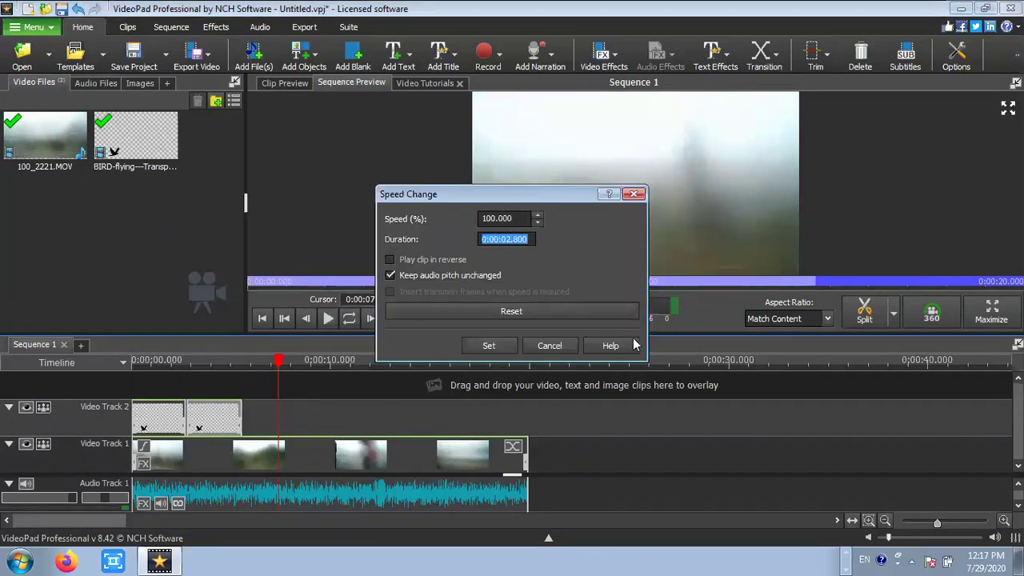
text(20)
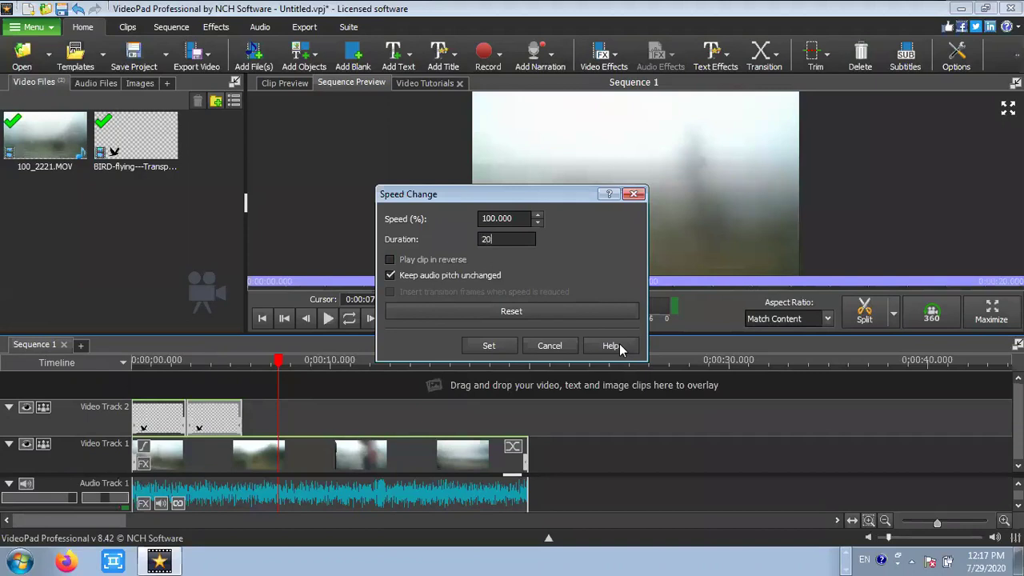
key(Tab)
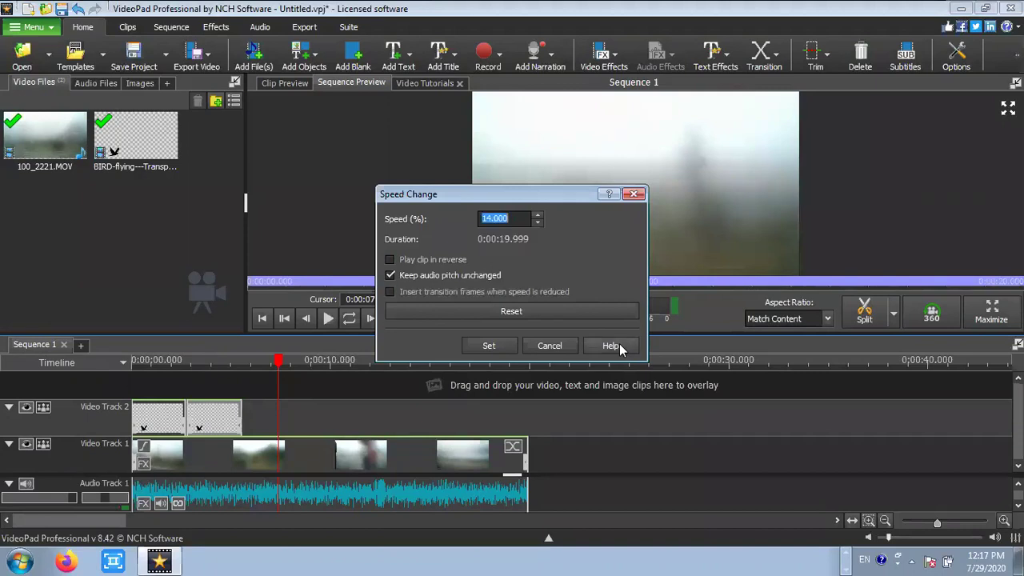
click(506, 346)
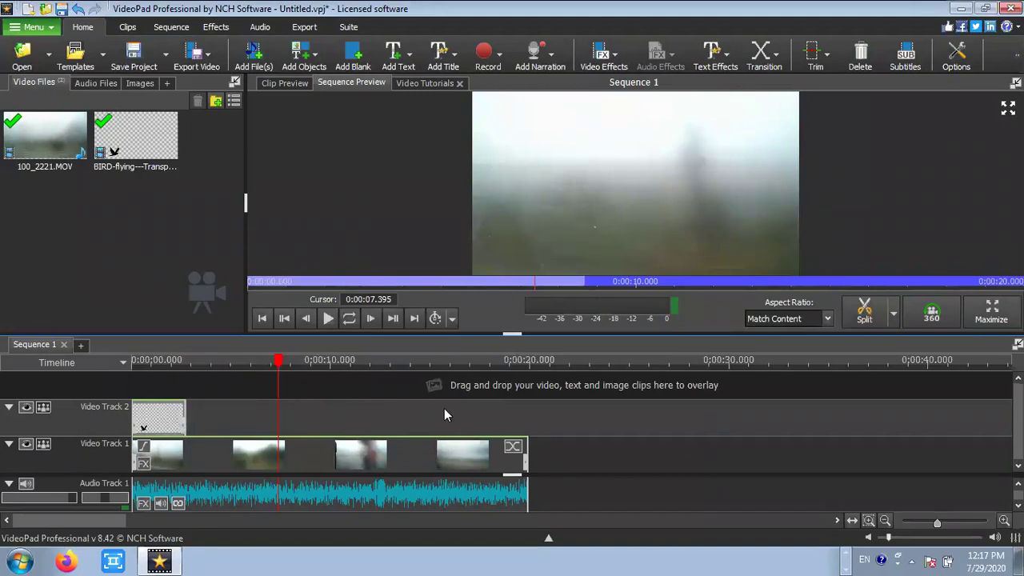
- Try to change the speed of the remaining bird clip on Video Track 2 to give it a 20-second duration
right_click(170, 417)
click(232, 382)
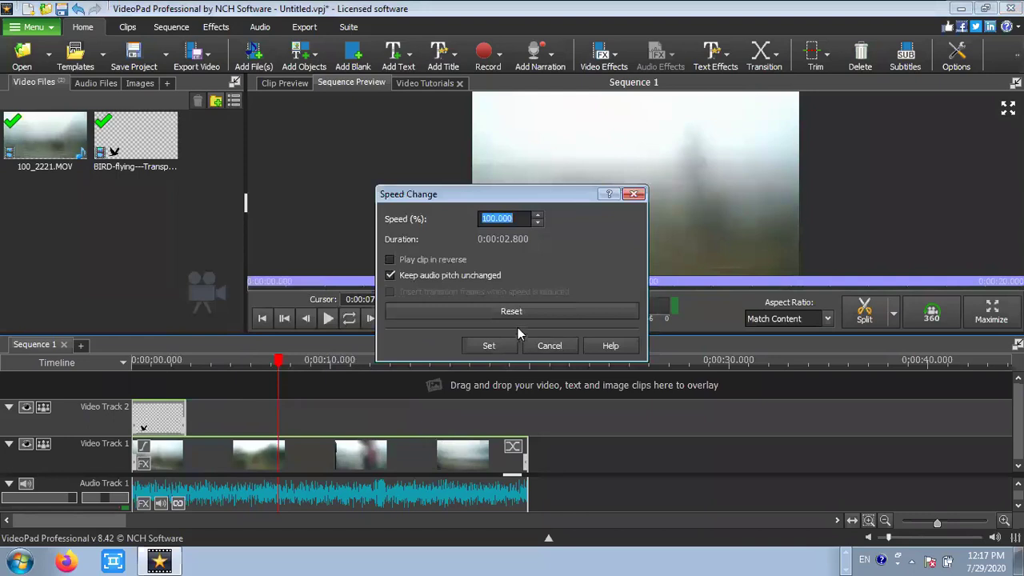
click(508, 242)
text(20)
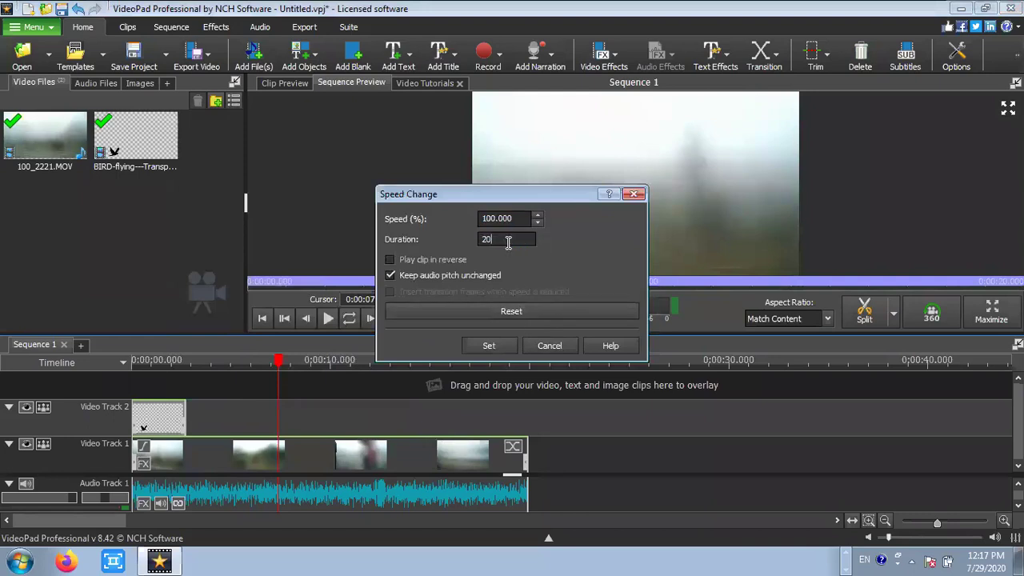
key(Return)
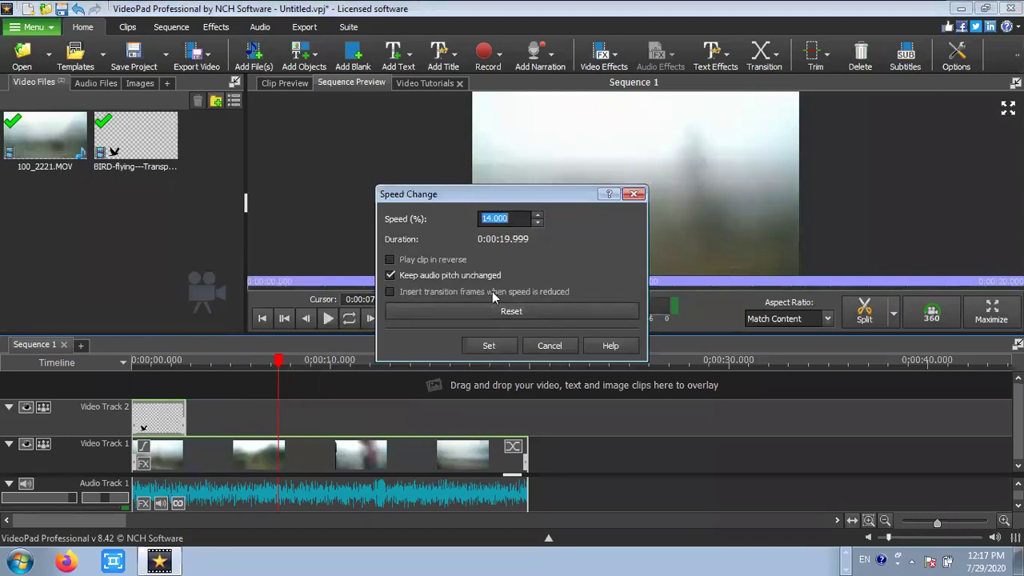
click(488, 346)
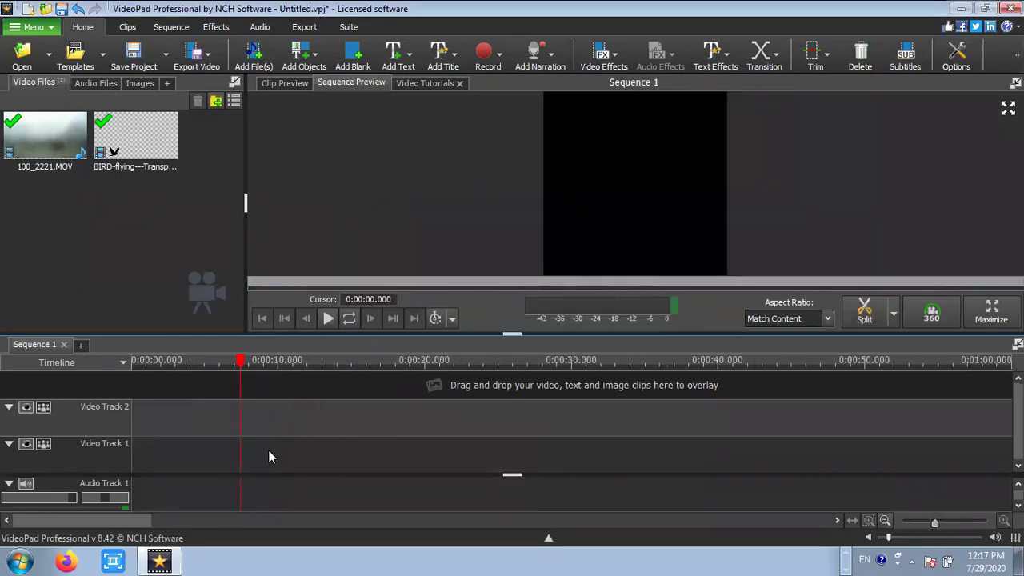
- Place 100_2221.MOV at the start of Video Track 1 and the transparent bird GIF at the start of Video Track 2
scroll(242, 450, up, 3)
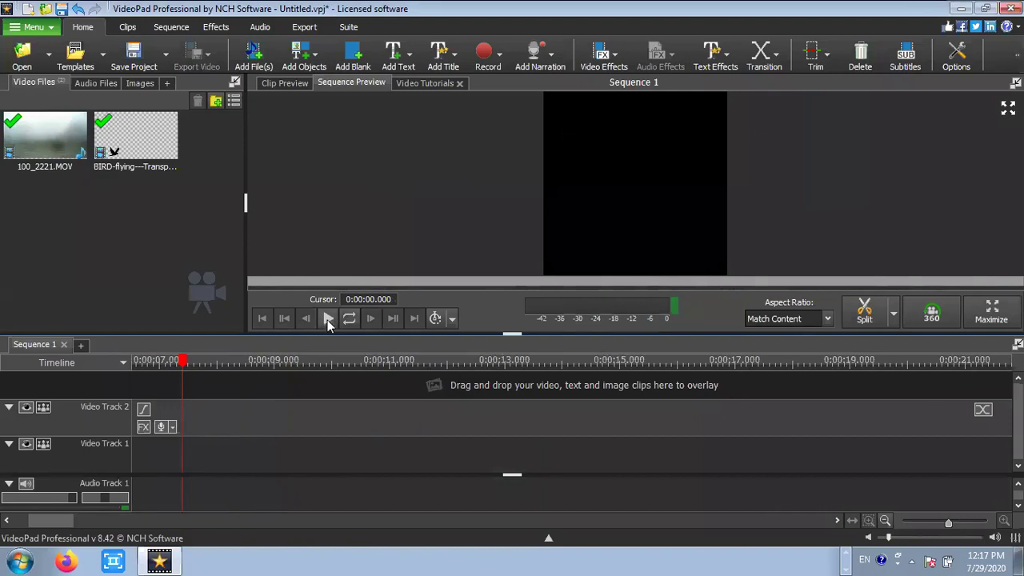
scroll(202, 362, left, 3)
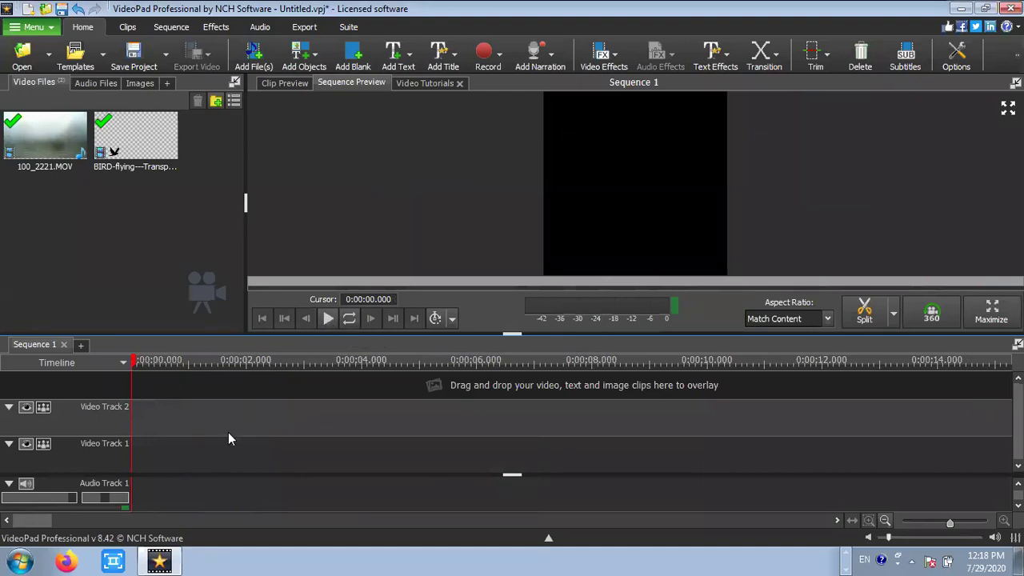
scroll(212, 462, down, 2)
drag(45, 142, 173, 446)
drag(132, 142, 174, 425)
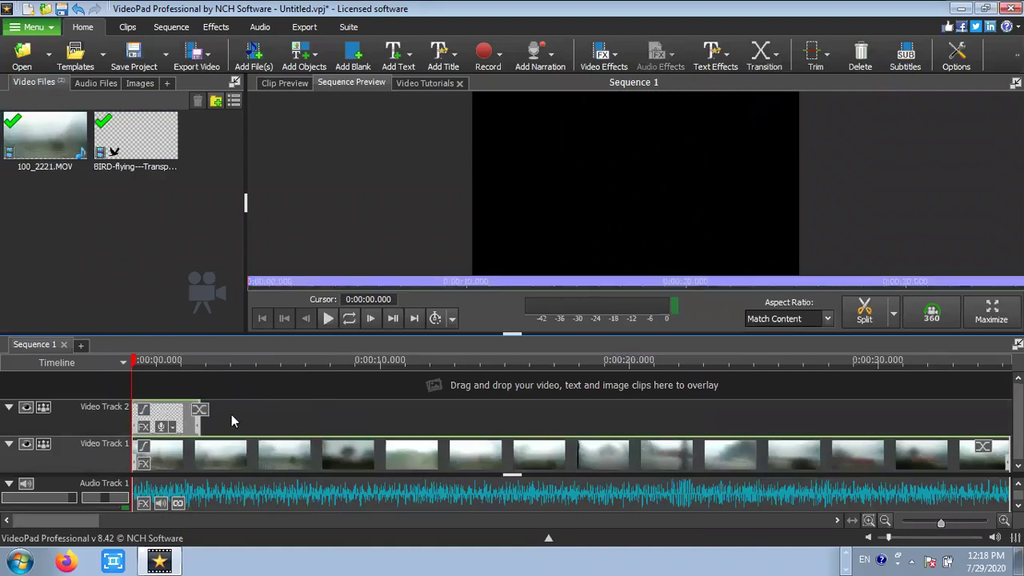
- Insert three more copied bird clips end to end on Video Track 2 and move the 100_2221 clip back to the start of Video Track 1
right_click(231, 421)
click(268, 402)
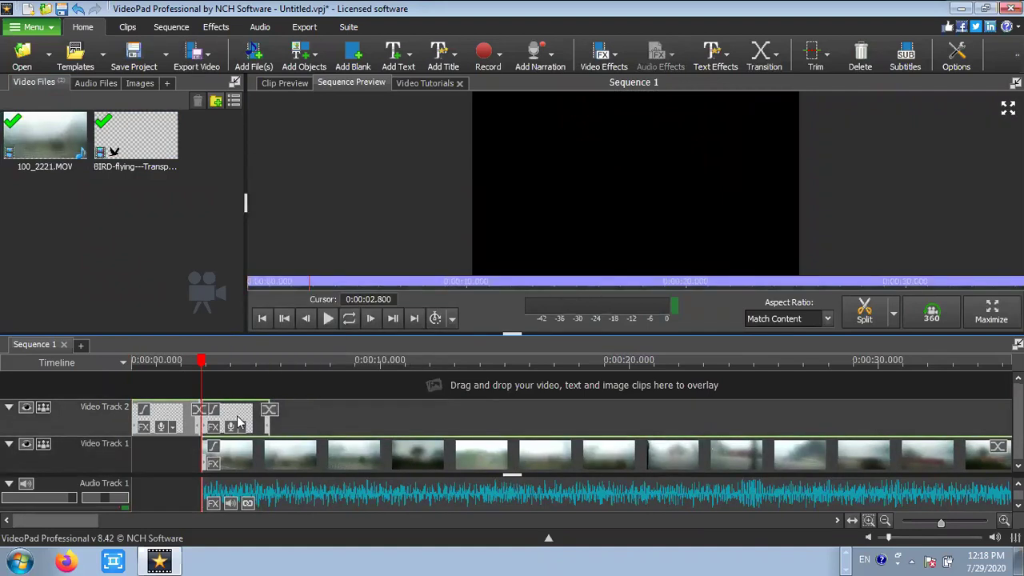
right_click(284, 413)
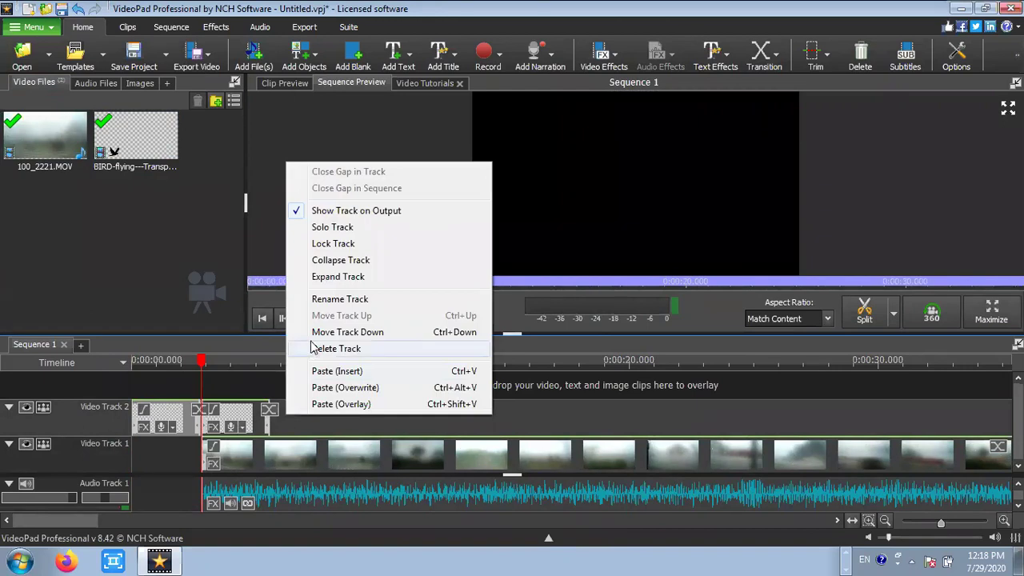
click(334, 371)
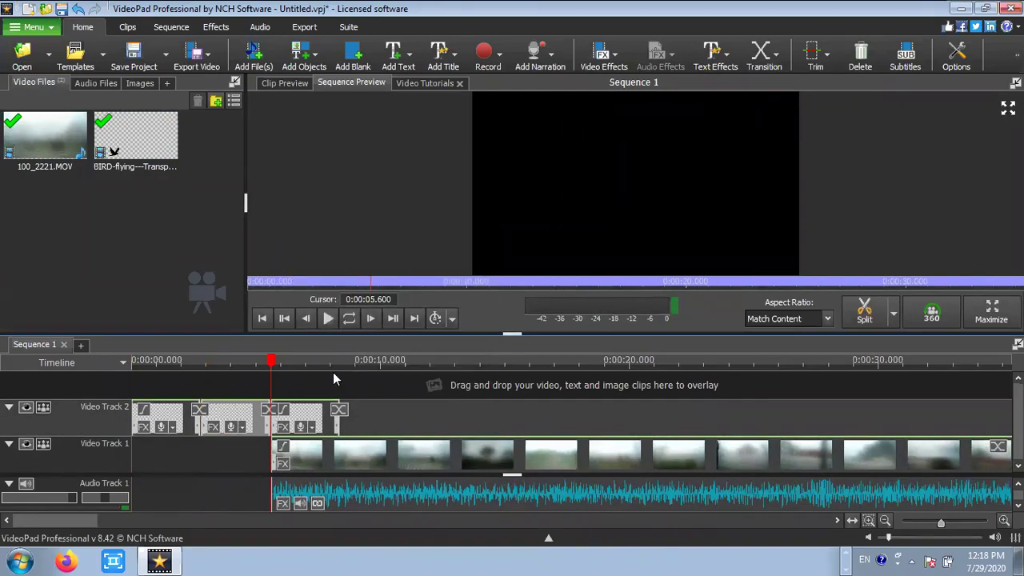
right_click(368, 413)
click(418, 372)
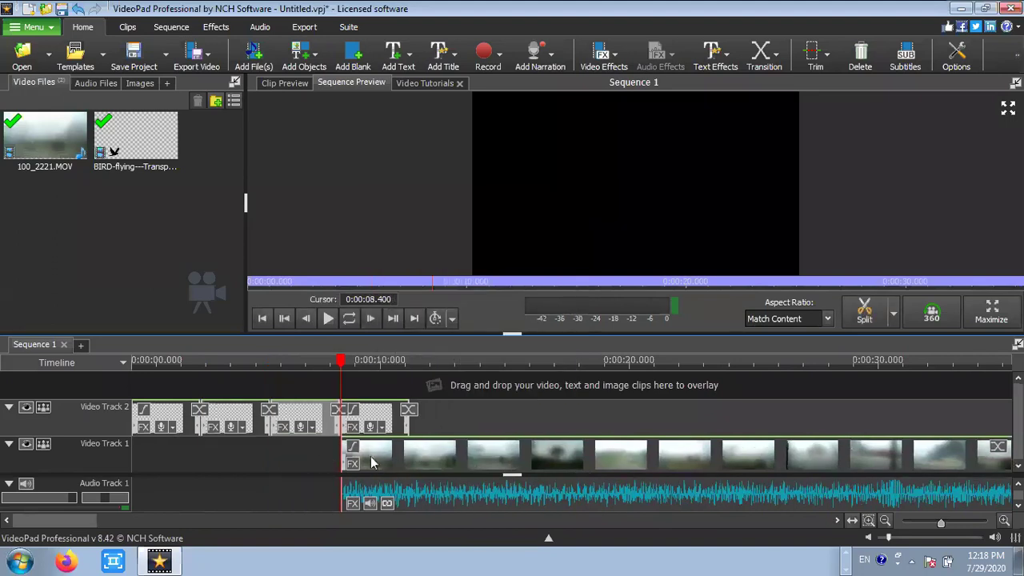
drag(390, 462, 182, 464)
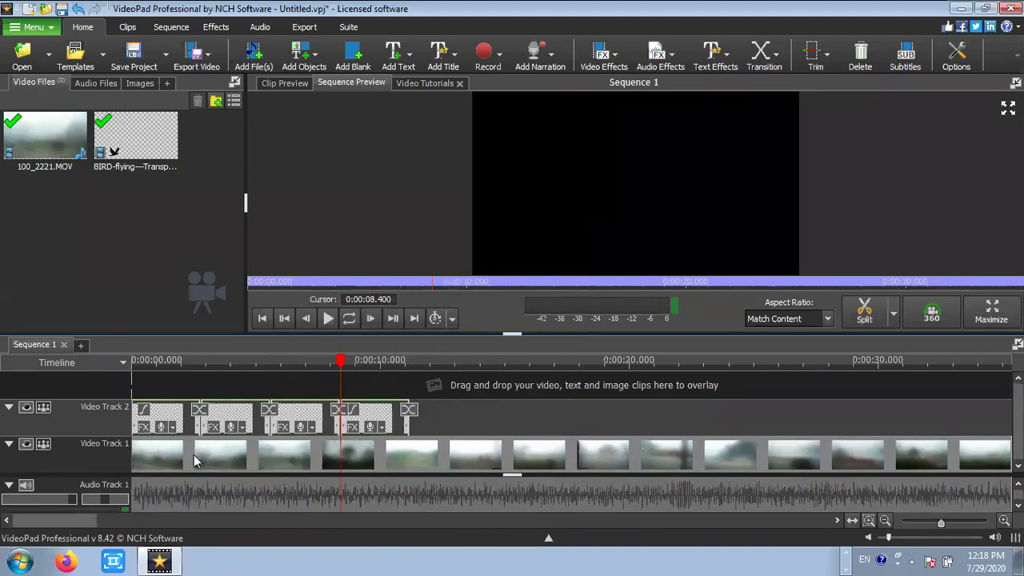
- Try to insert a fifth bird clip after the others on Video Track 2, and undo the paste
right_click(438, 416)
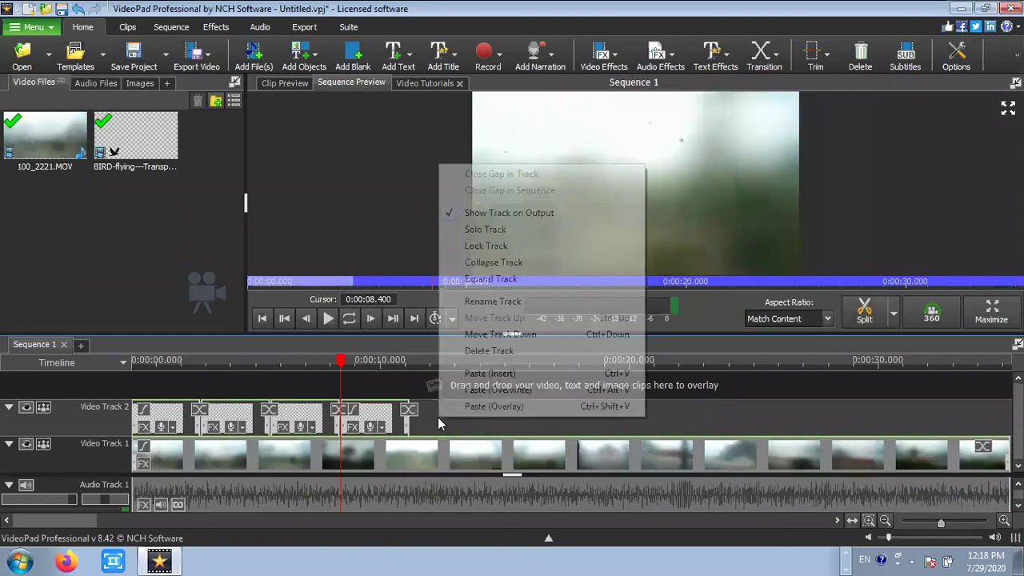
click(489, 374)
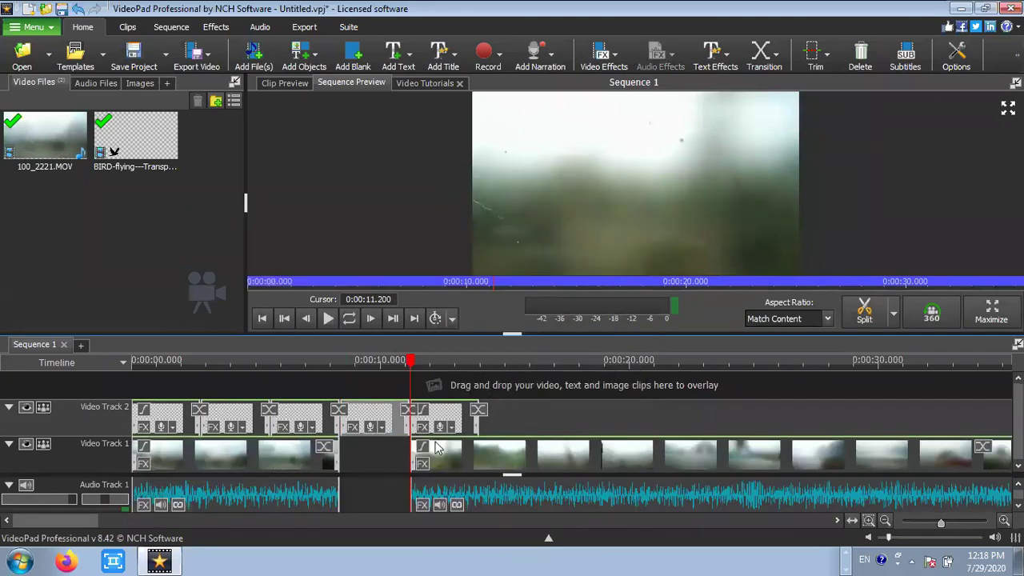
key(ctrl+z)
- Preview part of the sequence beyond the last bird clip and return the cursor to the start
click(459, 411)
key(space)
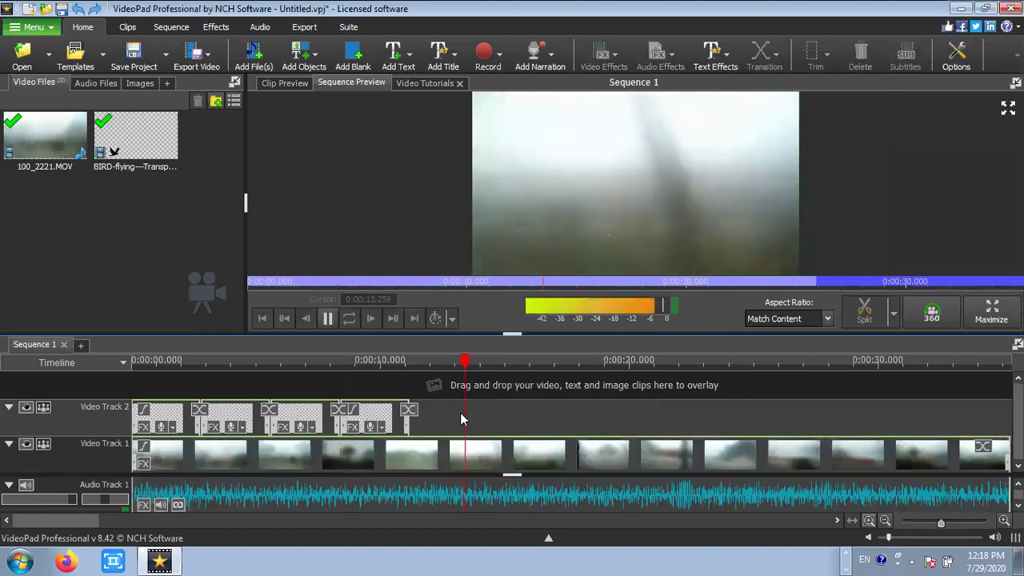
click(332, 318)
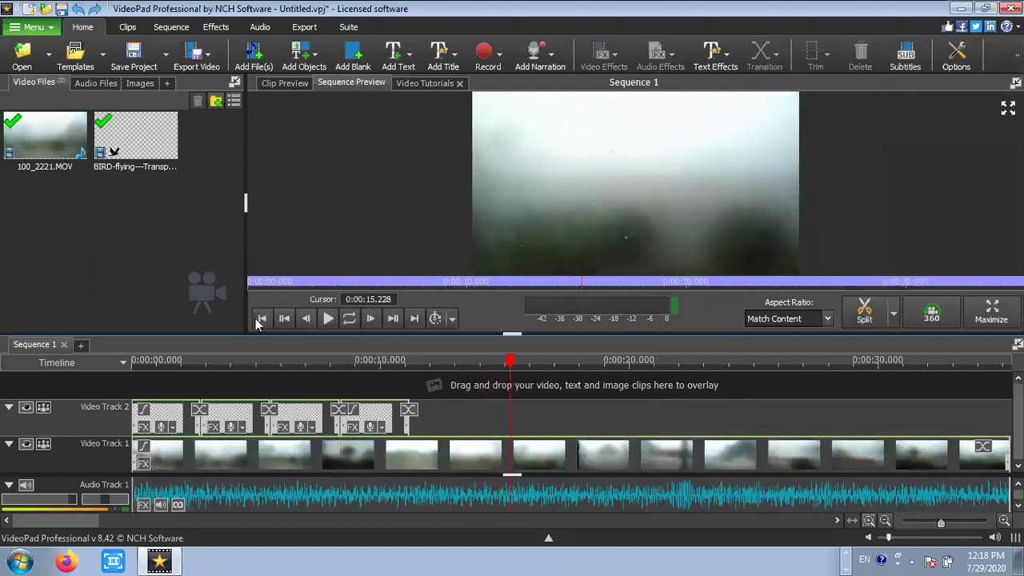
click(254, 317)
key(ctrl+r)
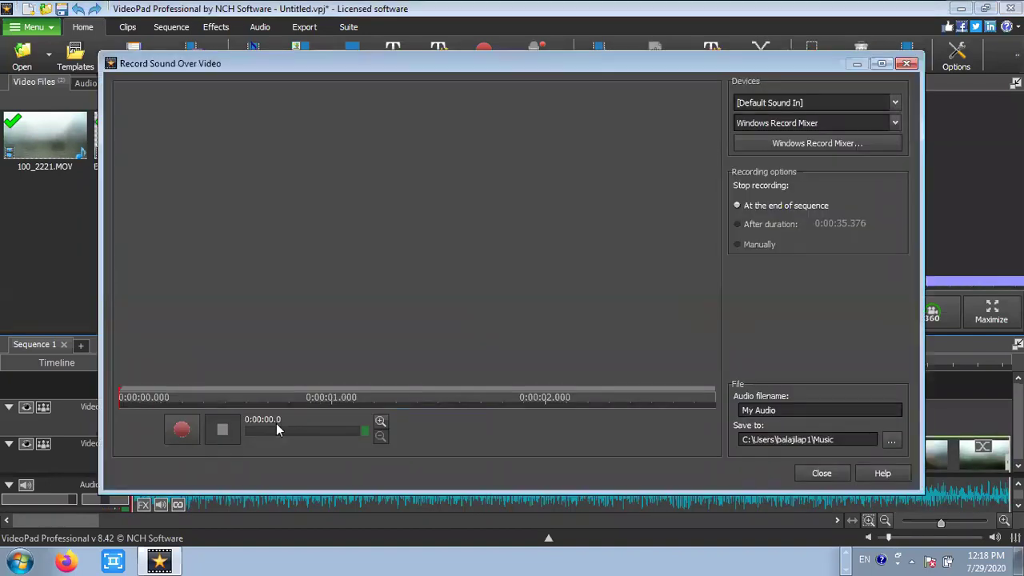
click(906, 63)
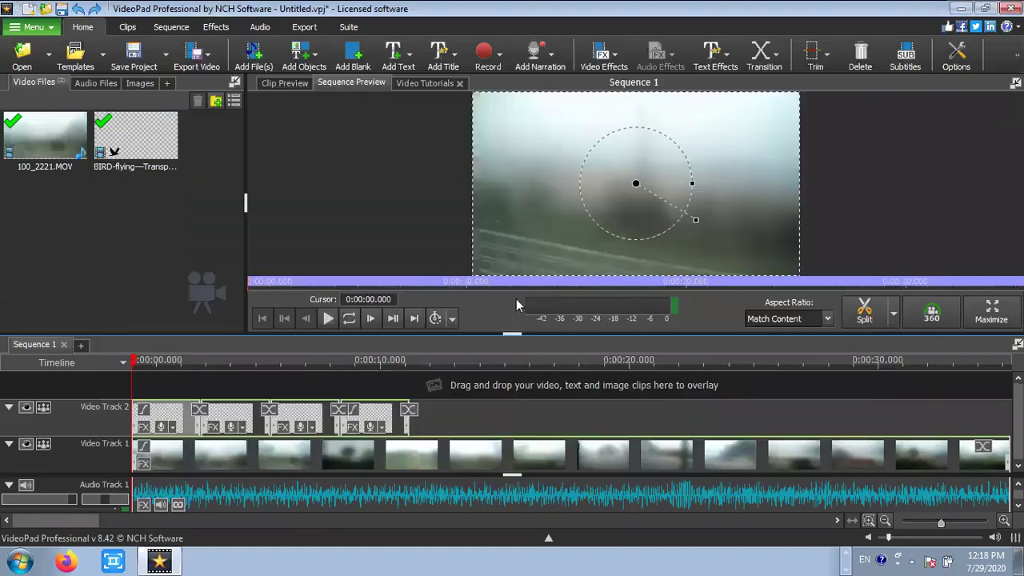
- Copy the four bird clips together and insert the copies after the last bird clip on Video Track 2
click(144, 427)
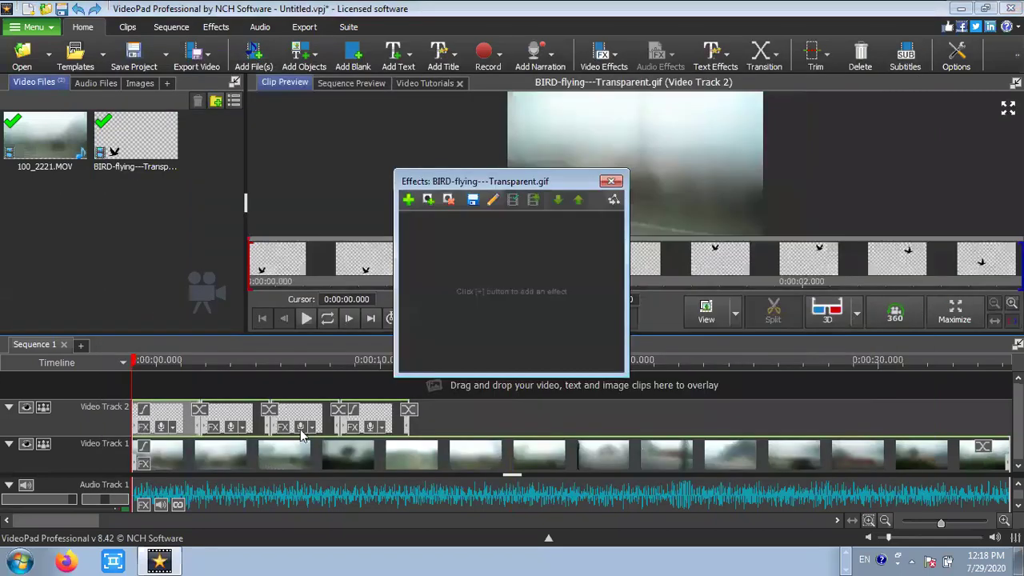
right_click(381, 425)
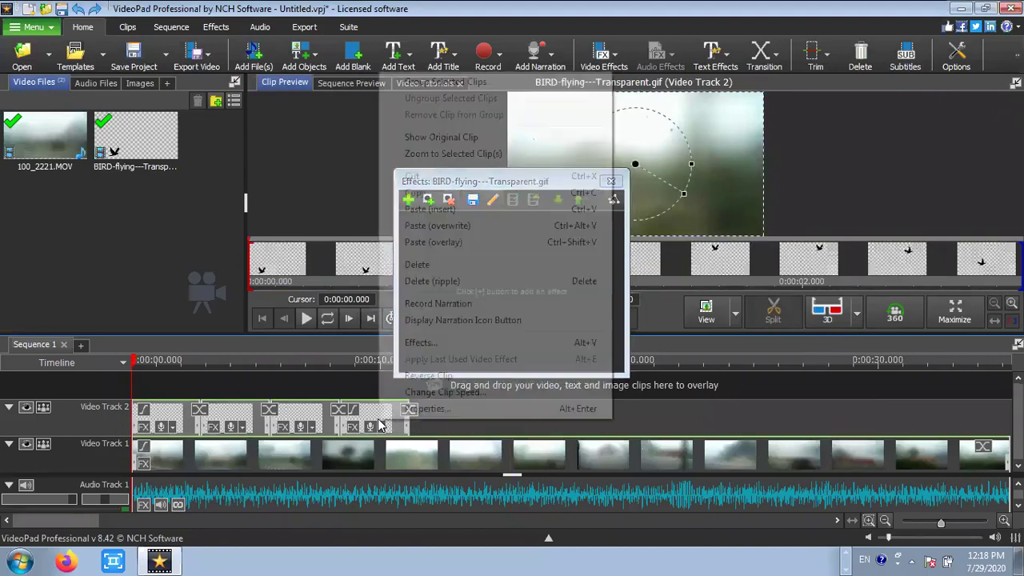
click(424, 197)
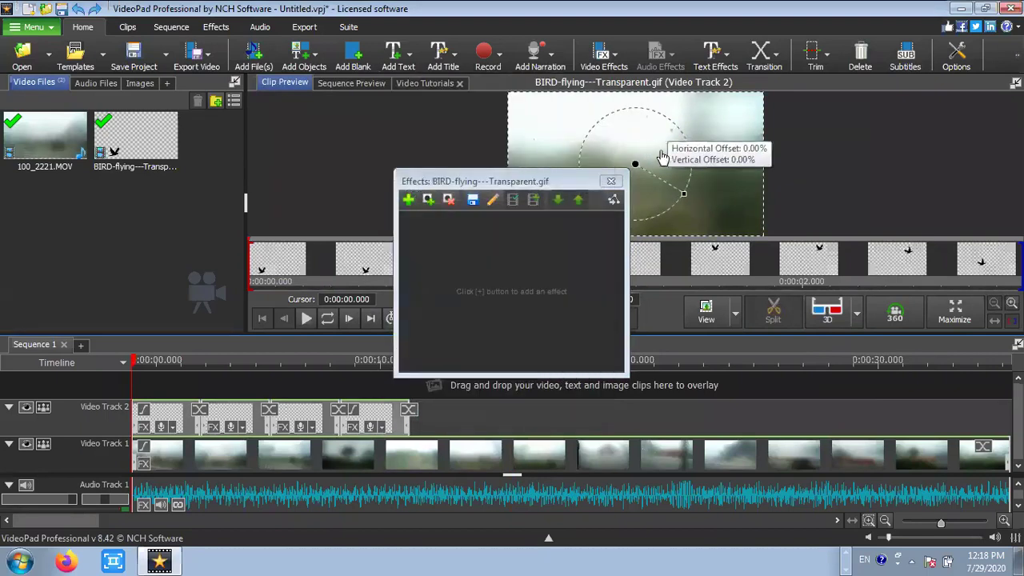
right_click(458, 415)
click(509, 371)
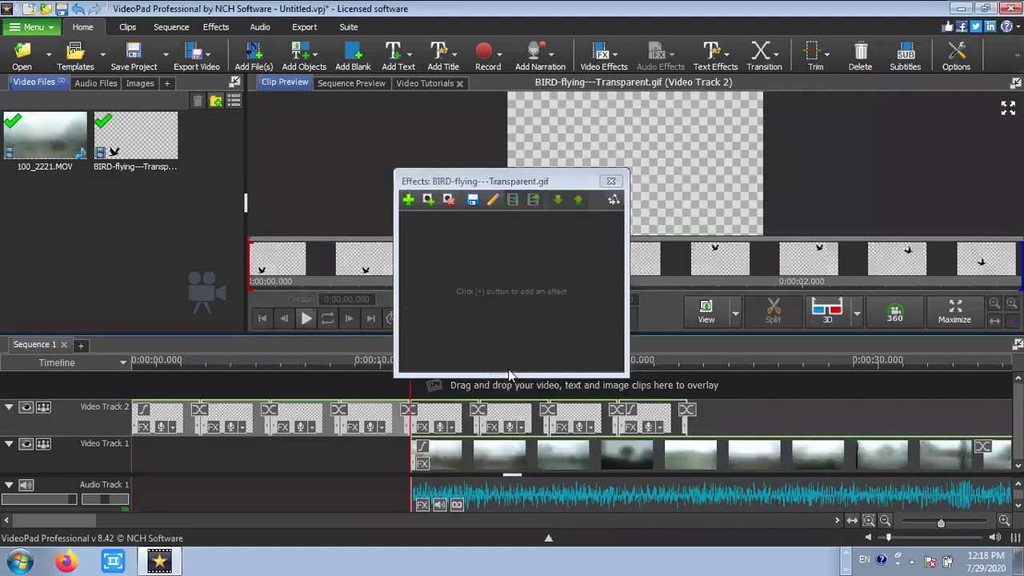
- Move the 100_2221 clip back to the start of Video Track 1 and the eight bird clips to the start of Video Track 2
click(461, 436)
drag(444, 456, 164, 457)
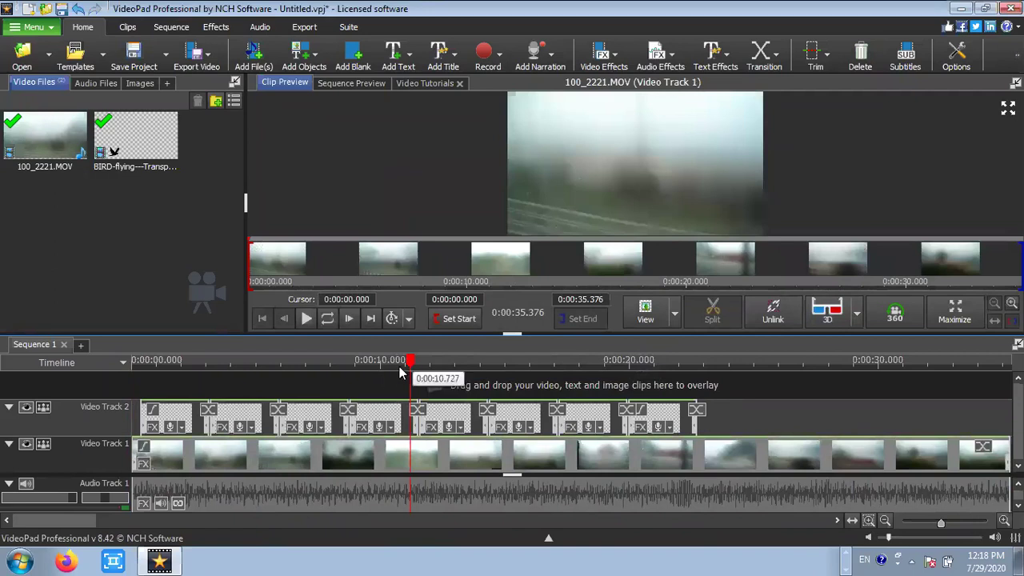
click(184, 422)
drag(668, 424, 157, 419)
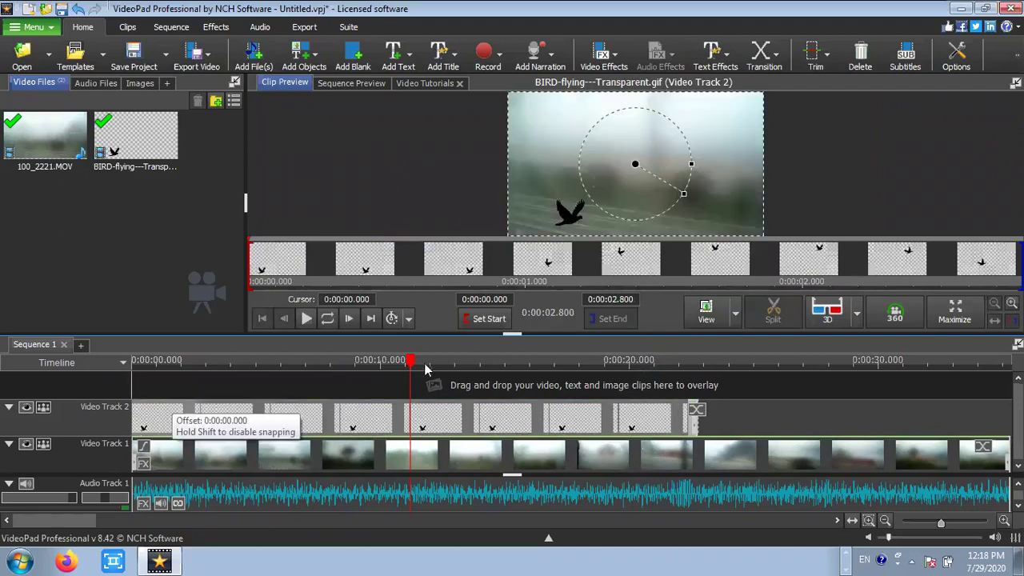
- Set the cursor at the end of the bird clips, at 0:00:22.449, and insert the four copied bird clips there on Video Track 2
drag(424, 368, 411, 360)
drag(643, 359, 692, 360)
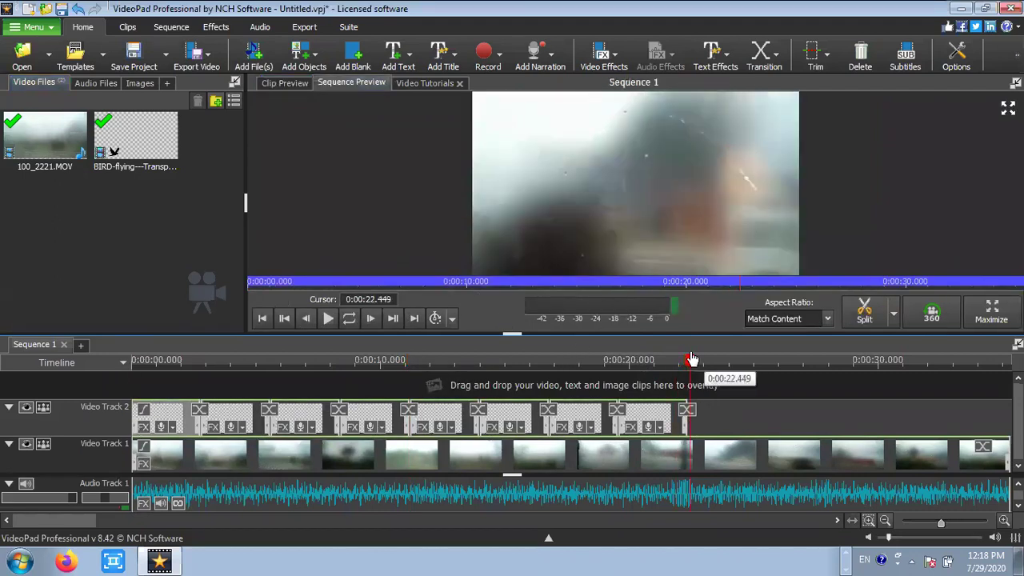
mouse_move(736, 398)
right_click(763, 427)
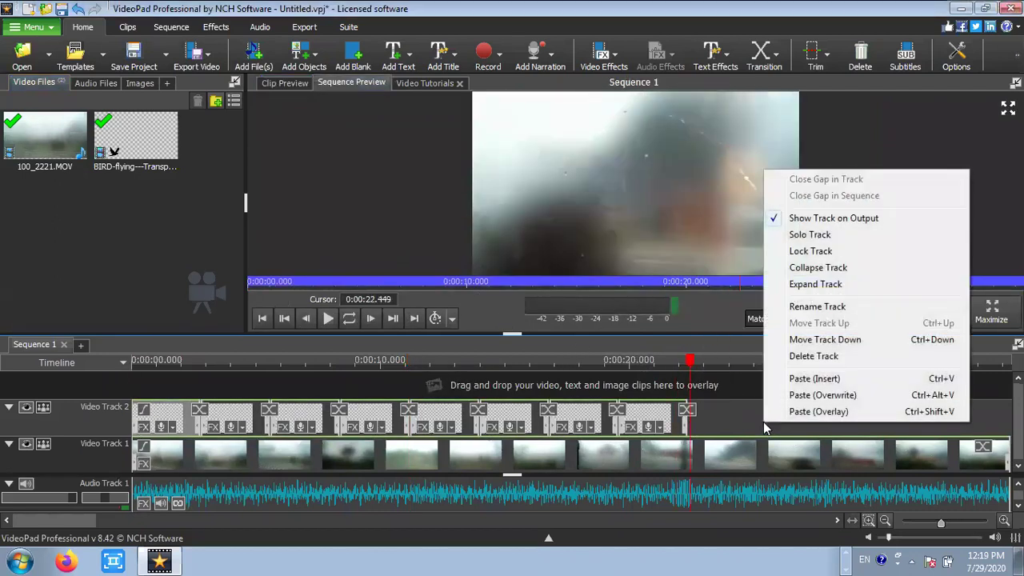
click(812, 379)
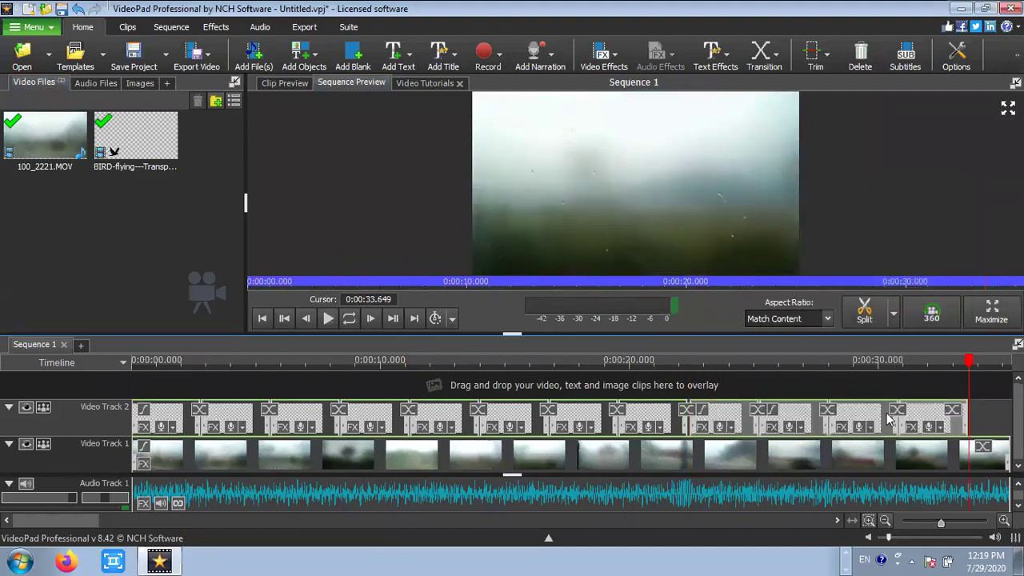
- Play the whole sequence from the start to check the repeated bird overlay
click(990, 414)
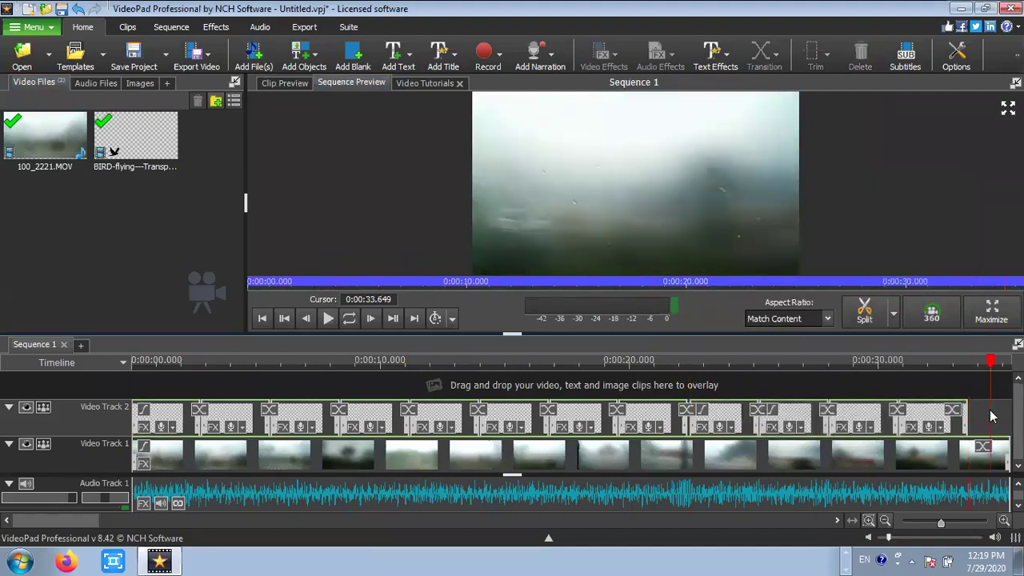
click(262, 318)
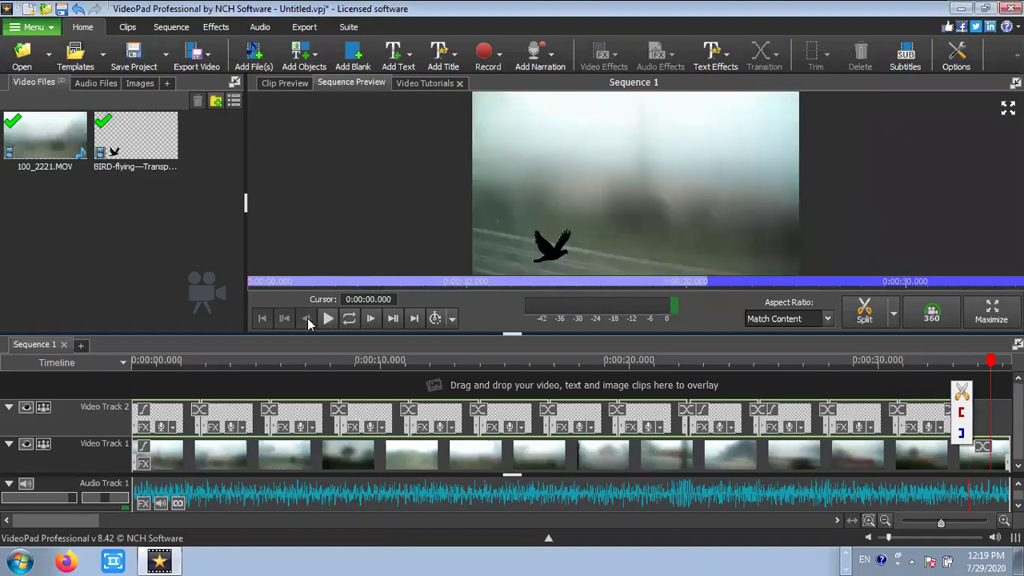
click(328, 318)
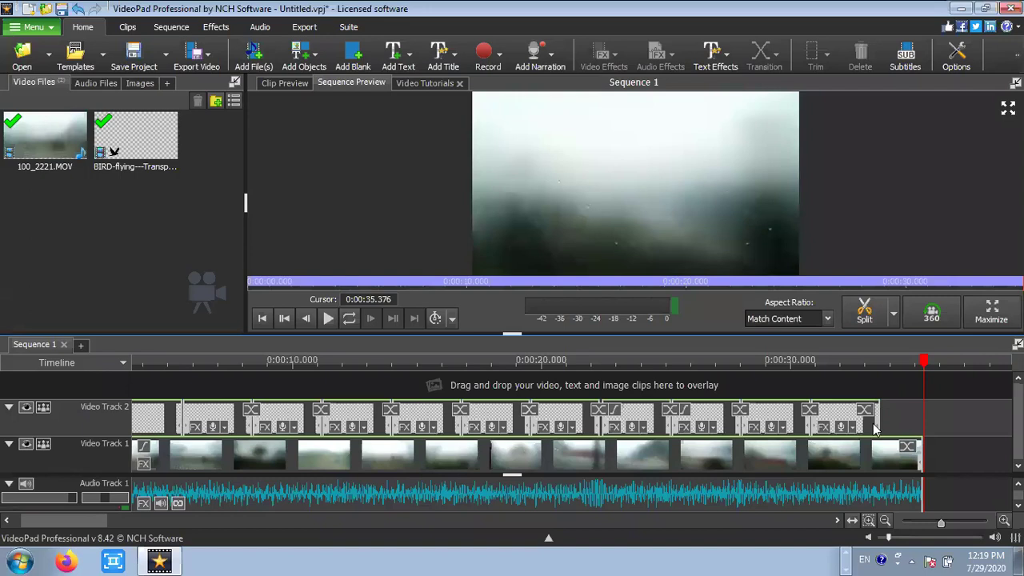
- Check the bird overlay at a few points near the end and start of the sequence, and return the cursor to the start
click(871, 387)
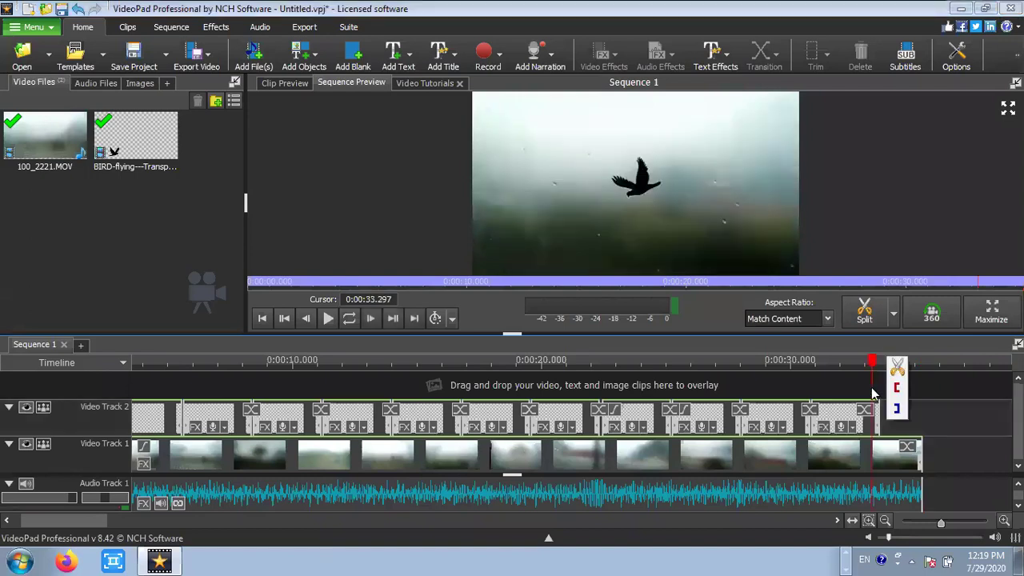
click(823, 376)
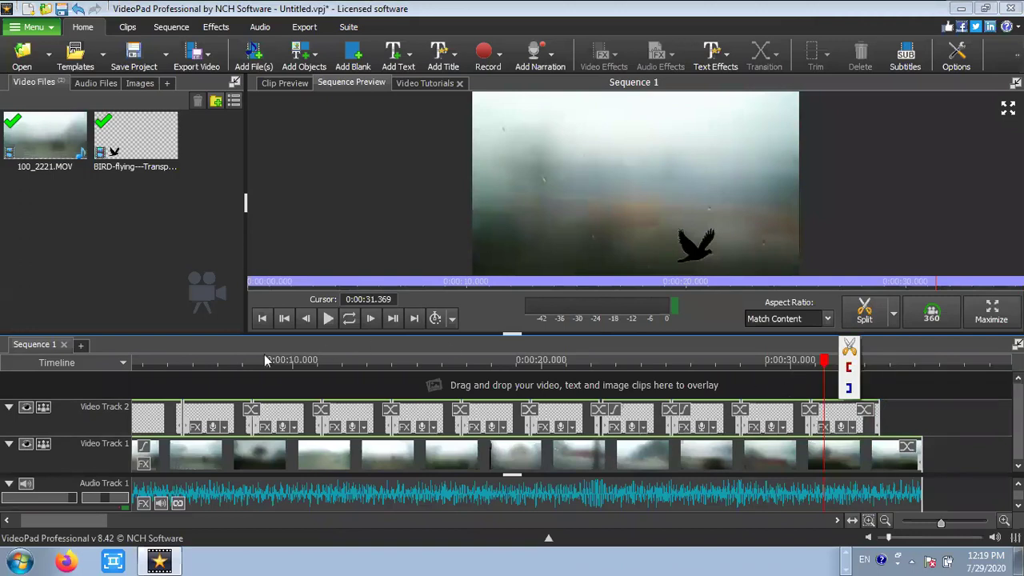
click(146, 365)
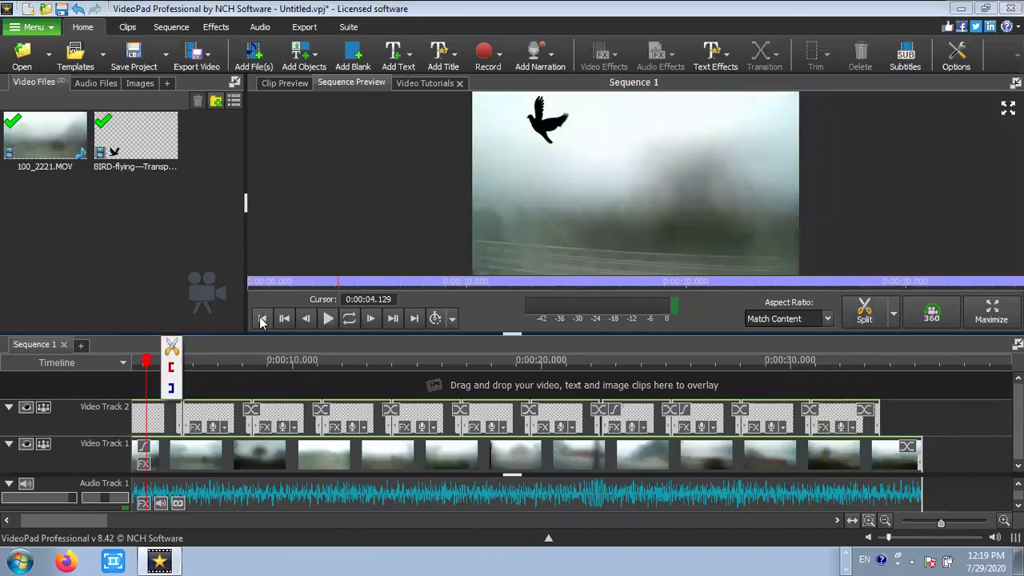
click(262, 318)
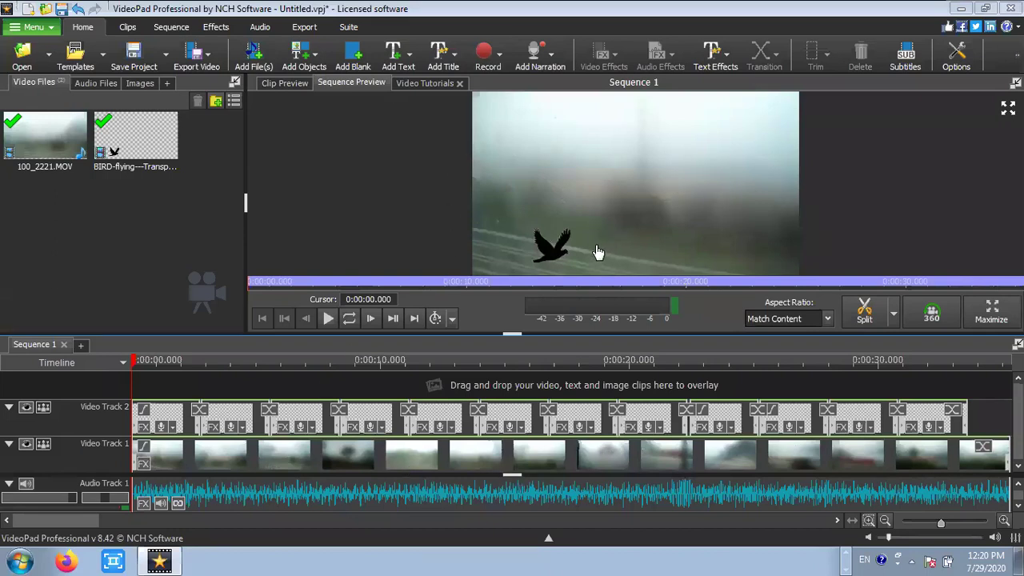
- Mute Audio Track 1, and start a new empty project without saving the current one
click(199, 496)
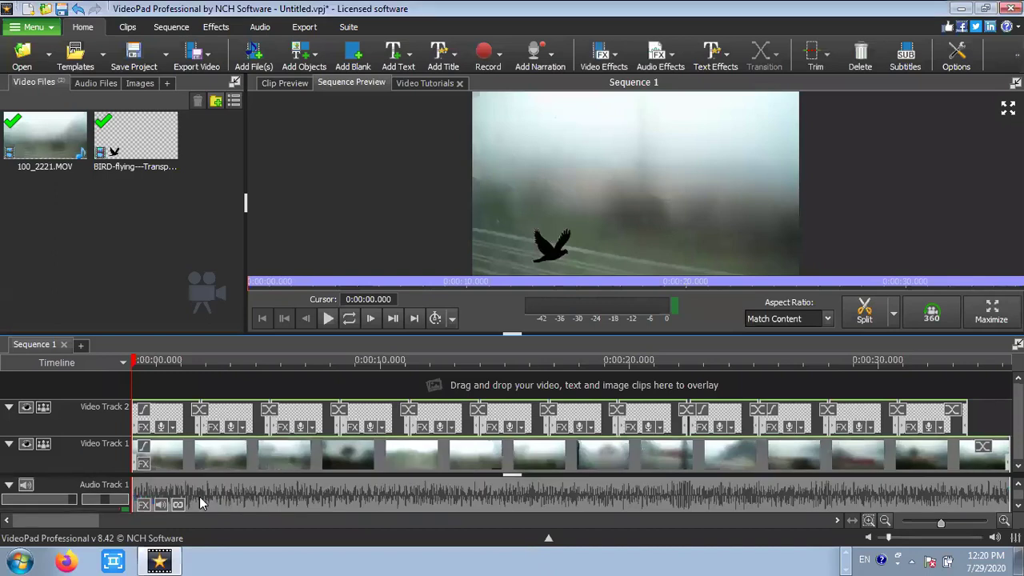
click(25, 485)
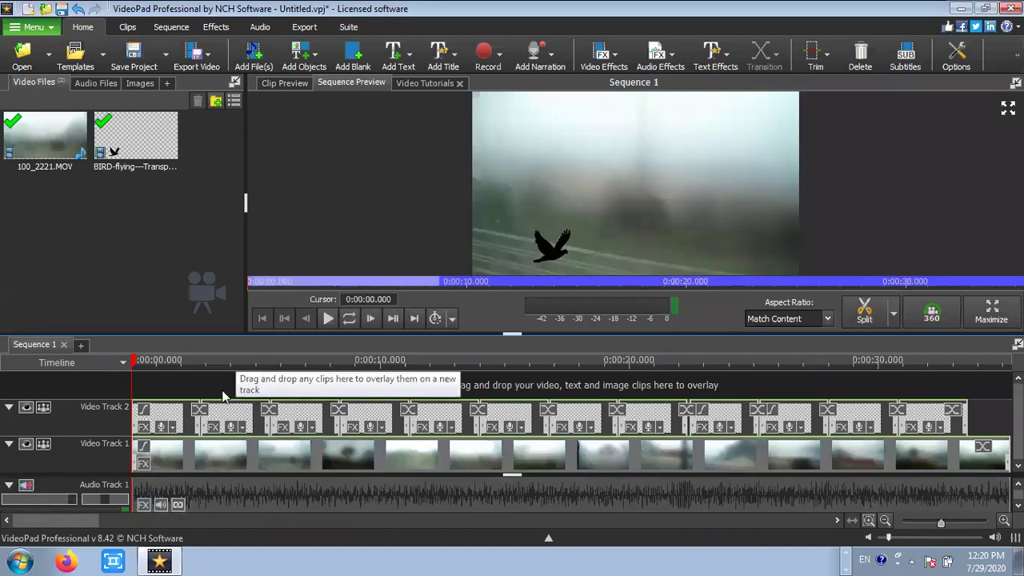
key(alt+F4)
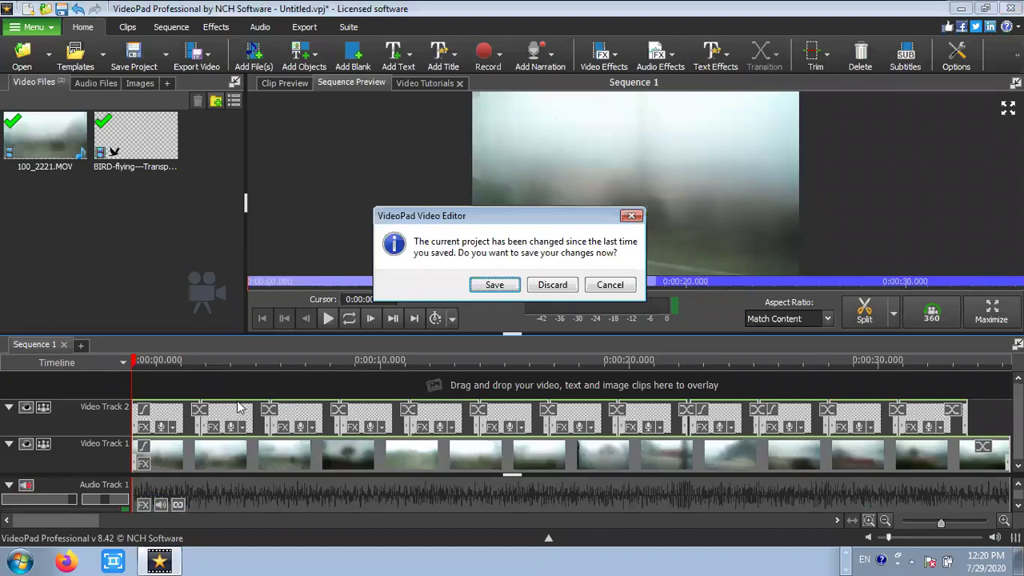
click(549, 285)
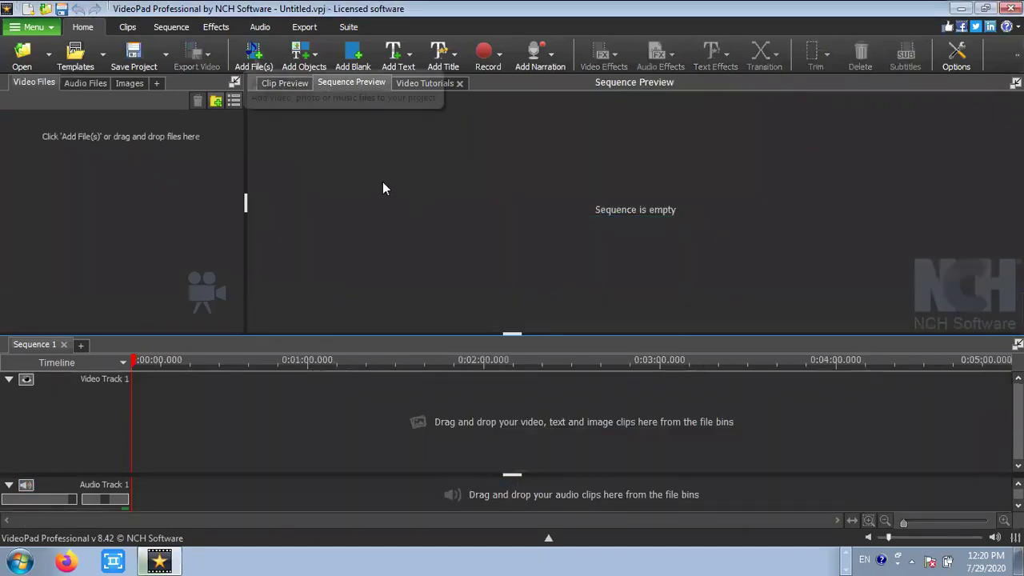
- Import the video 100_2641 from the Sample Voideos folder and place it at the start of Video Track 1
click(256, 54)
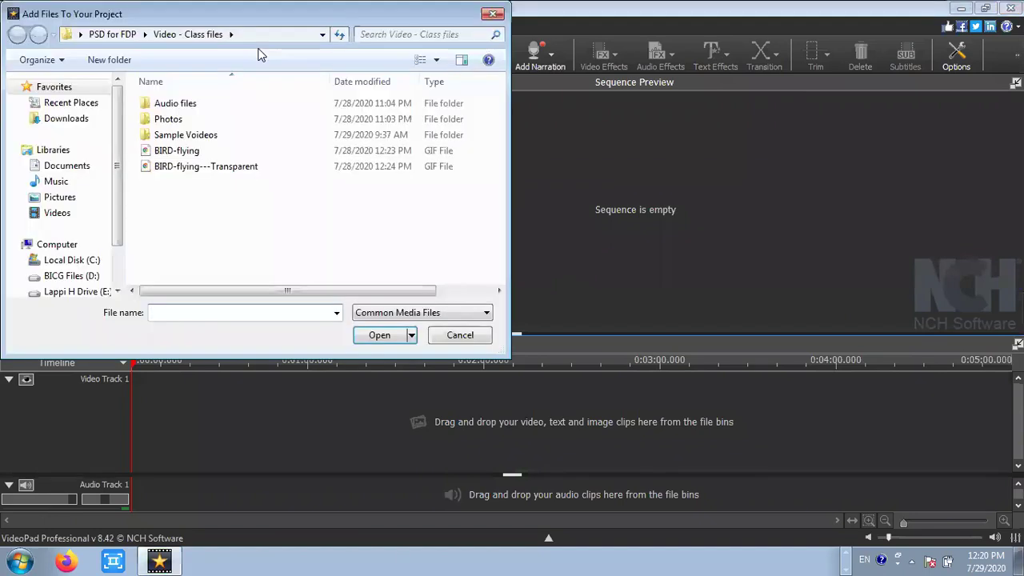
double_click(205, 136)
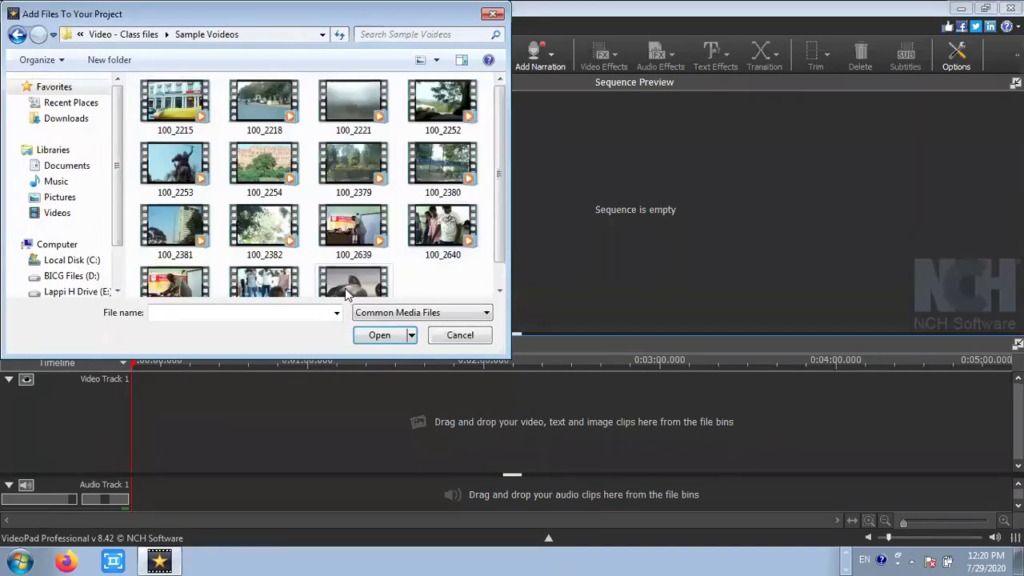
click(210, 278)
click(377, 336)
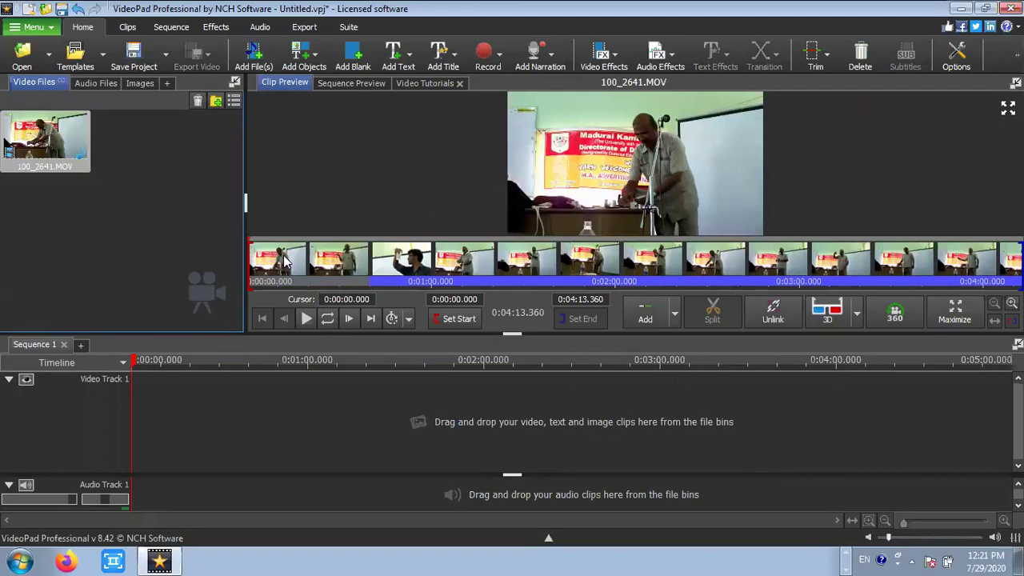
drag(77, 144, 164, 421)
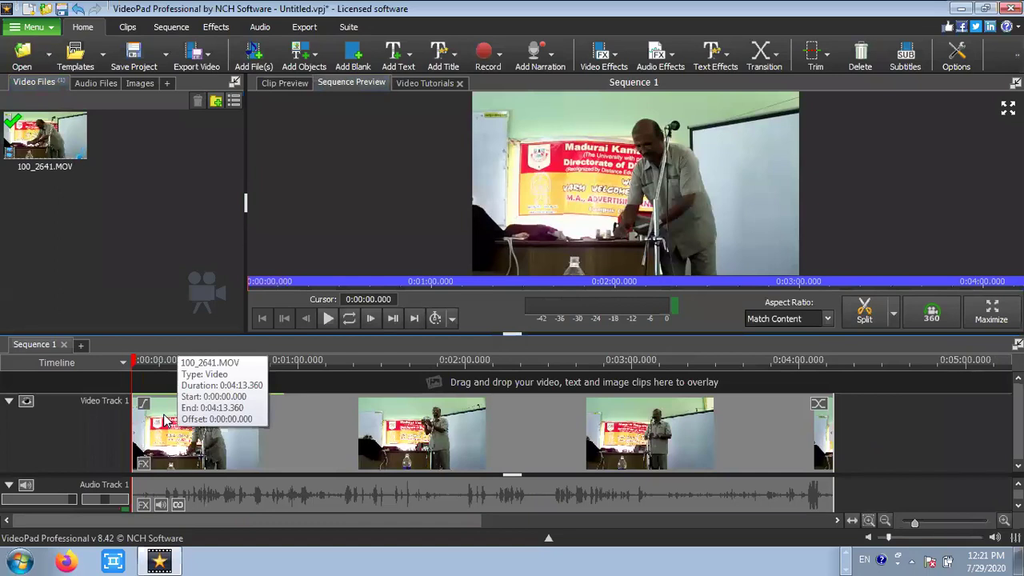
- Add the Green Screen effect to the 100_2641 clip on Video Track 1
right_click(240, 433)
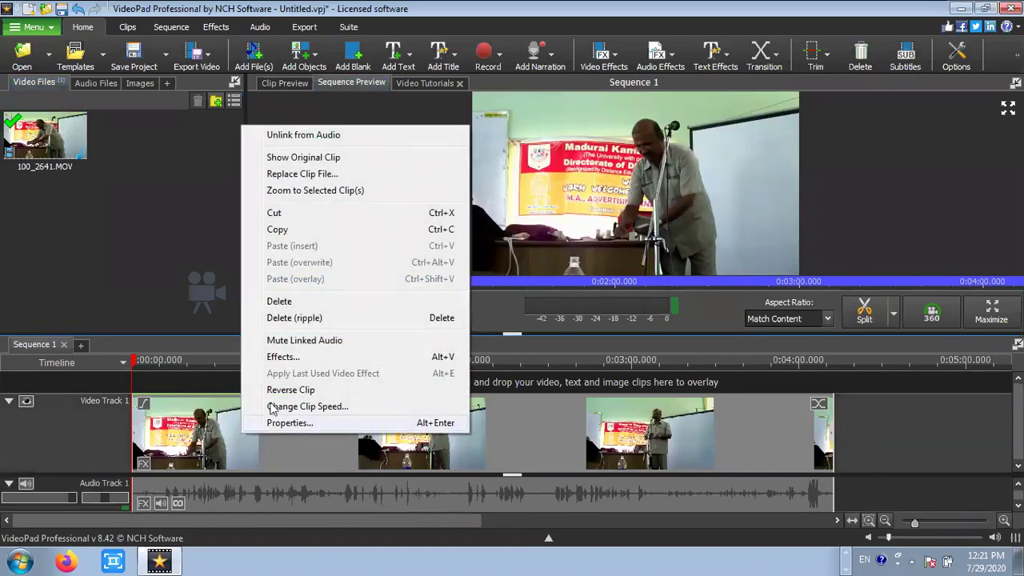
click(280, 357)
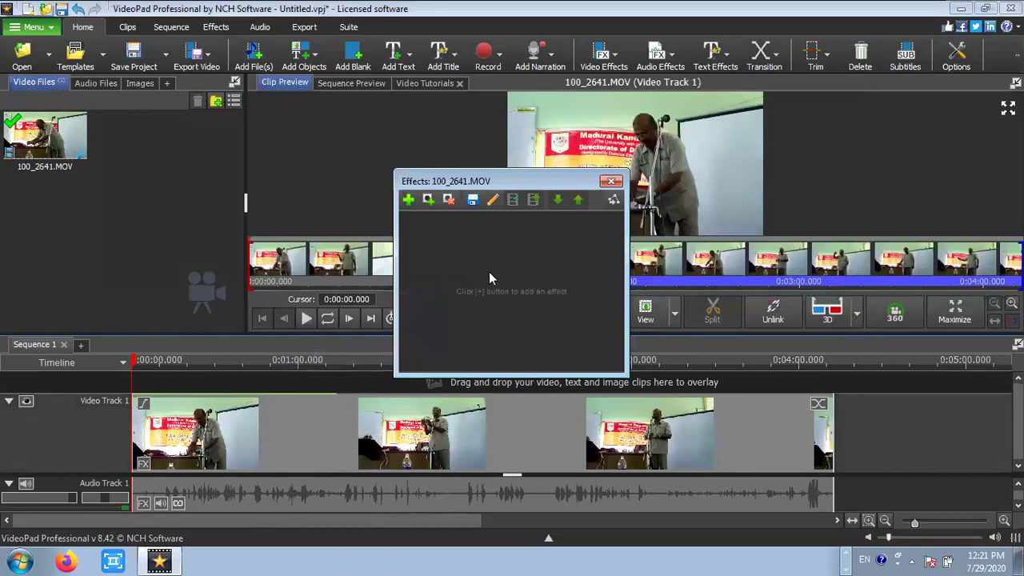
click(408, 202)
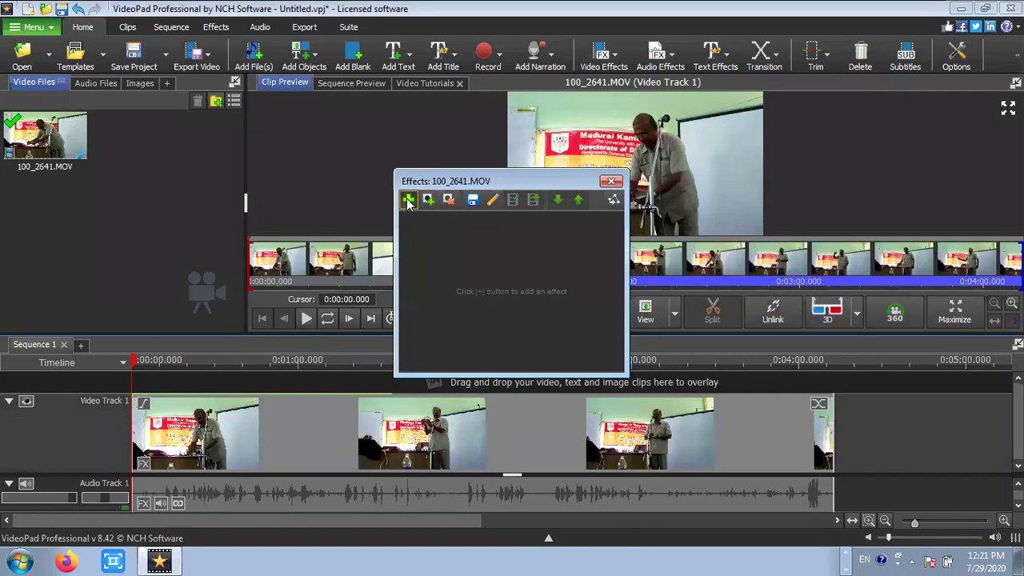
scroll(609, 374, down, 10)
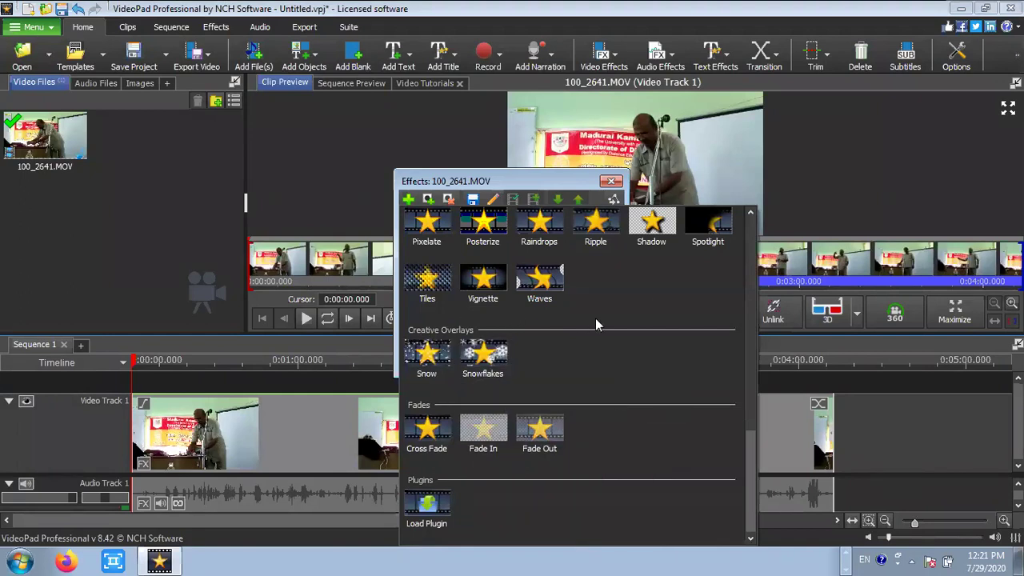
scroll(595, 322, up, 3)
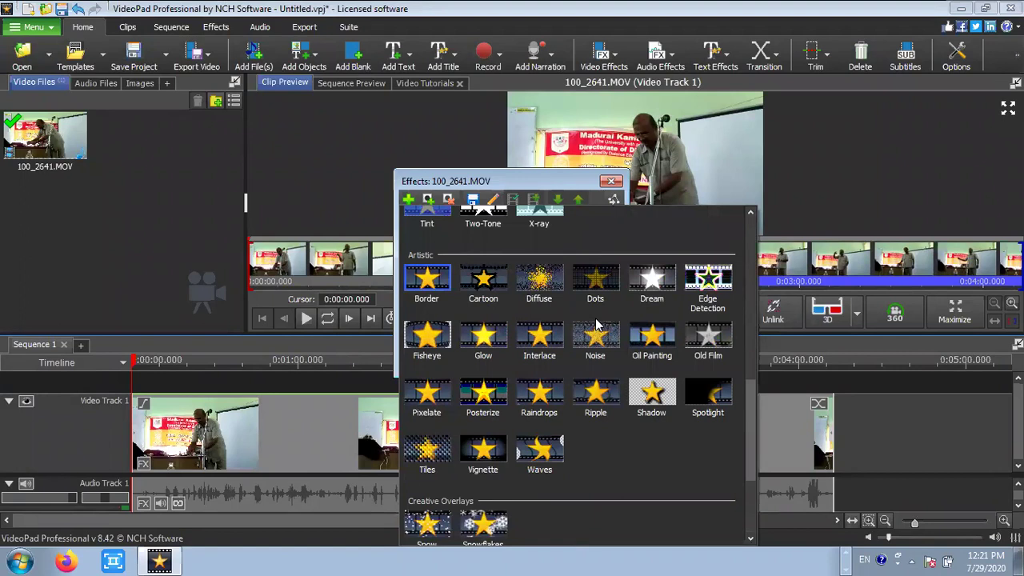
scroll(595, 322, up, 1)
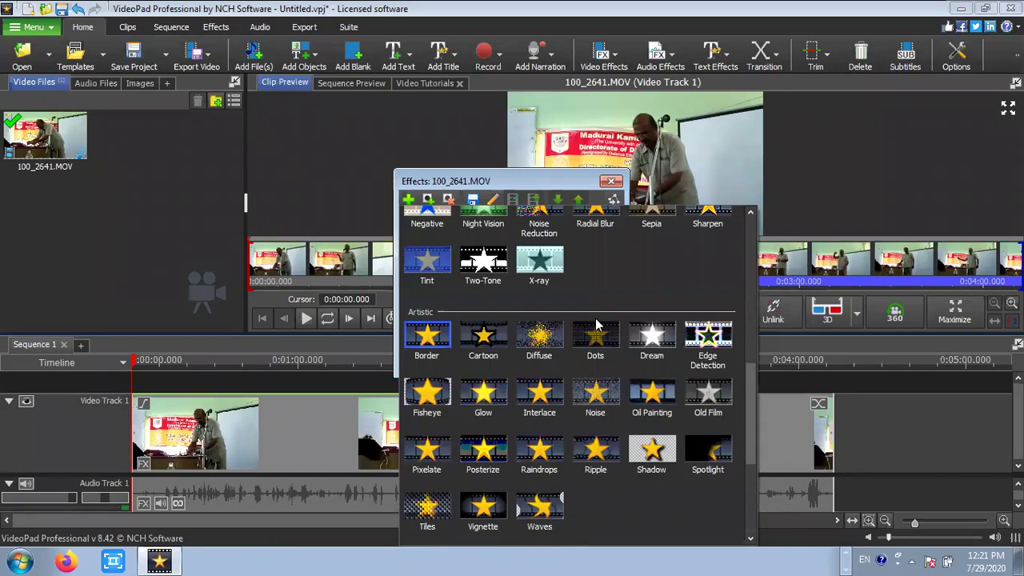
scroll(595, 322, up, 2)
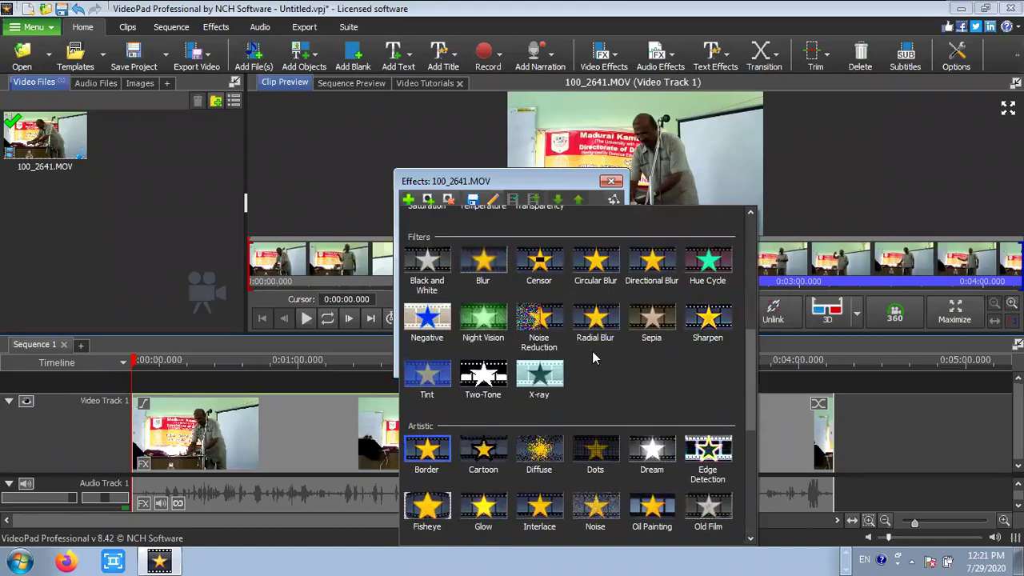
scroll(644, 394, up, 1)
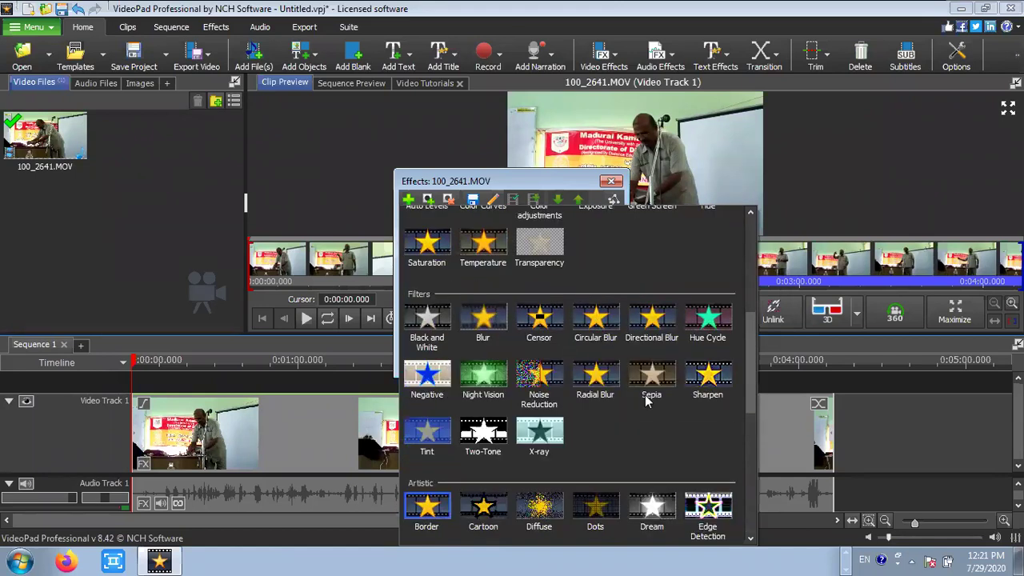
scroll(645, 395, up, 3)
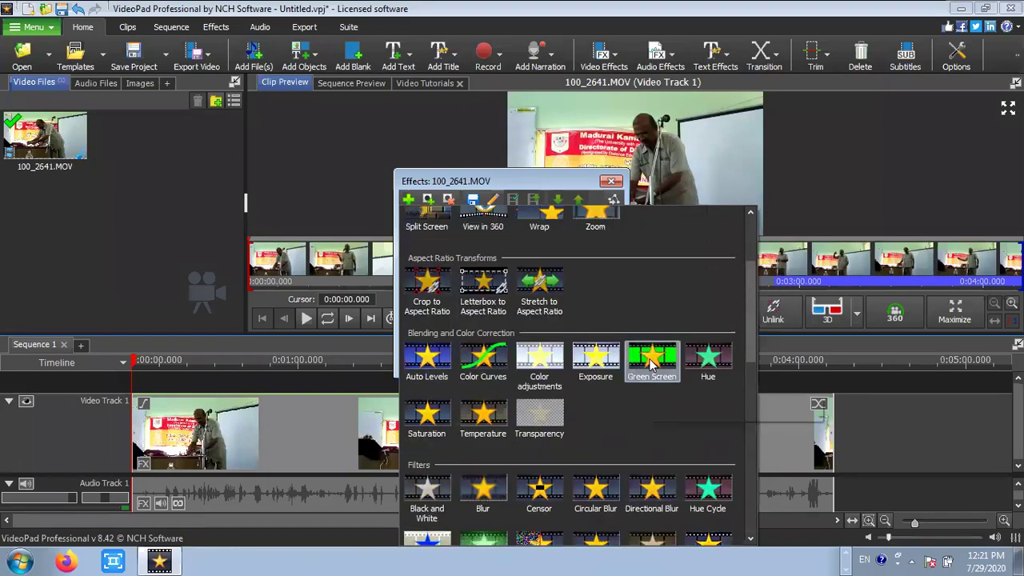
click(650, 361)
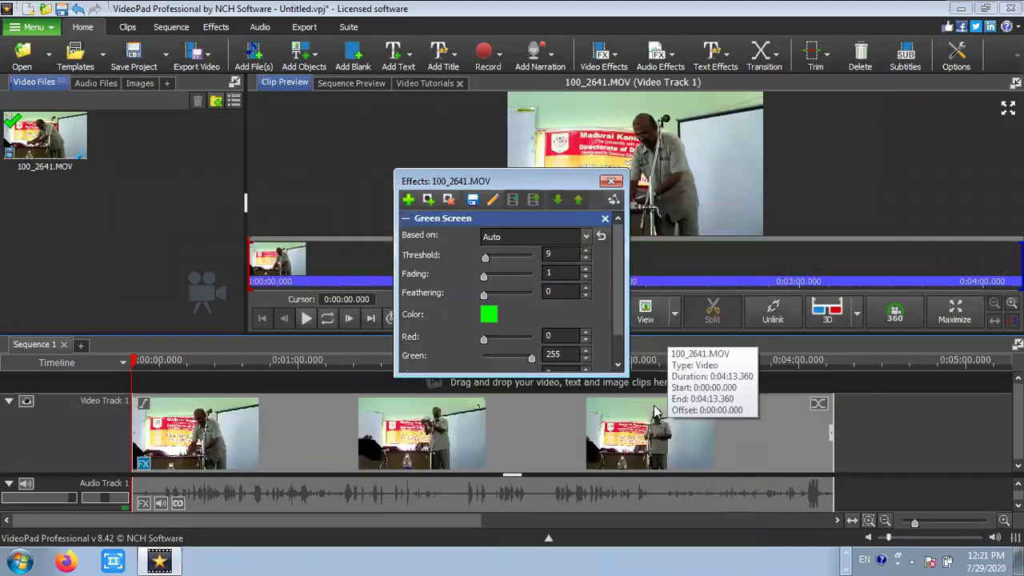
- Set the Green Screen color to the pale green sampled from the wall above the banner in the preview, hex acd3aa
drag(506, 184, 390, 149)
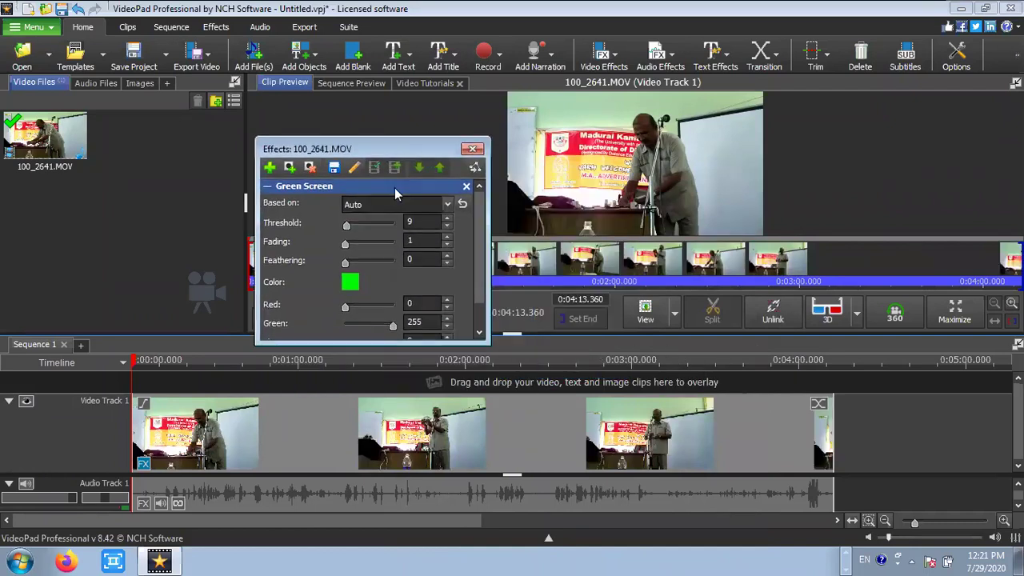
click(350, 285)
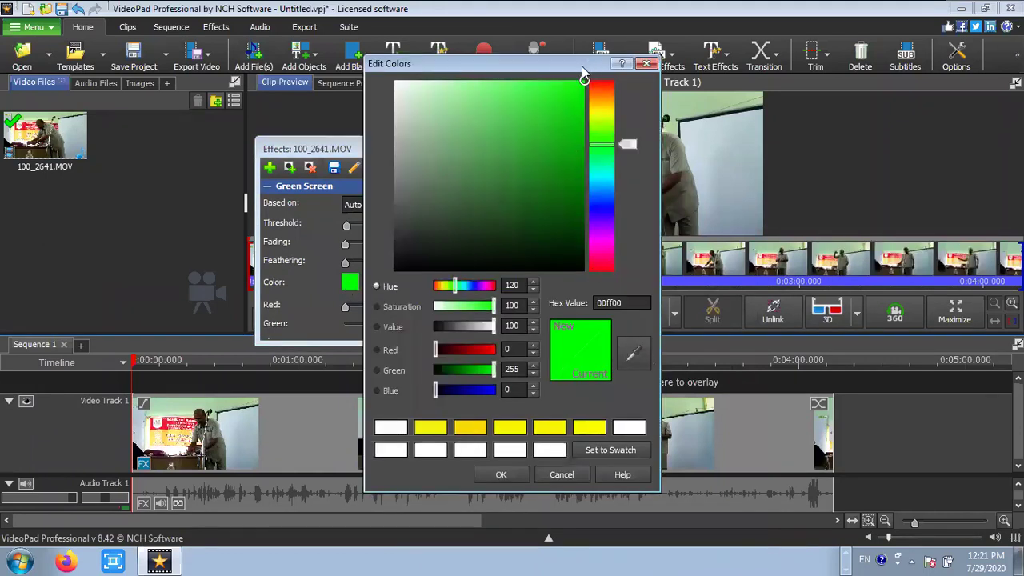
drag(583, 72, 447, 60)
click(497, 343)
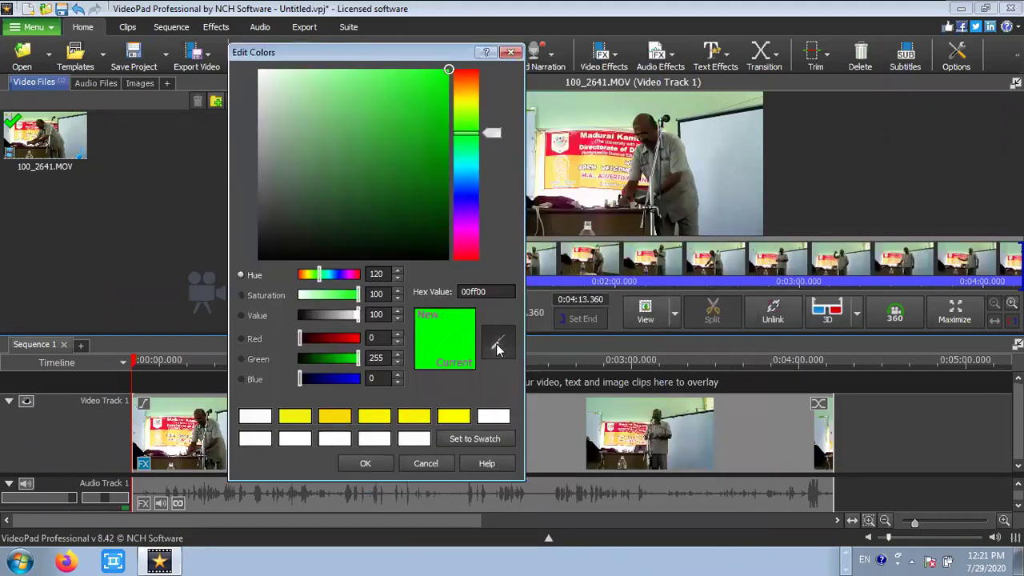
click(629, 103)
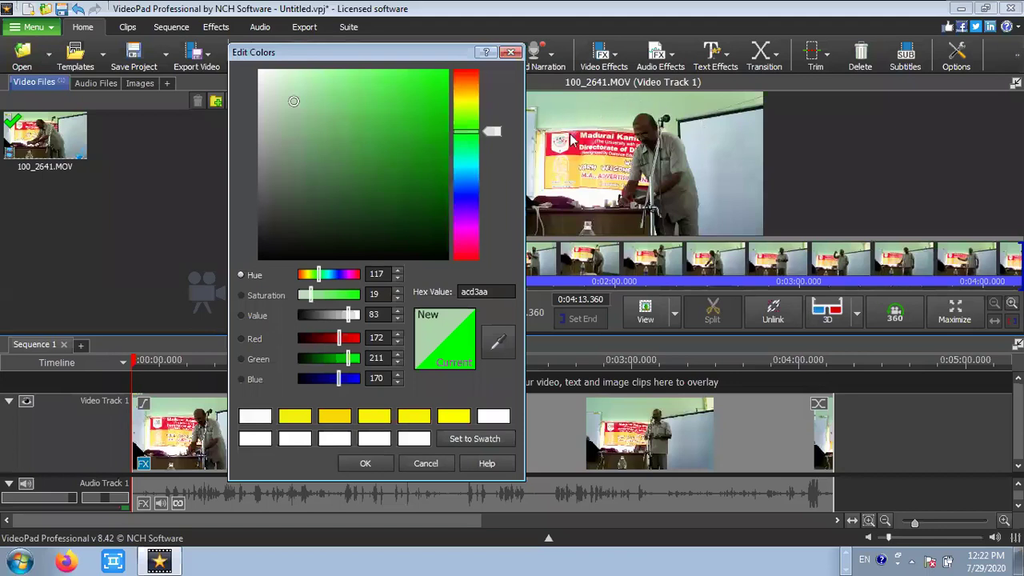
click(374, 466)
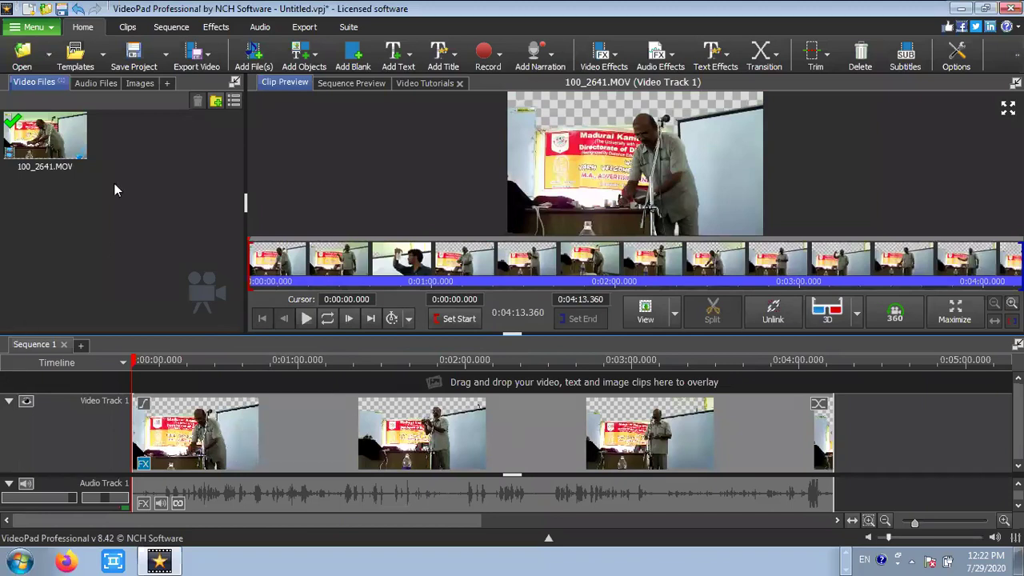
- Import the image 100_2327 from the Photos folder inside Video - Class files
click(253, 56)
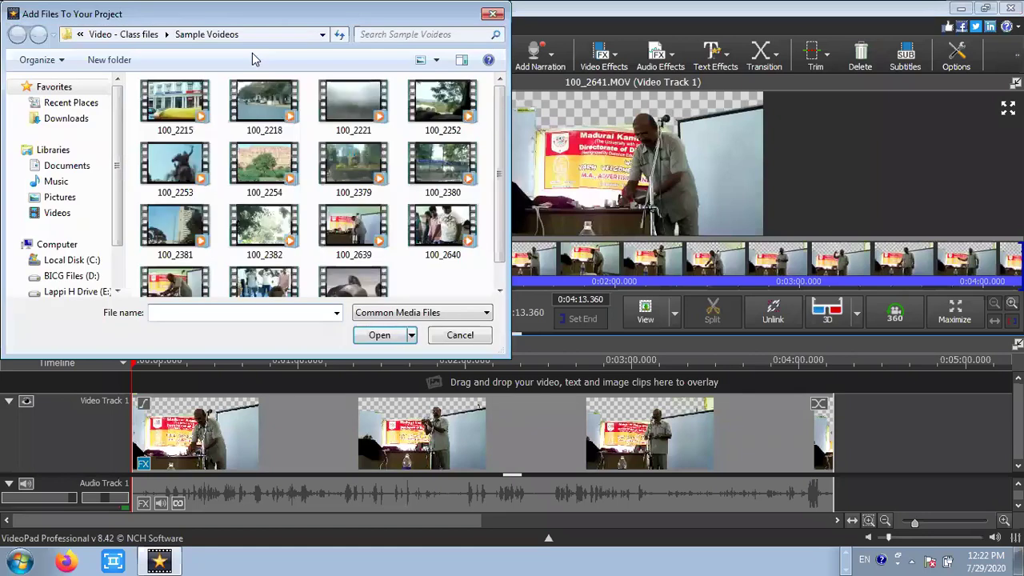
click(144, 35)
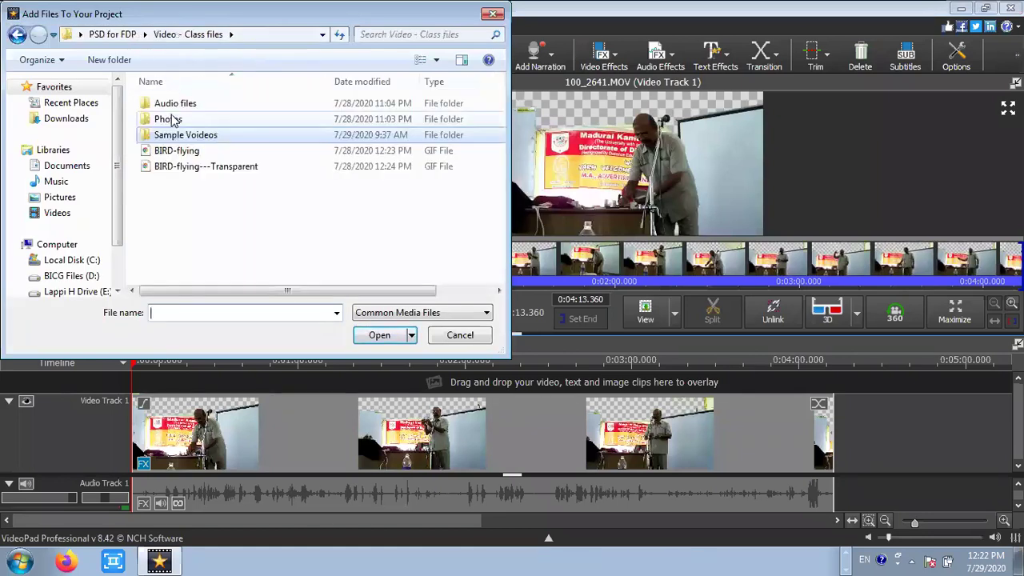
double_click(171, 119)
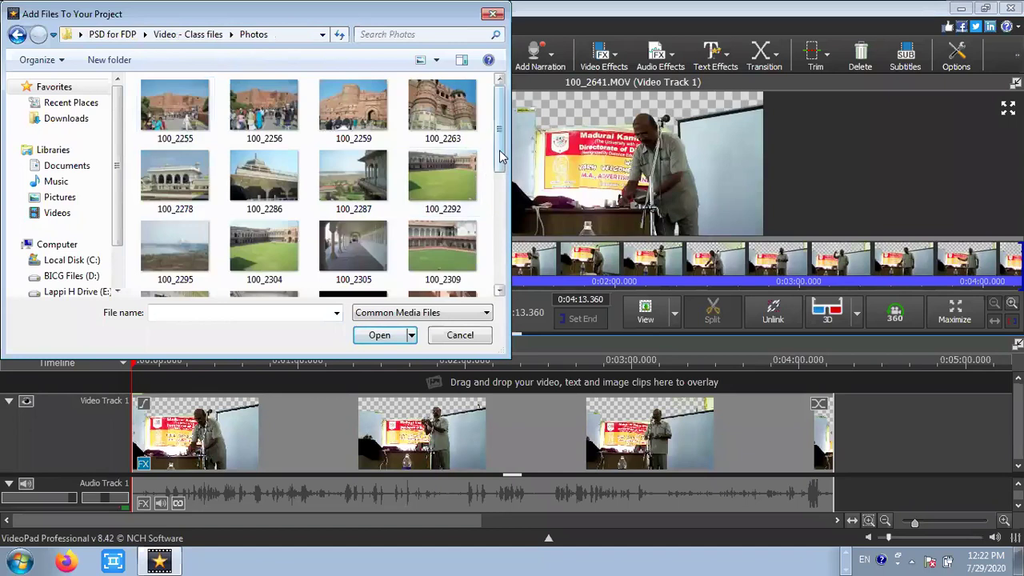
drag(502, 155, 499, 200)
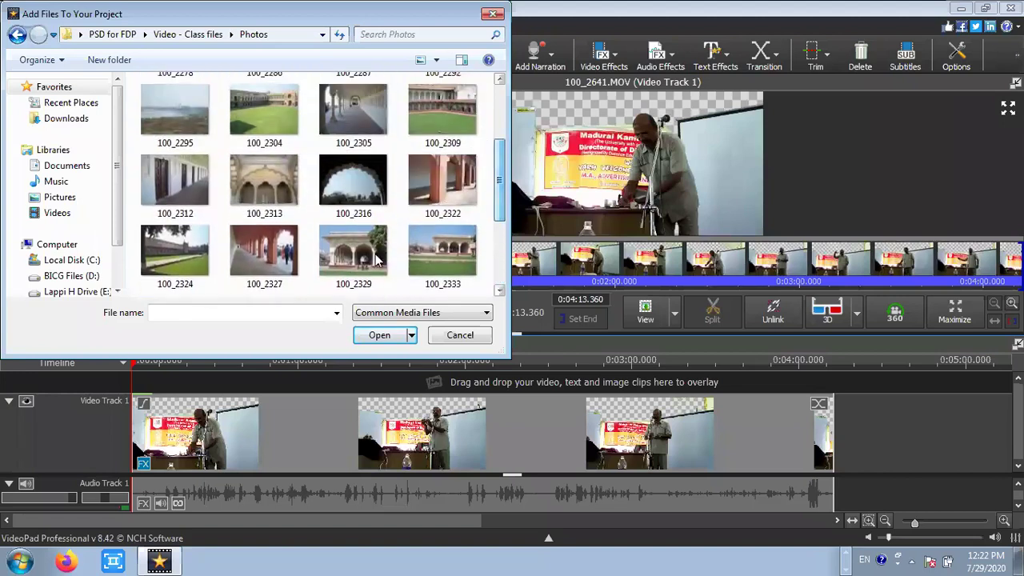
click(273, 258)
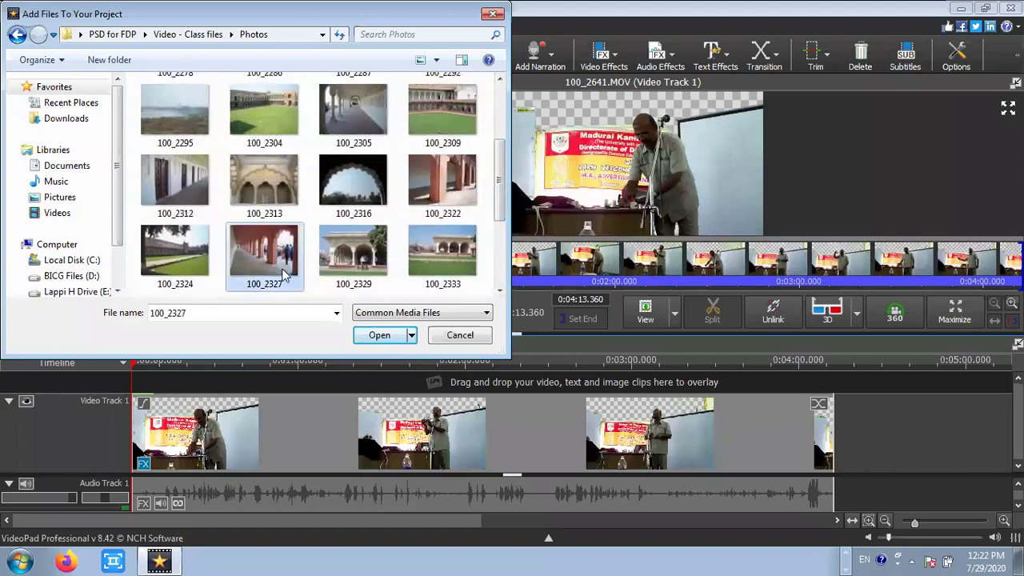
click(377, 335)
- Overlay the 100_2327 image on a new Video Track 2 and stretch it from the sequence start to about 0:01:39
drag(48, 142, 162, 395)
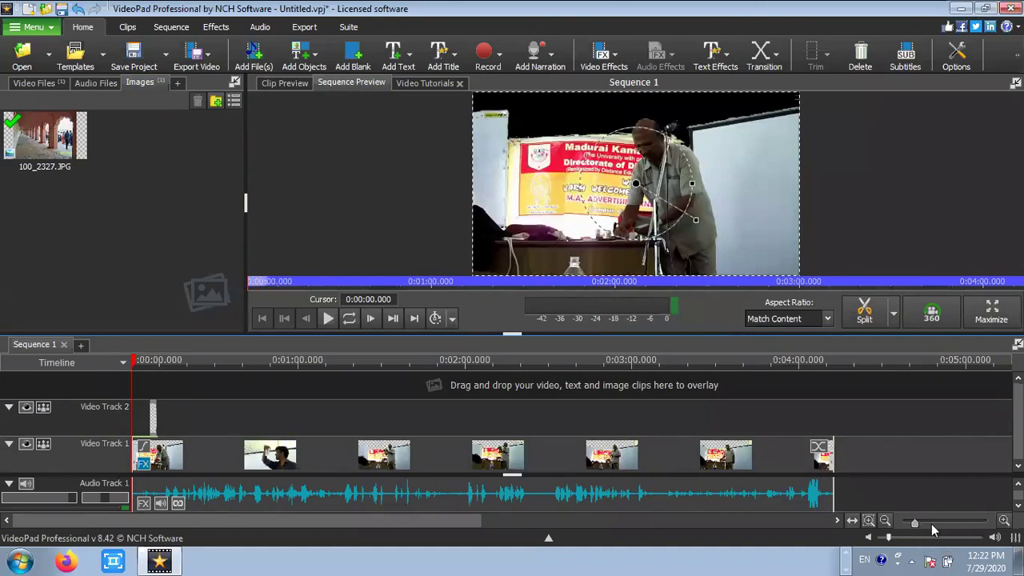
drag(917, 521, 935, 523)
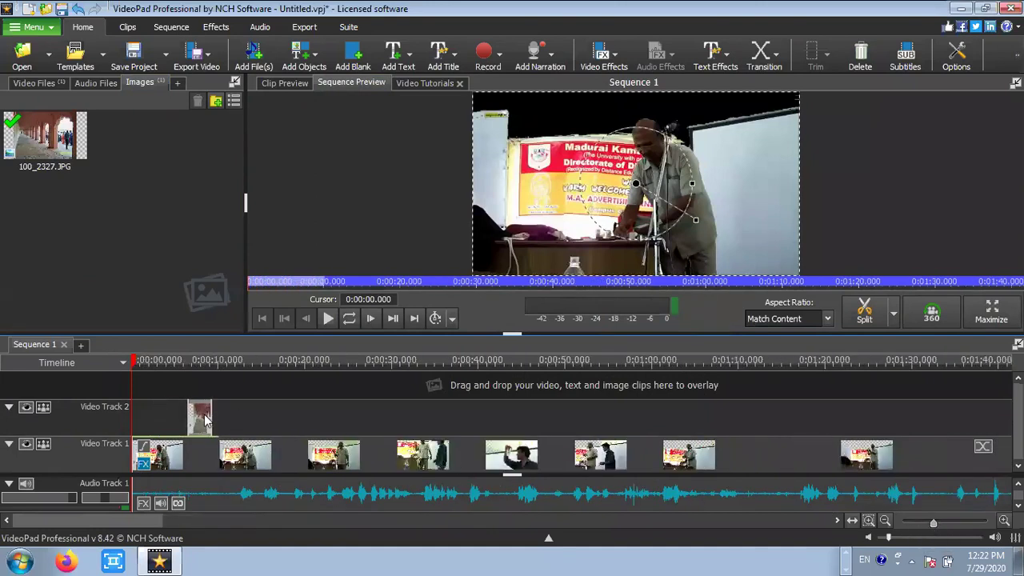
drag(201, 416, 994, 417)
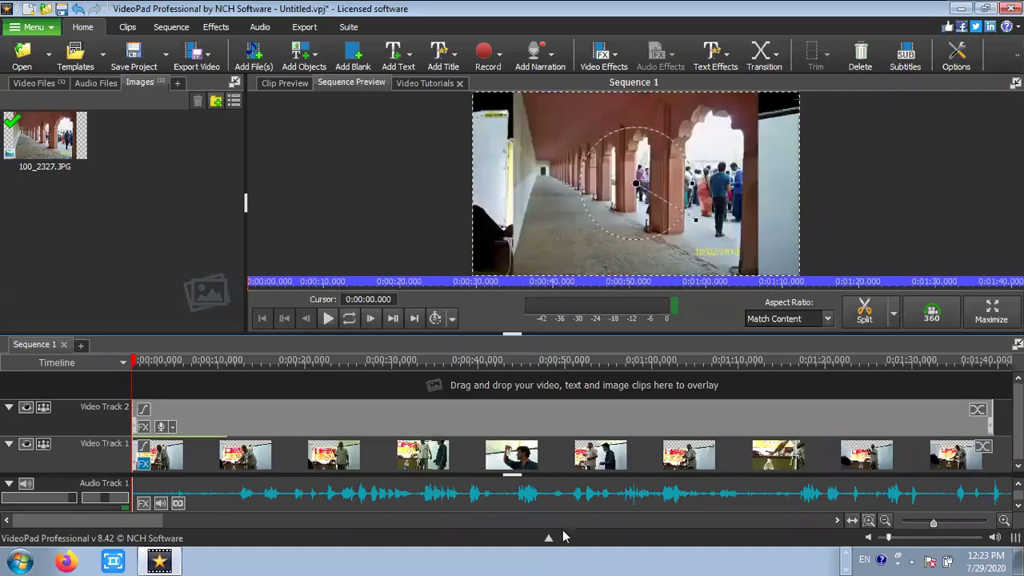
- Extend the 100_2327 image on Video Track 2 to the end of the 100_2641 clip
click(922, 524)
drag(541, 415, 990, 410)
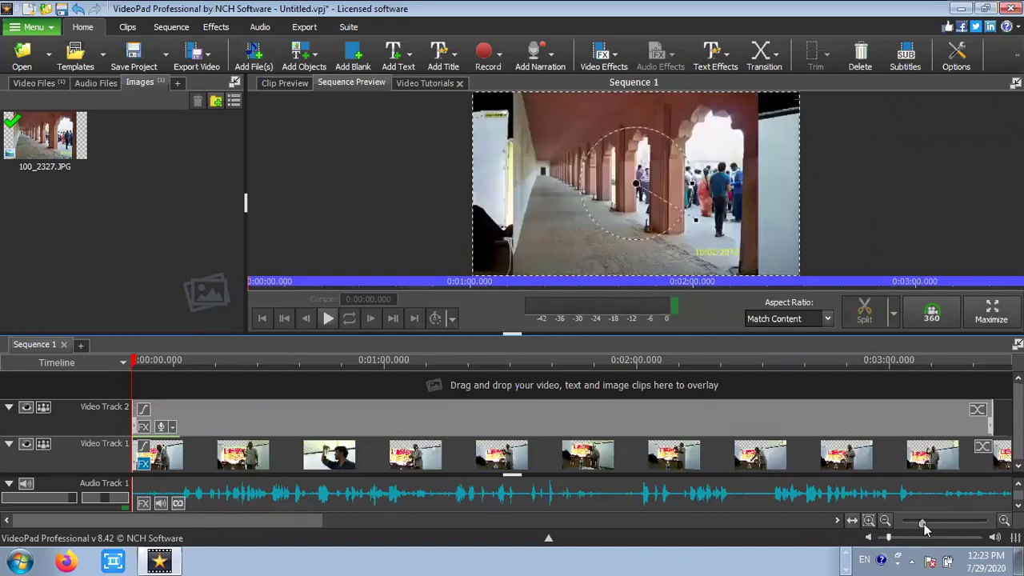
drag(918, 528, 911, 525)
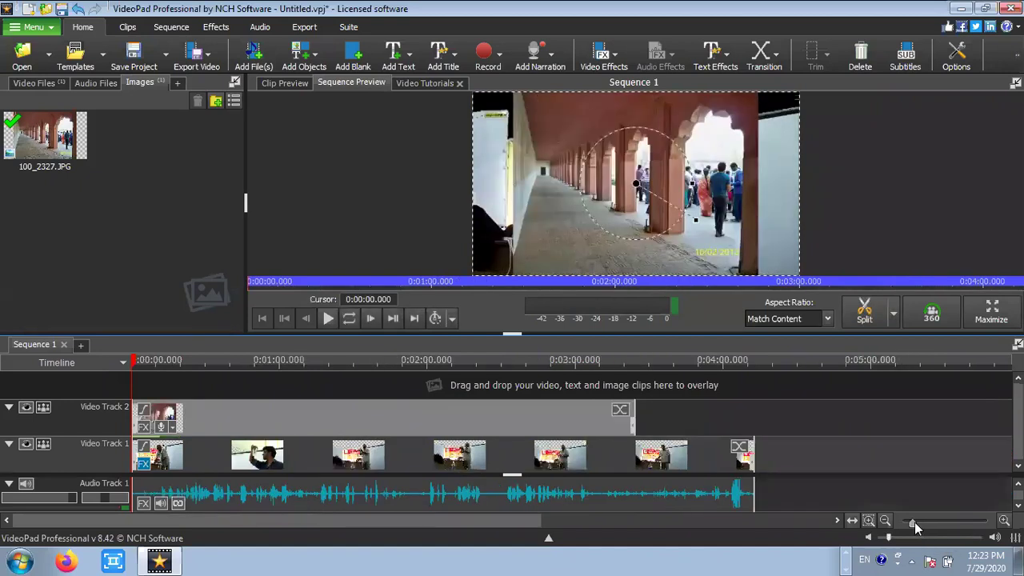
drag(629, 414, 733, 416)
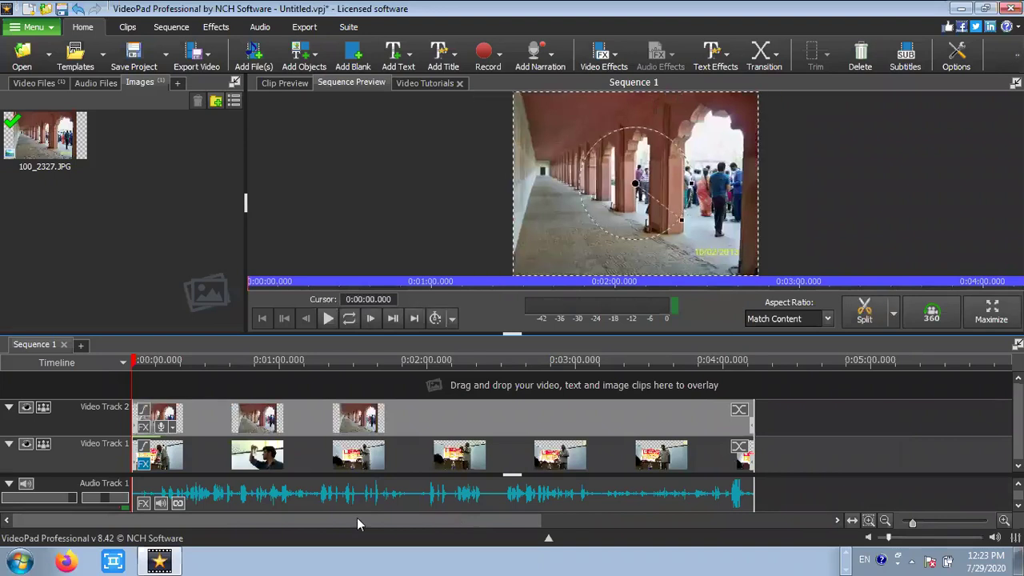
- Swap the layers so the 100_2641 clip is on Video Track 2 and the 100_2327 image on Video Track 1, both from the sequence start
drag(209, 459, 203, 408)
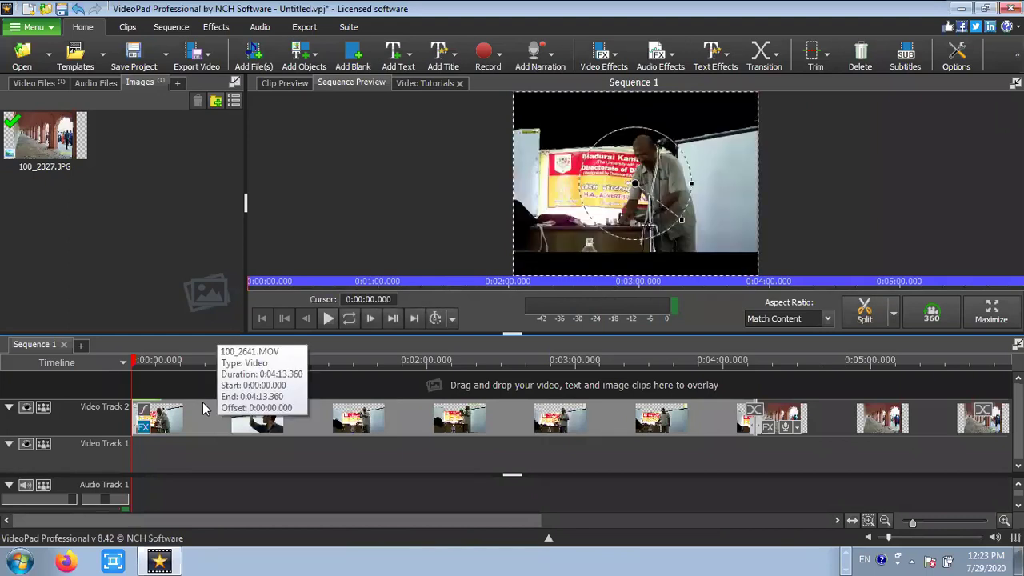
drag(370, 463, 228, 486)
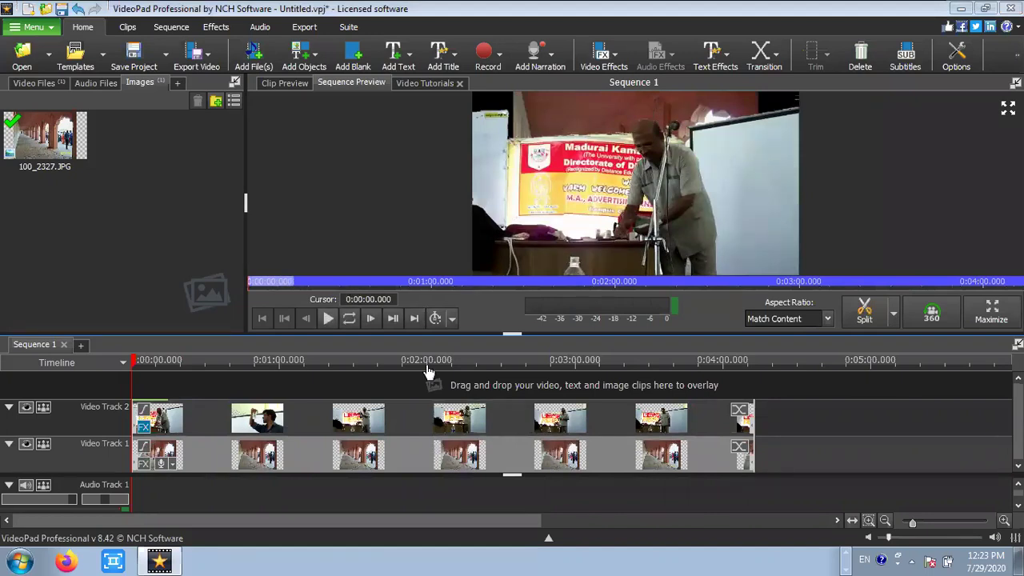
- Play the composited sequence in full screen to check the keying, and return the playhead to the start
key(F11)
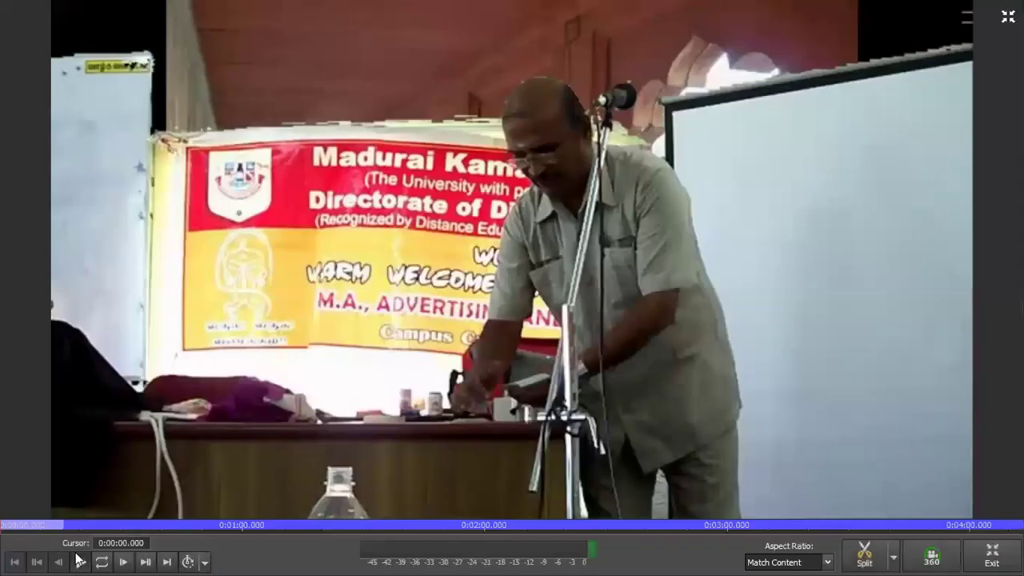
click(79, 560)
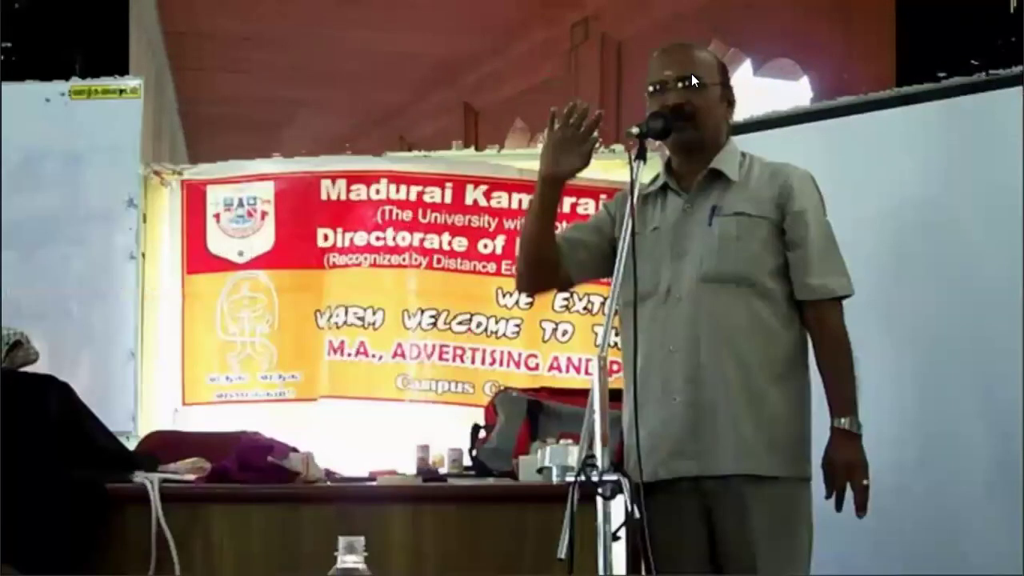
mouse_move(664, 38)
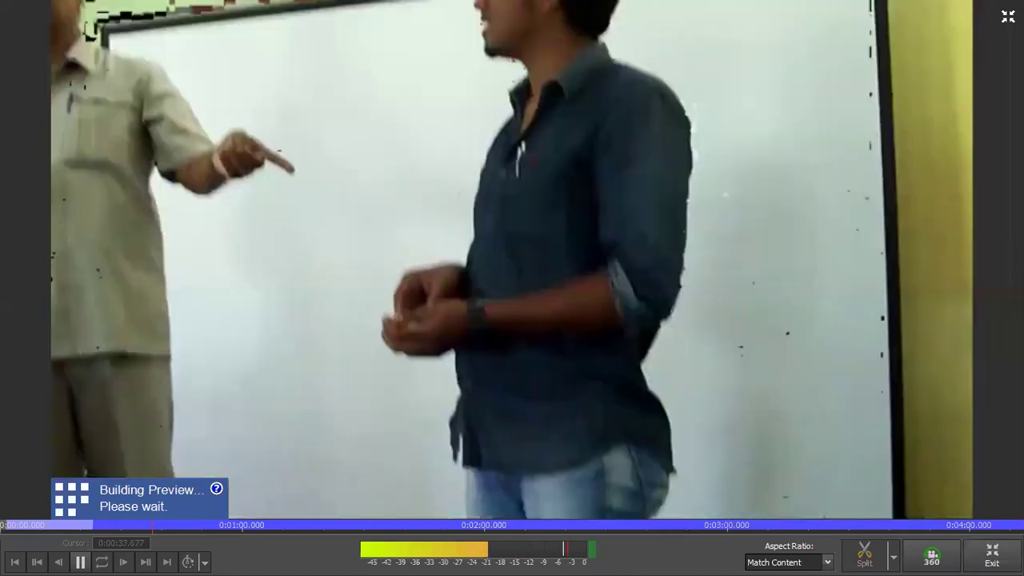
click(988, 21)
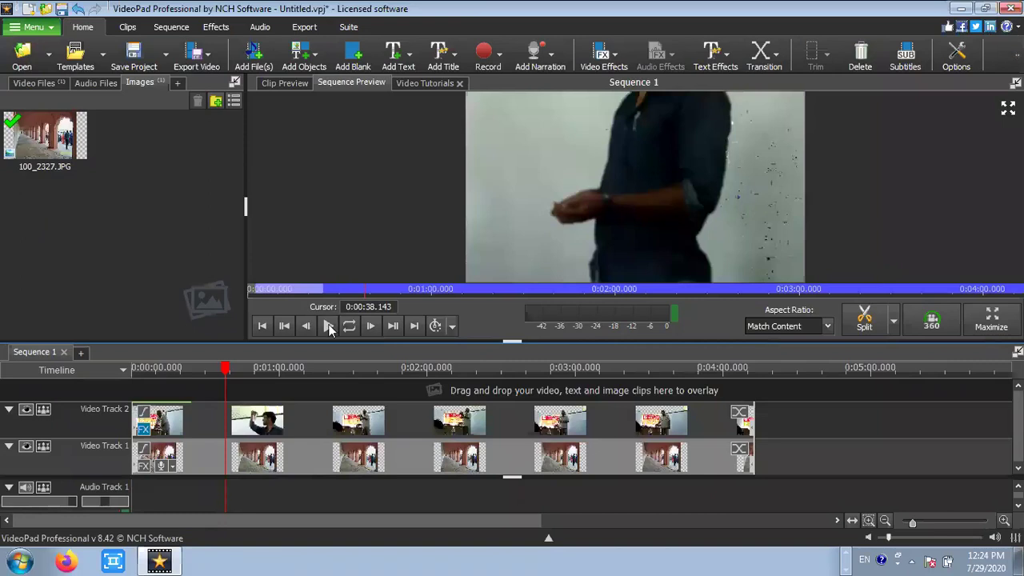
click(263, 326)
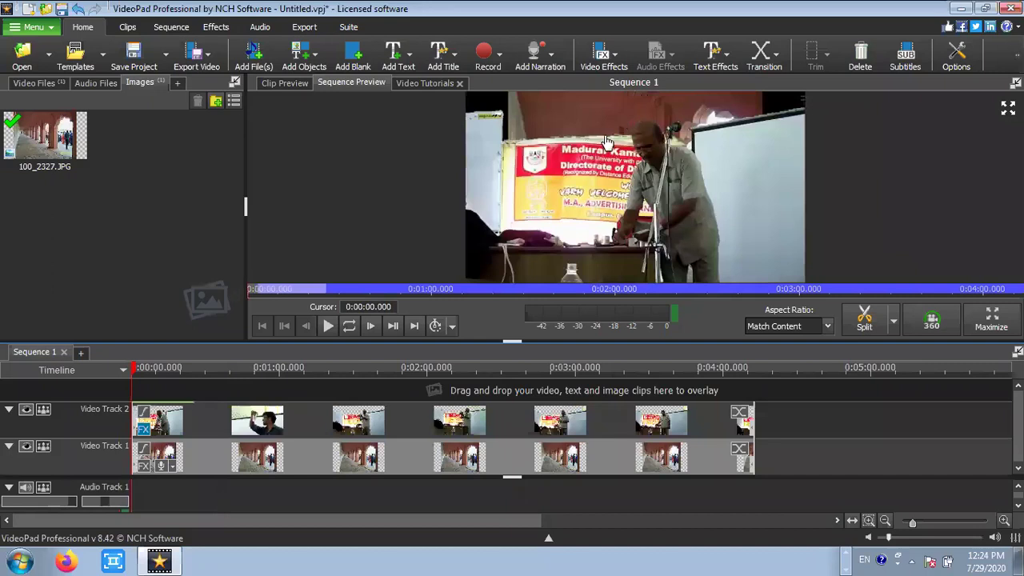
- Add the Hue effect to the 100_2641 clip on Video Track 2 and set its hue to 219.60°
right_click(171, 429)
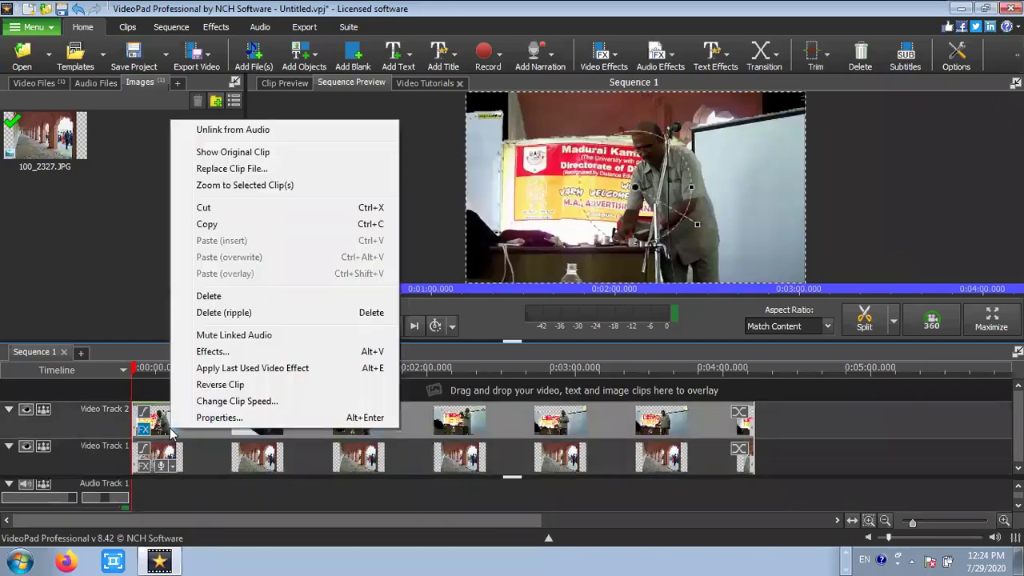
click(209, 352)
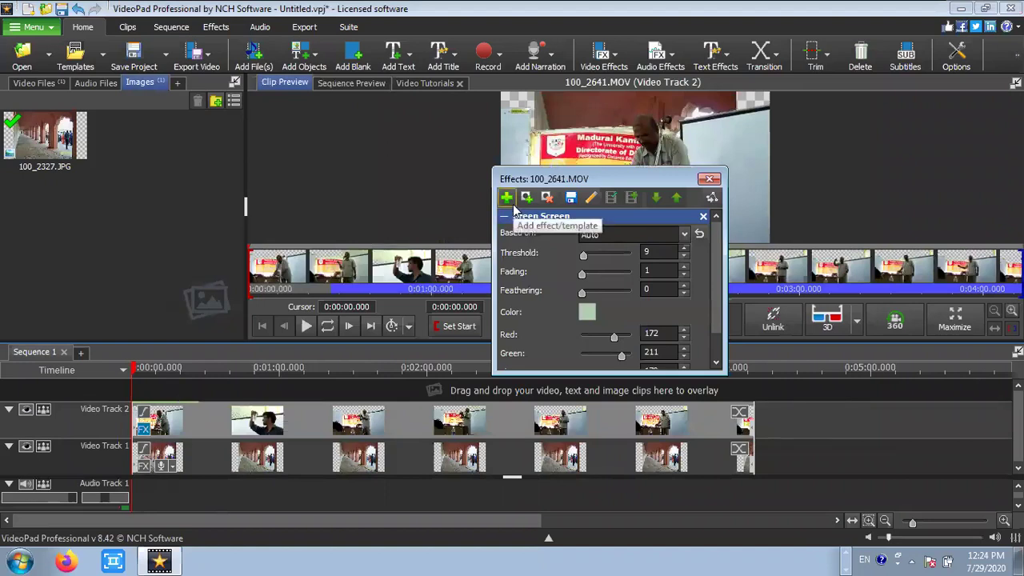
click(506, 197)
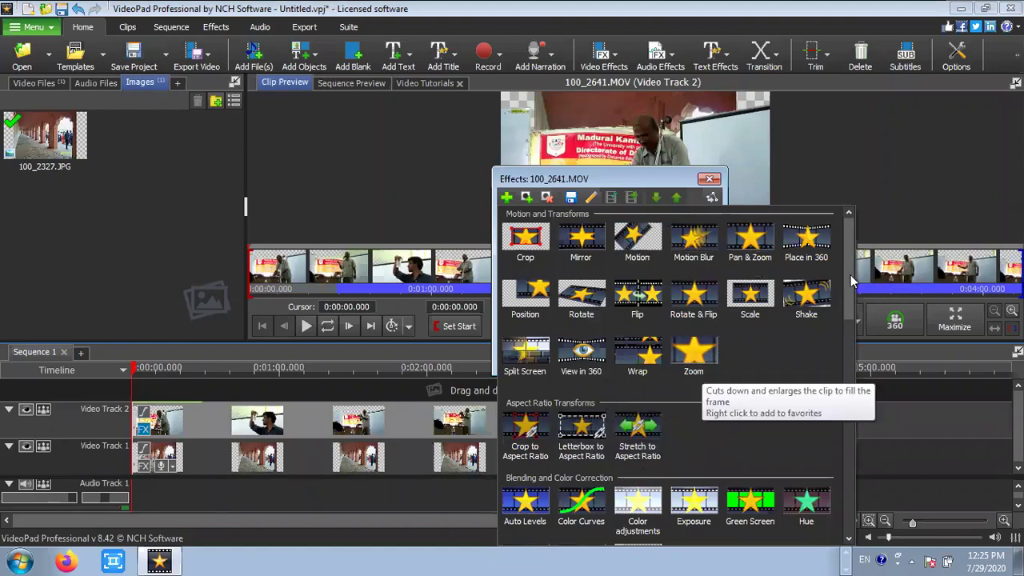
drag(852, 280, 847, 304)
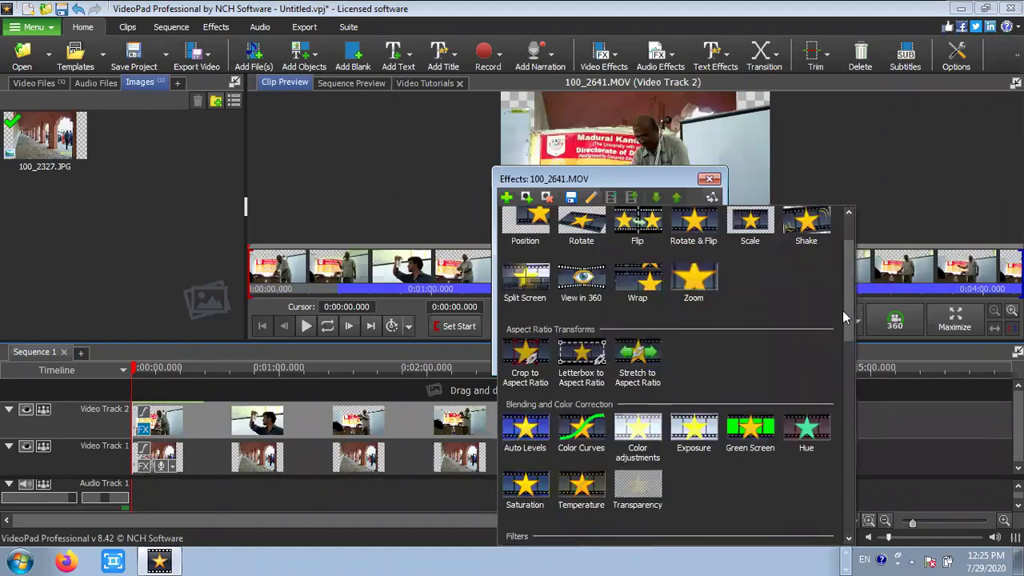
scroll(842, 310, down, 1)
scroll(835, 352, down, 3)
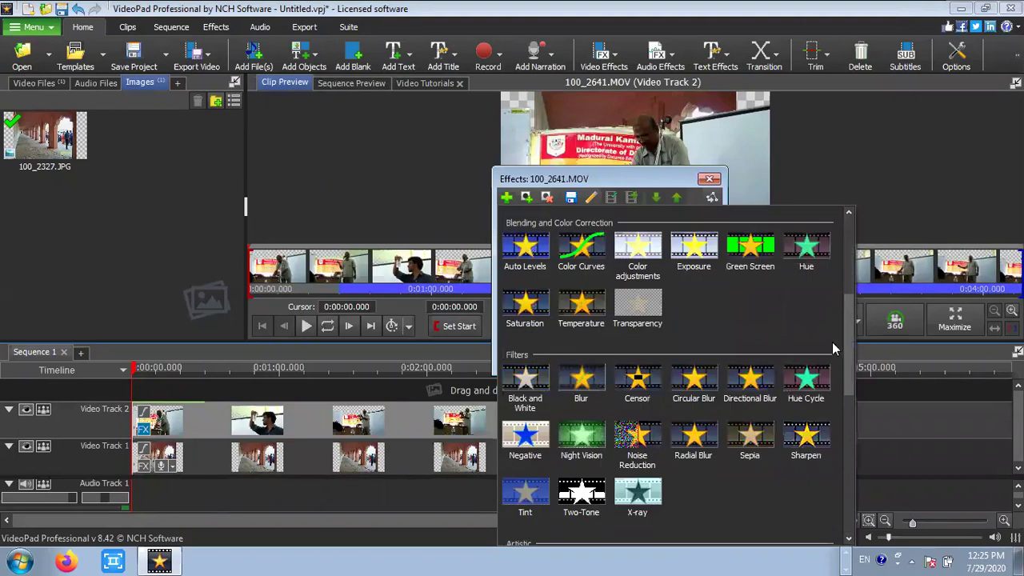
scroll(831, 344, up, 1)
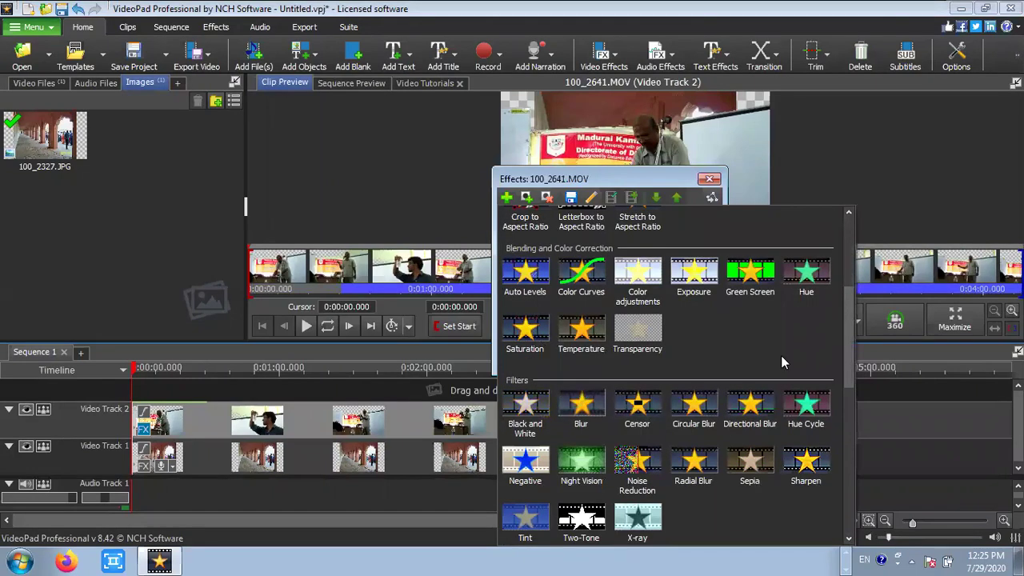
click(806, 288)
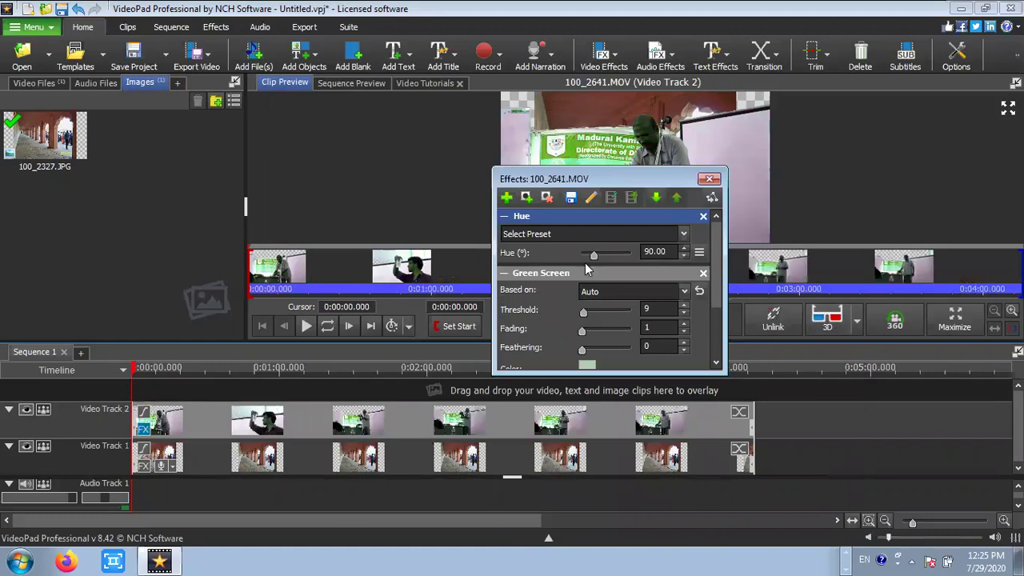
drag(595, 255, 611, 253)
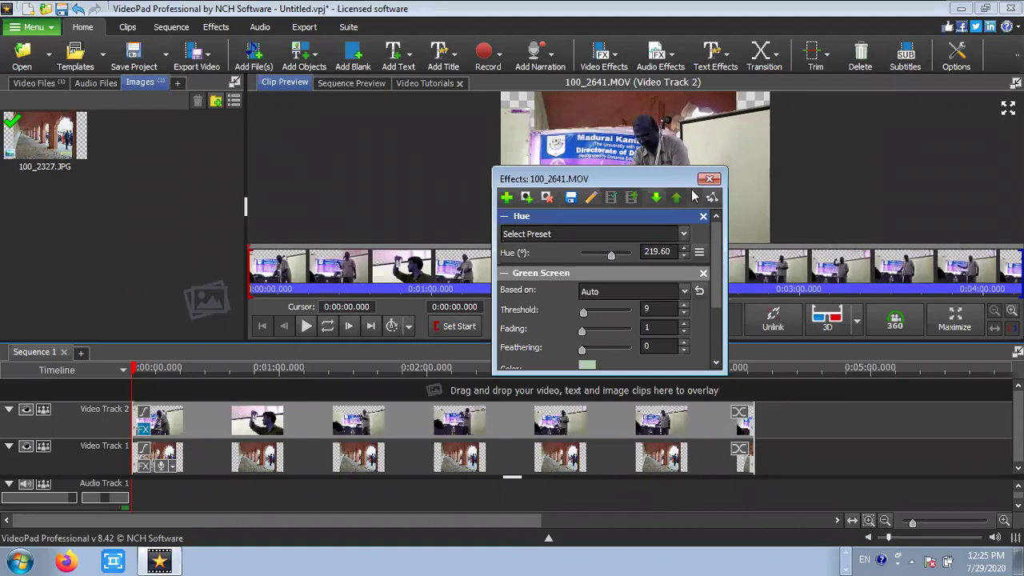
key(Escape)
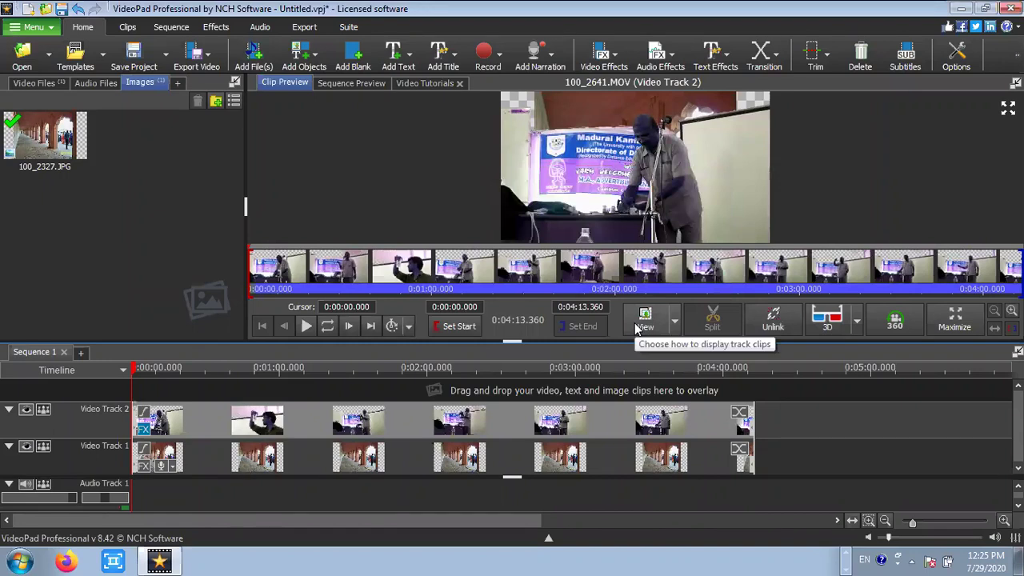
right_click(176, 422)
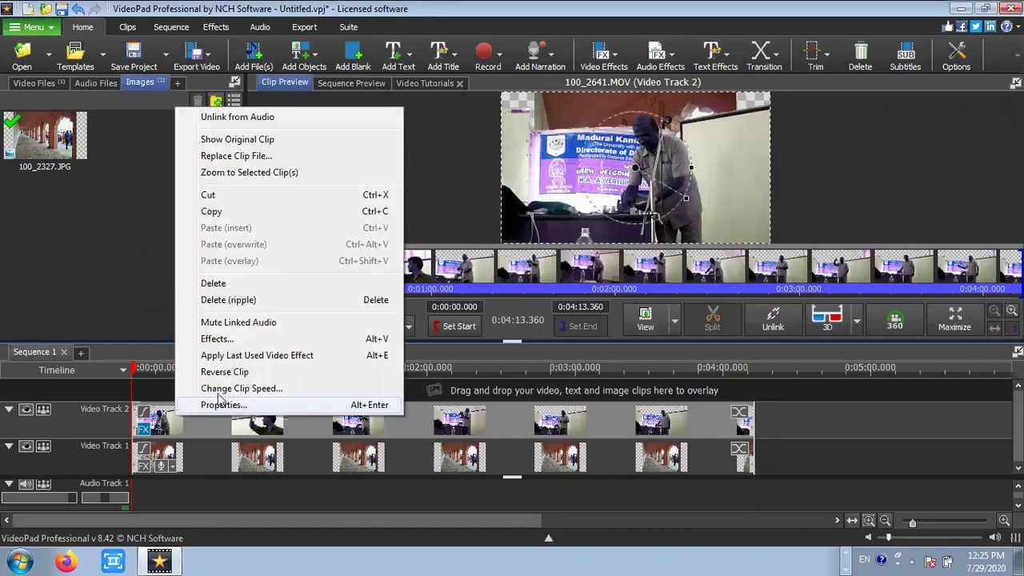
click(215, 339)
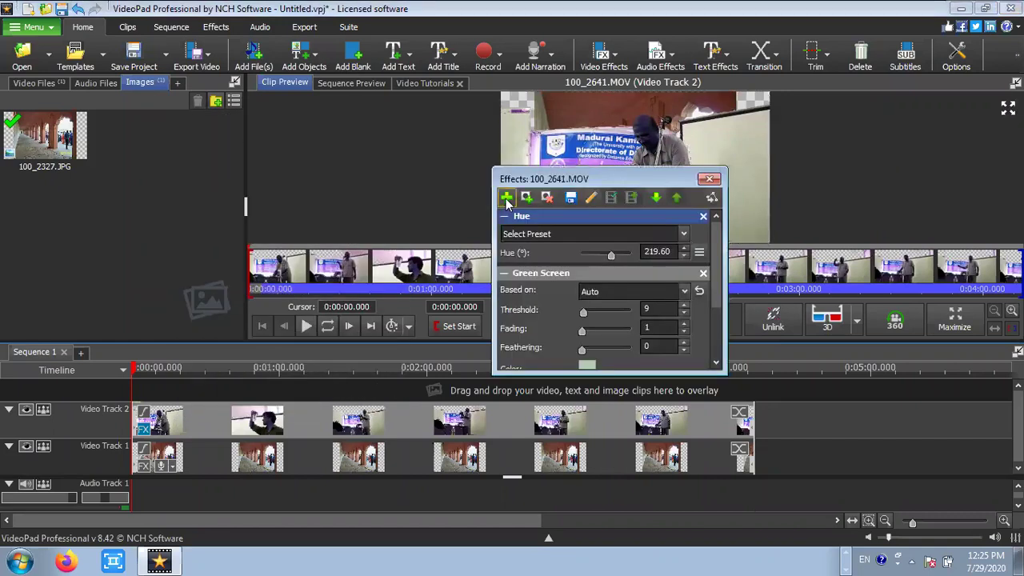
click(507, 199)
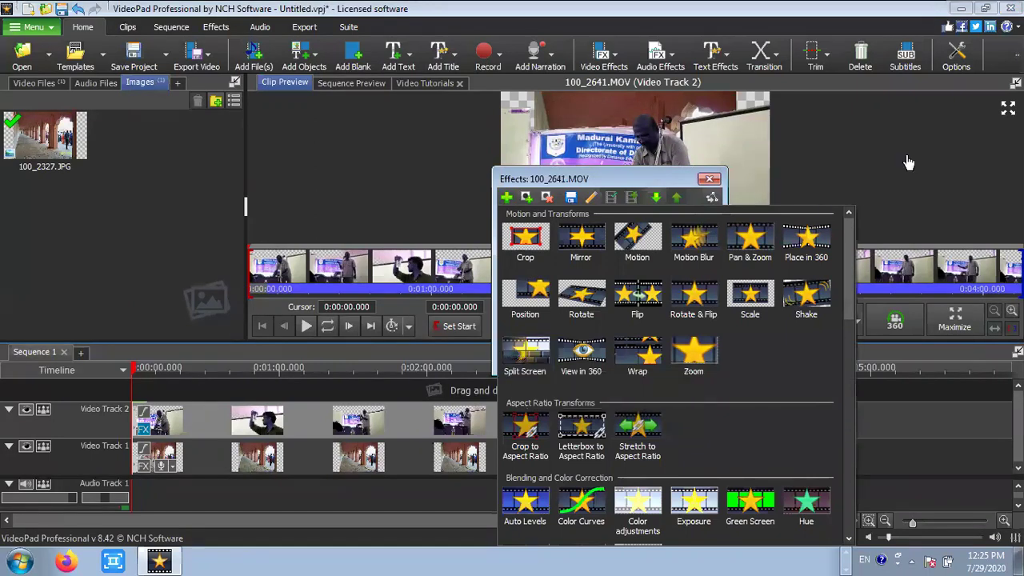
click(744, 186)
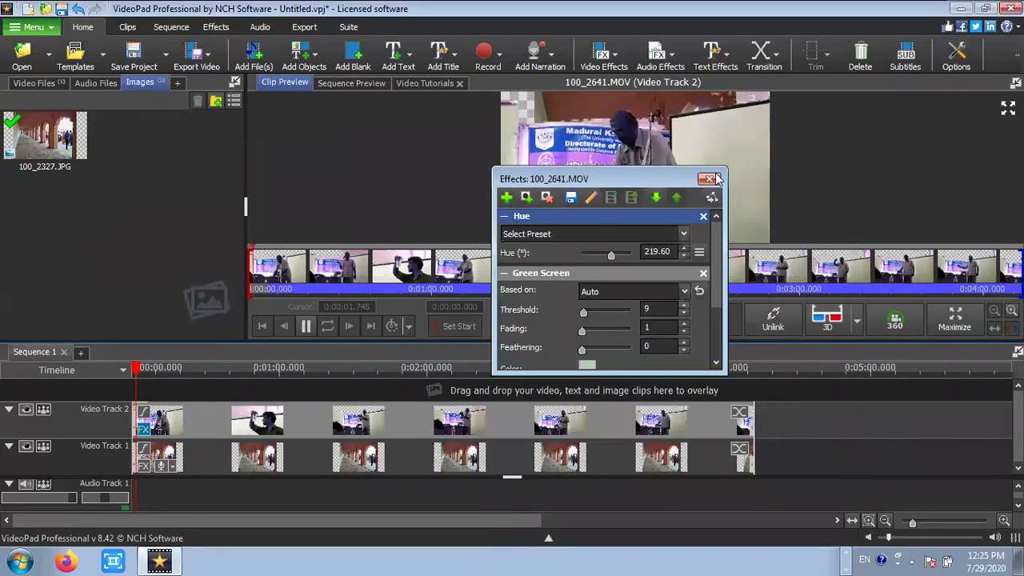
click(714, 179)
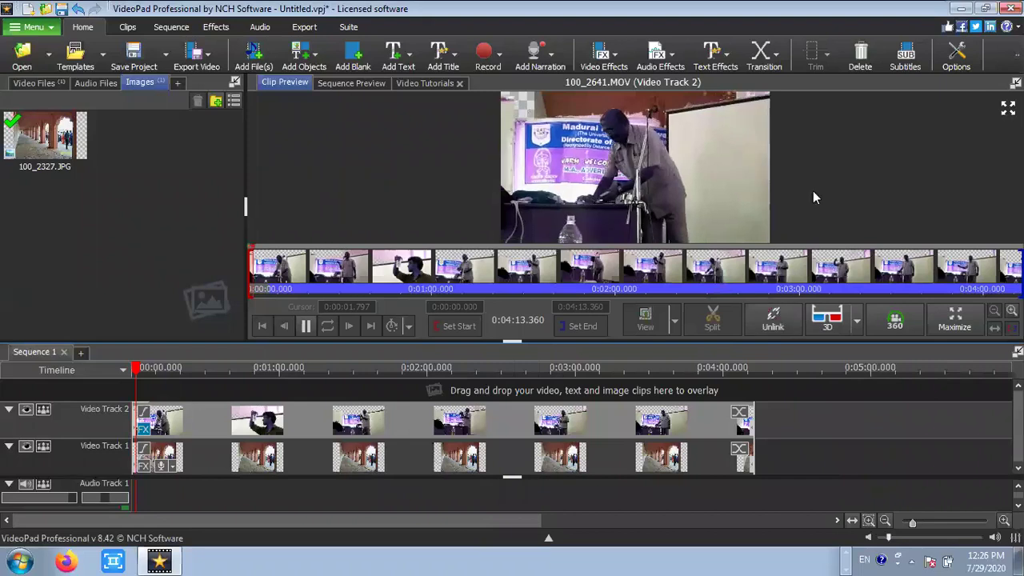
- Start a new empty project and discard the unsaved changes of the current one
key(alt+F4)
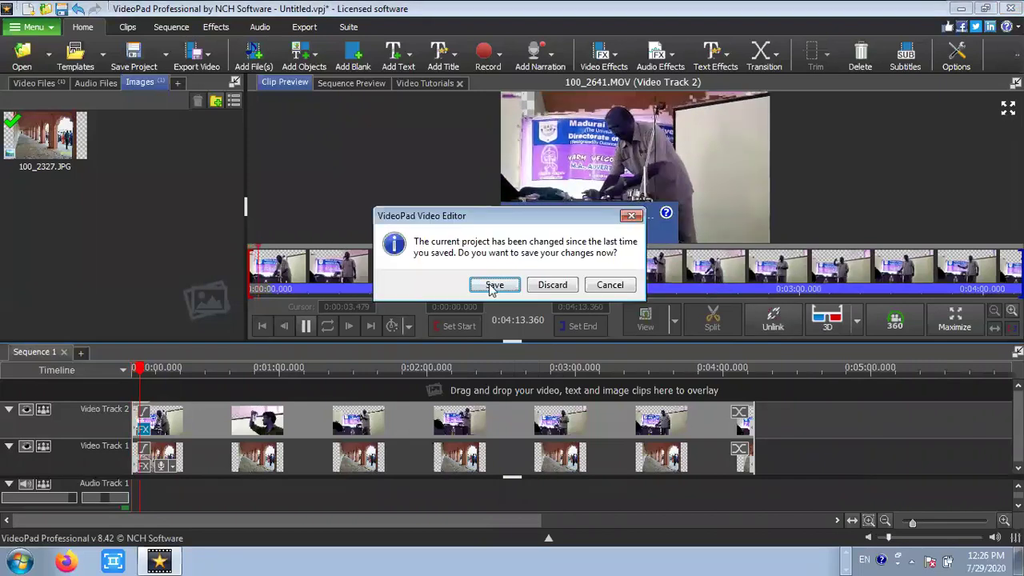
click(549, 286)
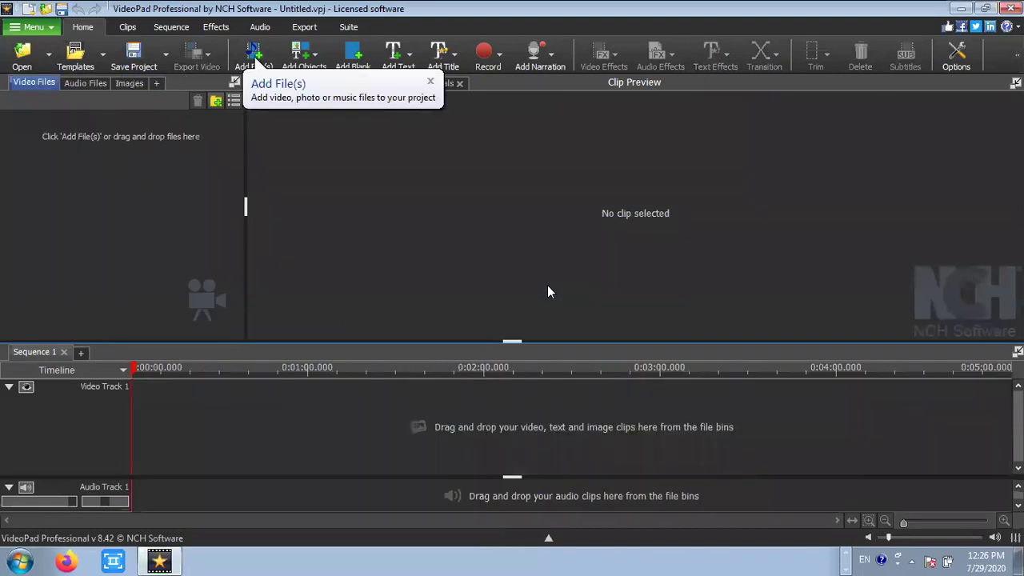
click(116, 117)
- Import the videos 100_2215 and 100_2221 from the Sample Voideos folder and place 100_2215 at the start of Video Track 1
click(250, 55)
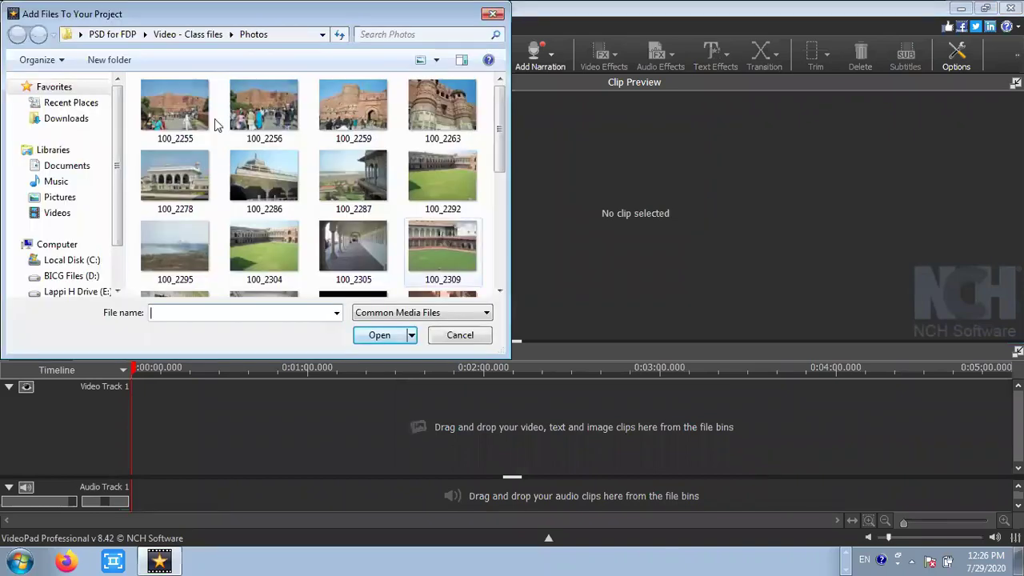
click(183, 109)
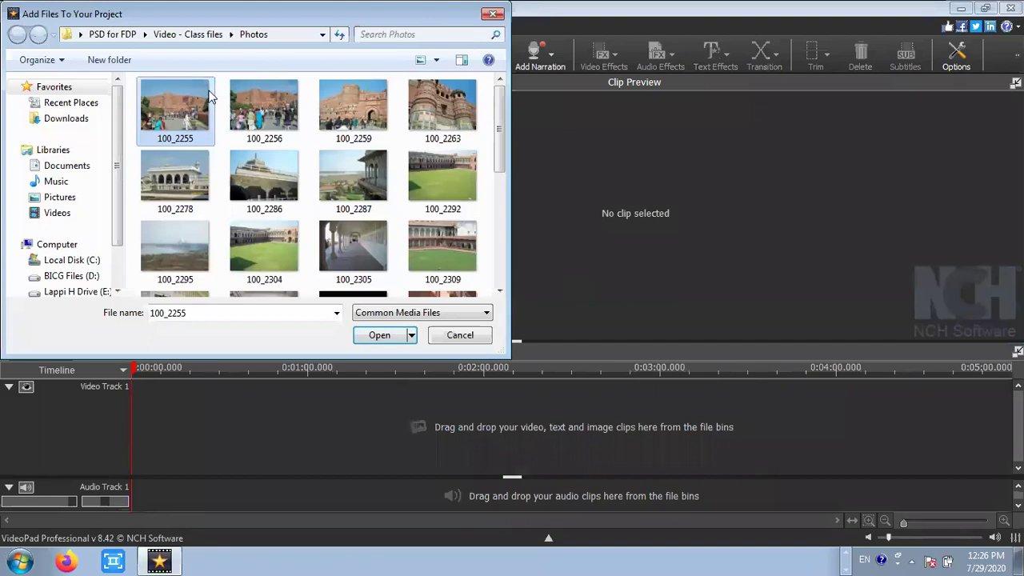
click(188, 35)
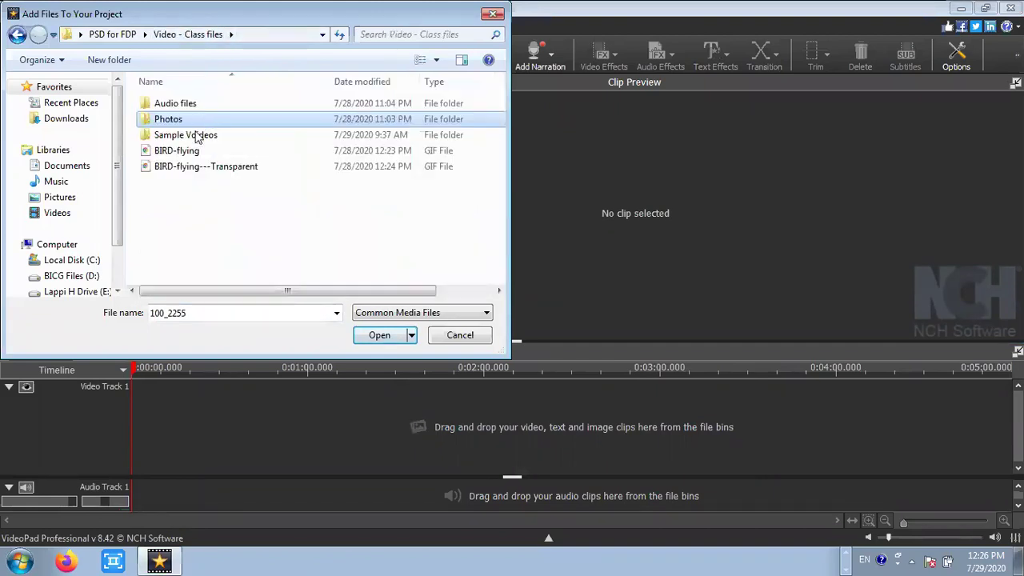
double_click(186, 136)
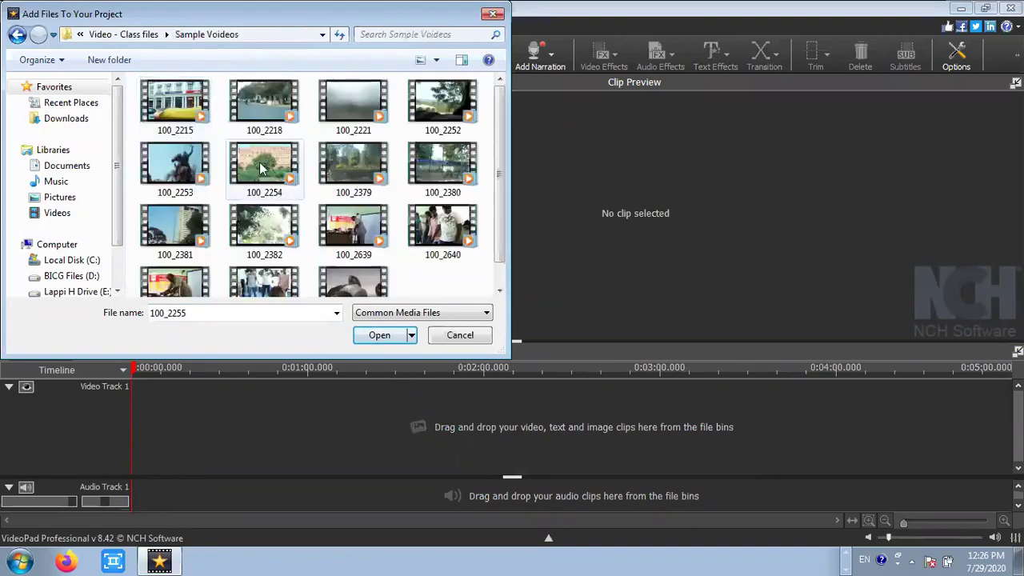
click(182, 112)
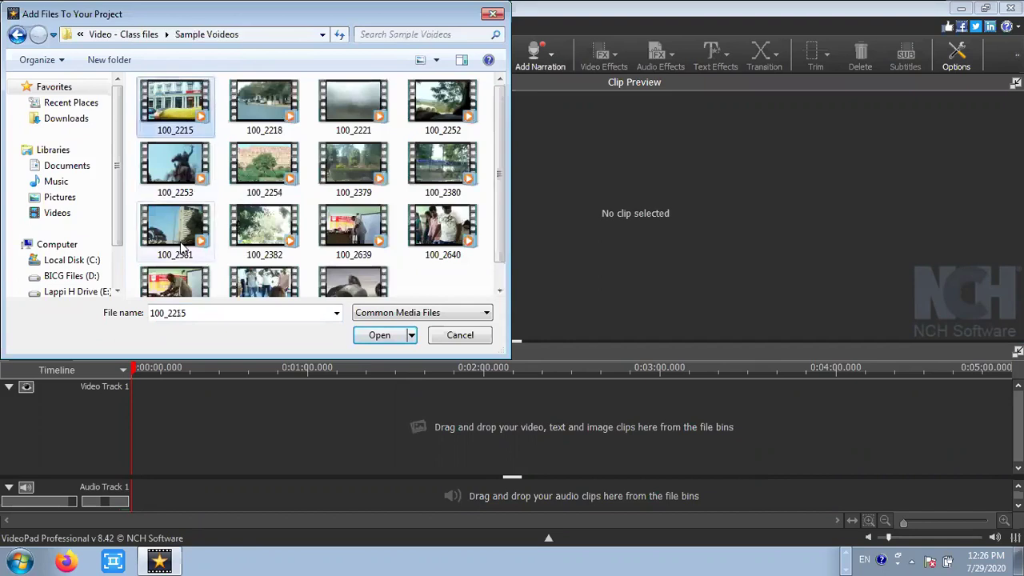
ctrl+click(346, 107)
click(387, 334)
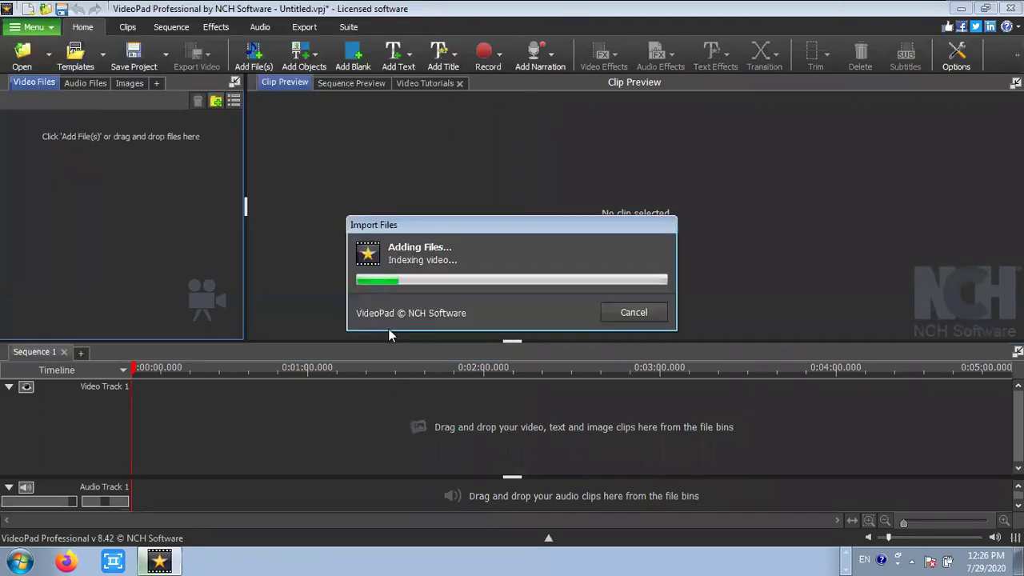
drag(54, 147, 247, 450)
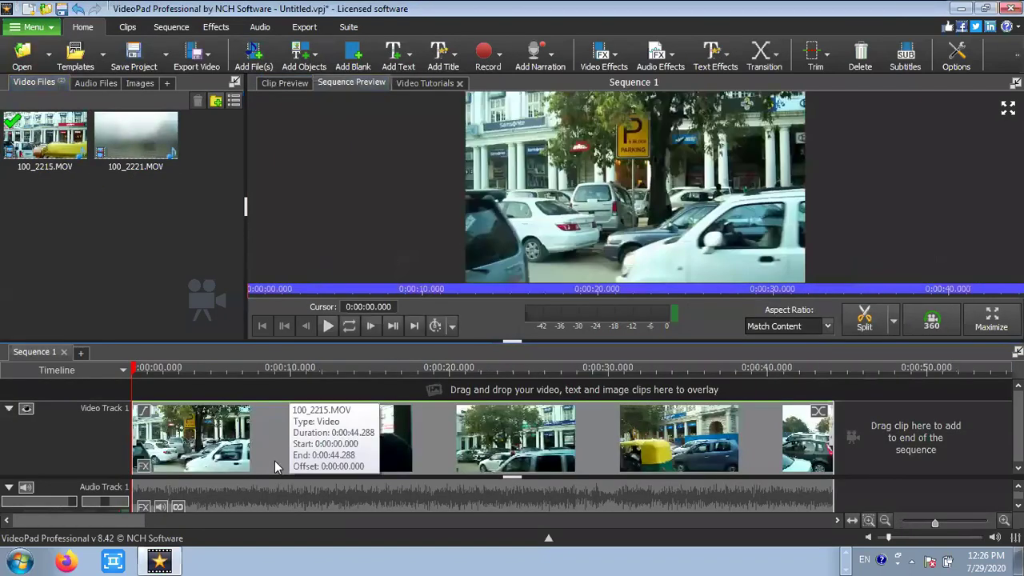
- Add the Split Screen effect to the 100_2215 clip on Video Track 1 after looking through the available video effects
right_click(214, 429)
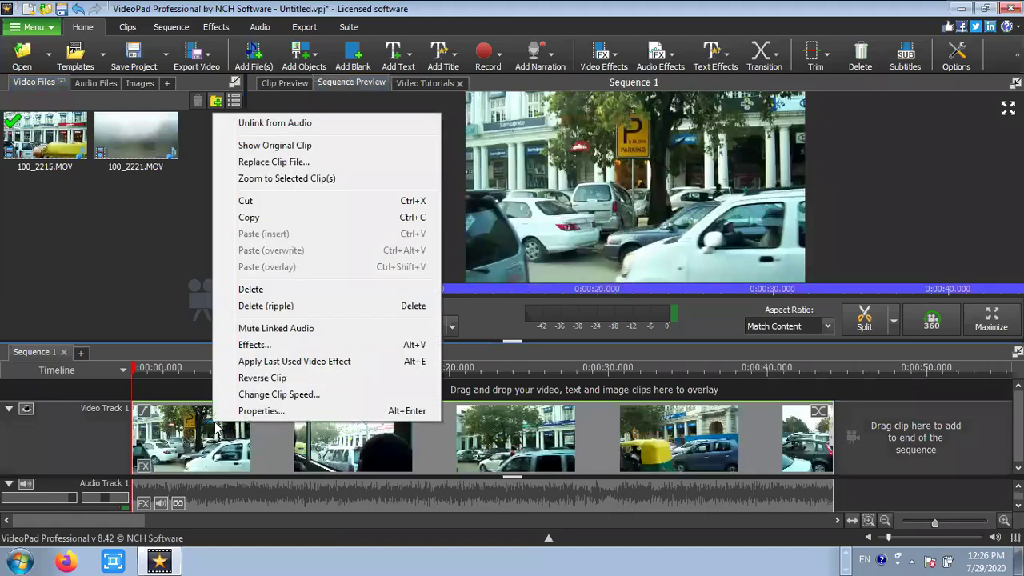
click(254, 344)
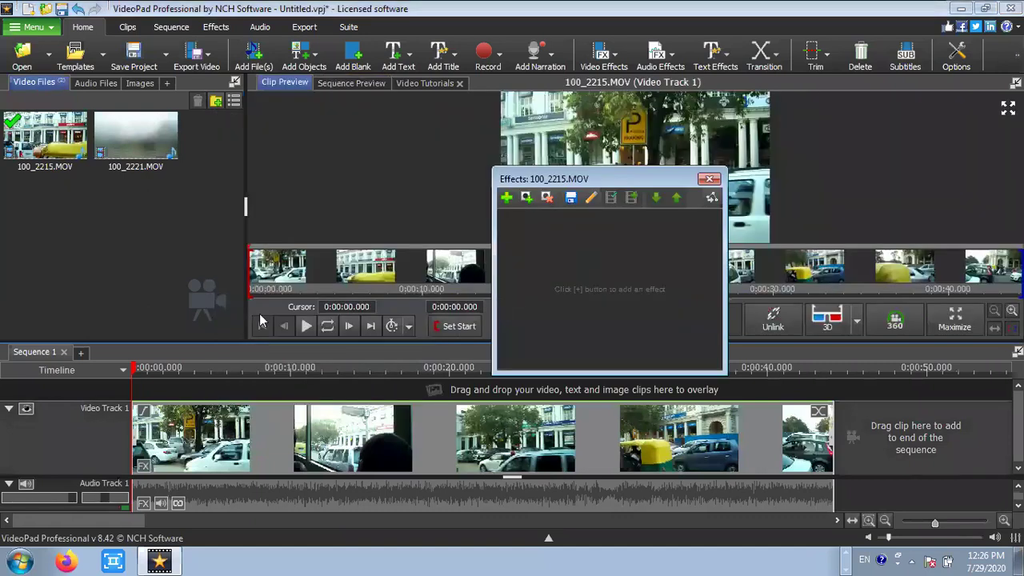
click(506, 198)
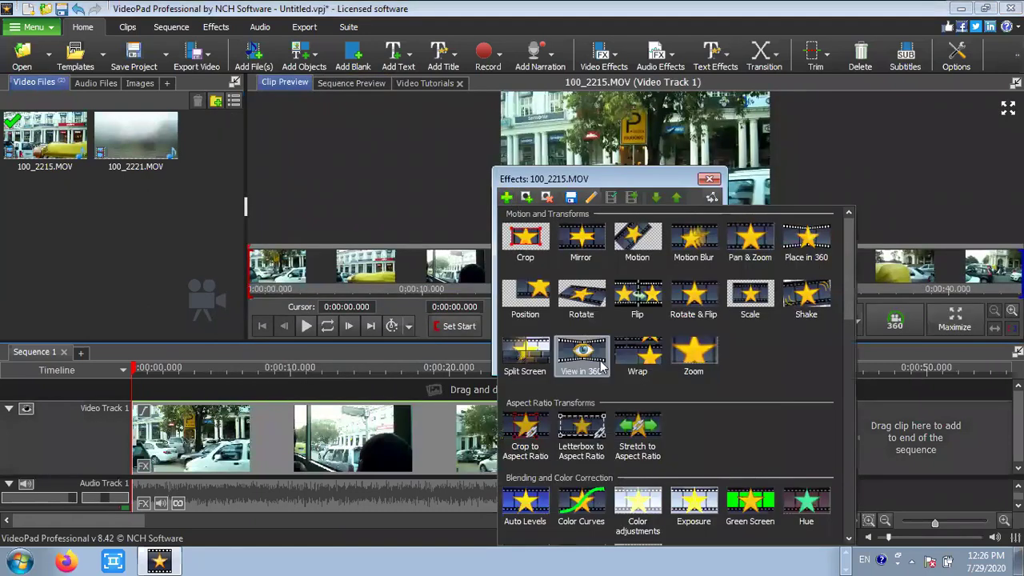
scroll(606, 381, down, 8)
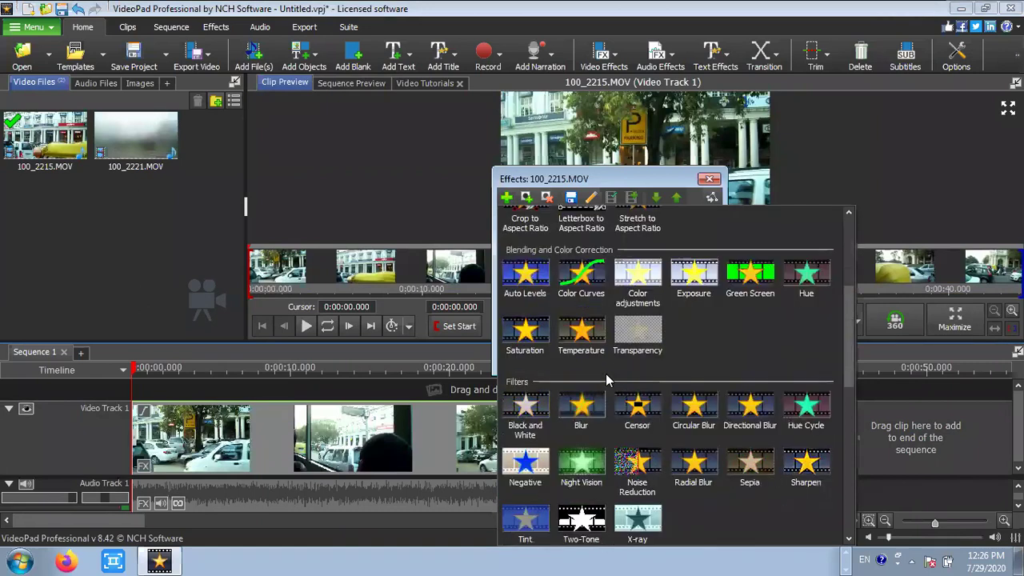
scroll(606, 381, down, 3)
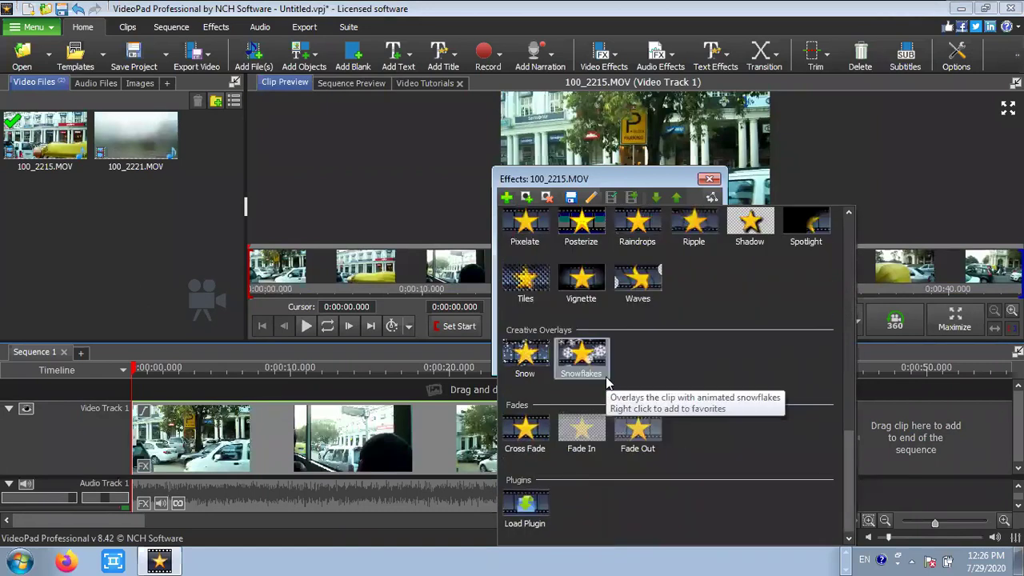
scroll(608, 384, up, 4)
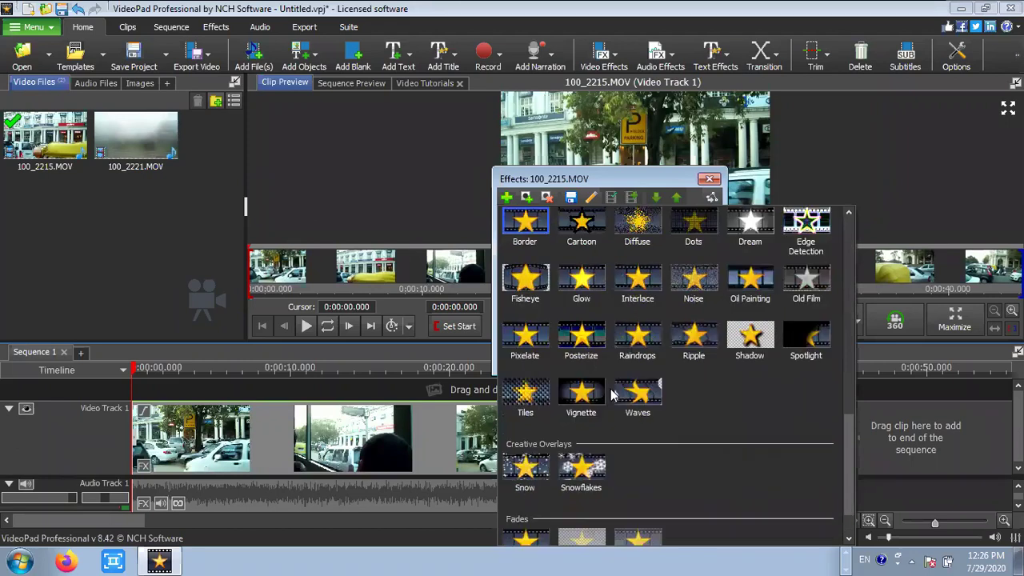
scroll(611, 394, up, 2)
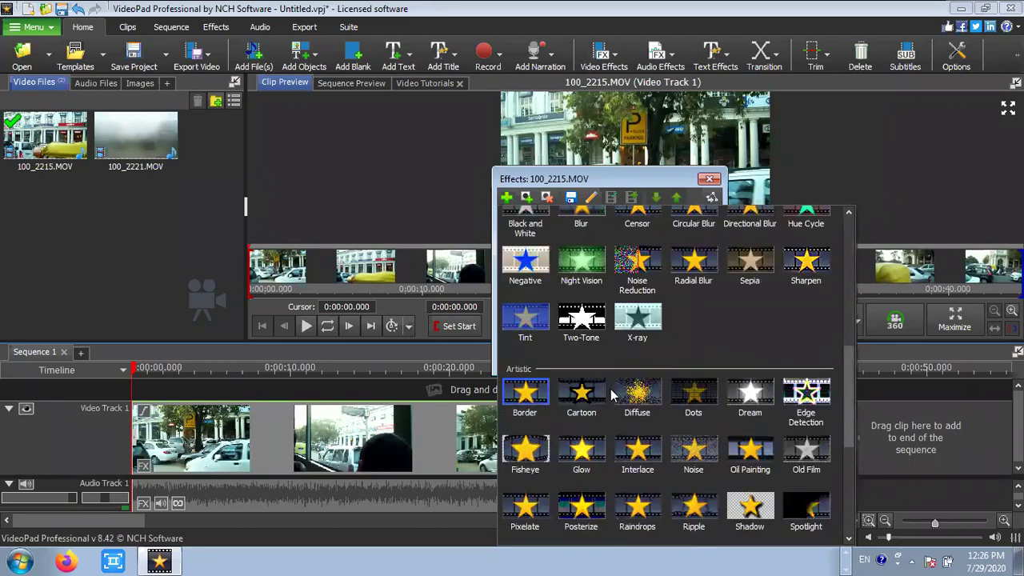
scroll(612, 394, up, 2)
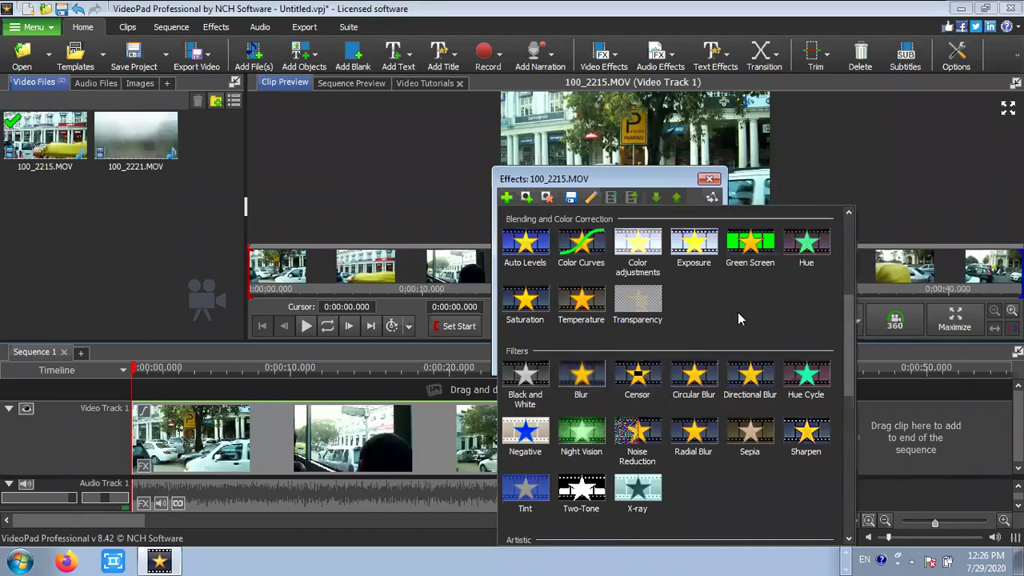
scroll(738, 319, up, 1)
scroll(739, 319, up, 2)
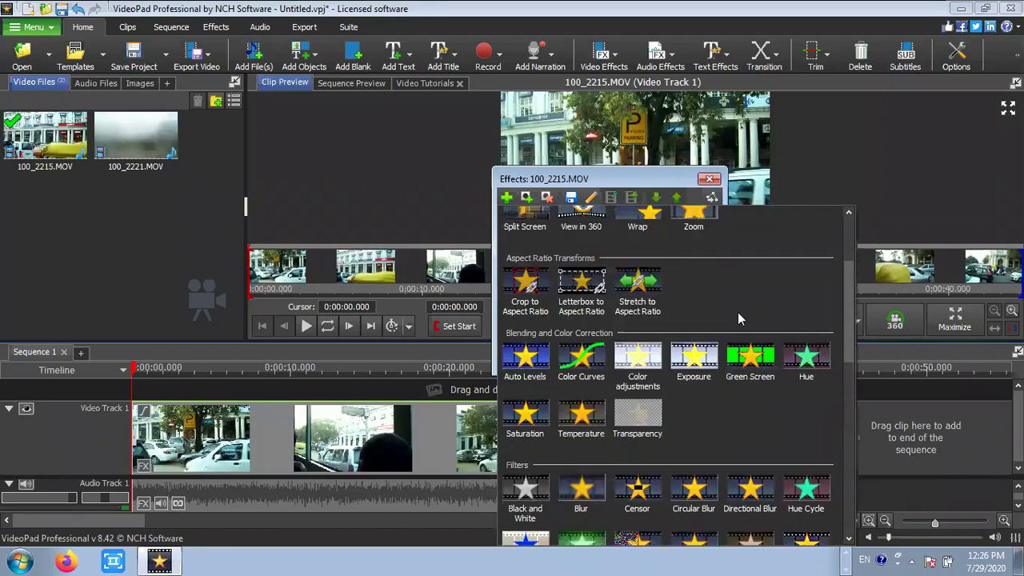
click(541, 268)
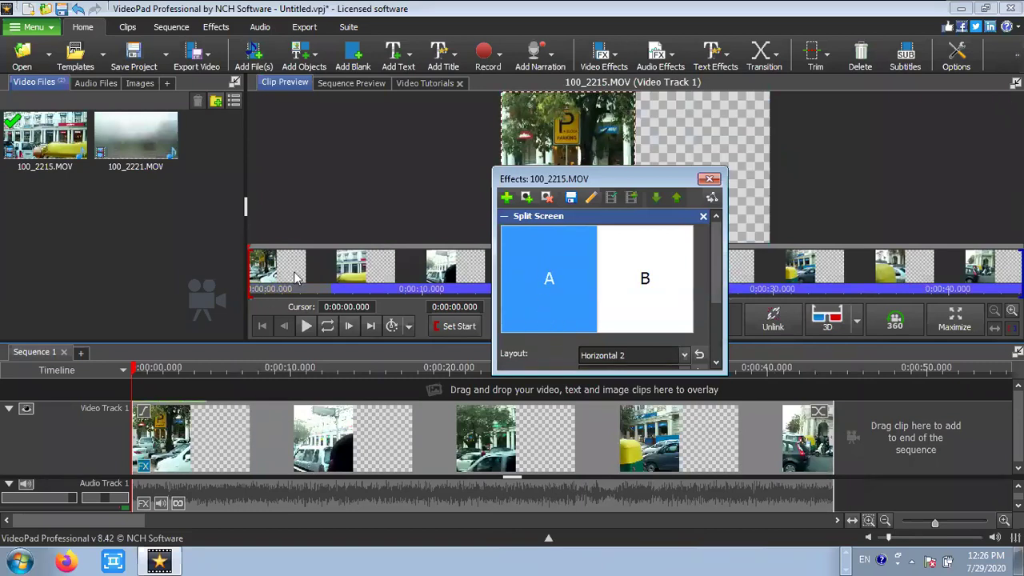
- Try region B for the 100_2215 clip, return it to region A of the Horizontal 2 layout, and set its scale to 1.29
click(664, 286)
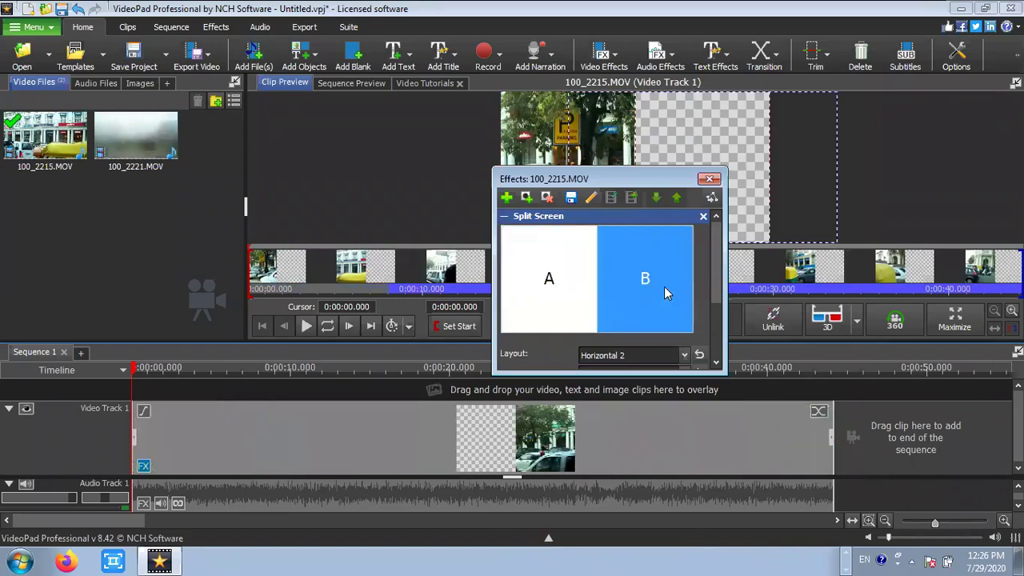
click(562, 280)
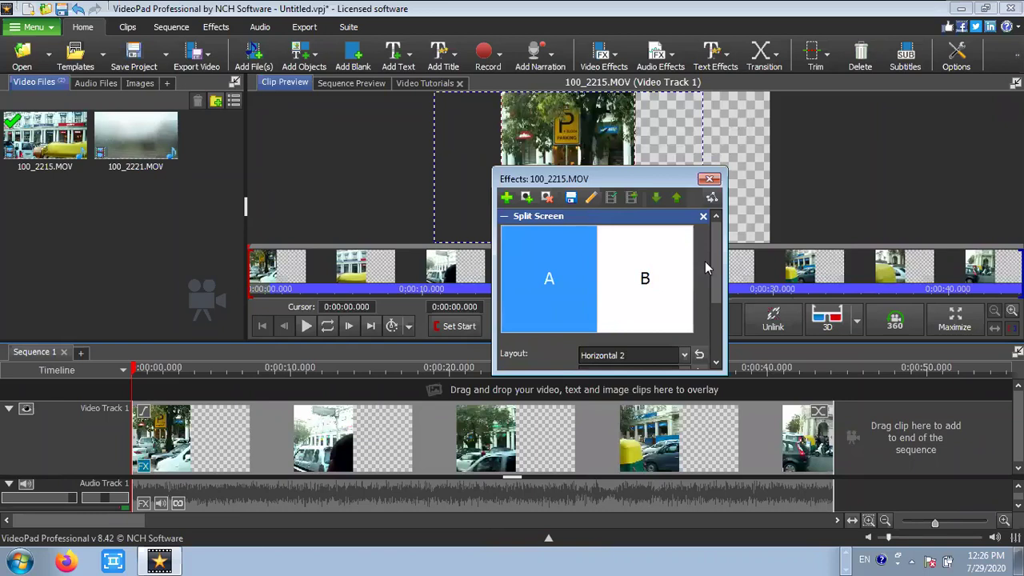
drag(719, 256, 714, 324)
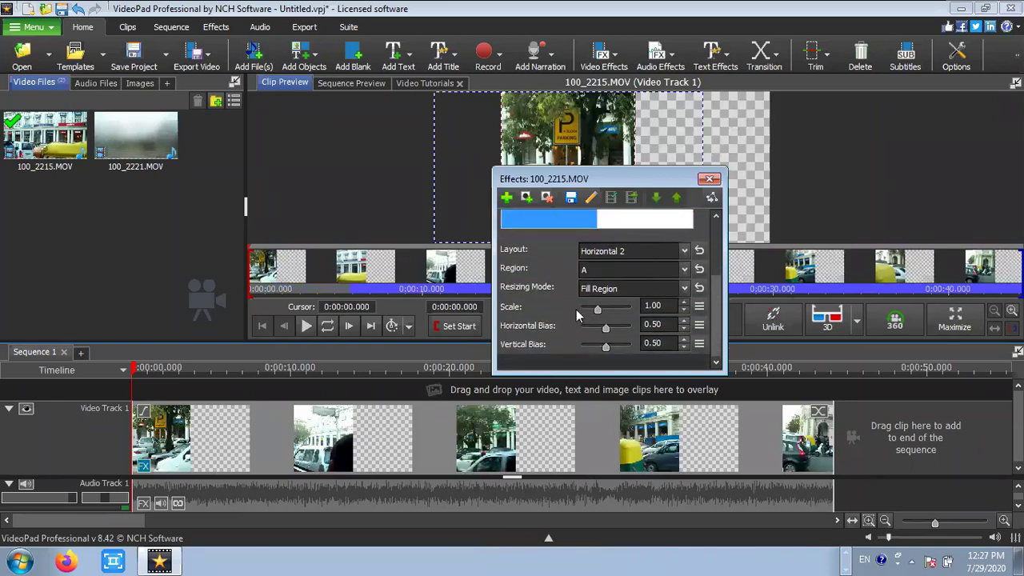
mouse_move(596, 312)
mouse_down()
mouse_move(614, 311)
mouse_move(580, 311)
mouse_move(606, 310)
mouse_up()
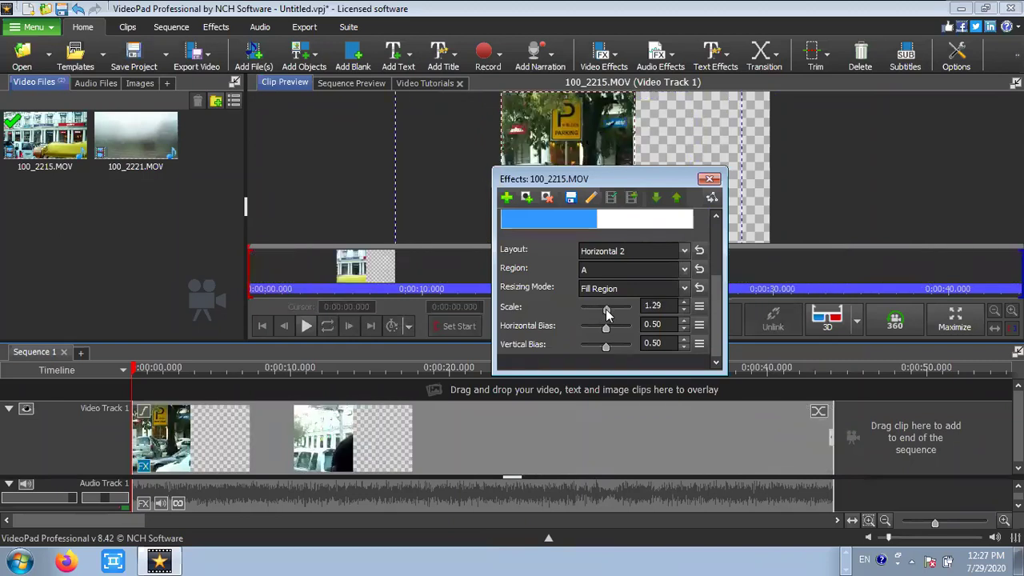
click(707, 179)
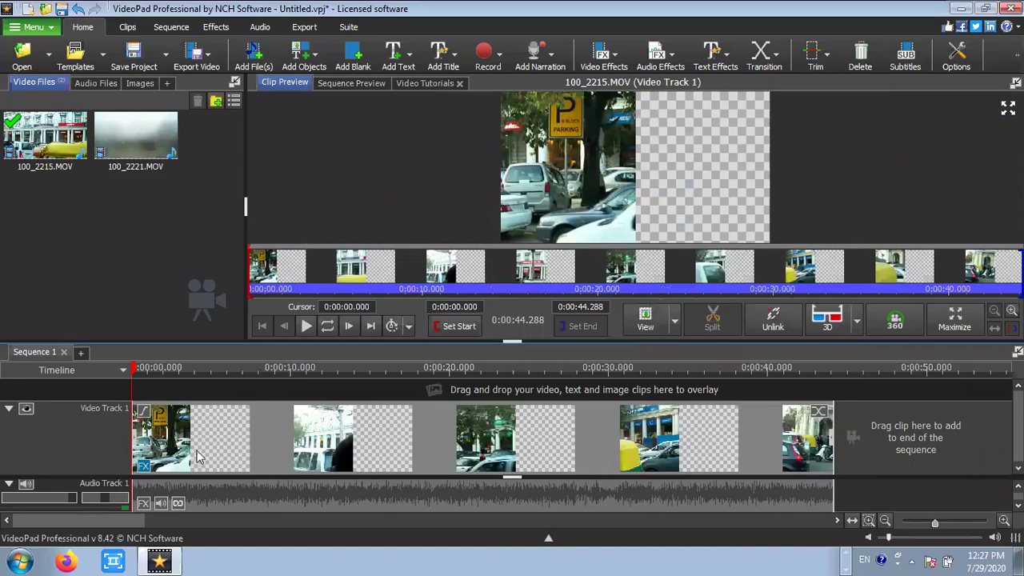
- Overlay 100_2221 at the start of Video Track 2 with Split Screen in region B, and play the side-by-side preview
drag(140, 165, 166, 424)
right_click(167, 428)
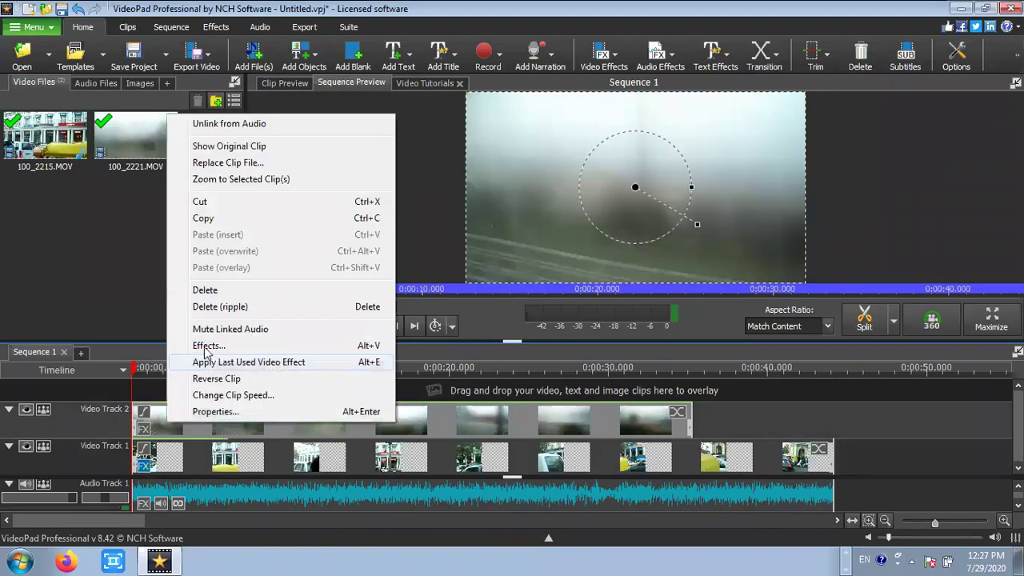
click(208, 345)
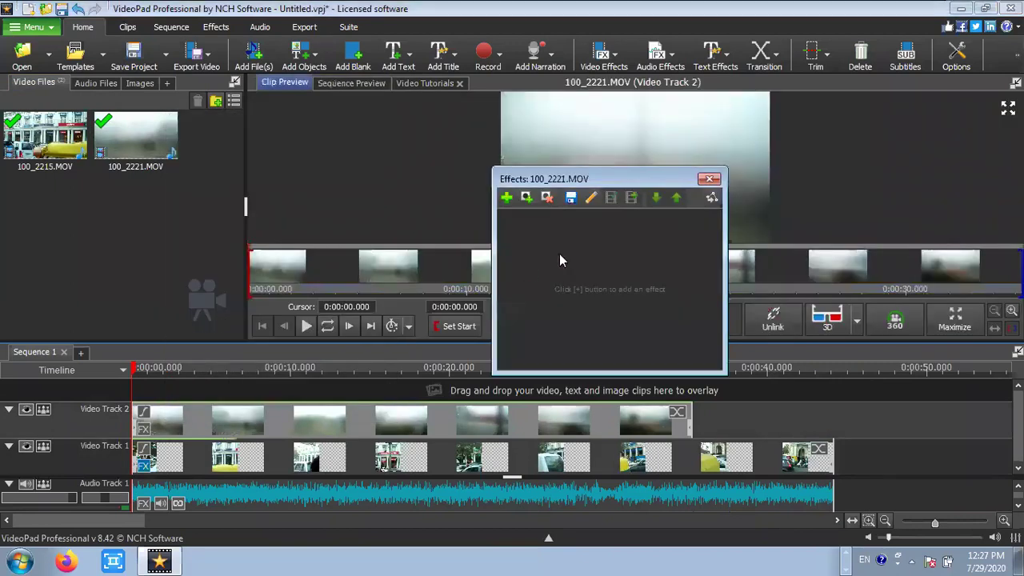
click(506, 196)
click(524, 346)
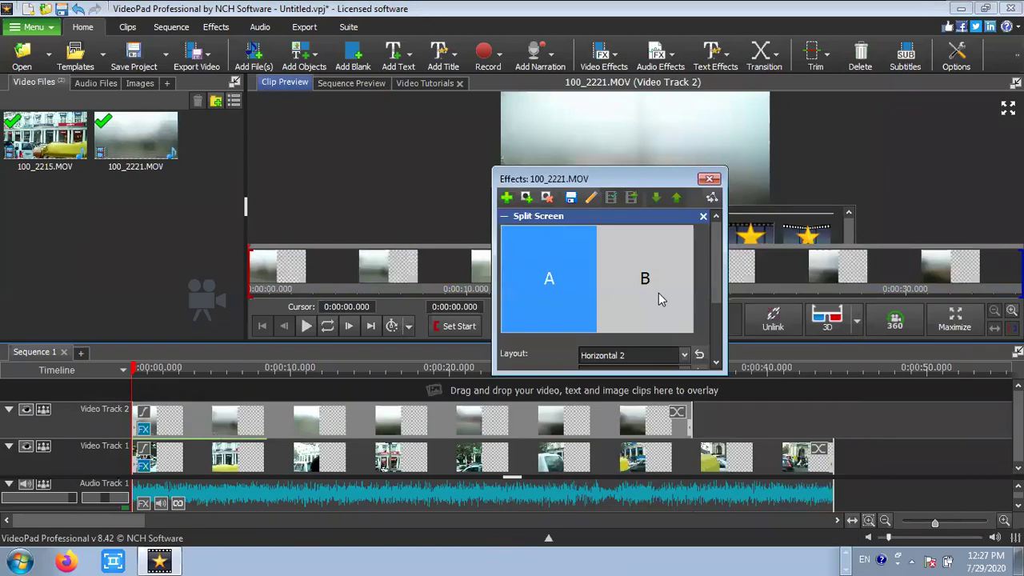
click(658, 293)
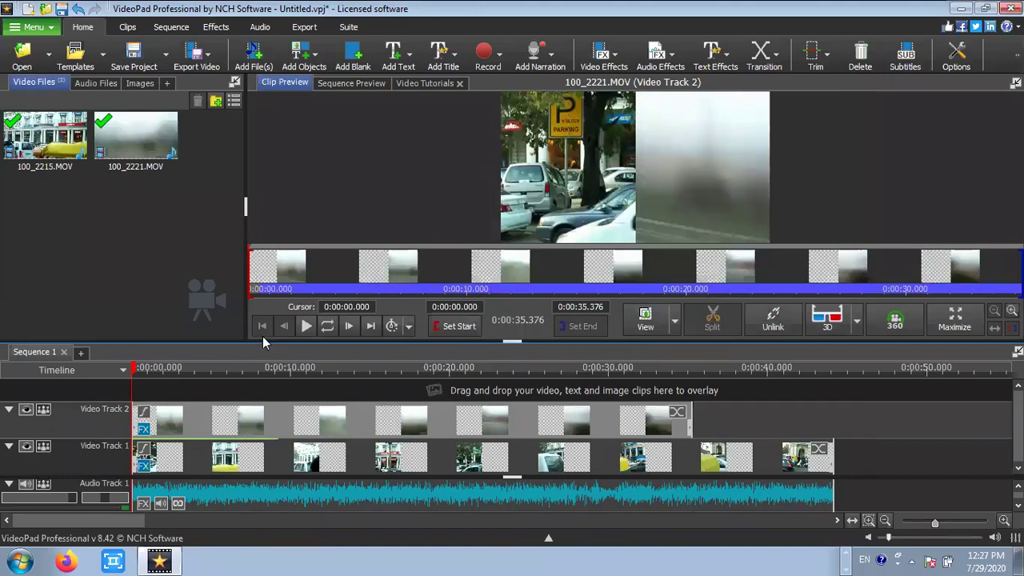
click(307, 326)
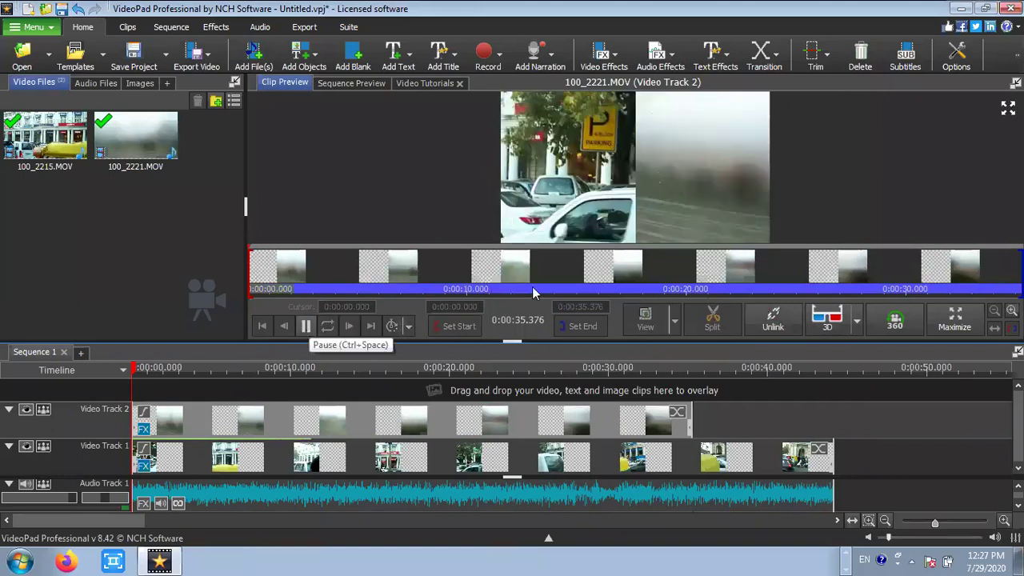
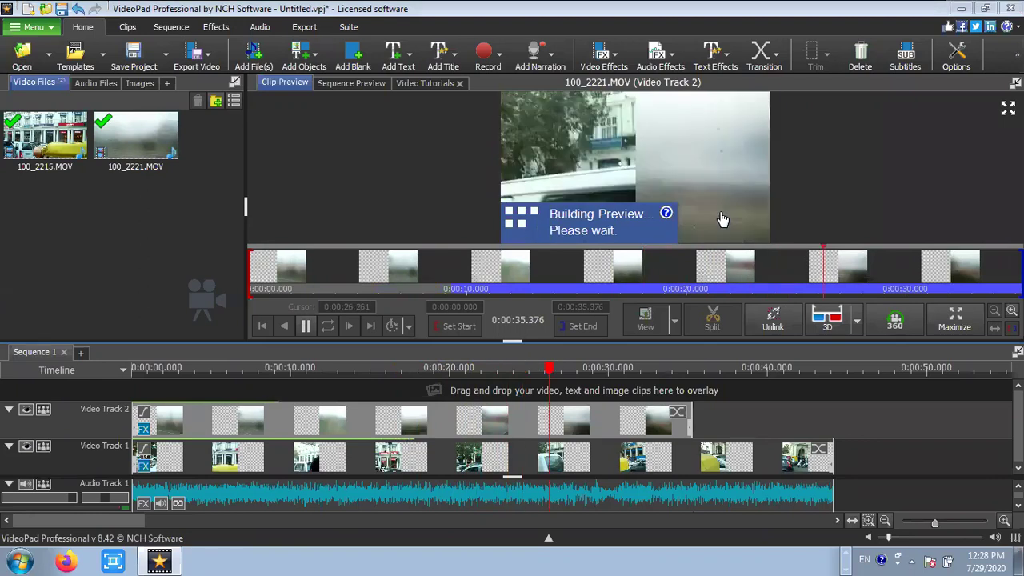
- Switch to Windows Explorer and look through the CDs for our Books folder on drive E and the VIDEO Exercises folder on drive D
click(961, 9)
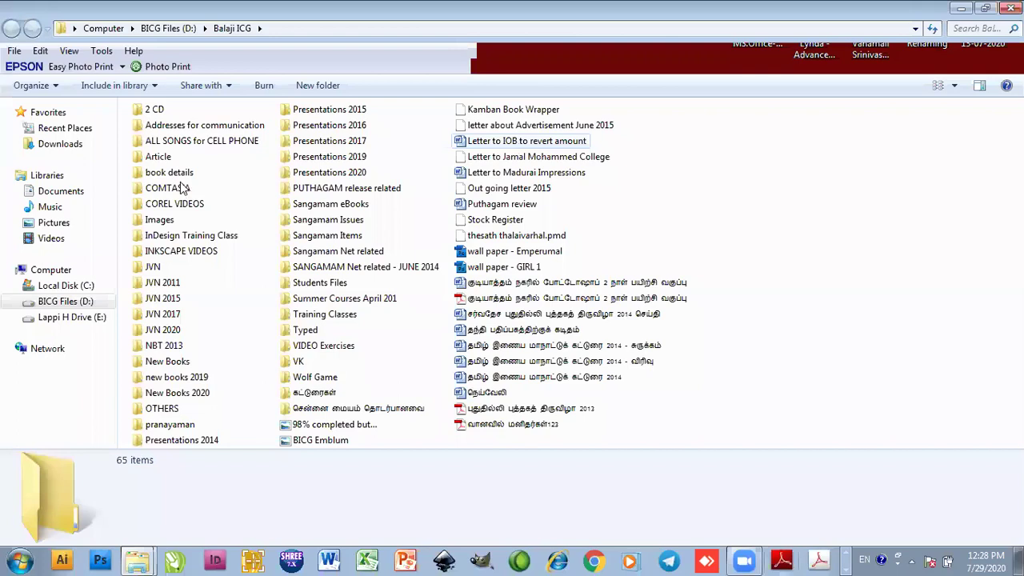
click(73, 327)
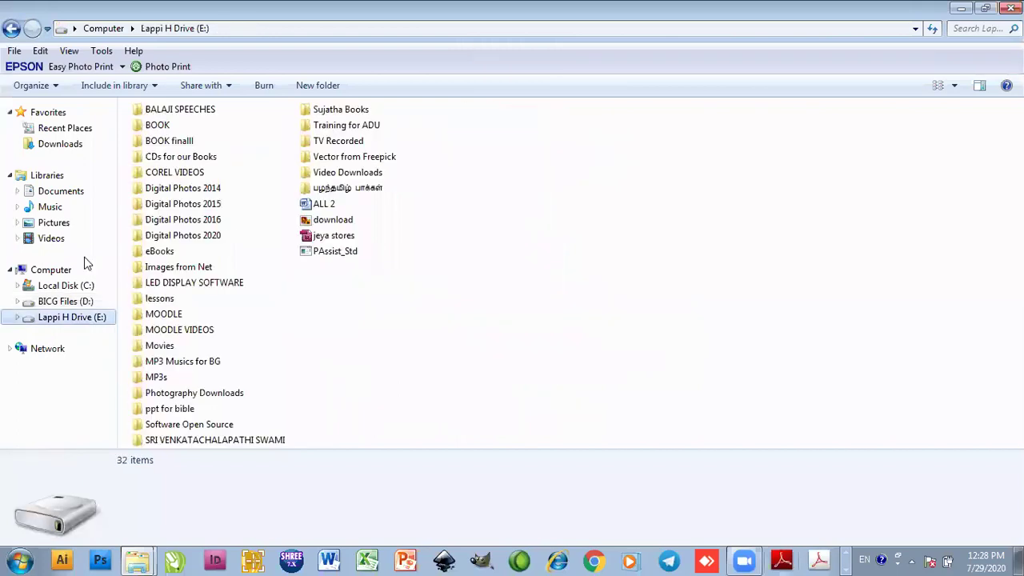
double_click(183, 158)
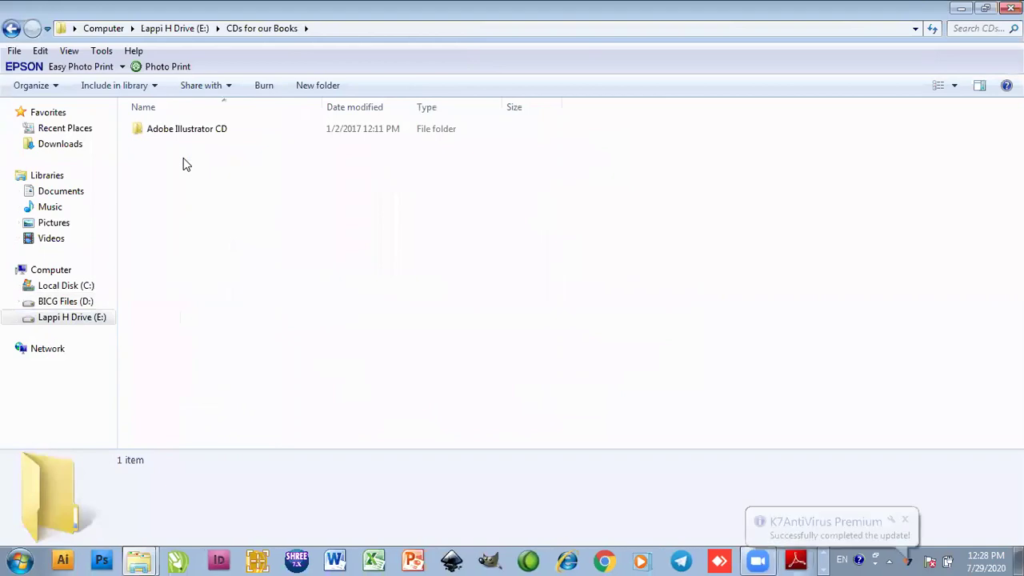
key(BackSpace)
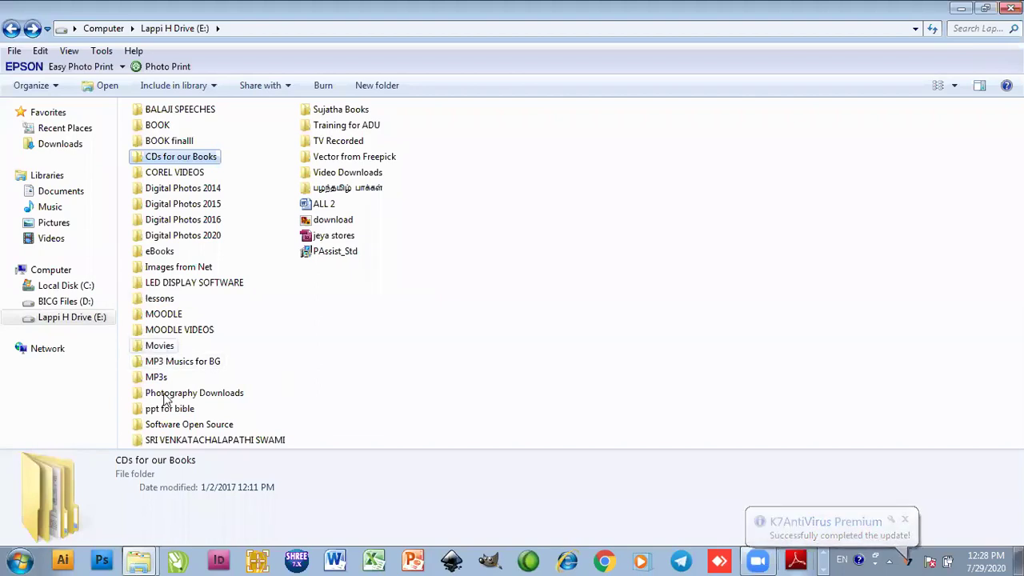
mouse_move(165, 413)
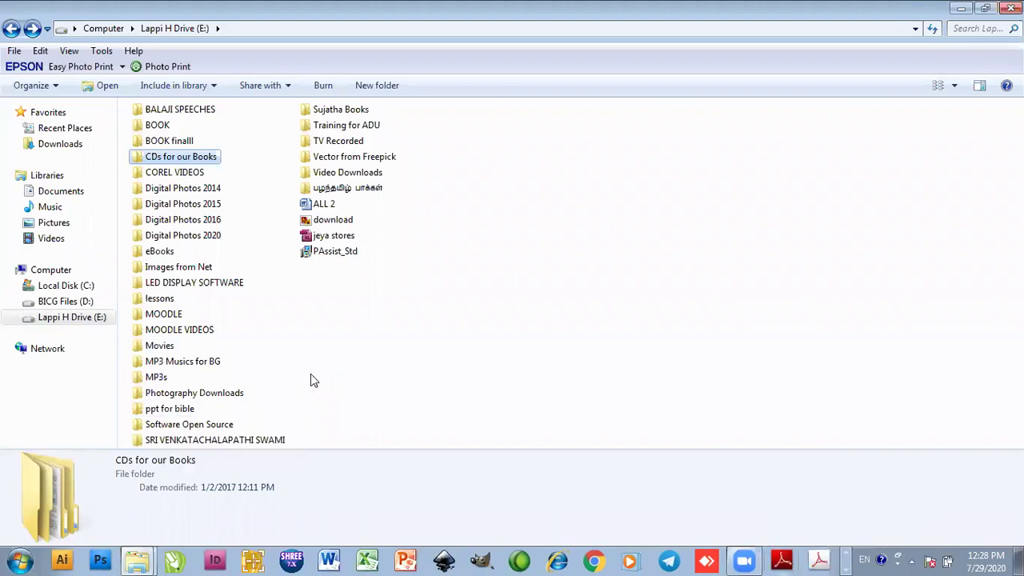
key(alt+Left)
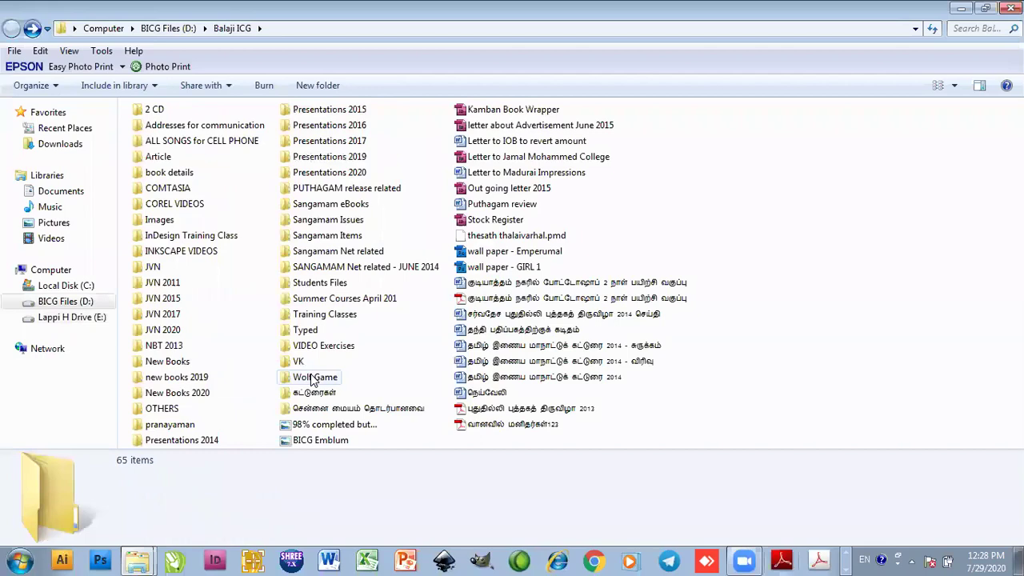
click(324, 349)
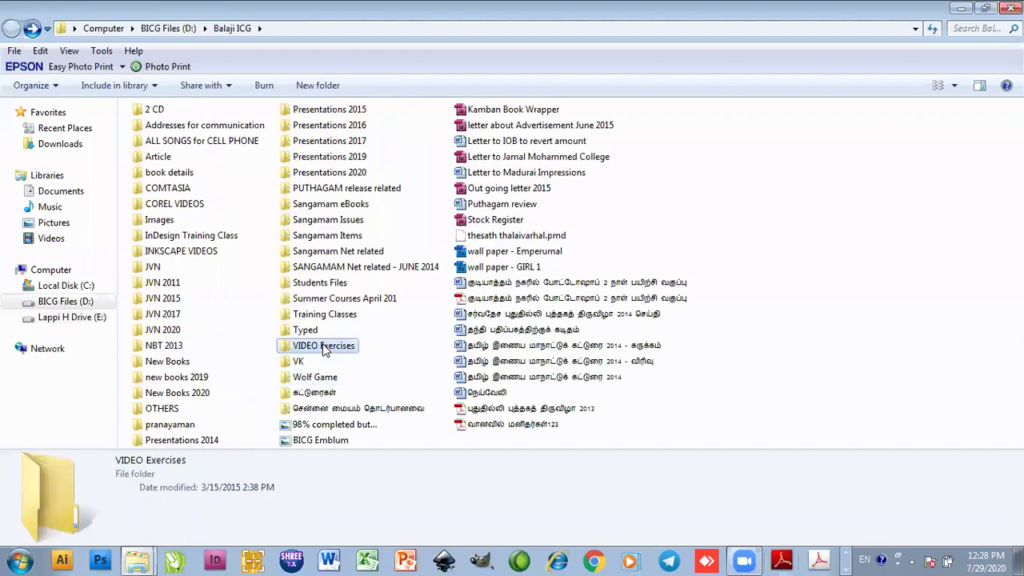
double_click(324, 348)
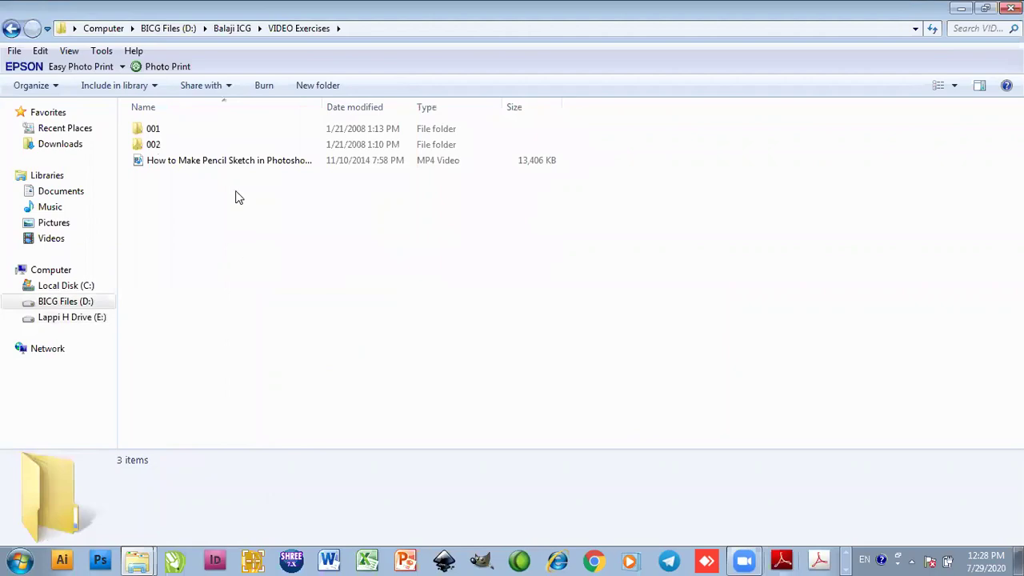
click(139, 130)
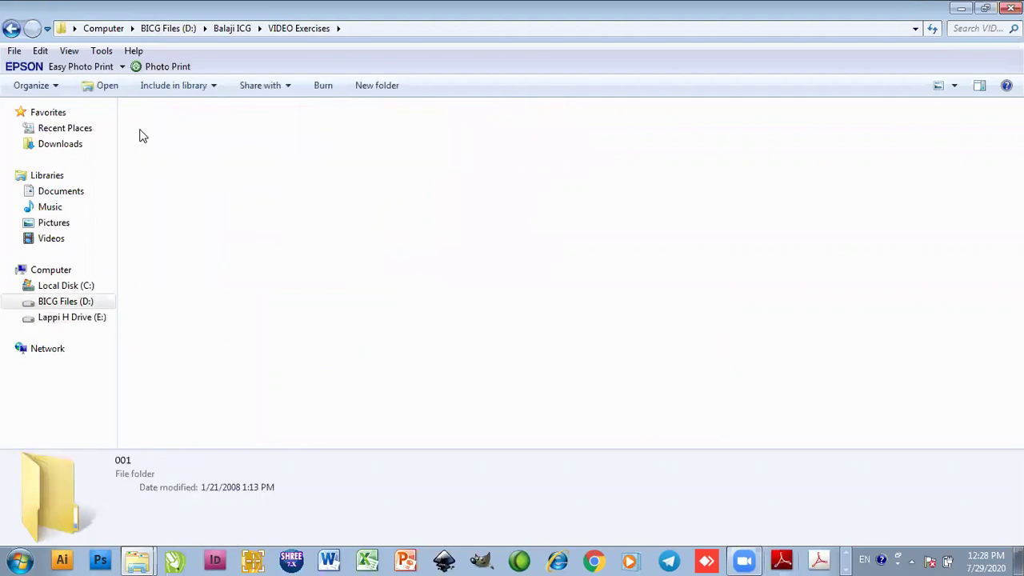
key(BackSpace)
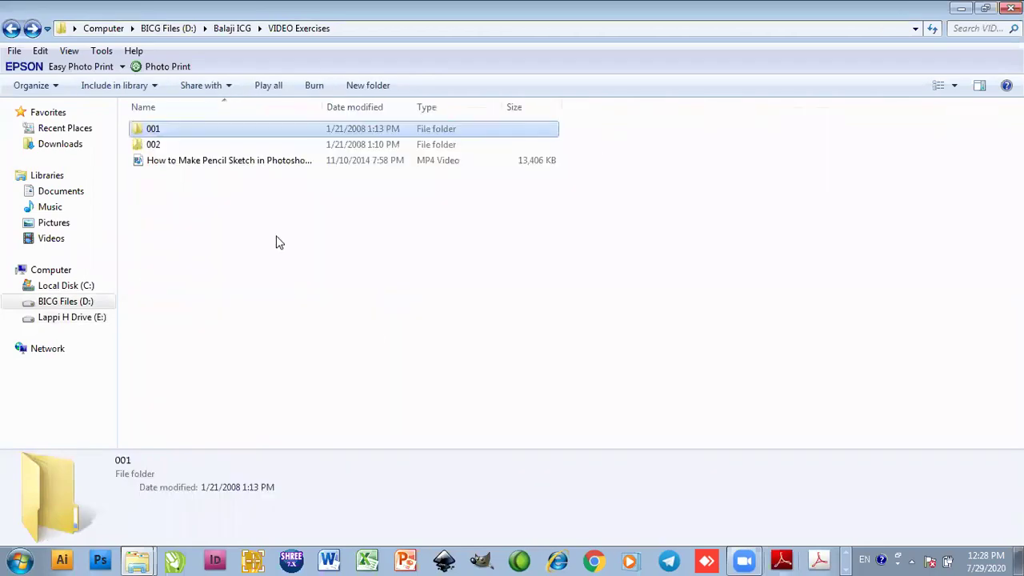
key(BackSpace)
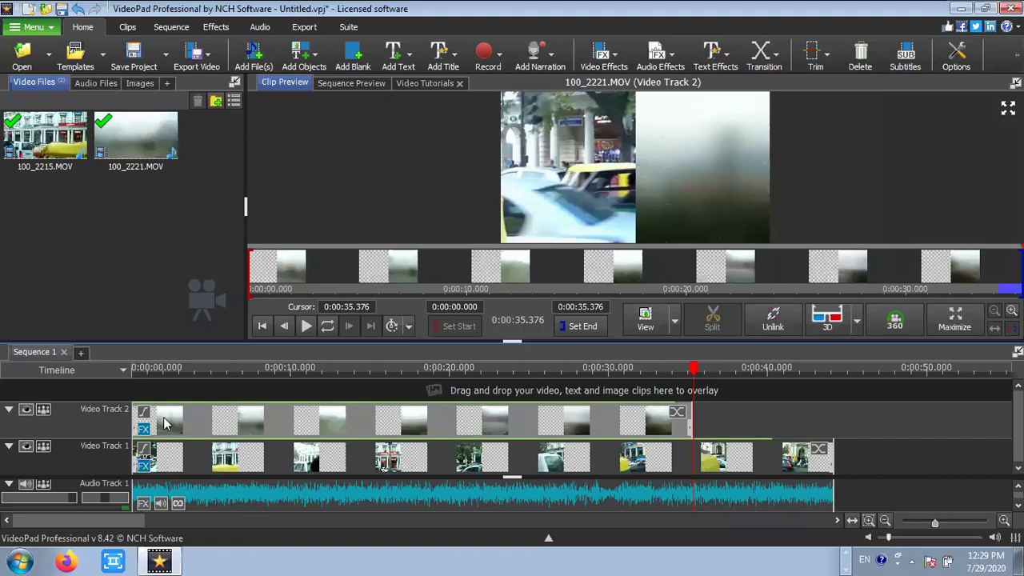
- Switch back to VideoPad, open the effects of the 100_2221 clip on Video Track 2, and view the list of available effects
right_click(165, 422)
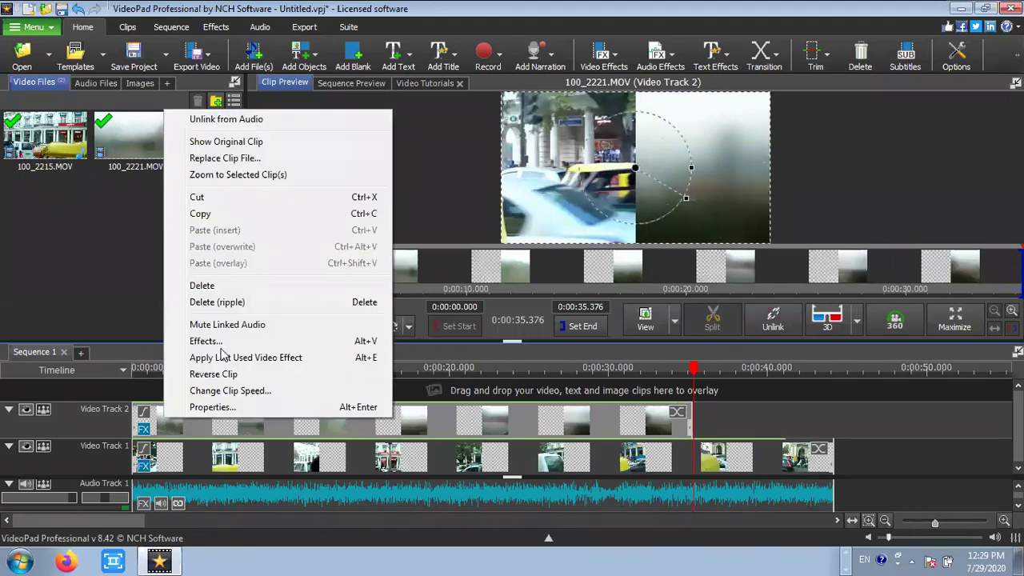
click(206, 341)
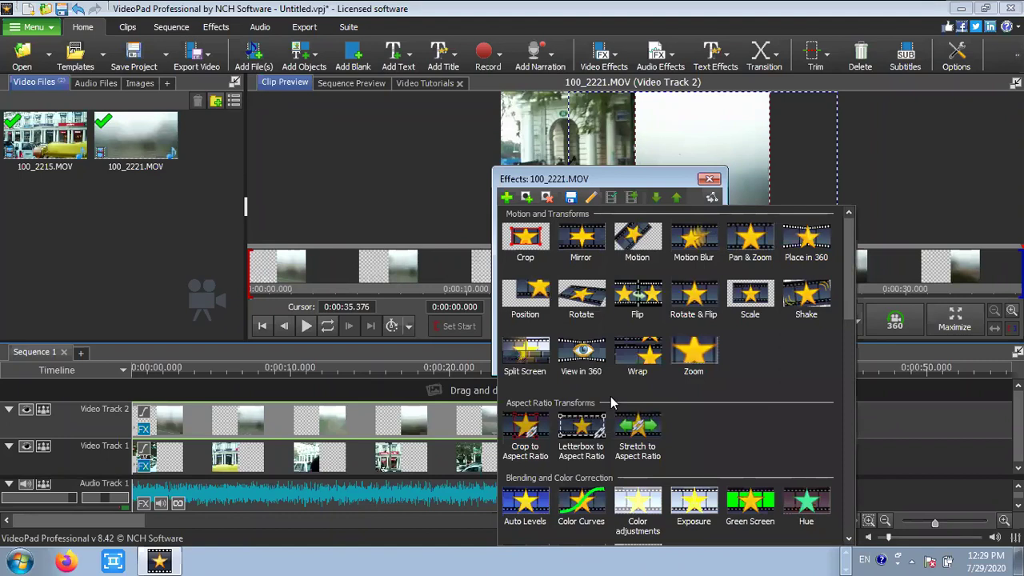
click(486, 163)
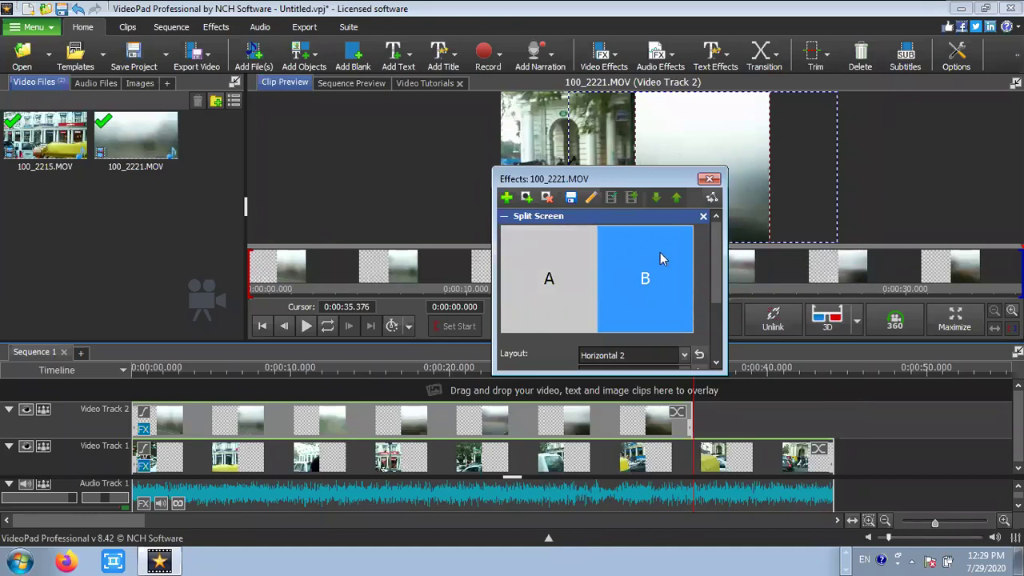
- Delete the 100_2221 clip from Video Track 2 and remove its source file from the project's video files
click(709, 178)
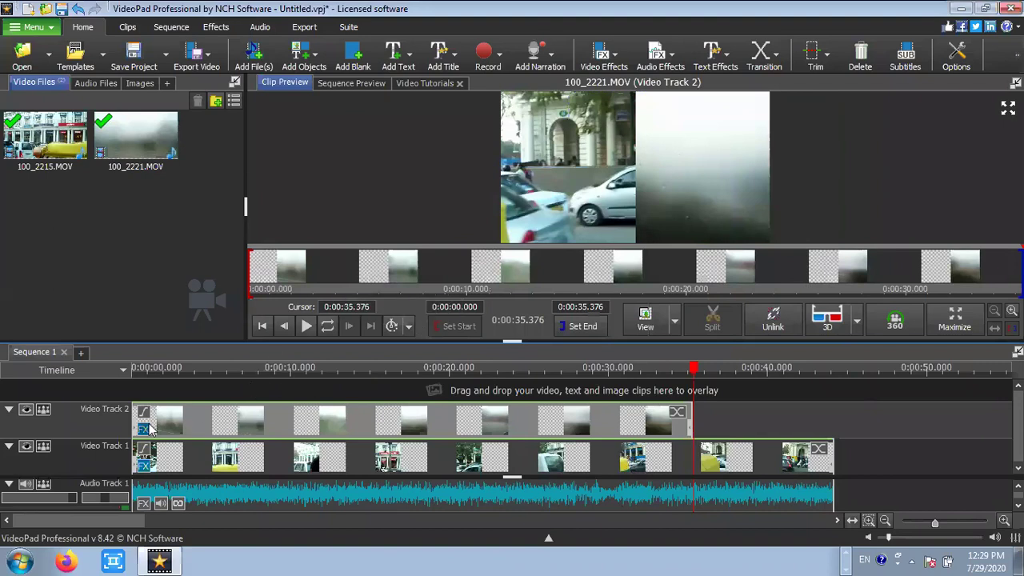
click(176, 418)
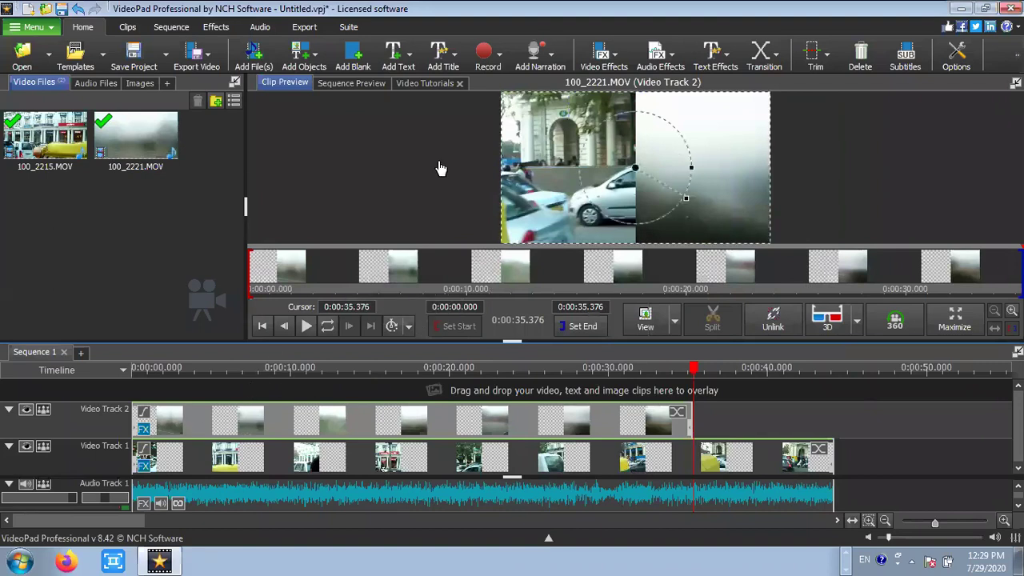
right_click(181, 414)
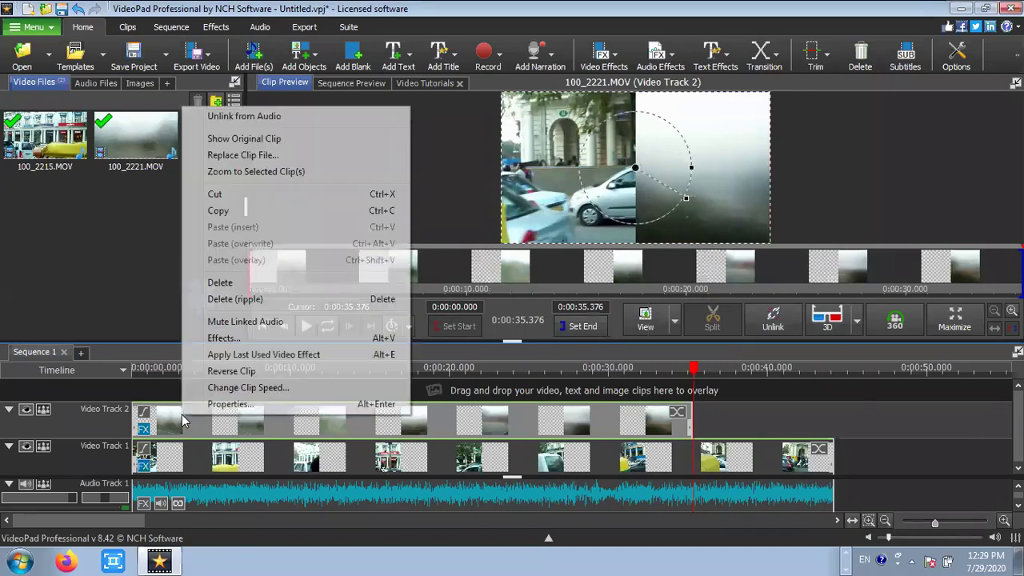
click(221, 283)
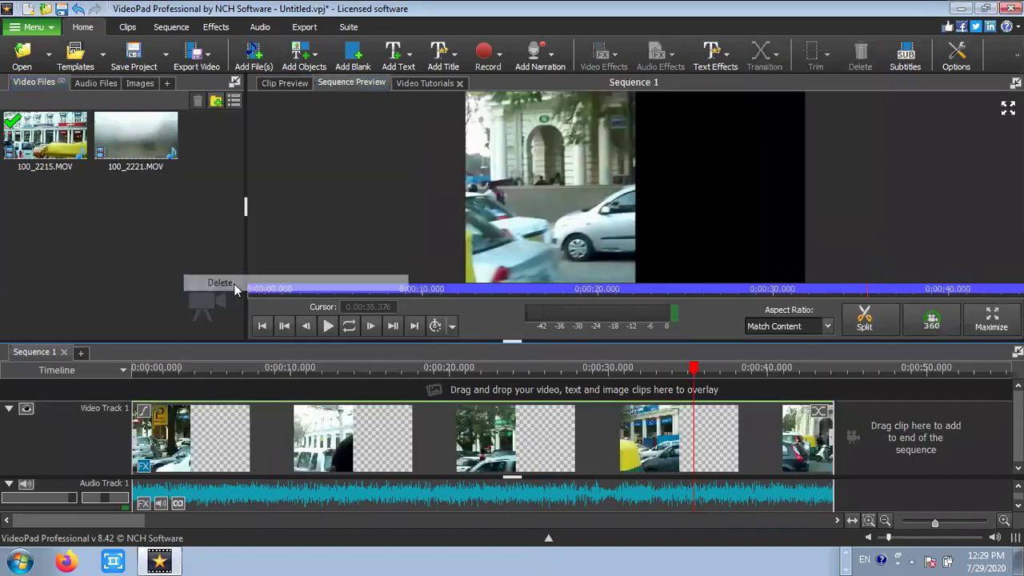
right_click(152, 136)
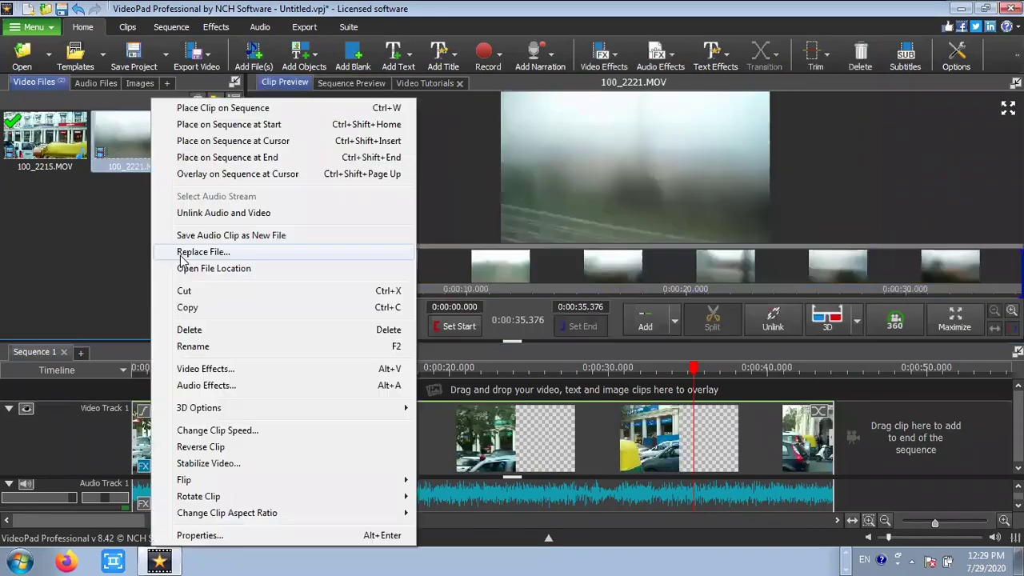
key(Delete)
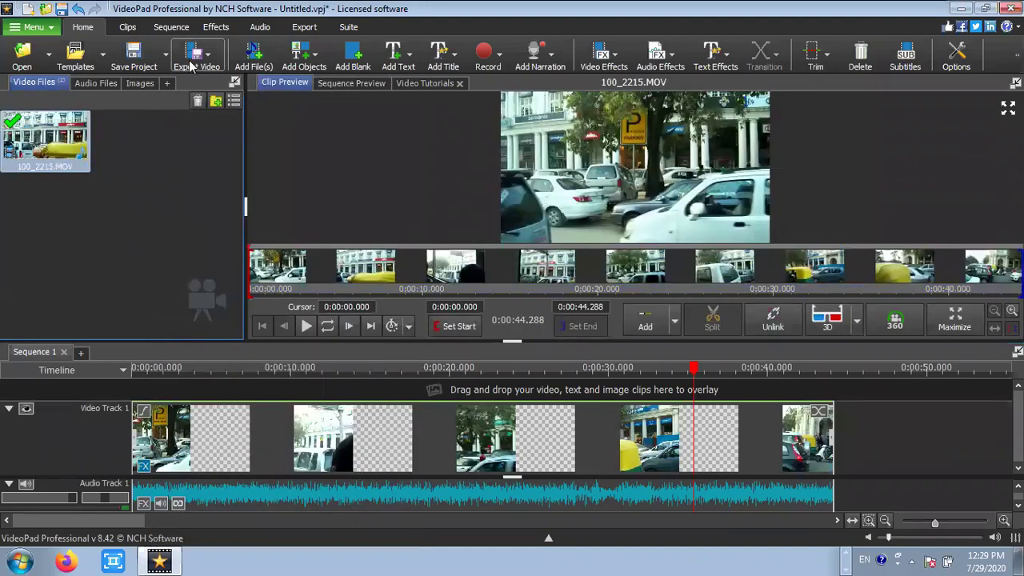
- Add the video 100_2380 from the Sample Voideos folder and overlay it at the start of Video Track 2
click(253, 56)
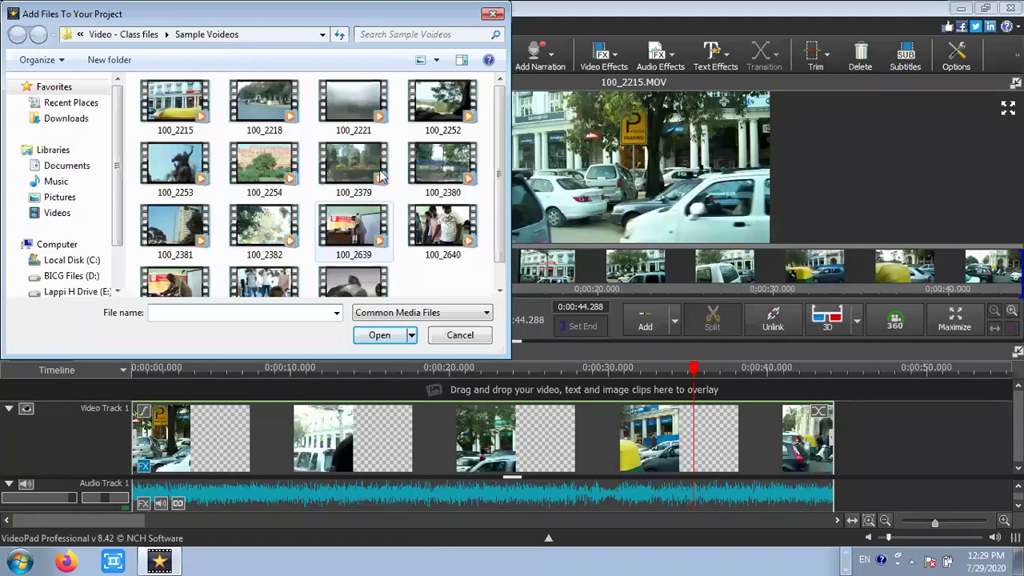
click(438, 166)
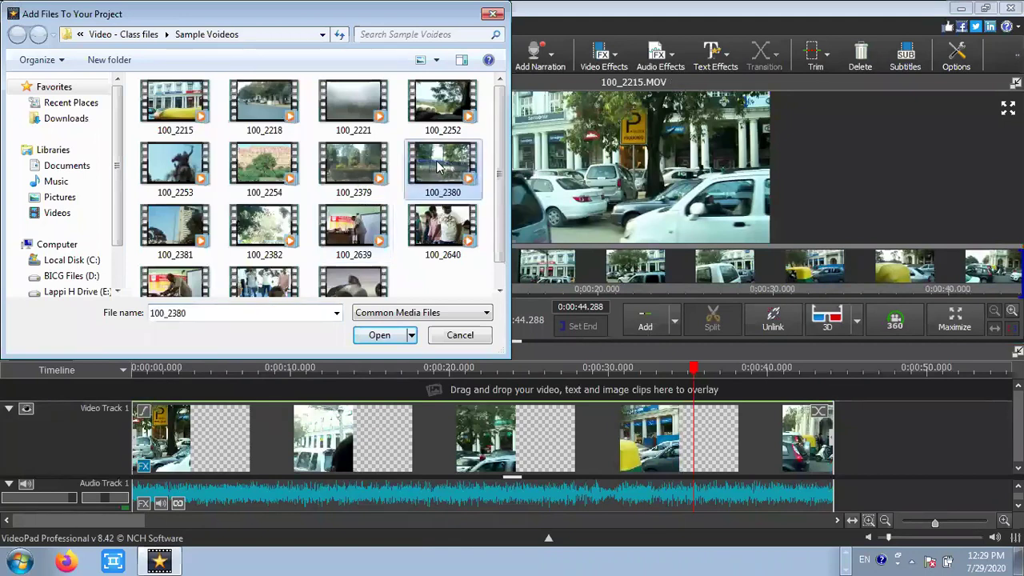
click(391, 337)
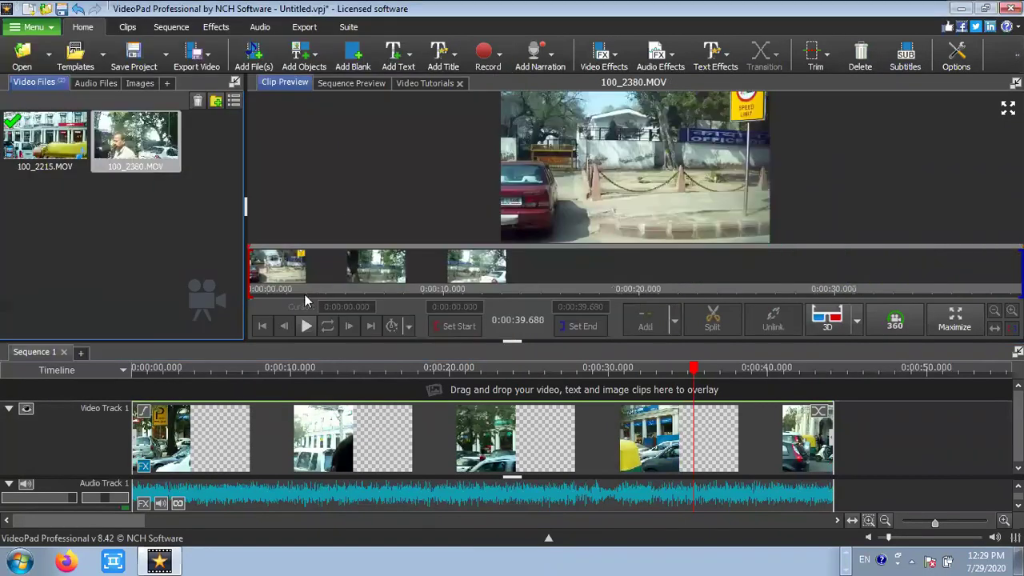
drag(144, 158, 176, 399)
- Apply the Split Screen effect to the 100_2380 clip, placing it in region B of the Horizontal 2 layout
click(172, 420)
right_click(168, 419)
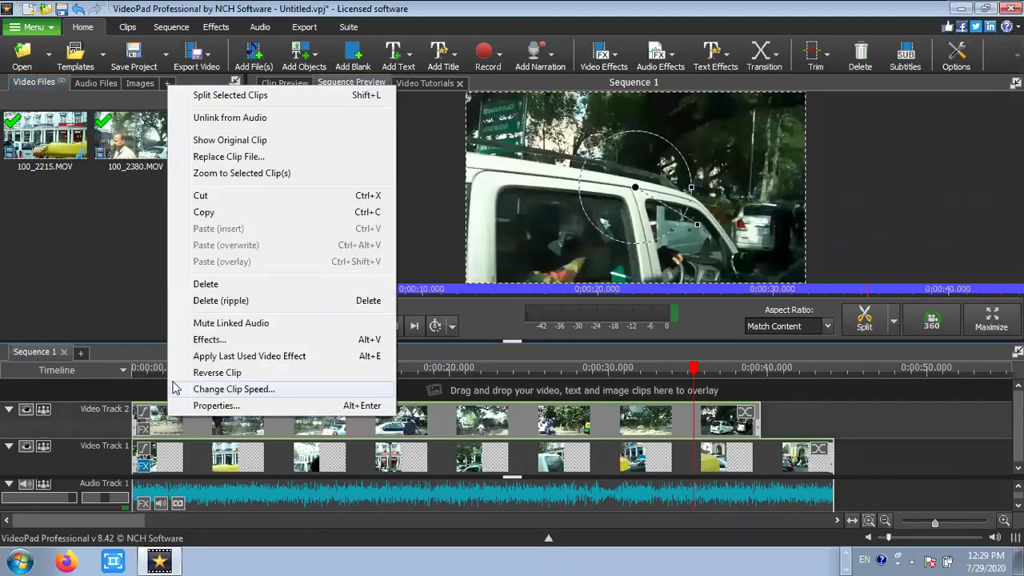
click(214, 339)
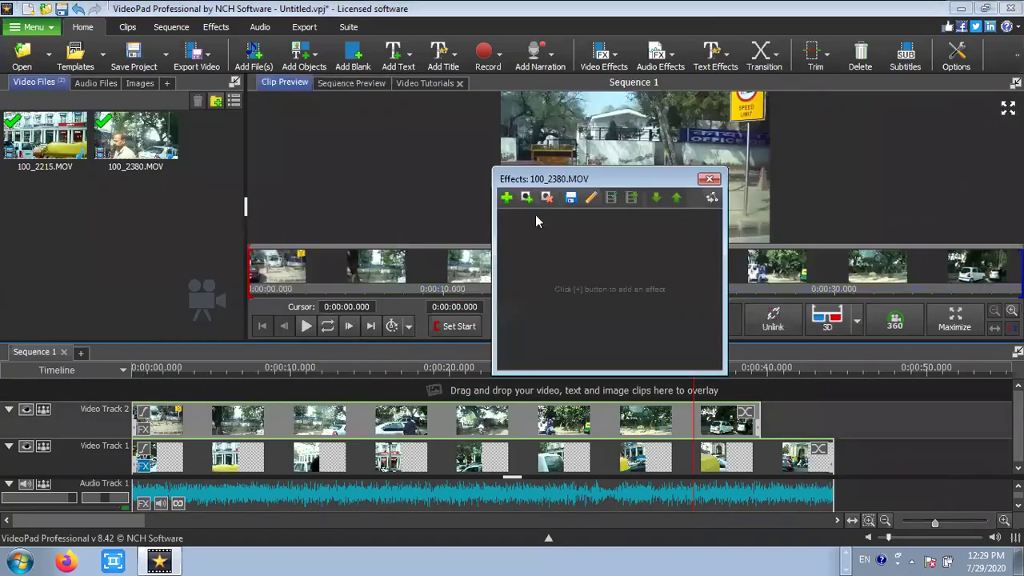
click(507, 200)
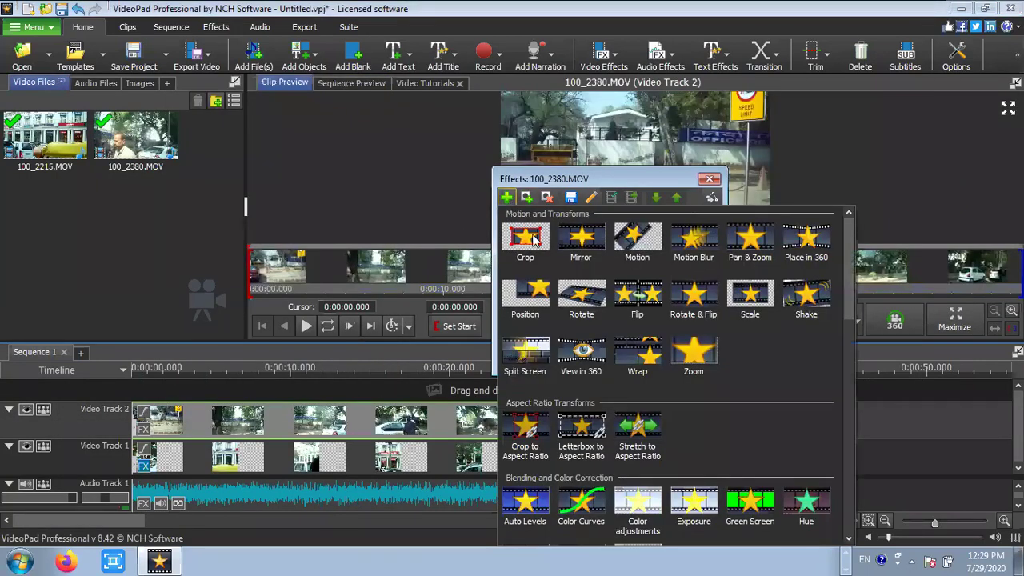
click(531, 350)
click(634, 309)
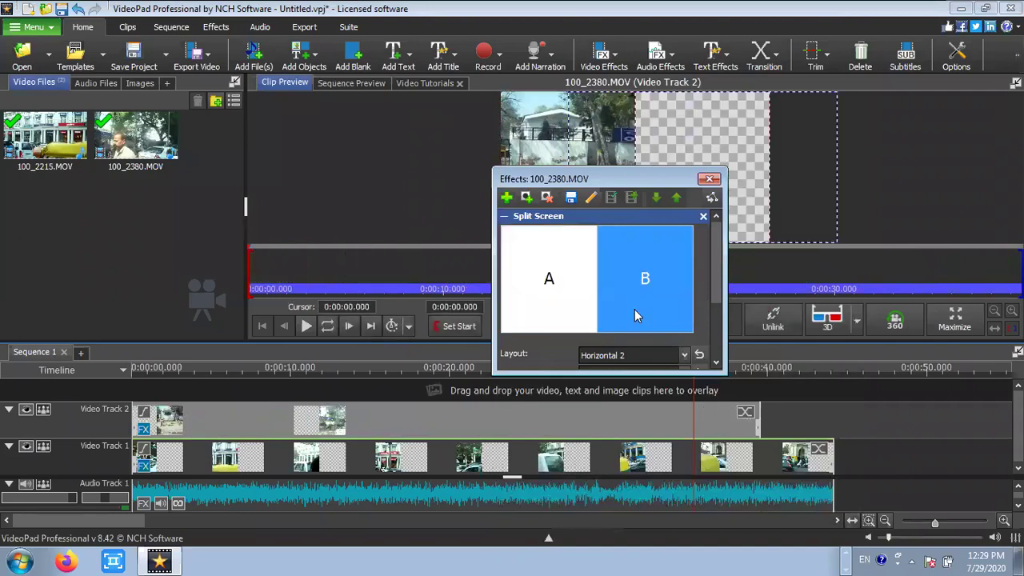
click(708, 179)
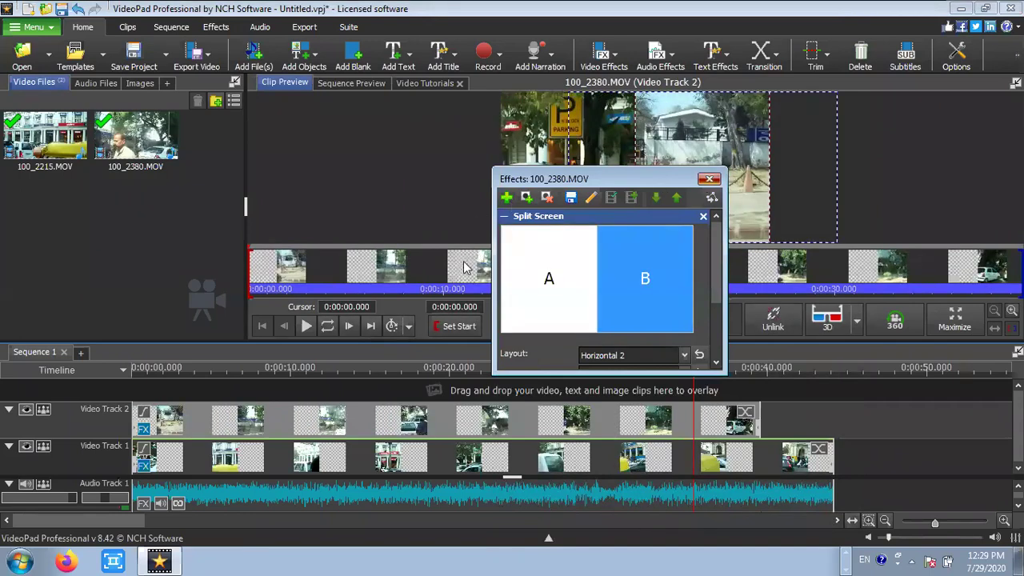
- Play the split-screen preview, return to its start, and watch it in full screen before going back to the normal view
click(306, 325)
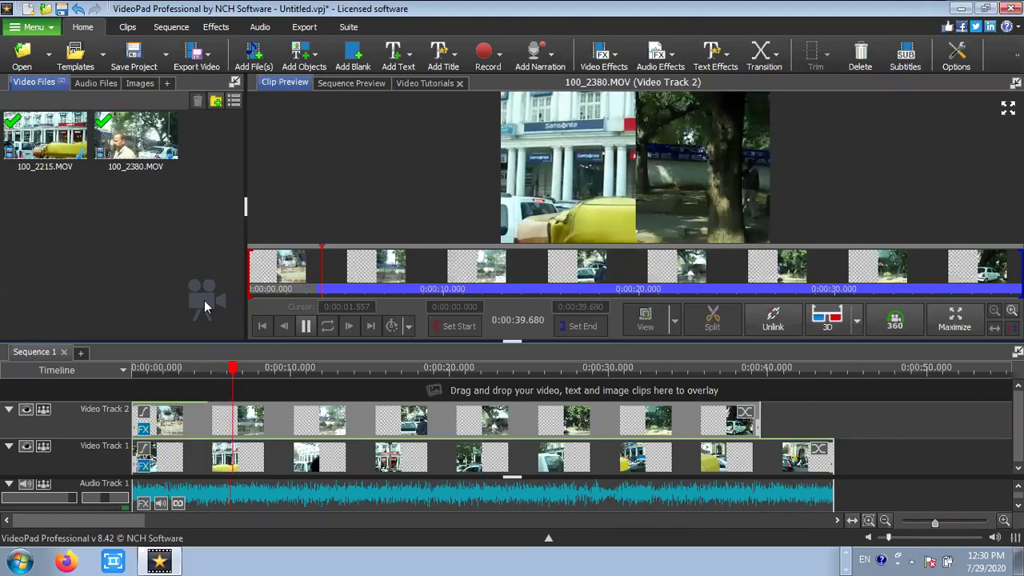
click(306, 326)
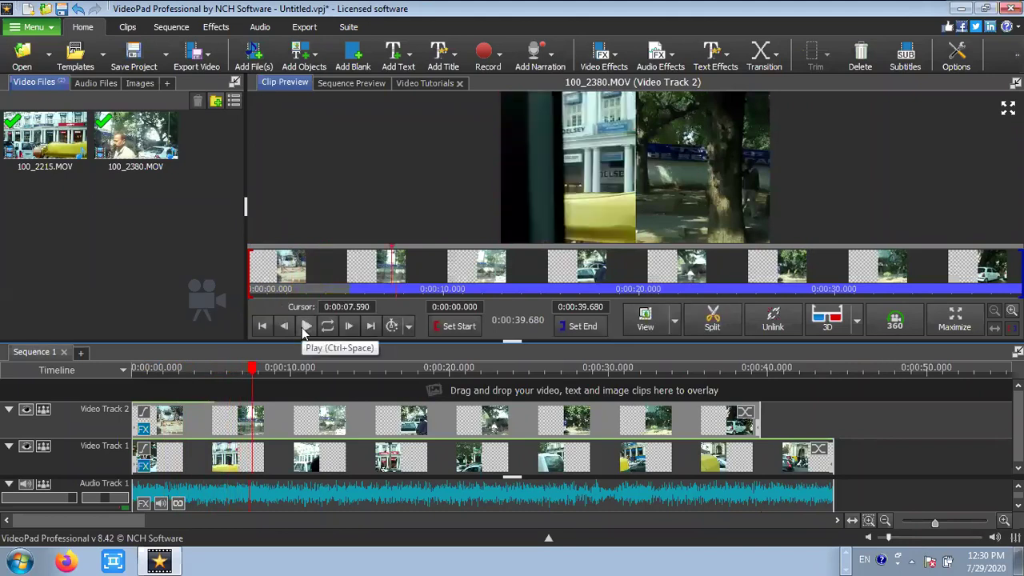
click(261, 325)
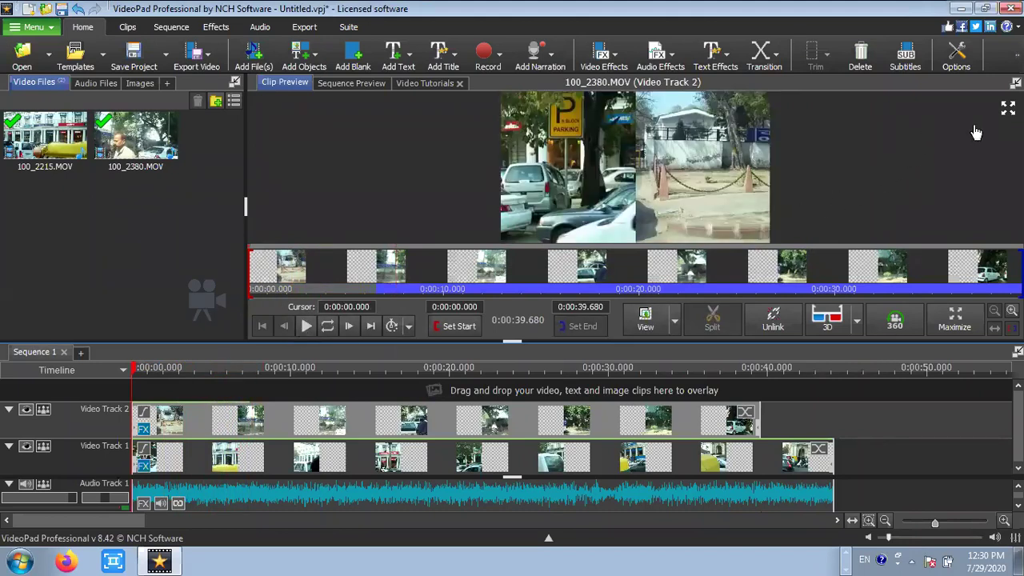
click(1007, 109)
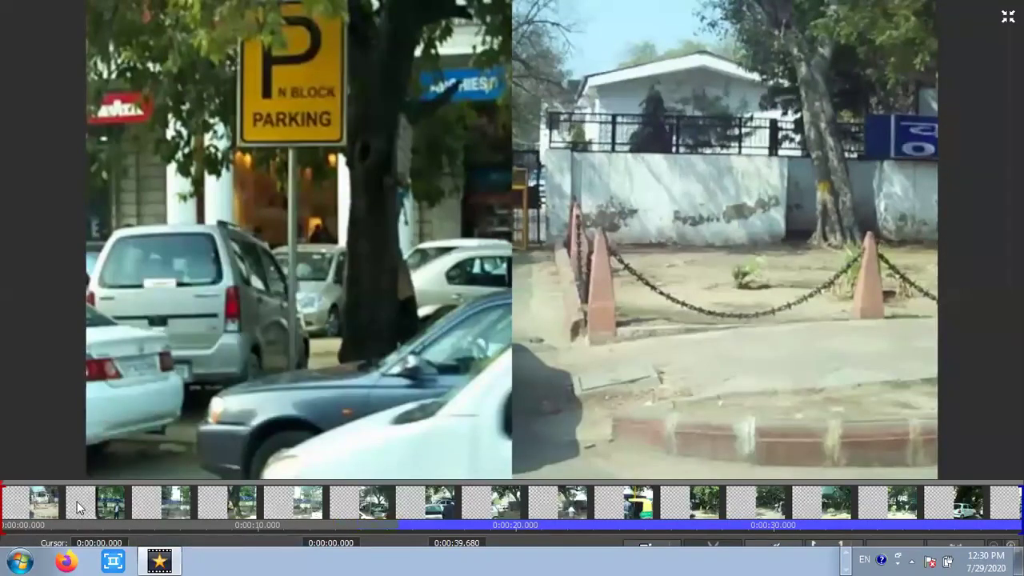
click(138, 434)
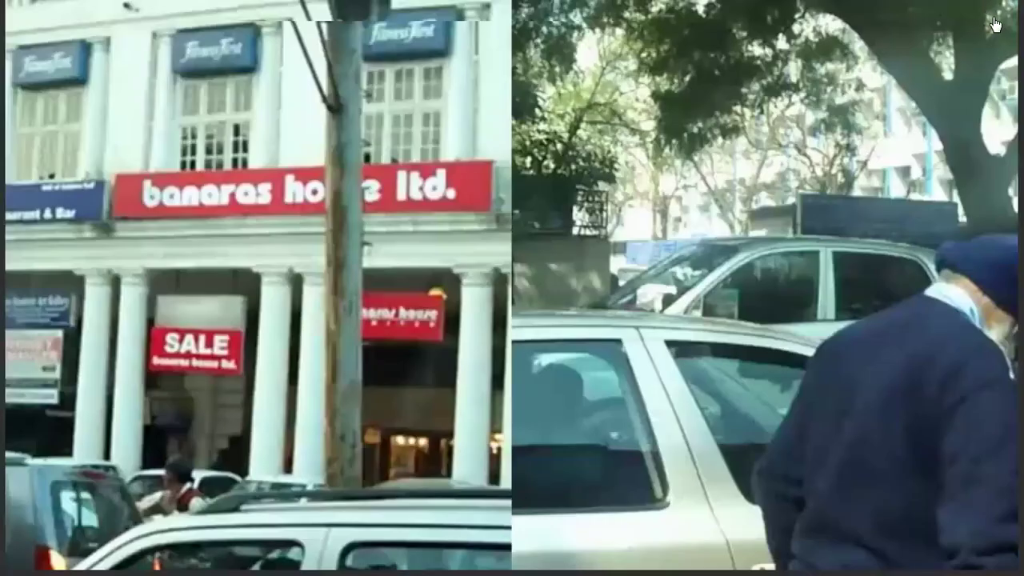
key(Escape)
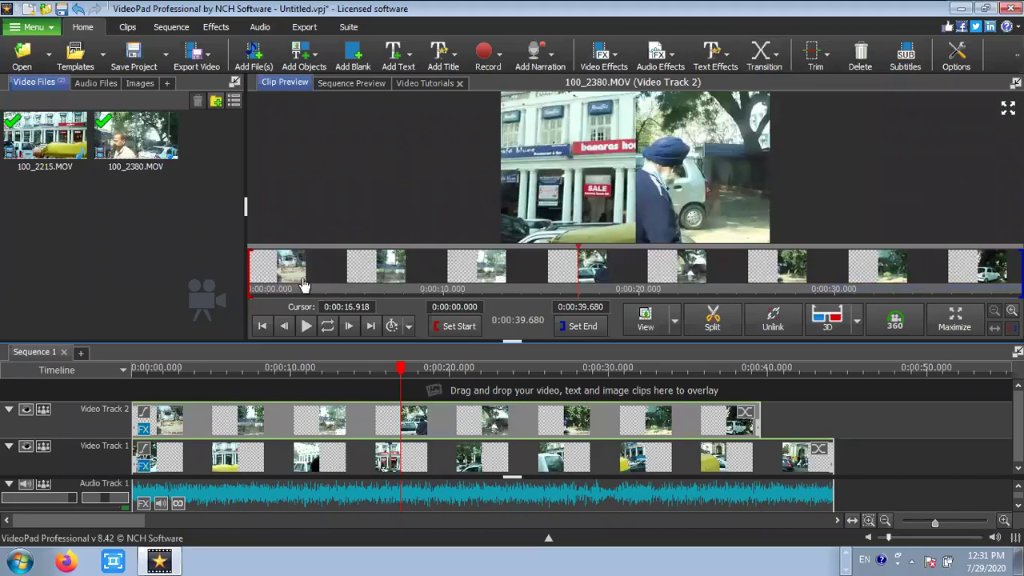
- Open the effects of the 100_2380 clip on Video Track 2, review the available effects, and close the effects window
right_click(237, 420)
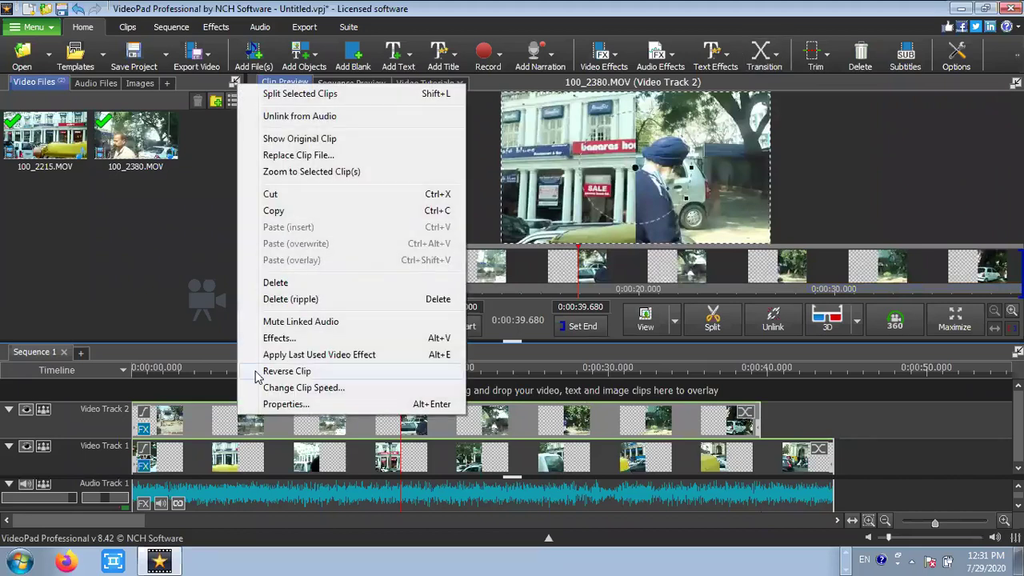
click(289, 339)
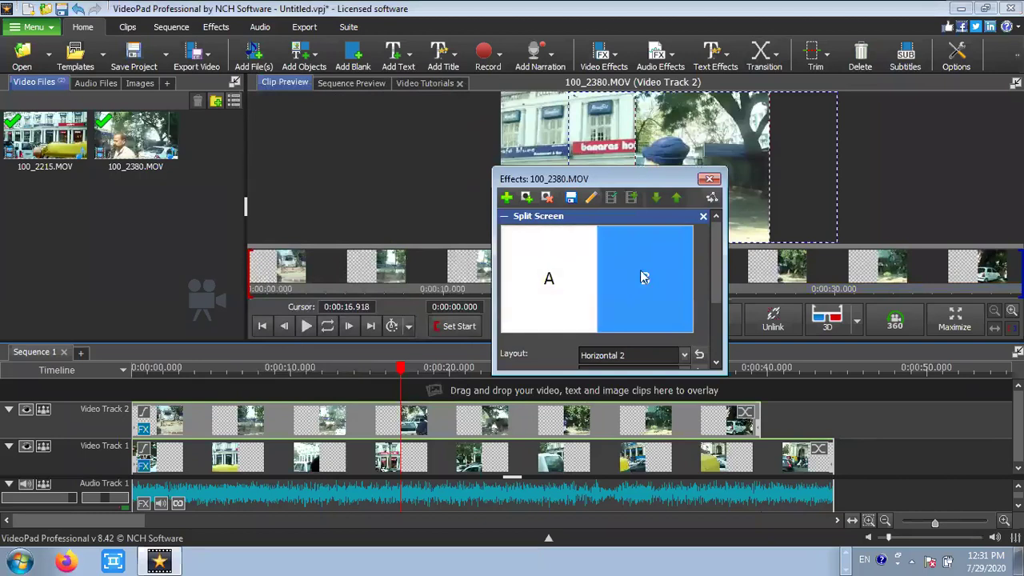
click(506, 197)
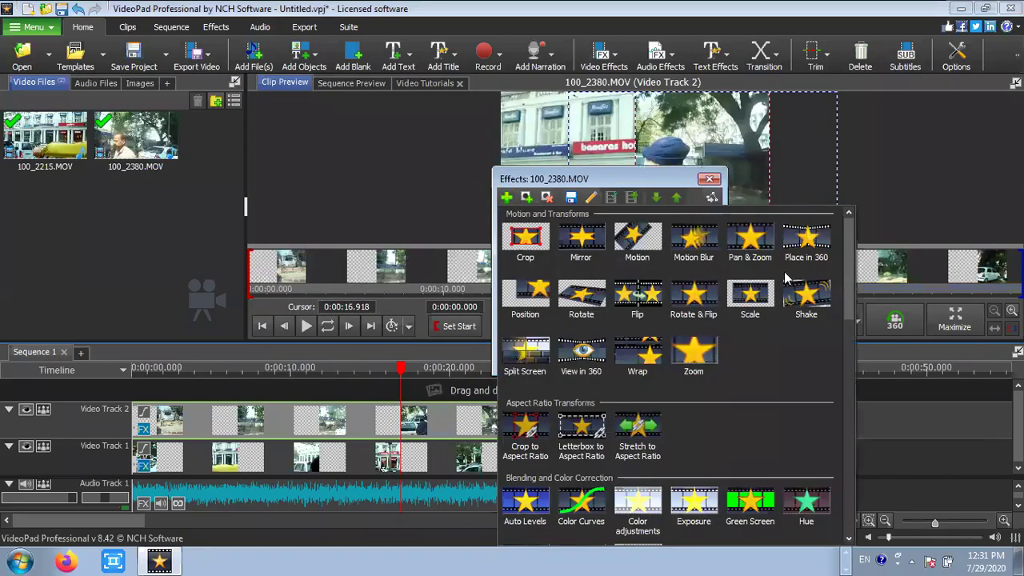
drag(843, 259, 841, 232)
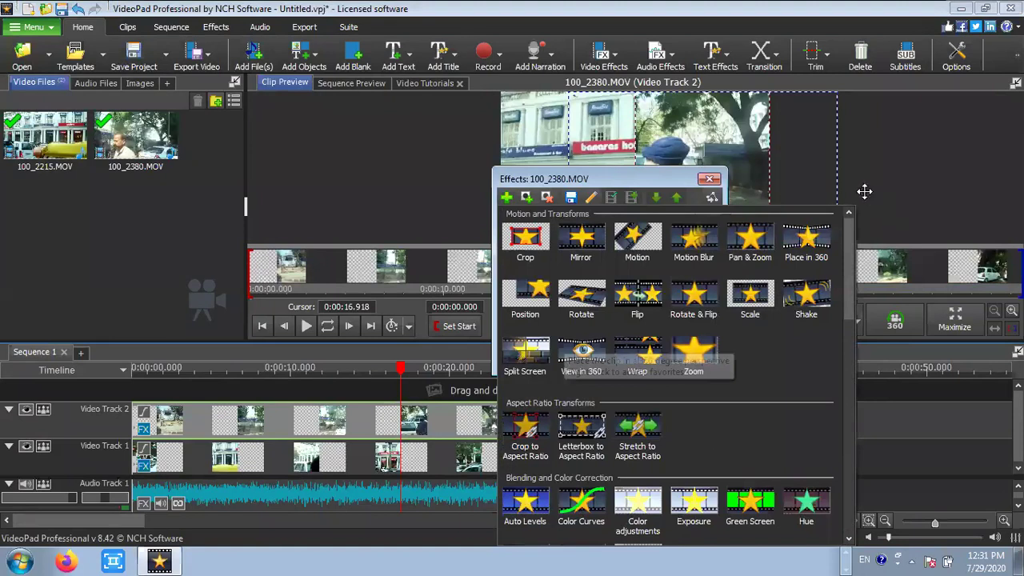
click(709, 179)
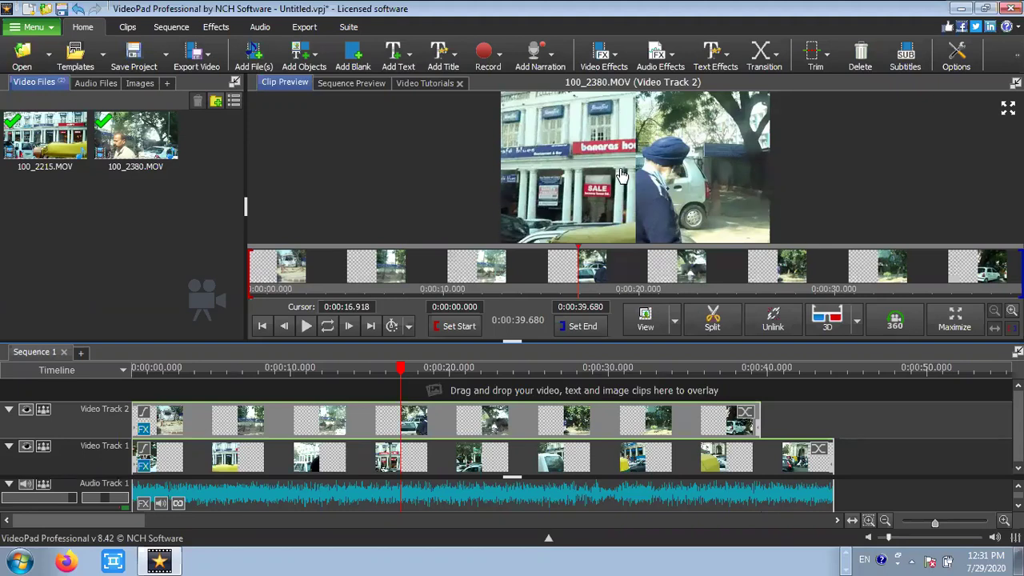
click(962, 10)
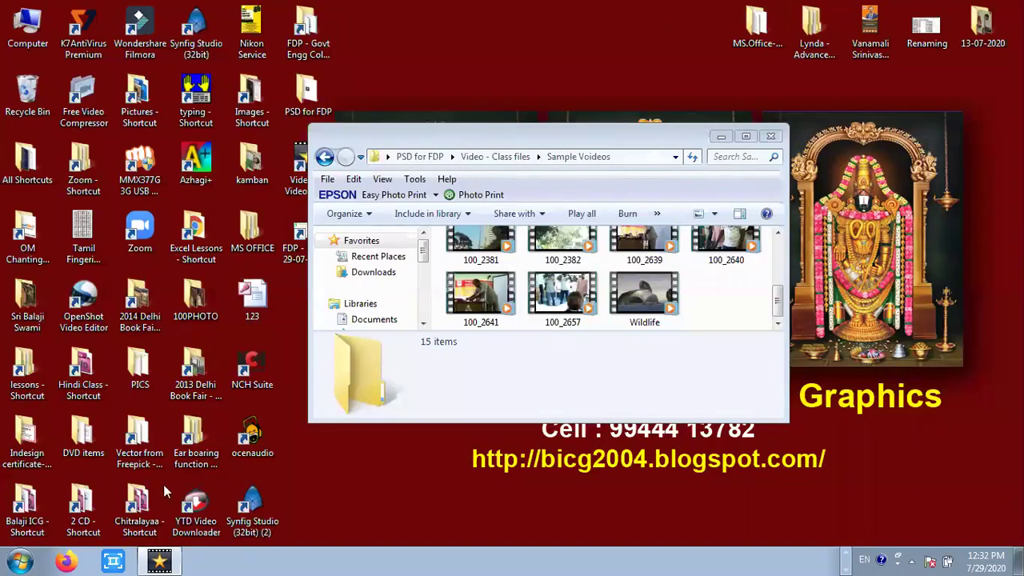
click(159, 560)
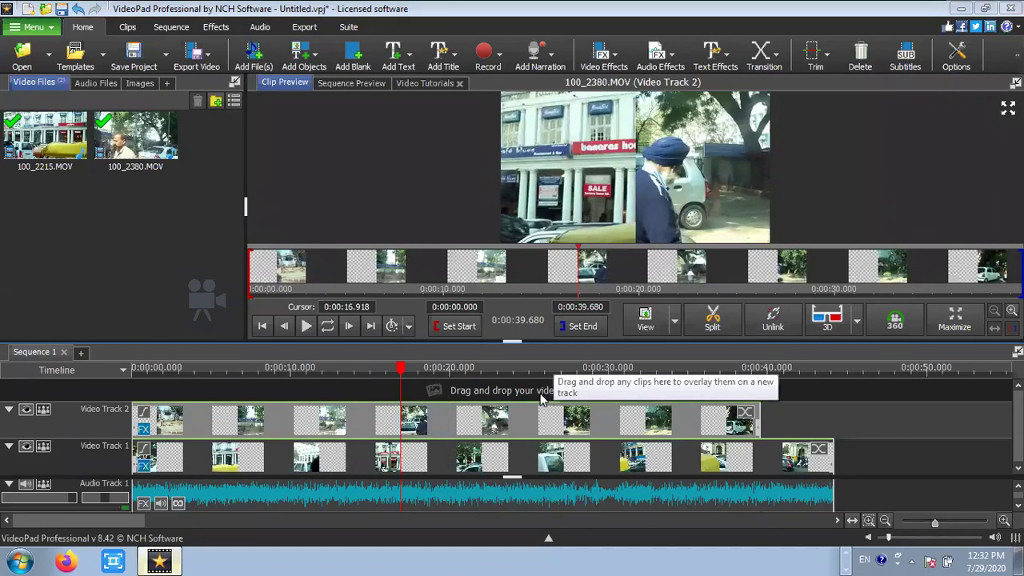
- Start adding files to the project and browse through Downloads and its Desktop shortcut to the All Shortcuts folder
click(360, 392)
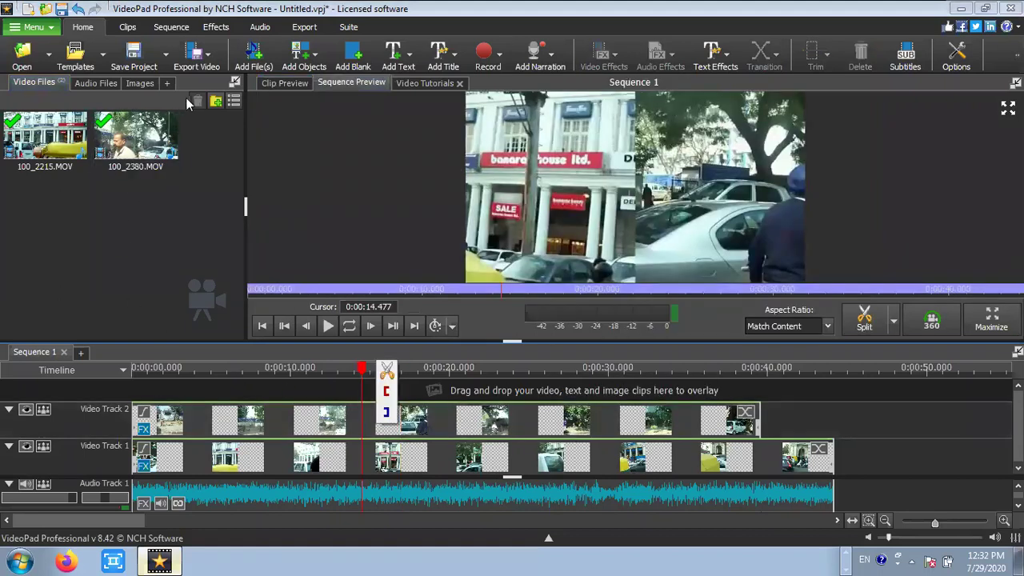
click(253, 55)
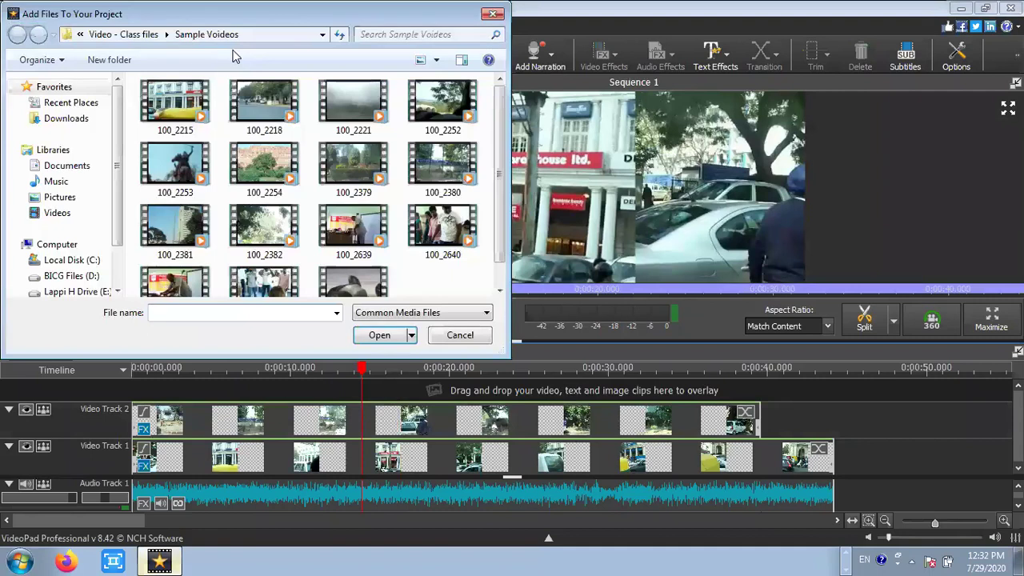
click(66, 118)
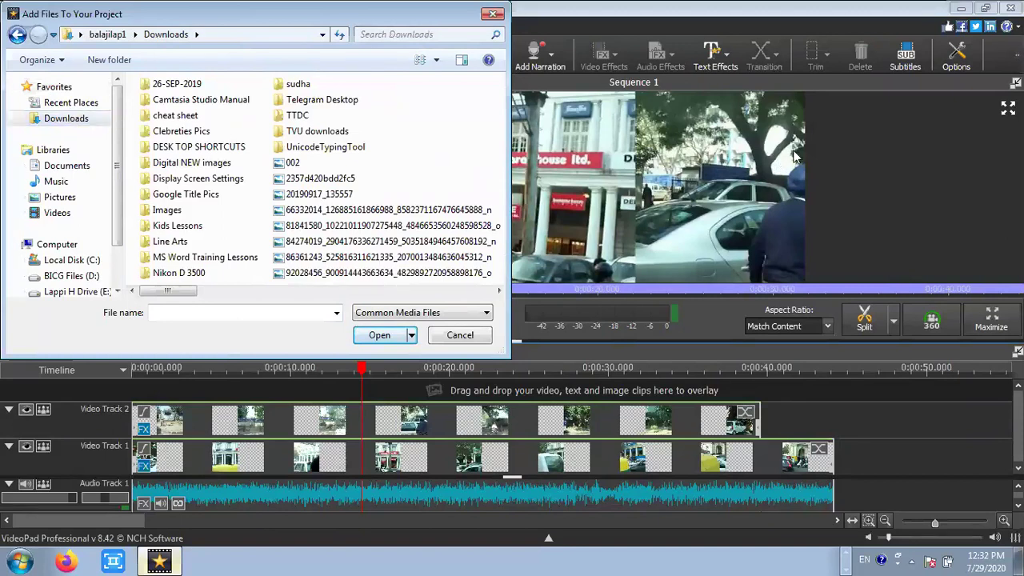
click(518, 144)
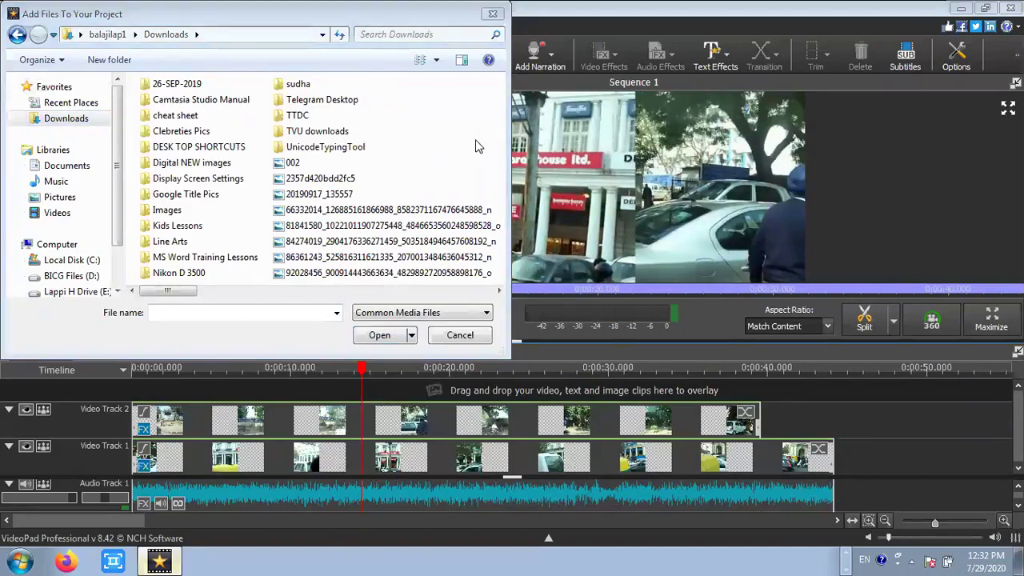
key(End)
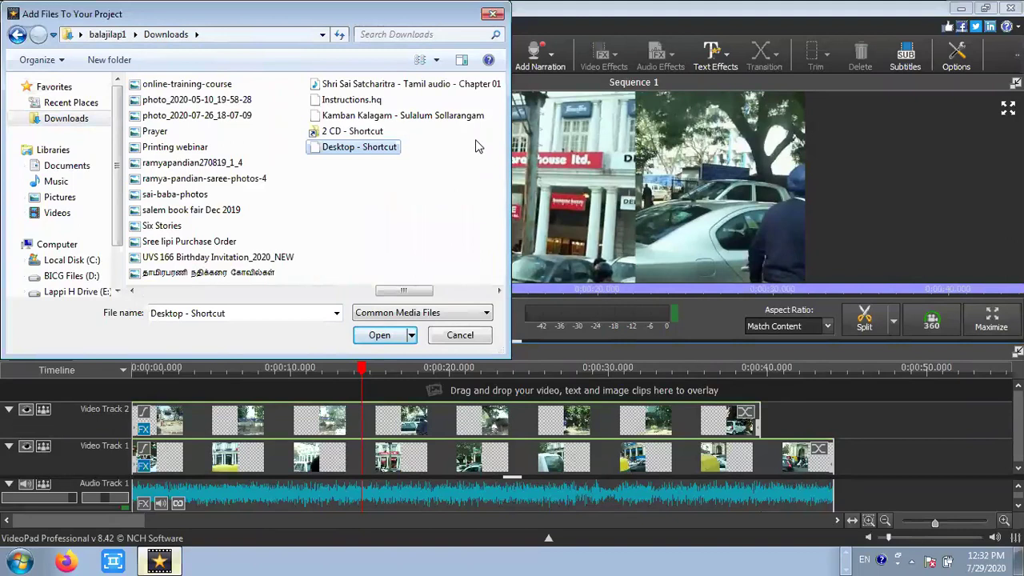
double_click(337, 150)
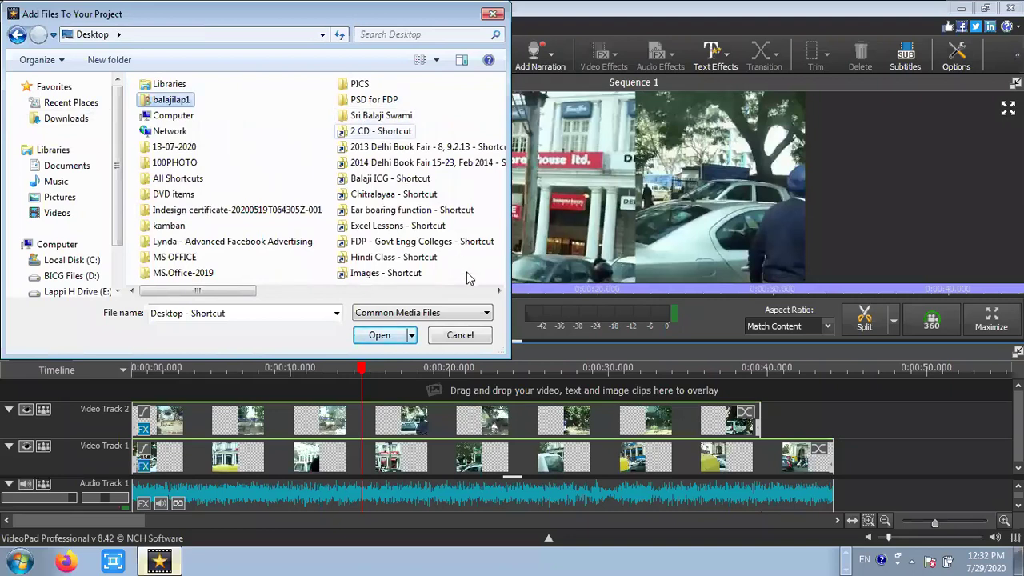
double_click(178, 178)
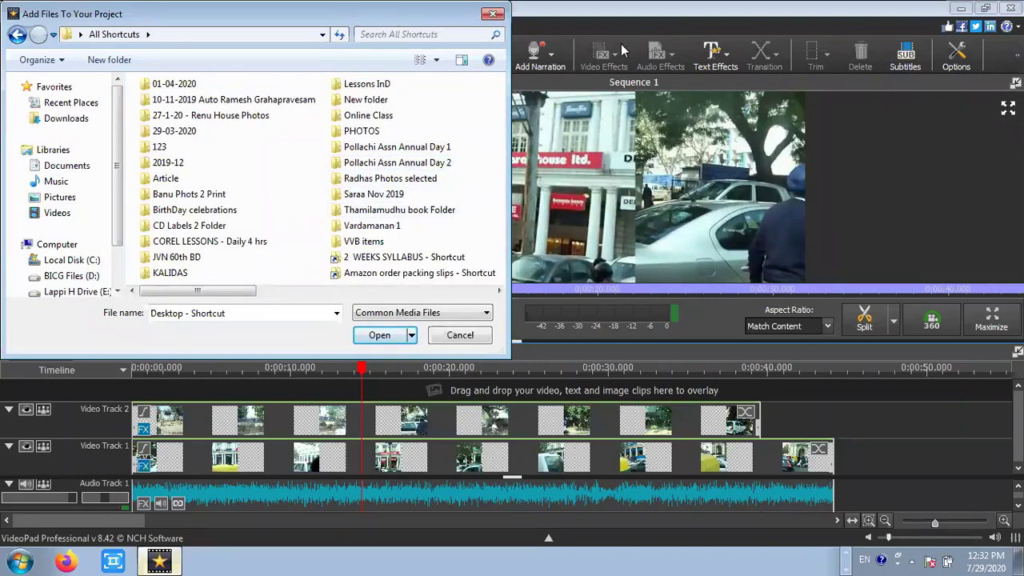
- Follow the PICTURES 1 shortcut to the JPEG B&W for Colouring folder and add the image 1_4120 to the project
key(p)
key(p)
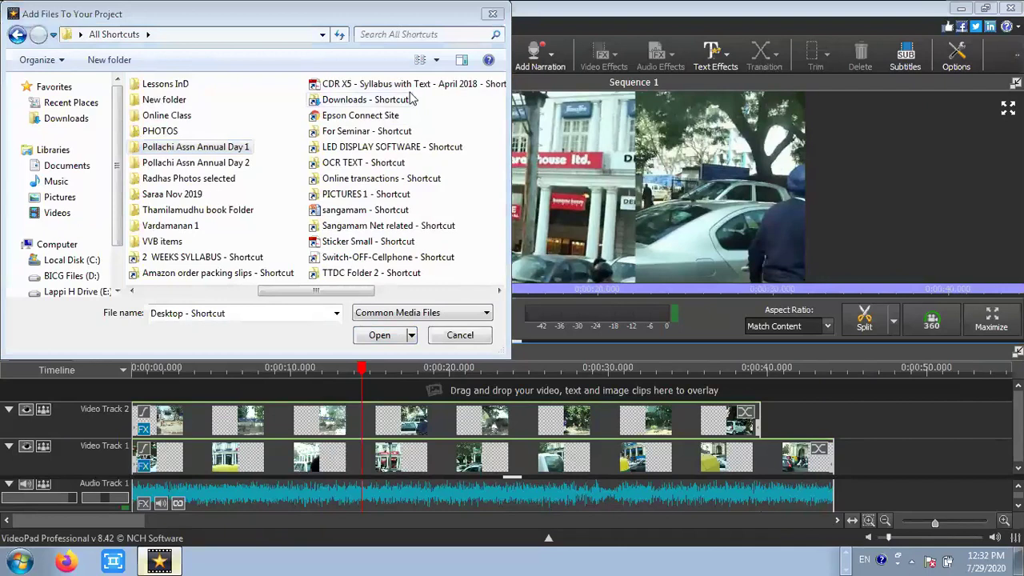
click(396, 194)
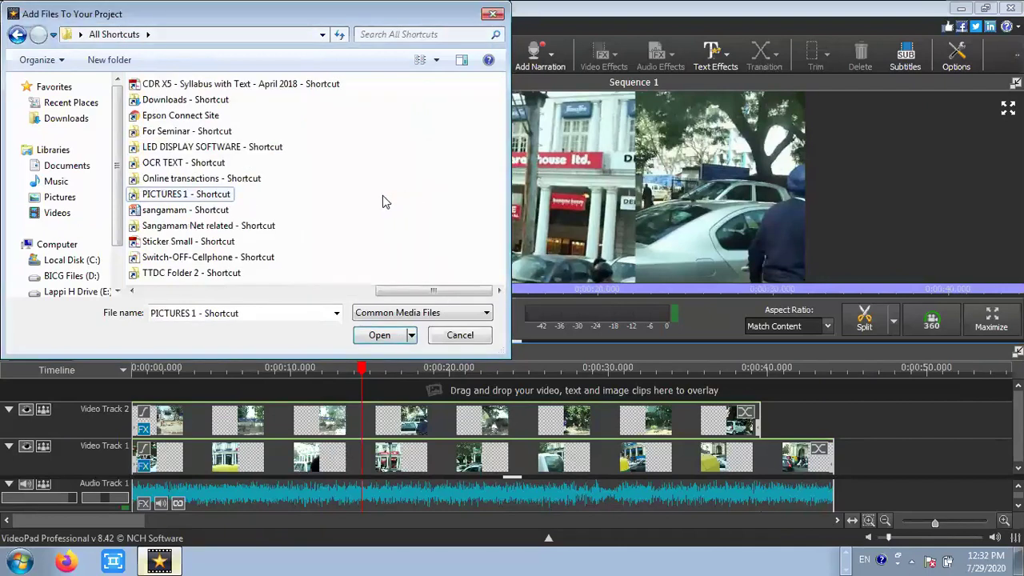
double_click(224, 199)
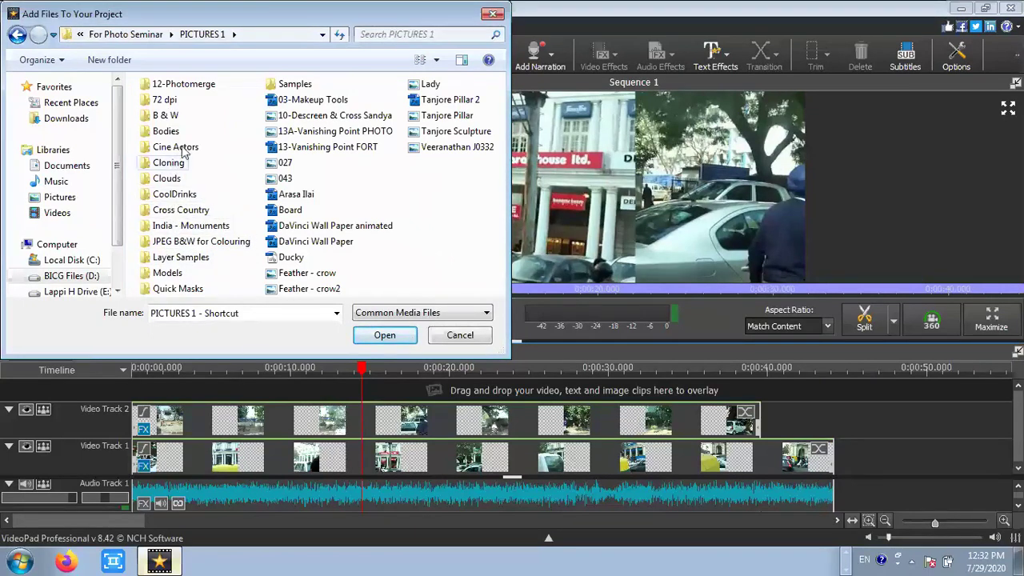
double_click(205, 242)
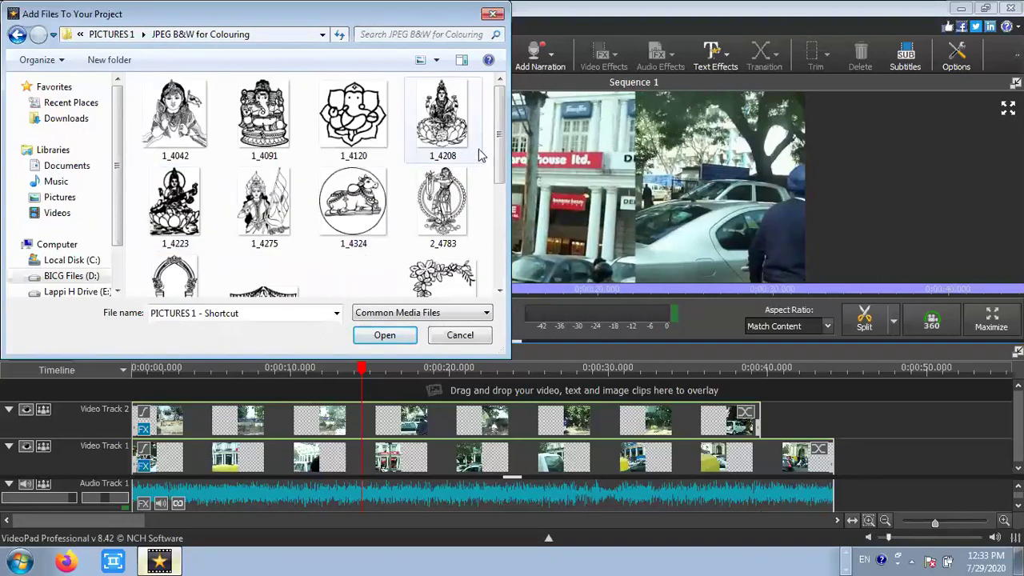
drag(501, 152, 486, 116)
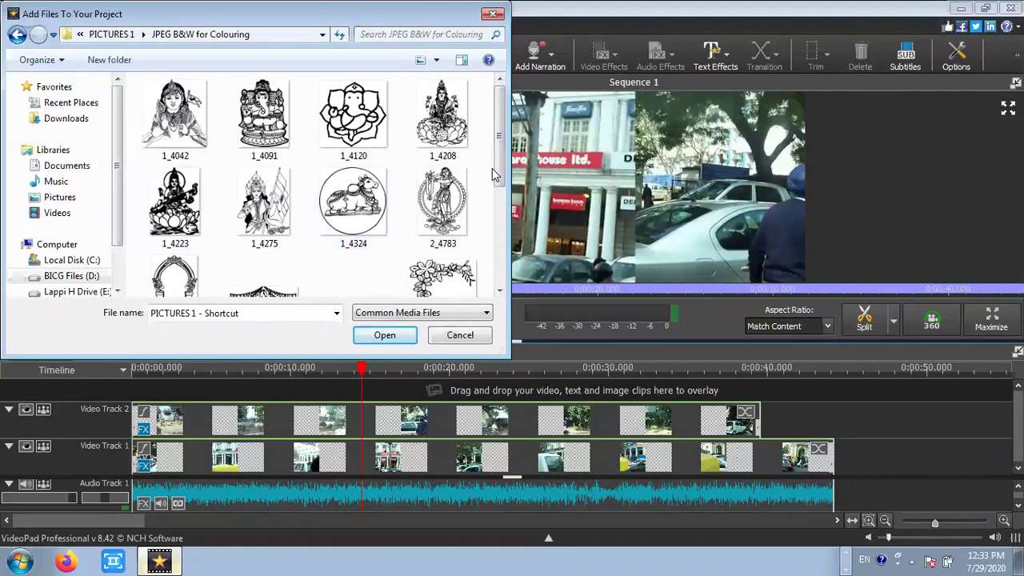
double_click(365, 117)
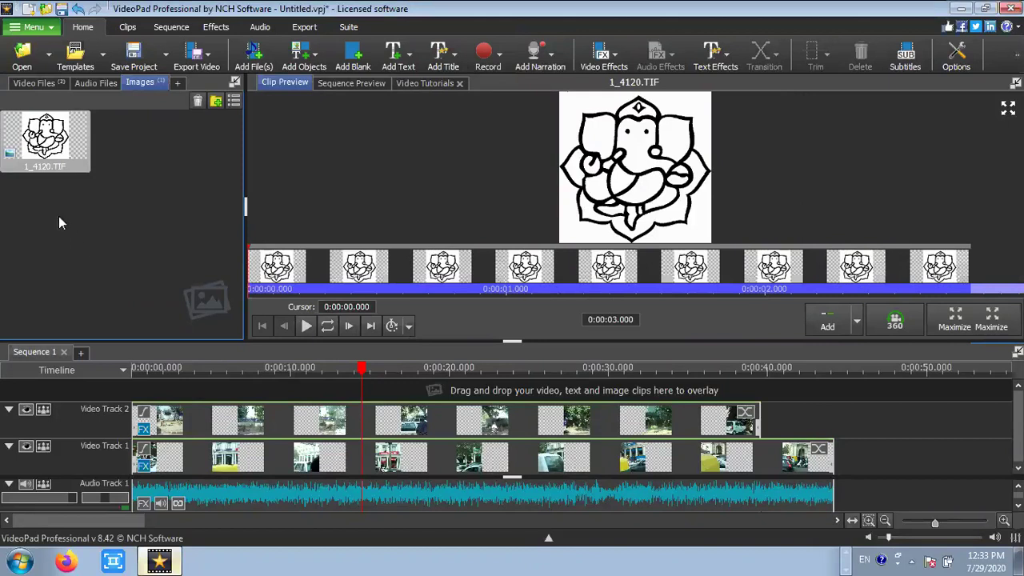
- Overlay the 1_4120 image on a new track above Video Track 2, starting at 0:00, and open its effects window
drag(67, 142, 156, 422)
right_click(156, 421)
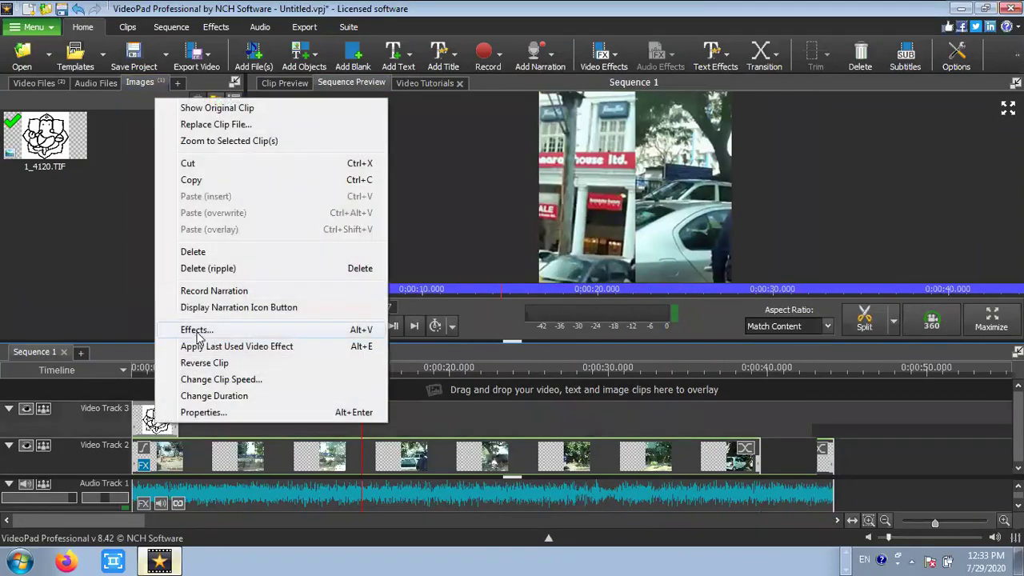
click(200, 331)
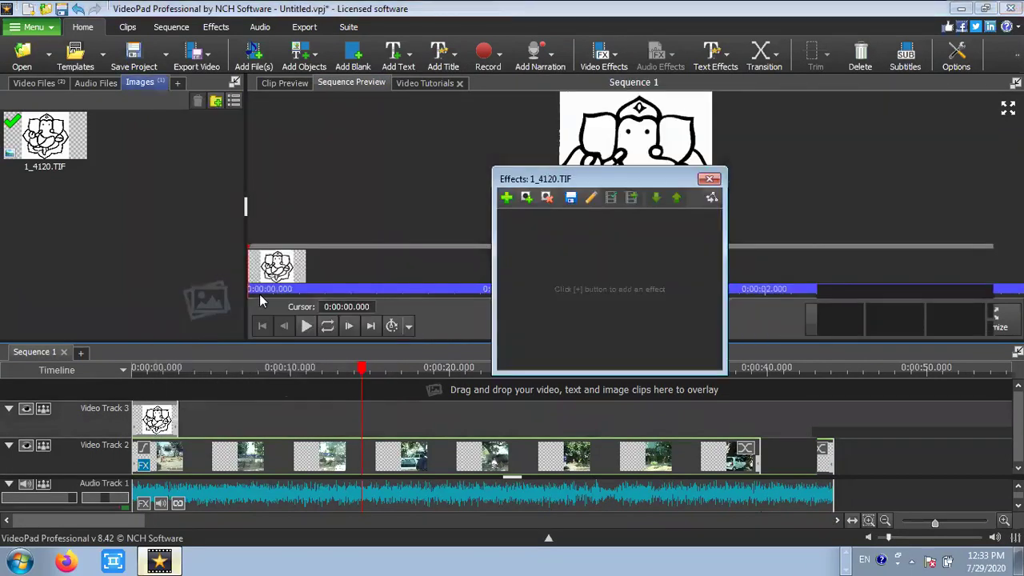
click(506, 198)
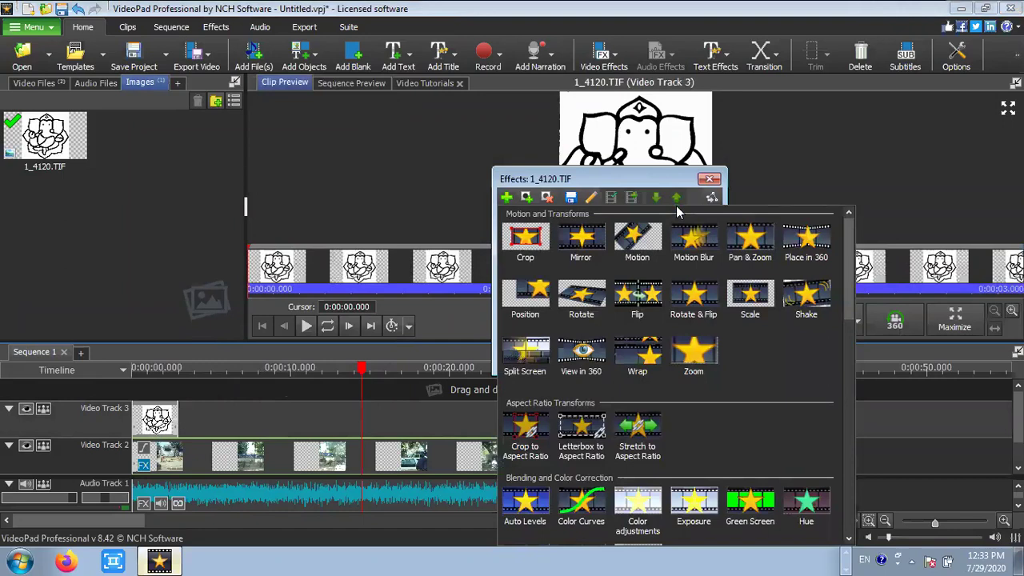
drag(658, 180, 552, 168)
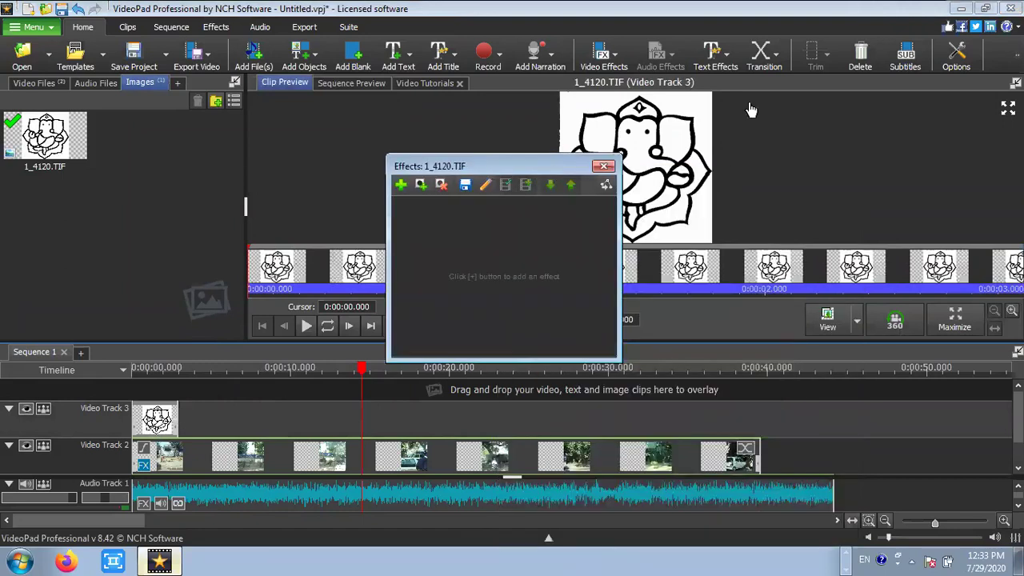
- Apply the Position effect to the 1_4120 image, with horizontal 26 and vertical -70
click(400, 185)
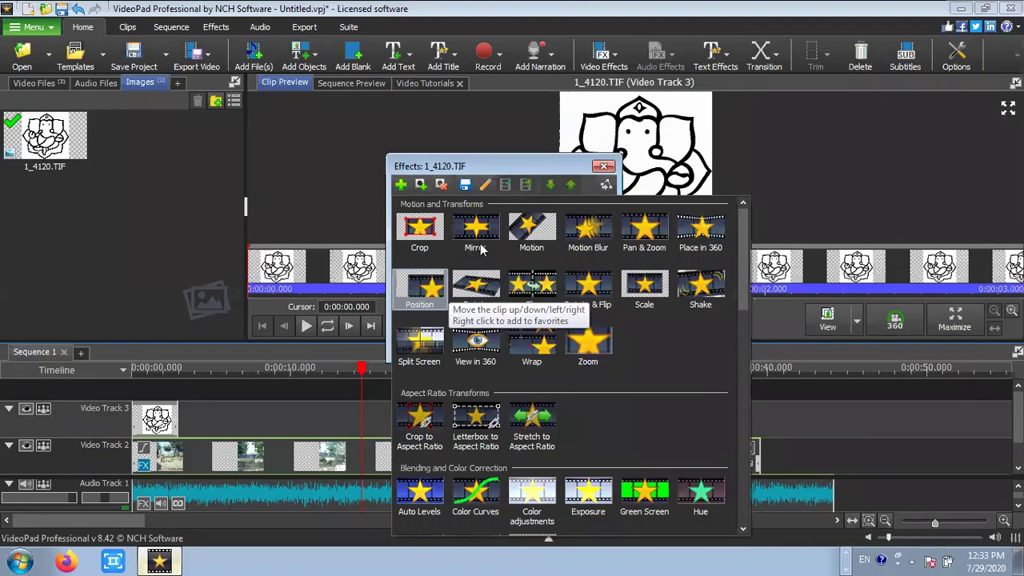
drag(507, 251, 523, 245)
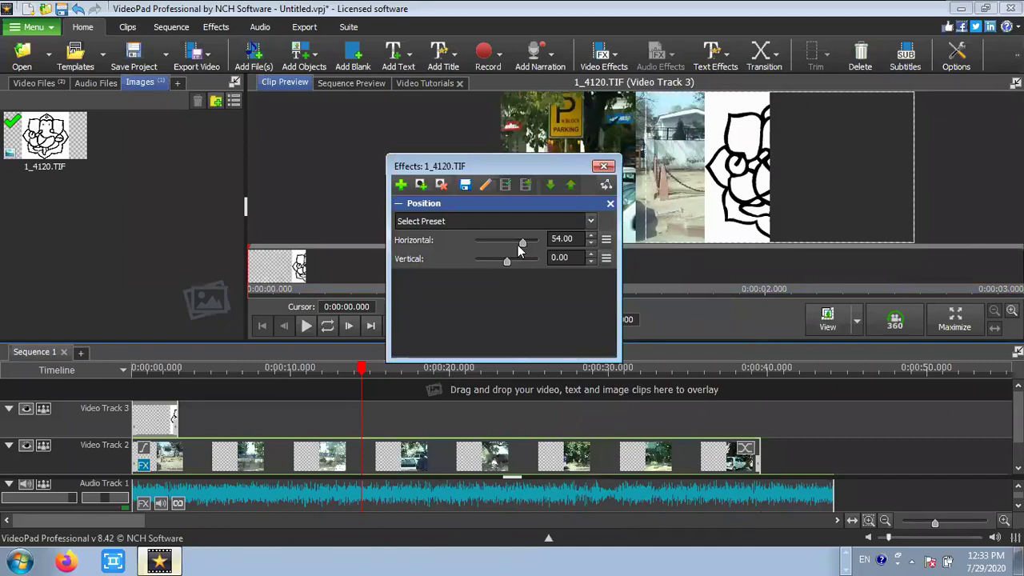
drag(523, 245, 514, 243)
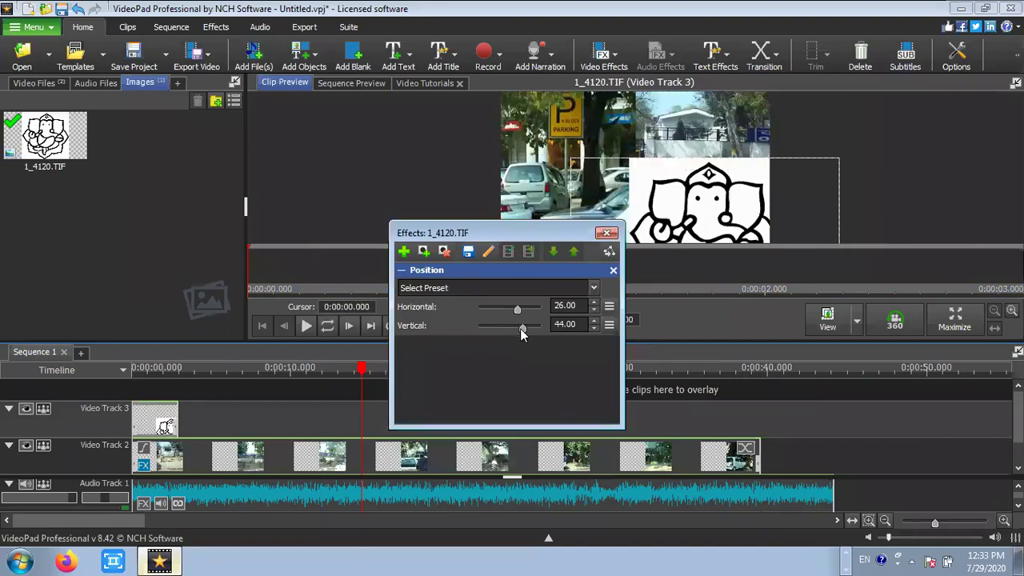
drag(520, 328, 451, 326)
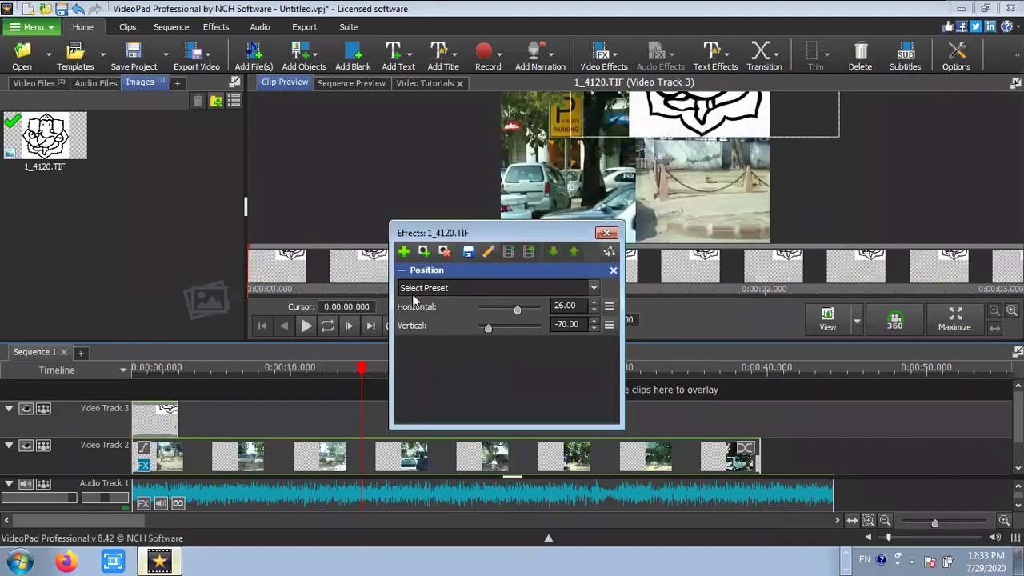
- Add a Scale effect to the 1_4120 image with horizontal and vertical ratios of 0.60, and close the effects window
click(404, 251)
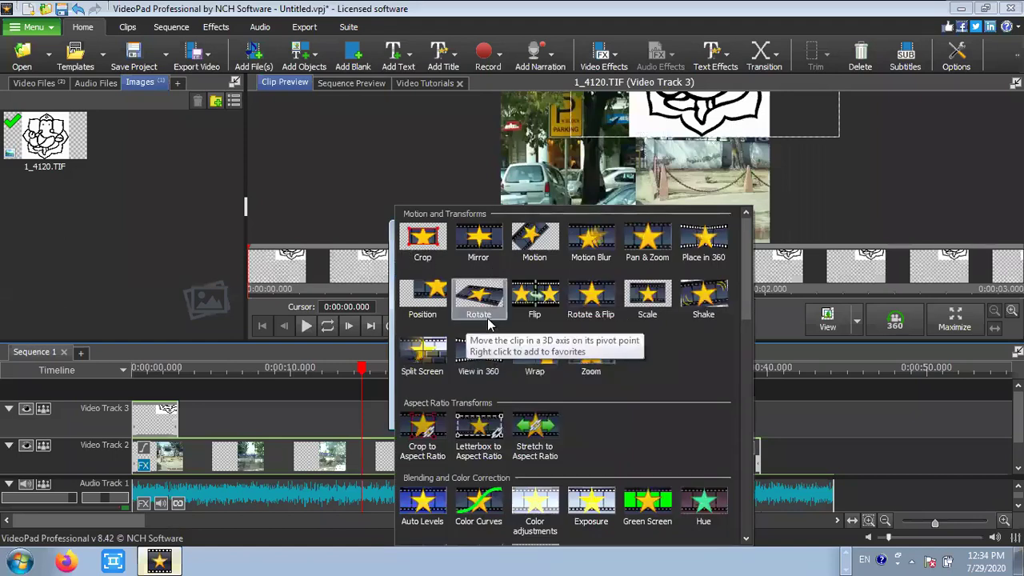
click(656, 307)
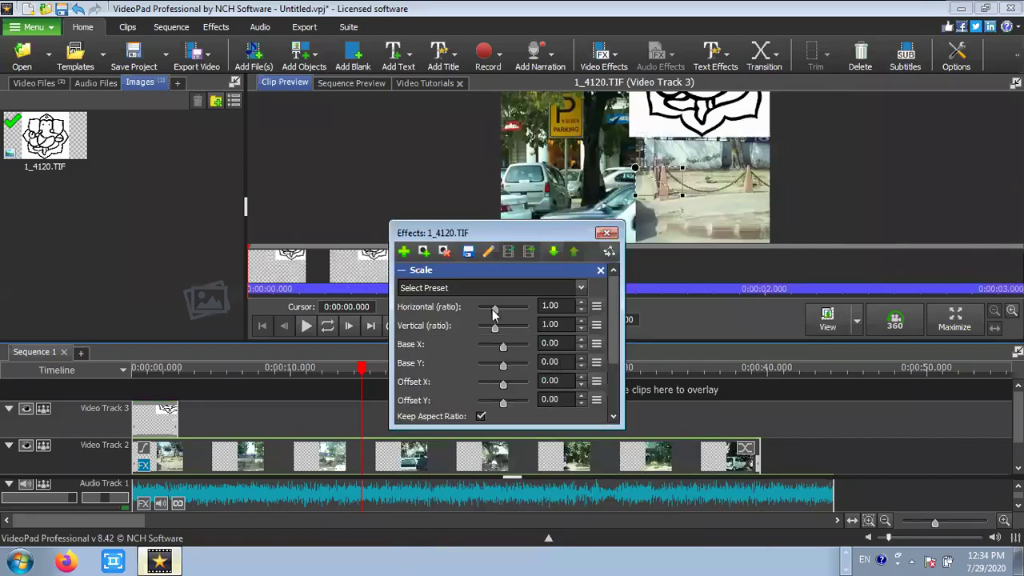
mouse_move(494, 311)
mouse_down()
mouse_move(504, 310)
mouse_move(489, 310)
mouse_up()
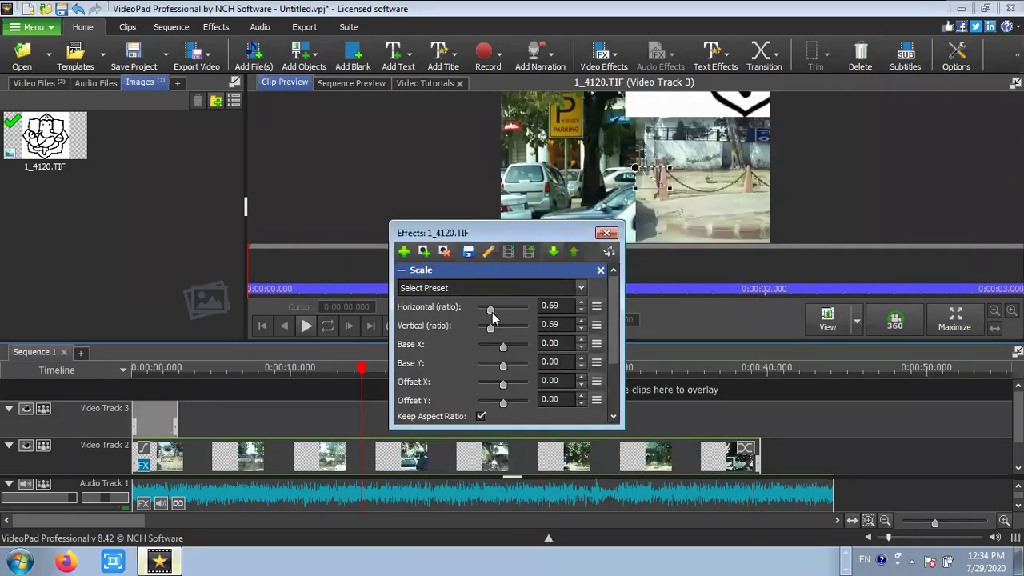
drag(491, 328, 489, 329)
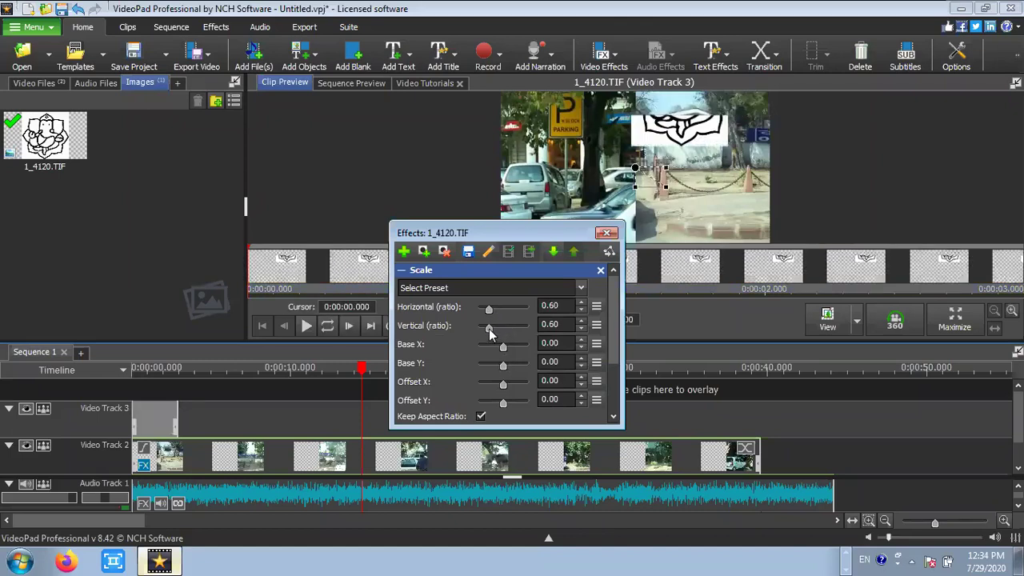
click(605, 233)
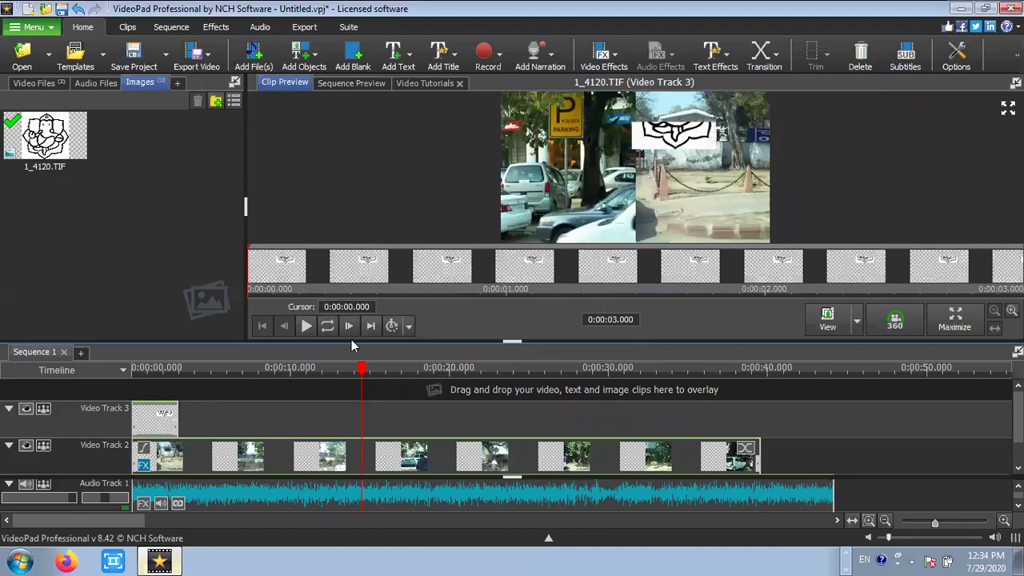
- Play the preview of the 1_4120 clip from its start over the split screen, and stop it
click(308, 325)
click(263, 326)
click(306, 325)
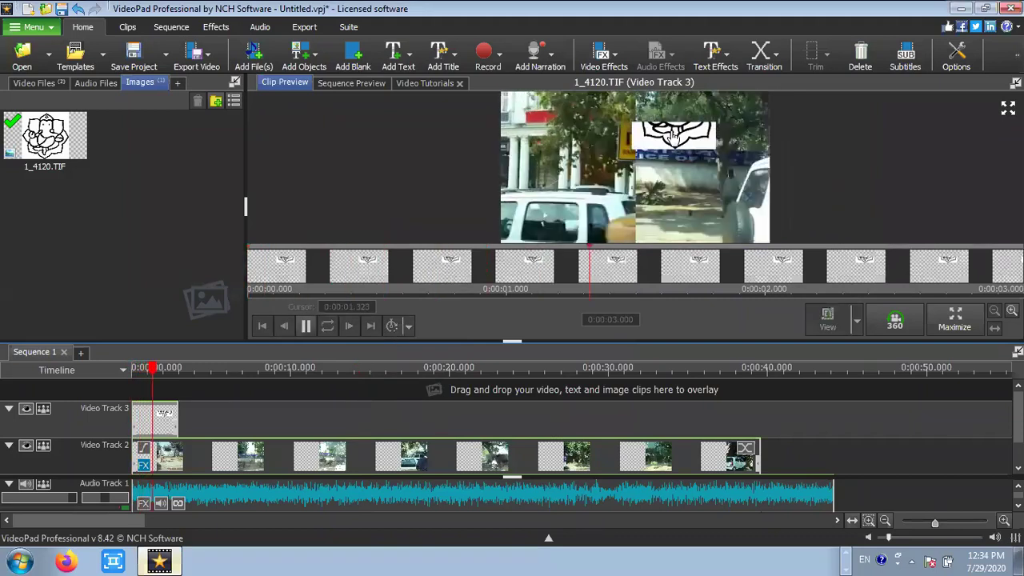
click(722, 128)
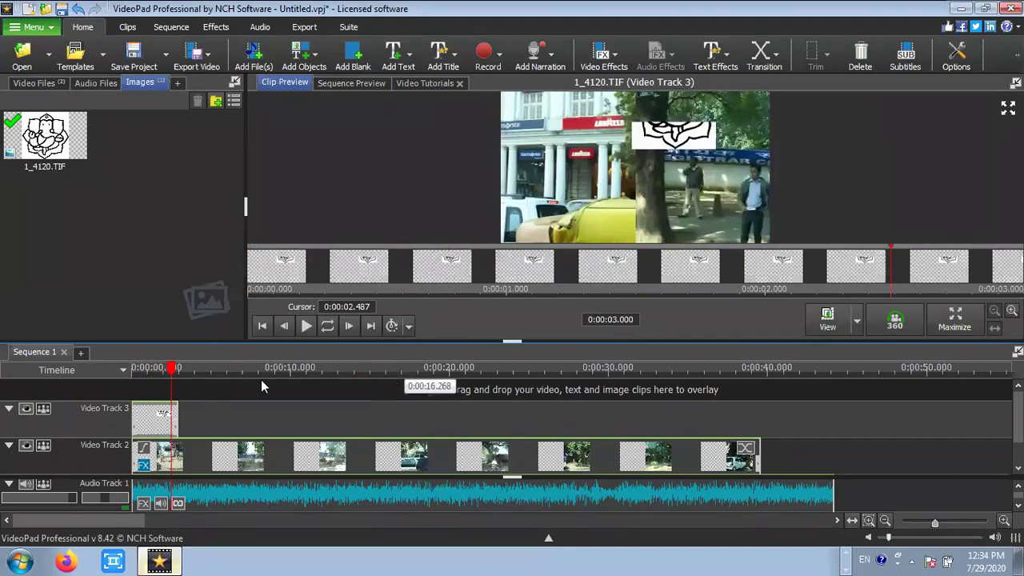
- Reopen the effects of the 1_4120 clip on Video Track 3 and add a second Scale effect
click(159, 418)
right_click(159, 417)
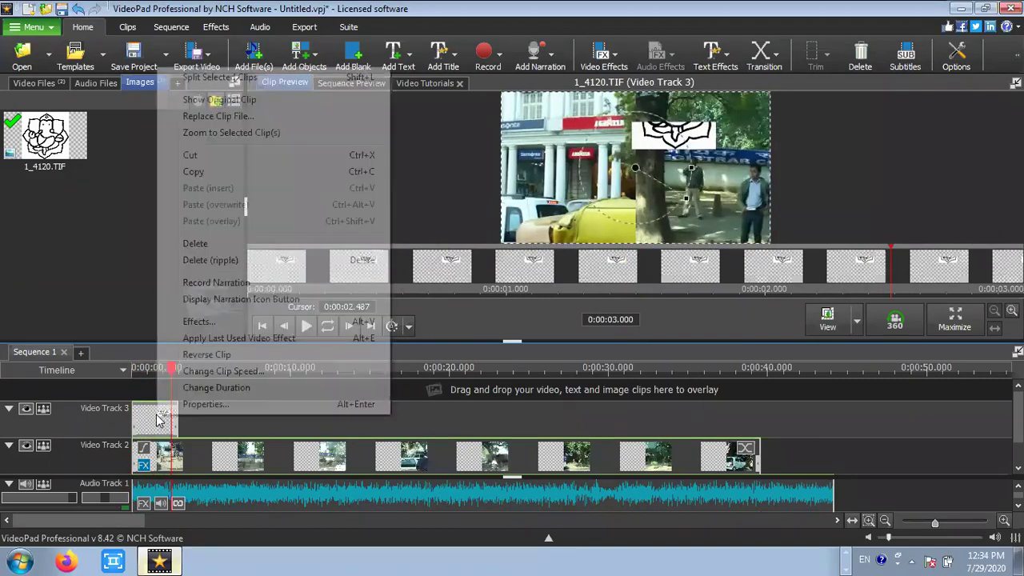
click(201, 323)
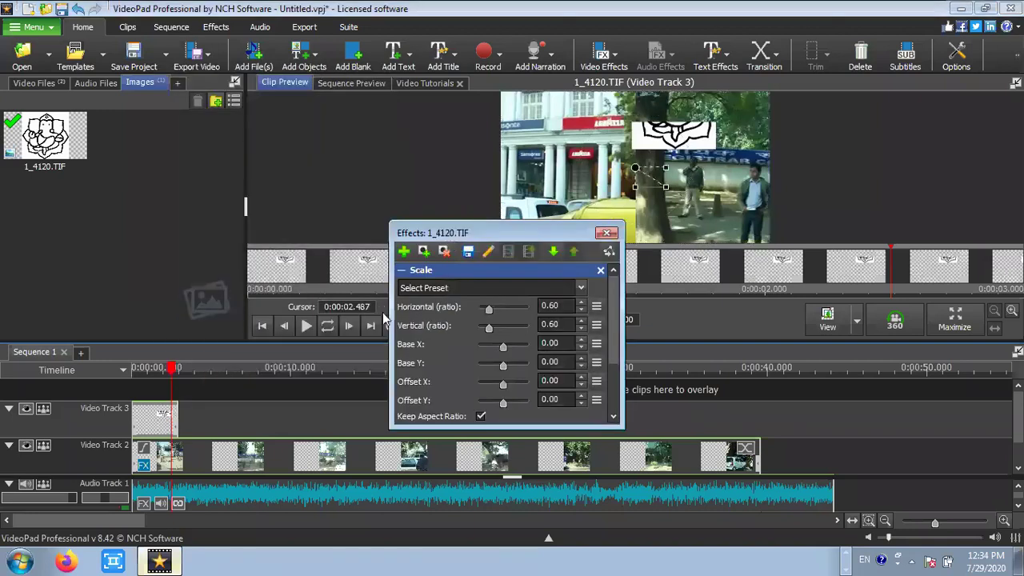
click(403, 262)
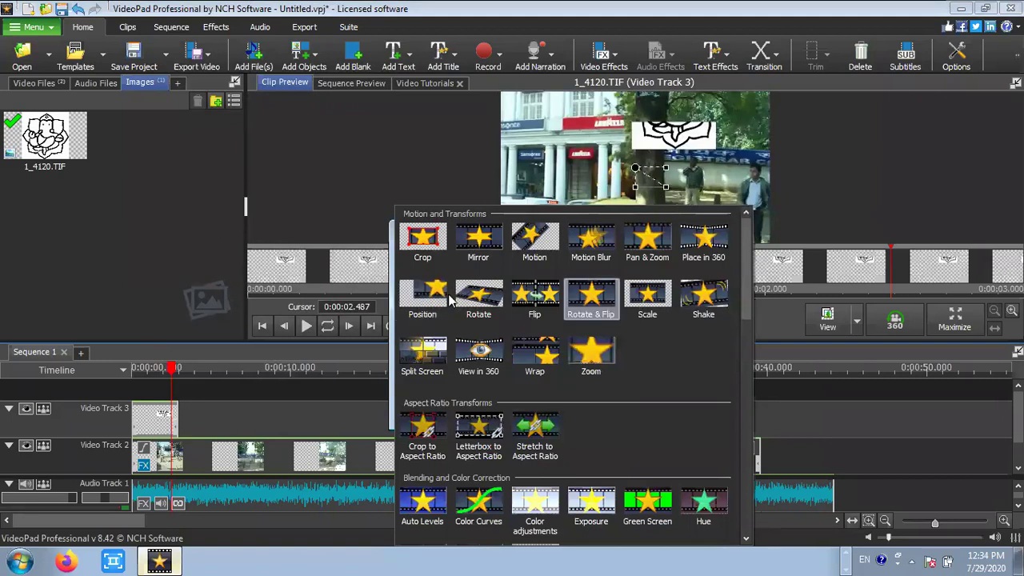
click(646, 302)
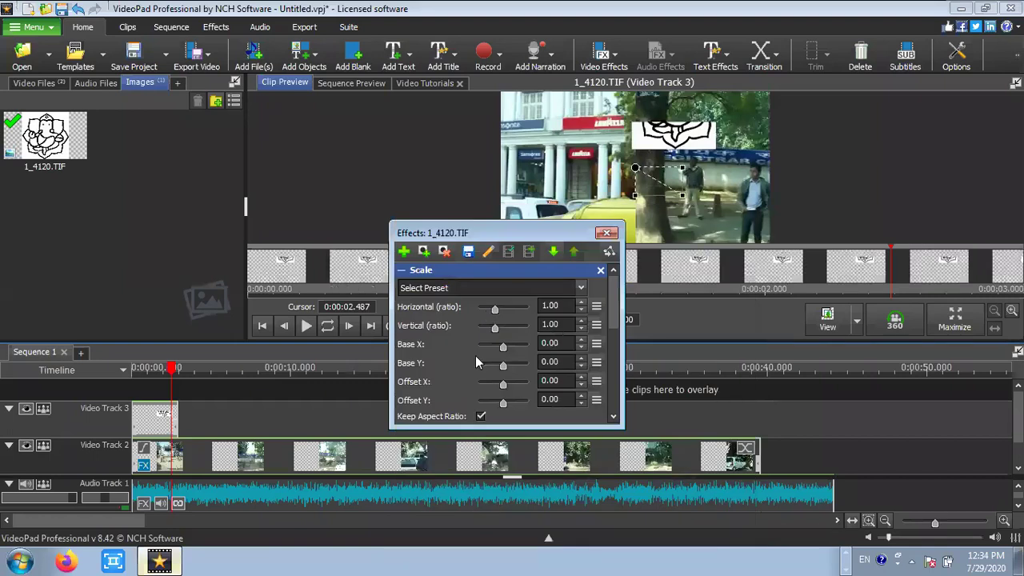
- Set Base X to 100 and Base Y to -100 in the newly added Scale effect
drag(513, 347, 521, 346)
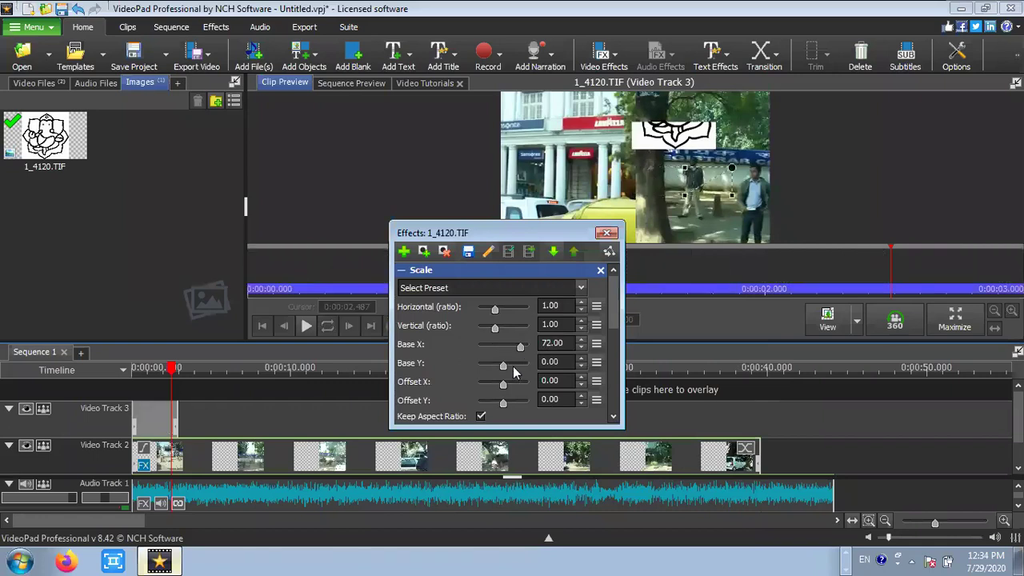
click(510, 365)
drag(513, 366, 515, 368)
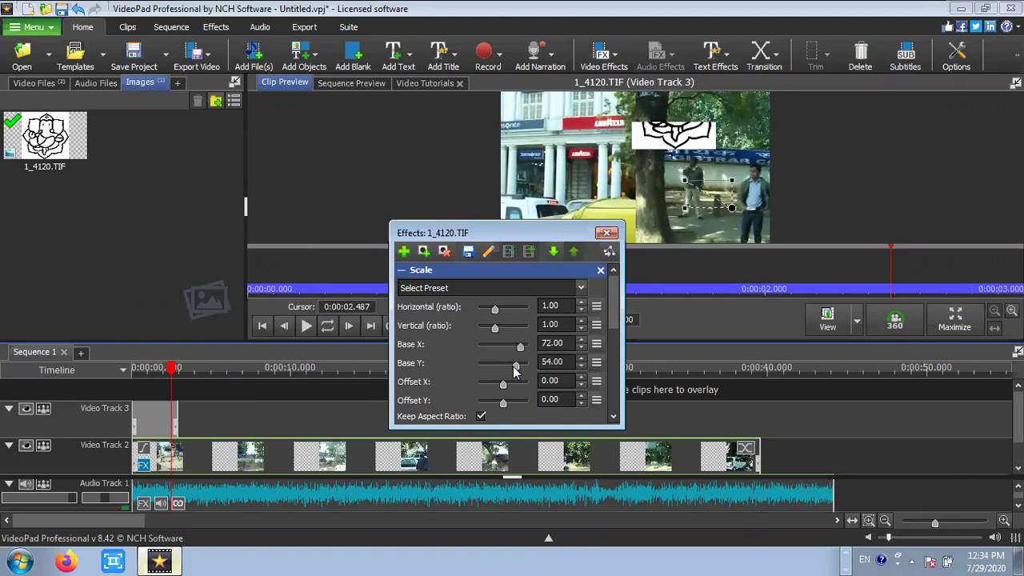
drag(521, 346, 479, 366)
click(489, 365)
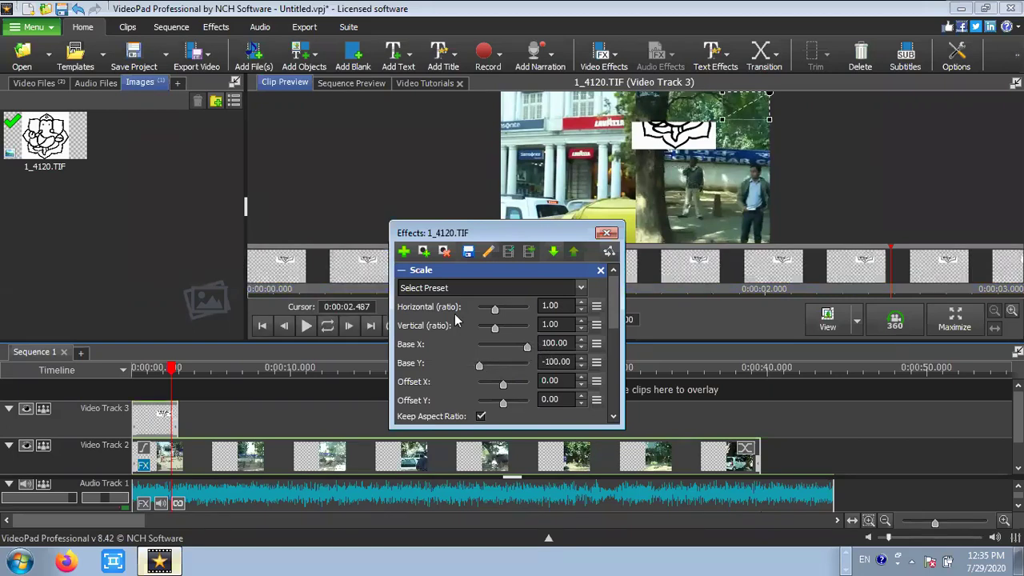
- Turn off Keep Aspect Ratio in the Scale effect and add a Position effect to the 1_4120 image
click(480, 417)
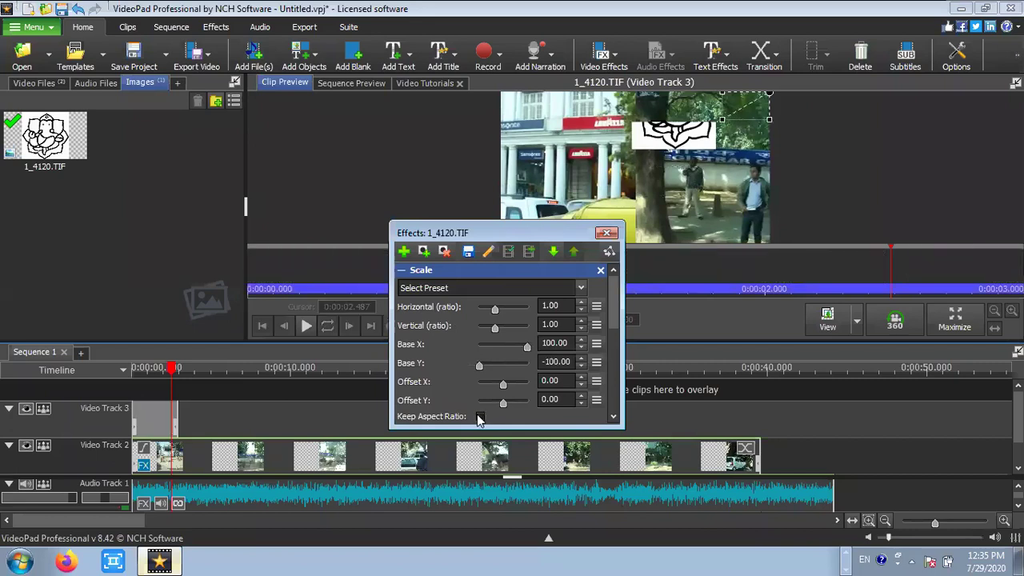
click(404, 252)
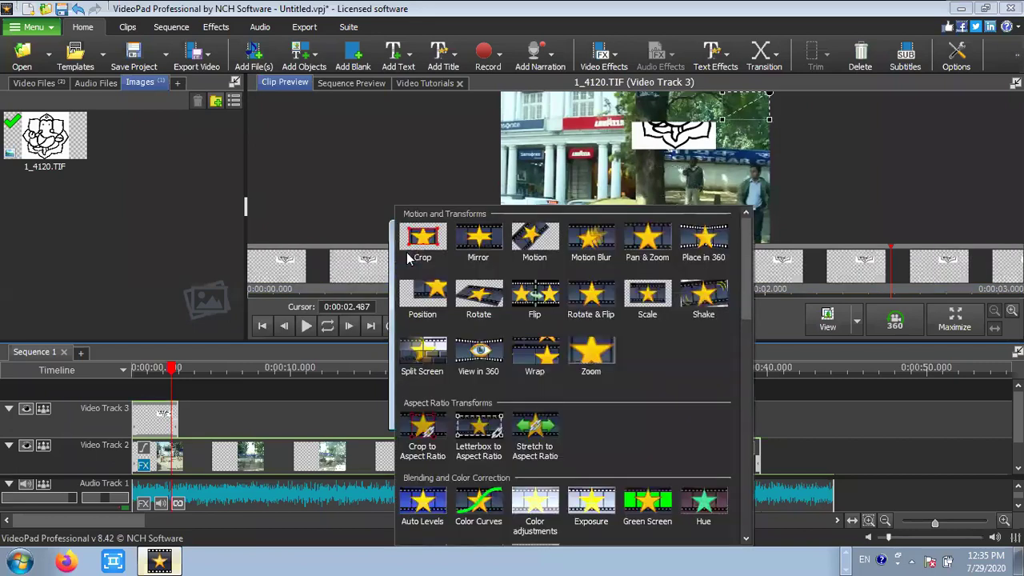
click(438, 302)
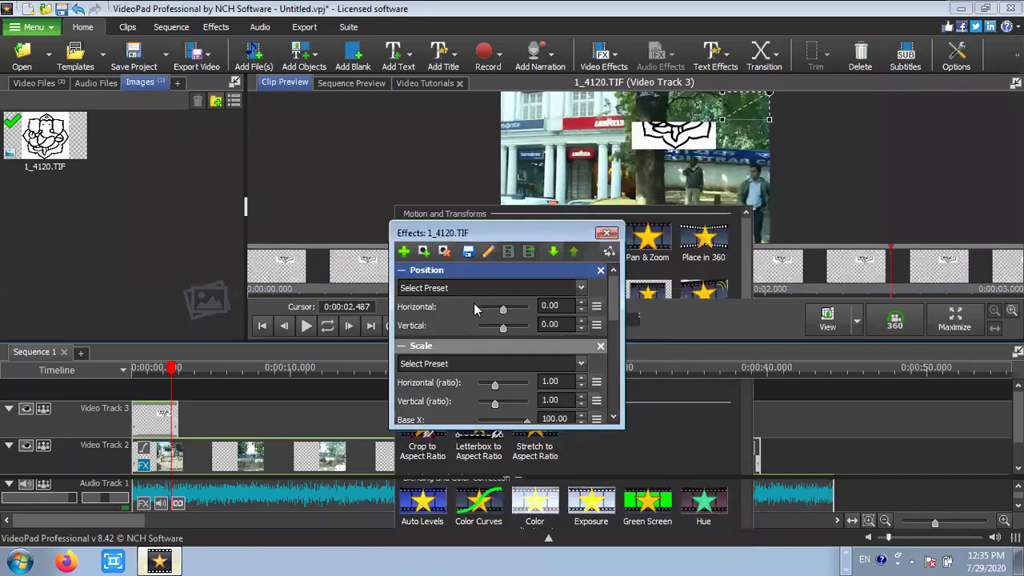
- Set the Position effect's horizontal offset to 18 and vertical offset to 26, and close the effects window
mouse_move(504, 312)
mouse_down()
mouse_move(522, 311)
mouse_move(502, 307)
mouse_up()
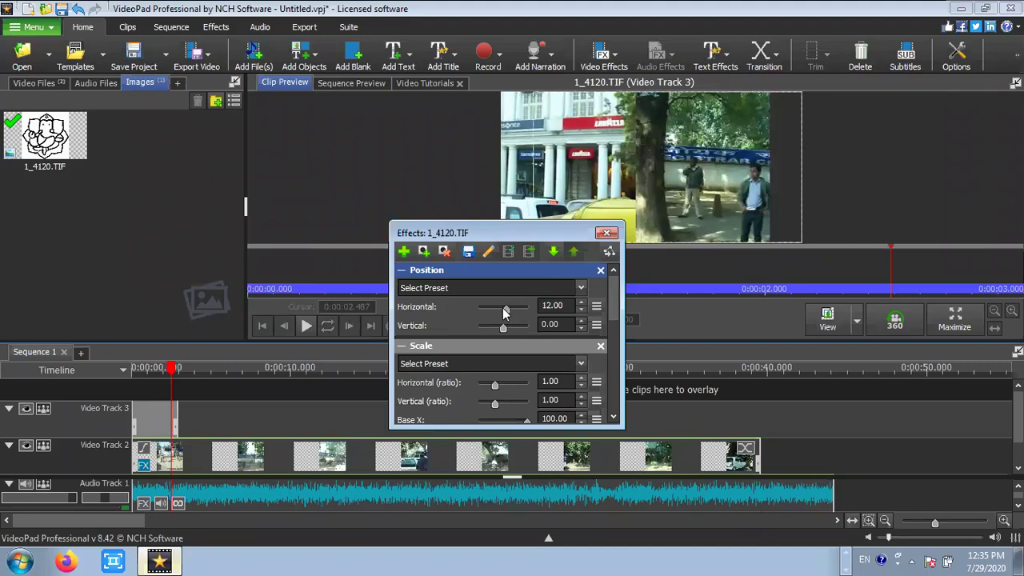
click(500, 307)
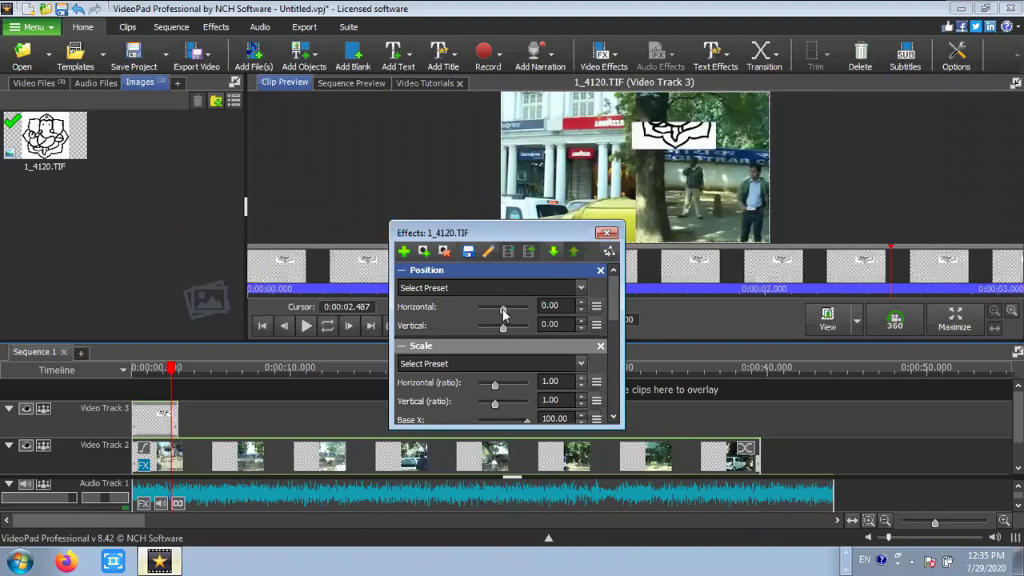
click(504, 309)
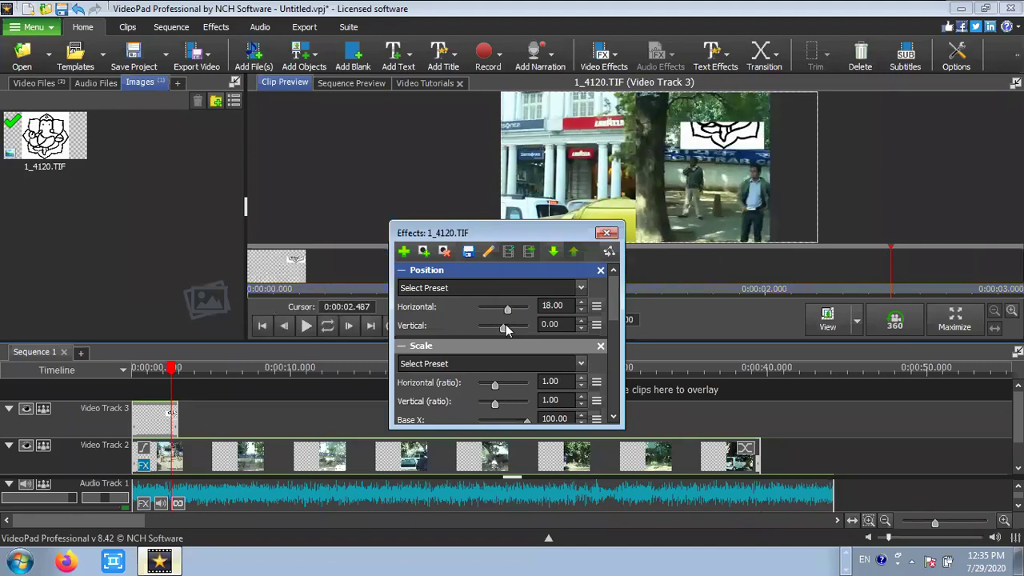
click(498, 328)
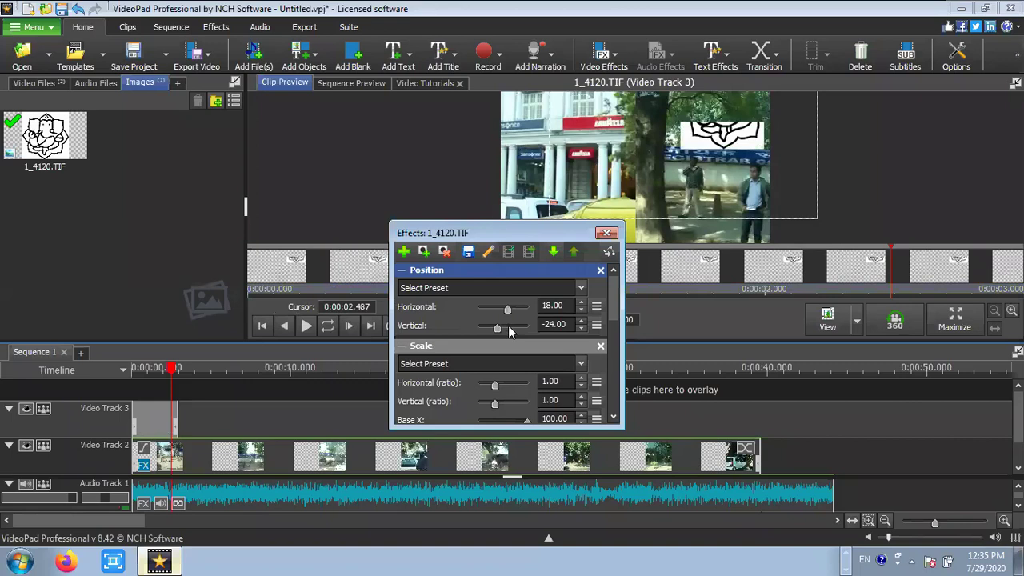
click(508, 329)
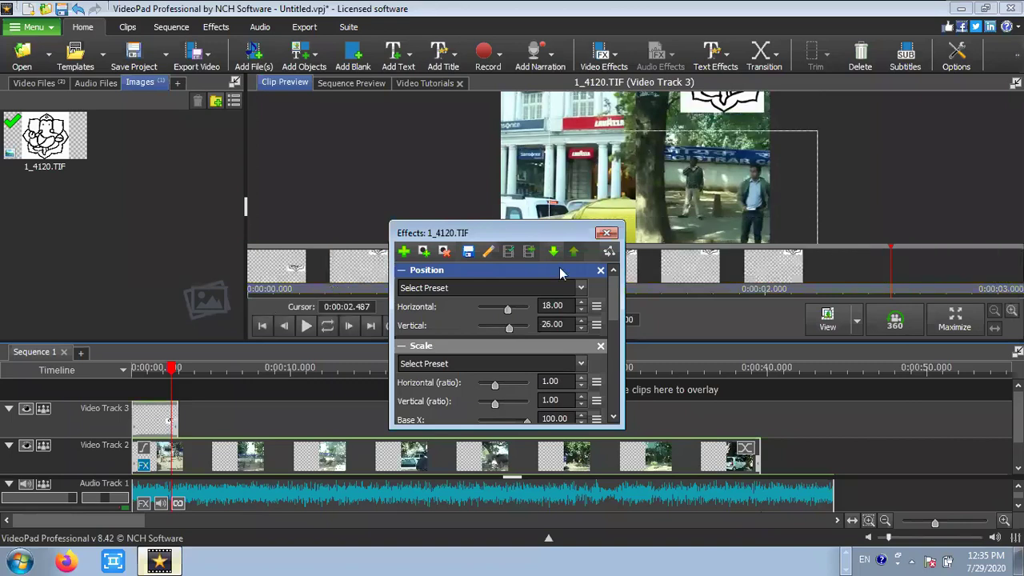
click(606, 234)
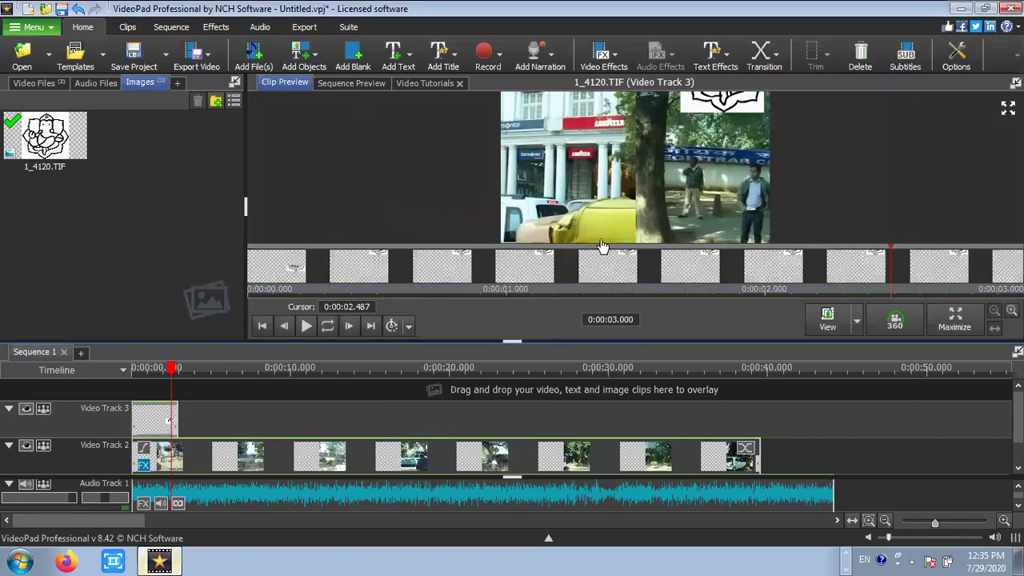
- Delete the 1_4120 clip from Video Track 3 and place a fresh copy of the image at the start of that track
right_click(148, 424)
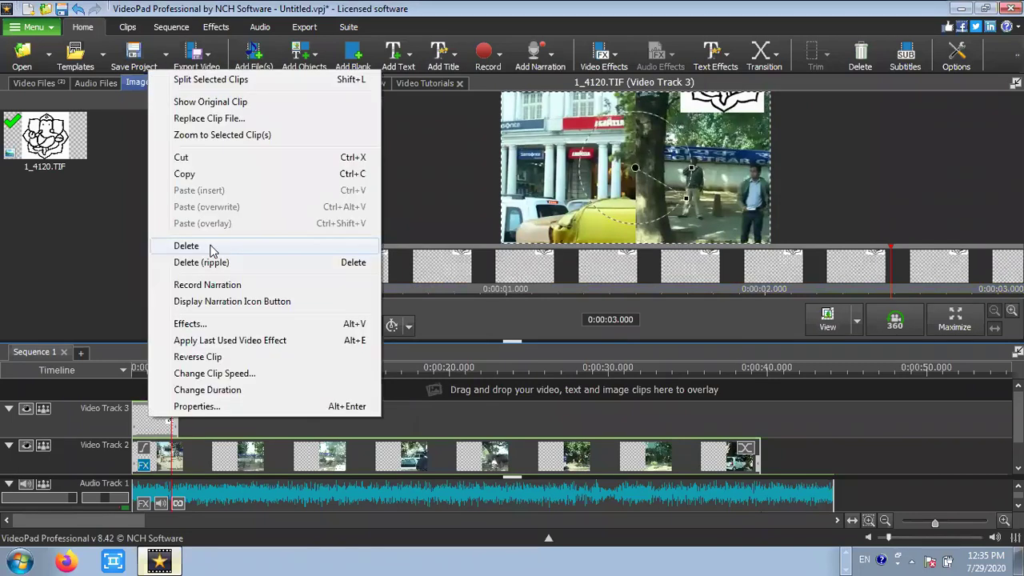
click(145, 151)
drag(68, 138, 160, 393)
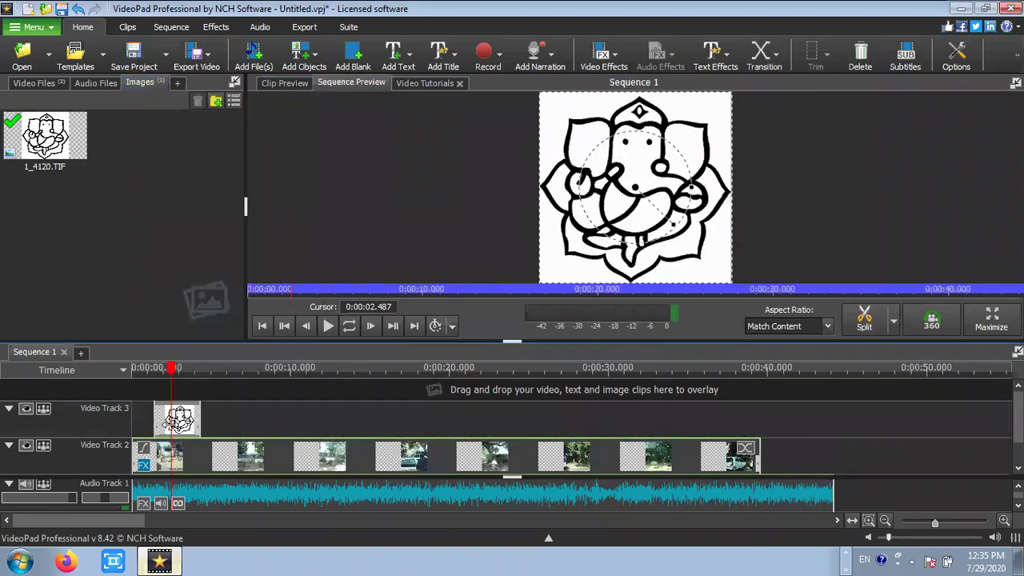
drag(186, 428, 164, 428)
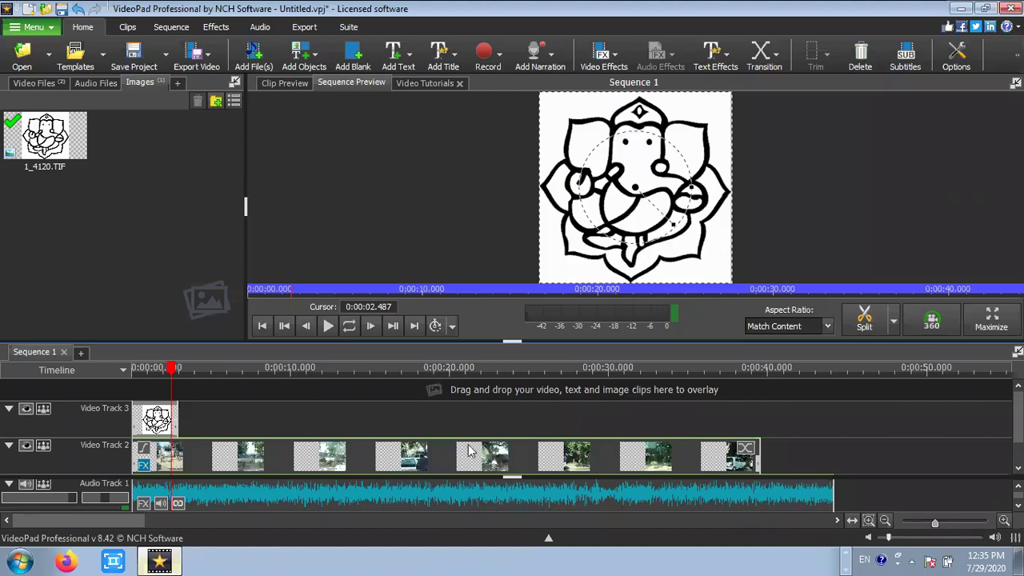
right_click(148, 419)
click(188, 325)
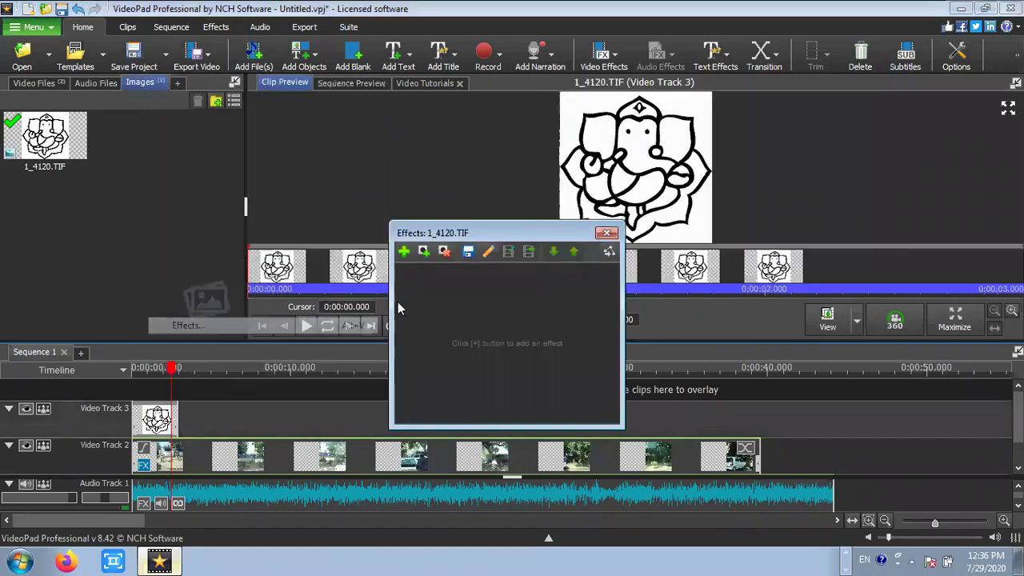
click(403, 251)
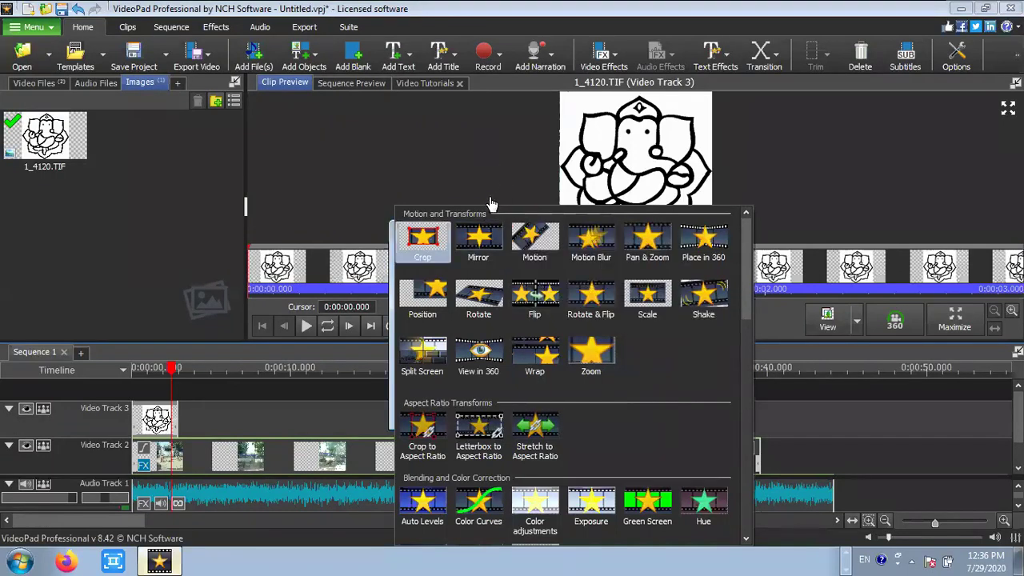
click(481, 174)
click(607, 232)
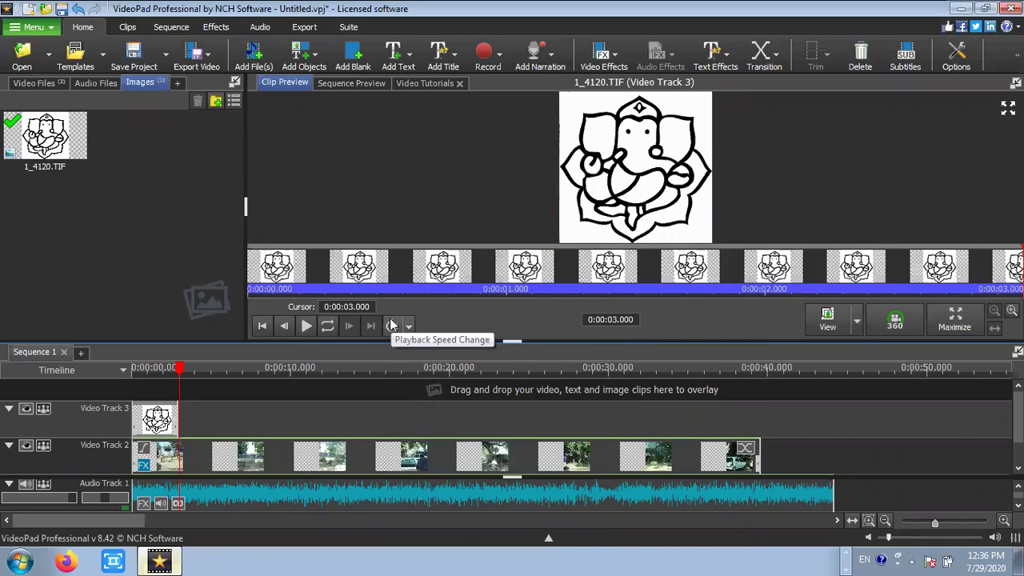
click(254, 58)
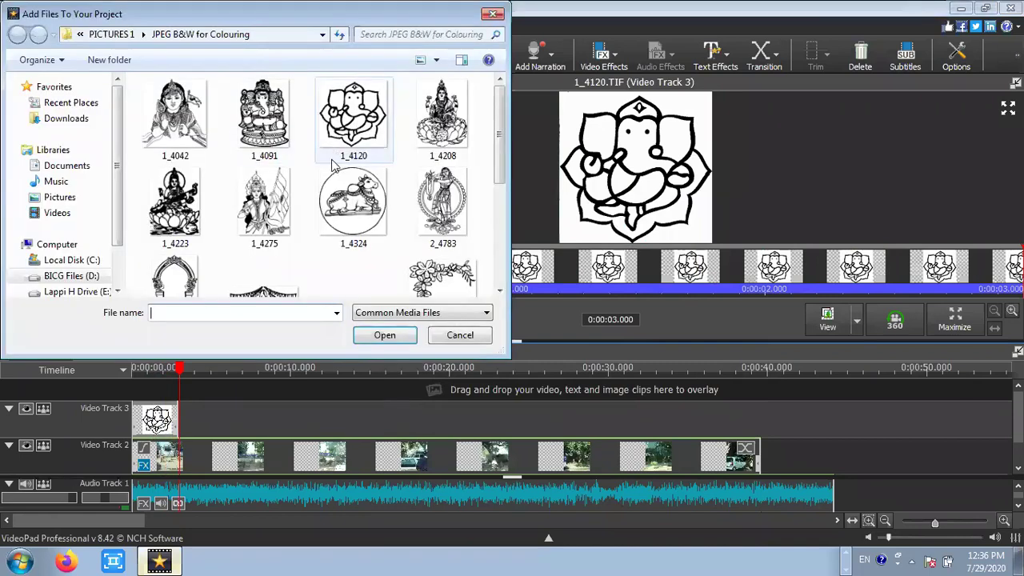
click(68, 119)
key(End)
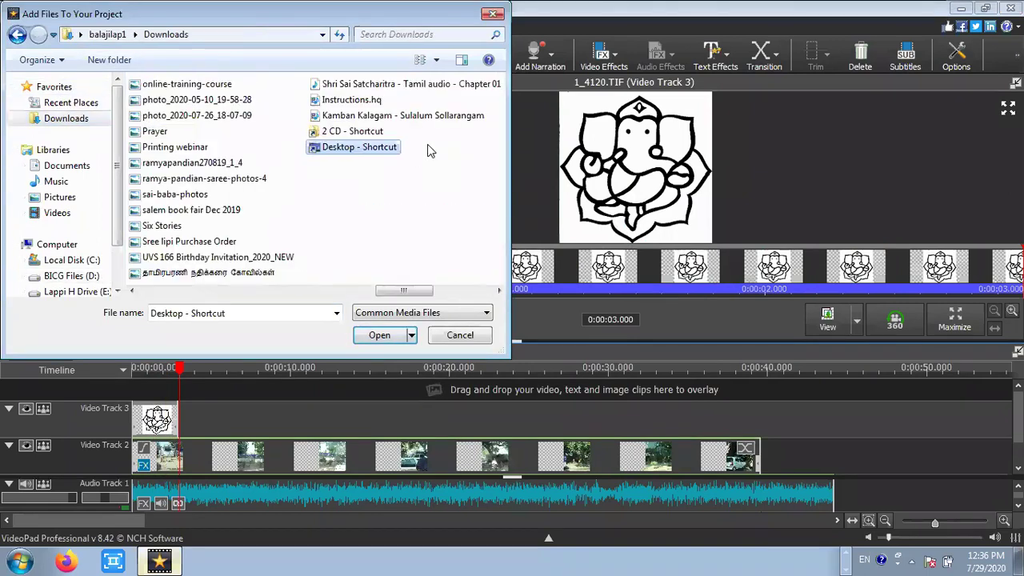
double_click(343, 134)
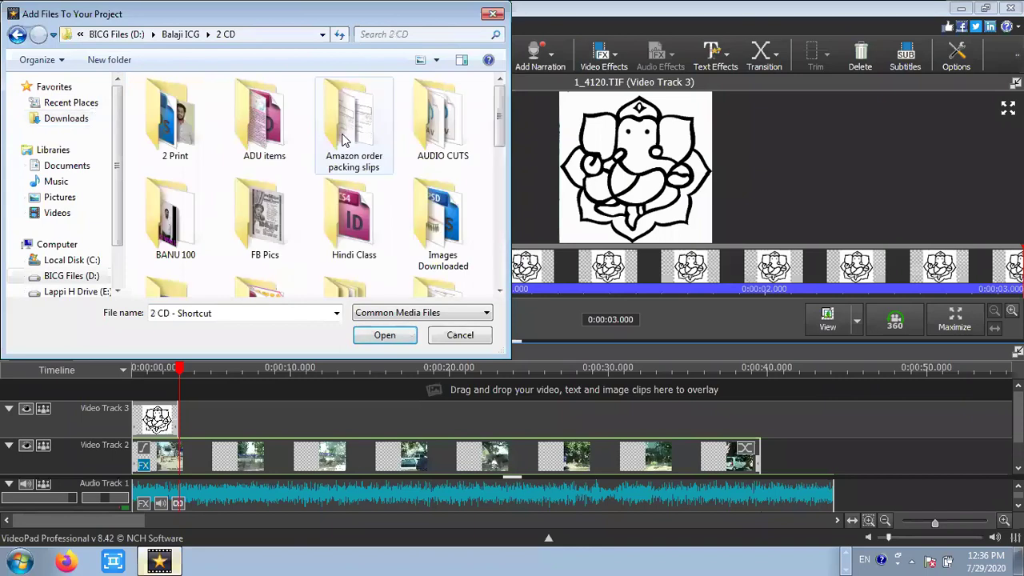
scroll(339, 199, down, 5)
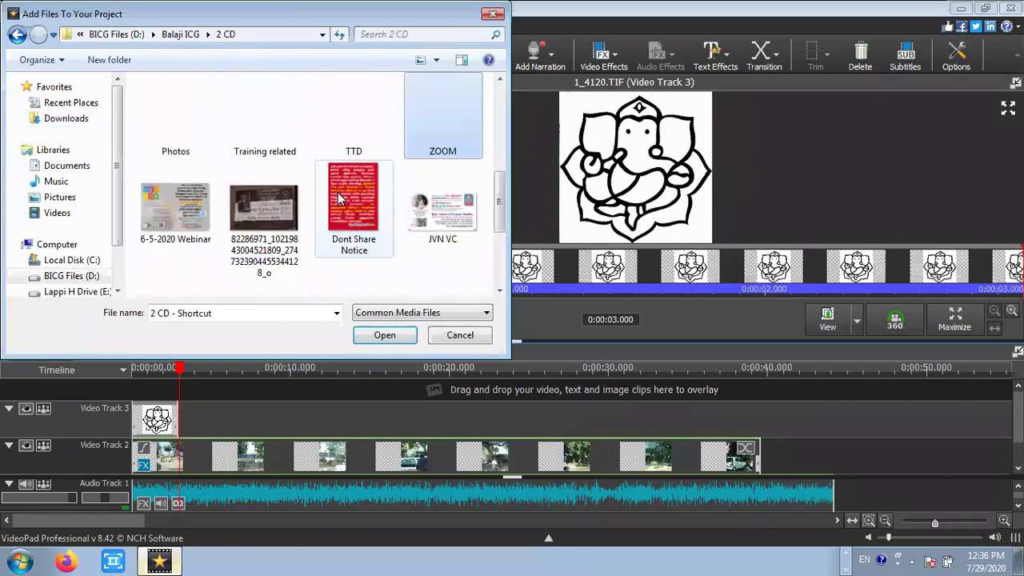
double_click(448, 121)
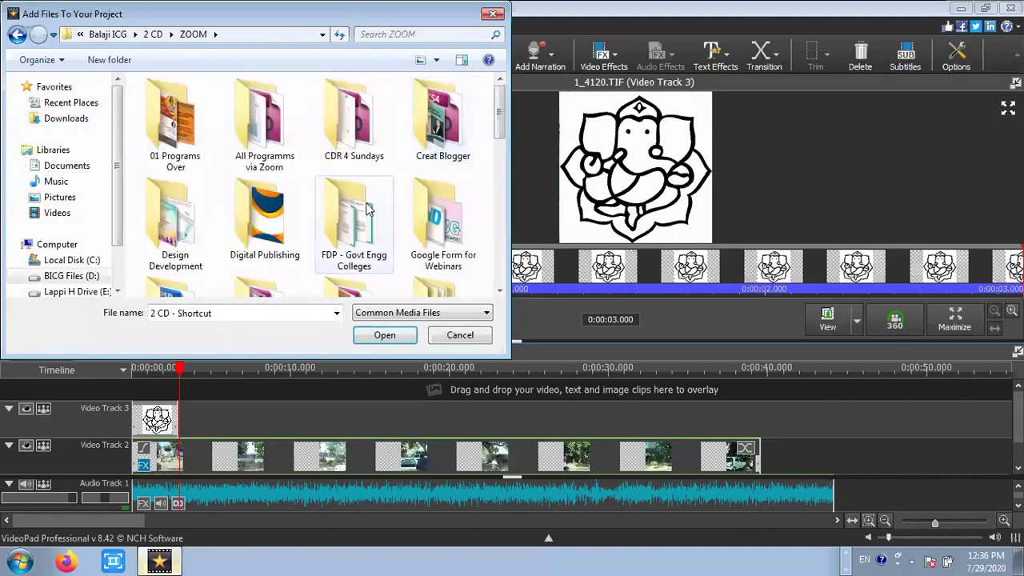
click(496, 168)
drag(496, 168, 496, 156)
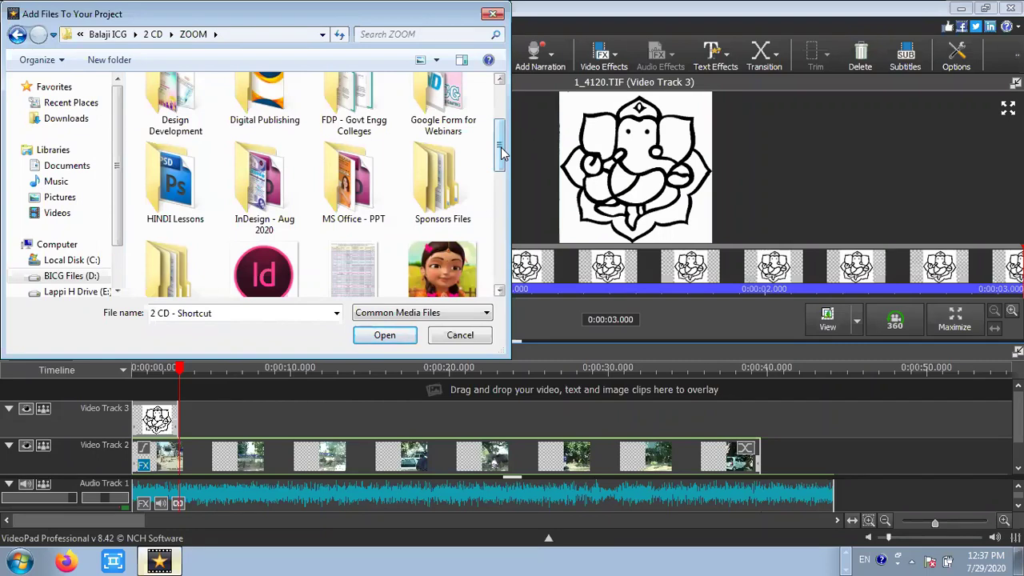
click(846, 558)
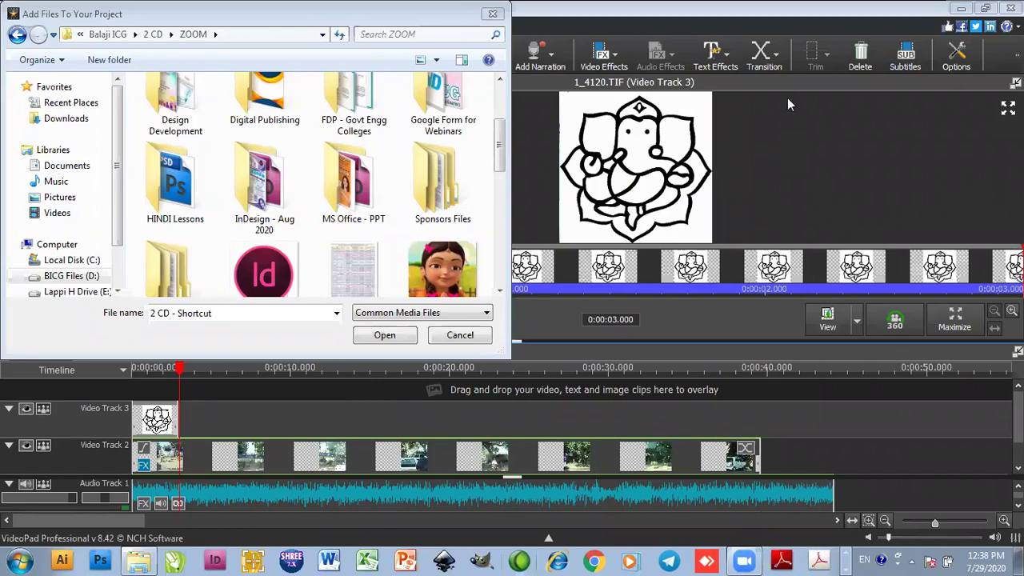
click(459, 336)
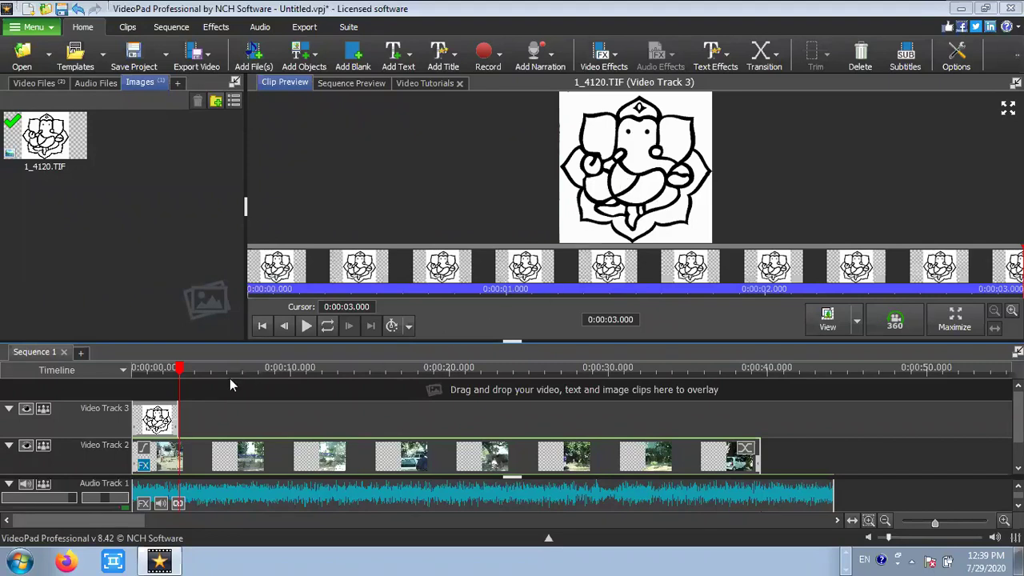
- Delete the 1_4120 image clip from Video Track 3, leaving the two split-screen video clips on the timeline
click(154, 468)
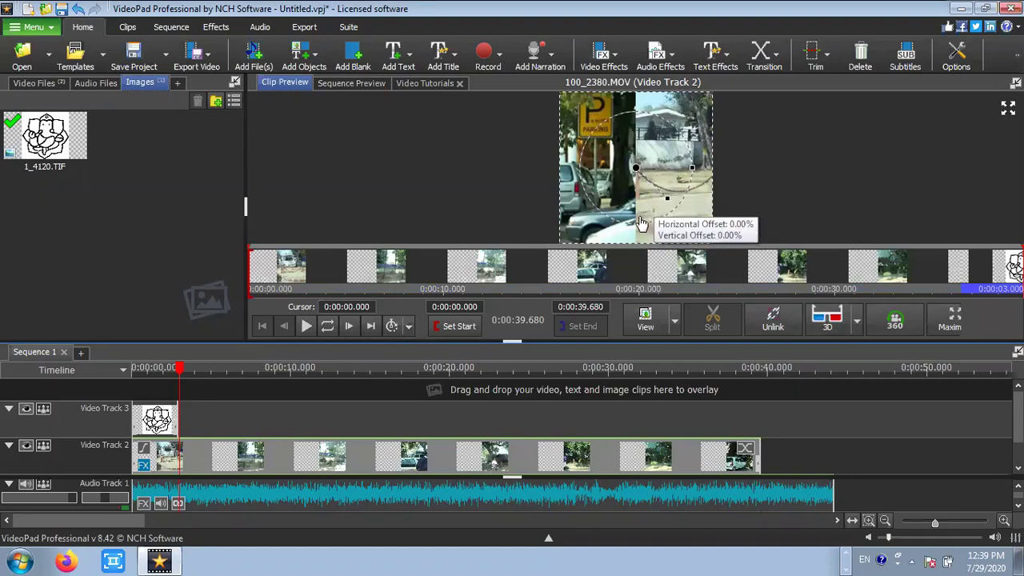
click(160, 421)
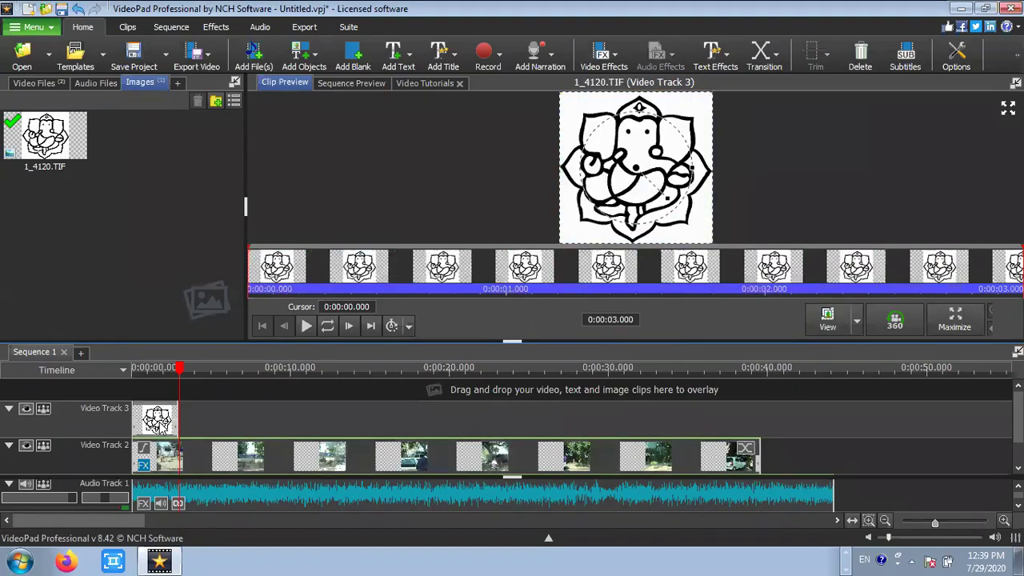
key(Delete)
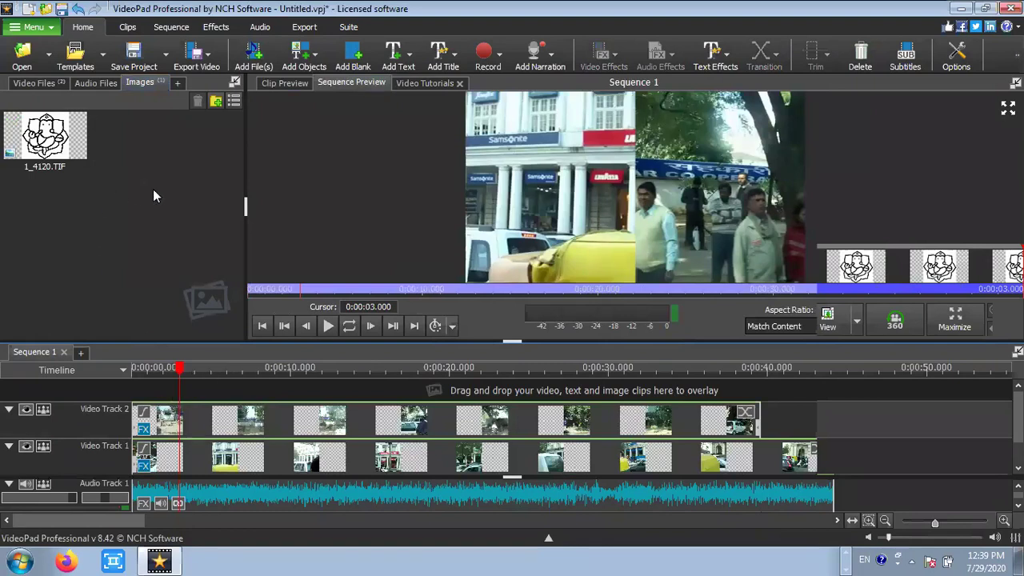
- Start adding files to the project and browse to the Desktop through its shortcut in the Downloads folder
click(253, 55)
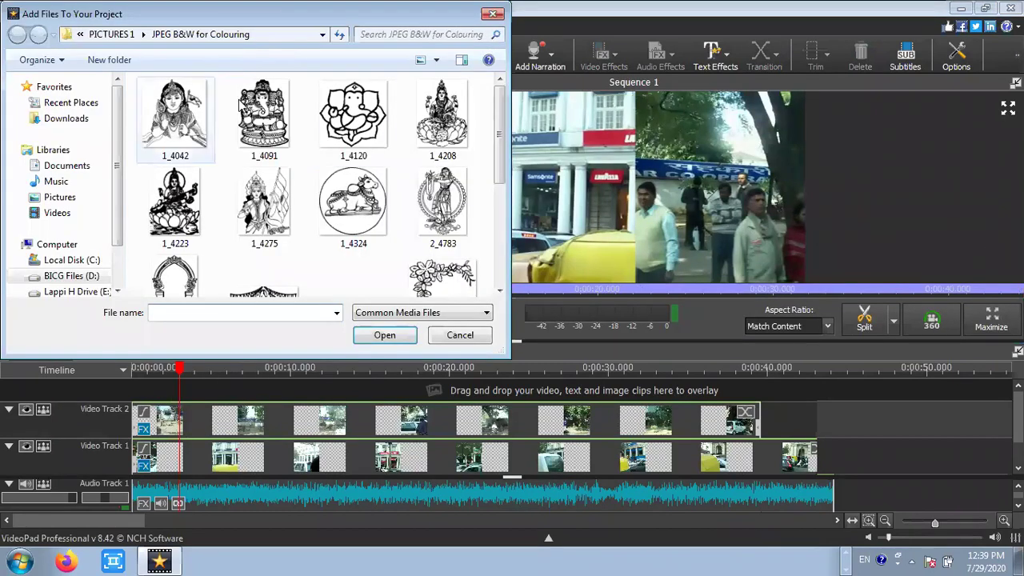
click(67, 120)
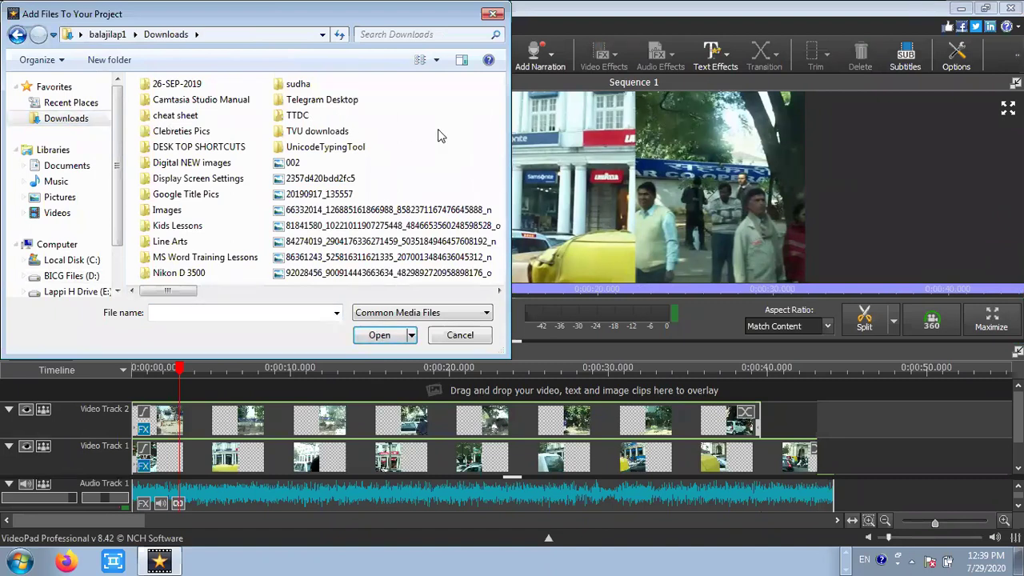
scroll(439, 136, down, 5)
click(348, 149)
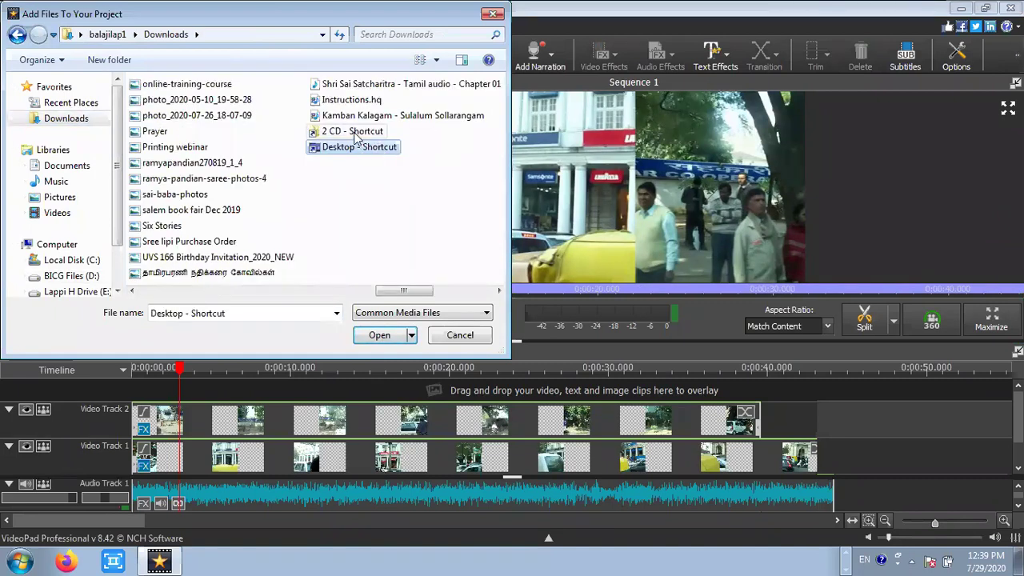
double_click(348, 151)
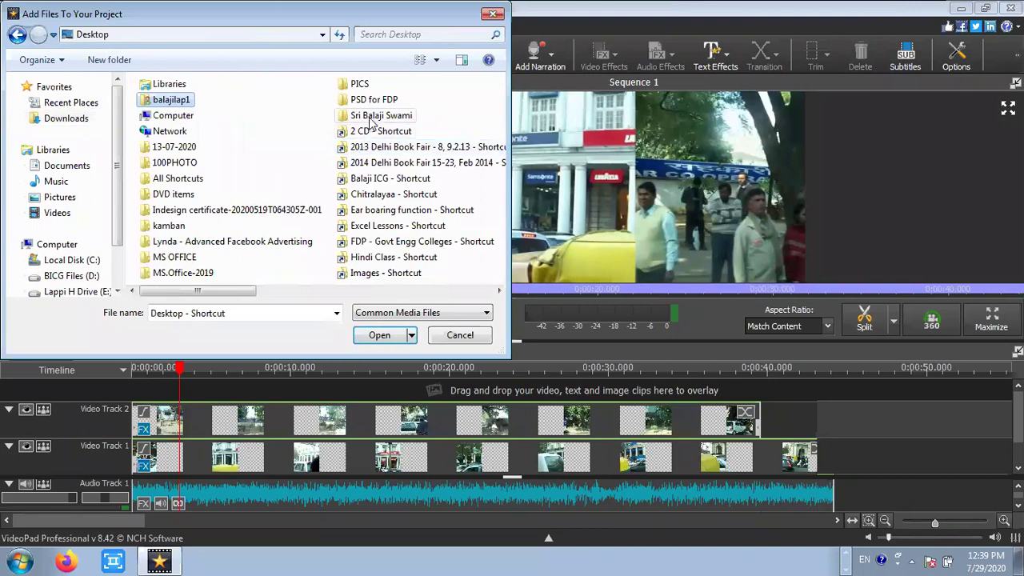
- Import the 100_2639, 100_2640, 100_2641 and 100_2657 videos from the Sample Voideos folder in PSD for FDP > Video - Class files
scroll(367, 104, down, 1)
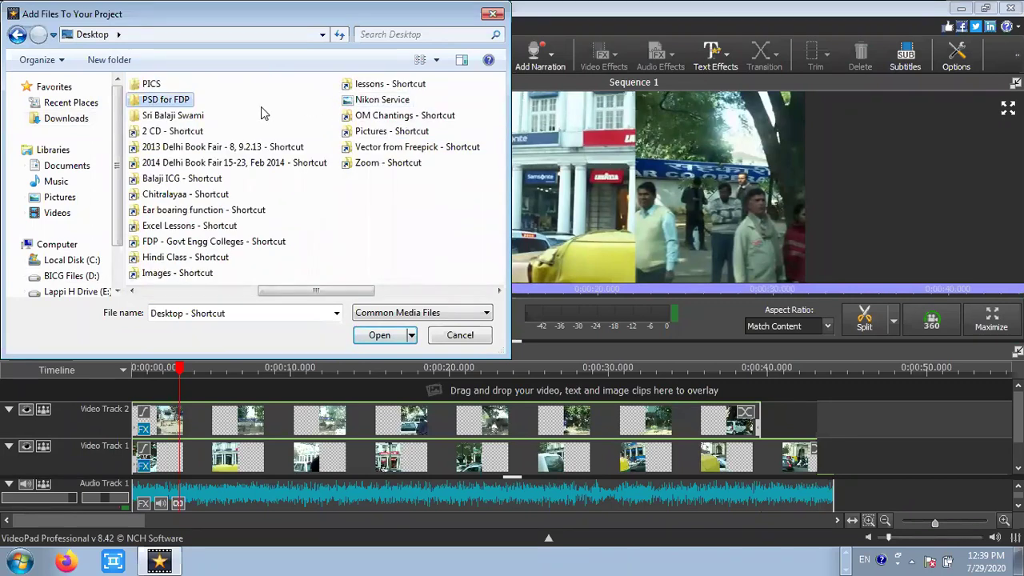
key(Return)
double_click(214, 119)
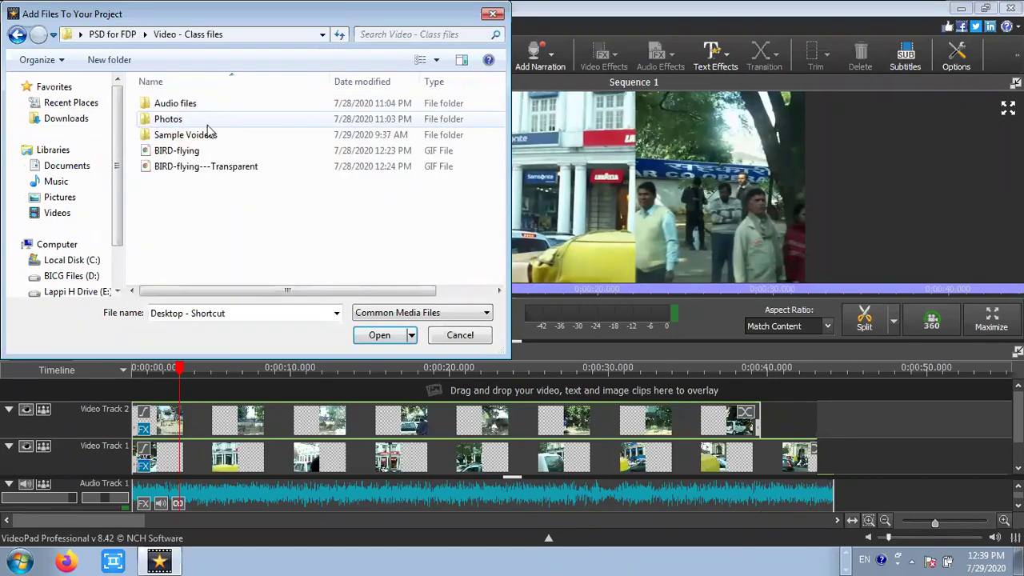
double_click(200, 134)
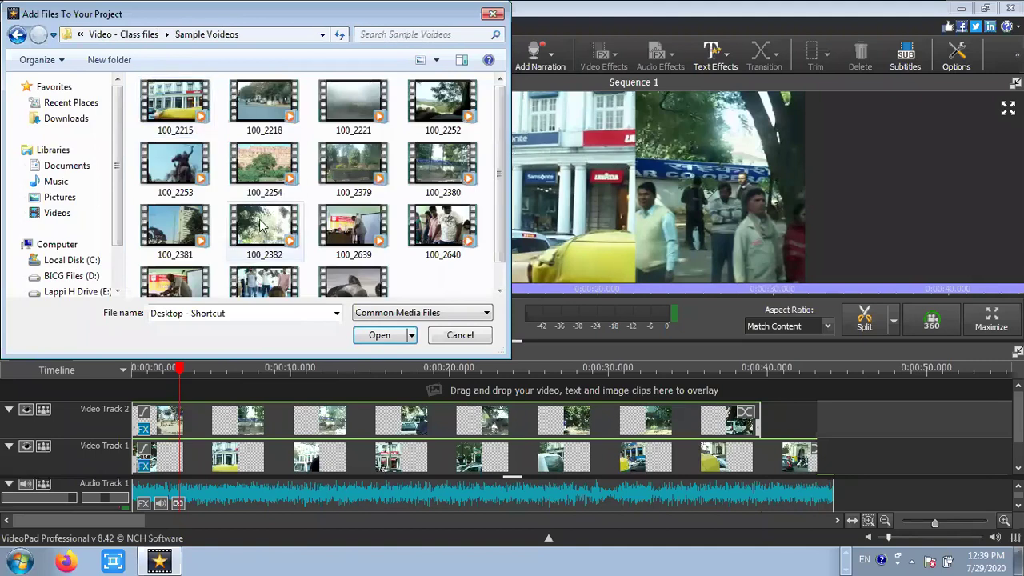
click(353, 228)
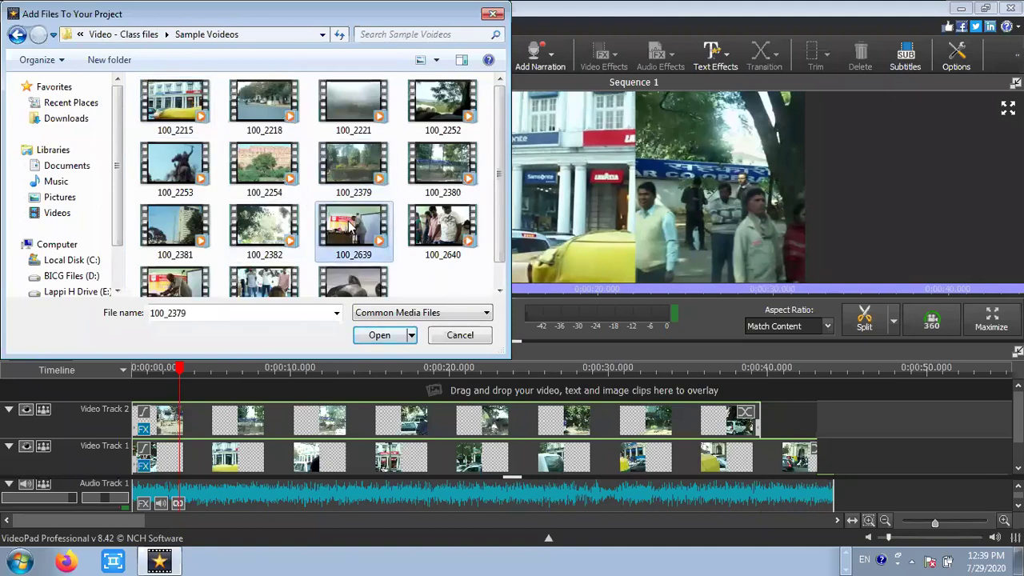
shift+click(264, 281)
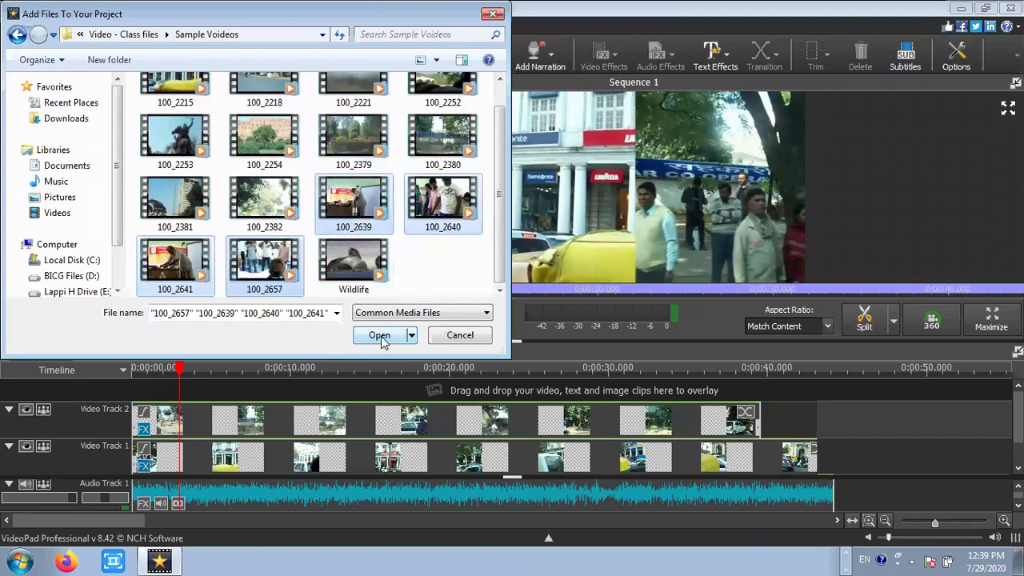
click(381, 336)
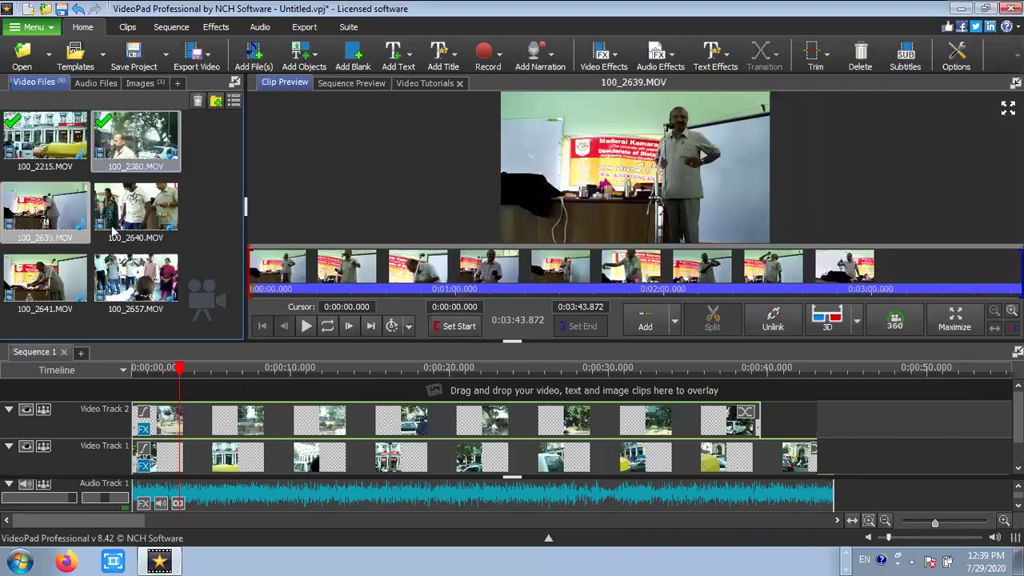
- Place the 100_2641 clip at the start of a new Video Track 3 and add the Scale effect to it
click(38, 276)
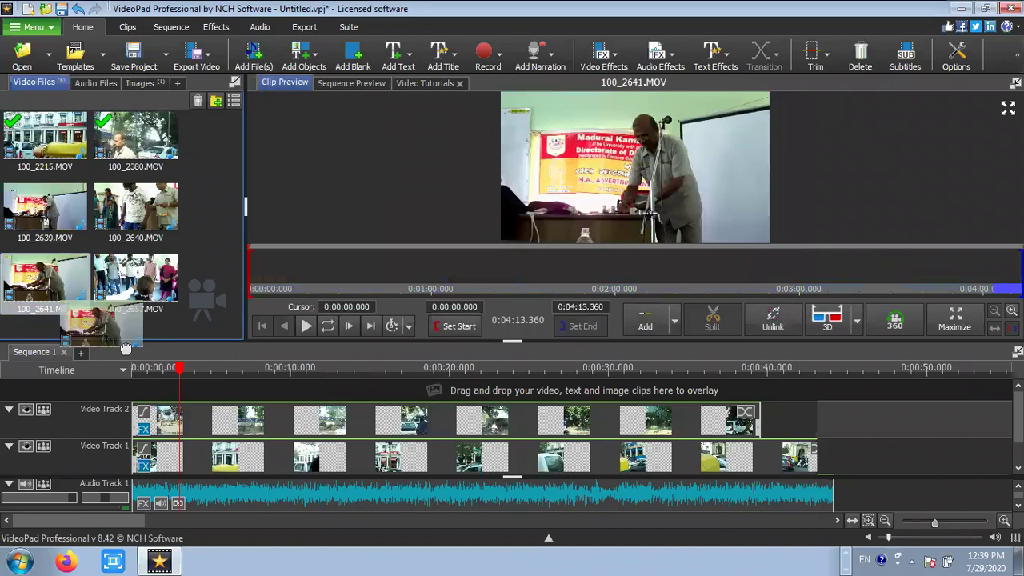
drag(154, 377, 138, 384)
drag(206, 424, 168, 428)
right_click(168, 428)
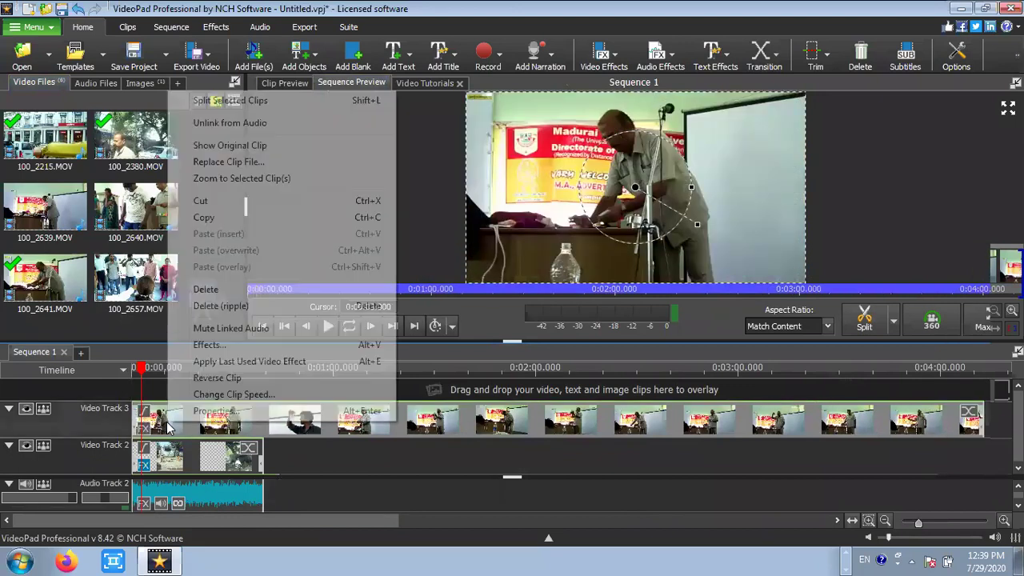
click(206, 349)
click(404, 250)
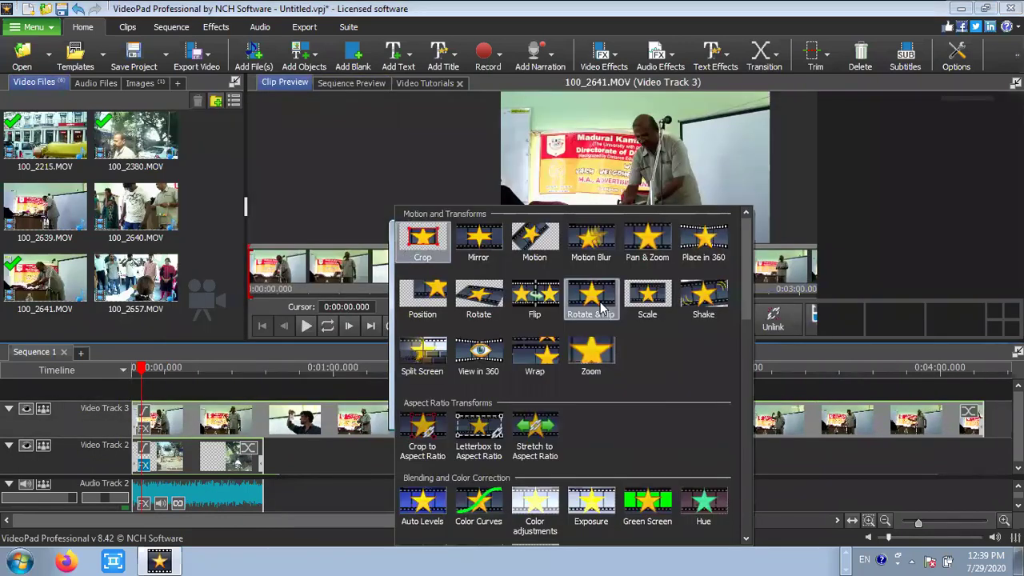
click(647, 296)
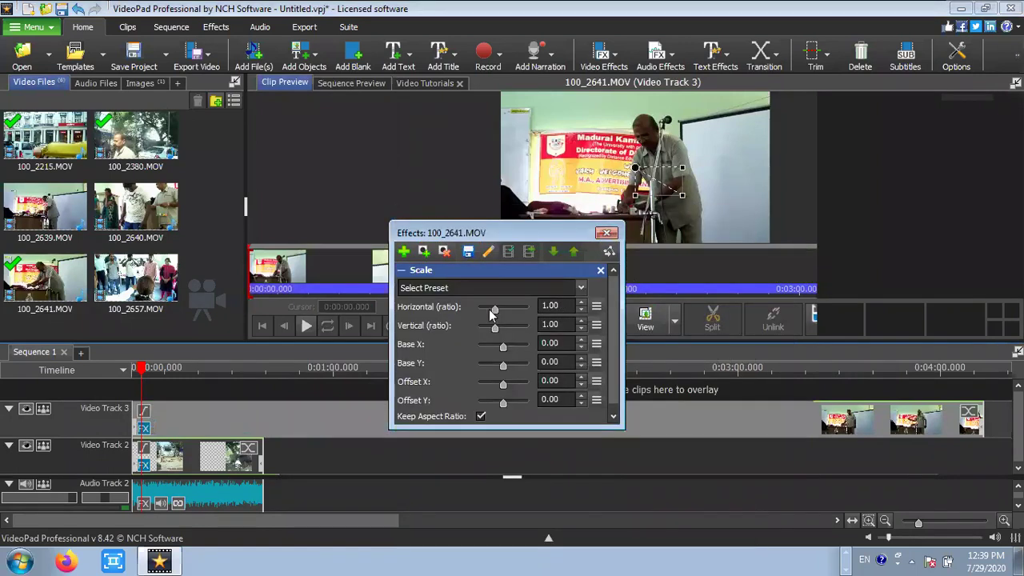
- Try horizontal and vertical scale ratios of 2.43, 1.08, 0.00 and 1.40 on the 100_2641 clip
drag(493, 314, 518, 308)
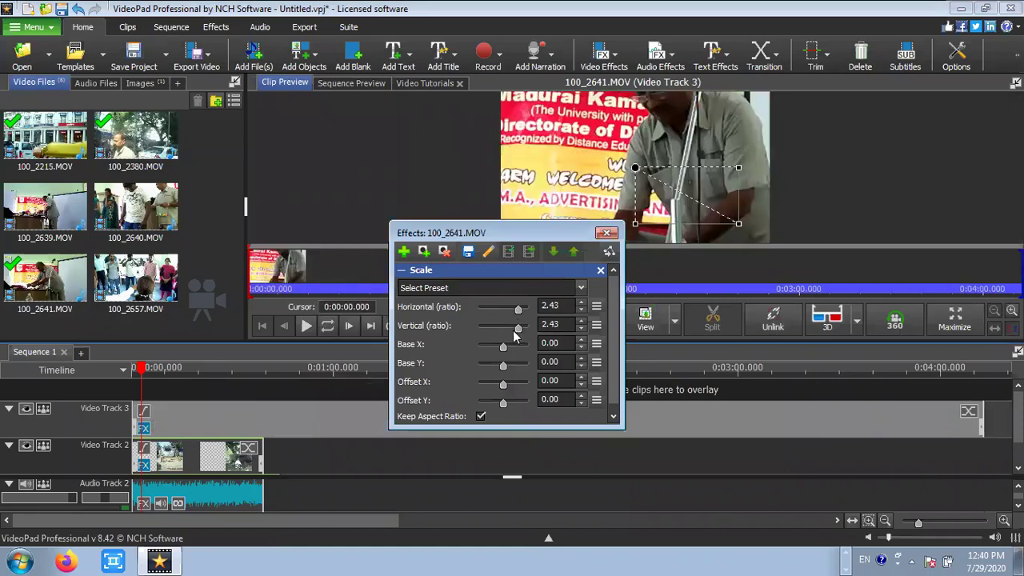
drag(518, 309, 497, 310)
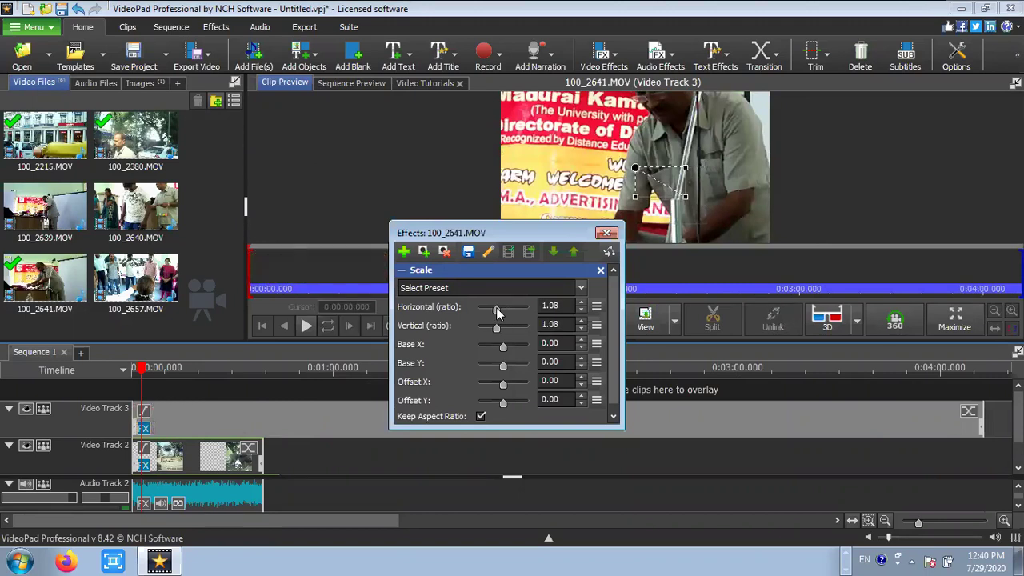
drag(497, 311, 479, 313)
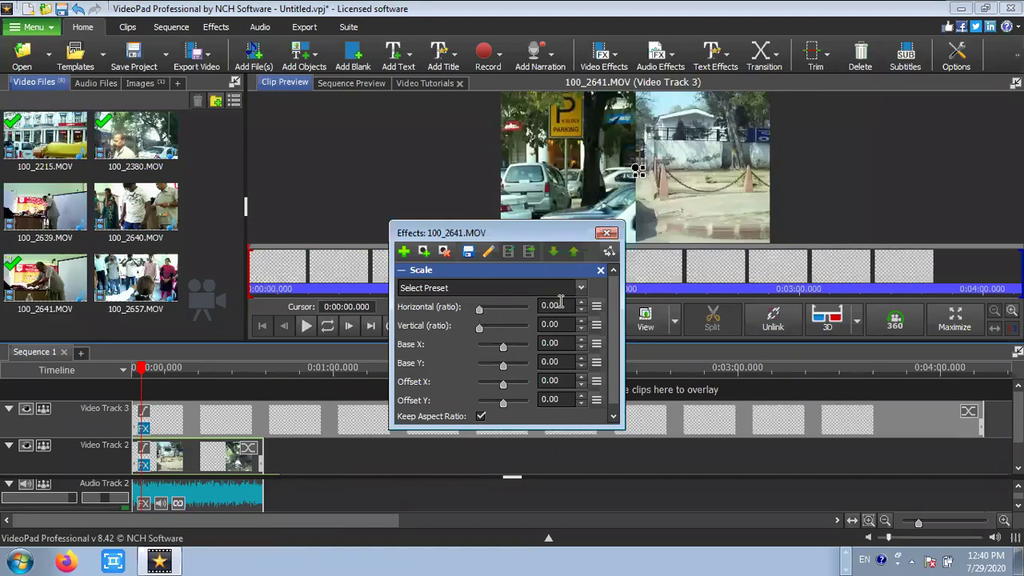
key(BackSpace)
key(BackSpace)
key(BackSpace)
key(BackSpace)
text(1.4)
key(Return)
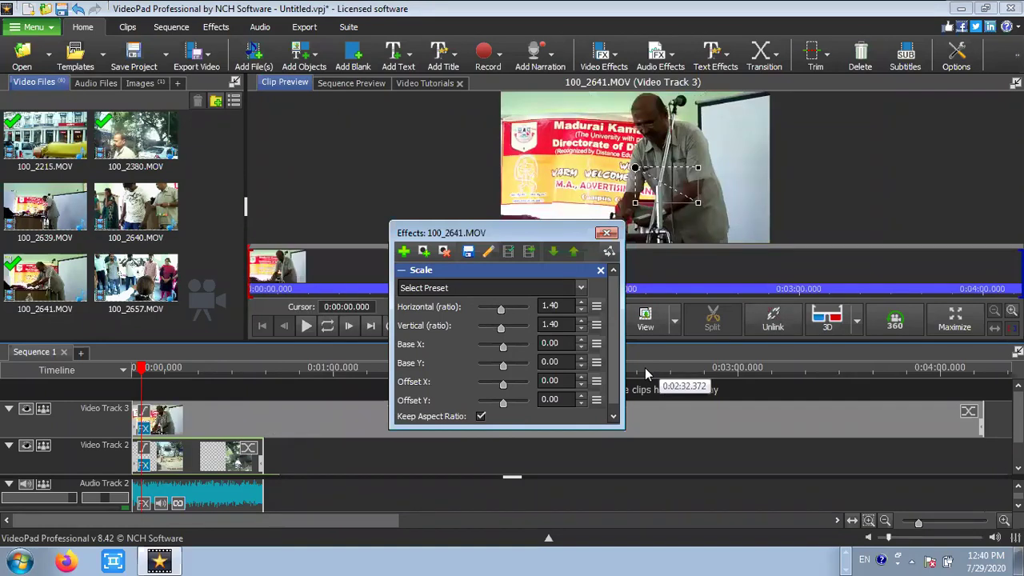
- Shrink the 100_2641 clip in the preview to a scale ratio of 0.30, keeping its aspect ratio
drag(697, 202, 674, 200)
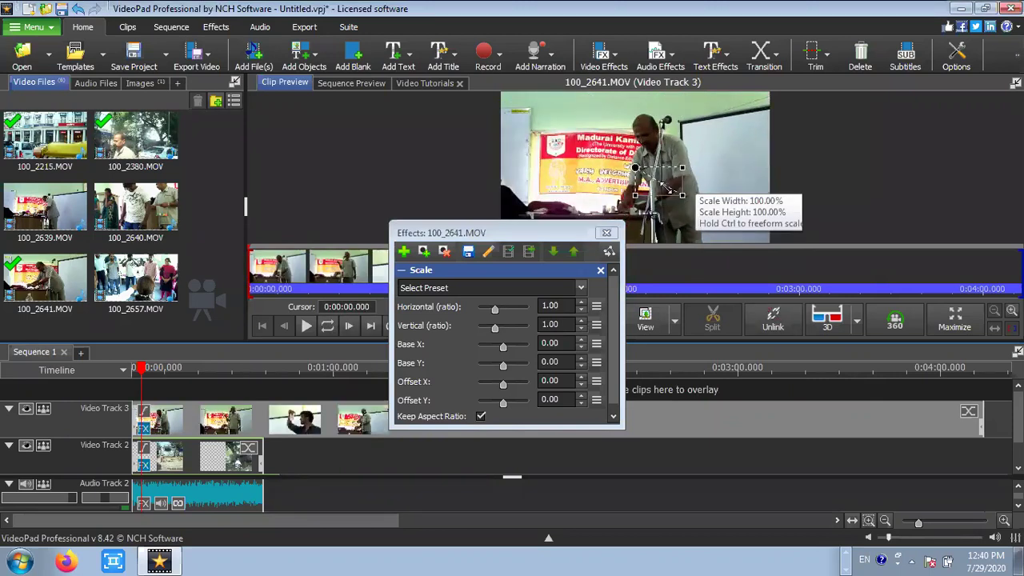
drag(666, 187, 646, 198)
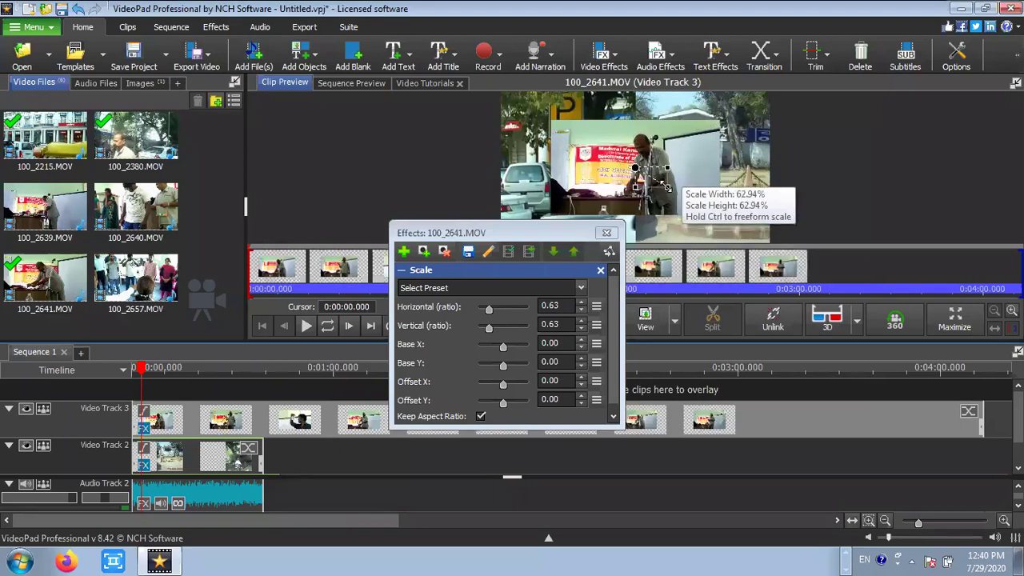
drag(666, 187, 656, 176)
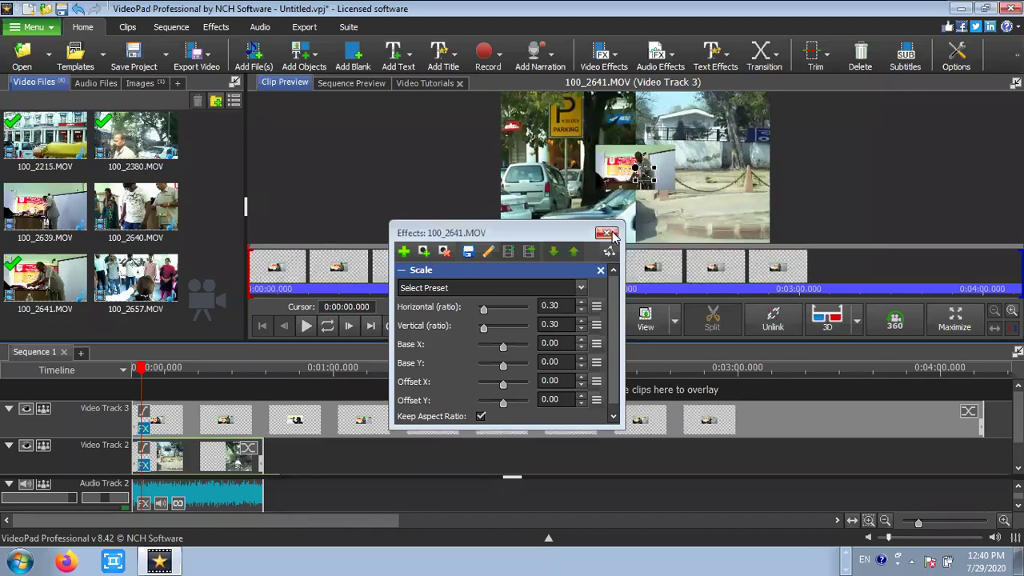
- Add the Position effect to the 100_2641 clip and move the picture to horizontal 39.00 and vertical -35.64, in the frame's upper-right corner
click(403, 252)
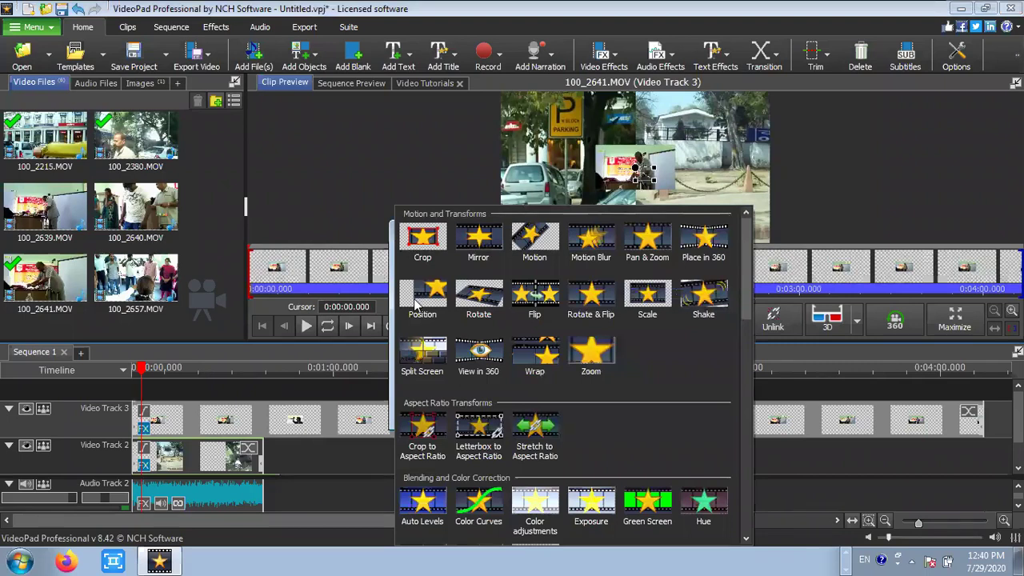
click(415, 302)
drag(641, 169, 736, 124)
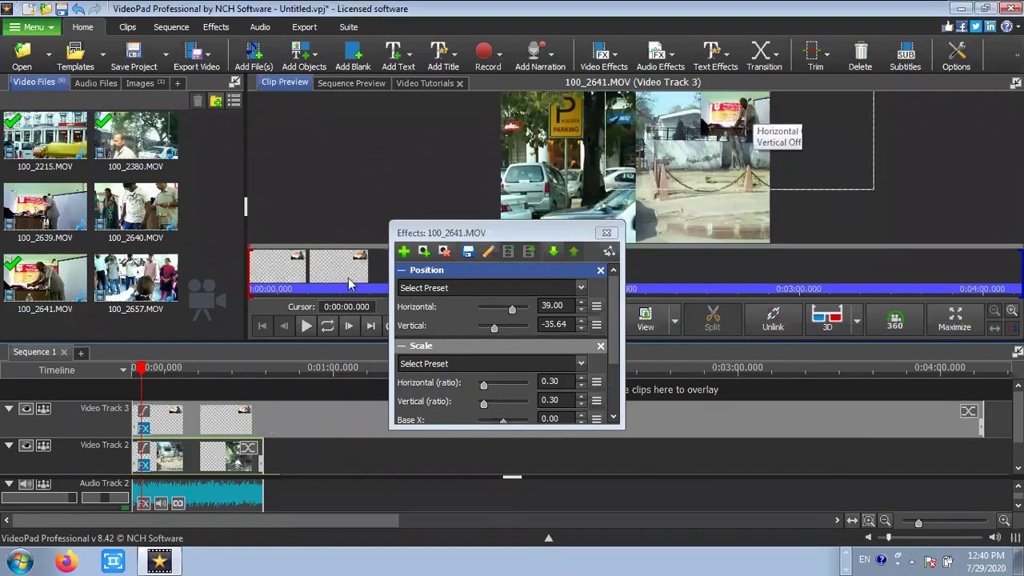
- Close the effects window, play the 100_2641 clip to check the overlay, and pause the playback
click(312, 339)
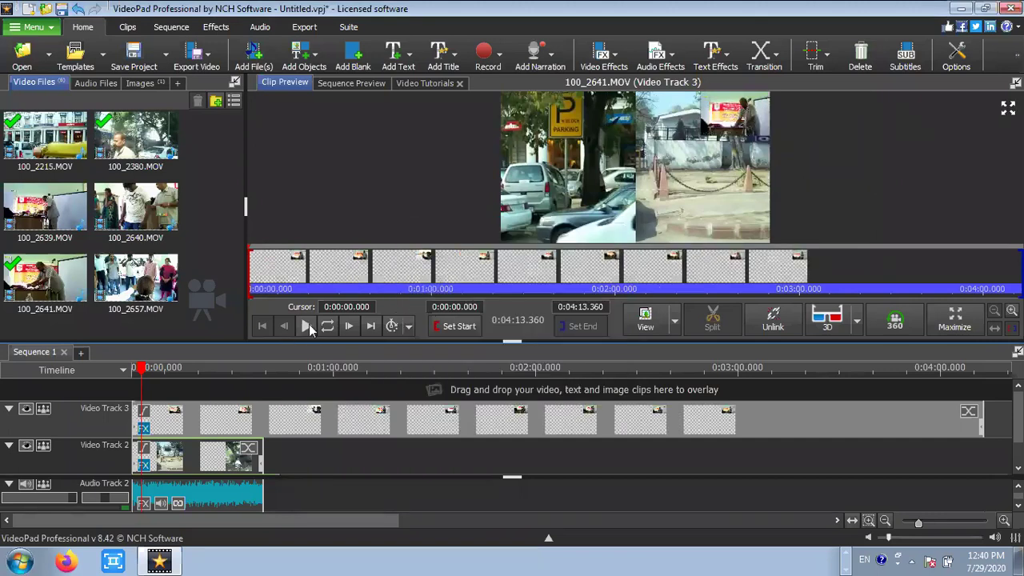
click(307, 327)
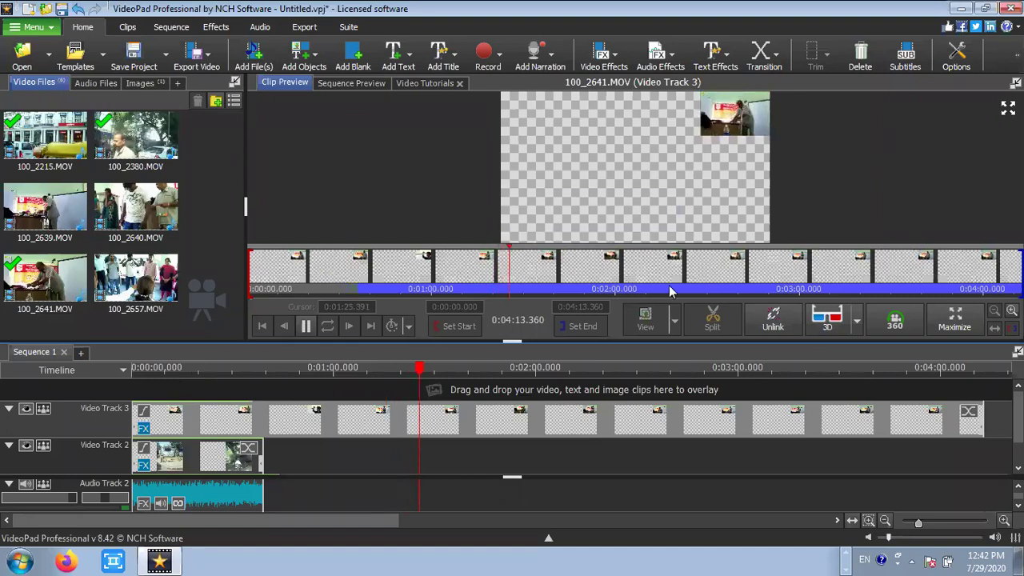
click(306, 326)
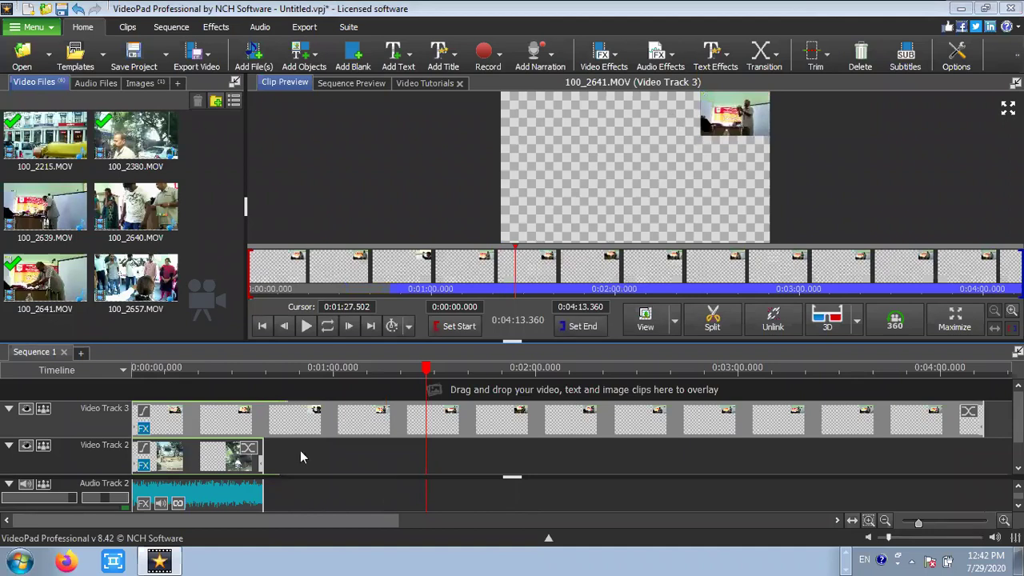
- Move the 100_2380 clip to about the two-minute mark on Video Track 2, return it to the track's start, and reselect the 100_2641 clip
drag(148, 457, 543, 468)
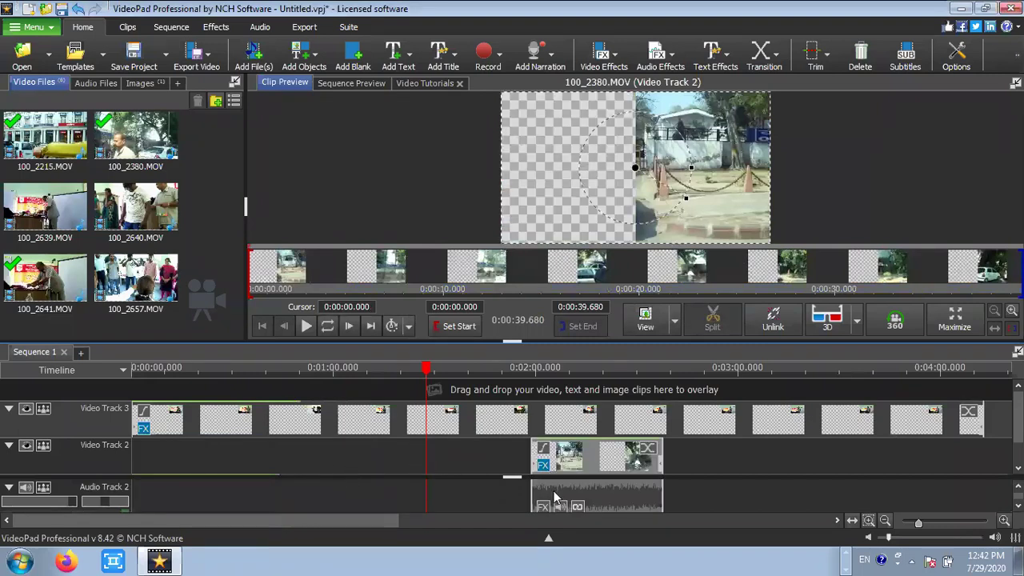
drag(612, 477, 197, 475)
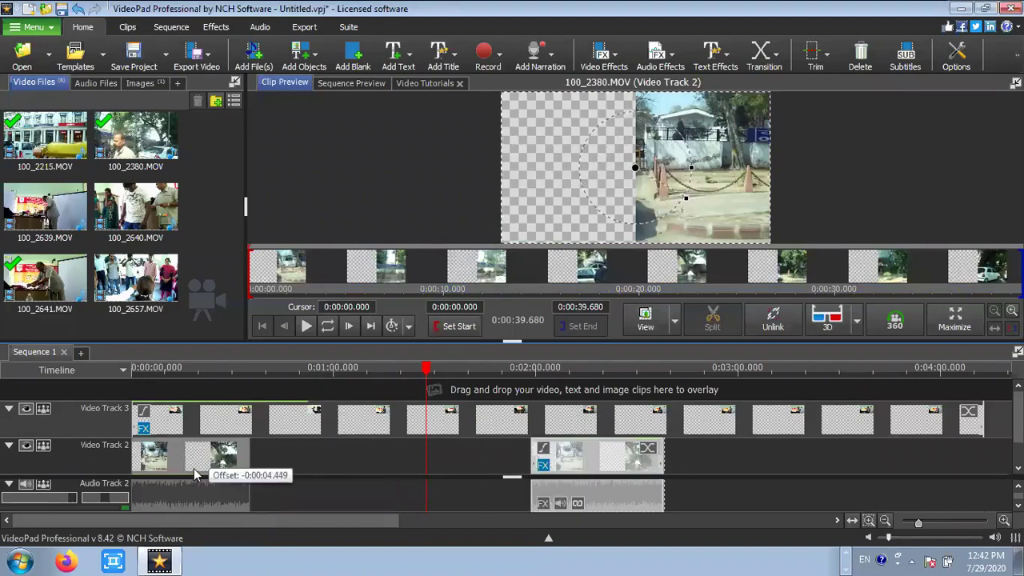
click(182, 429)
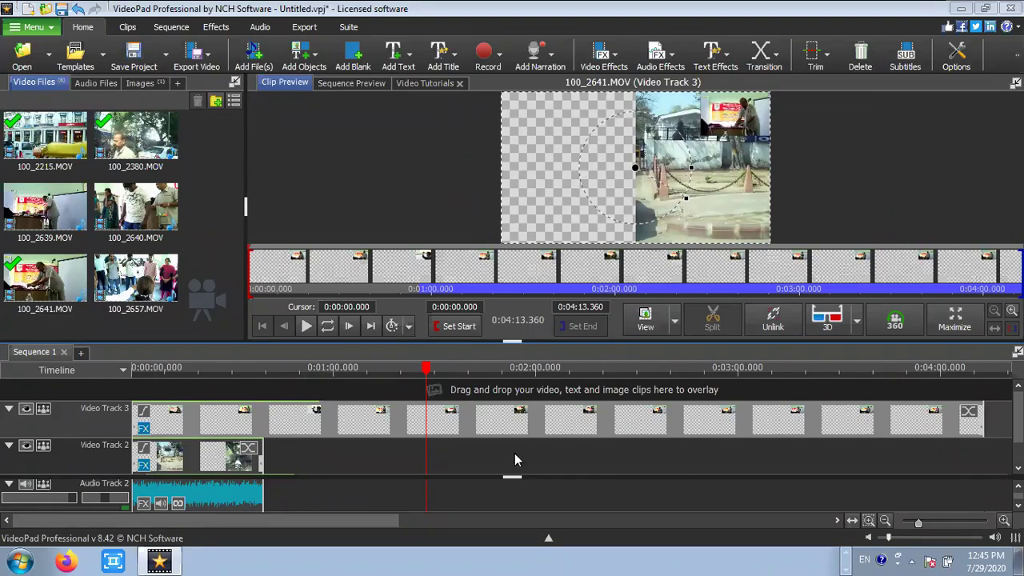
click(172, 460)
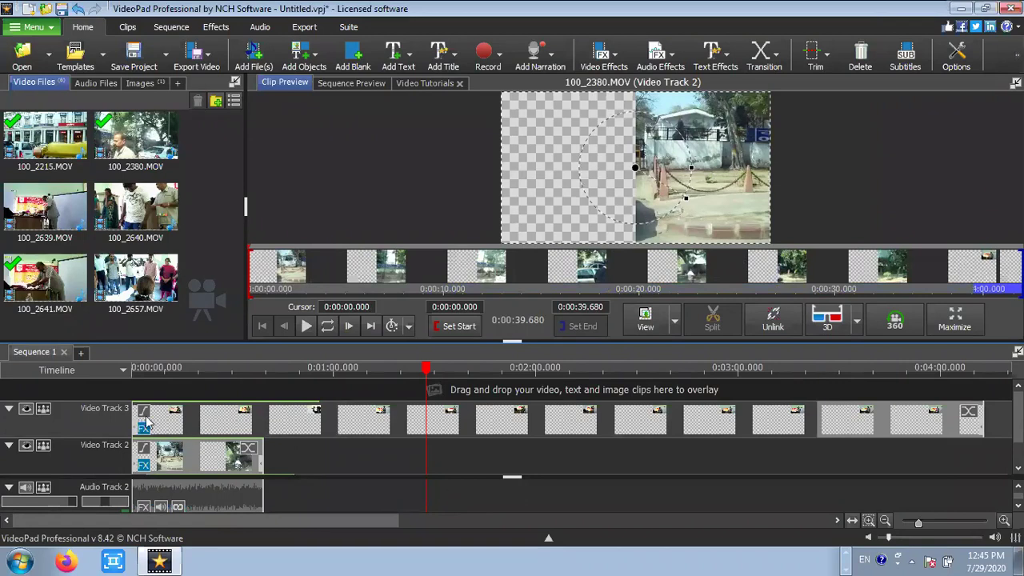
click(170, 419)
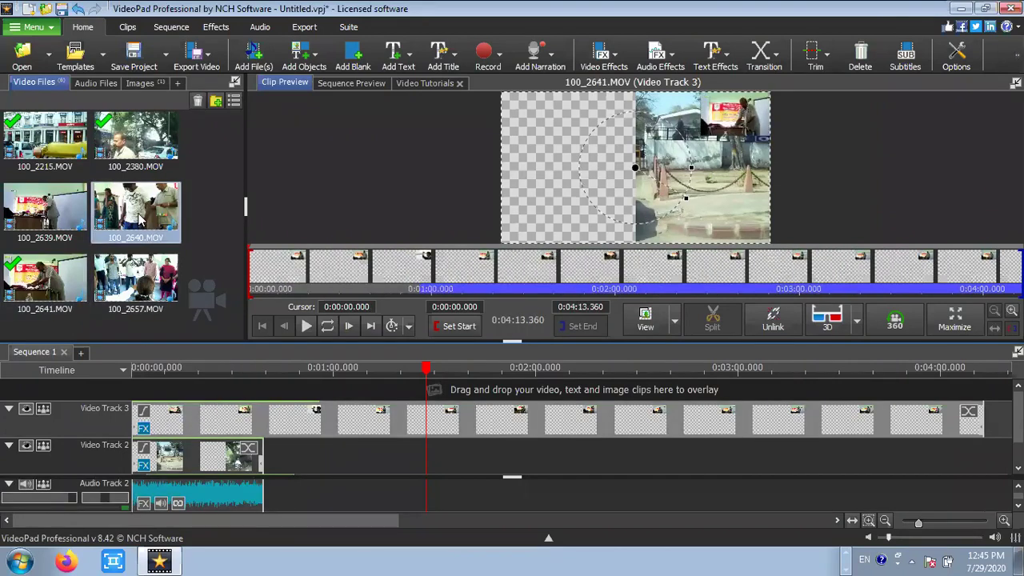
- Place the 100_2640 clip at the start of a new Video Track 4 and add the Place in 360 effect to it
drag(148, 379, 166, 396)
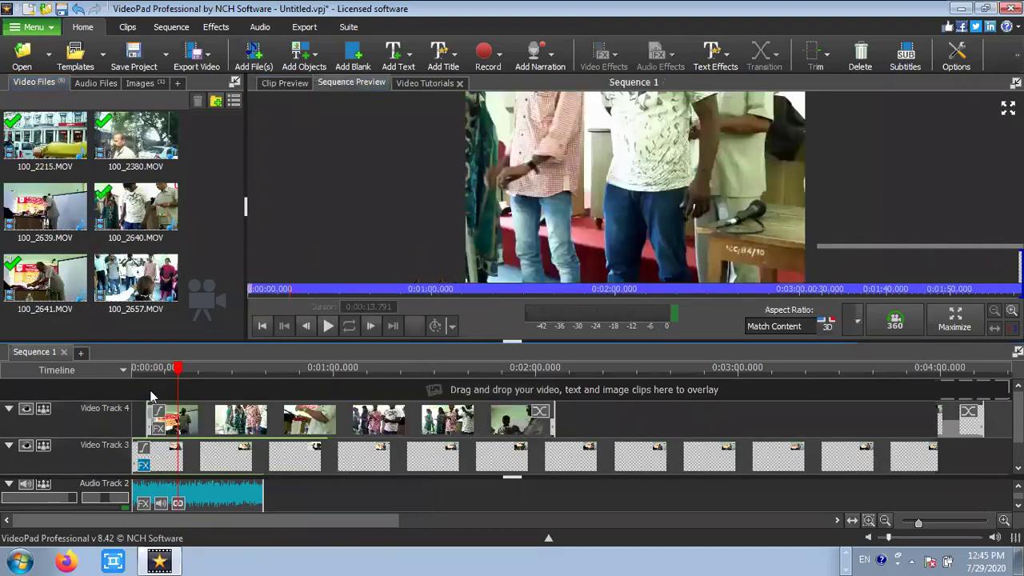
mouse_move(187, 434)
mouse_down()
mouse_move(157, 428)
mouse_move(169, 425)
mouse_up()
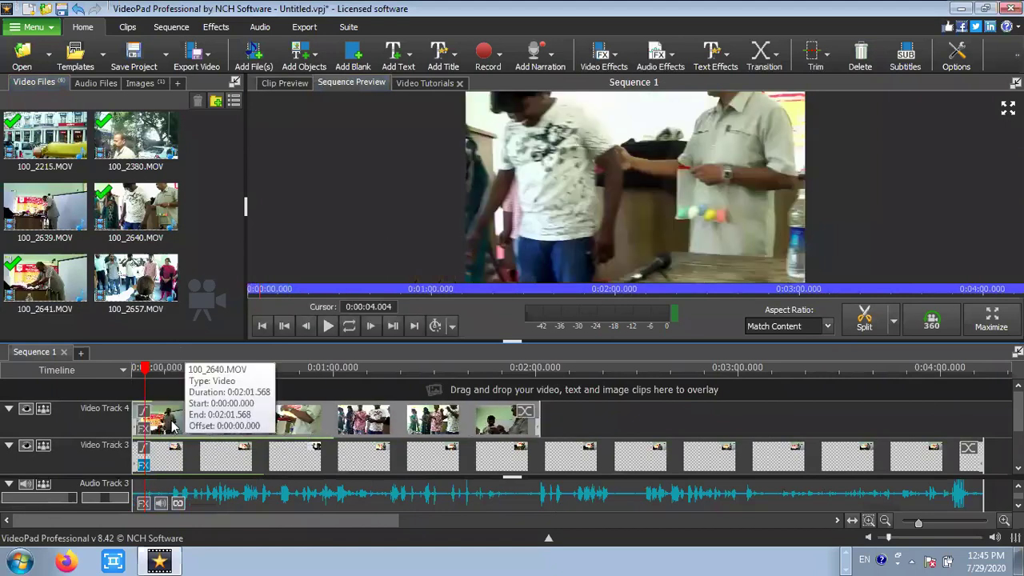
right_click(172, 426)
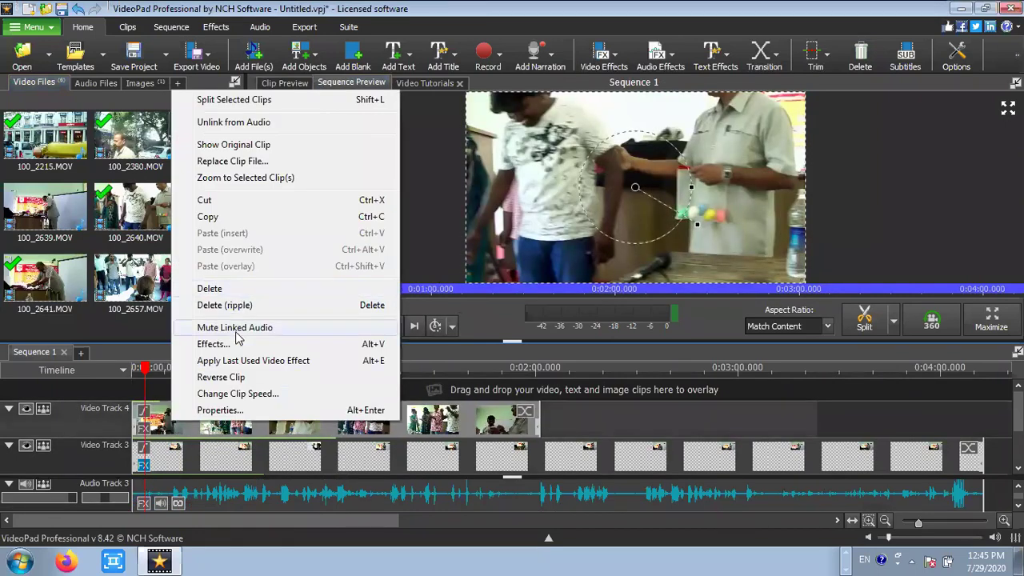
click(212, 343)
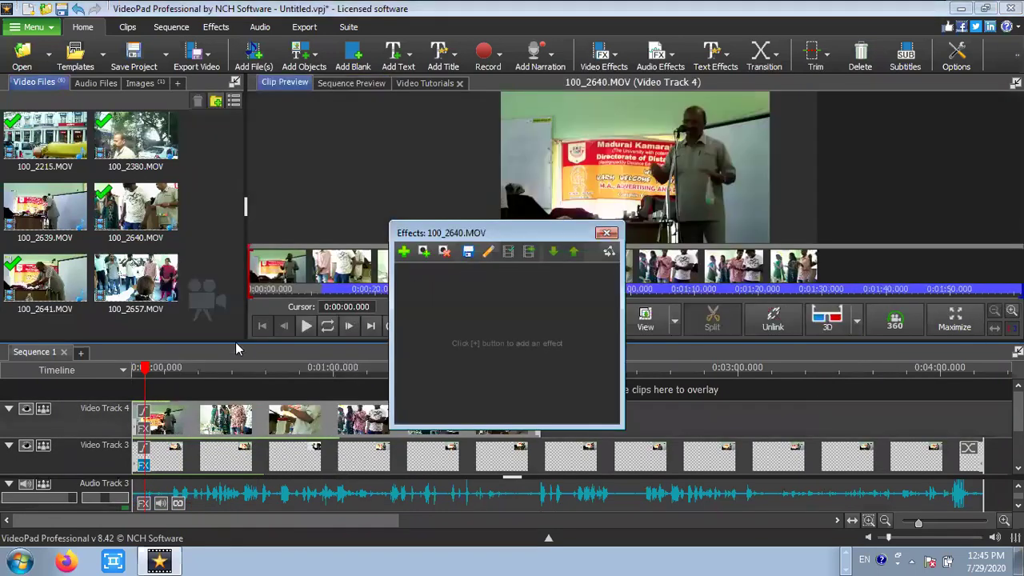
click(406, 252)
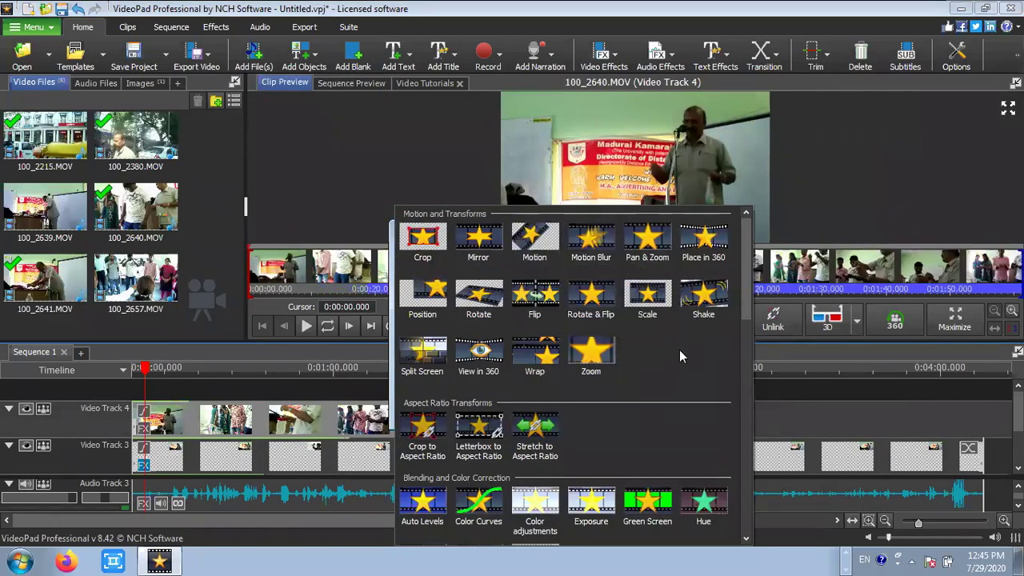
click(703, 240)
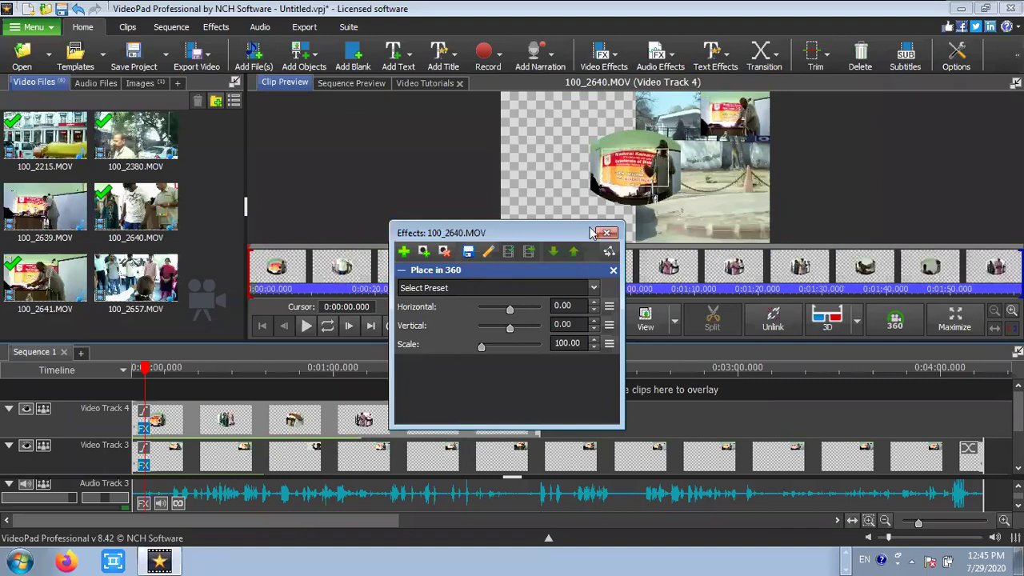
- Set the Place in 360 effect to horizontal 25.20, vertical -28.80 and scale 200.90
drag(507, 306, 487, 350)
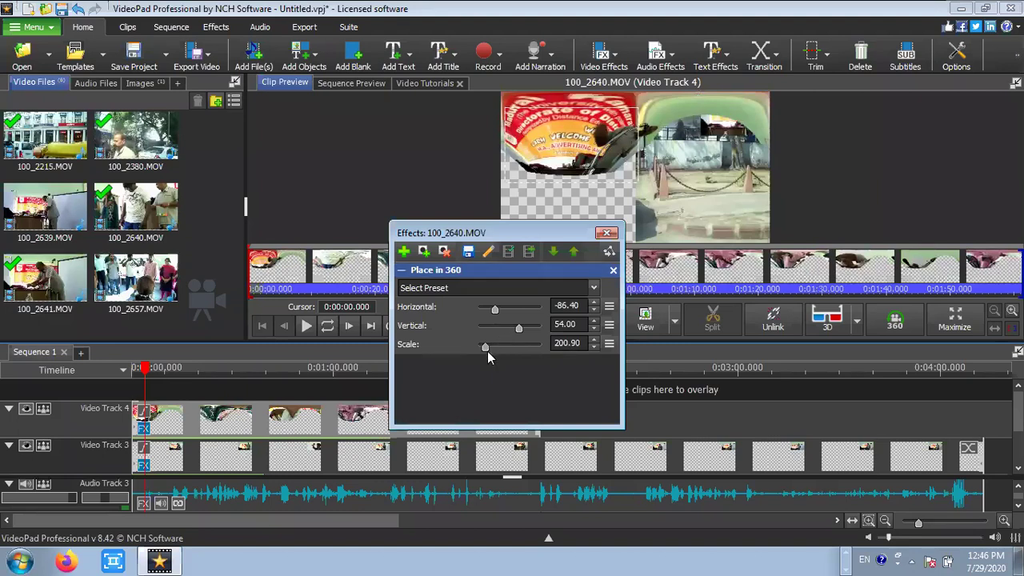
mouse_move(484, 346)
mouse_down()
mouse_move(494, 344)
mouse_move(483, 342)
mouse_up()
drag(511, 330, 518, 310)
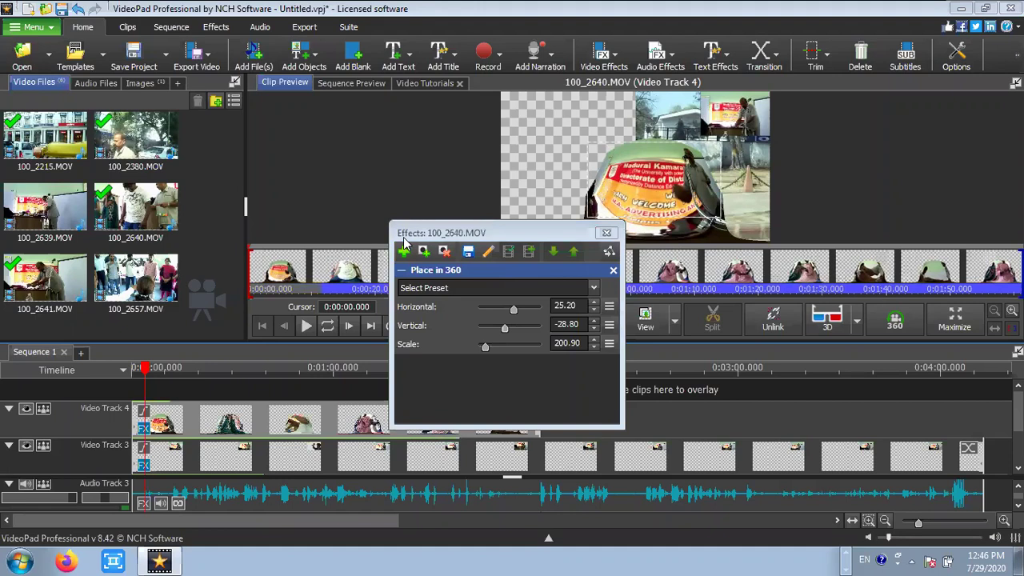
- Close the effects window, play the 100_2640 clip to check the Place in 360 result, and return the cursor to the start
click(603, 233)
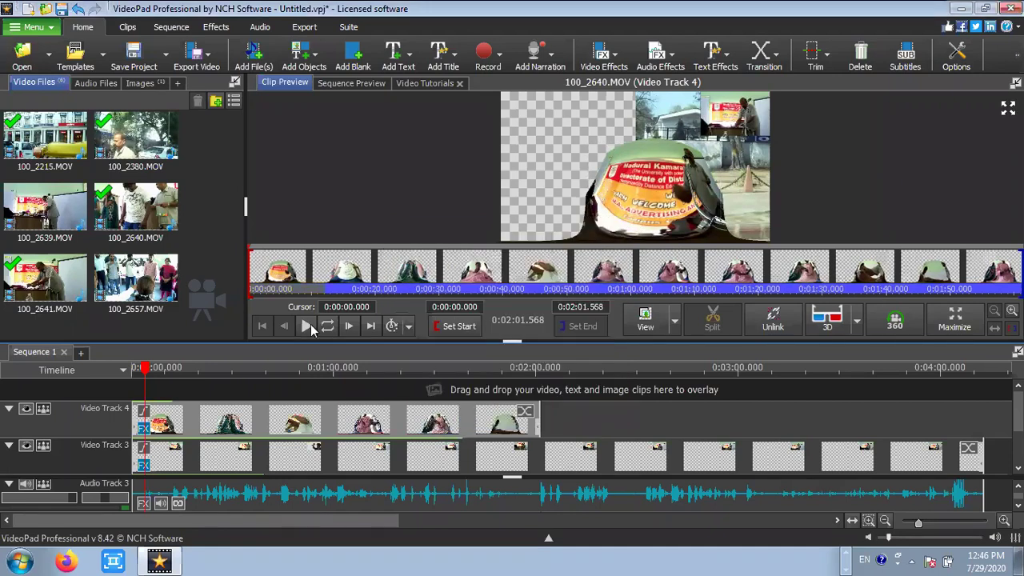
click(306, 325)
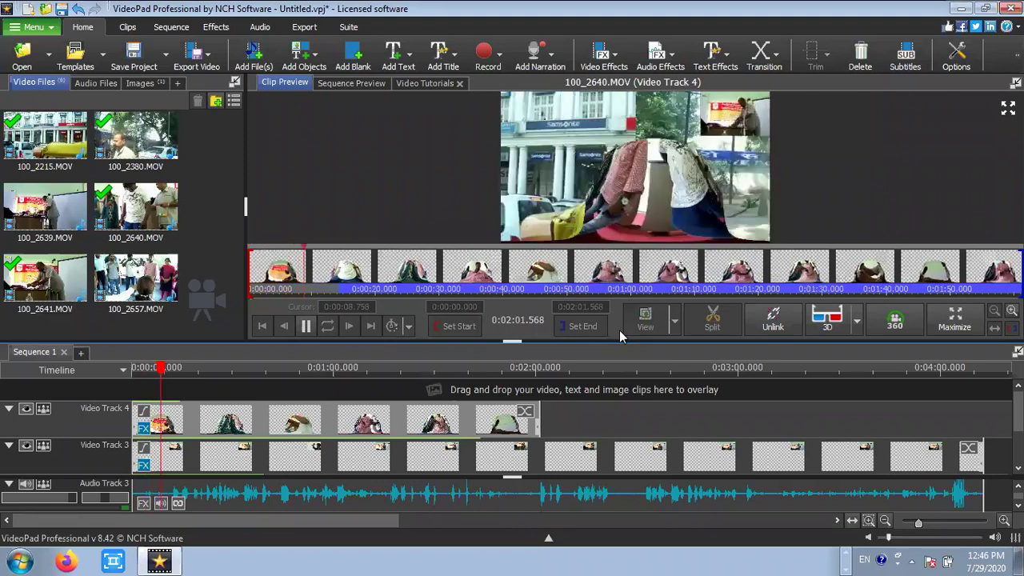
click(306, 326)
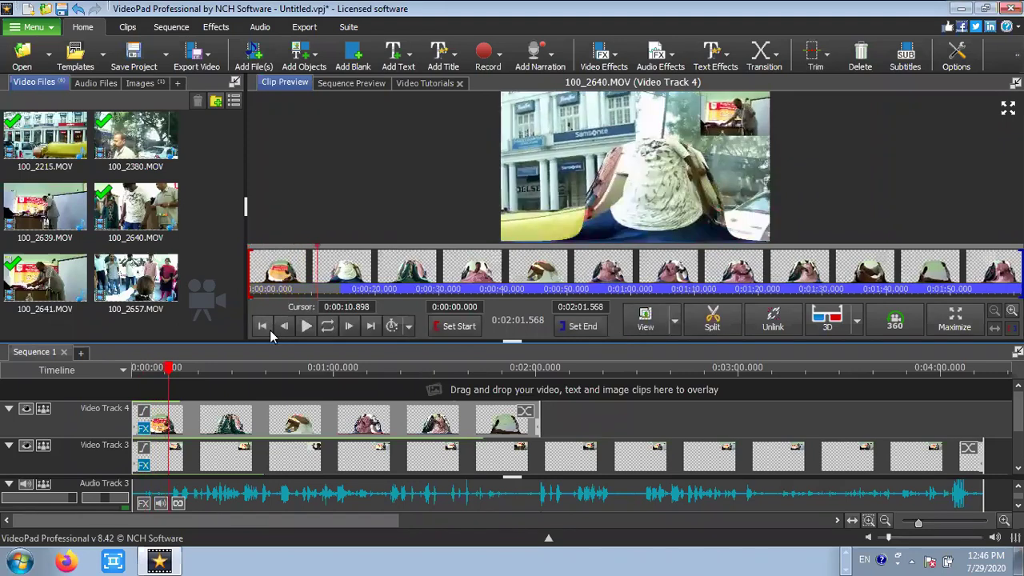
click(262, 325)
- Remove the Place in 360 effect from the 100_2640 clip on Video Track 4
click(166, 420)
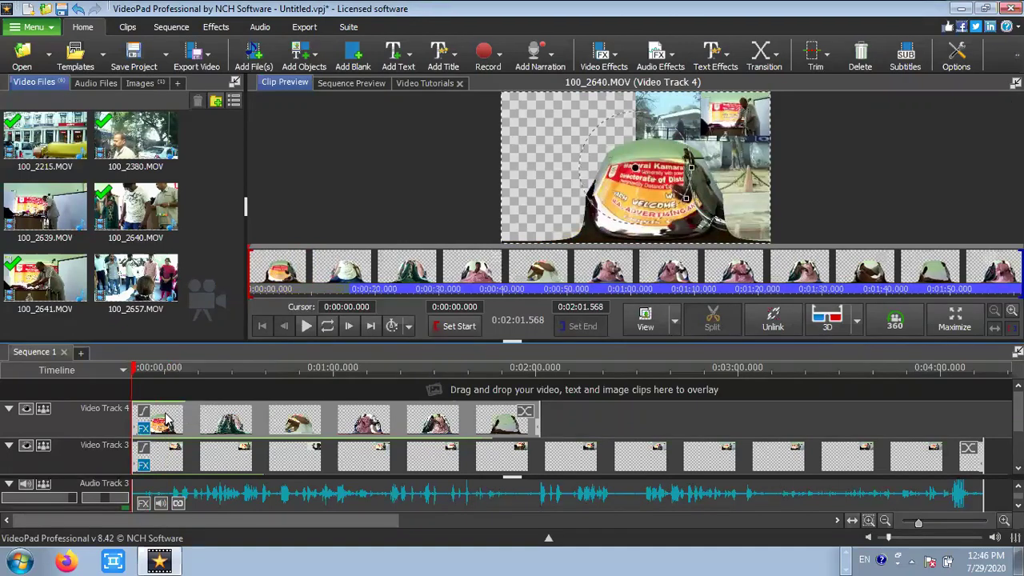
right_click(165, 416)
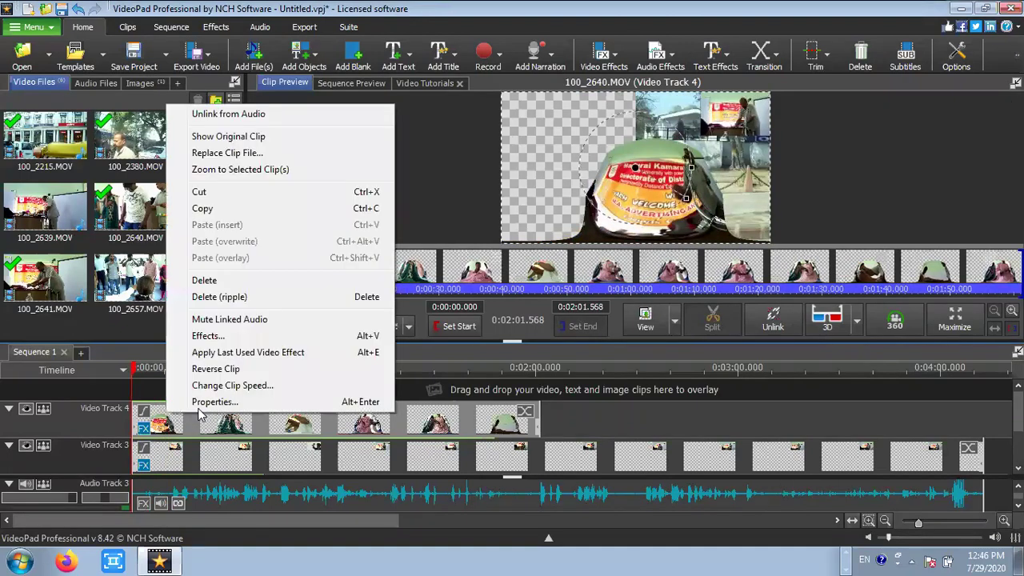
click(225, 340)
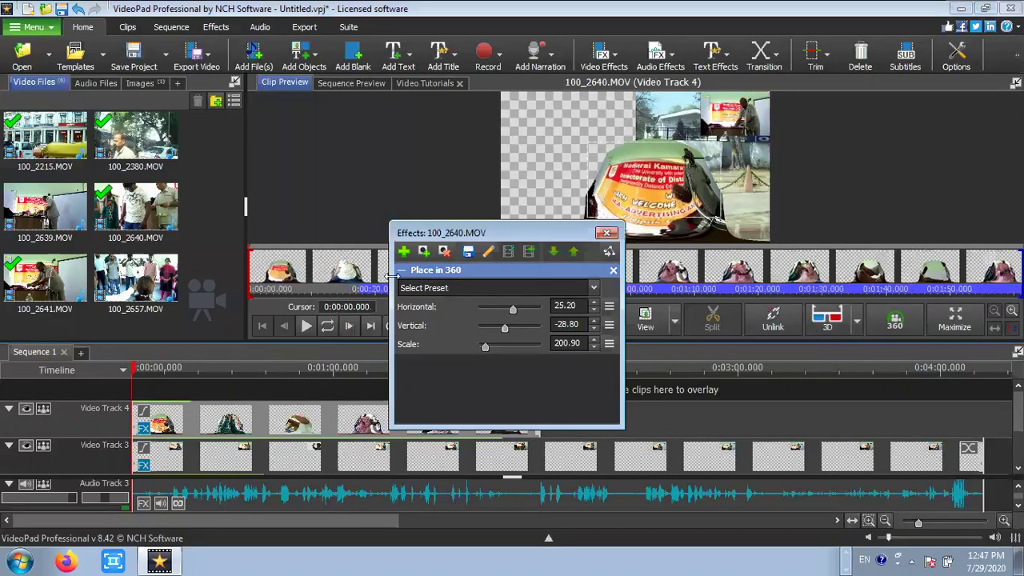
click(614, 271)
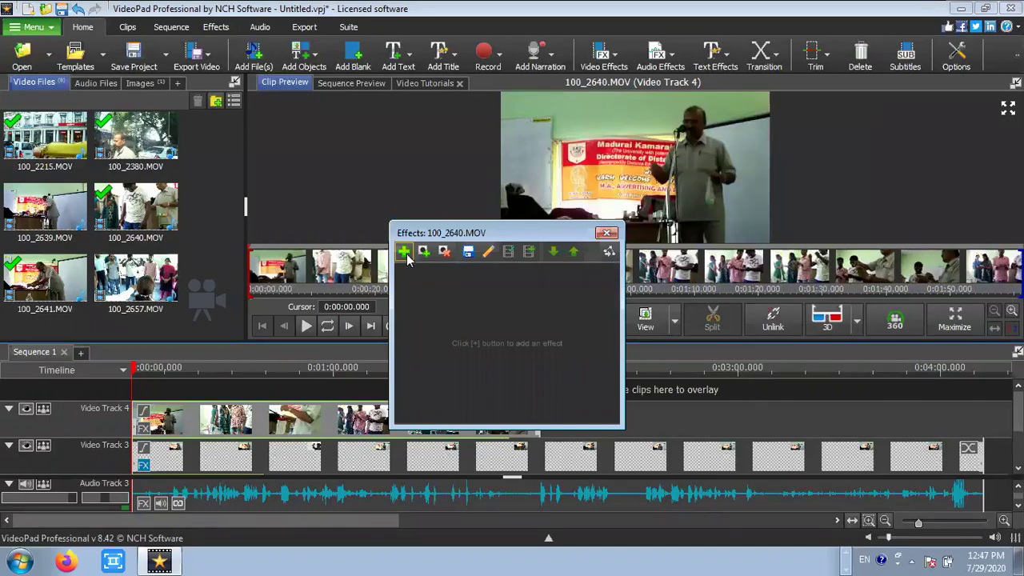
- Add the View in 360 effect to the 100_2640 clip with horizontal -104 and vertical -118, and preview the clip
click(483, 329)
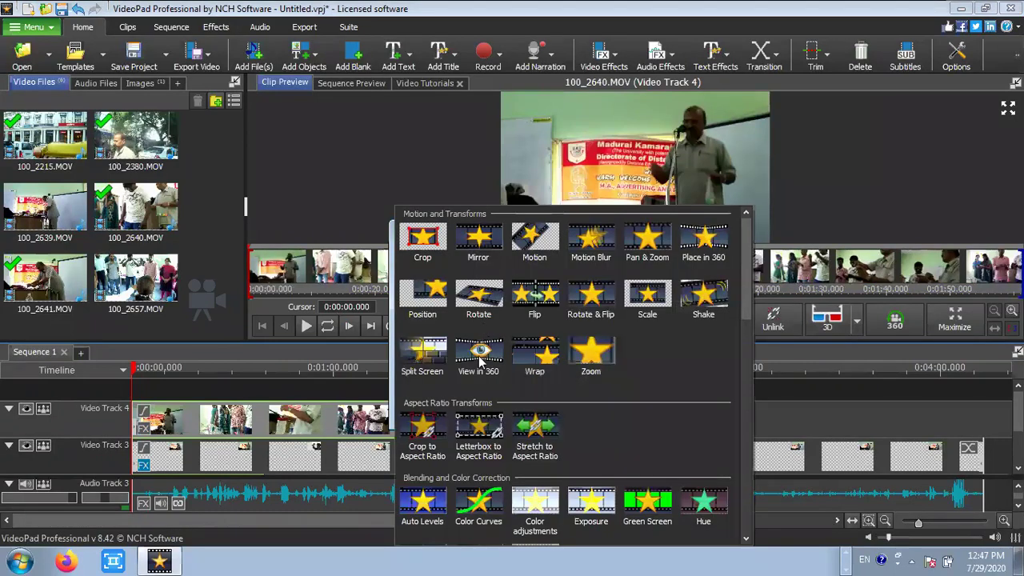
click(479, 358)
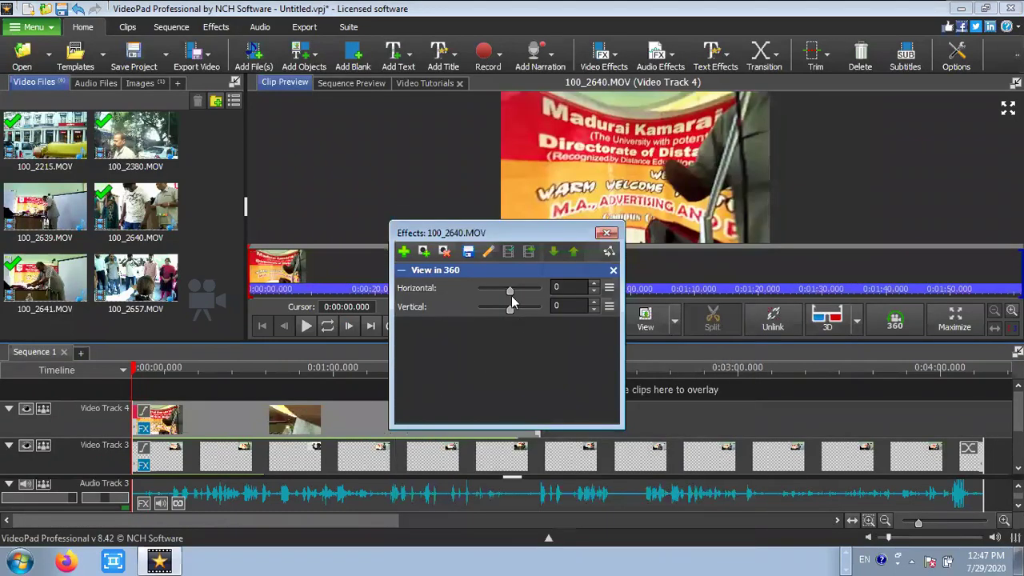
mouse_move(512, 296)
mouse_down()
mouse_move(531, 296)
mouse_move(510, 298)
mouse_up()
click(494, 296)
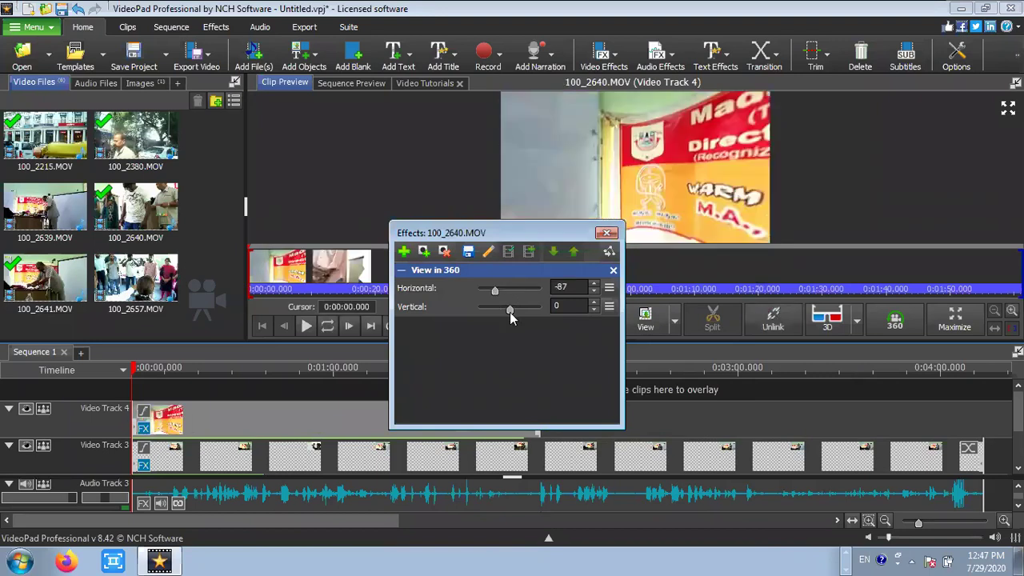
click(535, 307)
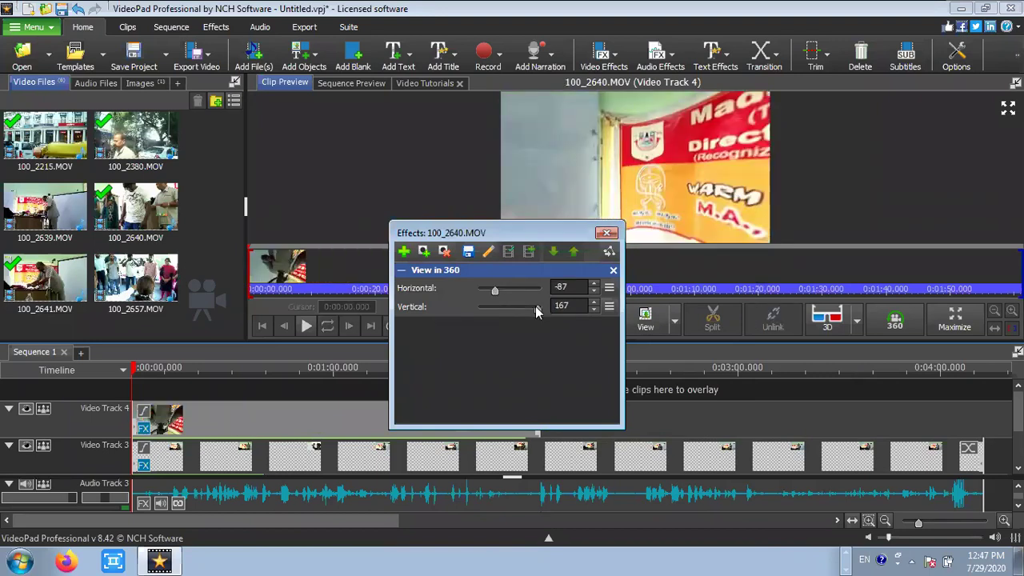
drag(535, 307, 500, 291)
click(513, 292)
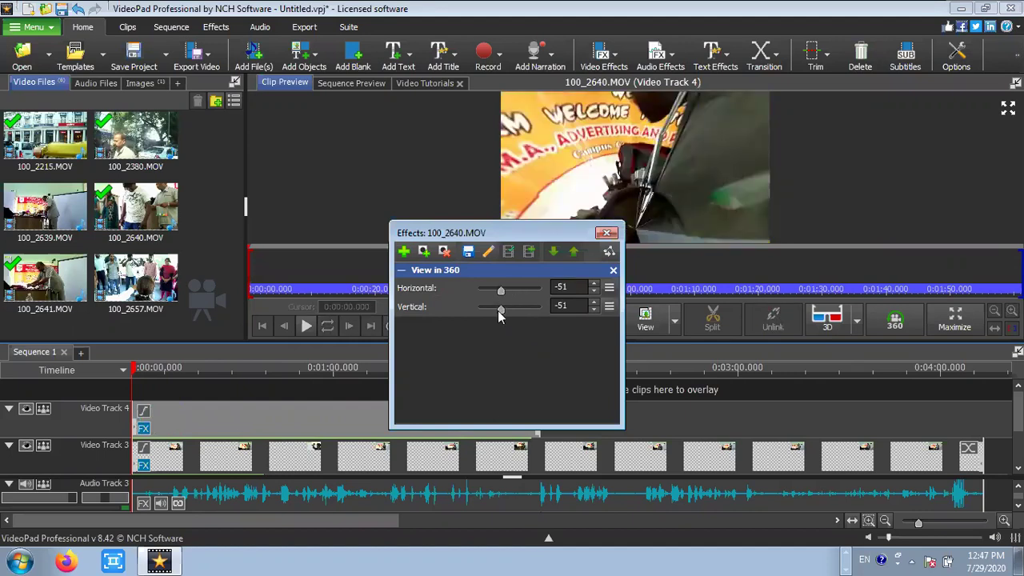
drag(500, 291, 490, 308)
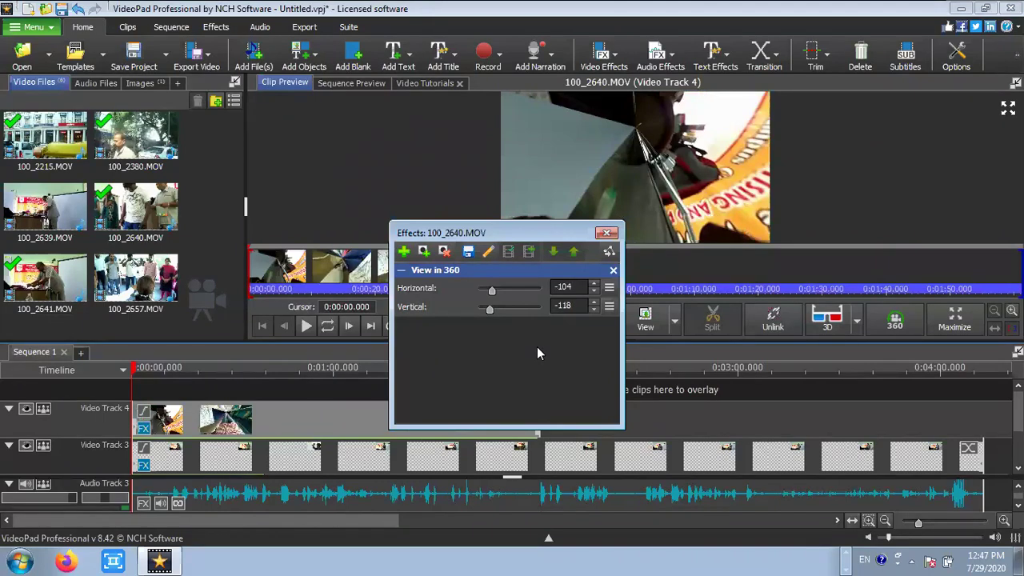
click(326, 327)
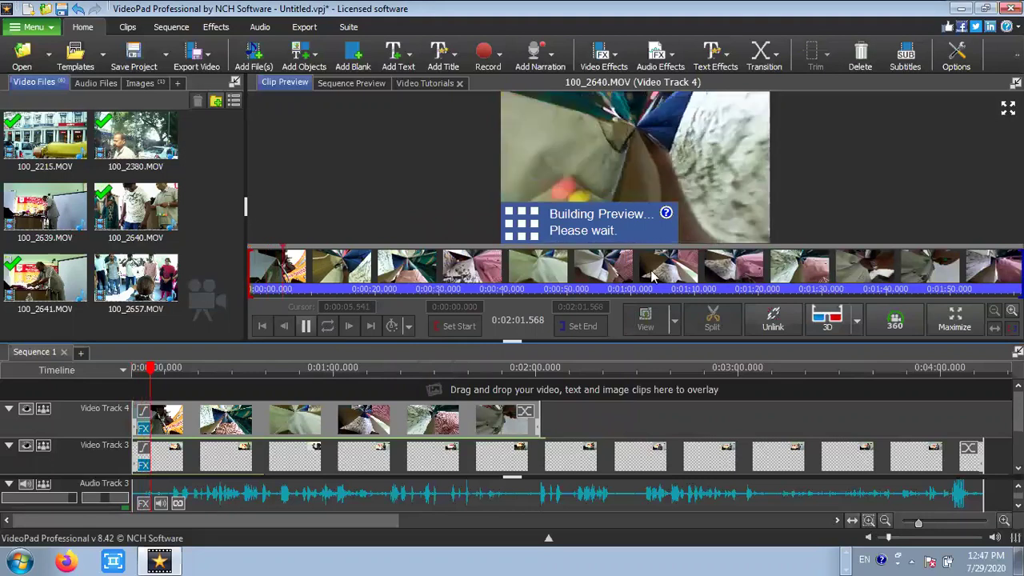
click(306, 328)
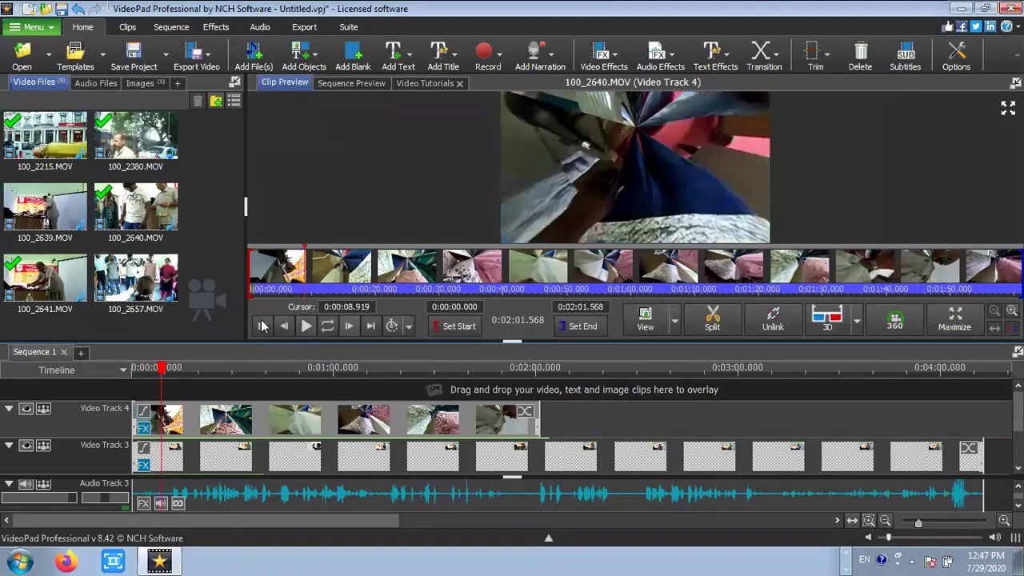
- Replace the View in 360 effect on the 100_2640 clip with the Snow creative overlay
right_click(168, 412)
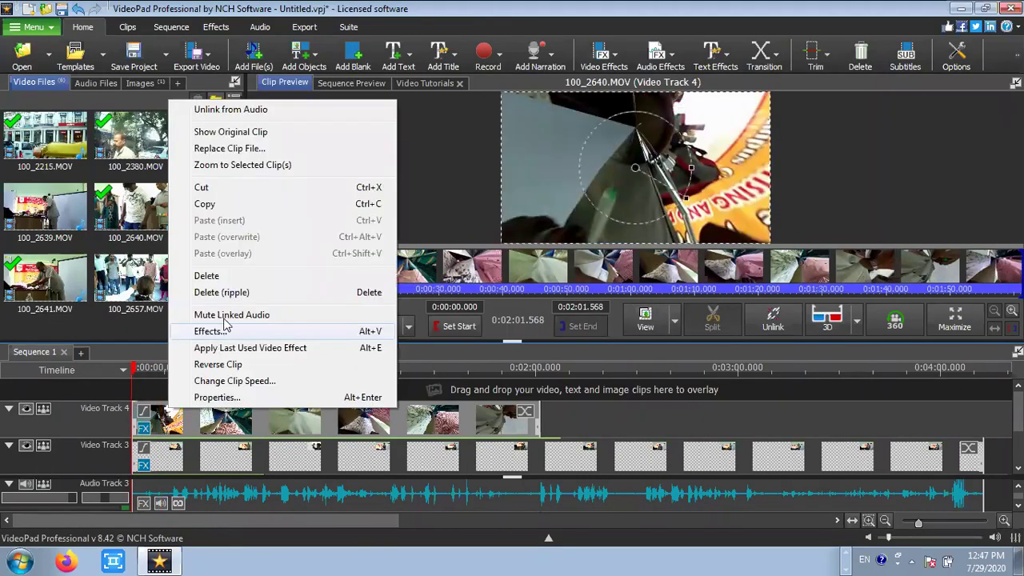
click(317, 330)
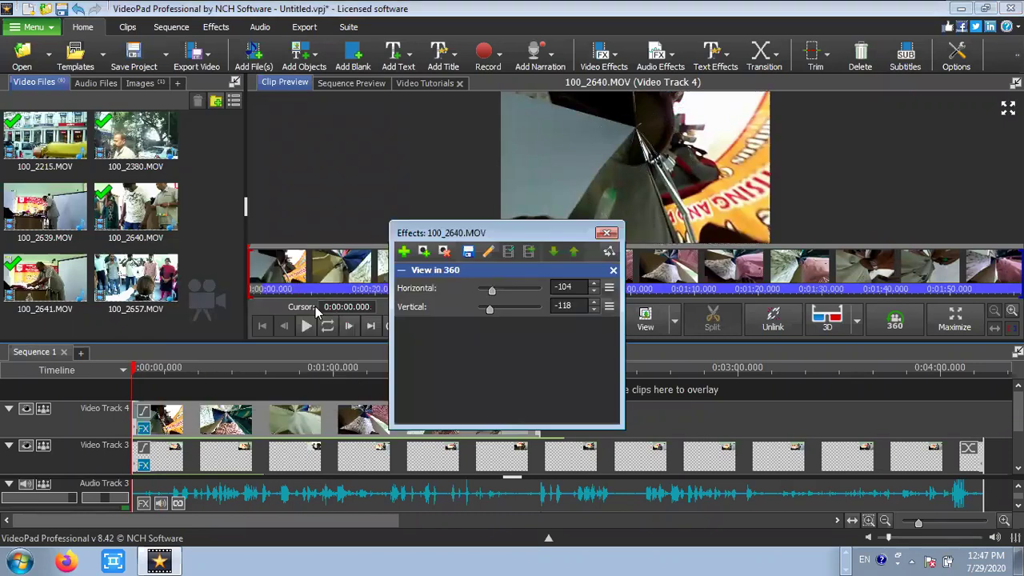
click(612, 272)
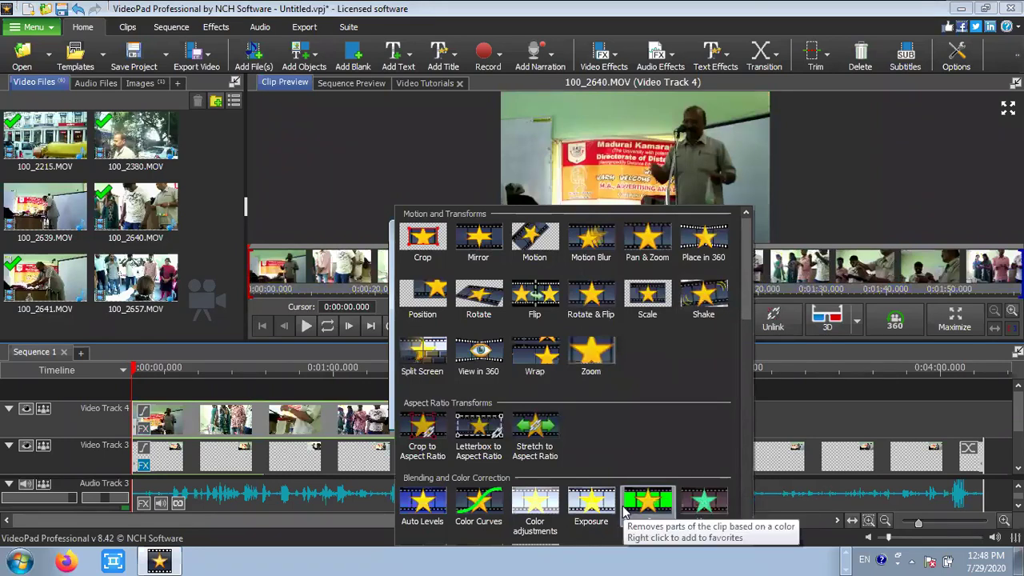
key(Escape)
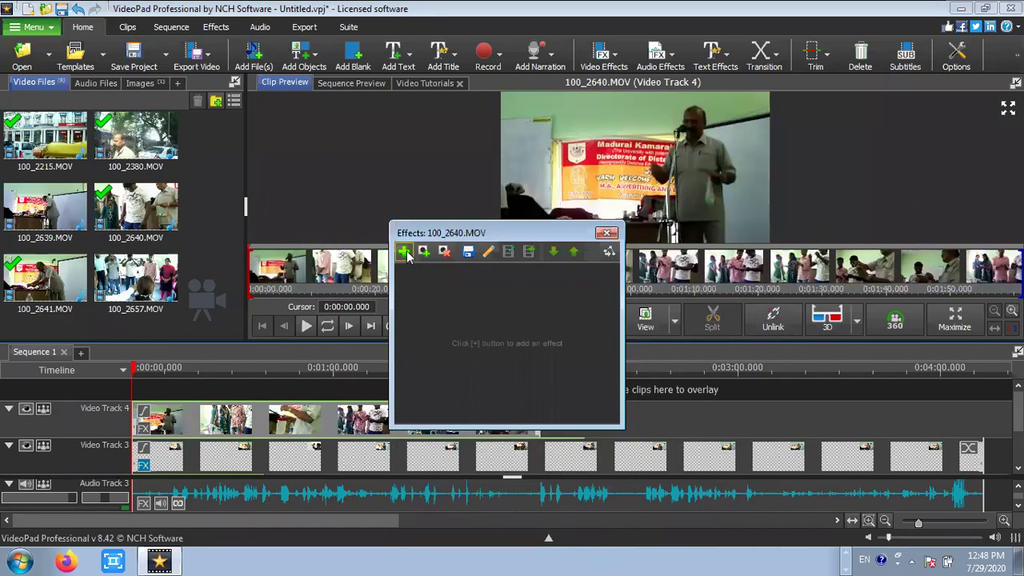
click(515, 339)
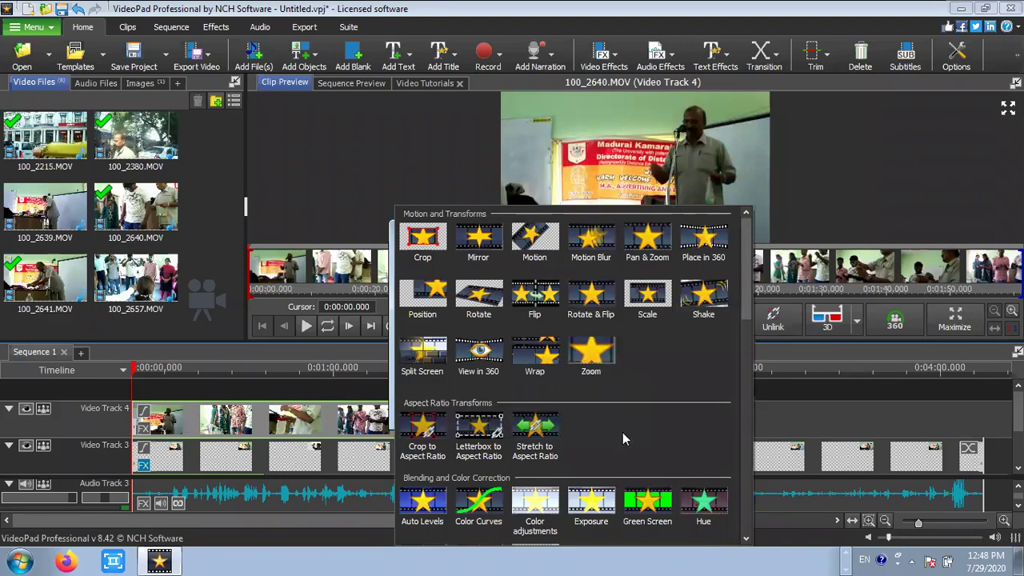
scroll(623, 433, down, 3)
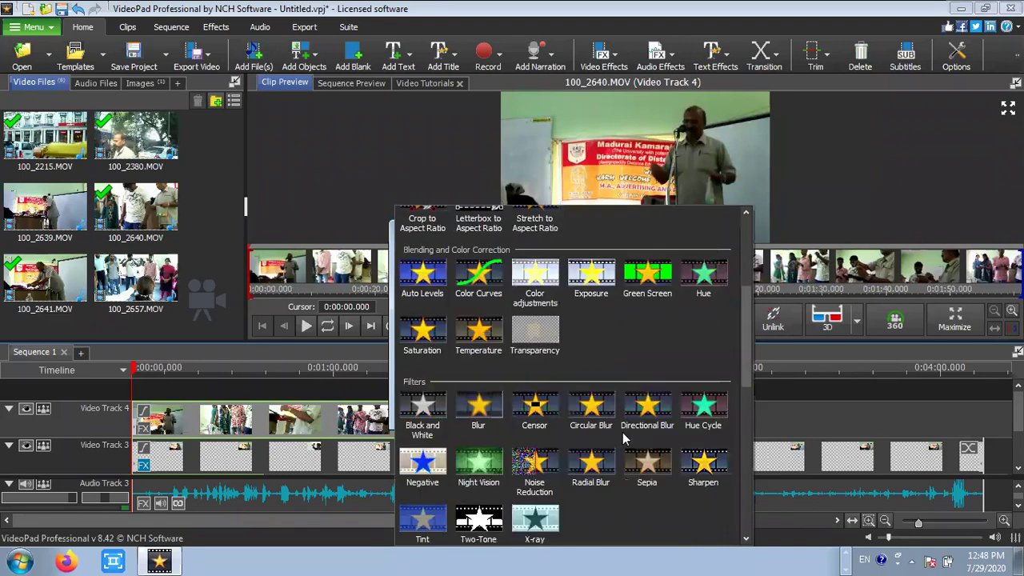
scroll(624, 438, down, 2)
scroll(624, 439, down, 4)
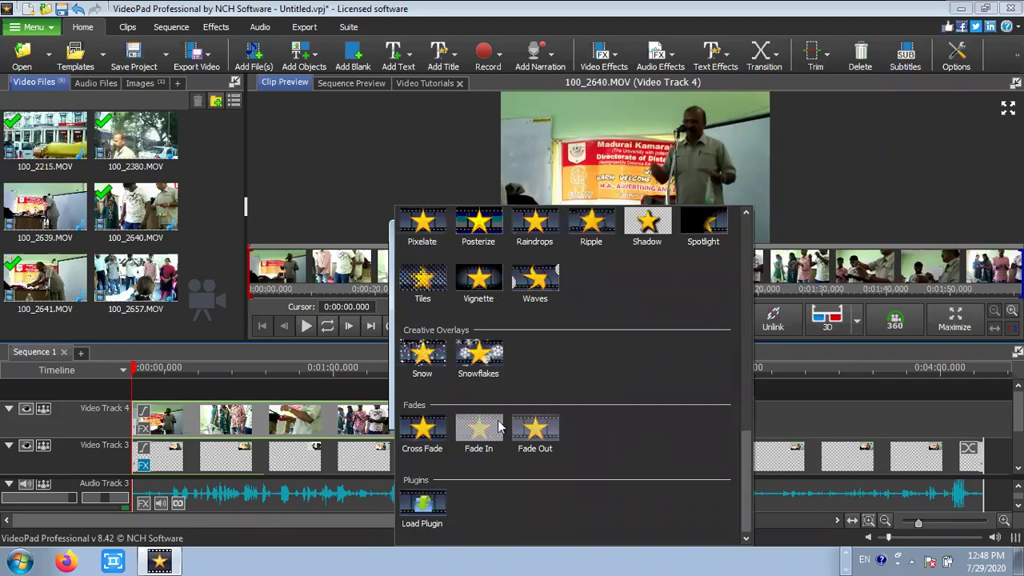
click(435, 364)
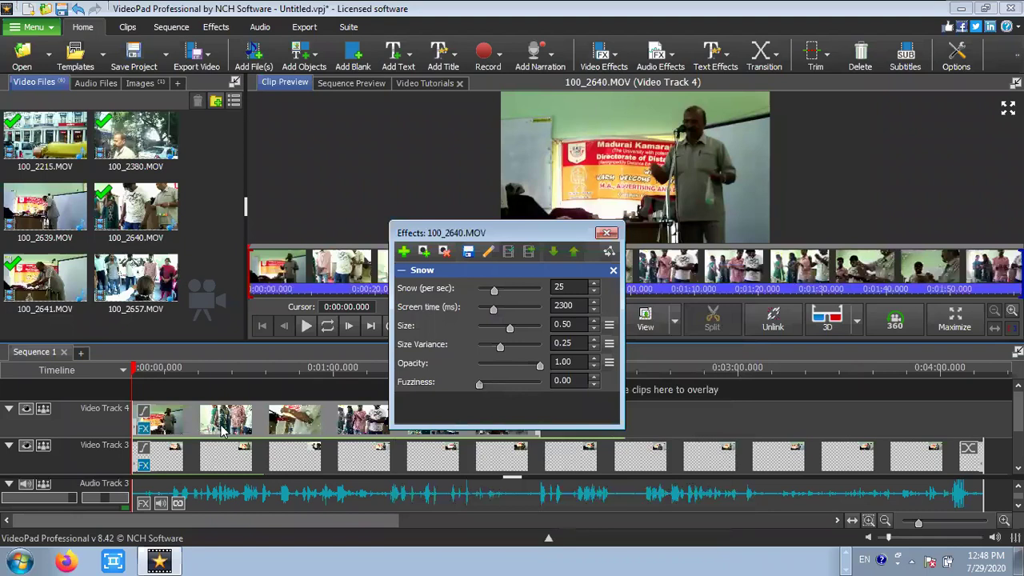
- Set the Snow effect to 54 per second and play the 100_2640 clip to check the snowfall
drag(493, 292, 511, 292)
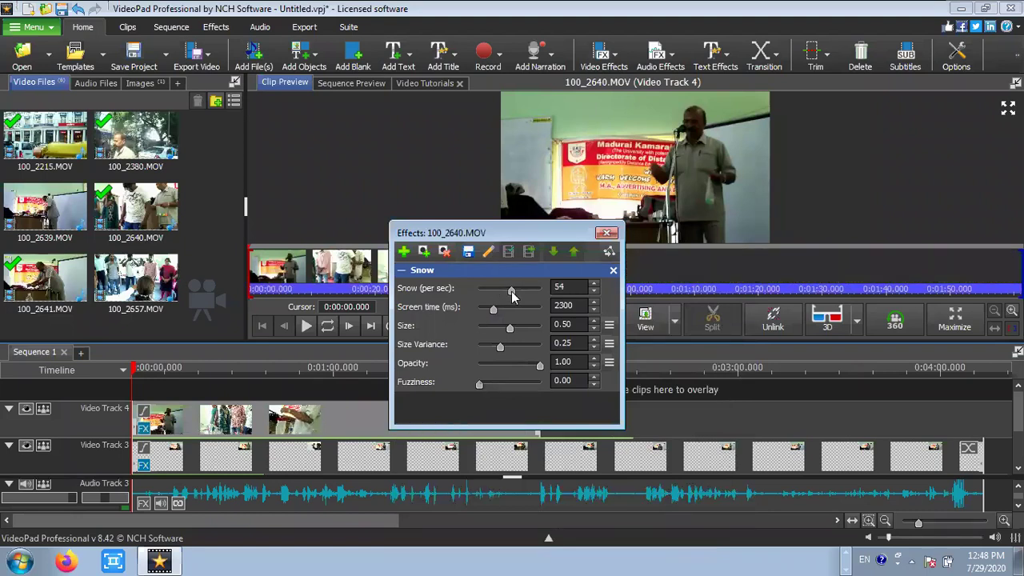
click(605, 234)
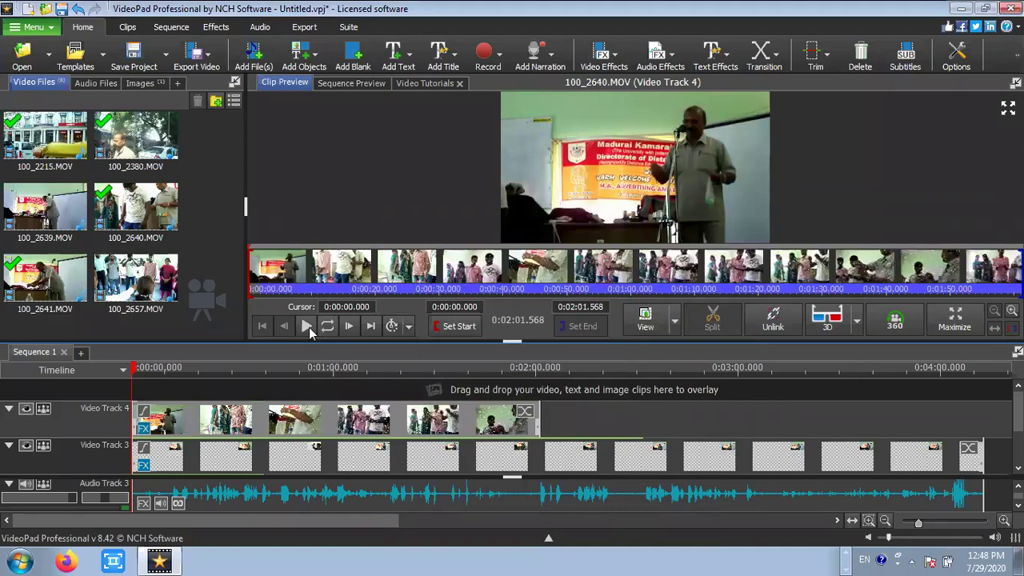
click(307, 326)
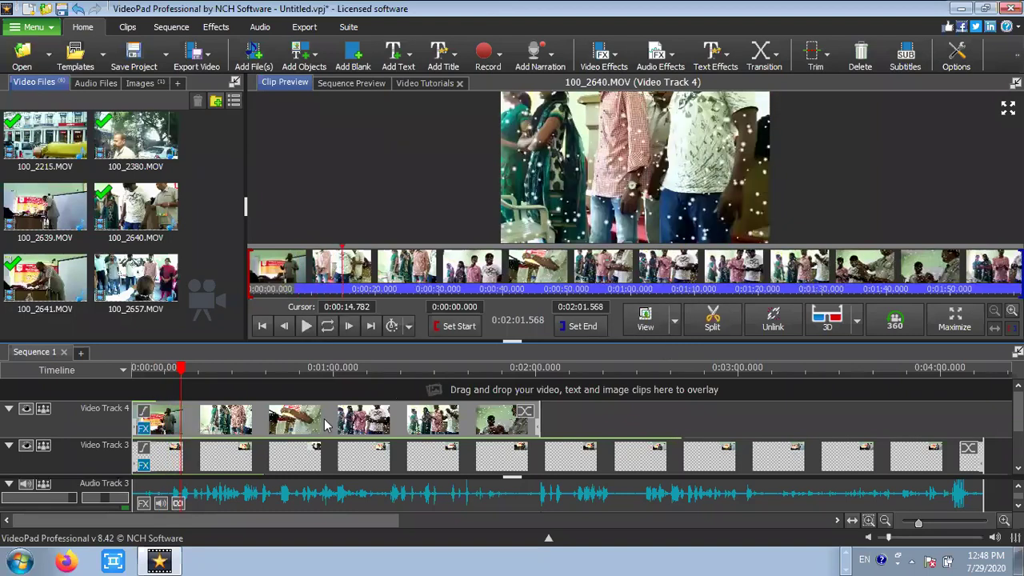
- Remove the Snow effect from the 100_2640 clip on Video Track 4
click(172, 421)
right_click(170, 421)
click(219, 340)
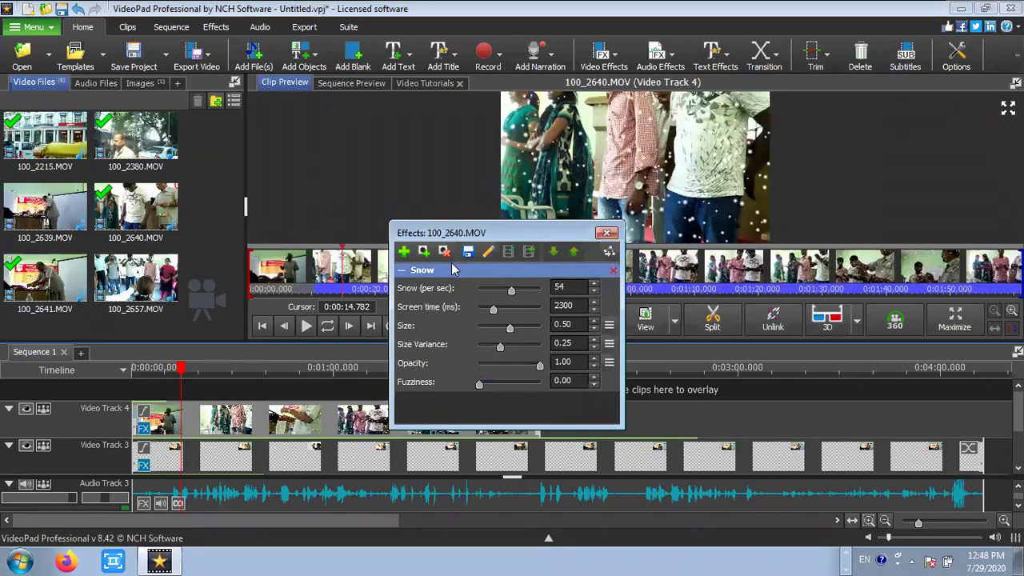
click(614, 272)
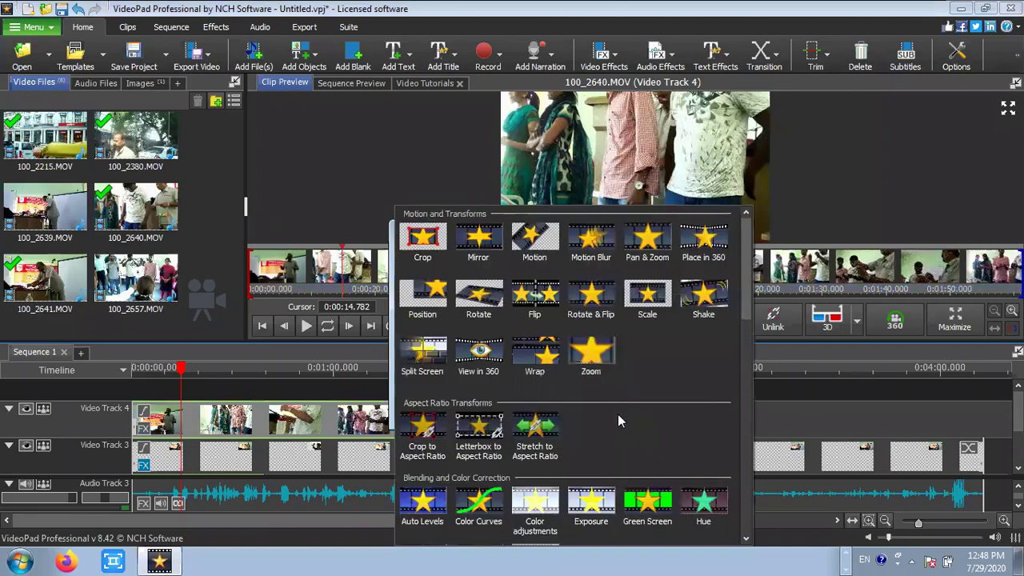
- Look through the available effects, then add the Sharpen filter to the 100_2640 clip with sharpness 33.50
scroll(618, 414, down, 3)
scroll(617, 422, down, 2)
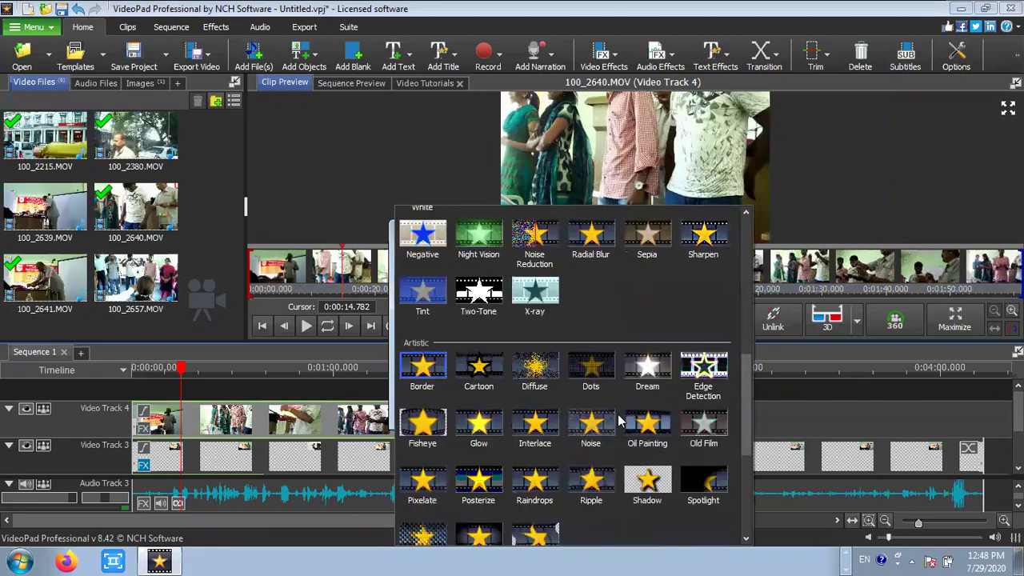
scroll(617, 420, down, 3)
scroll(617, 422, down, 2)
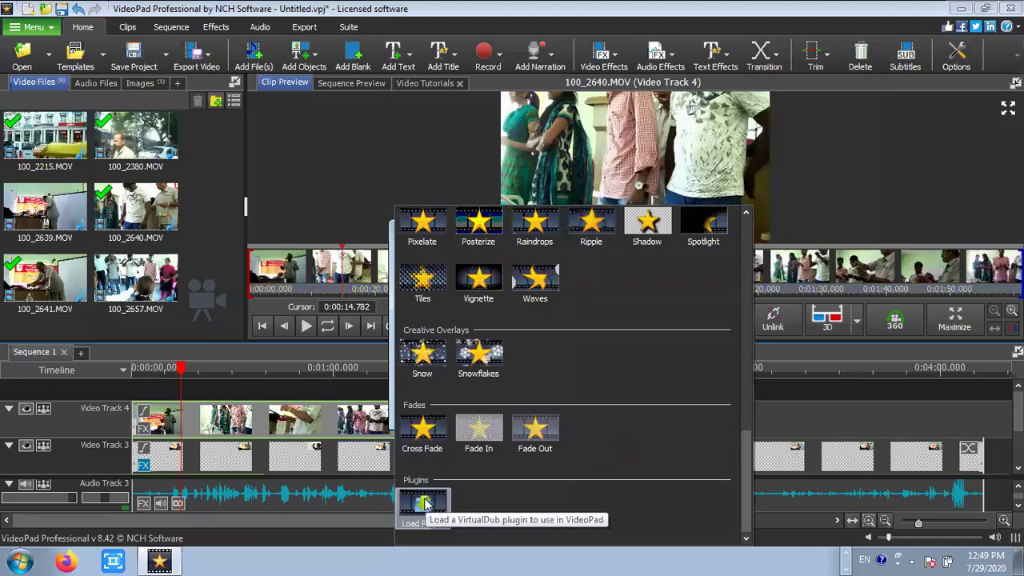
scroll(424, 502, up, 1)
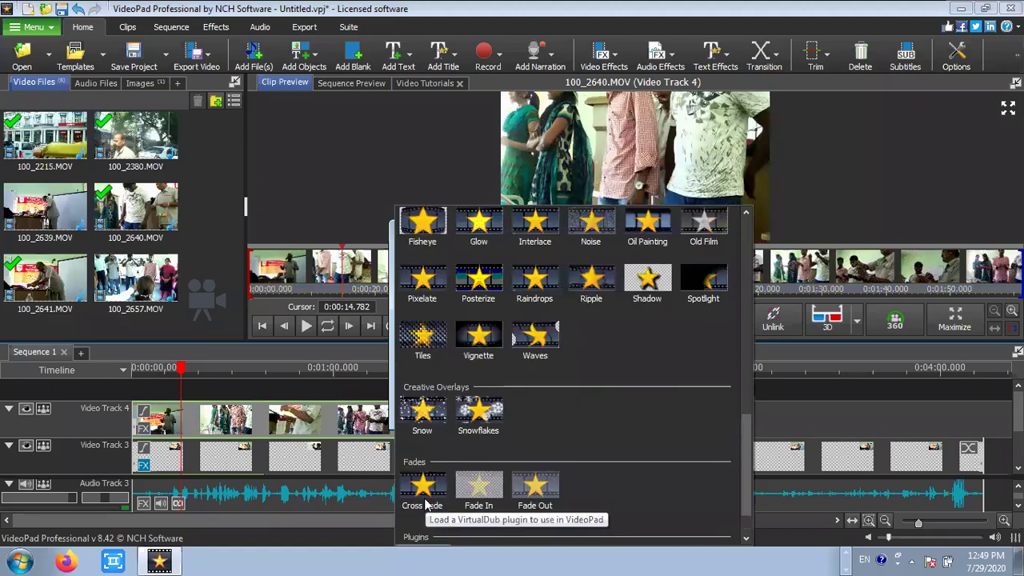
scroll(426, 504, up, 4)
scroll(425, 503, up, 2)
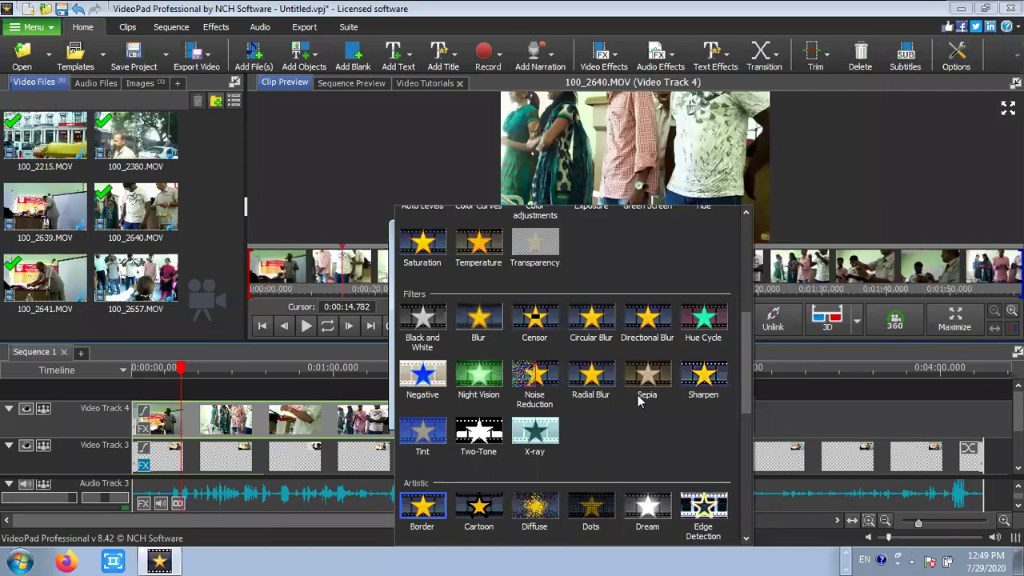
click(712, 382)
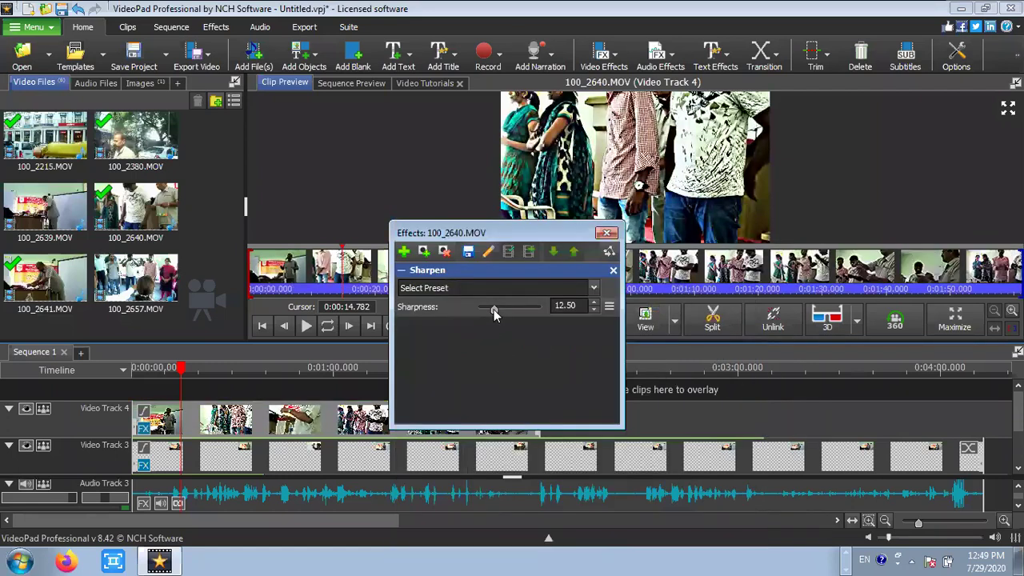
drag(494, 309, 510, 310)
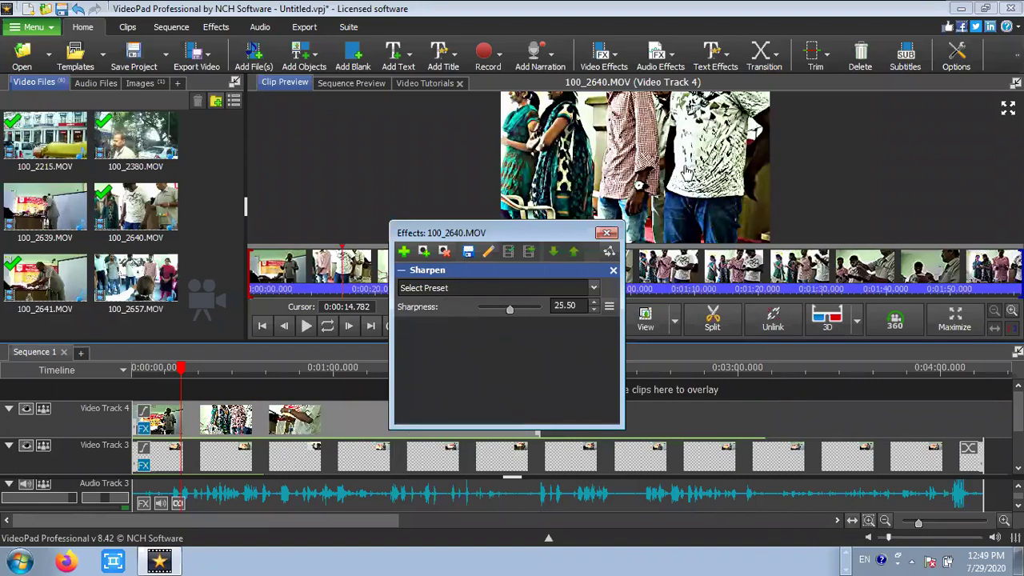
click(521, 310)
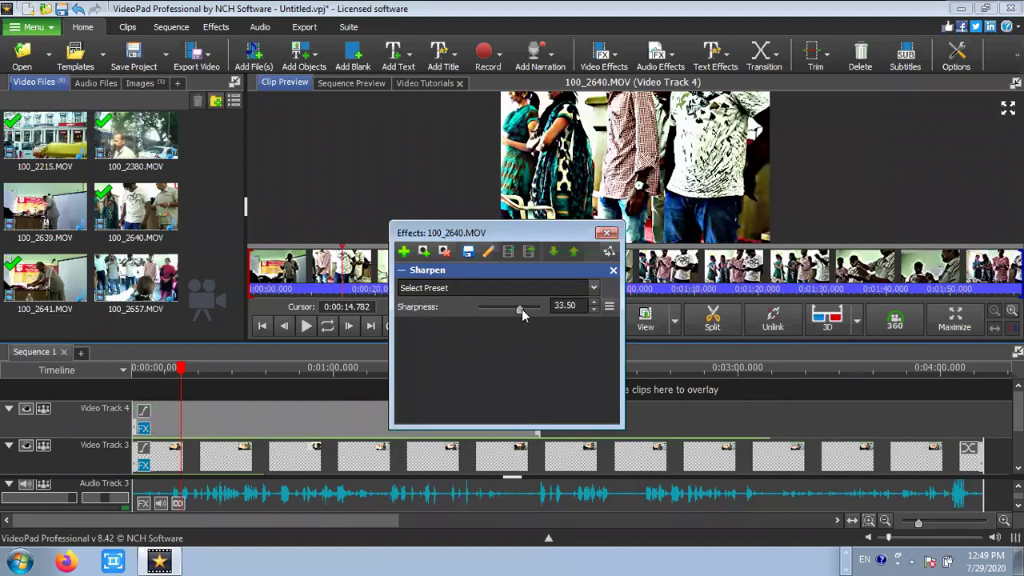
- Set the Sharpen effect's sharpness to 34.50 and play the 100_2640 clip to check the result
click(522, 309)
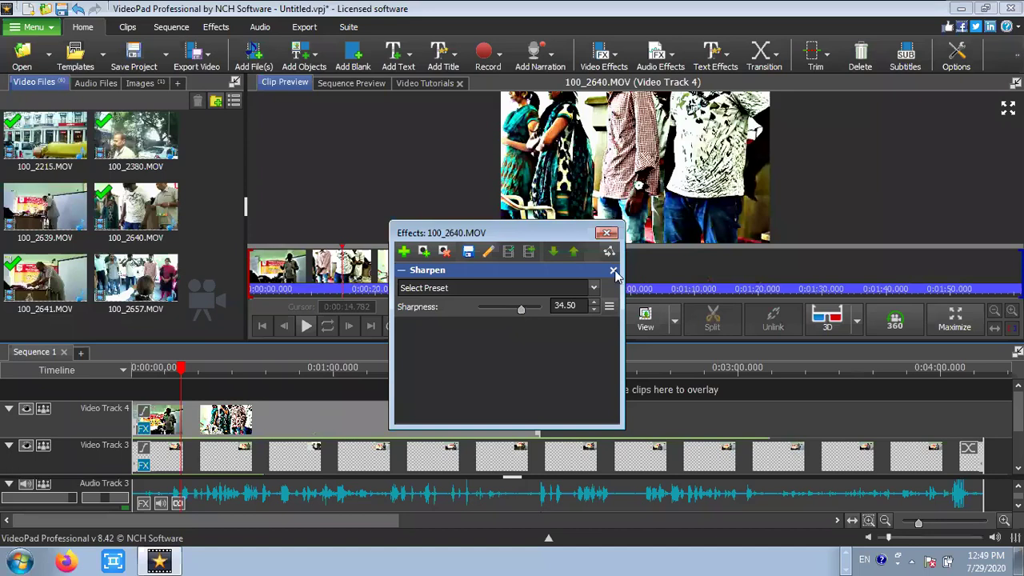
click(606, 233)
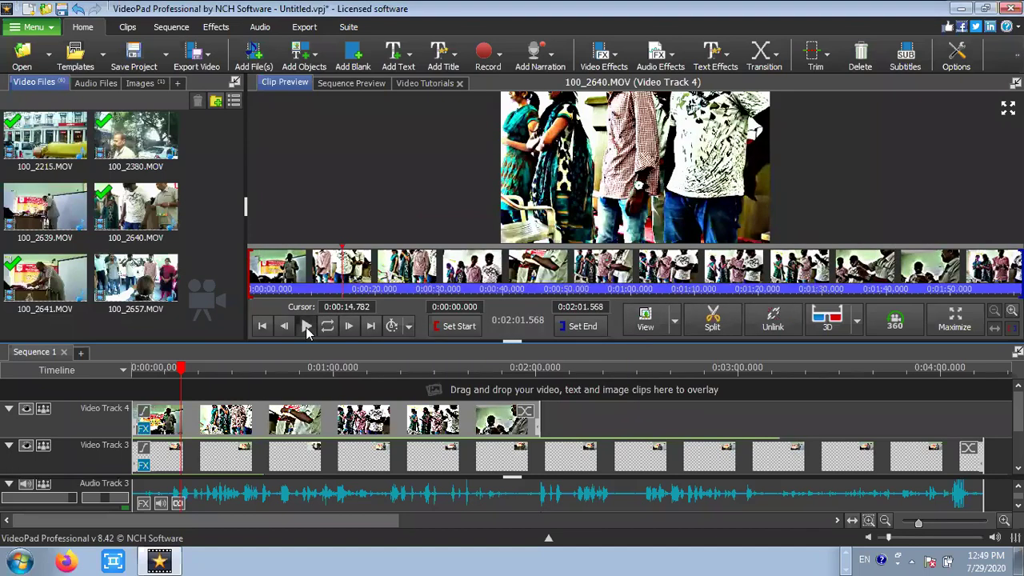
click(306, 326)
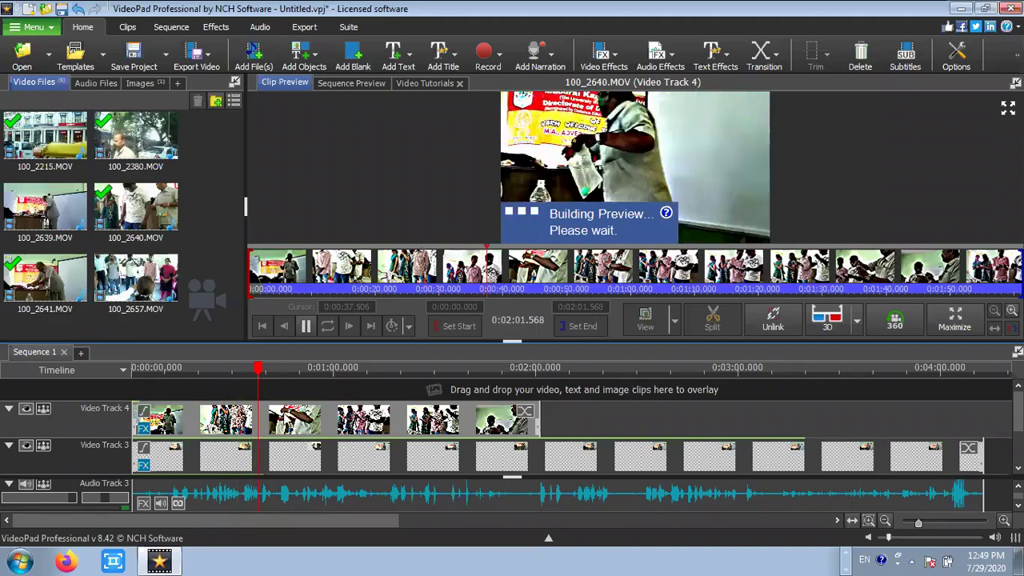
- Add the Diffuse artistic effect to the 100_2640 clip on Video Track 4
right_click(242, 418)
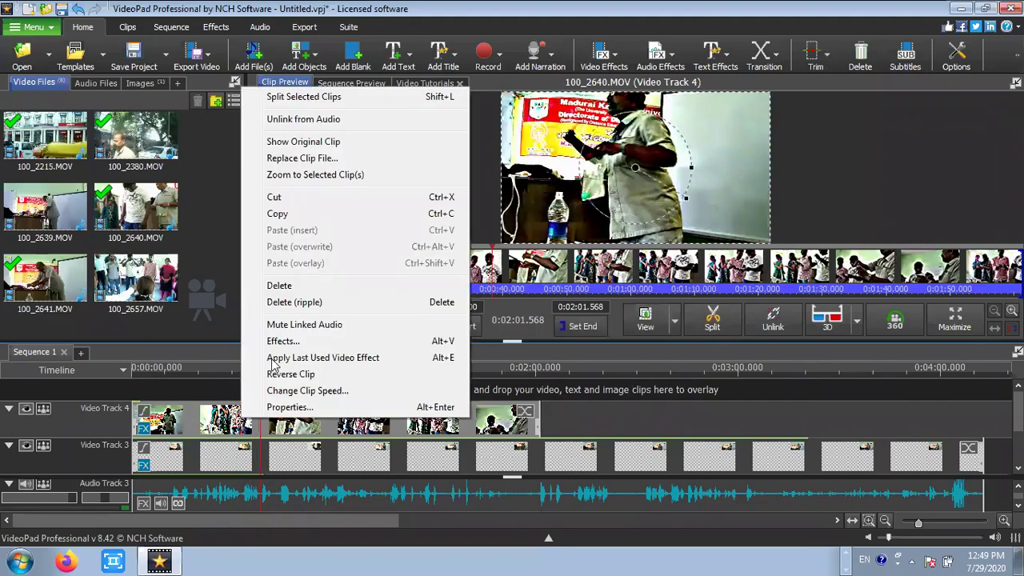
click(284, 341)
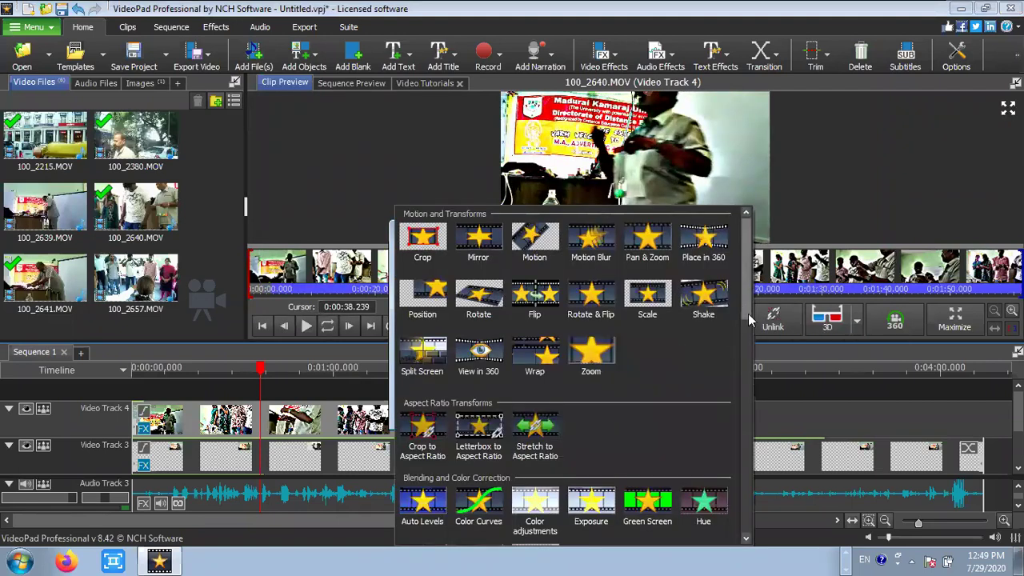
drag(747, 314, 751, 349)
scroll(734, 392, down, 4)
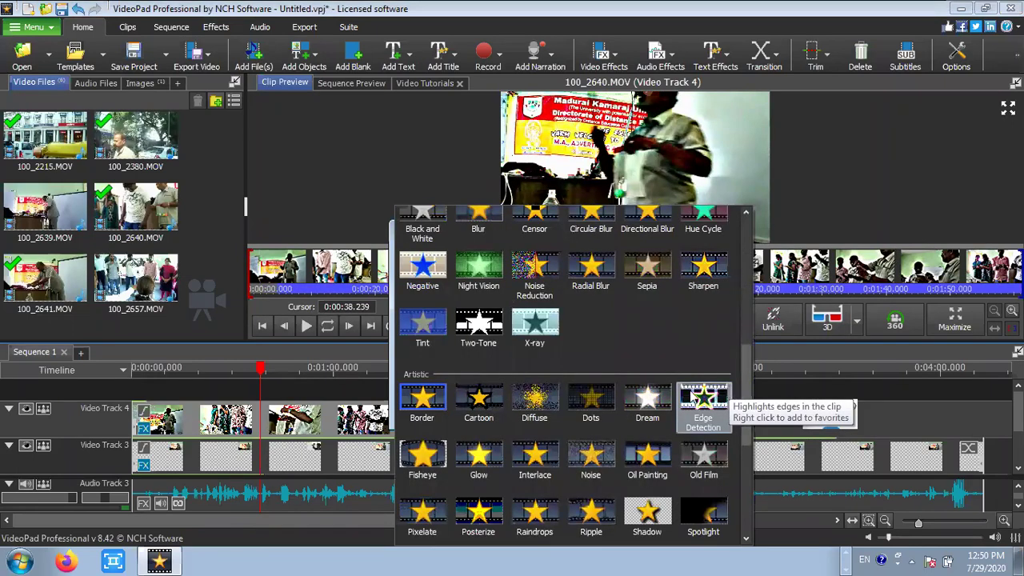
click(527, 404)
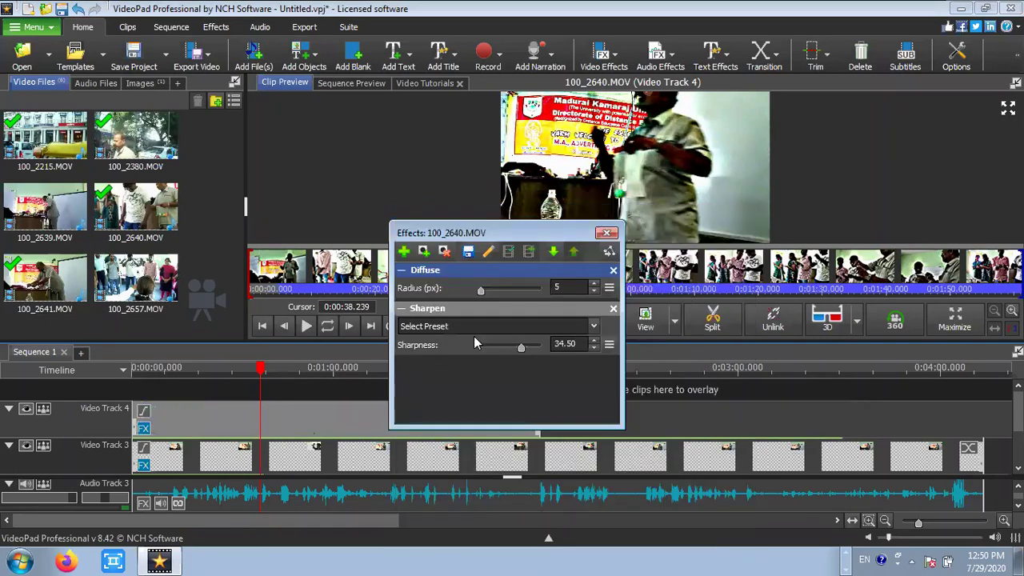
- Set the Diffuse radius to 81 px and play a few seconds of the clip to check the effect
click(497, 289)
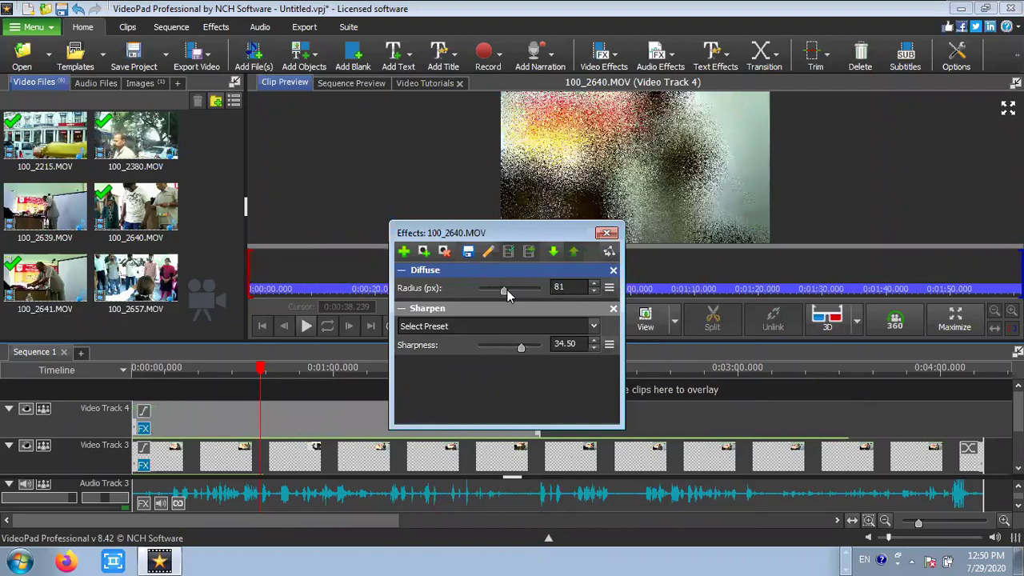
click(507, 290)
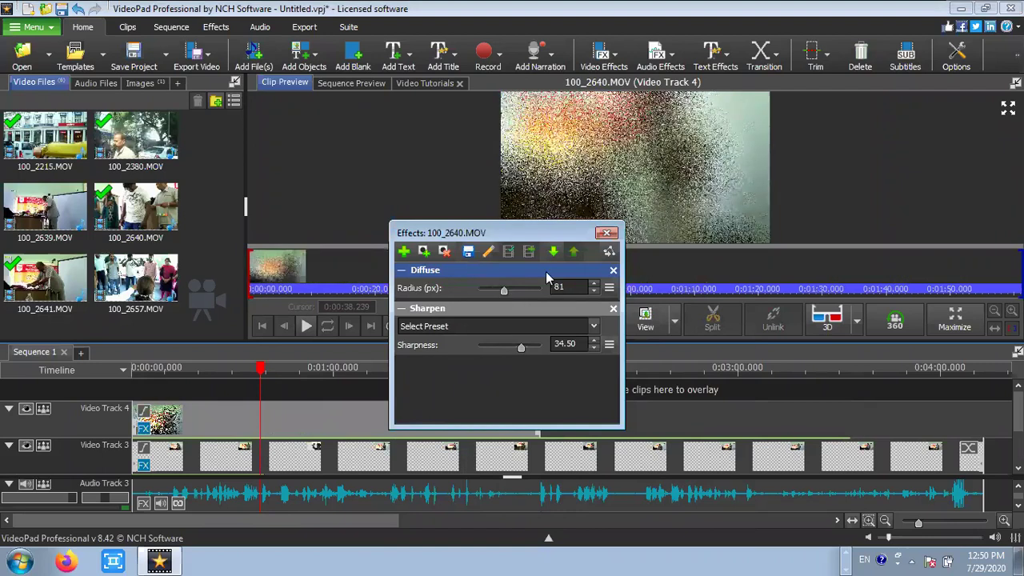
click(601, 235)
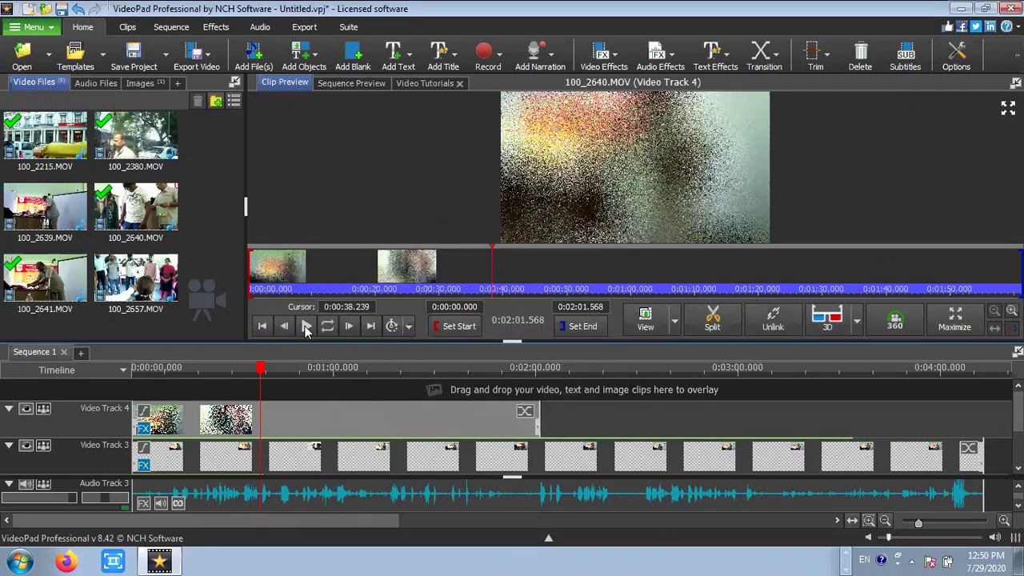
click(305, 326)
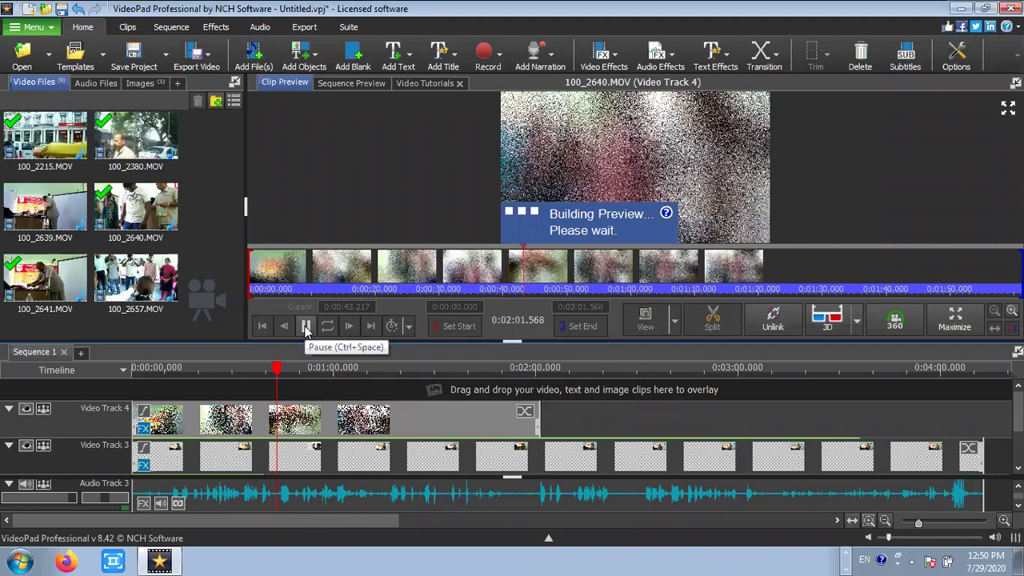
click(305, 326)
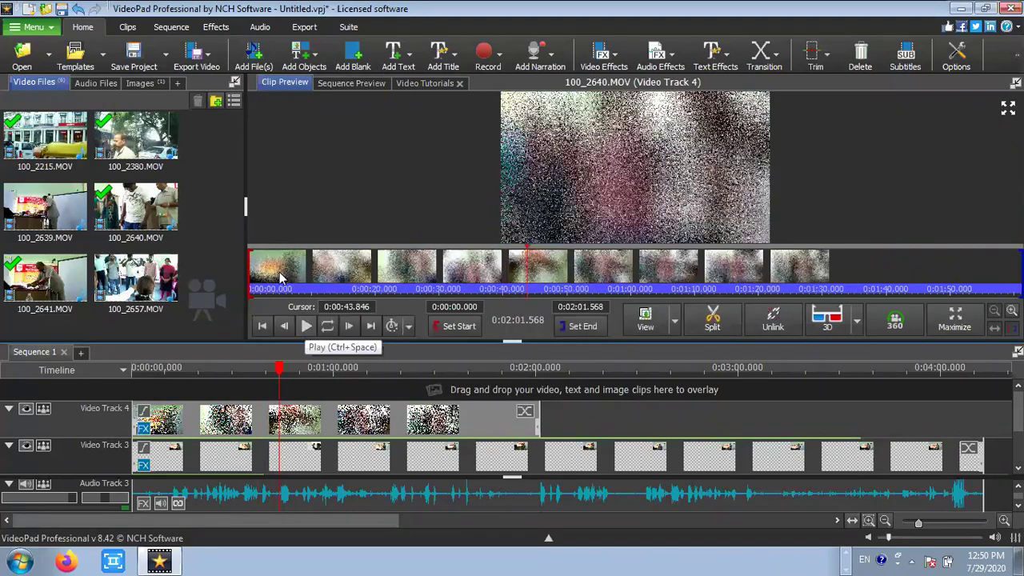
- Remove both the Diffuse and Sharpen effects from the 100_2640 clip on Video Track 4
right_click(169, 421)
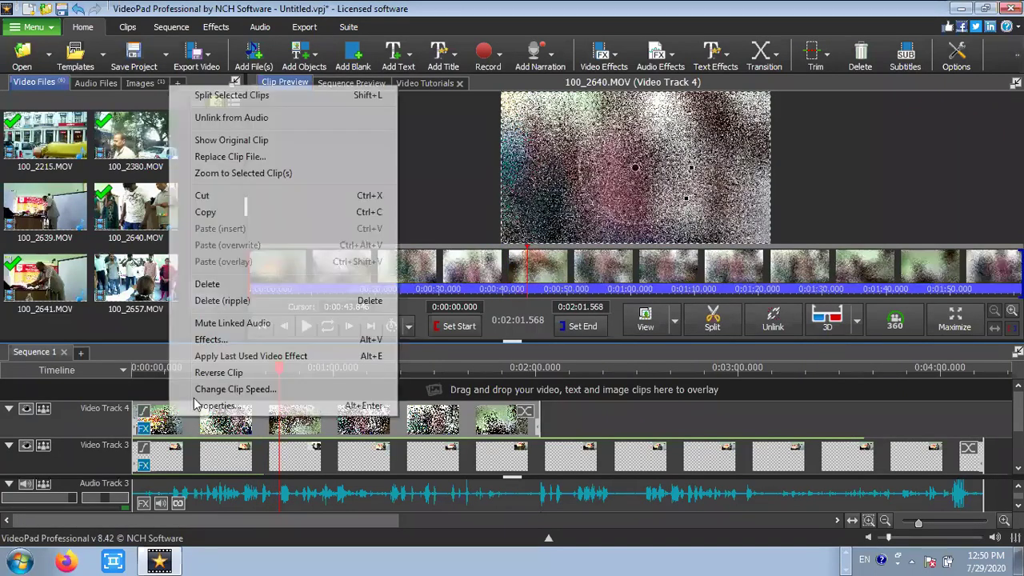
click(246, 340)
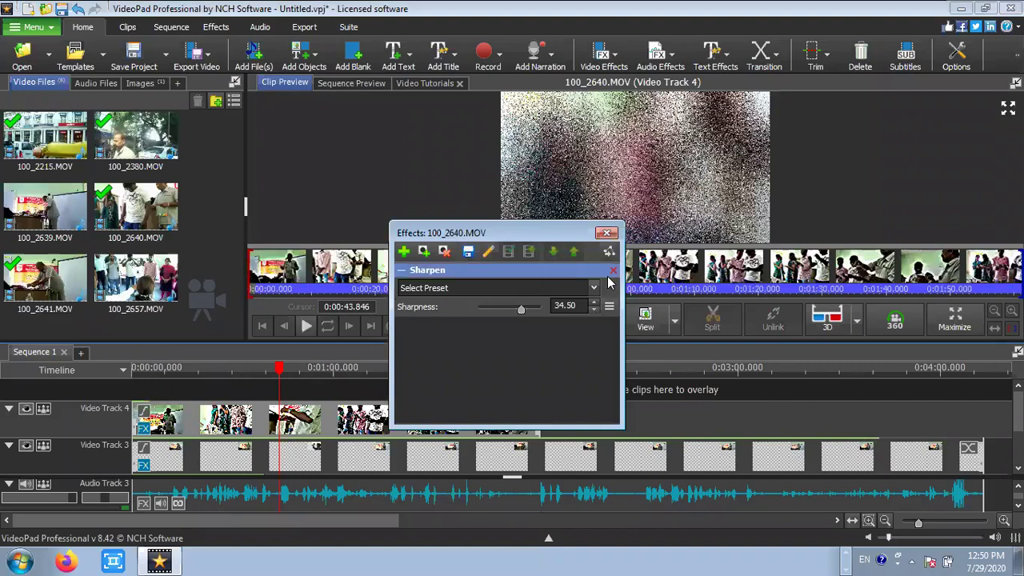
click(613, 271)
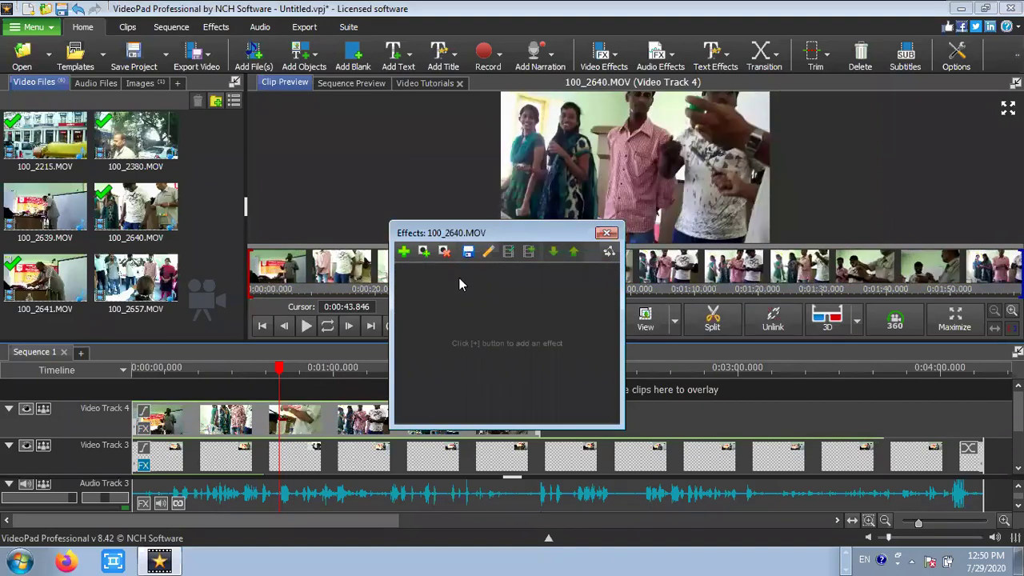
- Add the Color Curves color correction effect to the 100_2640 clip
click(404, 252)
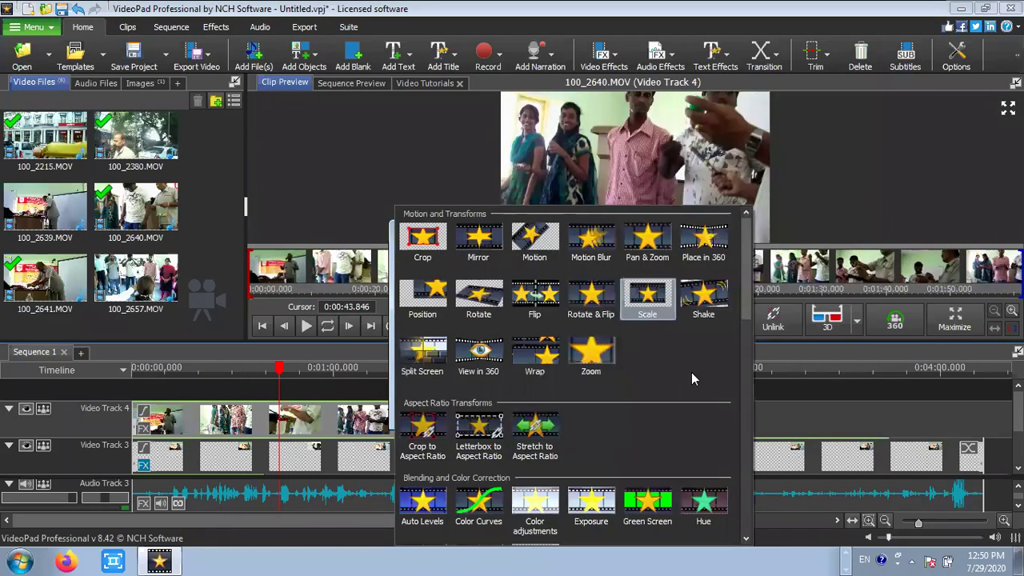
scroll(691, 372, down, 3)
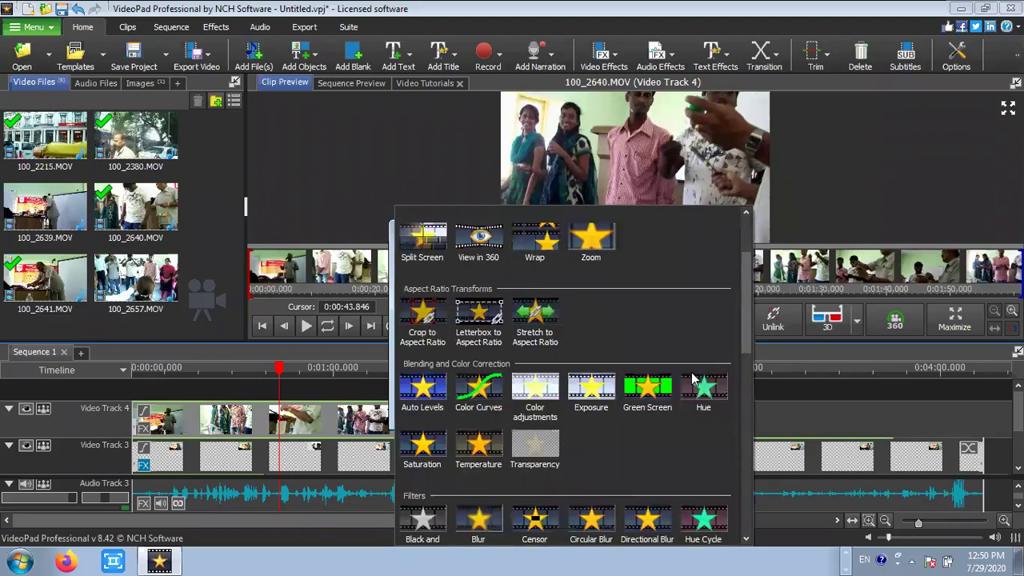
scroll(692, 377, down, 3)
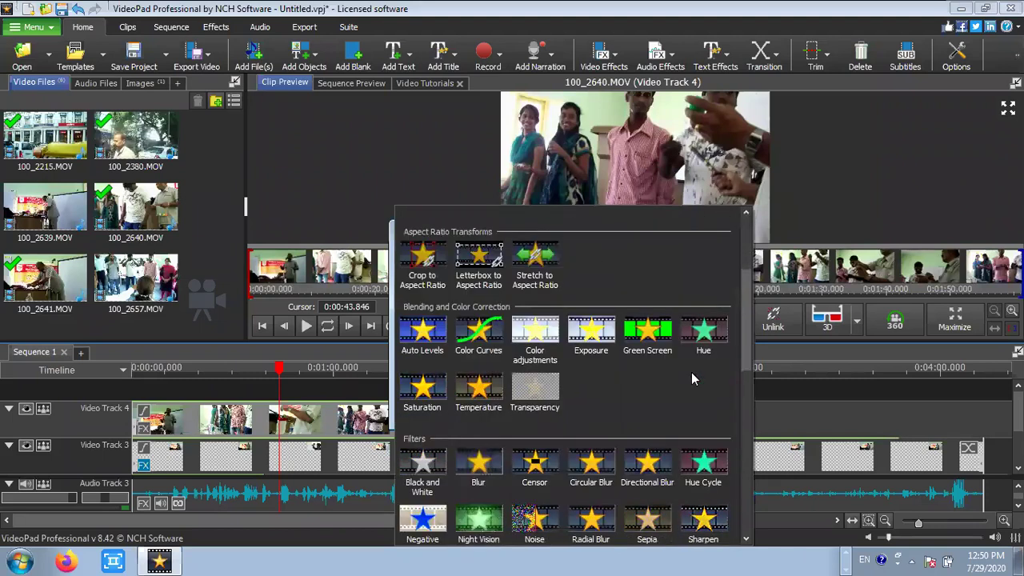
click(472, 290)
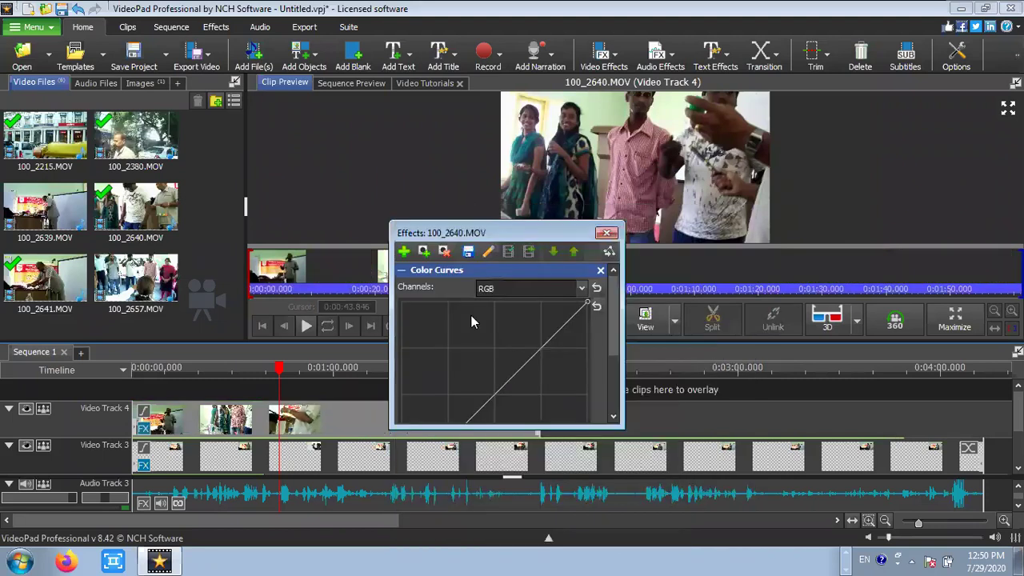
- Bend the middle of the RGB curve upward to brighten the 100_2640 clip, and play a few seconds to check it
drag(493, 391, 487, 378)
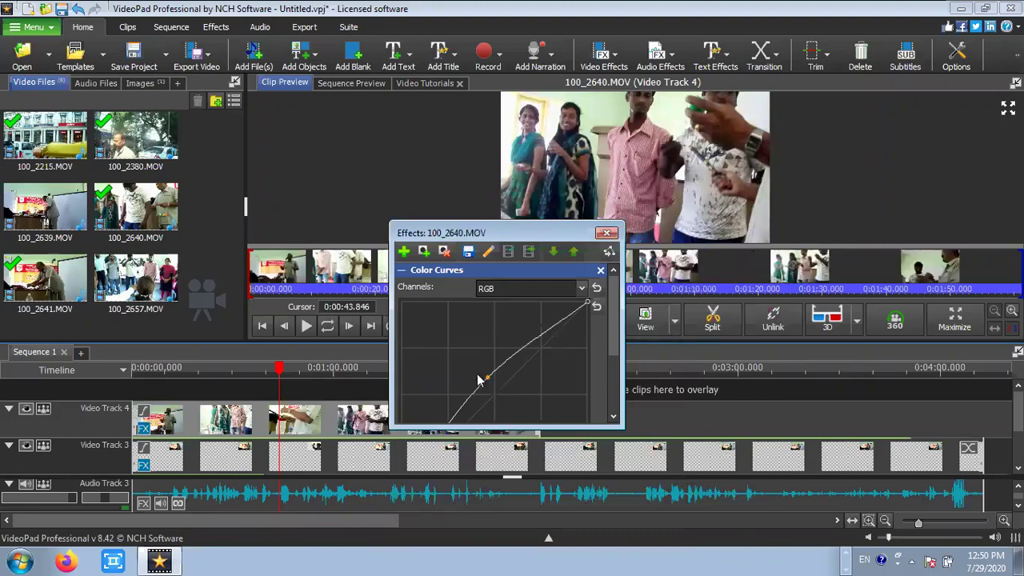
drag(478, 376, 468, 369)
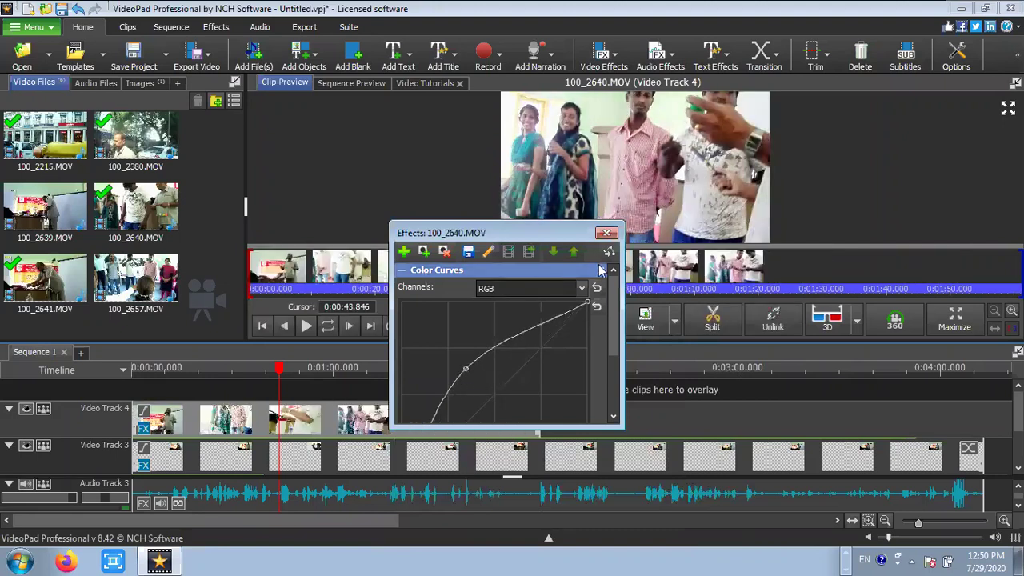
click(606, 233)
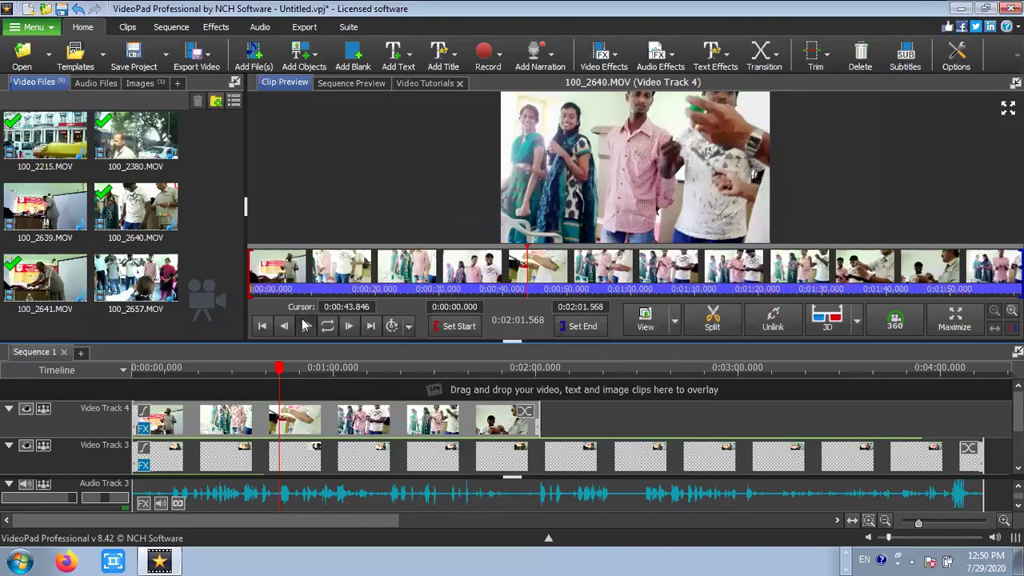
click(305, 323)
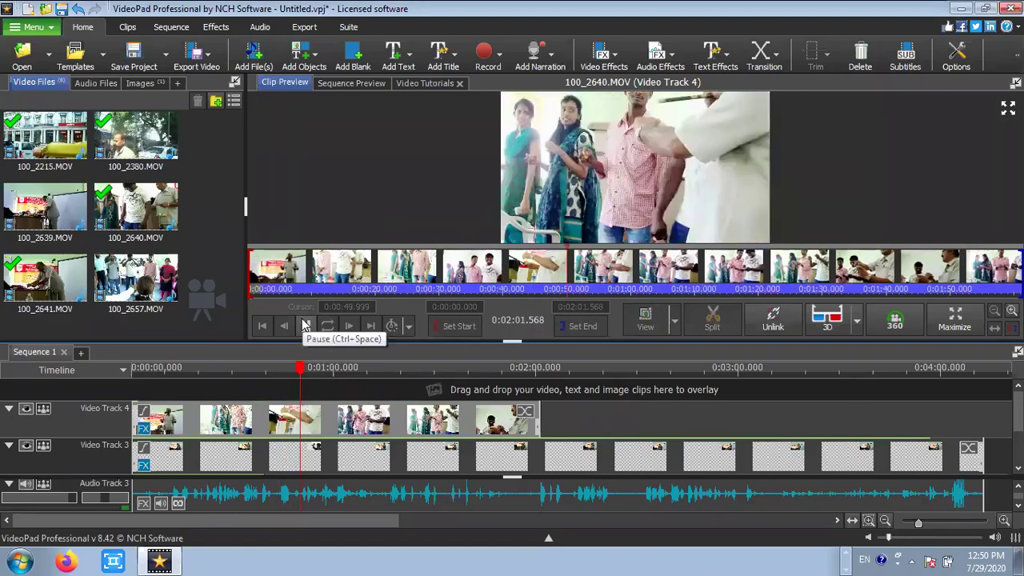
click(305, 325)
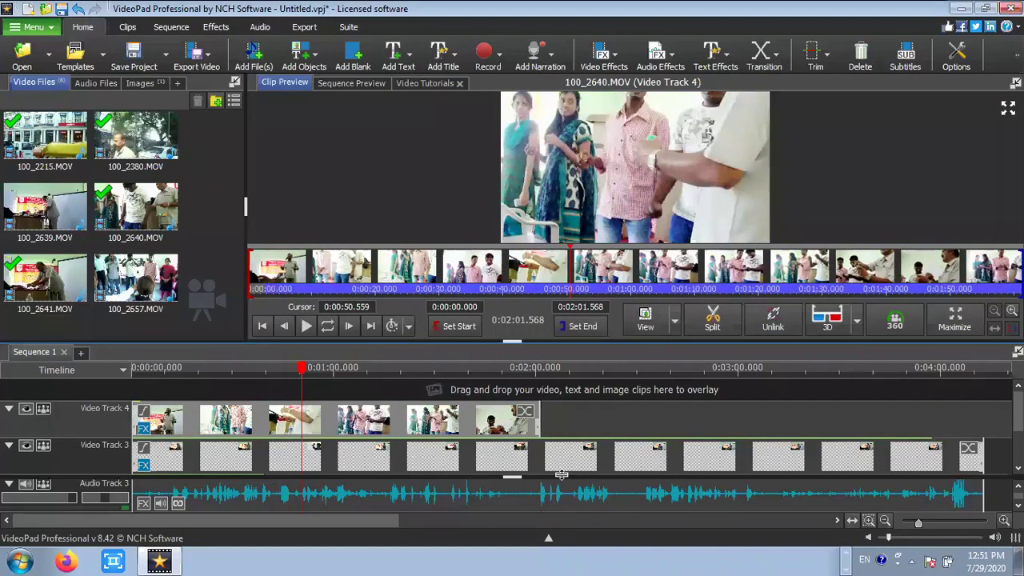